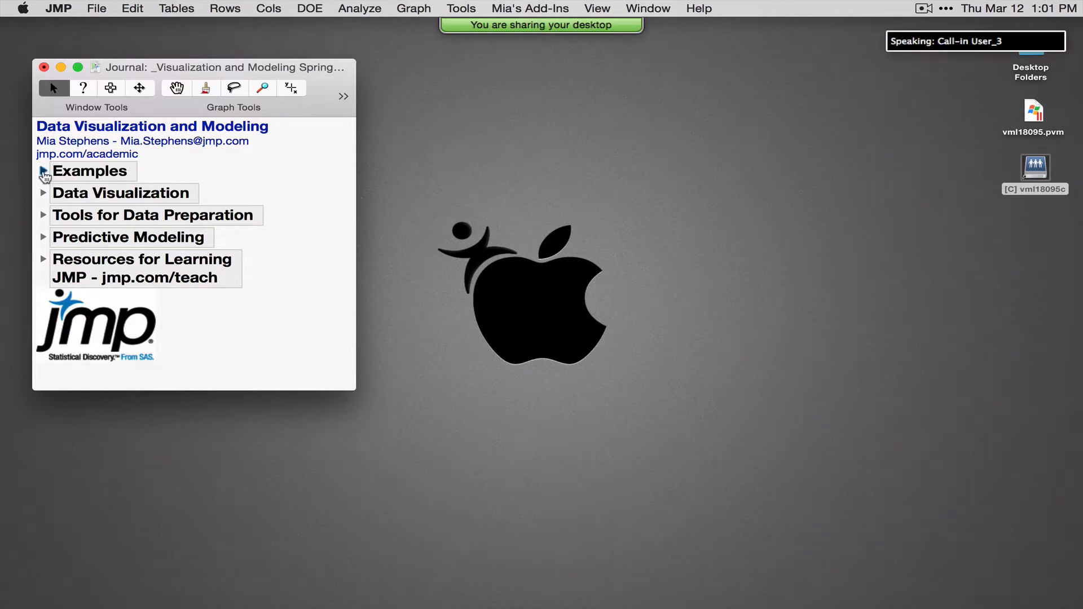
Open the Credit Card Marketing example table from the journal and select its Offer Accepted? column.
{"action": "left_click", "coordinate": [52, 173]}
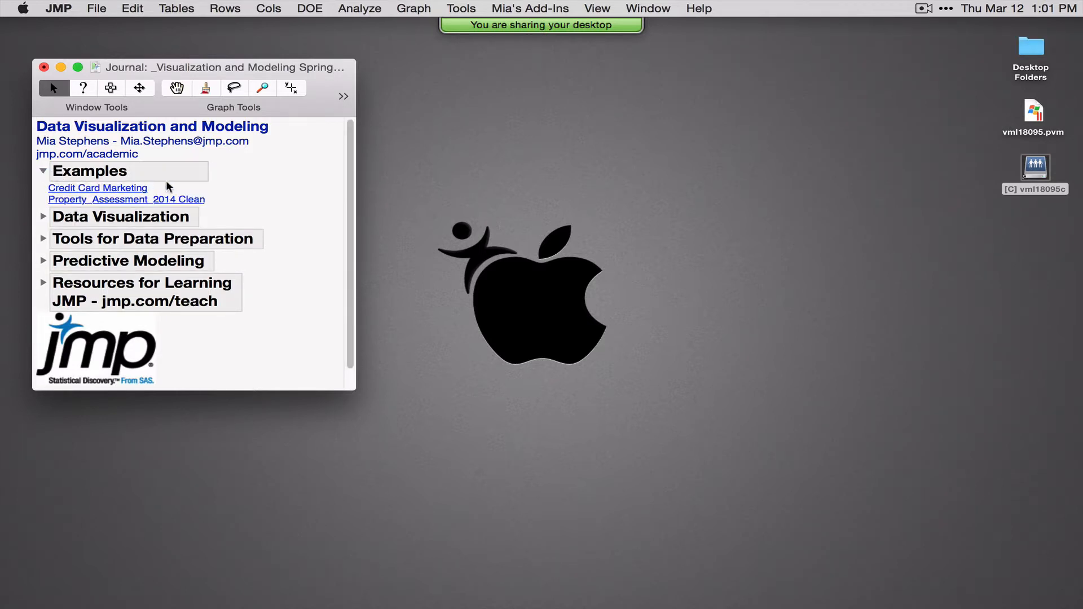
{"action": "left_click", "coordinate": [134, 190]}
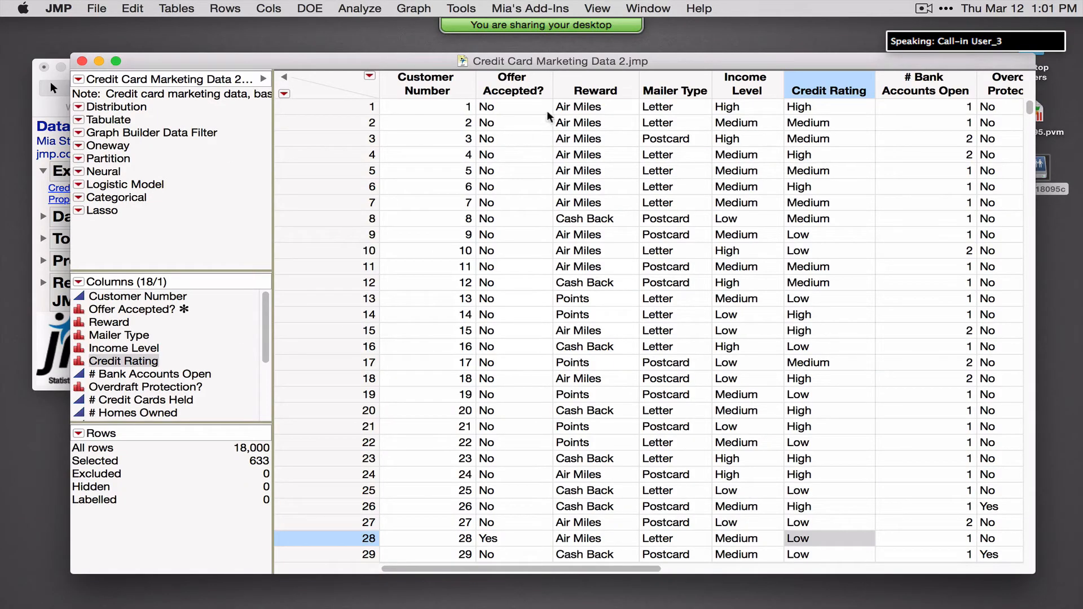
{"action": "left_click", "coordinate": [523, 87]}
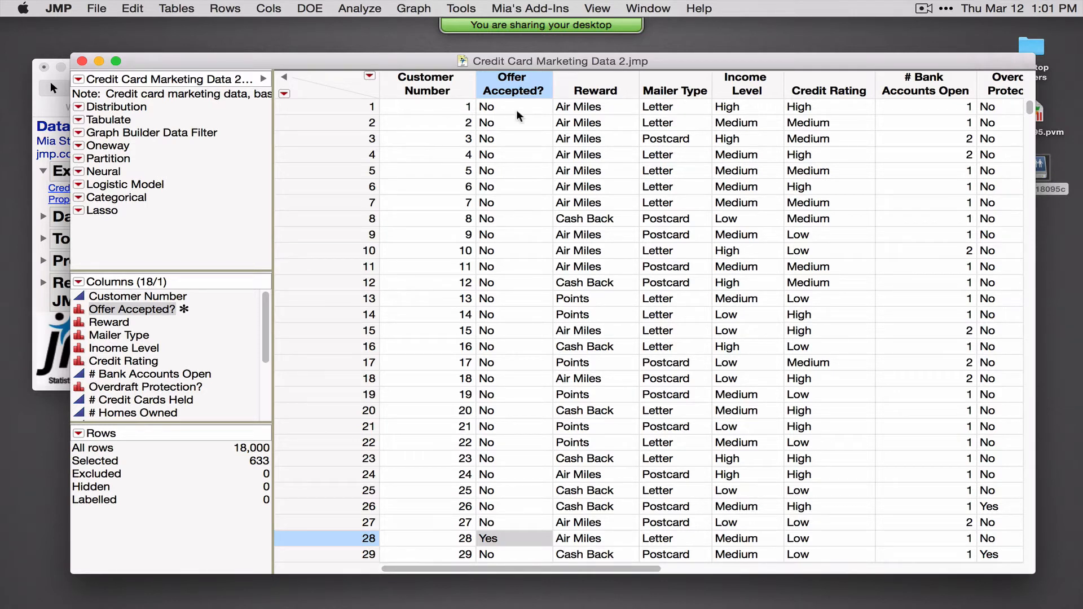
Review the credit card table's columns from Reward through Q4 Balance and minimize the table window.
{"action": "left_click", "coordinate": [593, 88]}
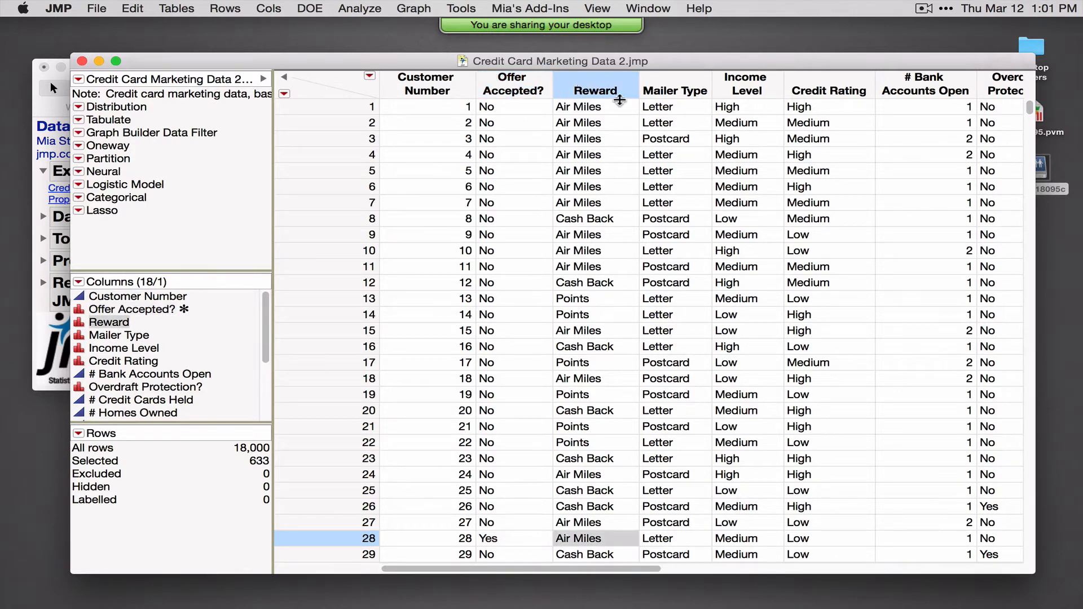
{"action": "left_click", "coordinate": [676, 88]}
{"action": "left_click", "coordinate": [730, 85]}
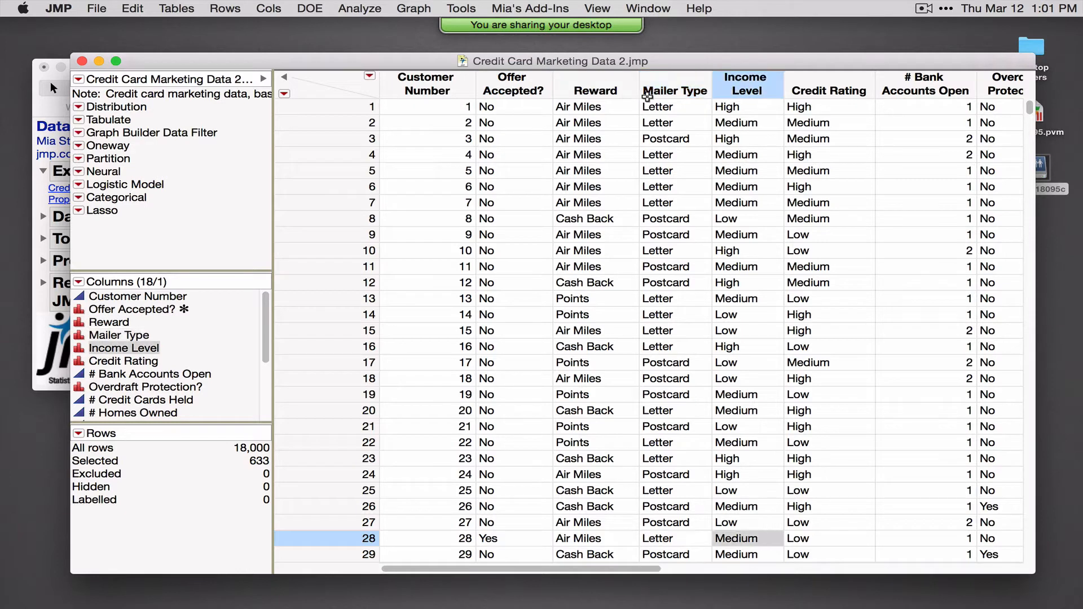
{"action": "left_click", "coordinate": [614, 91]}
{"action": "left_click", "coordinate": [663, 88]}
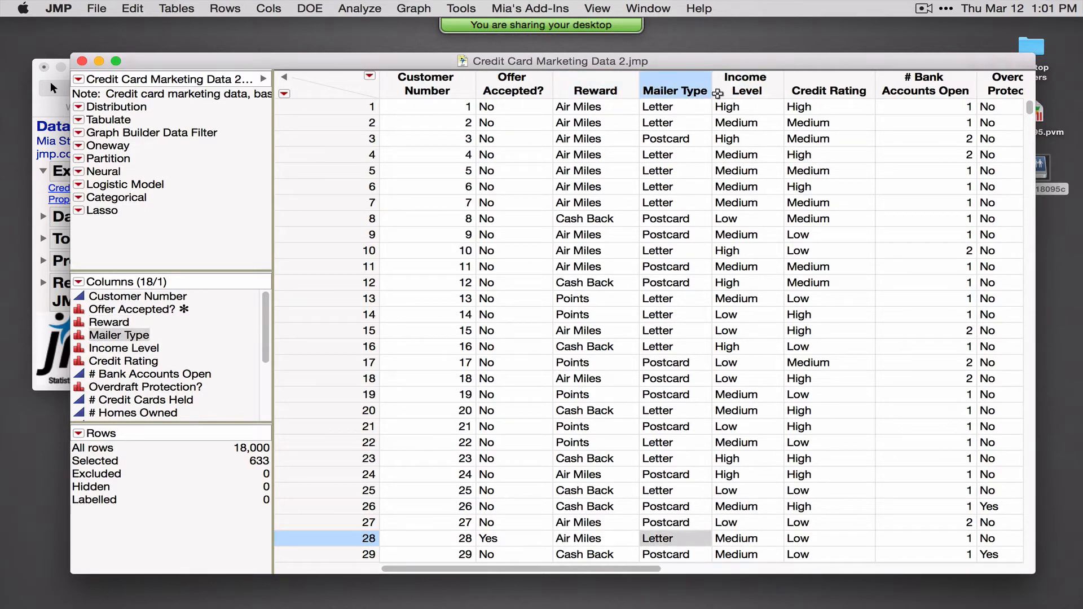
{"action": "left_click", "coordinate": [737, 88]}
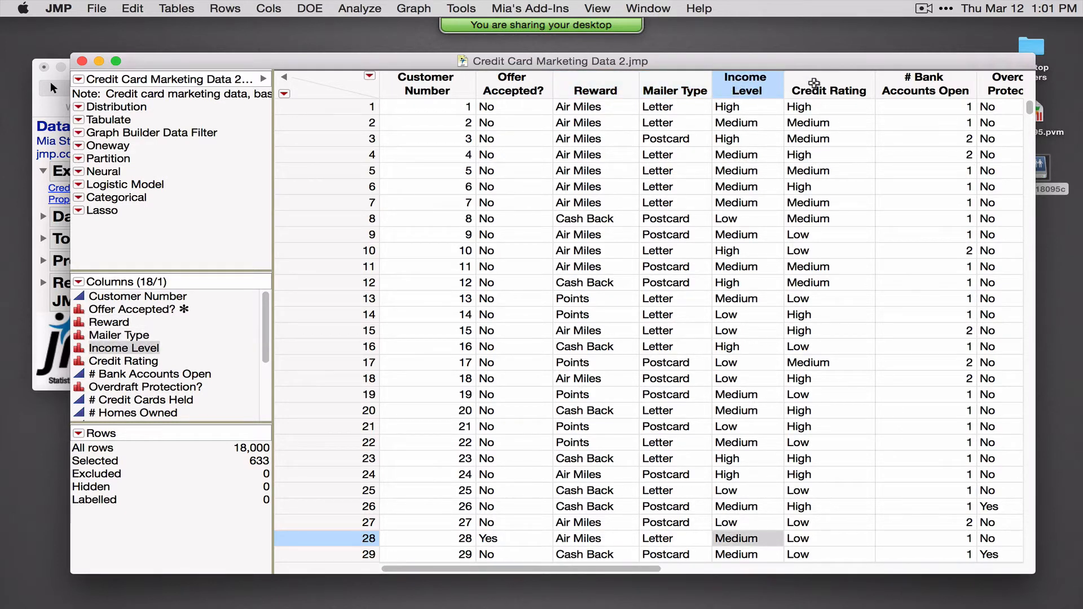
{"action": "left_click_drag", "start_coordinate": [814, 85], "coordinate": [911, 91]}
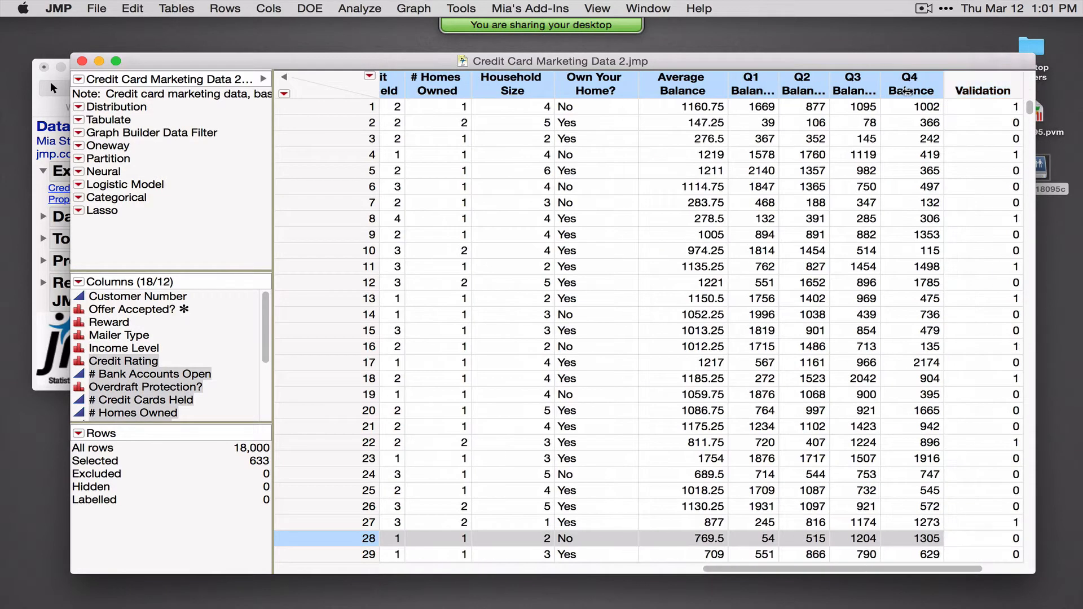
{"action": "left_click", "coordinate": [99, 60]}
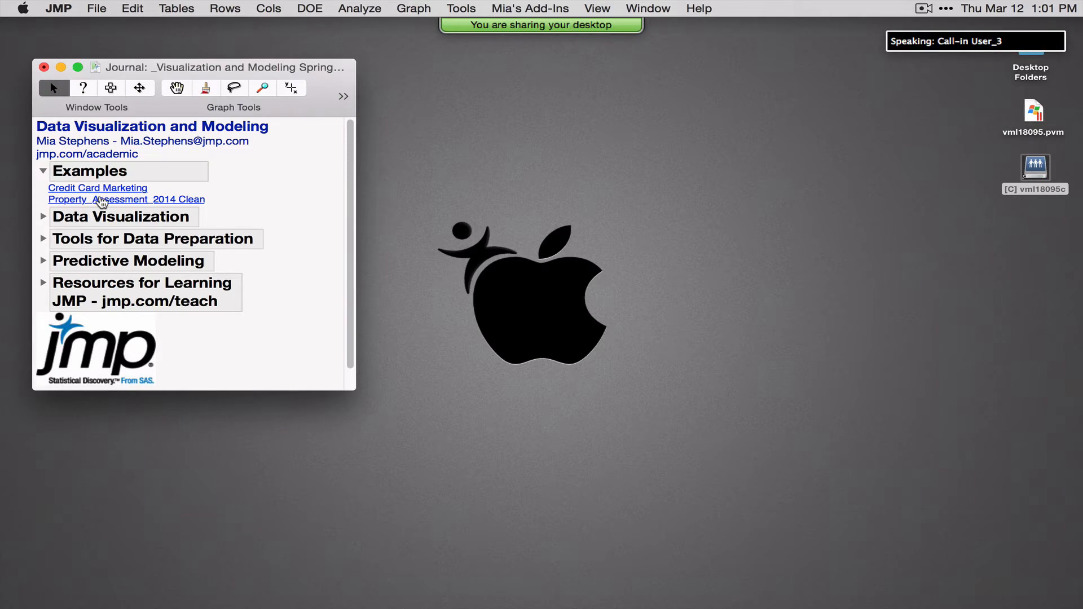
Open the Property_Assessment_2014 Clean example table from the journal and select its Total Value (000) column.
{"action": "left_click", "coordinate": [101, 200]}
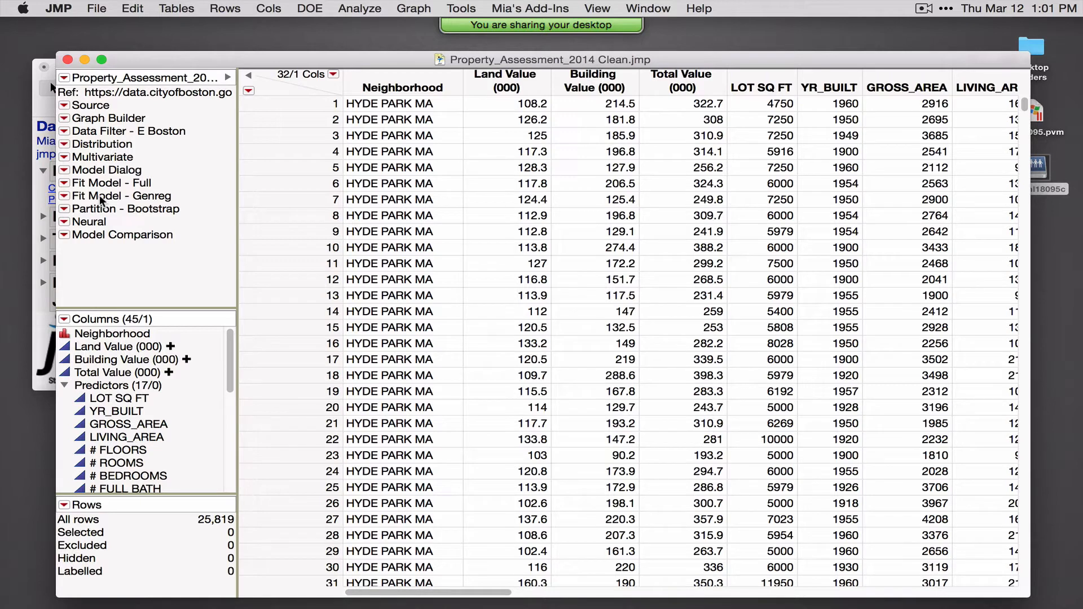
{"action": "left_click", "coordinate": [169, 95]}
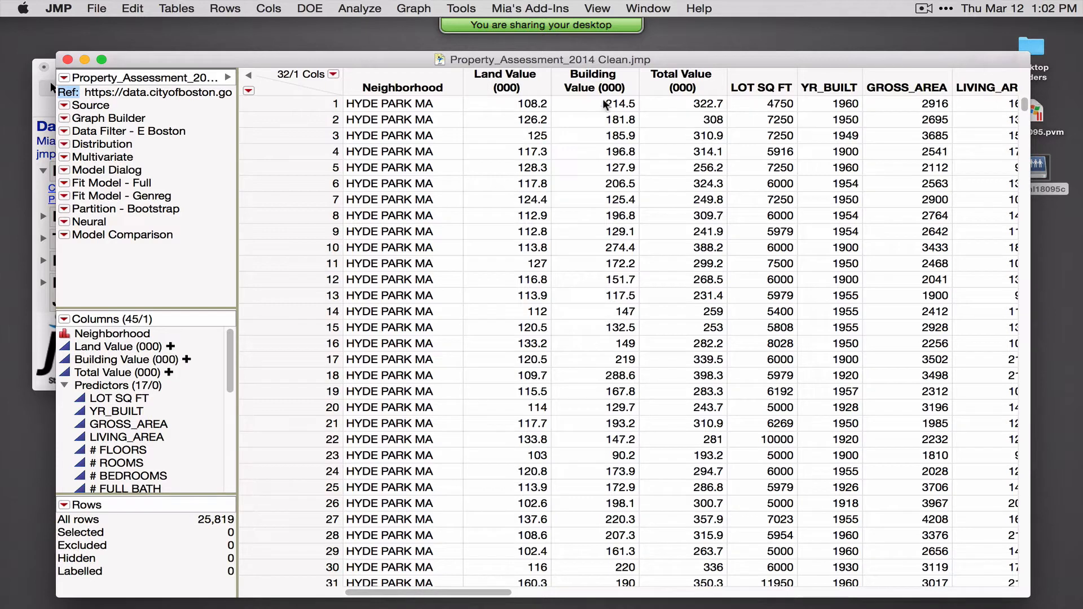
{"action": "left_click", "coordinate": [687, 77]}
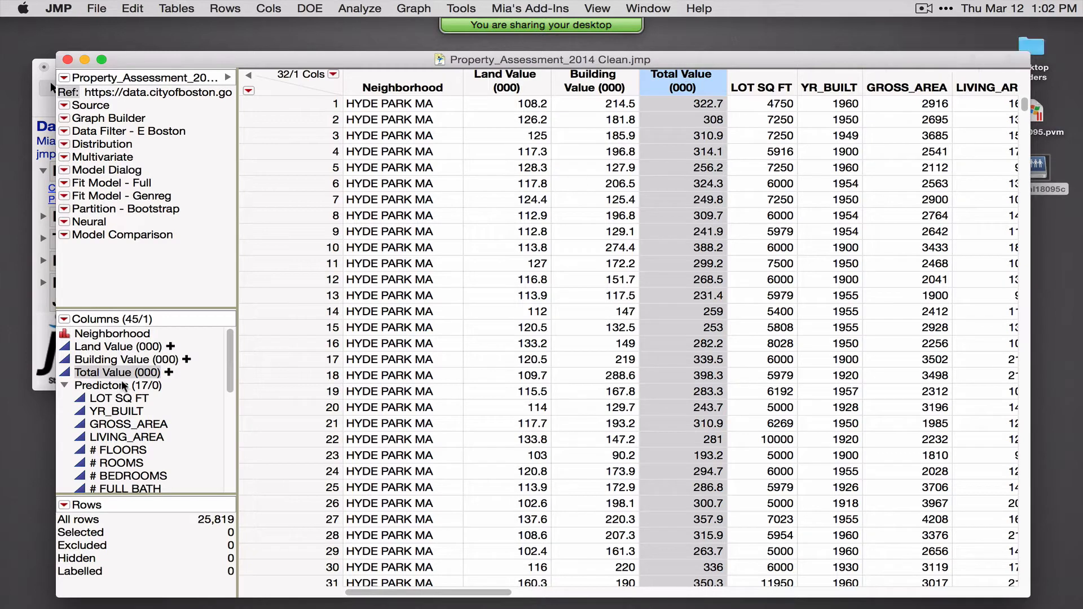
Select the Predictors column group and review its members and the remaining columns in the property table.
{"action": "left_click", "coordinate": [122, 385]}
{"action": "left_click_drag", "start_coordinate": [230, 368], "coordinate": [230, 387]}
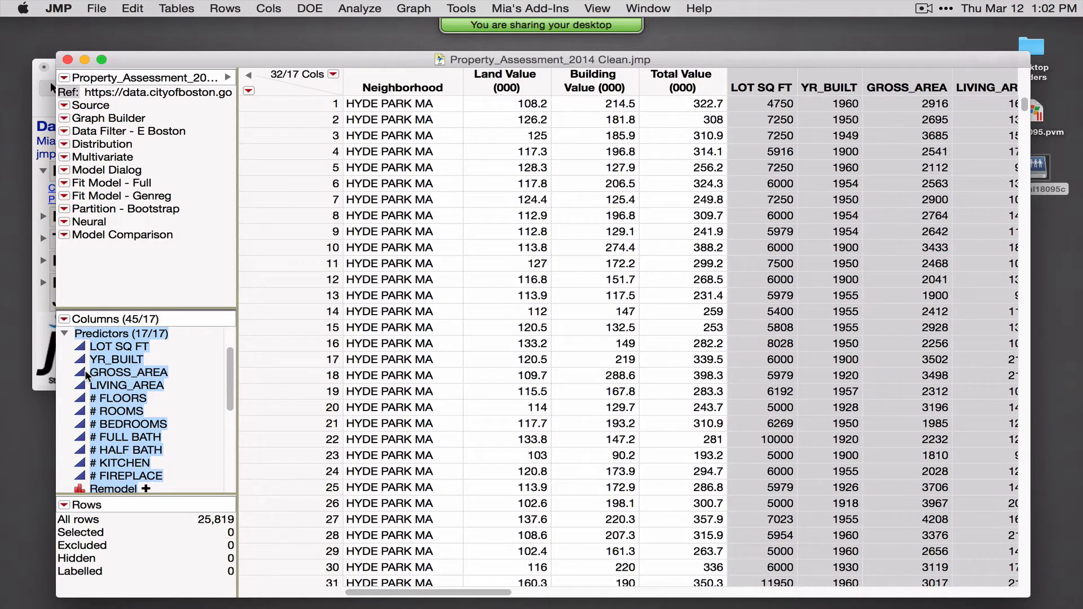
{"action": "left_click_drag", "start_coordinate": [229, 397], "coordinate": [245, 440]}
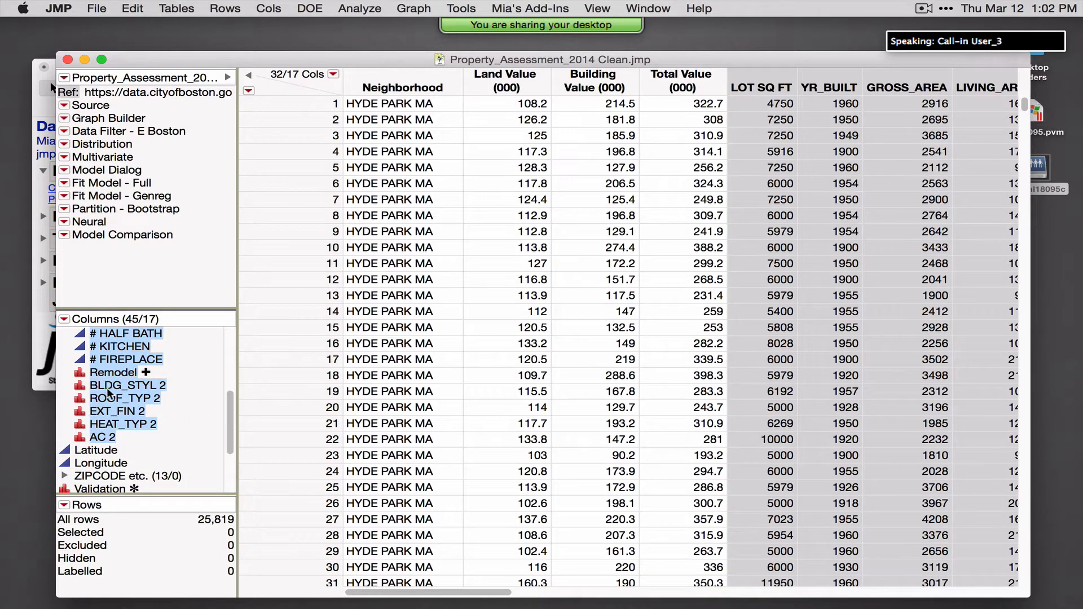
{"action": "left_click_drag", "start_coordinate": [230, 430], "coordinate": [230, 468]}
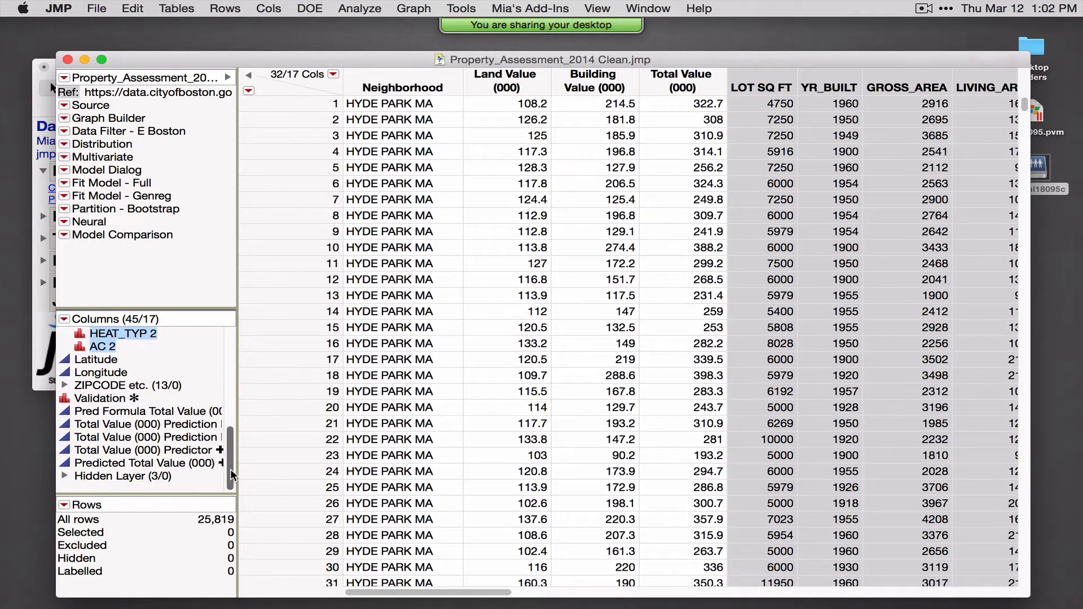
Inspect the columns grouped under ZIPCODE etc., collapse the group again and minimize the property table.
{"action": "left_click", "coordinate": [64, 385]}
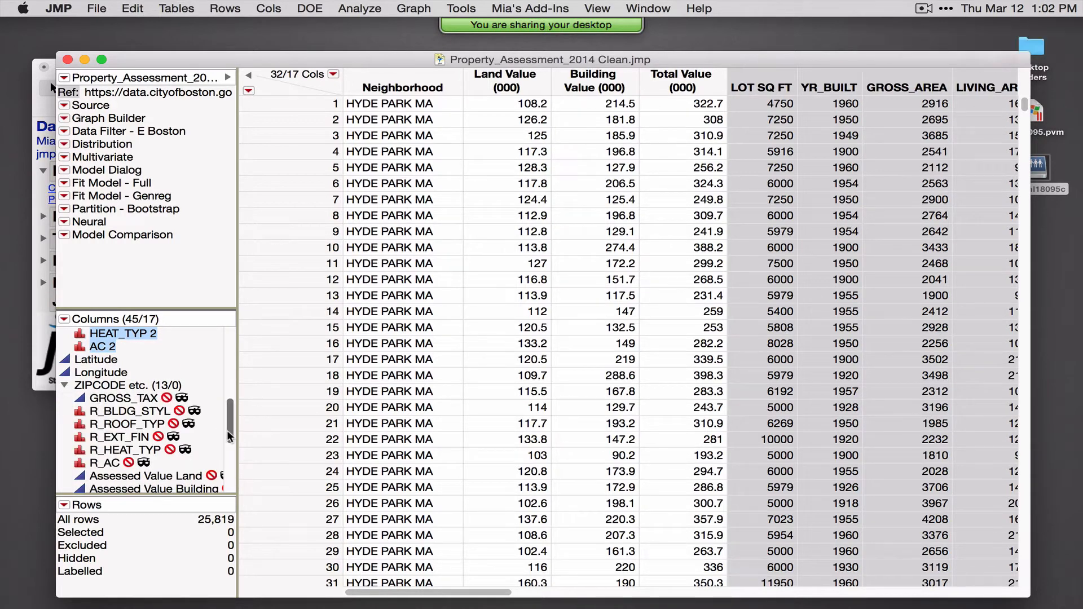
{"action": "mouse_move", "coordinate": [227, 430]}
{"action": "left_mouse_down"}
{"action": "mouse_move", "coordinate": [232, 463]}
{"action": "mouse_move", "coordinate": [229, 428]}
{"action": "left_mouse_up"}
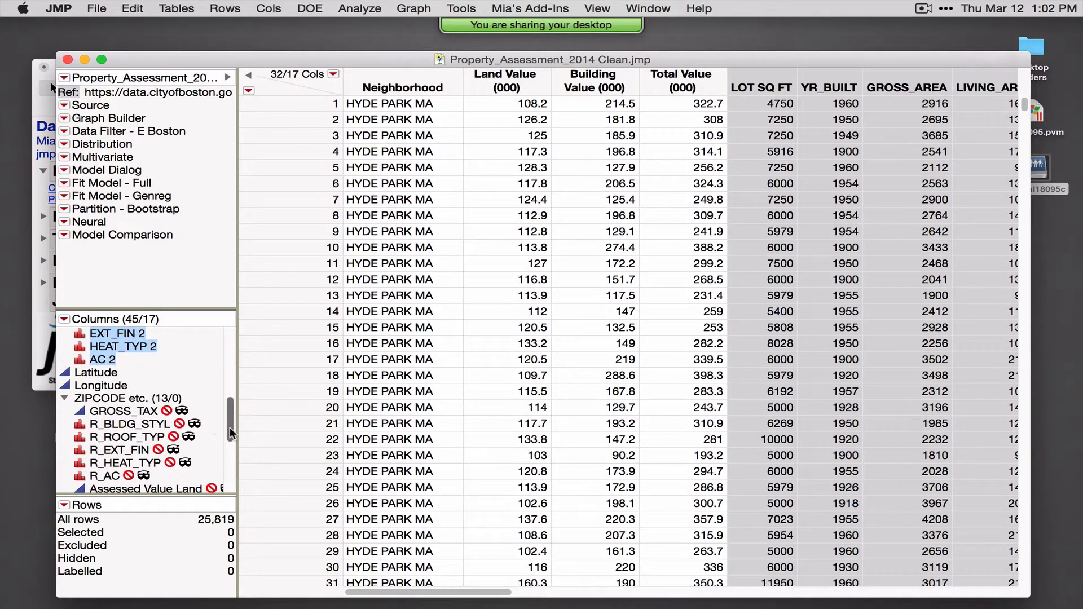
{"action": "left_click", "coordinate": [64, 398]}
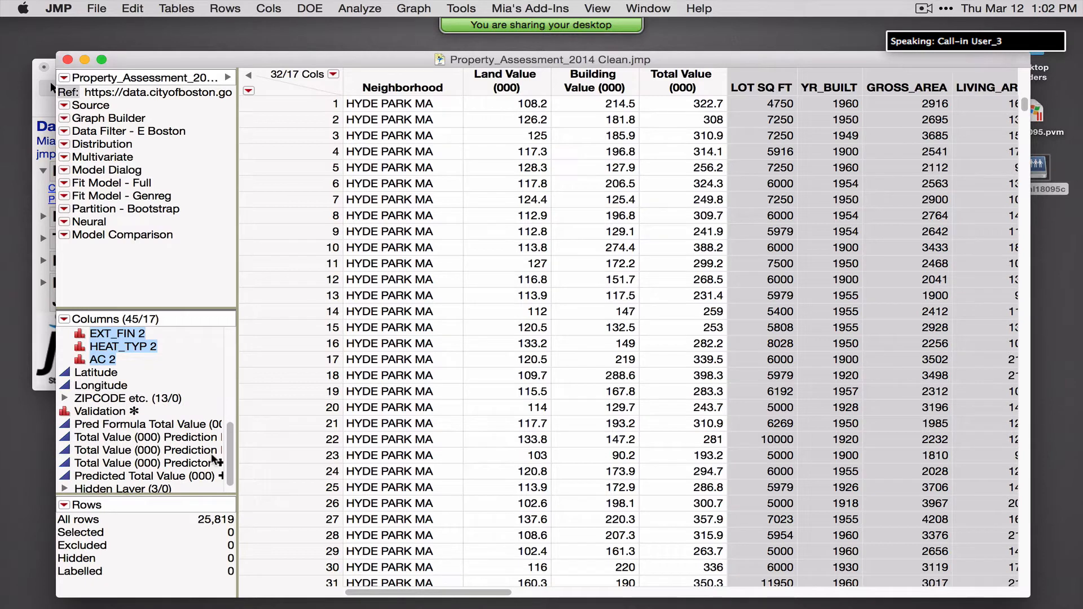
{"action": "left_click_drag", "start_coordinate": [229, 468], "coordinate": [226, 361]}
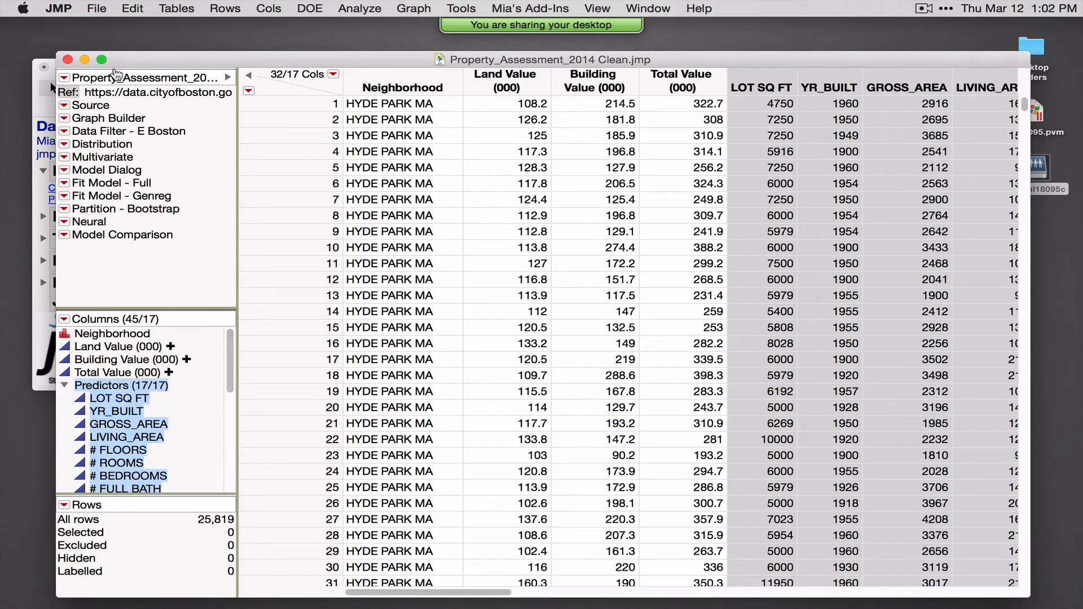
{"action": "left_click", "coordinate": [85, 59]}
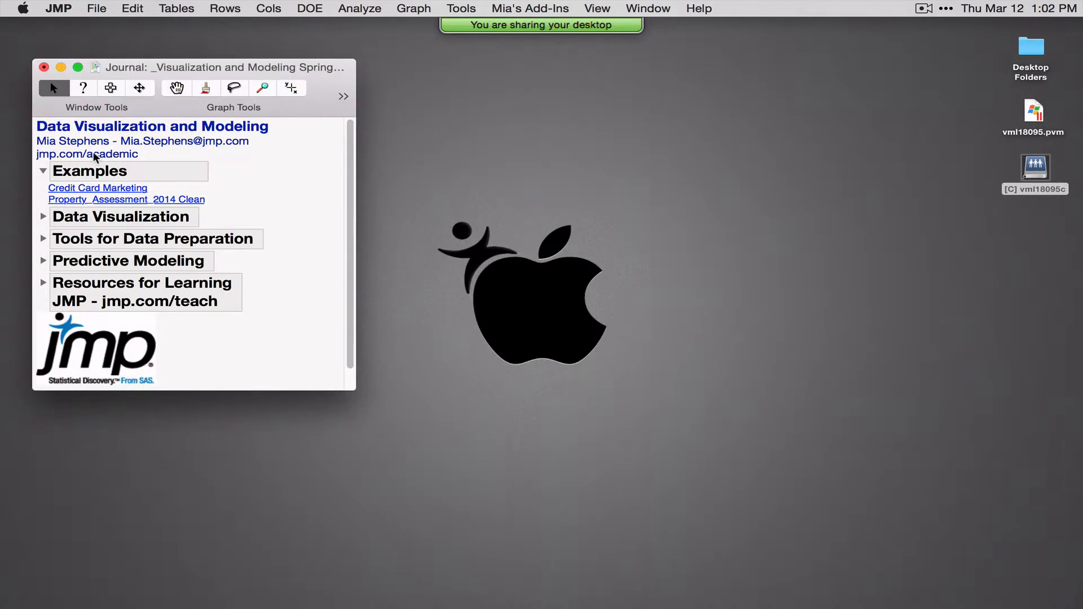
Review the journal's Data Visualization topics in an enlarged journal window and collapse that section again.
{"action": "left_click", "coordinate": [43, 218]}
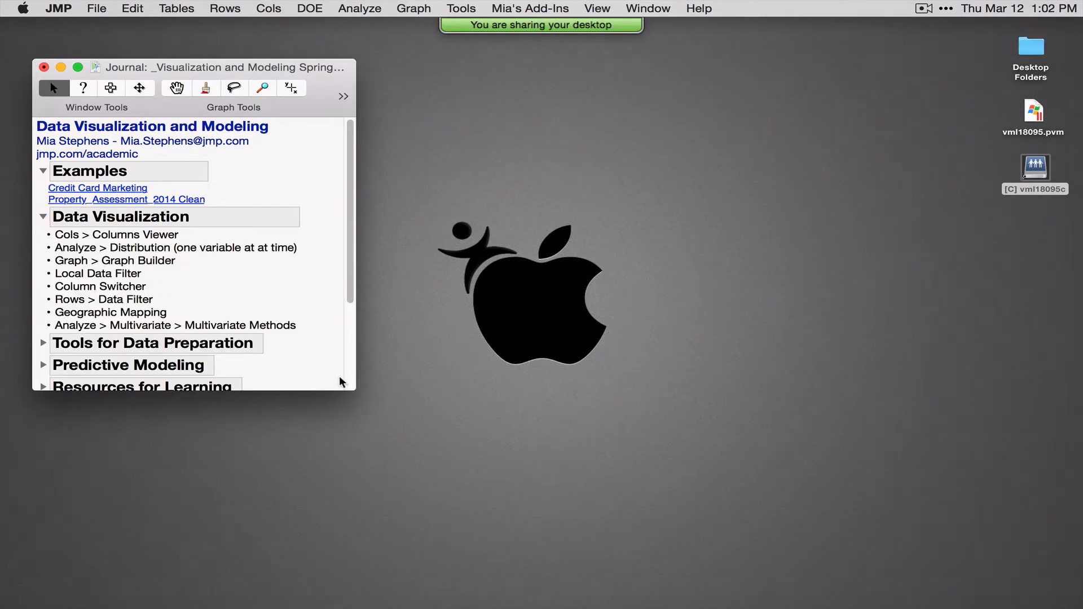
{"action": "left_click_drag", "start_coordinate": [353, 393], "coordinate": [393, 519]}
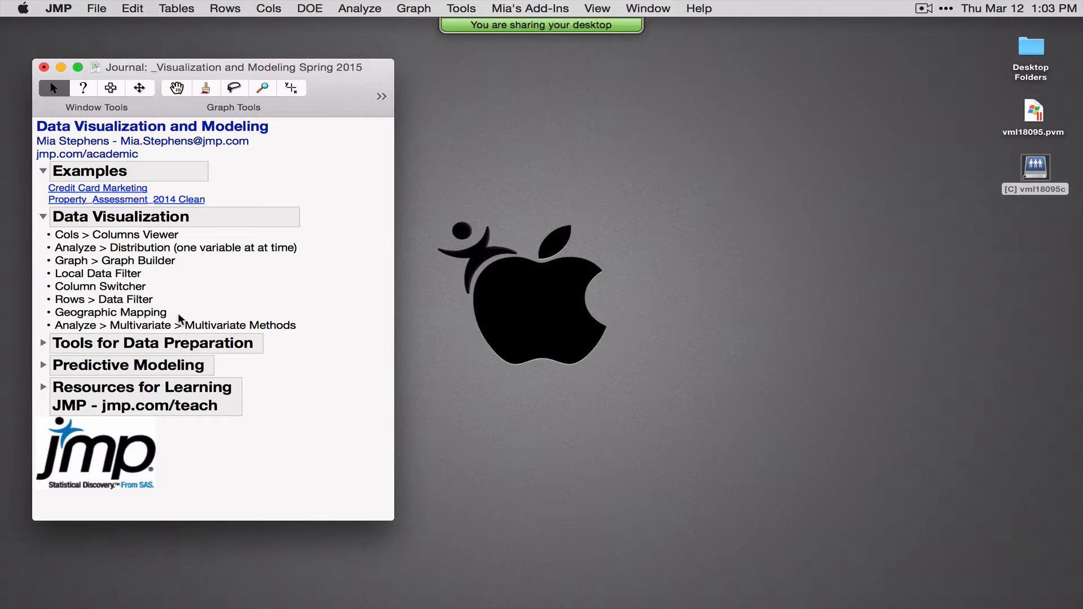
{"action": "left_click", "coordinate": [414, 9]}
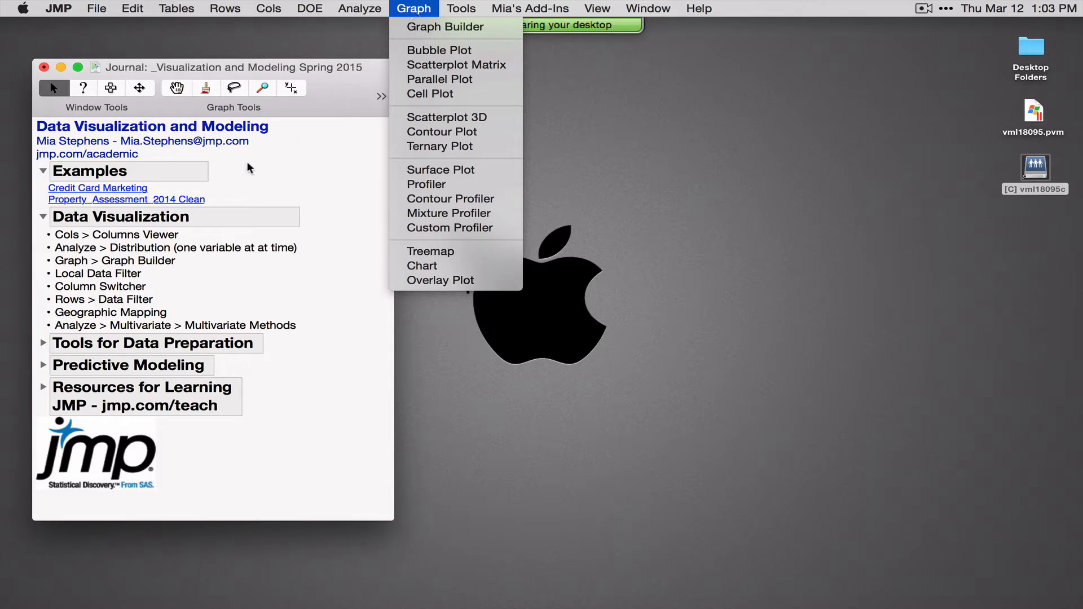
{"action": "left_click", "coordinate": [43, 218]}
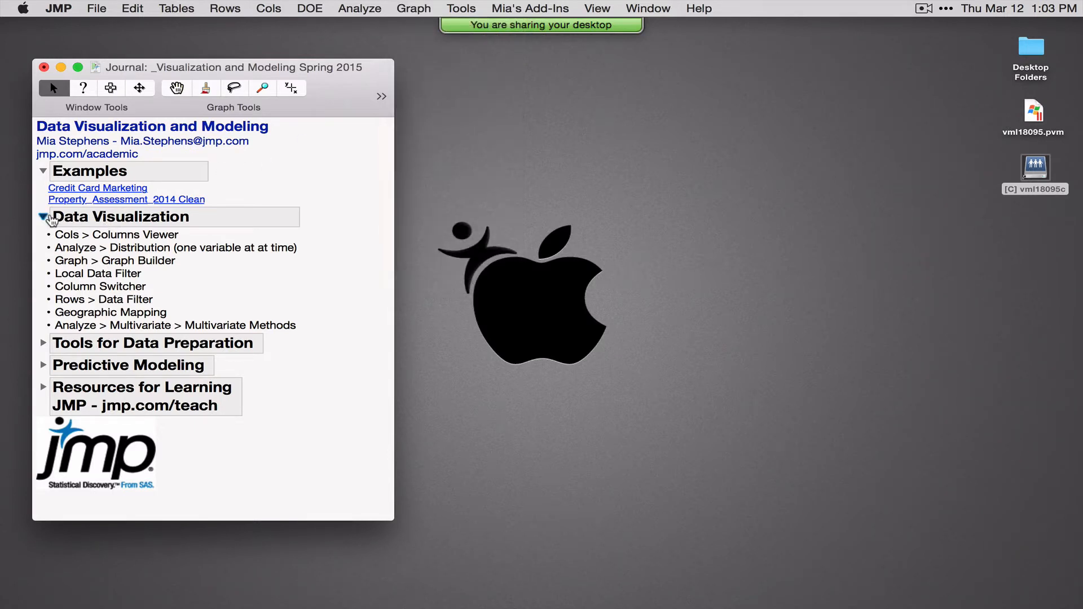
{"action": "left_click", "coordinate": [43, 219]}
Review the journal's Tools for Data Preparation section and the Predictive Modeling section, including Other Pro Features.
{"action": "left_click", "coordinate": [44, 238]}
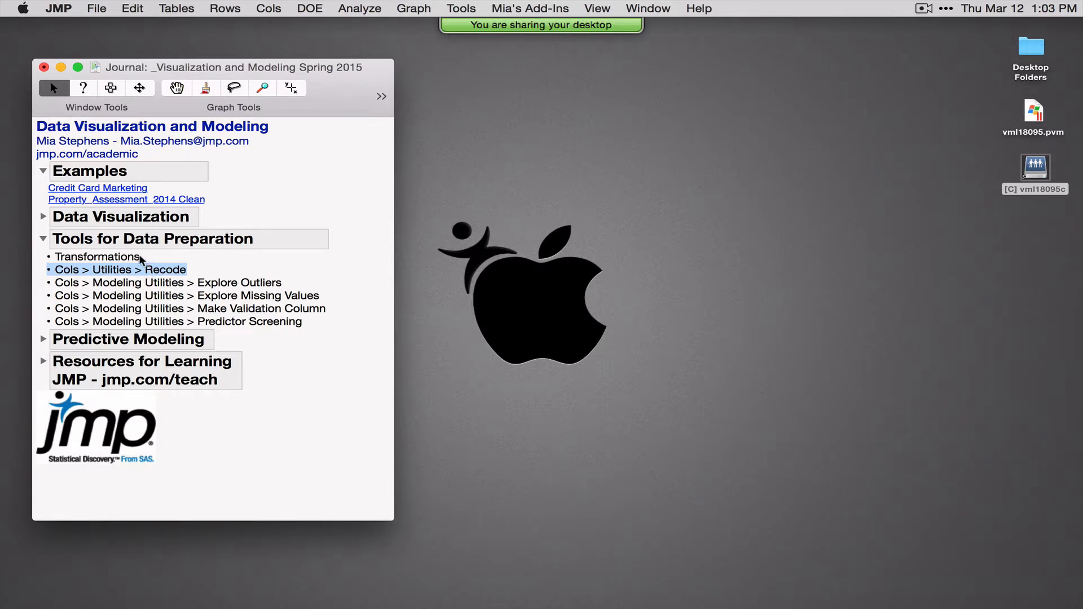
{"action": "left_click", "coordinate": [43, 239]}
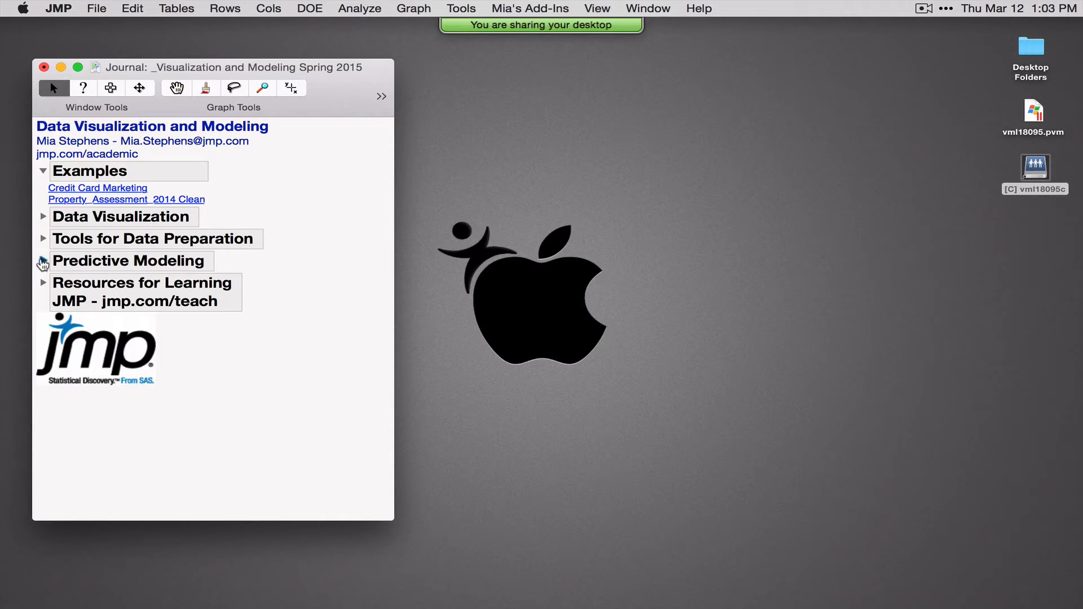
{"action": "left_click", "coordinate": [43, 261]}
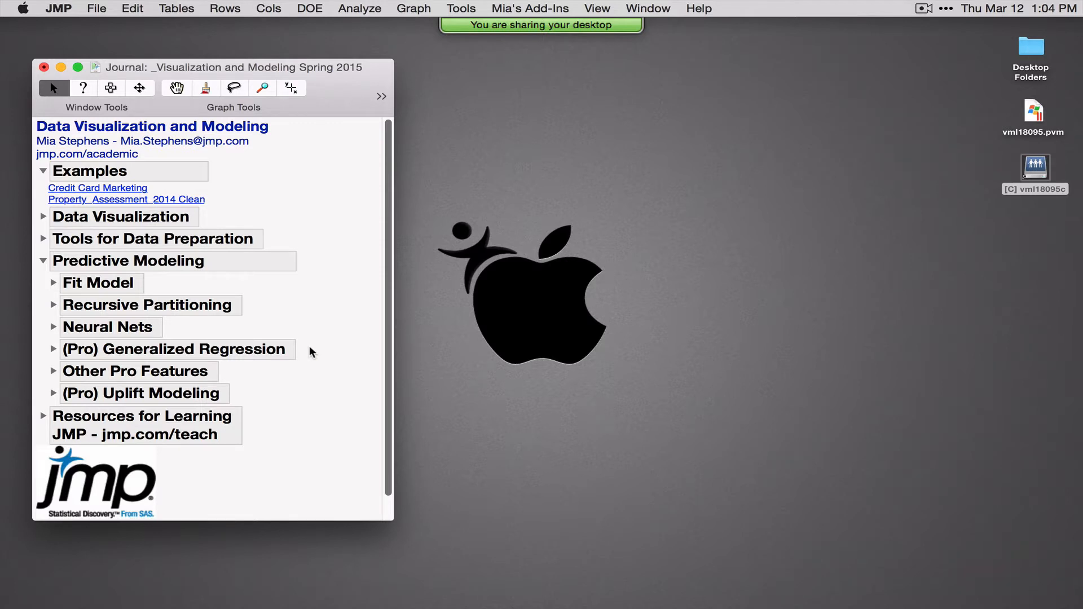
{"action": "left_click", "coordinate": [53, 372]}
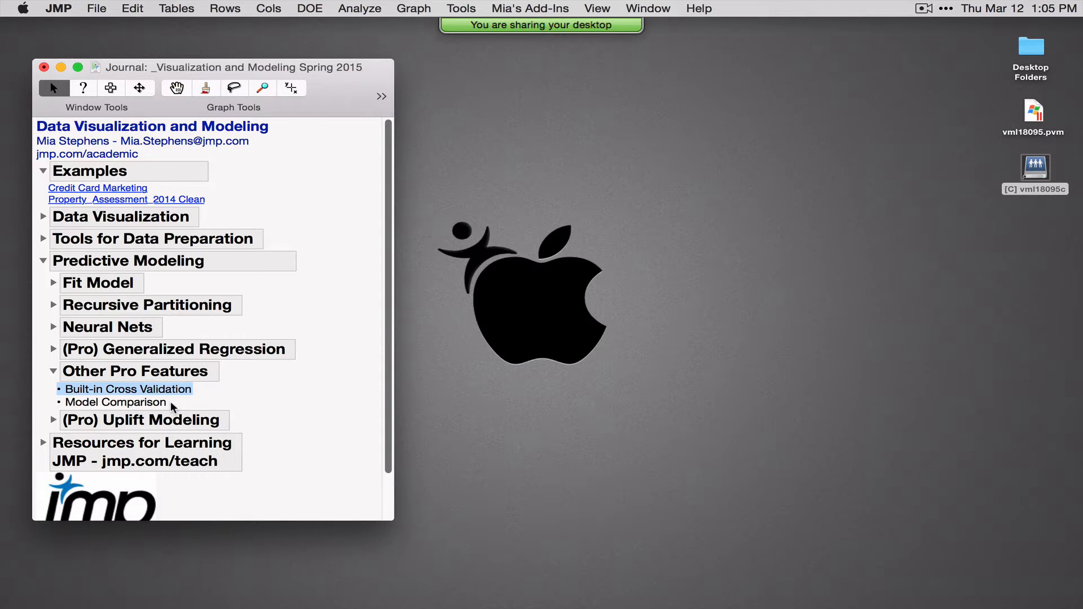
{"action": "left_click", "coordinate": [53, 371]}
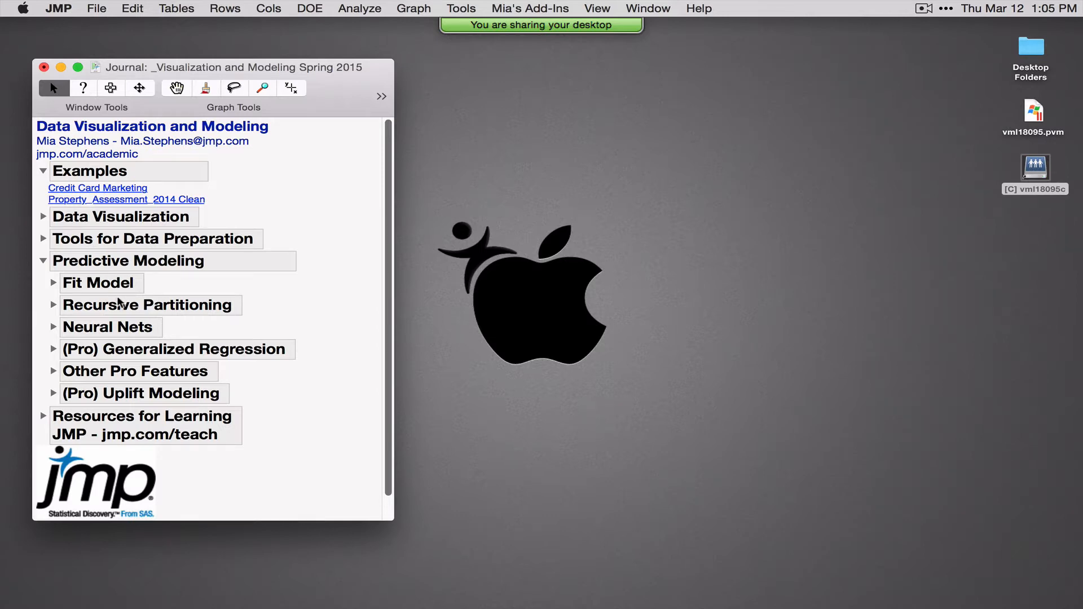
Restore the credit card table behind the journal and show the full Resources for Learning JMP section in an enlarged journal window.
{"action": "left_click", "coordinate": [96, 190]}
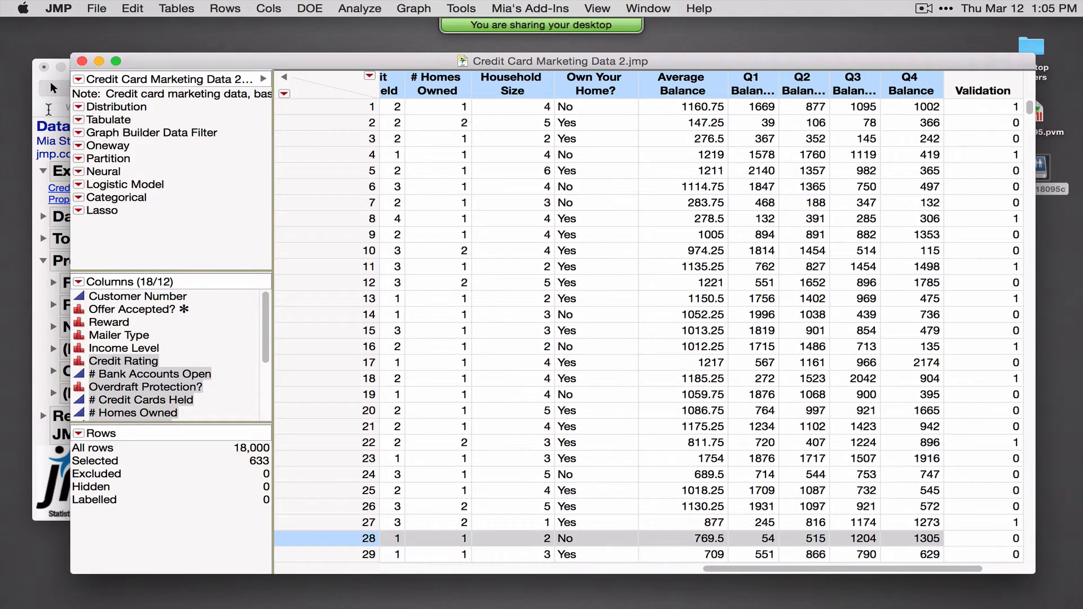
{"action": "left_click", "coordinate": [49, 109]}
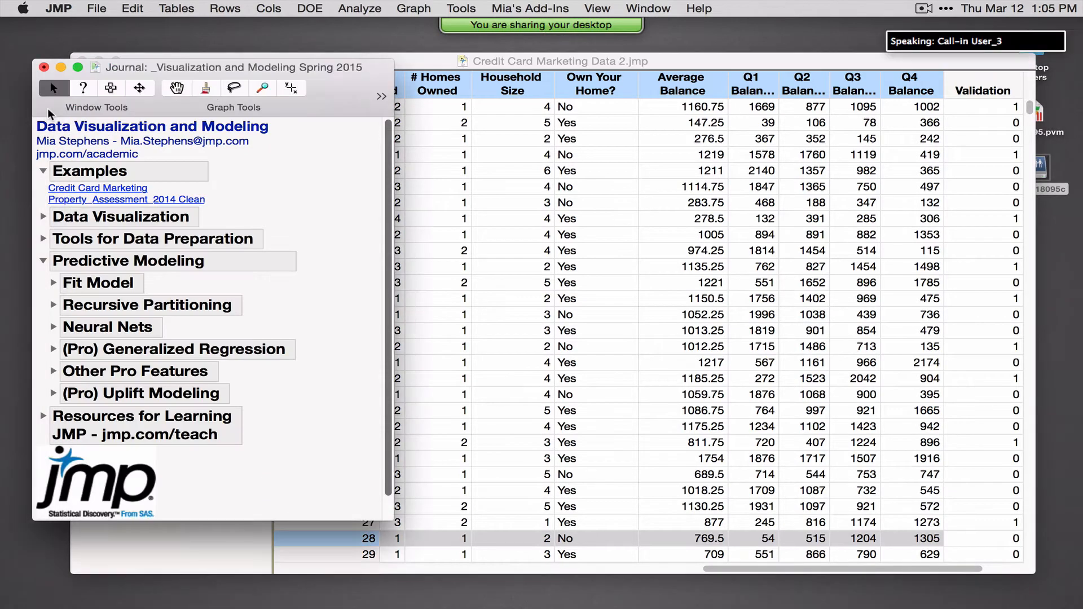
{"action": "left_click", "coordinate": [44, 416]}
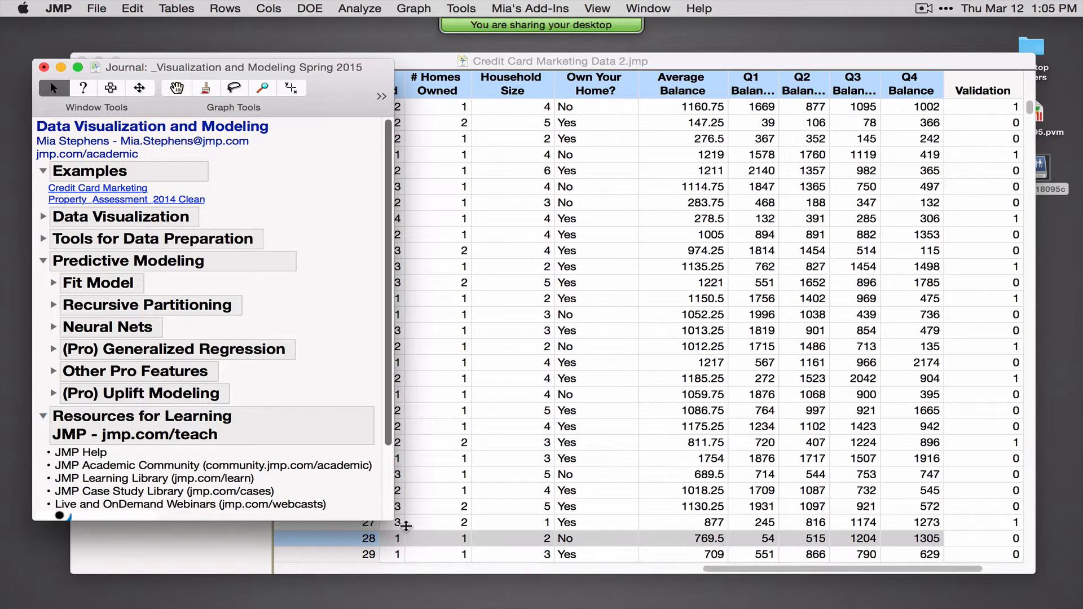
{"action": "left_click_drag", "start_coordinate": [393, 520], "coordinate": [481, 592]}
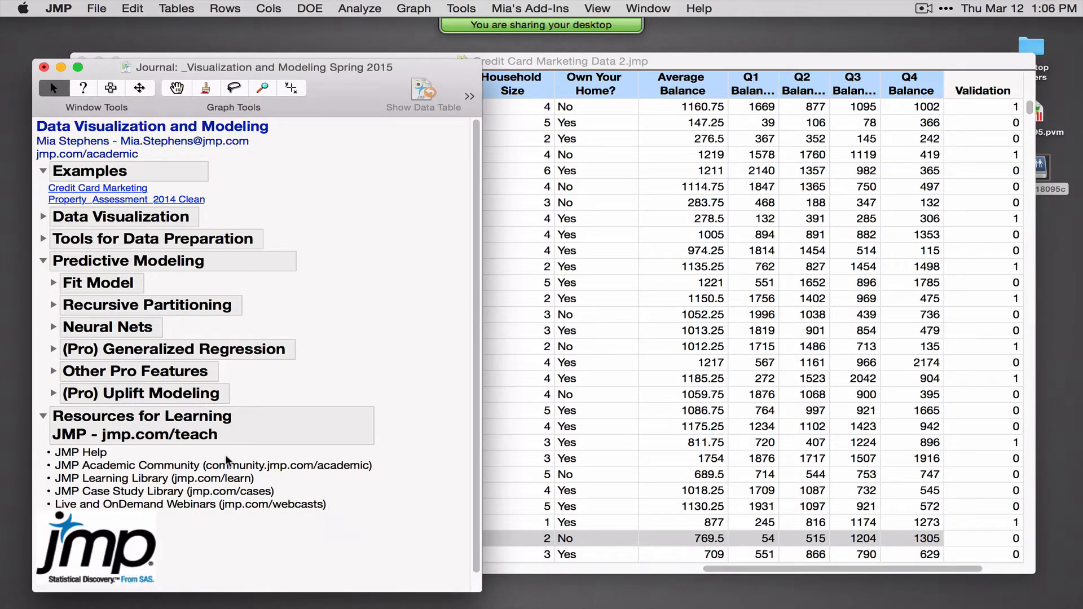
Check the available help resources, including JMP Help.
{"action": "left_click", "coordinate": [699, 9]}
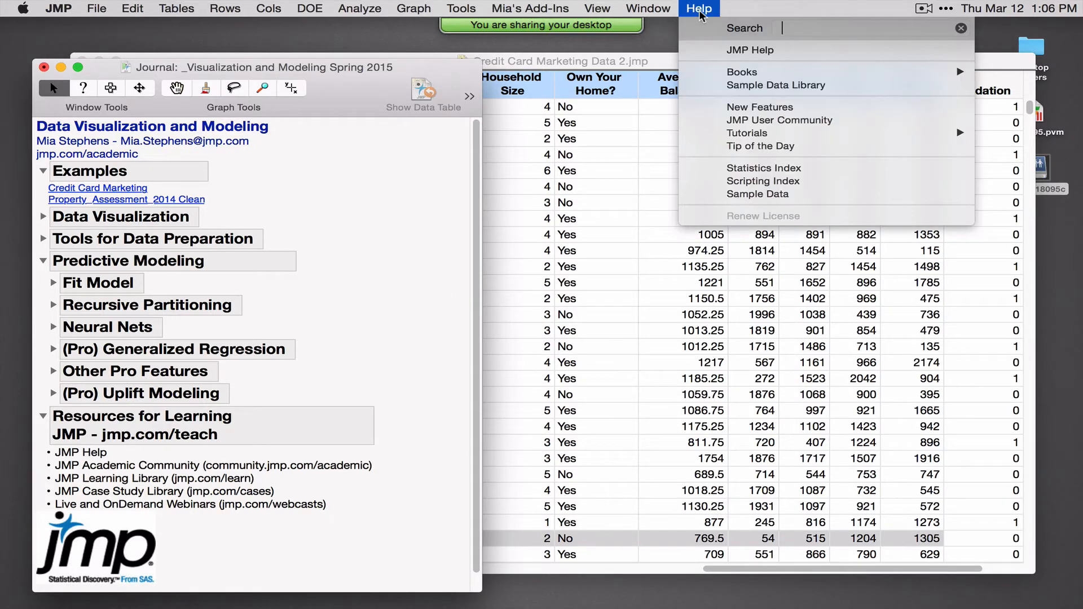
{"action": "mouse_move", "coordinate": [765, 76]}
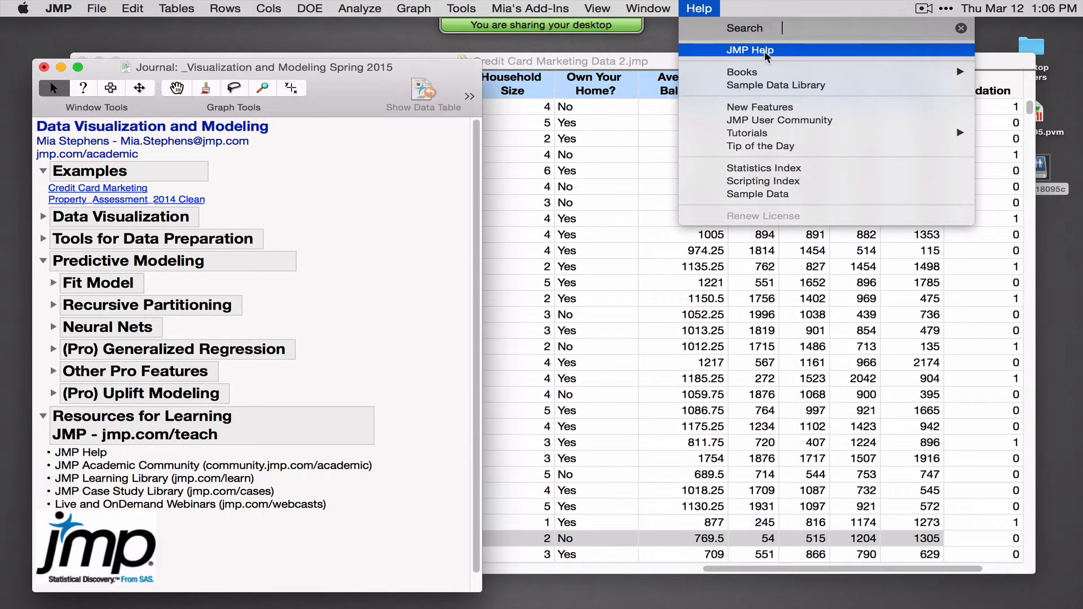
{"action": "left_click", "coordinate": [764, 51]}
Collapse the journal's Resources for Learning JMP and Predictive Modeling sections and expand the Data Visualization section.
{"action": "left_click", "coordinate": [42, 417]}
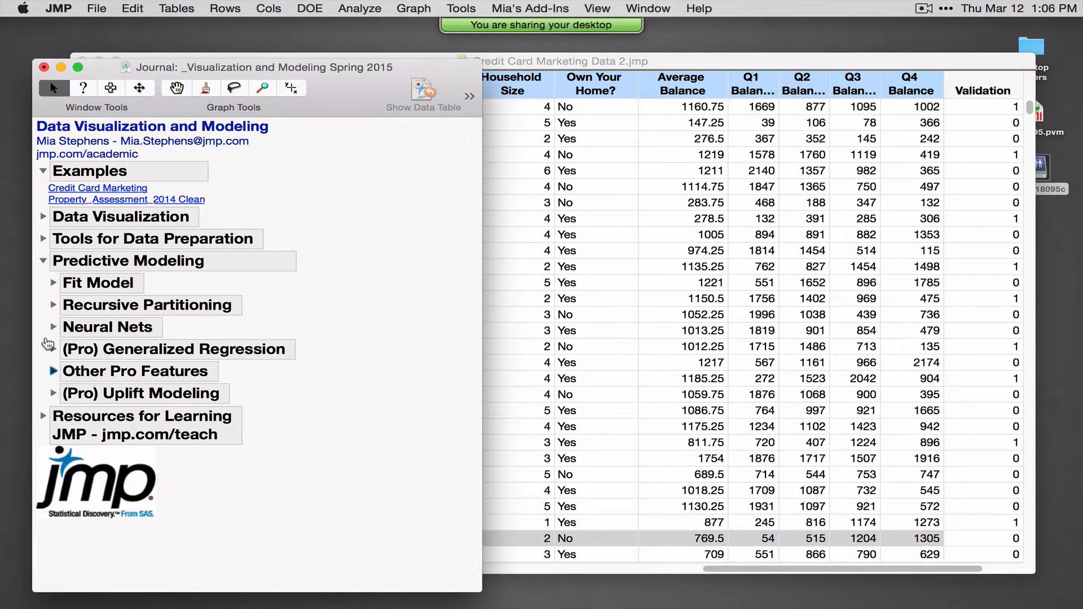
{"action": "left_click", "coordinate": [43, 260]}
{"action": "left_click", "coordinate": [42, 217]}
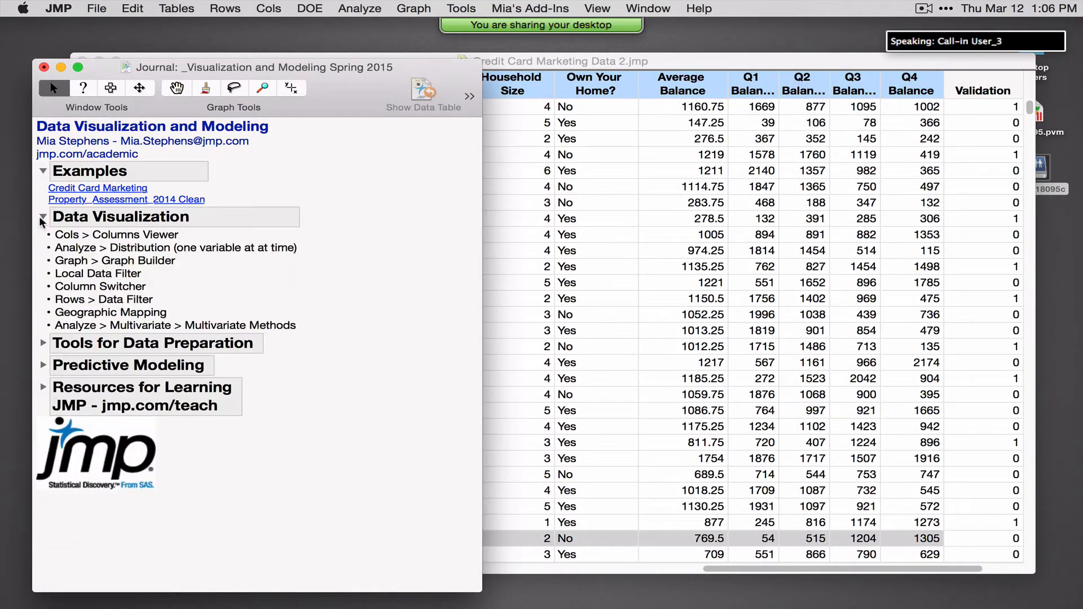
Bring the Credit Card Marketing Data 2 table to the front and enlarge its column list to show more columns.
{"action": "left_click", "coordinate": [550, 59]}
{"action": "left_click_drag", "start_coordinate": [554, 62], "coordinate": [552, 56]}
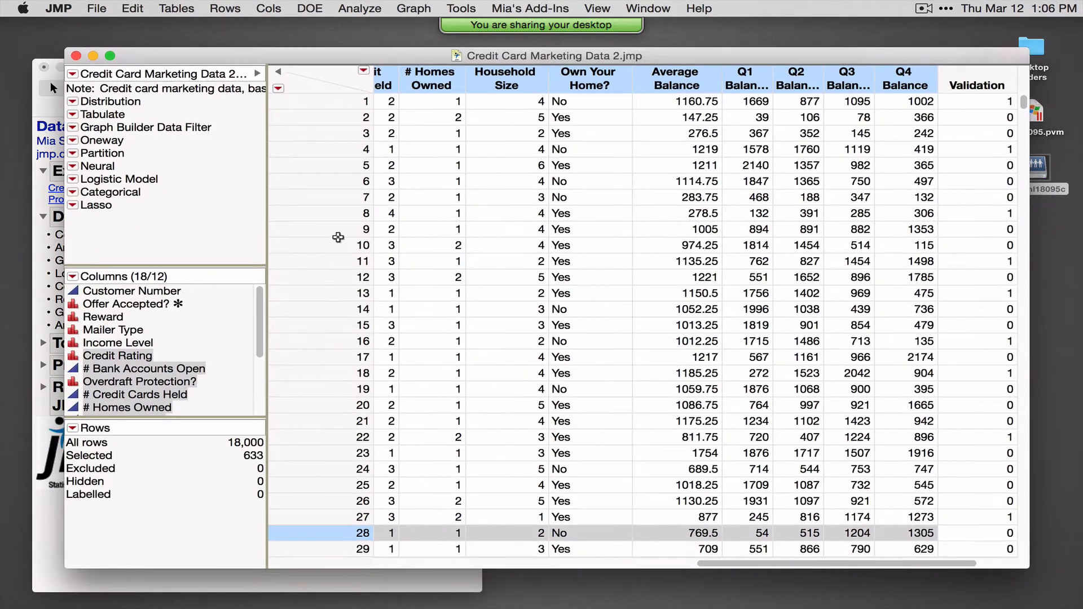
{"action": "left_click_drag", "start_coordinate": [219, 449], "coordinate": [263, 445]}
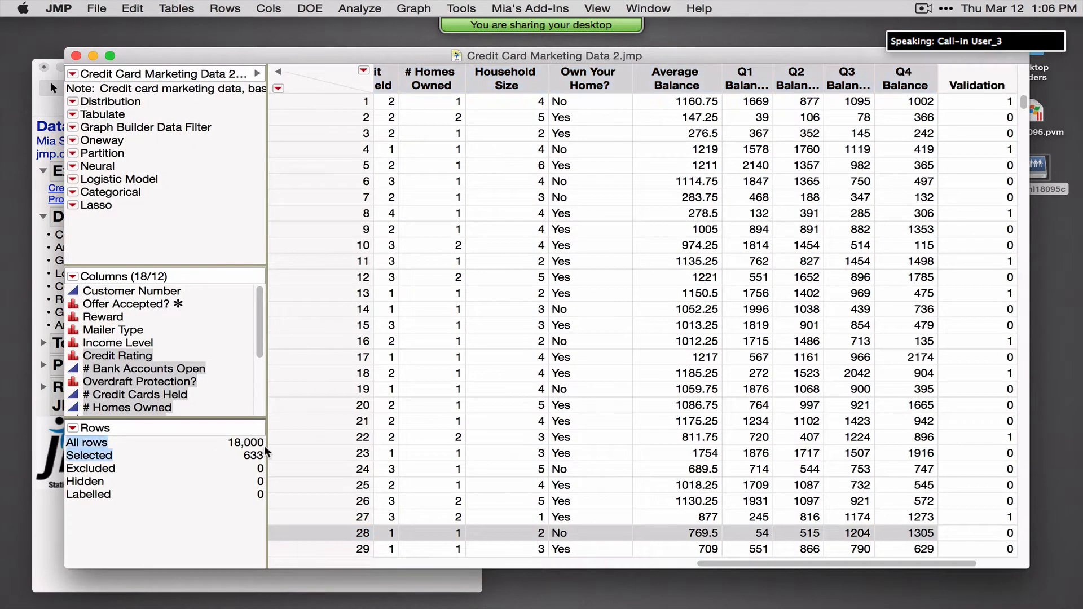
{"action": "left_click_drag", "start_coordinate": [153, 266], "coordinate": [154, 225]}
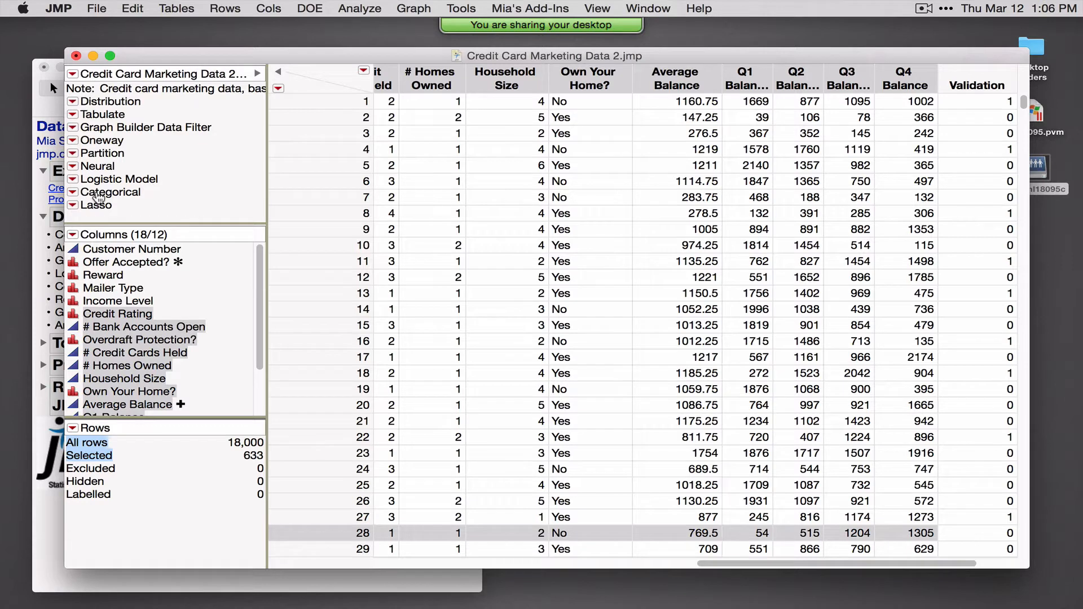
{"action": "left_click", "coordinate": [145, 210]}
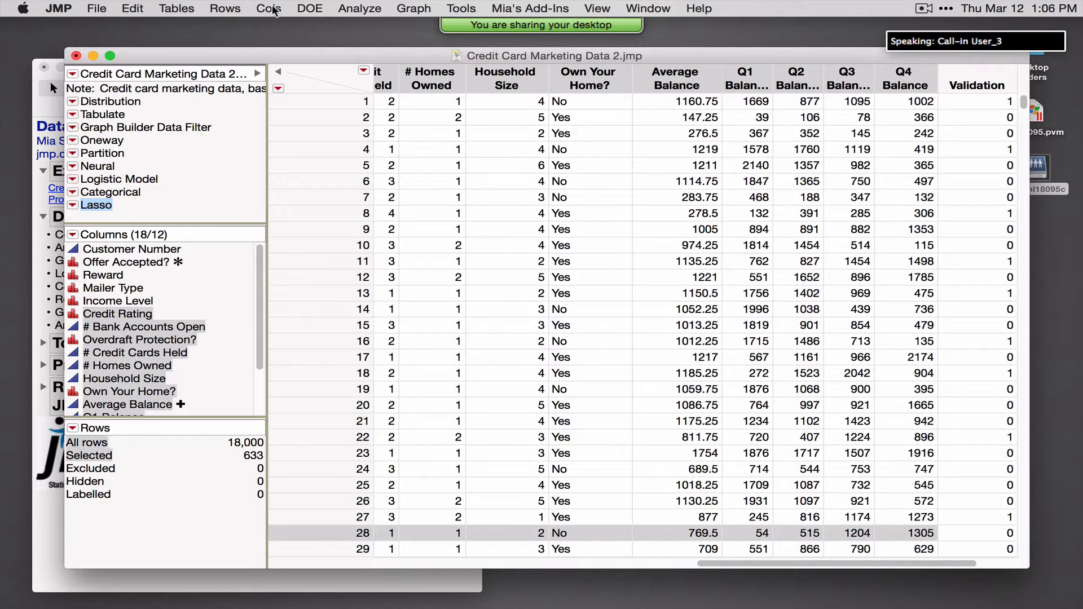
Select the Offer Accepted? column and open the Columns Viewer for the credit card table.
{"action": "left_click_drag", "start_coordinate": [750, 564], "coordinate": [299, 555]}
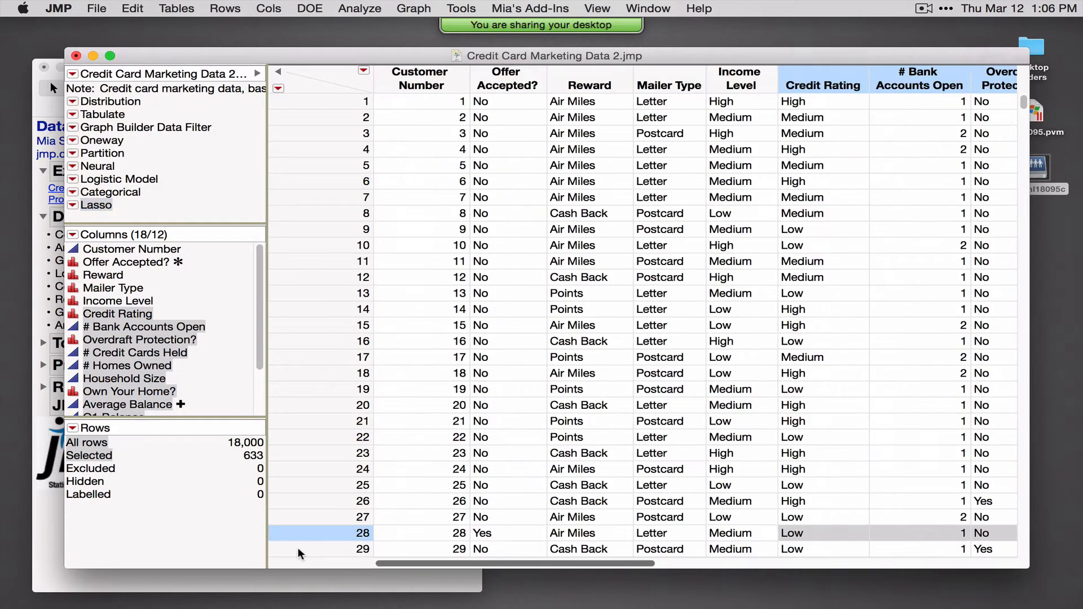
{"action": "left_click", "coordinate": [514, 78]}
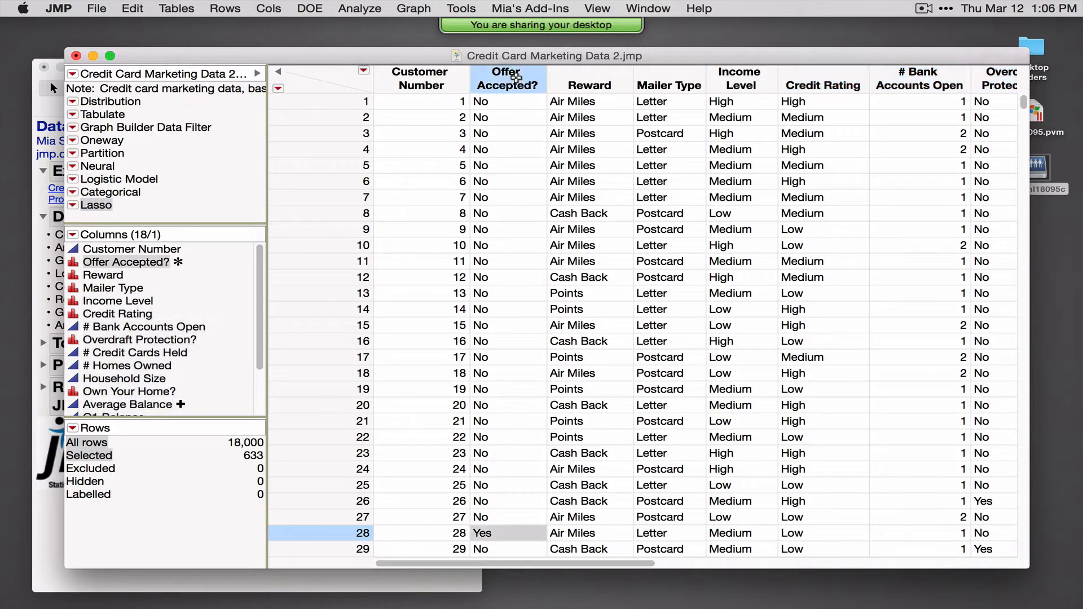
{"action": "left_click", "coordinate": [267, 9]}
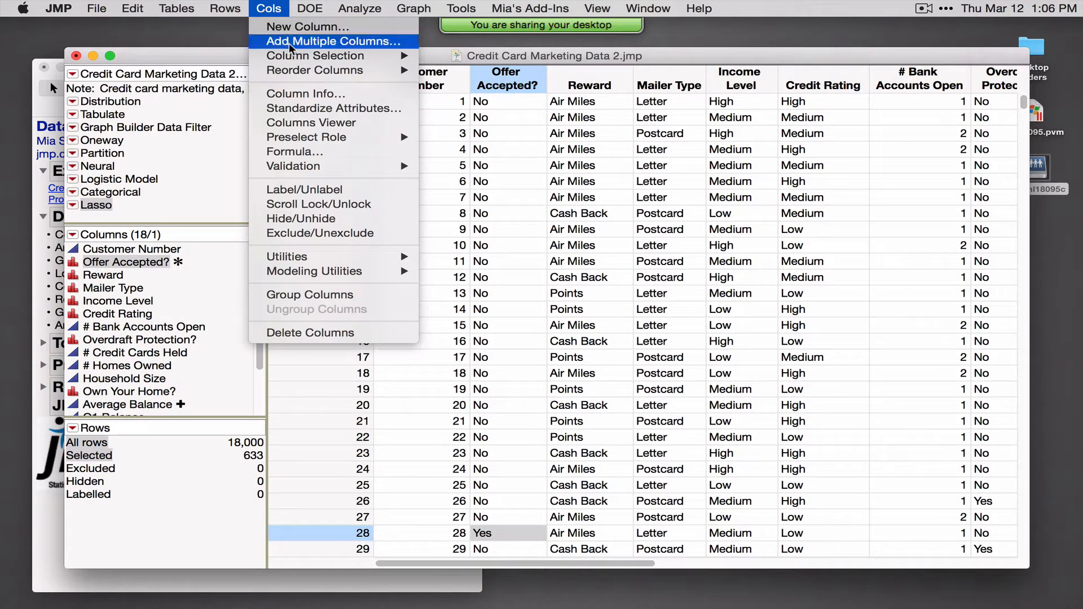
{"action": "mouse_move", "coordinate": [306, 78]}
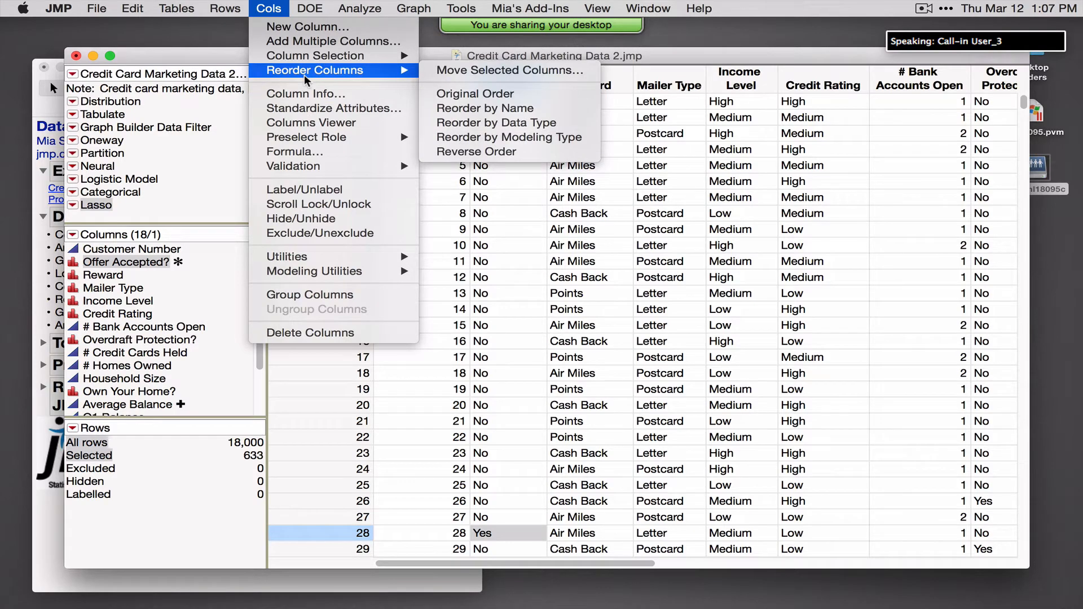
{"action": "left_click", "coordinate": [326, 121]}
{"action": "left_click_drag", "start_coordinate": [430, 95], "coordinate": [236, 64]}
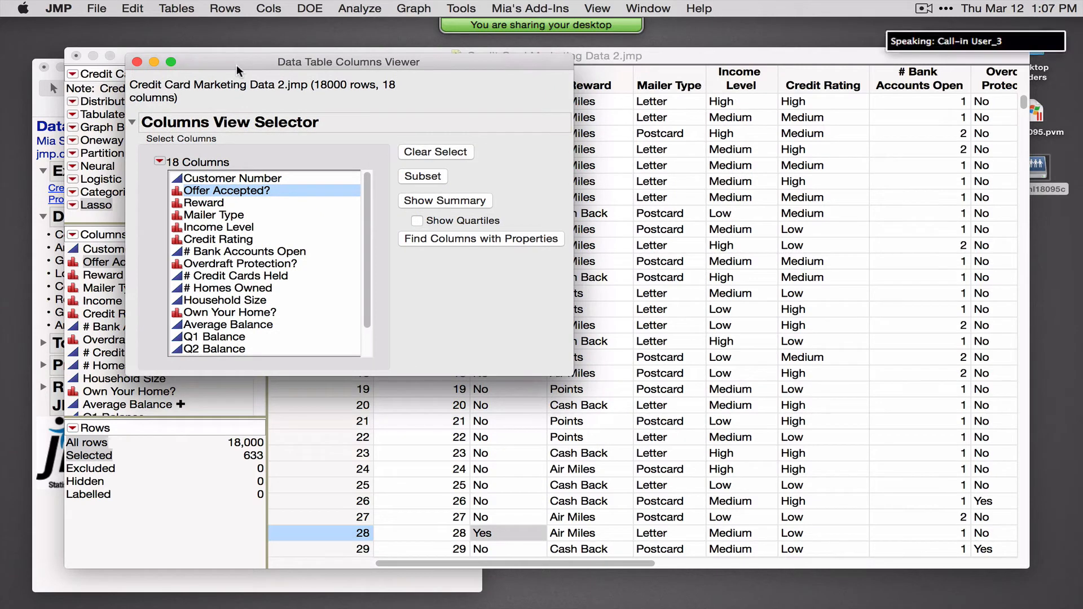
Show summary statistics with quartiles for all columns from Offer Accepted? through Validation.
{"action": "left_click", "coordinate": [297, 178]}
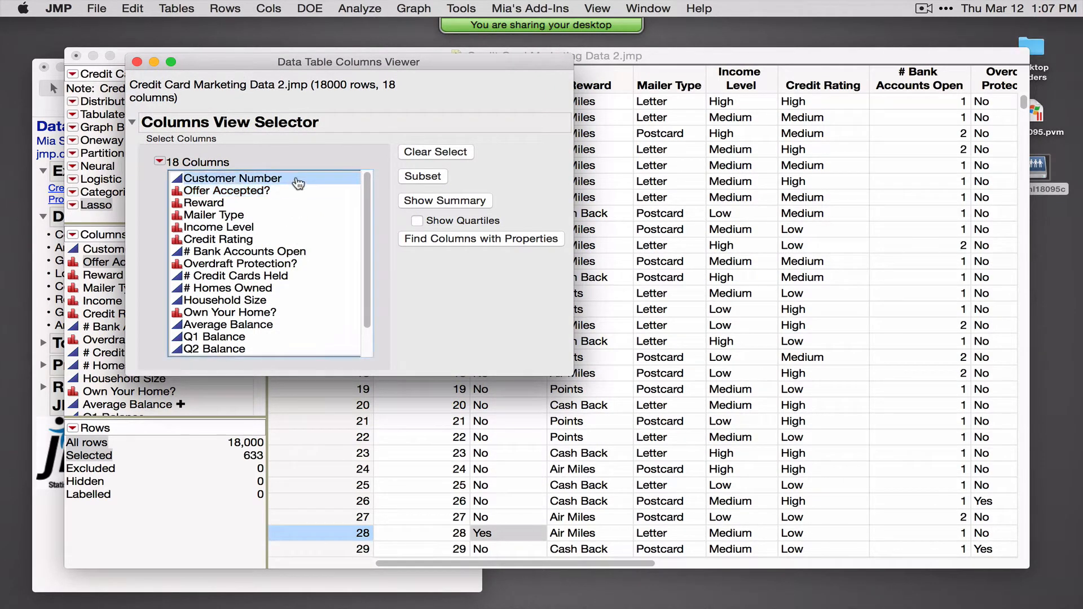
{"action": "left_click_drag", "start_coordinate": [291, 180], "coordinate": [320, 413]}
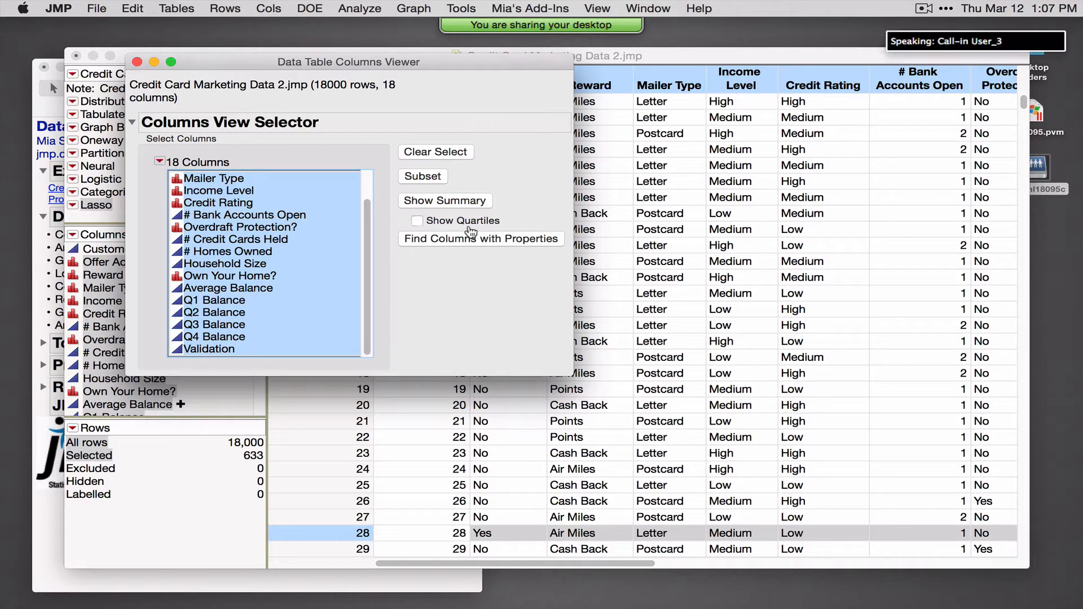
{"action": "left_click", "coordinate": [419, 222]}
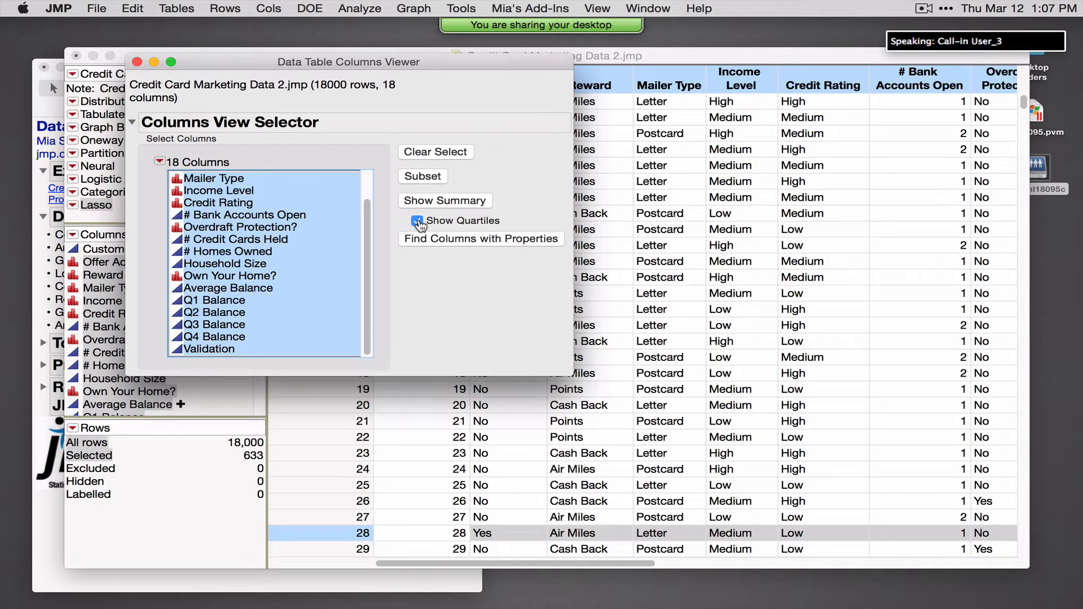
{"action": "left_click", "coordinate": [445, 201]}
{"action": "scroll", "coordinate": [442, 219], "scroll_direction": "down", "scroll_amount": 3}
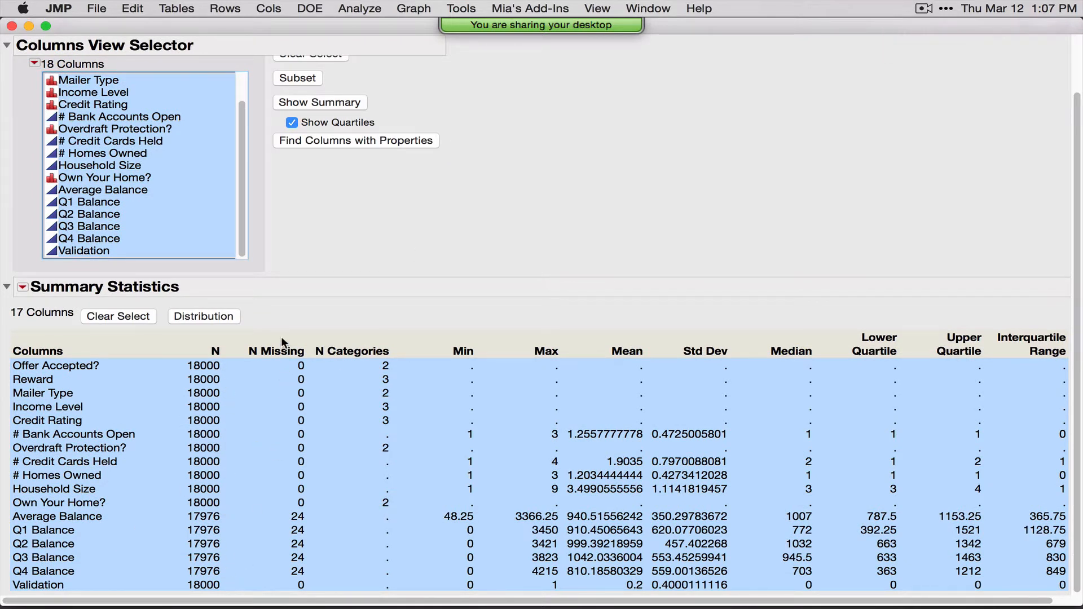
Examine the missing-value counts in the Summary Statistics, highlighting the Average Balance and Q1 to Q4 Balance rows.
{"action": "left_click", "coordinate": [276, 366]}
{"action": "left_click", "coordinate": [262, 383]}
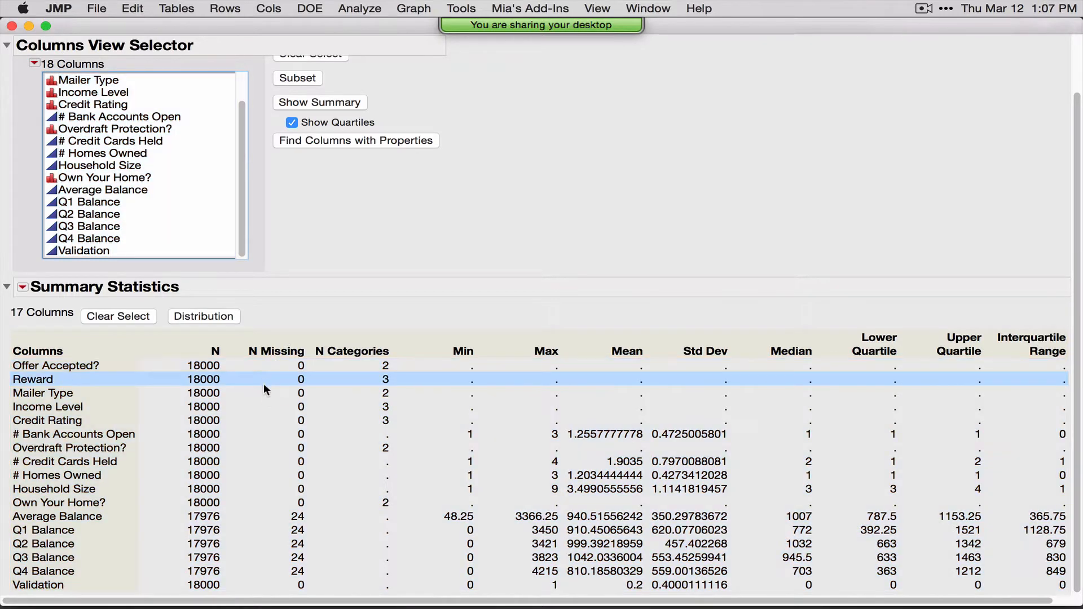
{"action": "left_click", "coordinate": [265, 394]}
{"action": "left_click", "coordinate": [262, 419]}
{"action": "left_click", "coordinate": [266, 457]}
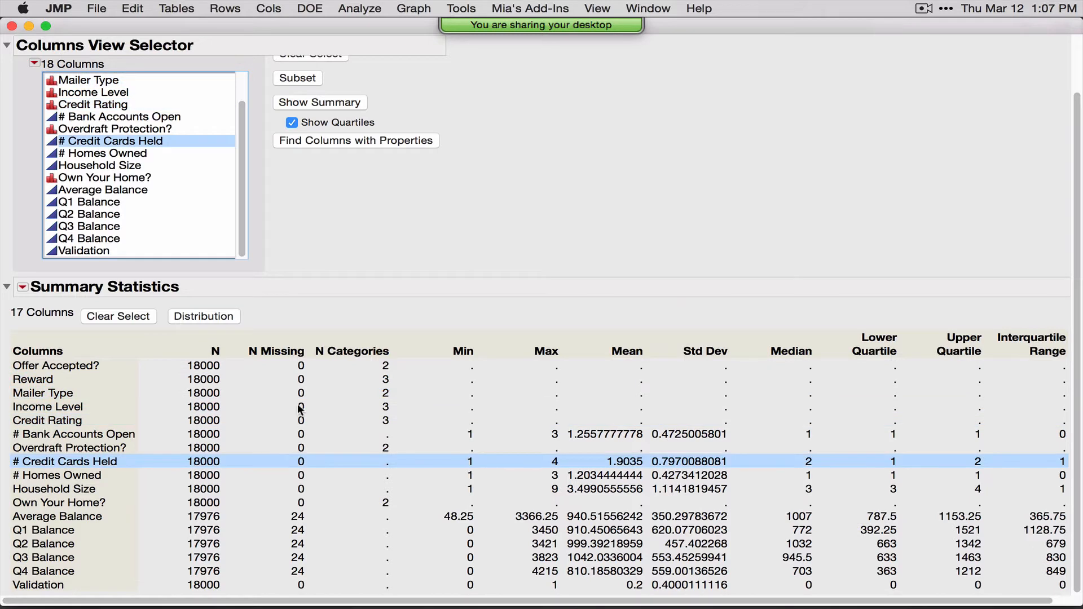
{"action": "left_click_drag", "start_coordinate": [309, 513], "coordinate": [320, 571]}
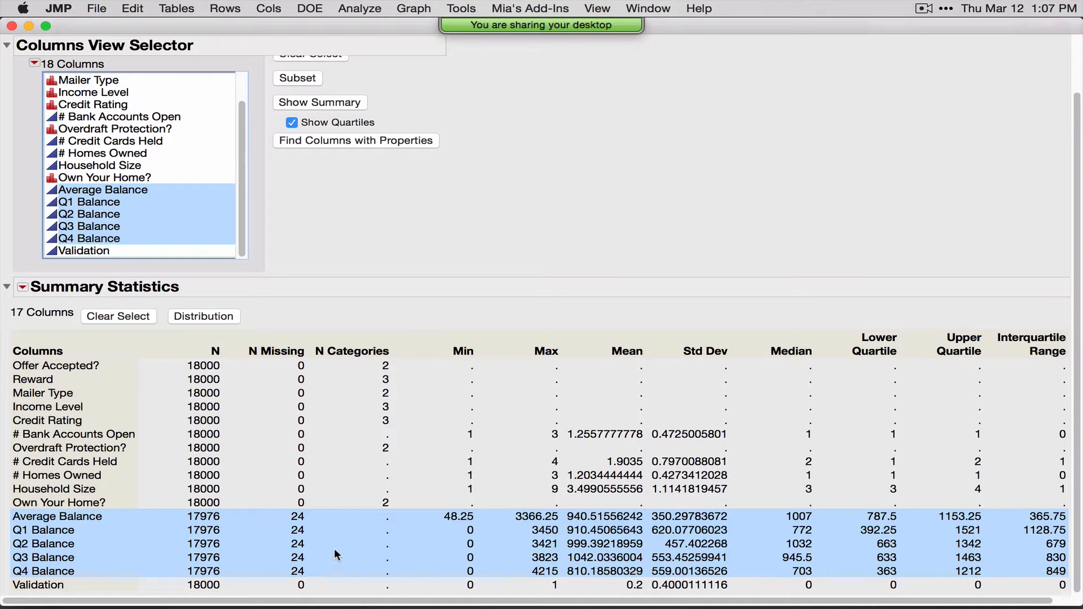
Examine the number of categories for the categorical columns, from Offer Accepted? to Own Your Home?
{"action": "left_click_drag", "start_coordinate": [390, 362], "coordinate": [395, 418]}
{"action": "left_click", "coordinate": [398, 449]}
{"action": "left_click", "coordinate": [389, 500]}
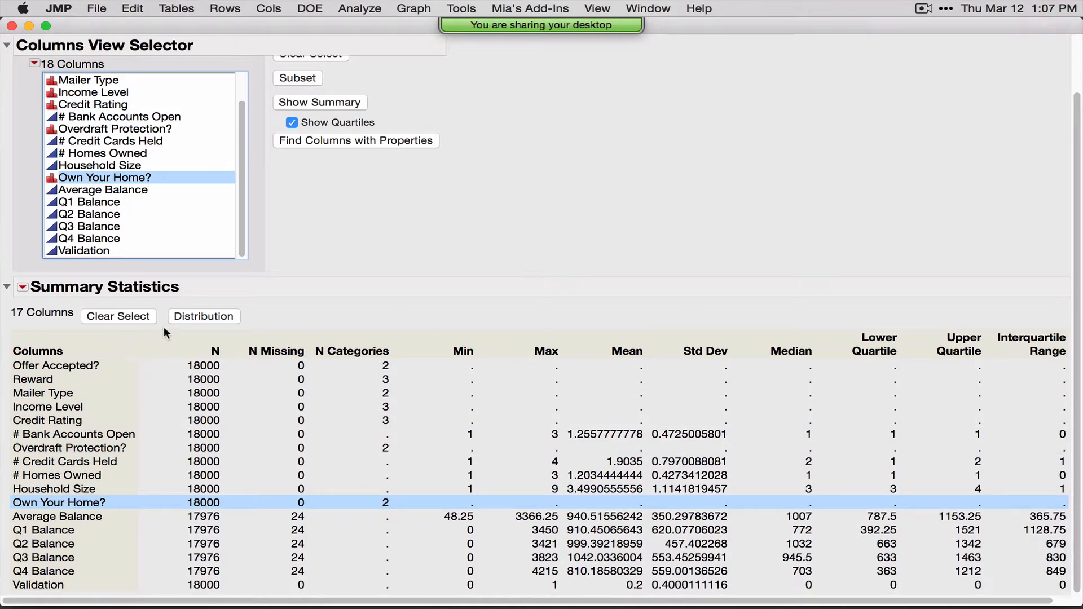
Preview distributions of Reward through Average Balance from the Summary Statistics, and close the distribution and Columns Viewer windows.
{"action": "left_click_drag", "start_coordinate": [74, 380], "coordinate": [104, 520]}
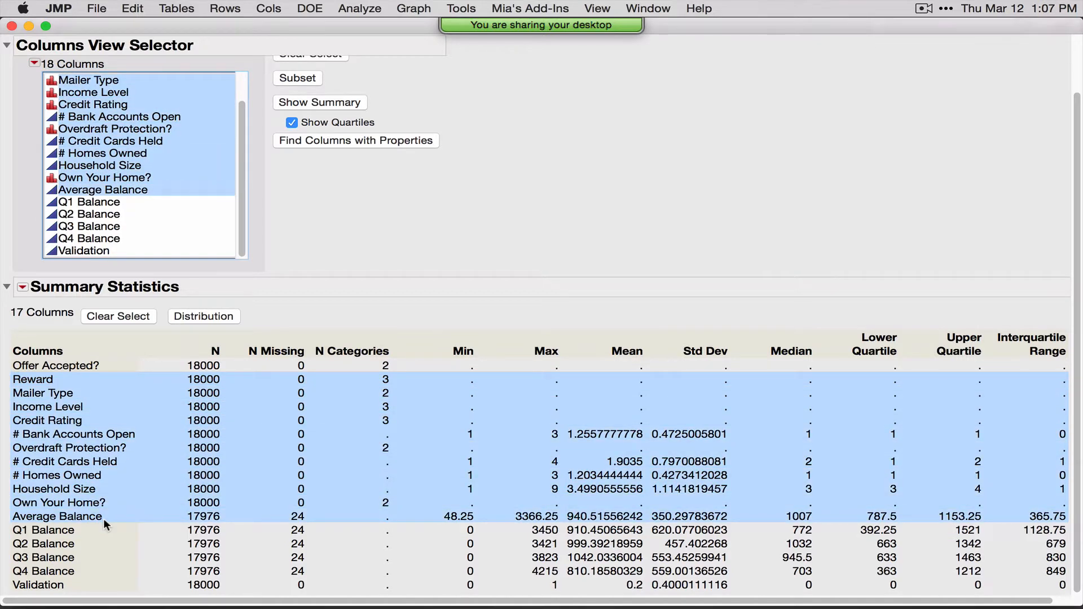
{"action": "left_click", "coordinate": [202, 318]}
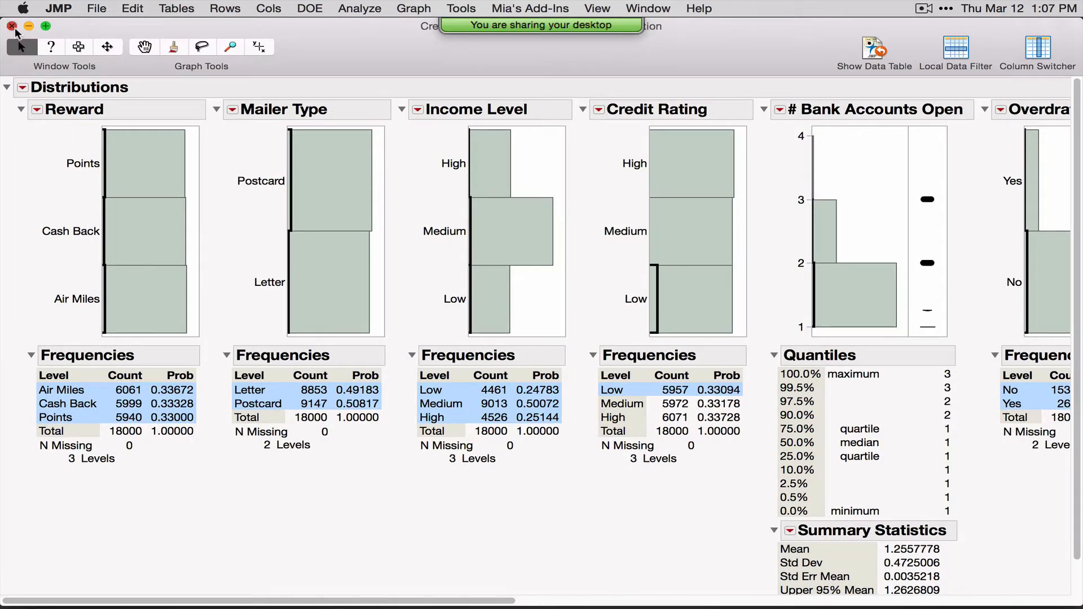
{"action": "left_click", "coordinate": [12, 26]}
{"action": "left_click", "coordinate": [12, 27]}
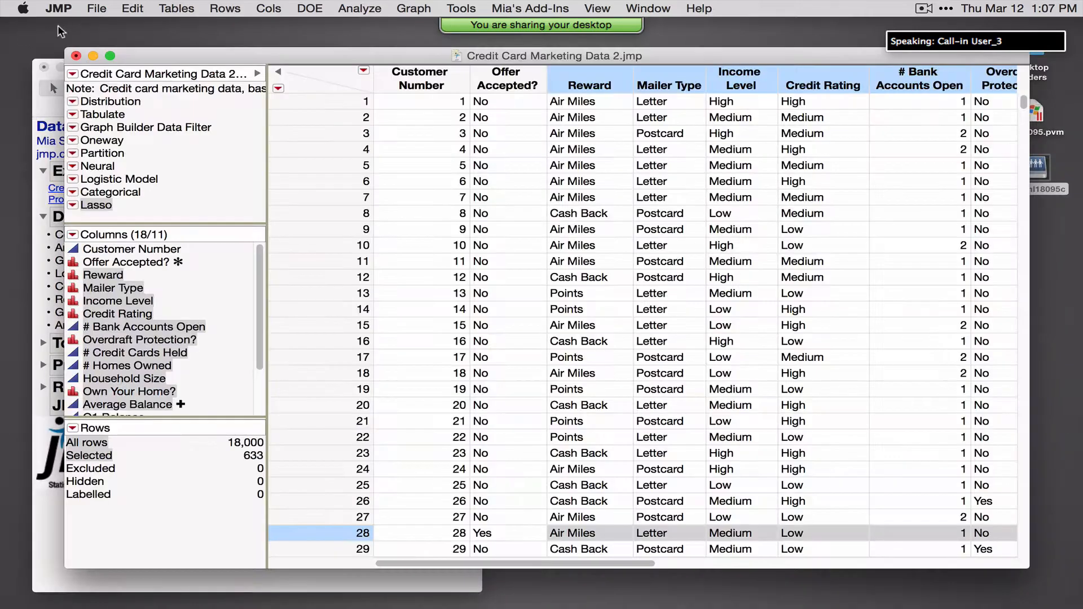
Create distributions with the columns Reward through Average Balance as the Y variables.
{"action": "left_click", "coordinate": [362, 9]}
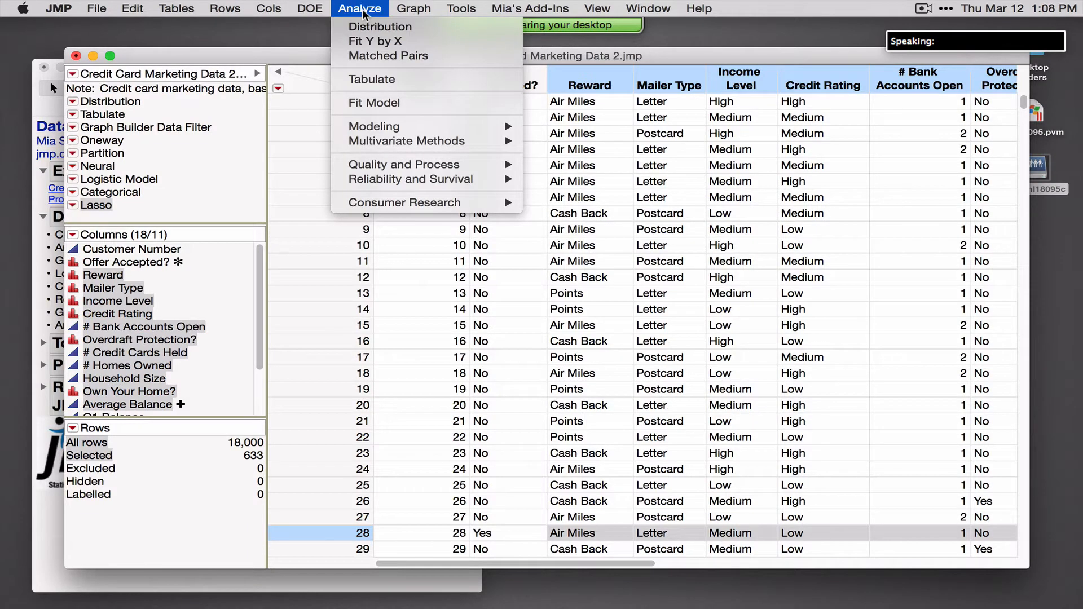
{"action": "left_click", "coordinate": [377, 27]}
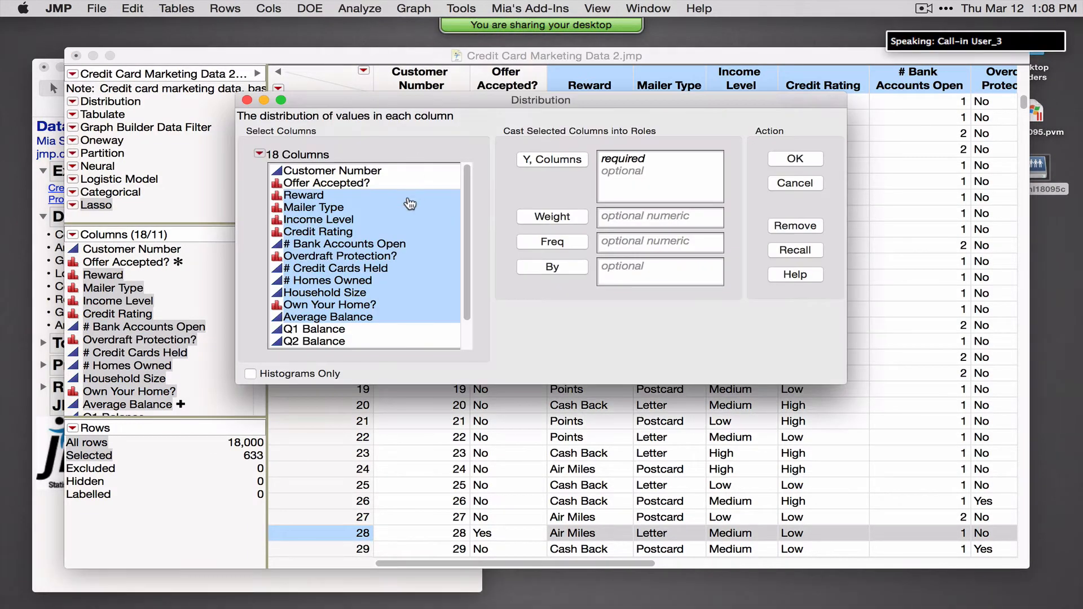
{"action": "left_click", "coordinate": [583, 164]}
{"action": "left_click", "coordinate": [802, 160]}
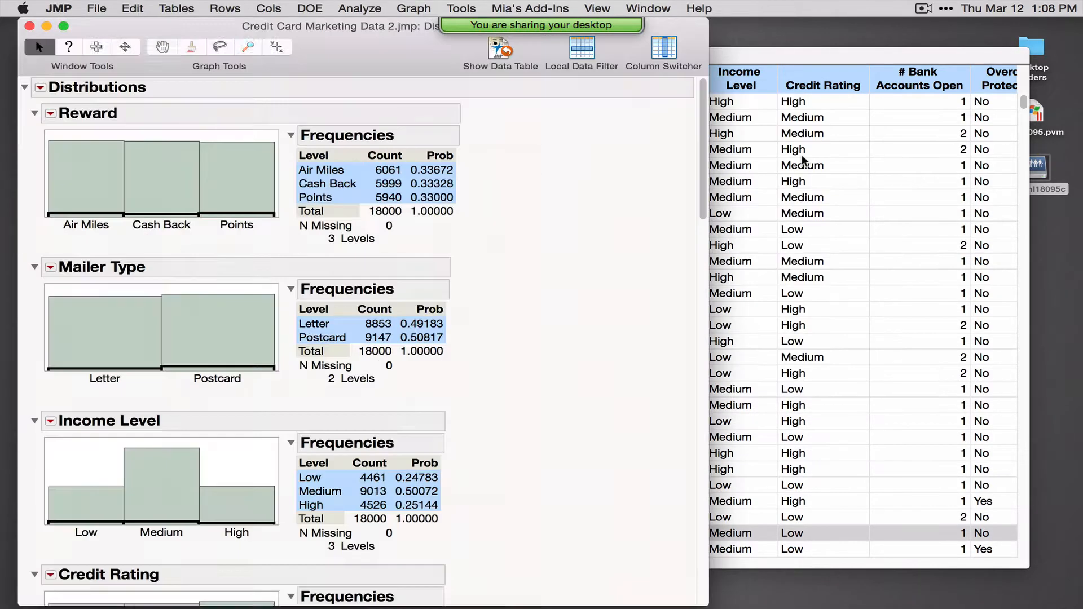
Highlight the Points, Cash Back and Air Miles bars of the Reward histogram in turn to compare the linked distributions.
{"action": "left_click_drag", "start_coordinate": [34, 238], "coordinate": [271, 247]}
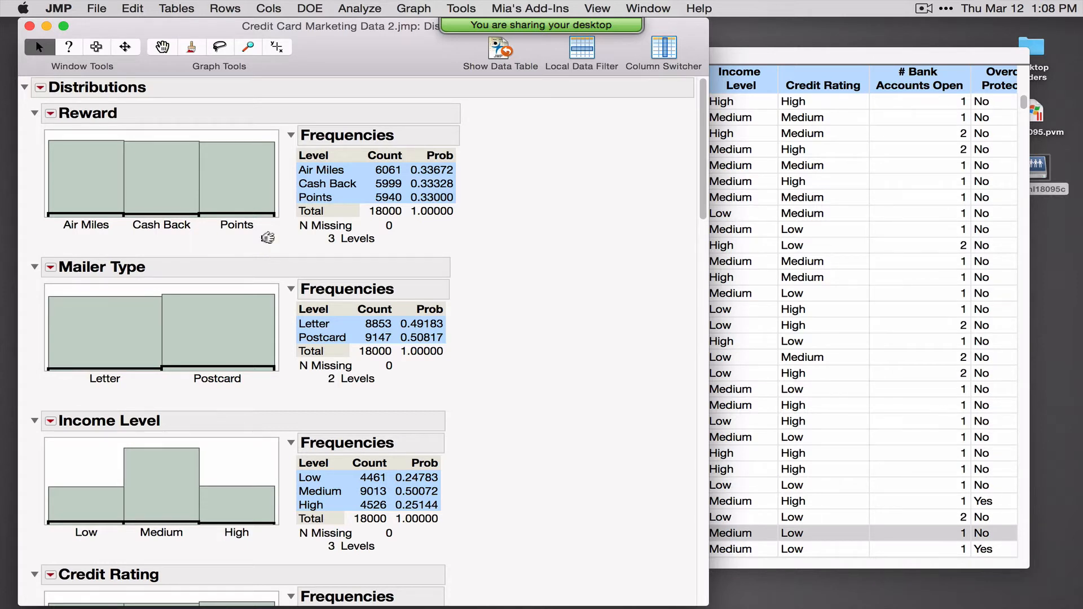
{"action": "left_click", "coordinate": [229, 167]}
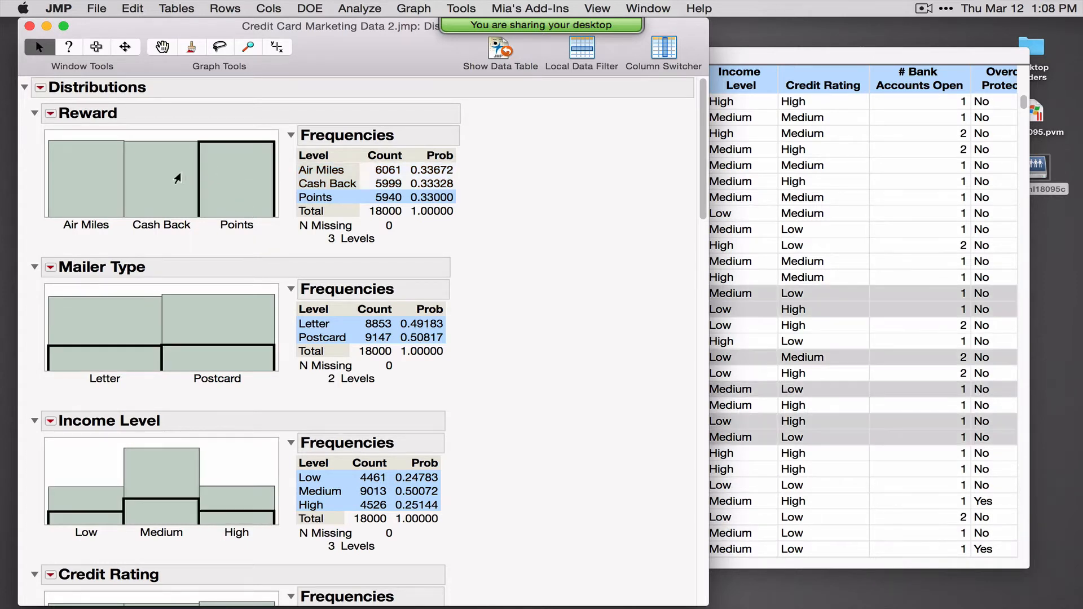
{"action": "left_click", "coordinate": [167, 179]}
{"action": "left_click", "coordinate": [101, 189]}
{"action": "mouse_move", "coordinate": [420, 240]}
{"action": "left_mouse_down"}
{"action": "mouse_move", "coordinate": [518, 226]}
{"action": "mouse_move", "coordinate": [449, 130]}
{"action": "left_mouse_up"}
{"action": "left_click", "coordinate": [212, 196]}
{"action": "left_click", "coordinate": [163, 197]}
{"action": "left_click", "coordinate": [102, 197]}
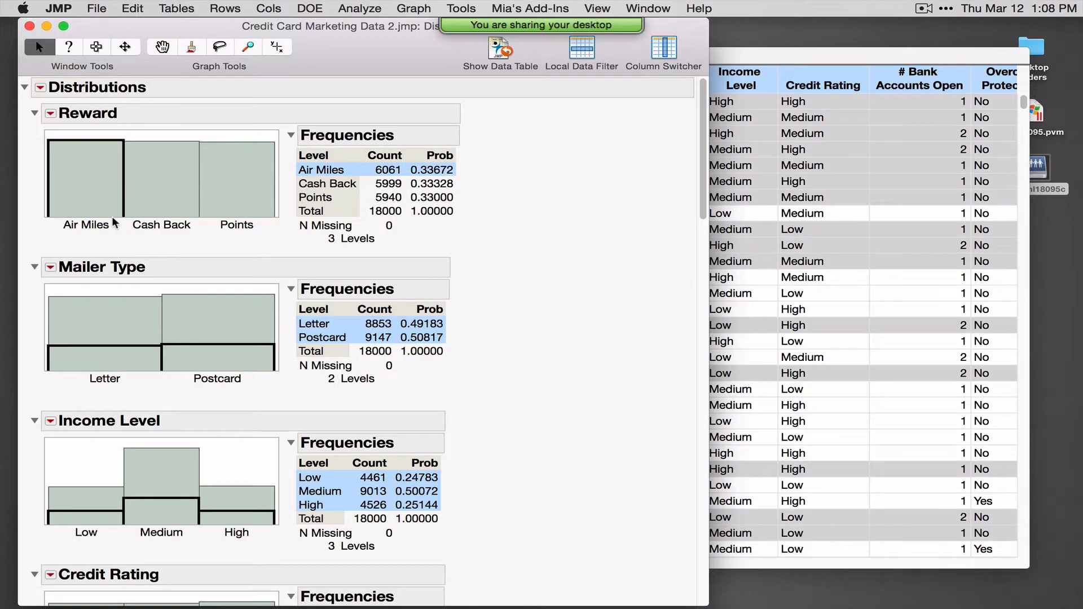
Highlight the Low, Medium and High bars of the Credit Rating histogram one after another.
{"action": "scroll", "coordinate": [175, 329], "scroll_direction": "down", "scroll_amount": 3}
{"action": "scroll", "coordinate": [174, 328], "scroll_direction": "down", "scroll_amount": 5}
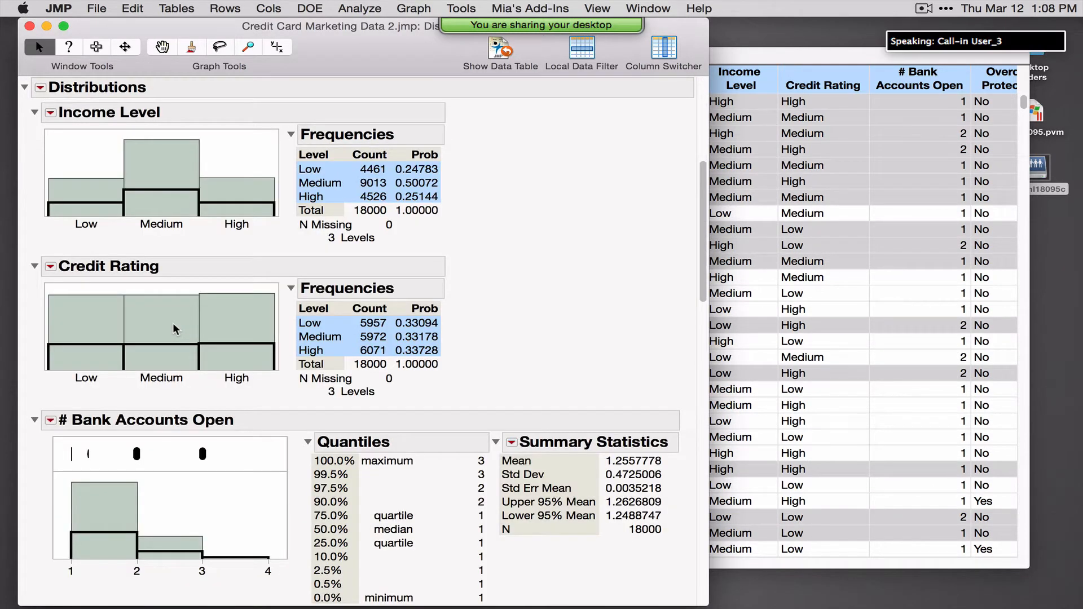
{"action": "left_click", "coordinate": [96, 320]}
{"action": "left_click", "coordinate": [150, 320]}
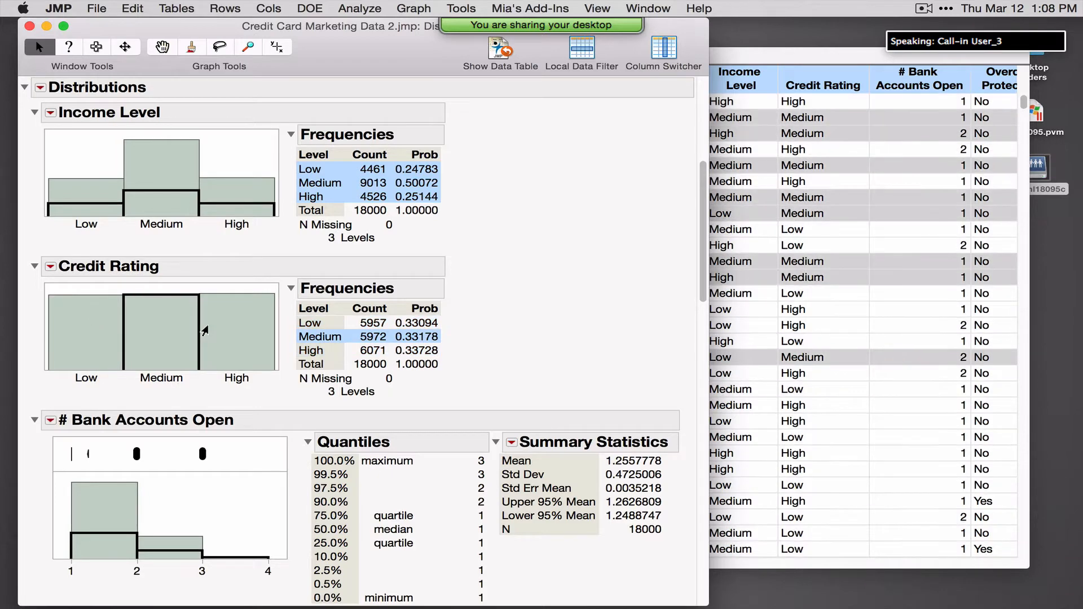
{"action": "left_click", "coordinate": [217, 336]}
Highlight the second and first bars of the # Bank Accounts Open histogram and inspect the Overdraft Protection? distribution.
{"action": "scroll", "coordinate": [217, 336], "scroll_direction": "down", "scroll_amount": 3}
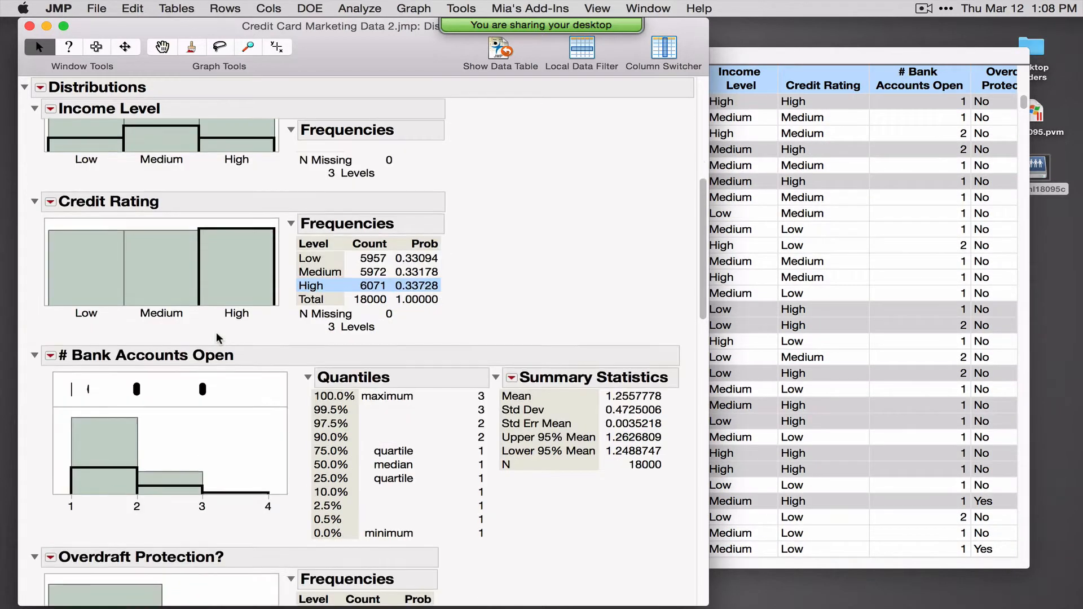
{"action": "left_click", "coordinate": [165, 426]}
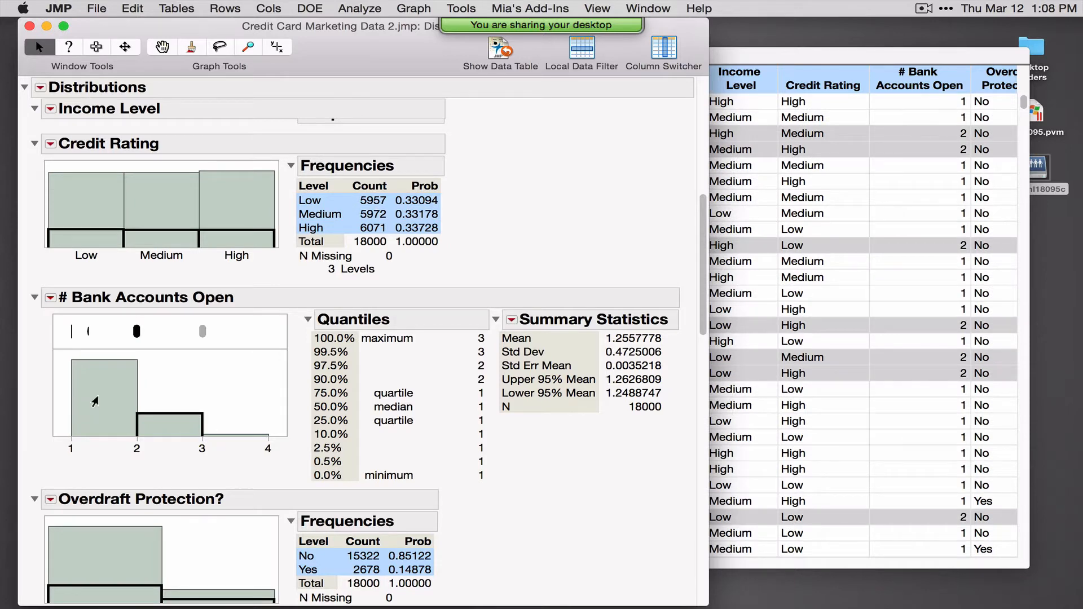
{"action": "left_click", "coordinate": [95, 403]}
{"action": "scroll", "coordinate": [94, 402], "scroll_direction": "down", "scroll_amount": 4}
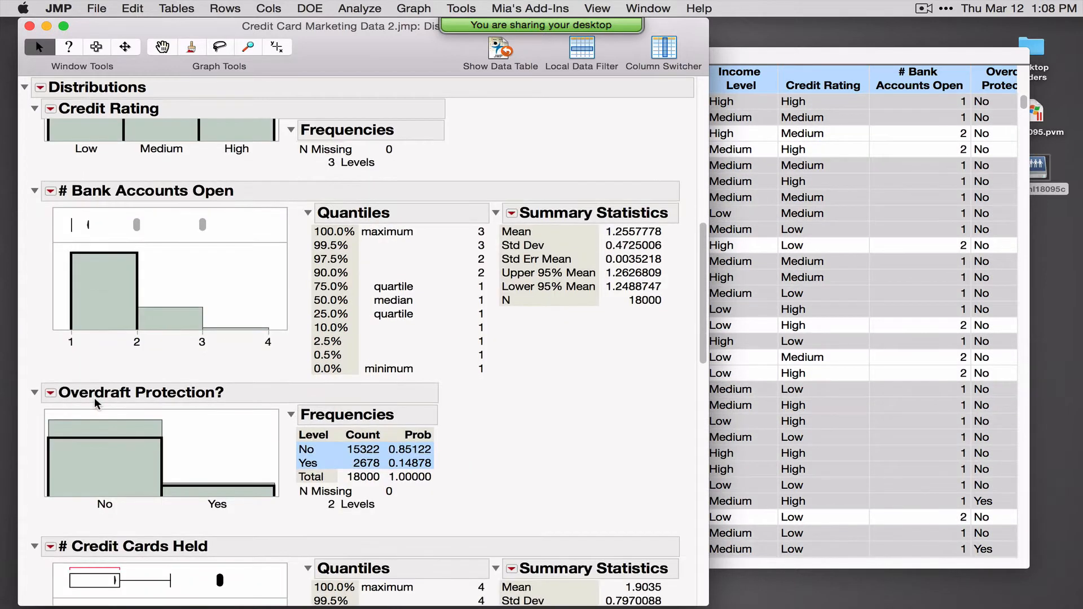
Highlight the No and Yes bars of the Overdraft Protection? histogram in turn to compare the linked distributions.
{"action": "left_click", "coordinate": [91, 397]}
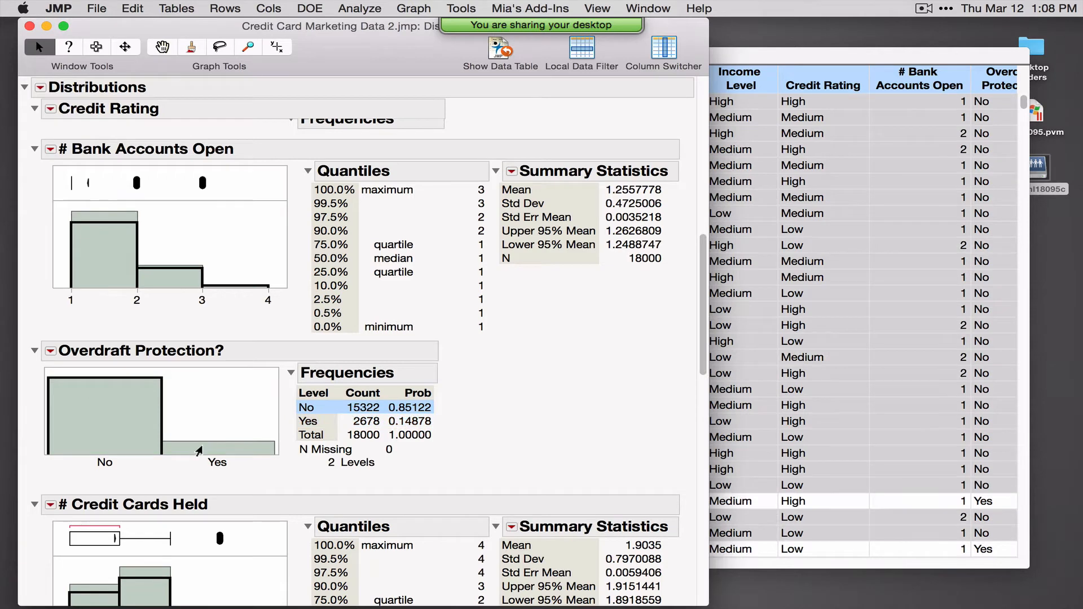
{"action": "left_click", "coordinate": [199, 449]}
{"action": "left_click", "coordinate": [121, 423]}
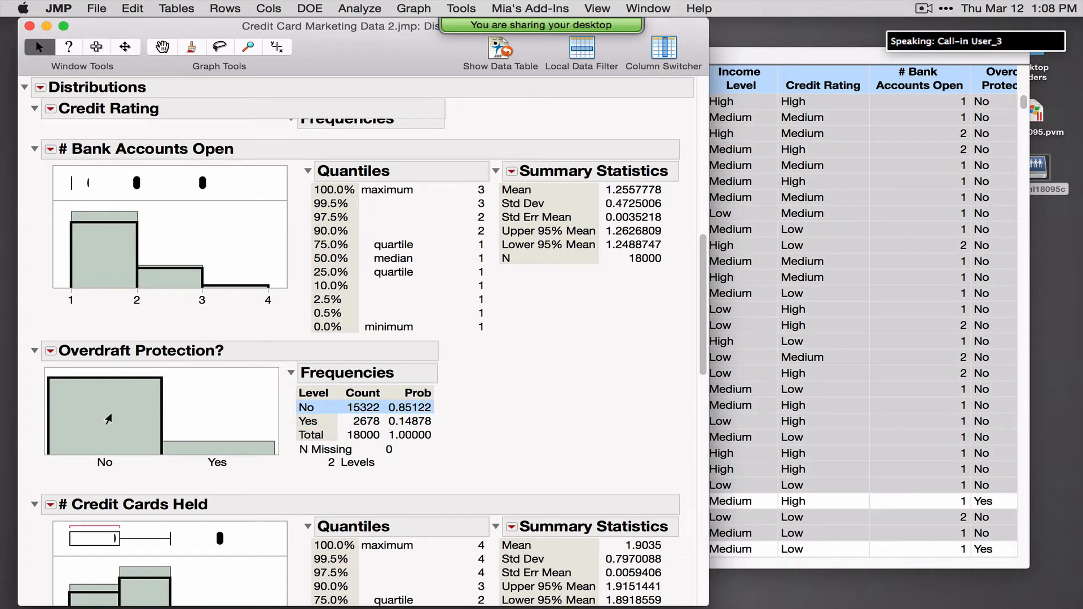
Highlight the Yes bar of the Own Your Home? histogram, inspect the Average Balance distribution, and clear the row selection.
{"action": "scroll", "coordinate": [110, 420], "scroll_direction": "down", "scroll_amount": 6}
{"action": "scroll", "coordinate": [110, 420], "scroll_direction": "down", "scroll_amount": 10}
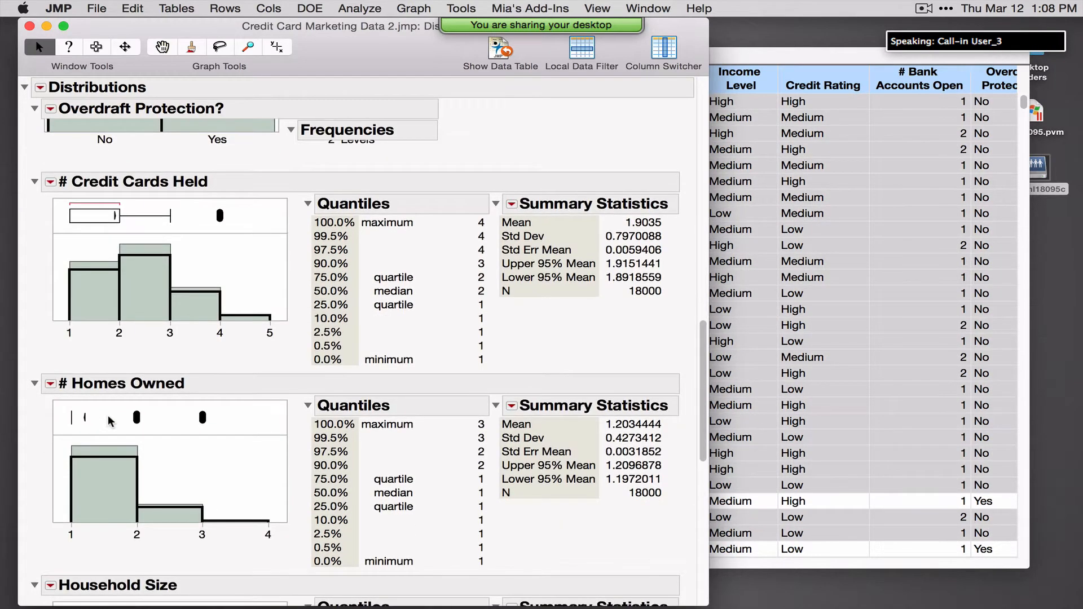
{"action": "scroll", "coordinate": [110, 420], "scroll_direction": "down", "scroll_amount": 2}
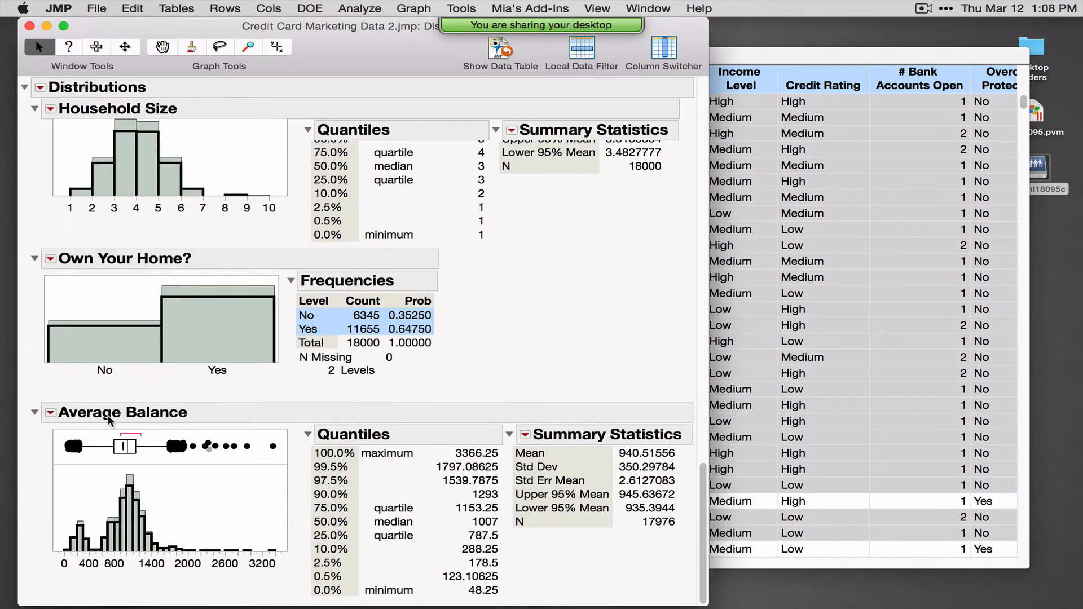
{"action": "scroll", "coordinate": [107, 418], "scroll_direction": "up", "scroll_amount": 1}
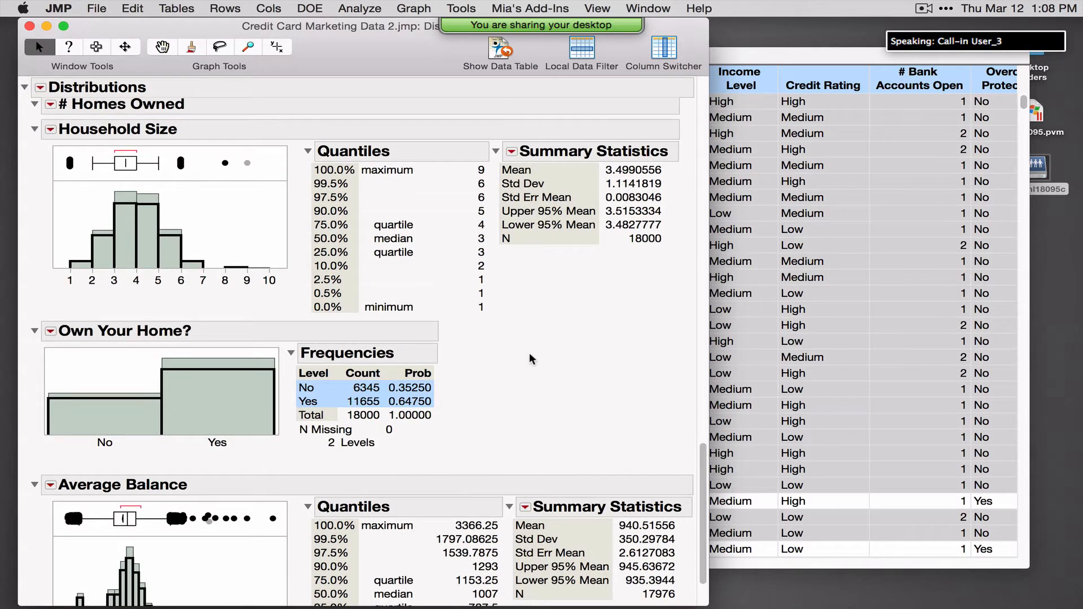
{"action": "left_click", "coordinate": [198, 416]}
{"action": "scroll", "coordinate": [604, 438], "scroll_direction": "down", "scroll_amount": 3}
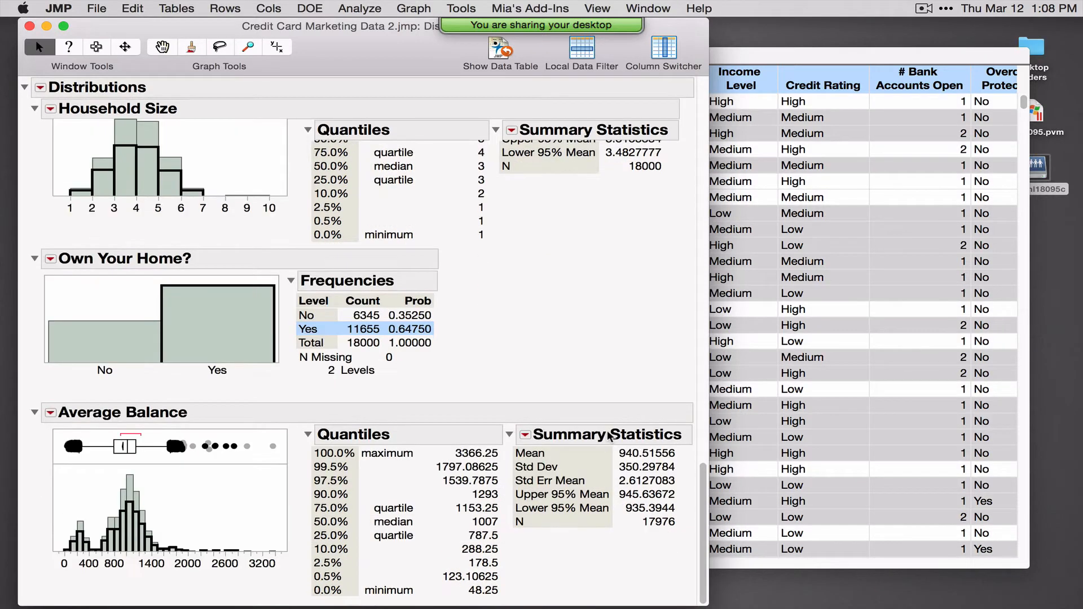
{"action": "left_click", "coordinate": [258, 517]}
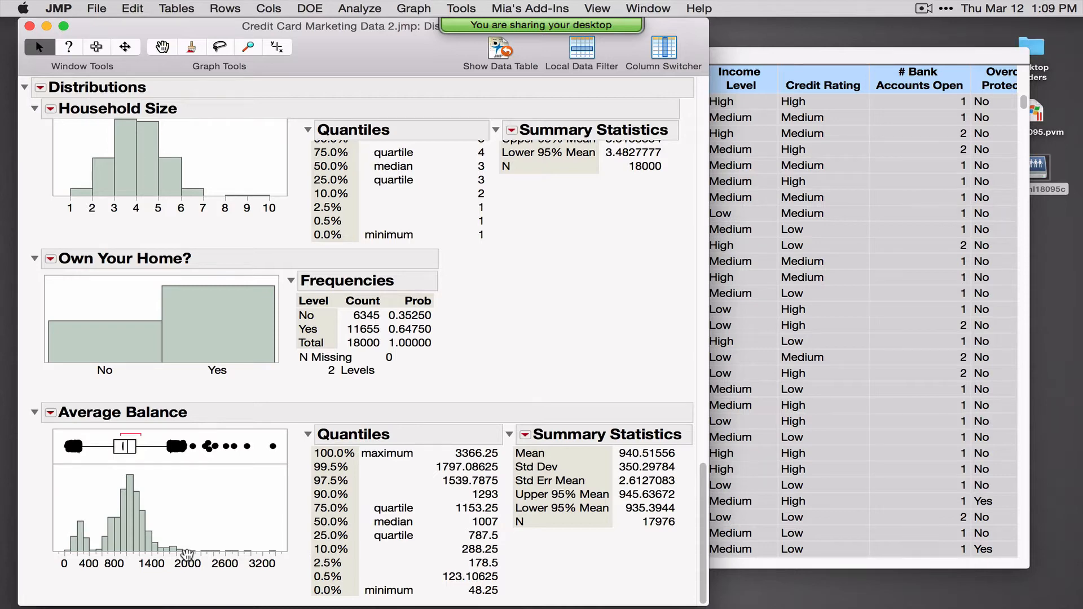
Close the Distribution report and reposition the Credit Card Marketing Data 2 table so the journal stays partly visible.
{"action": "left_click", "coordinate": [30, 26]}
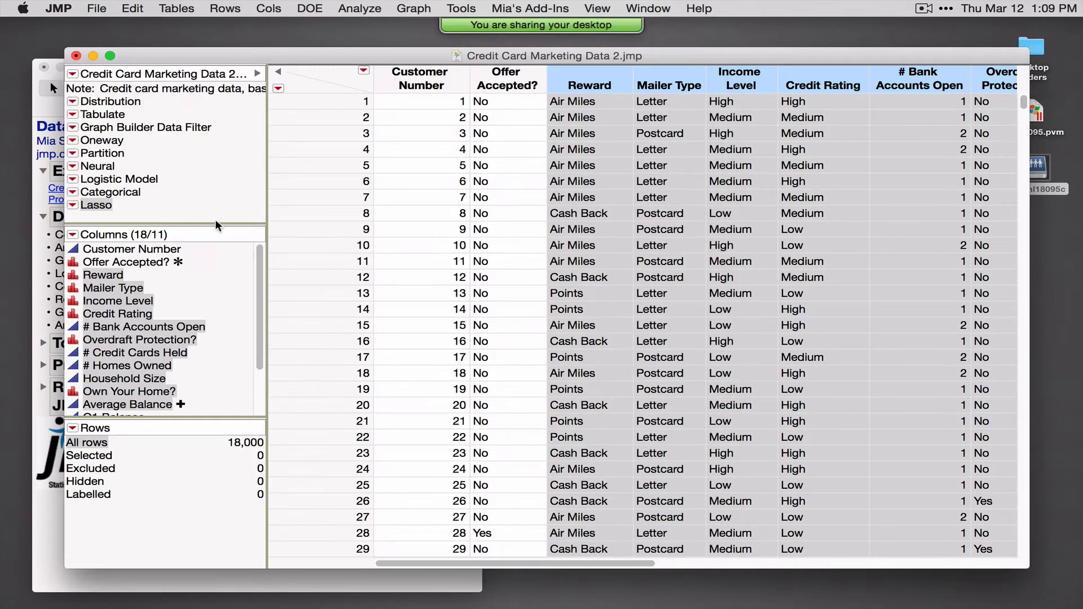
{"action": "left_click_drag", "start_coordinate": [273, 50], "coordinate": [386, 76]}
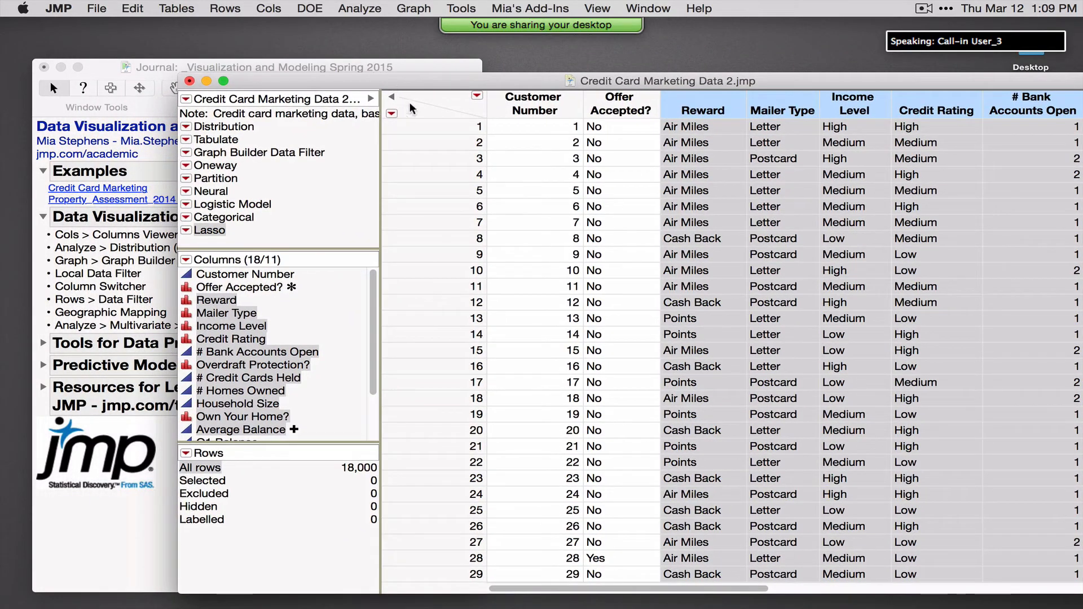
{"action": "left_click_drag", "start_coordinate": [480, 84], "coordinate": [415, 64]}
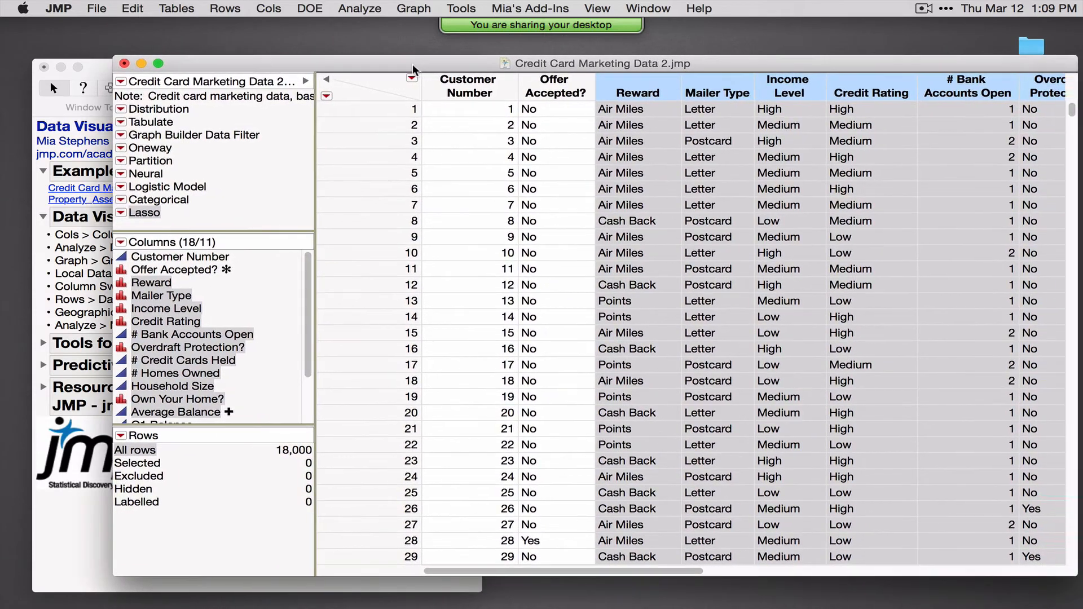
Launch Graph Builder for the credit card data table and reposition its window.
{"action": "left_click", "coordinate": [423, 10]}
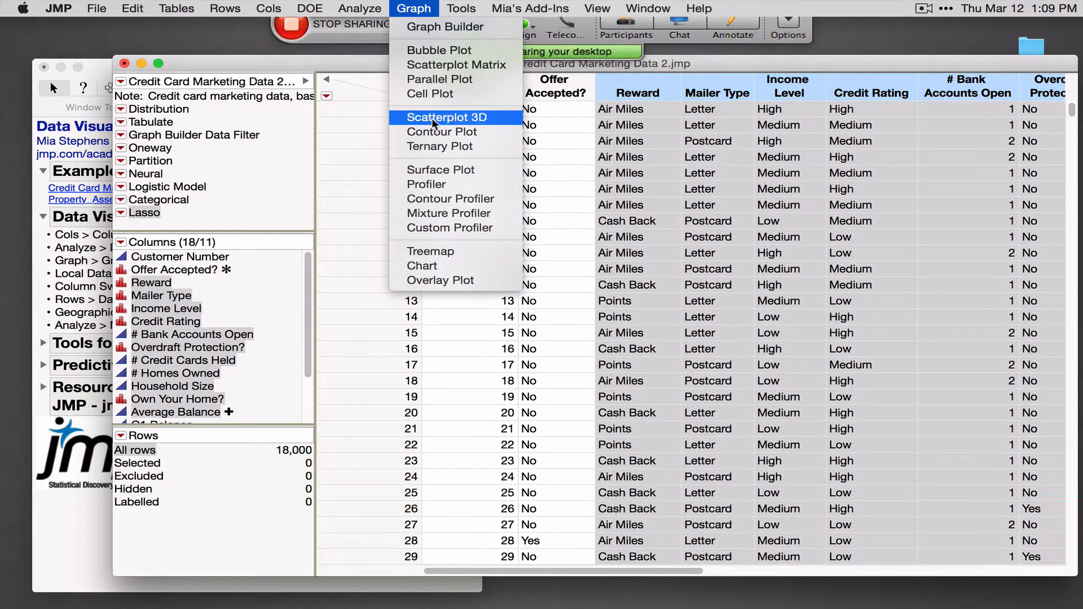
{"action": "left_click", "coordinate": [428, 27]}
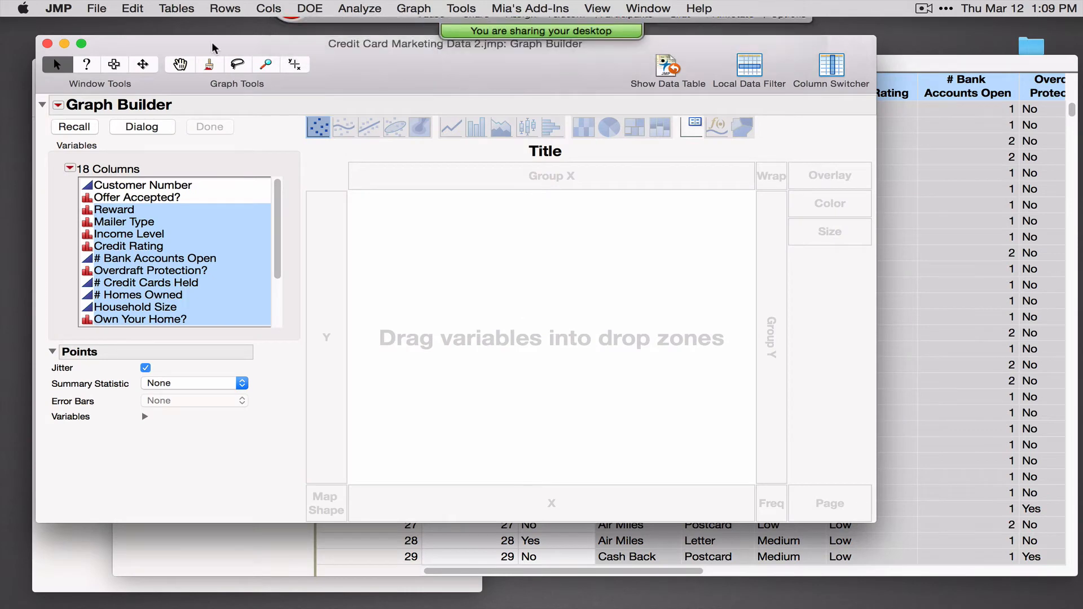
{"action": "left_click_drag", "start_coordinate": [214, 48], "coordinate": [281, 73]}
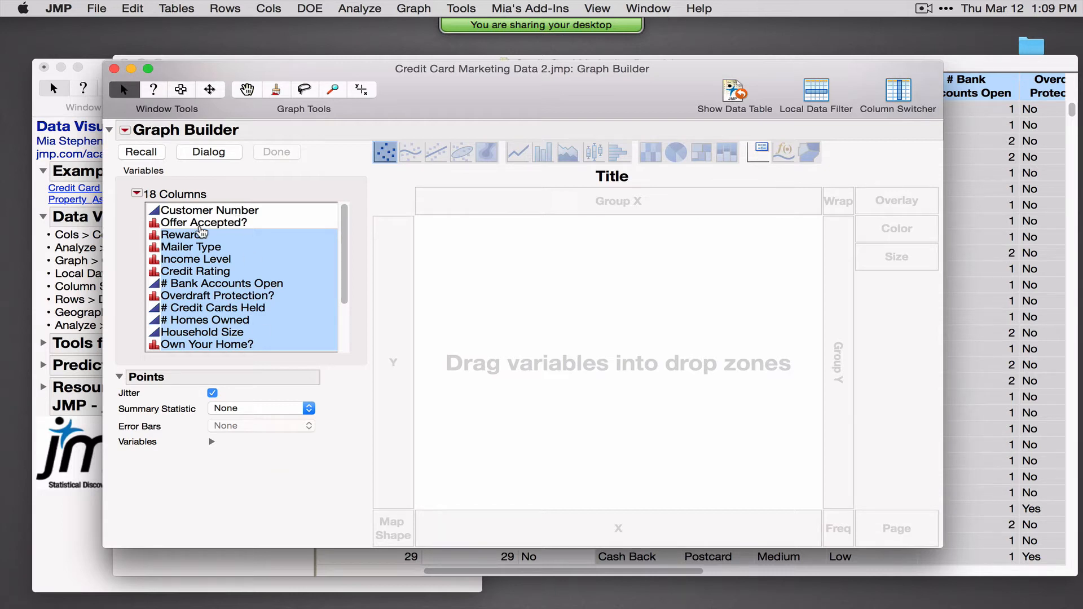
Assign Offer Accepted? to the Y axis and inspect the Yes and No bars.
{"action": "left_click", "coordinate": [211, 225]}
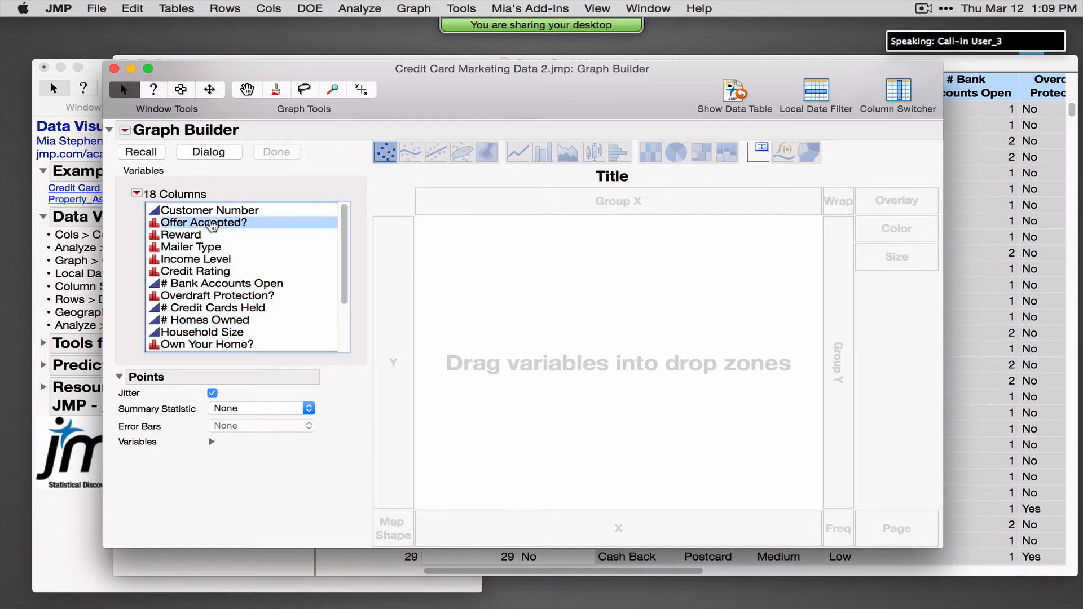
{"action": "left_click_drag", "start_coordinate": [211, 225], "coordinate": [399, 310]}
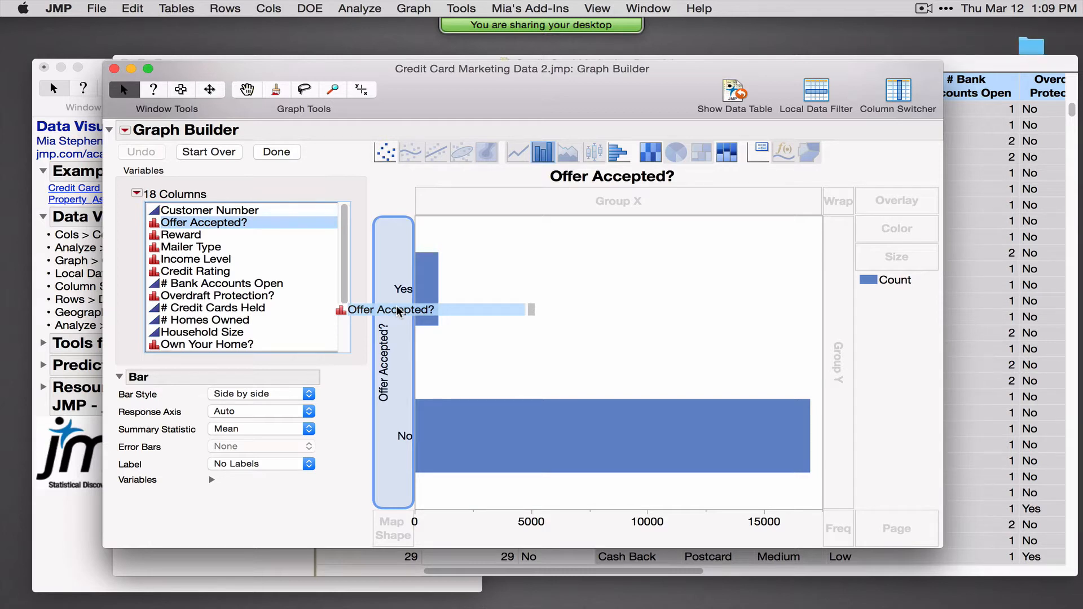
{"action": "left_click_drag", "start_coordinate": [398, 311], "coordinate": [398, 312]}
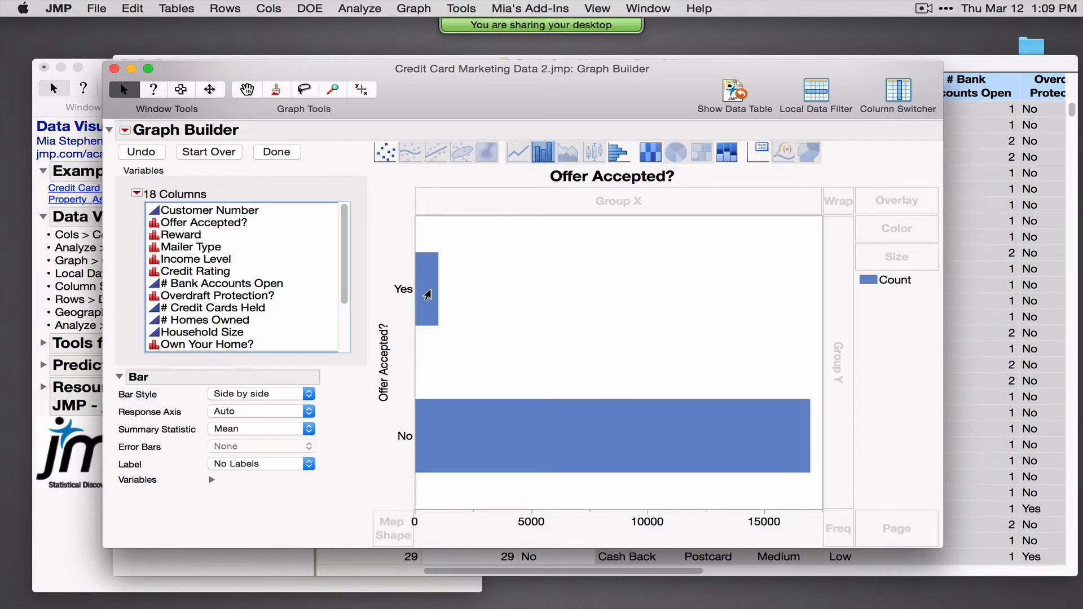
{"action": "mouse_move", "coordinate": [507, 432]}
{"action": "mouse_move", "coordinate": [424, 316]}
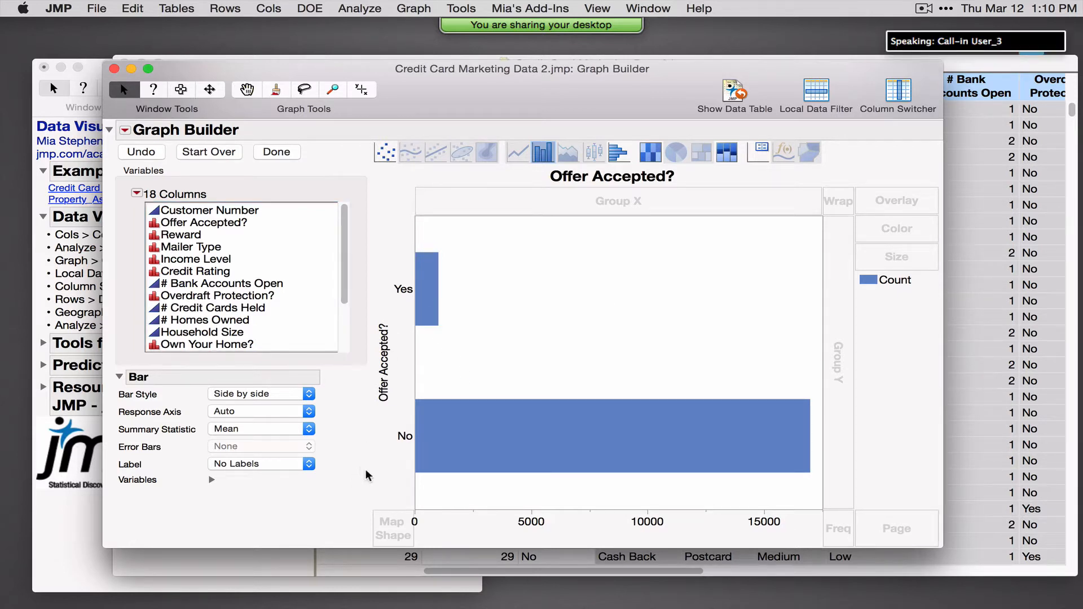
Assign Average Balance to the X axis to compare its box plots by Offer Accepted?
{"action": "left_click_drag", "start_coordinate": [342, 299], "coordinate": [343, 350]}
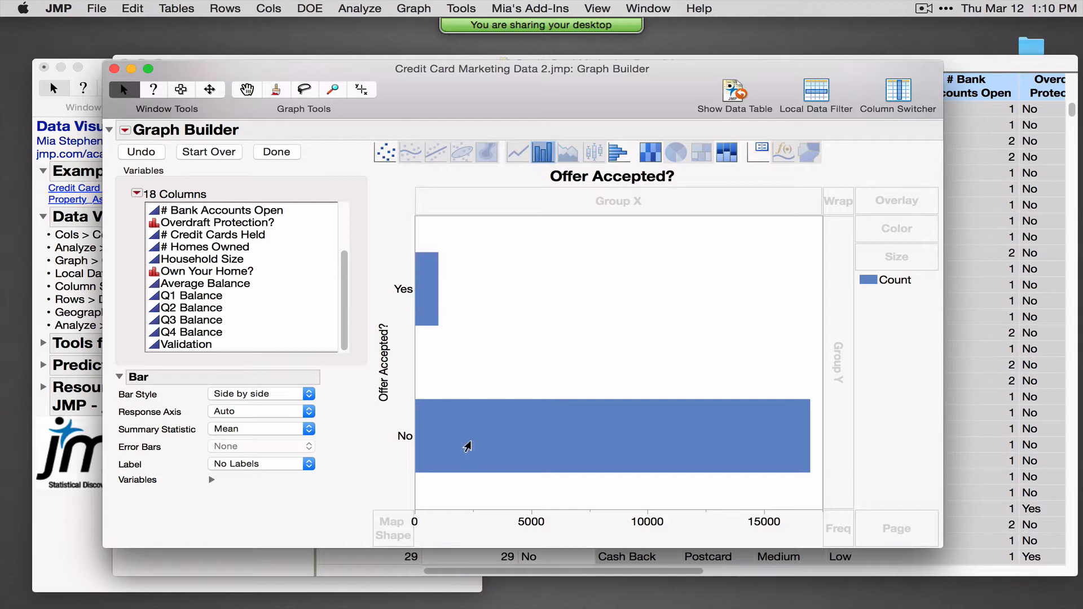
{"action": "left_click", "coordinate": [210, 285]}
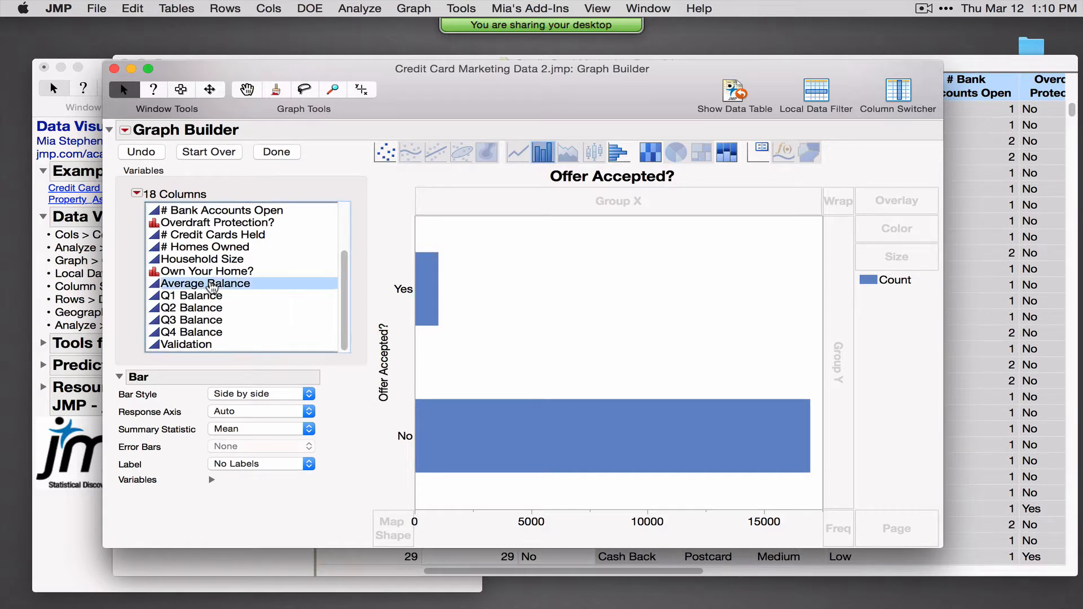
{"action": "left_click_drag", "start_coordinate": [212, 288], "coordinate": [611, 522]}
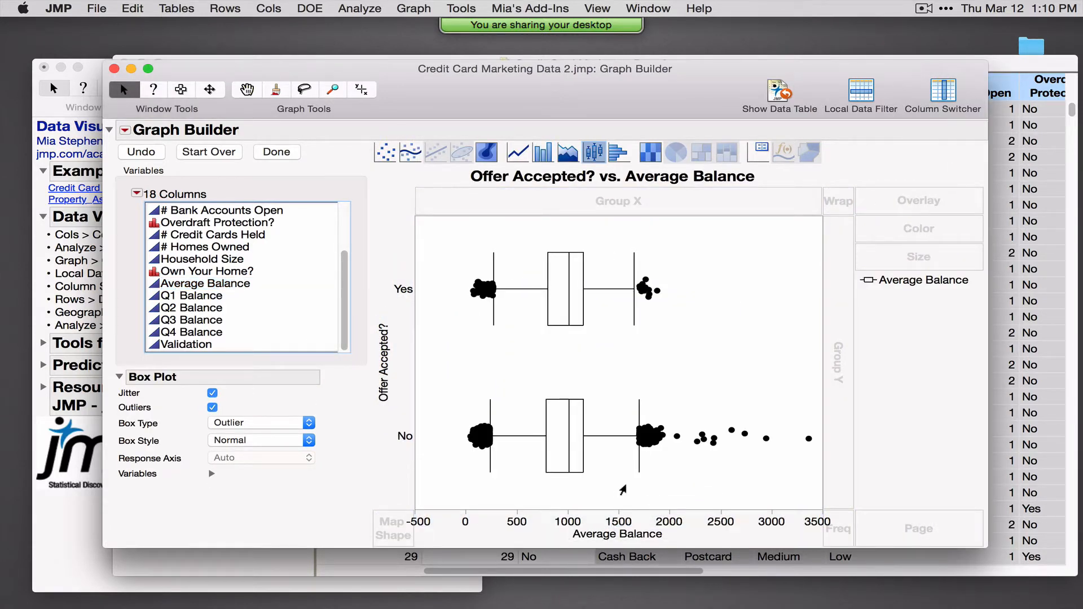
{"action": "mouse_move", "coordinate": [358, 145]}
{"action": "left_mouse_down"}
{"action": "mouse_move", "coordinate": [360, 167]}
{"action": "mouse_move", "coordinate": [709, 190]}
{"action": "mouse_move", "coordinate": [837, 168]}
{"action": "mouse_move", "coordinate": [832, 141]}
{"action": "mouse_move", "coordinate": [670, 132]}
{"action": "mouse_move", "coordinate": [375, 130]}
{"action": "mouse_move", "coordinate": [354, 148]}
{"action": "left_mouse_up"}
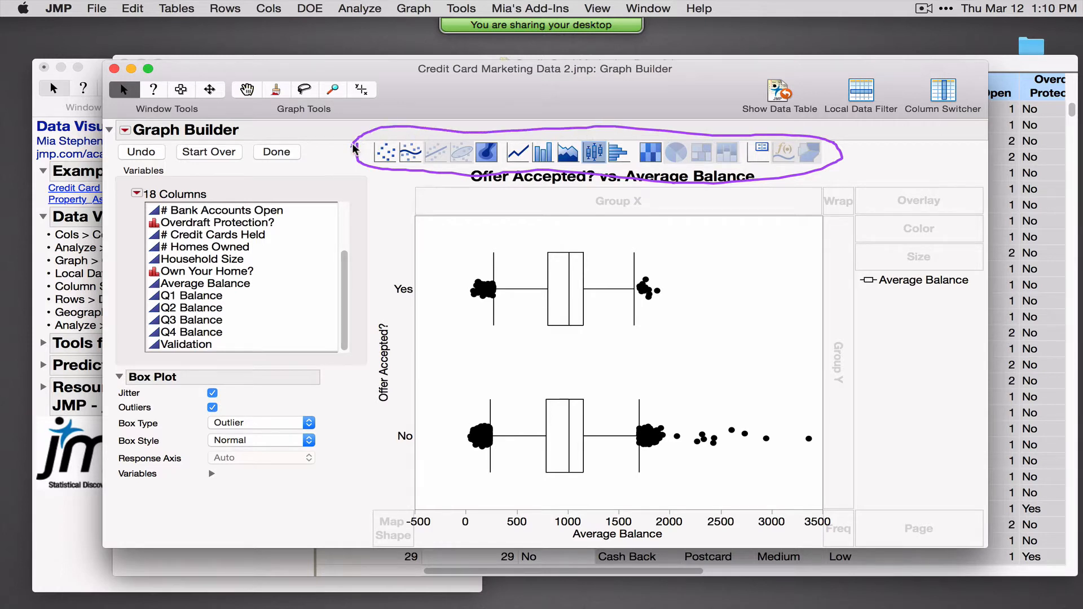
{"action": "key", "text": "Escape"}
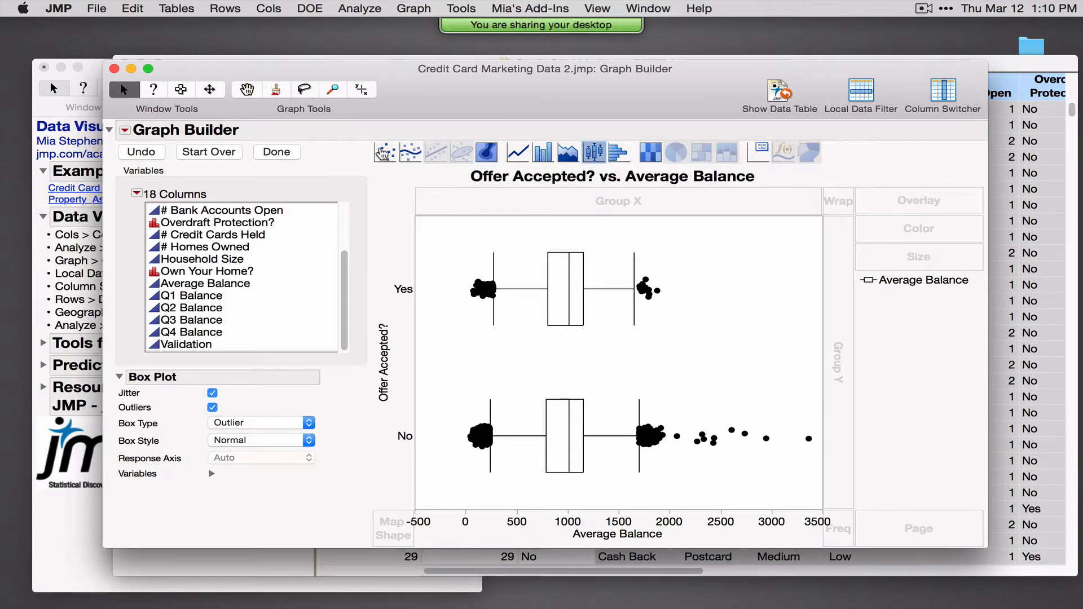
Add a Line element over the Average Balance box plots, inspect it, and clear the graph to start over.
{"action": "mouse_move", "coordinate": [384, 153]}
{"action": "left_mouse_down"}
{"action": "mouse_move", "coordinate": [466, 236]}
{"action": "mouse_move", "coordinate": [583, 315]}
{"action": "mouse_move", "coordinate": [541, 299]}
{"action": "mouse_move", "coordinate": [395, 186]}
{"action": "mouse_move", "coordinate": [382, 159]}
{"action": "left_mouse_up"}
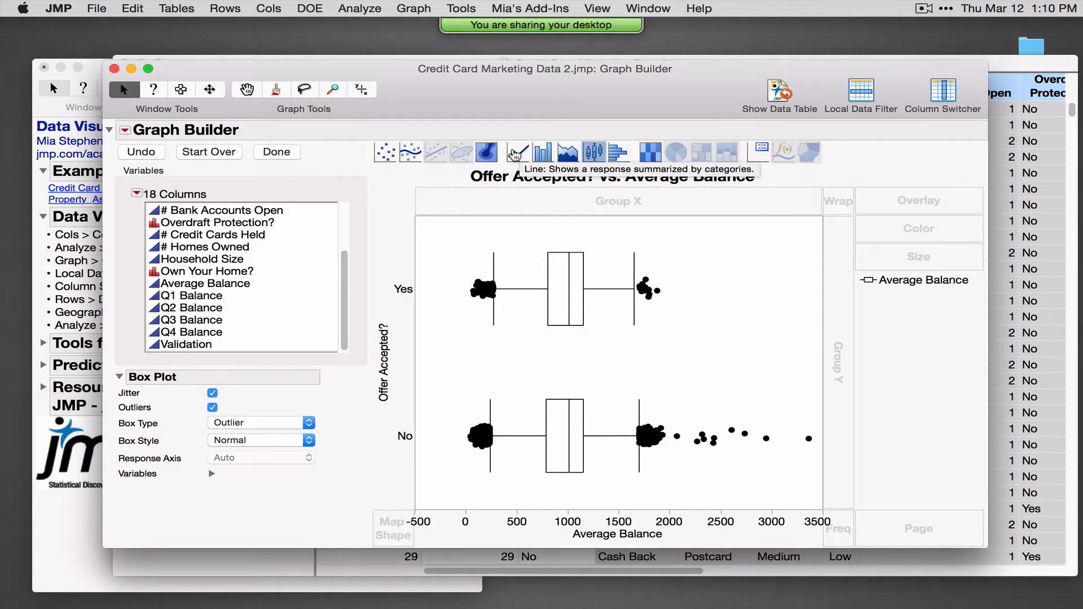
{"action": "left_click_drag", "start_coordinate": [518, 154], "coordinate": [573, 321]}
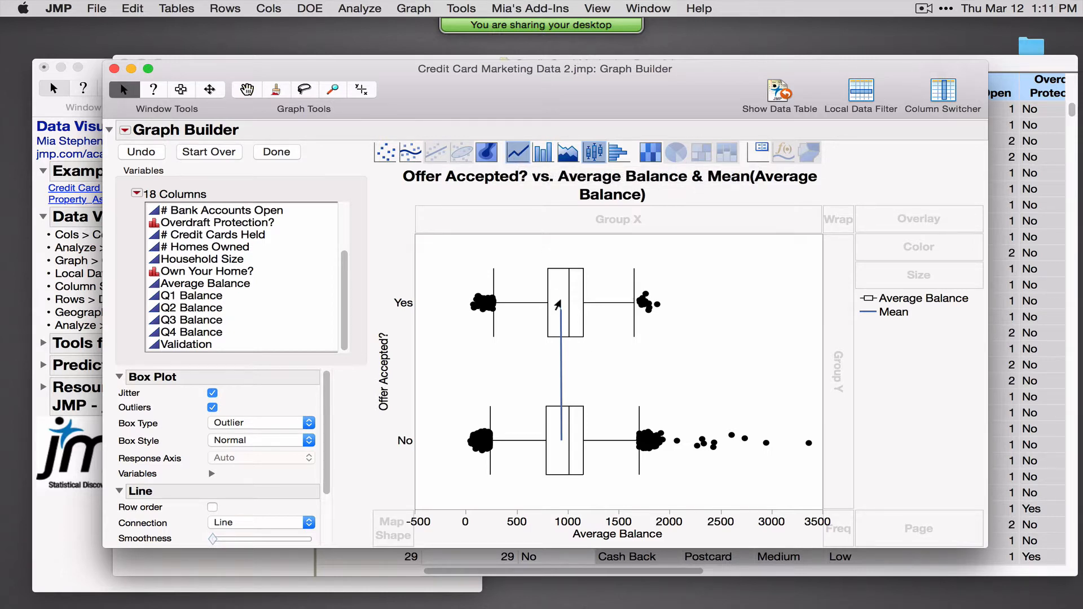
{"action": "mouse_move", "coordinate": [562, 306]}
{"action": "left_click", "coordinate": [223, 155]}
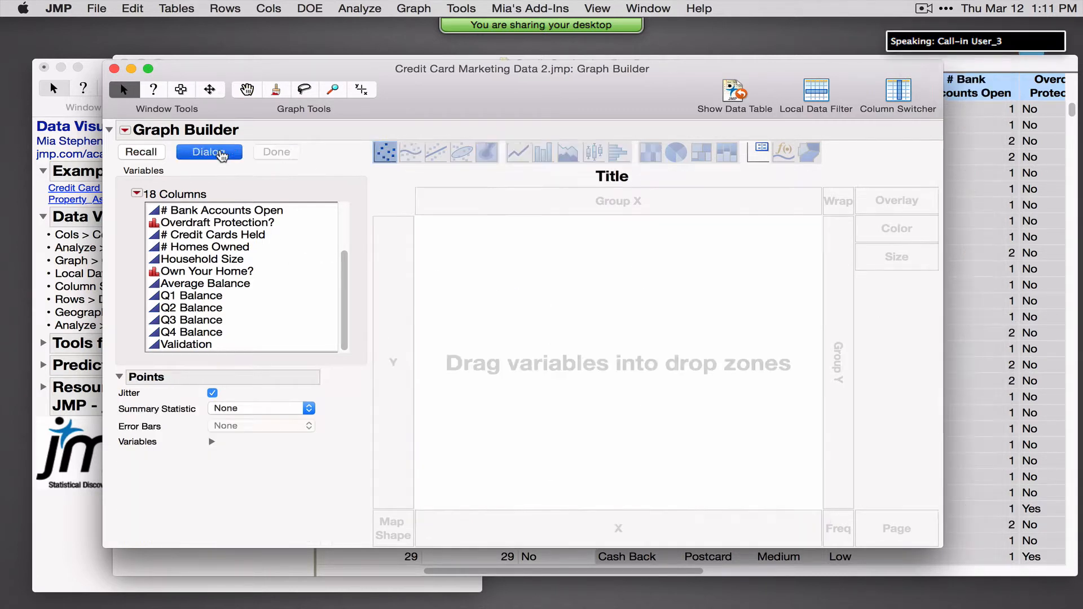
Build a graph with Offer Accepted? on the Y axis and Reward on the X axis.
{"action": "left_click_drag", "start_coordinate": [350, 297], "coordinate": [353, 230]}
{"action": "left_click", "coordinate": [262, 227]}
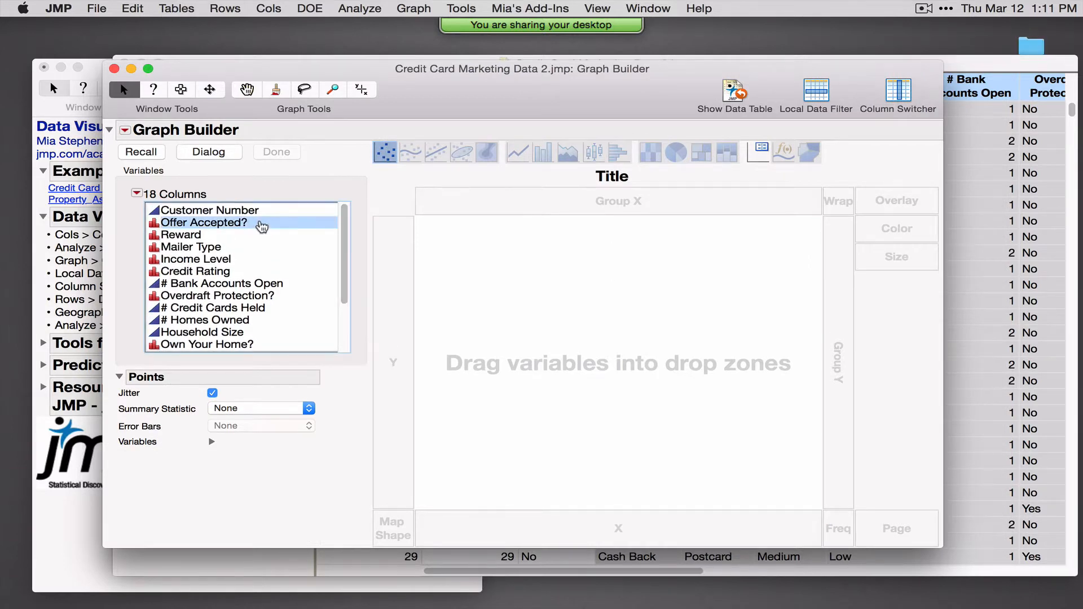
{"action": "left_click_drag", "start_coordinate": [261, 226], "coordinate": [382, 274]}
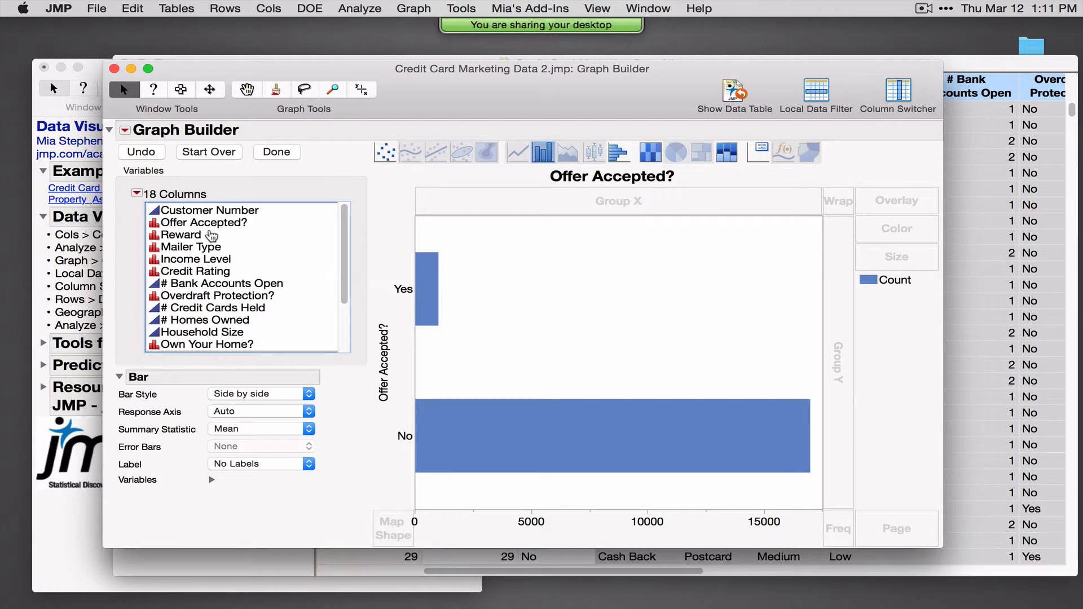
{"action": "left_click", "coordinate": [185, 239]}
{"action": "left_click_drag", "start_coordinate": [185, 240], "coordinate": [615, 517]}
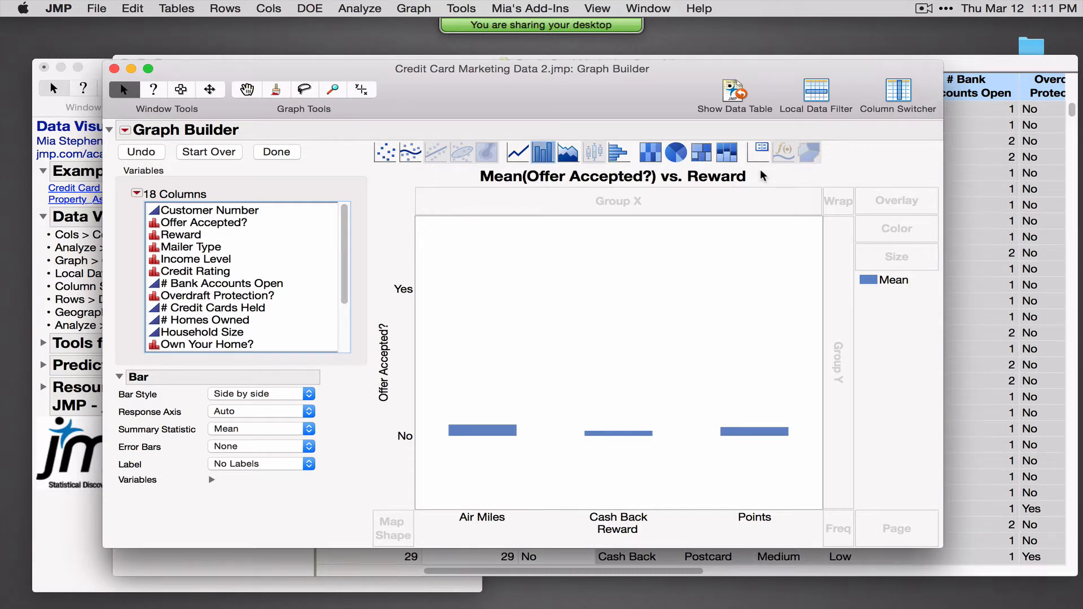
Change the Offer Accepted? vs. Reward graph to a Mosaic plot and inspect the Yes segments for Air Miles and Cash Back.
{"action": "mouse_move", "coordinate": [762, 180]}
{"action": "left_mouse_down"}
{"action": "mouse_move", "coordinate": [739, 139]}
{"action": "mouse_move", "coordinate": [712, 128]}
{"action": "mouse_move", "coordinate": [702, 155]}
{"action": "mouse_move", "coordinate": [712, 168]}
{"action": "mouse_move", "coordinate": [751, 171]}
{"action": "left_mouse_up"}
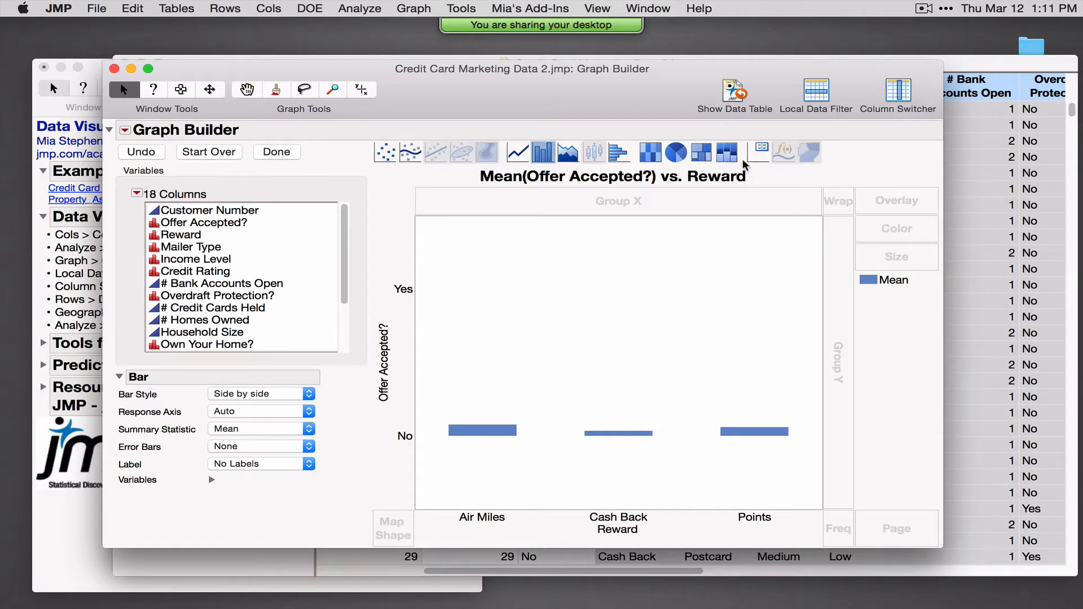
{"action": "left_click", "coordinate": [727, 154]}
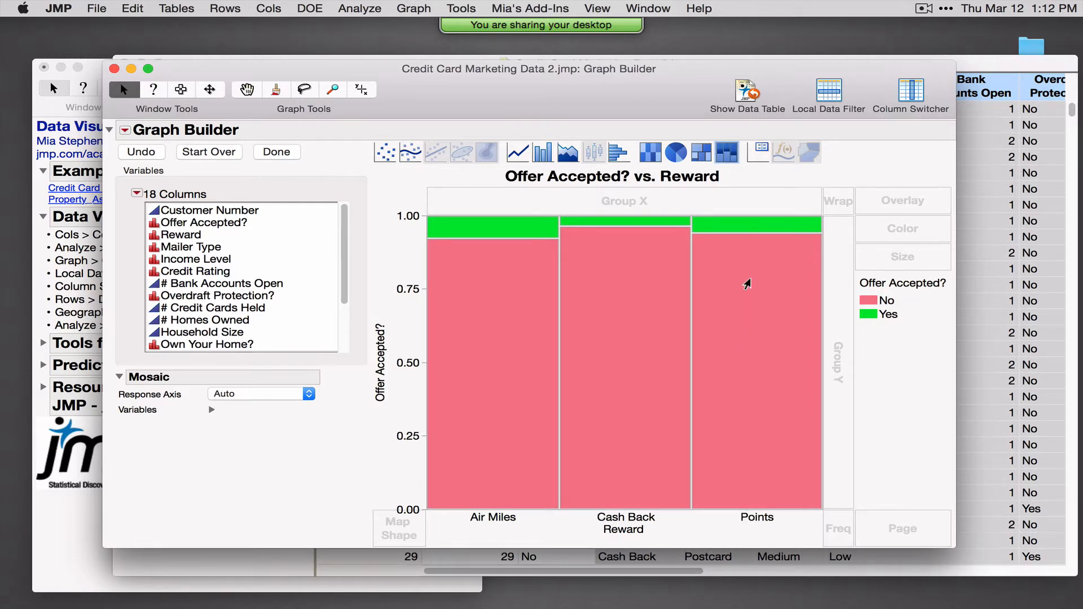
{"action": "mouse_move", "coordinate": [748, 292]}
{"action": "mouse_move", "coordinate": [475, 226]}
{"action": "mouse_move", "coordinate": [633, 224]}
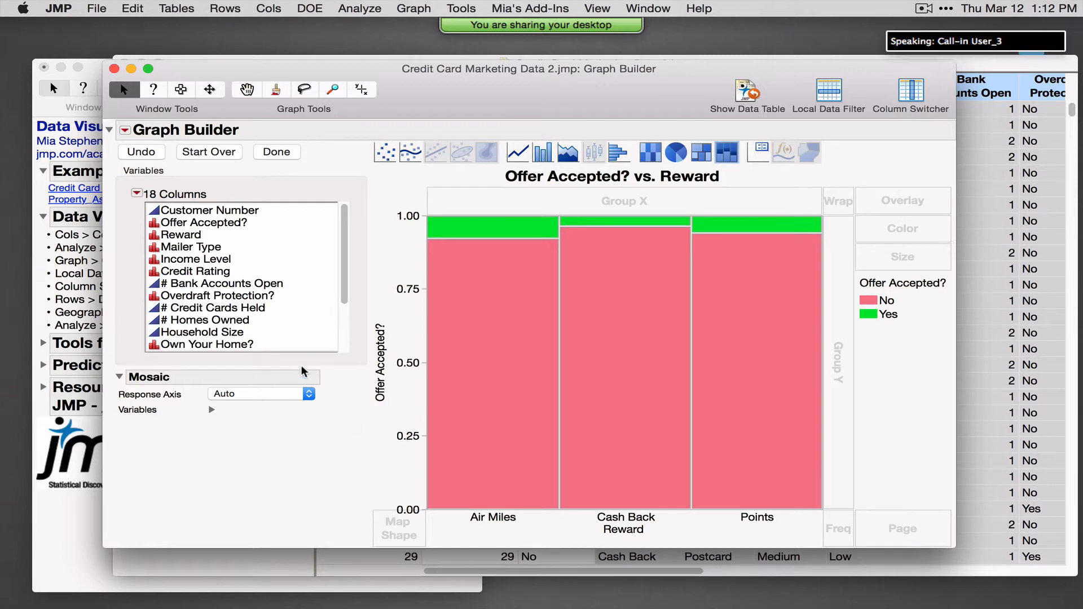
Group the mosaic plot side by side by Mailer Type using the Group X role and inspect a Yes segment.
{"action": "left_click_drag", "start_coordinate": [205, 248], "coordinate": [210, 274]}
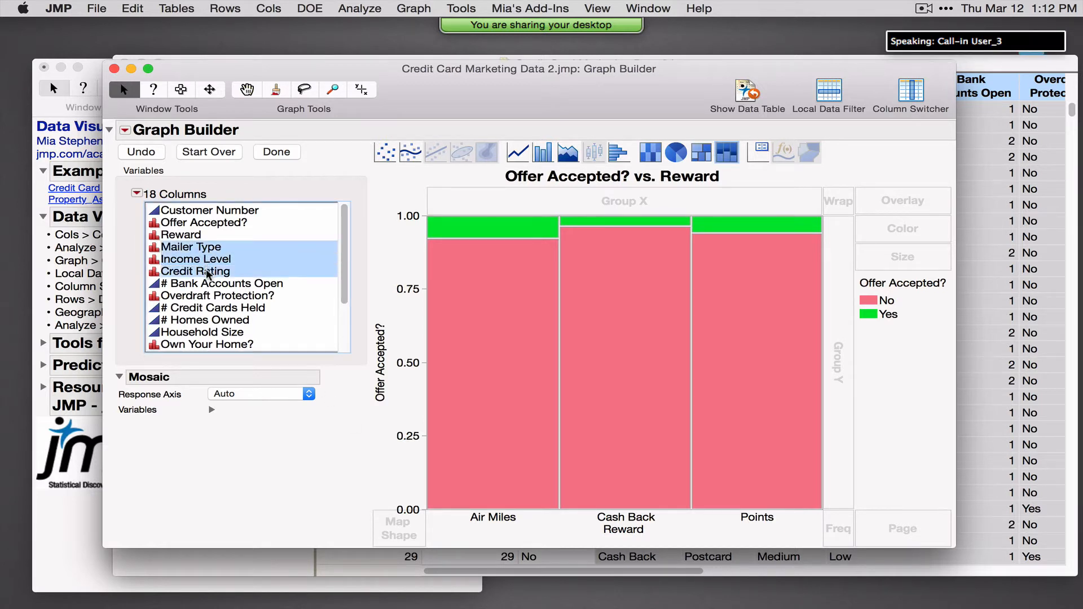
{"action": "left_click", "coordinate": [224, 250]}
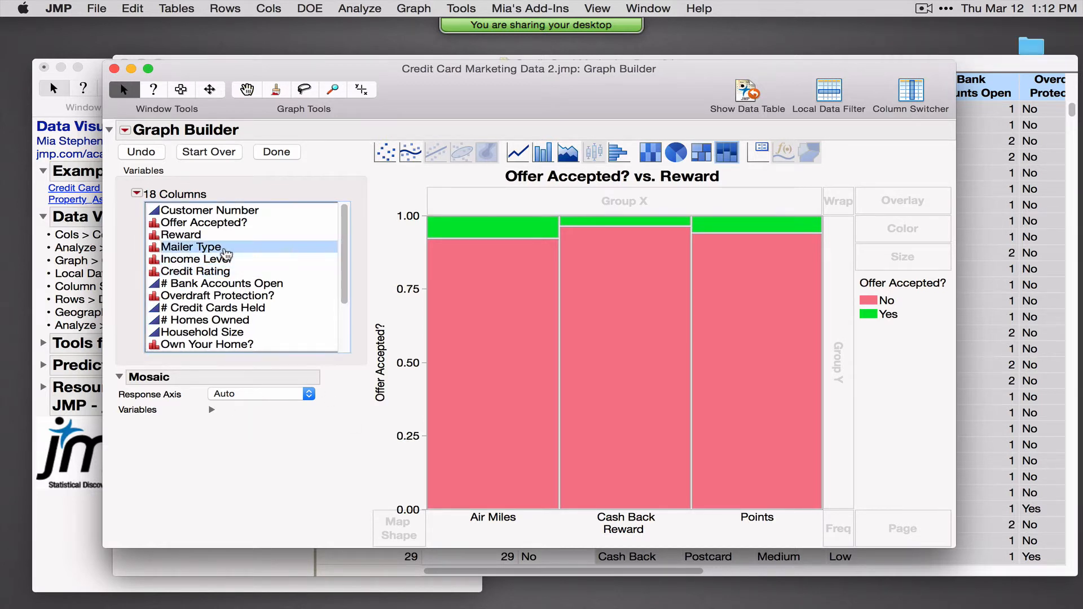
{"action": "left_click_drag", "start_coordinate": [226, 255], "coordinate": [568, 200]}
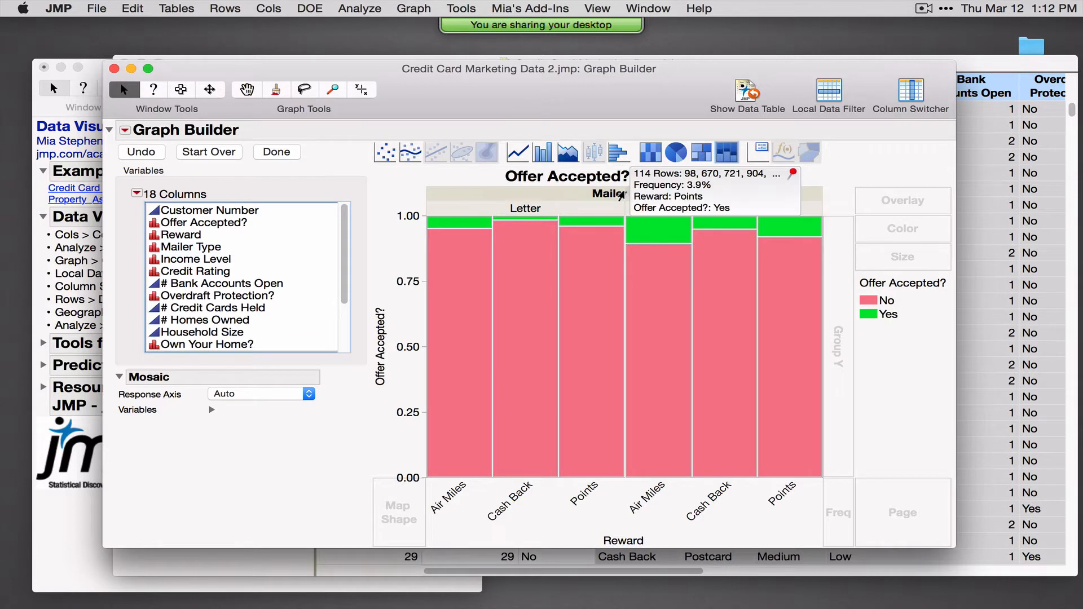
{"action": "mouse_move", "coordinate": [487, 248]}
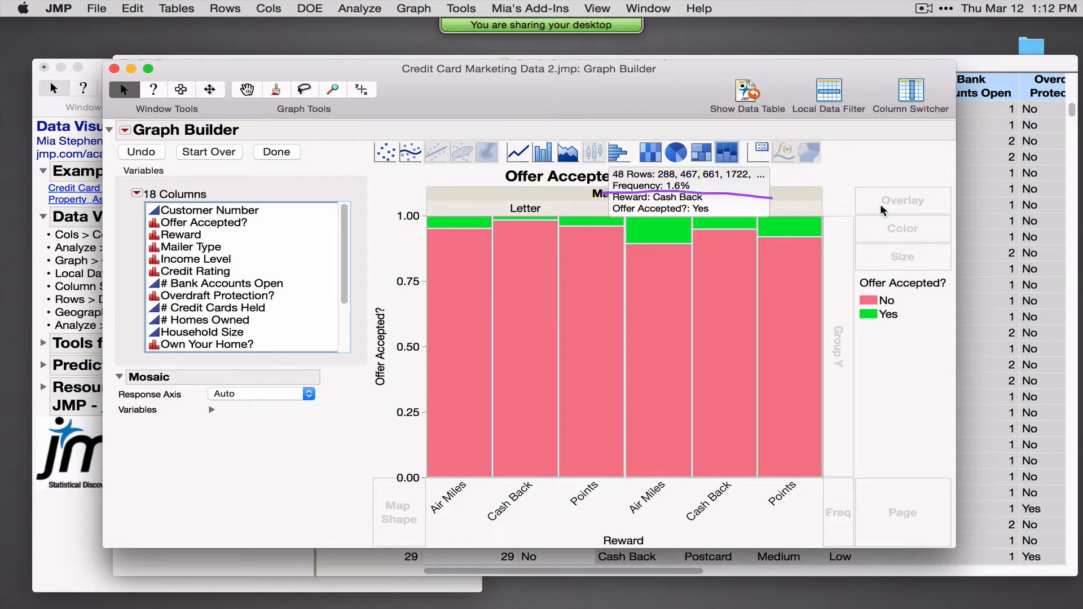
Move Mailer Type from the Group X role to the X axis, nested with Reward in the mosaic plot.
{"action": "mouse_move", "coordinate": [646, 193]}
{"action": "left_mouse_down"}
{"action": "mouse_move", "coordinate": [891, 201]}
{"action": "mouse_move", "coordinate": [897, 236]}
{"action": "left_mouse_up"}
{"action": "mouse_move", "coordinate": [843, 299]}
{"action": "left_mouse_down"}
{"action": "mouse_move", "coordinate": [624, 502]}
{"action": "mouse_move", "coordinate": [619, 530]}
{"action": "mouse_move", "coordinate": [614, 499]}
{"action": "left_mouse_up"}
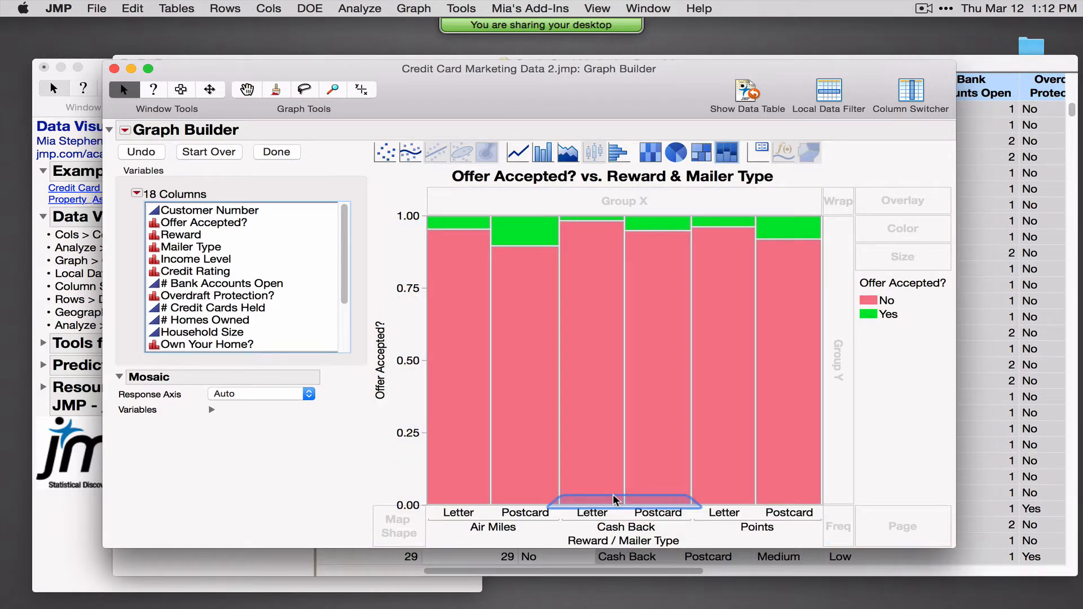
{"action": "left_click_drag", "start_coordinate": [615, 500], "coordinate": [614, 501]}
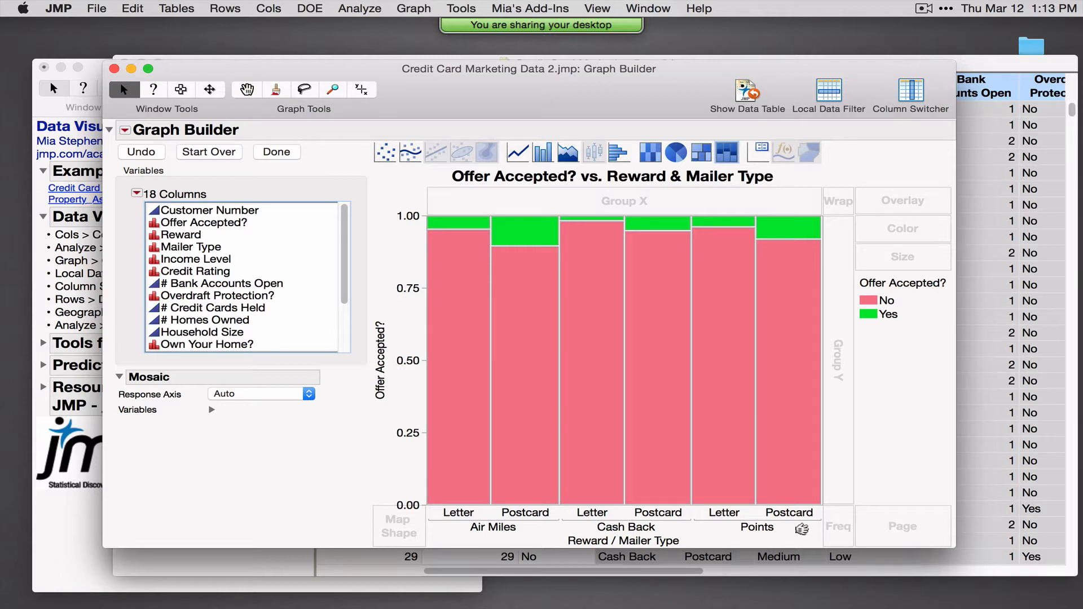
Undo the nested axis and the Mailer Type grouping, and finish the Offer Accepted? vs. Reward graph.
{"action": "left_click", "coordinate": [147, 155]}
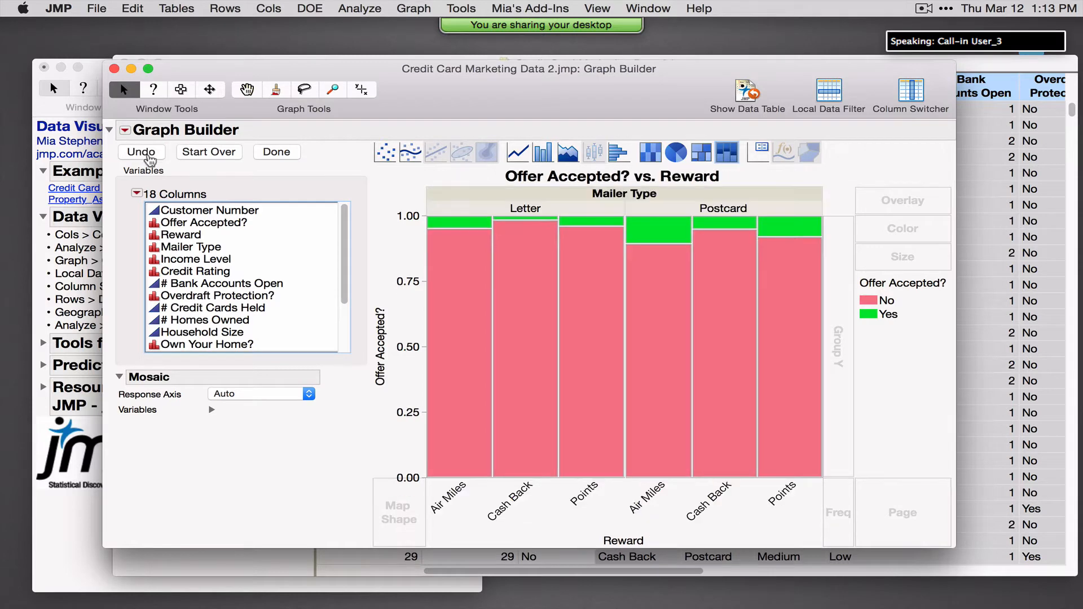
{"action": "left_click", "coordinate": [148, 154]}
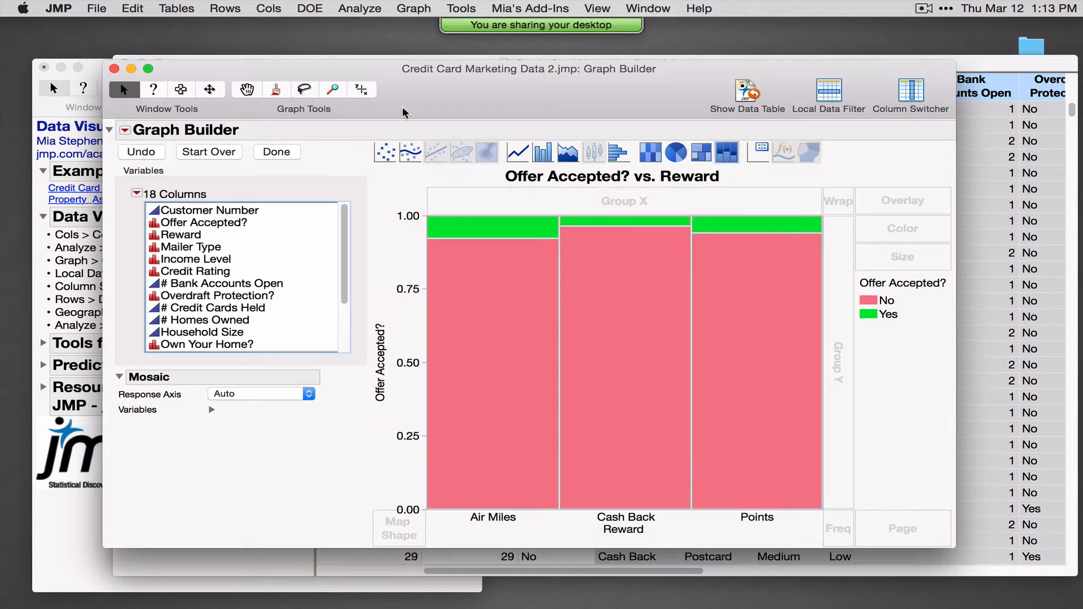
{"action": "left_click_drag", "start_coordinate": [403, 110], "coordinate": [507, 107]}
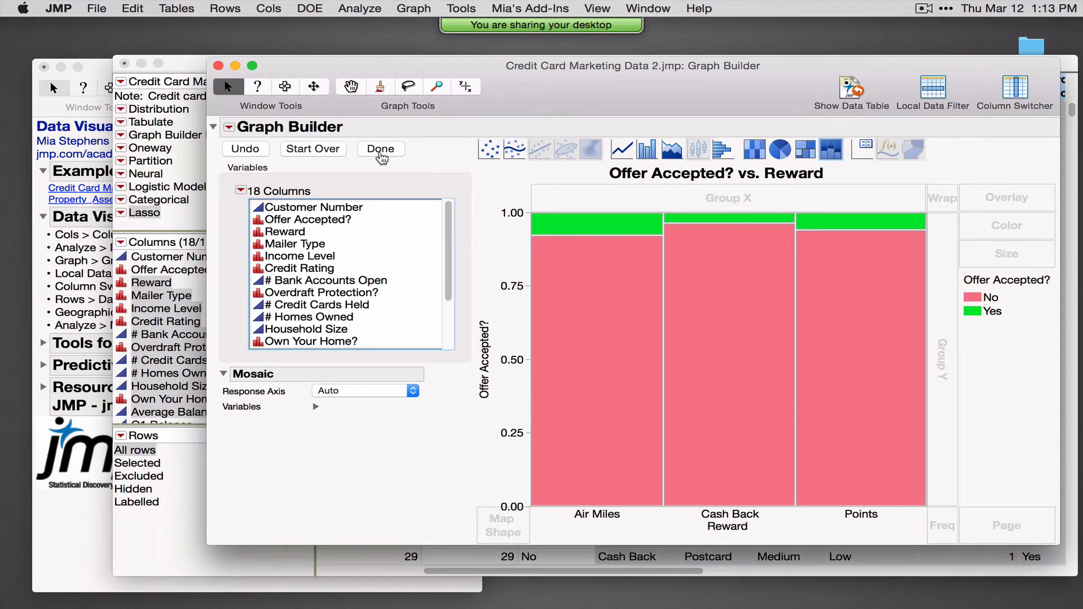
{"action": "left_click", "coordinate": [381, 149]}
{"action": "left_click_drag", "start_coordinate": [492, 107], "coordinate": [698, 149]}
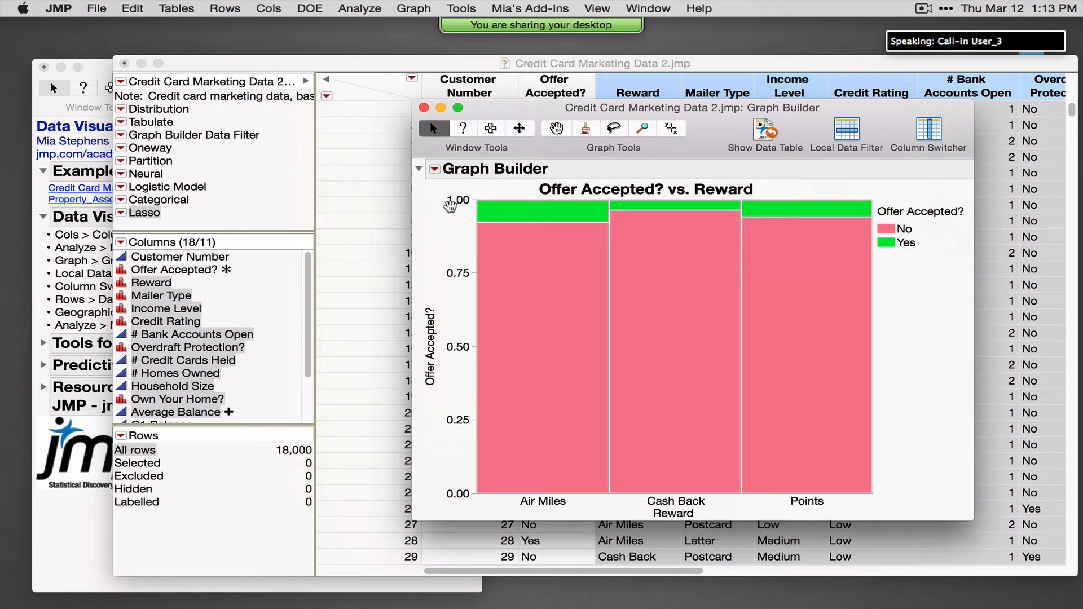
Start a Column Switcher for the graph with Reward as the column to switch.
{"action": "left_click", "coordinate": [435, 170]}
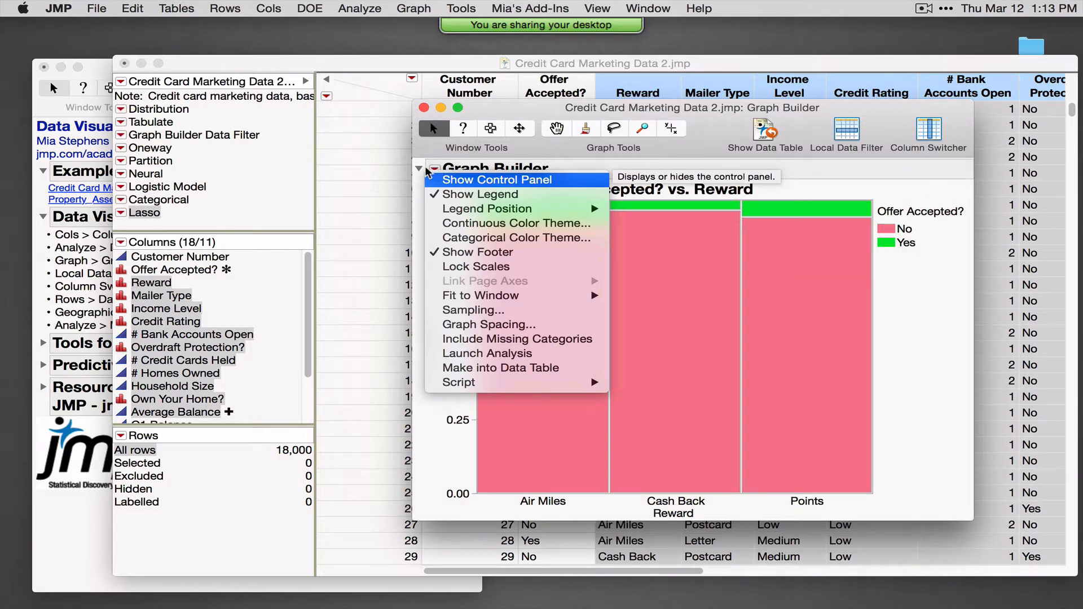
{"action": "mouse_move", "coordinate": [562, 389]}
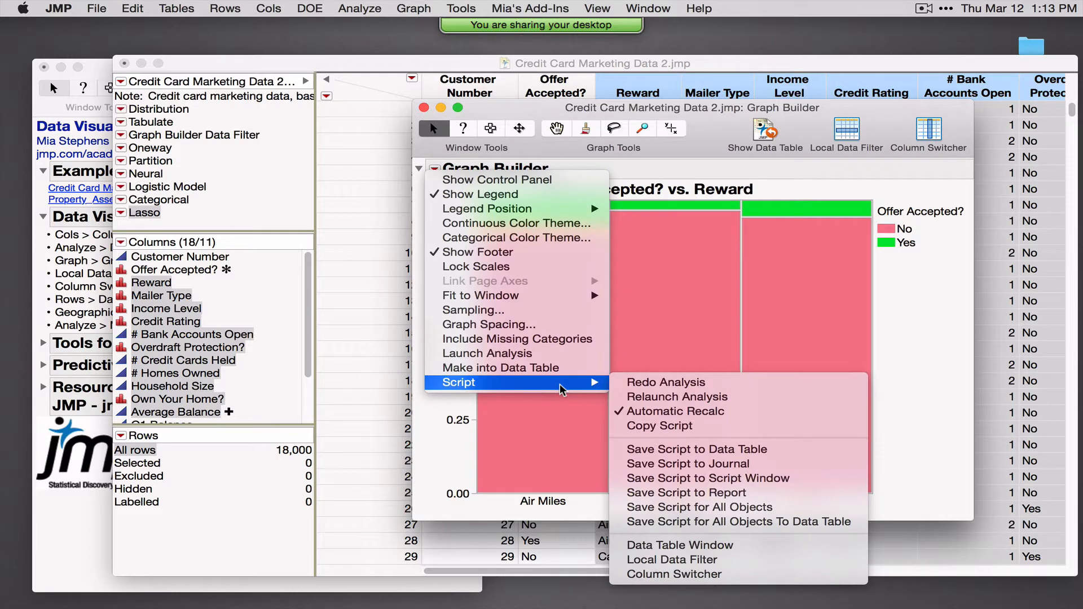
{"action": "left_click", "coordinate": [752, 575]}
{"action": "left_click_drag", "start_coordinate": [699, 267], "coordinate": [386, 168]}
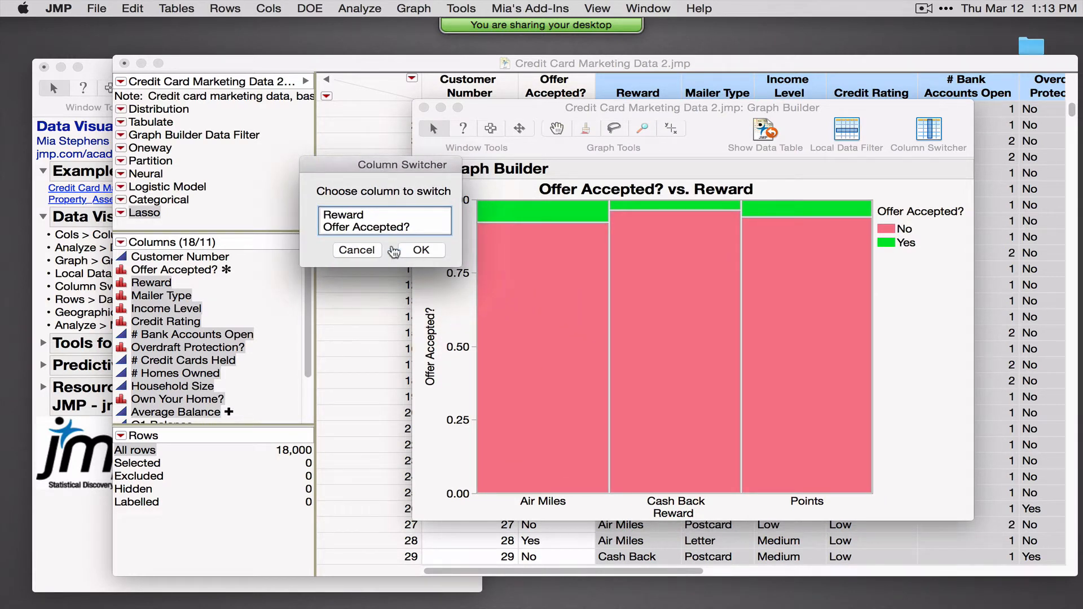
{"action": "left_click", "coordinate": [345, 219]}
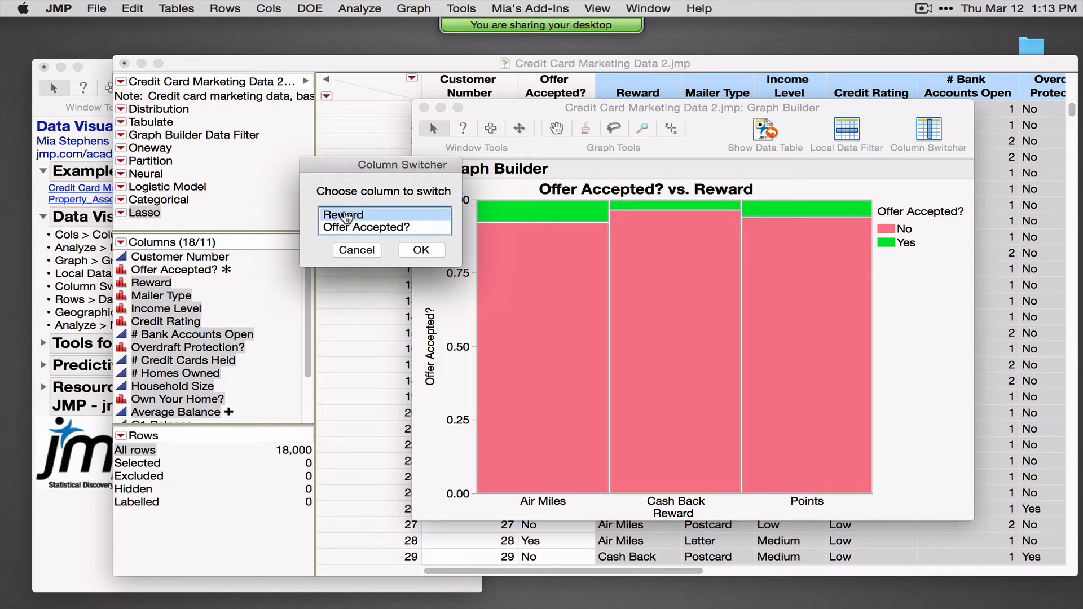
{"action": "left_click", "coordinate": [421, 250]}
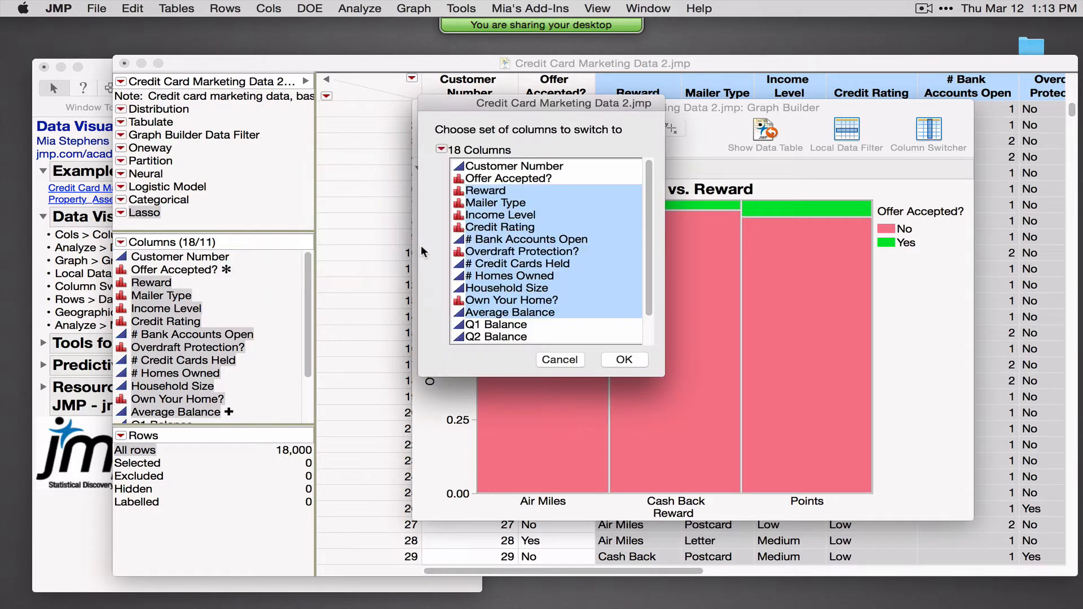
Set the switchable columns to Reward, Mailer Type, Income Level, Credit Rating, Overdraft Protection? and Own Your Home?
{"action": "left_click_drag", "start_coordinate": [550, 104], "coordinate": [333, 125]}
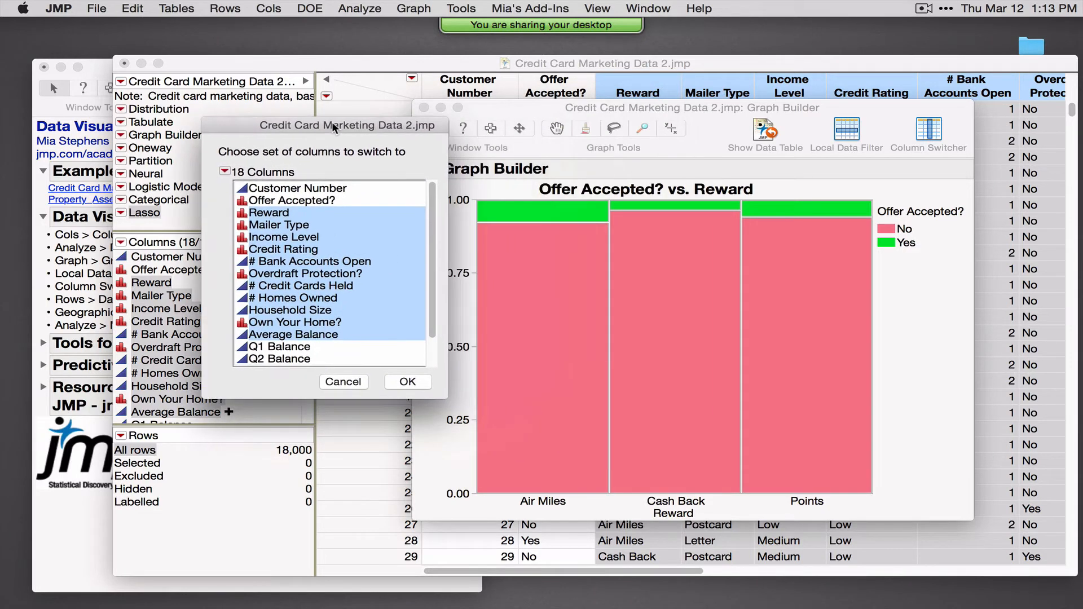
{"action": "left_click", "coordinate": [298, 213]}
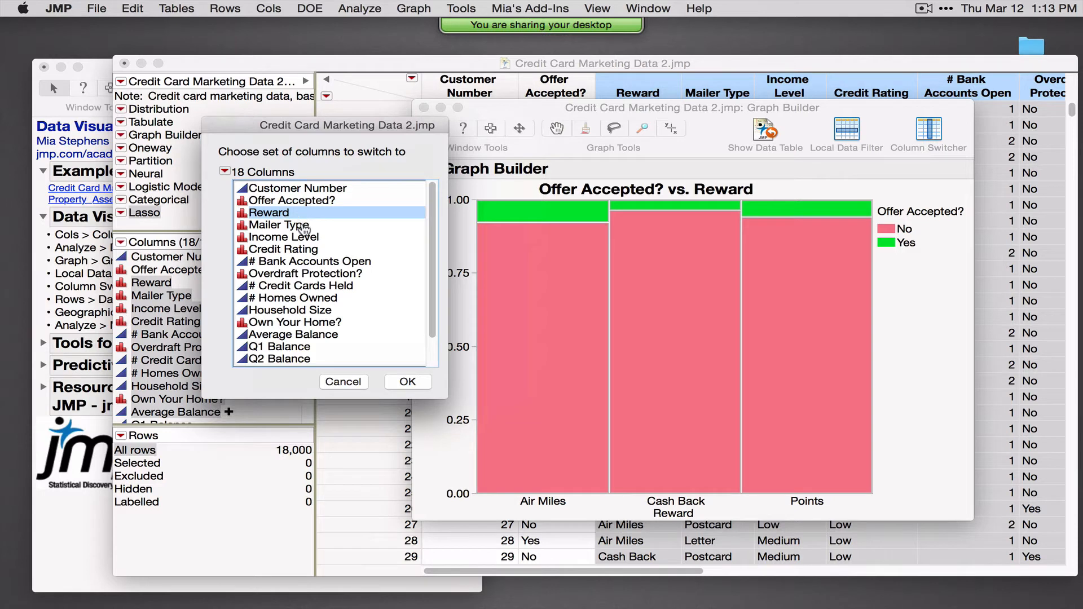
{"action": "left_click", "coordinate": [303, 226], "text": "shift"}
{"action": "left_click", "coordinate": [308, 237], "text": "shift"}
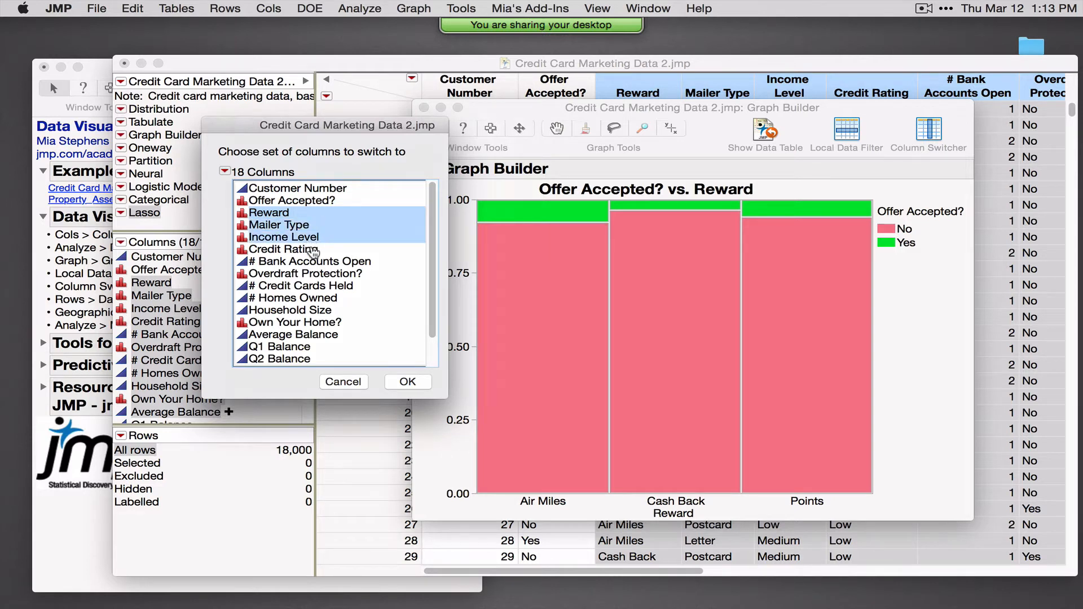
{"action": "left_click", "coordinate": [314, 252], "text": "super"}
{"action": "left_click", "coordinate": [324, 276], "text": "super"}
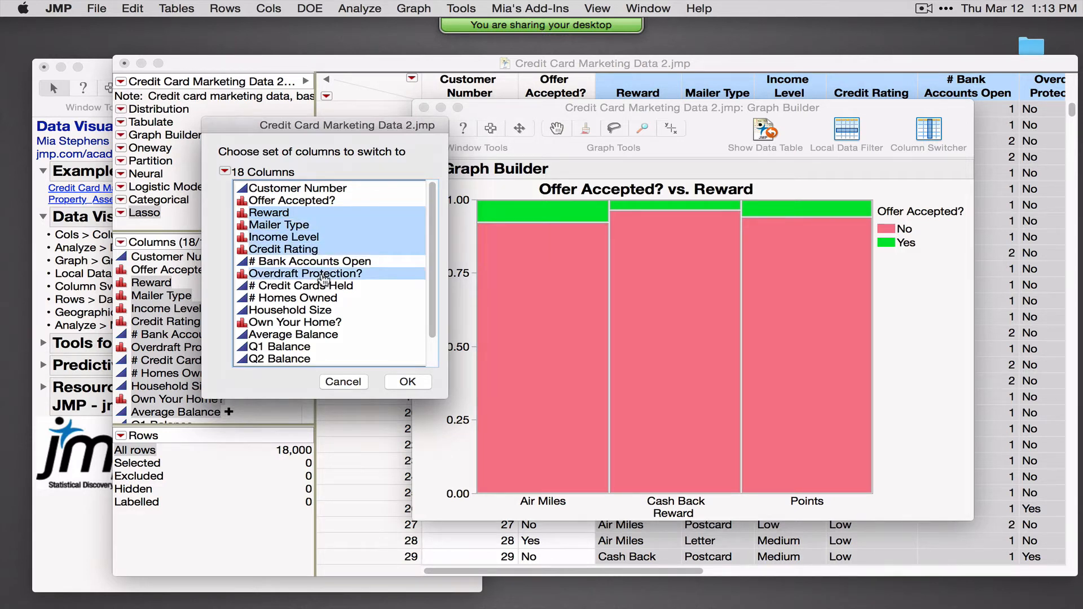
{"action": "left_click", "coordinate": [329, 323], "text": "super"}
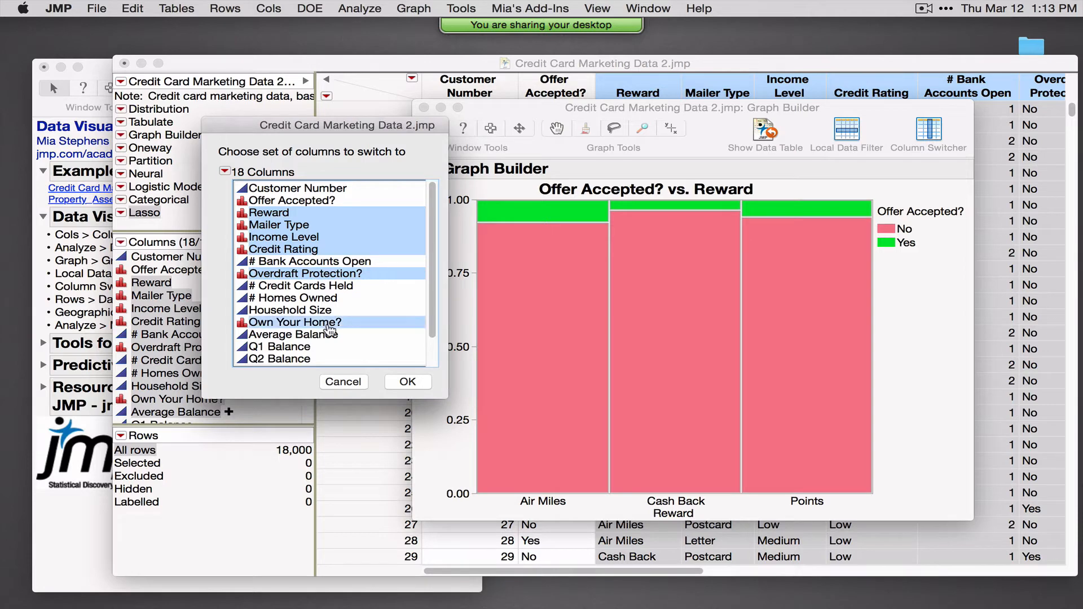
{"action": "left_click", "coordinate": [409, 382]}
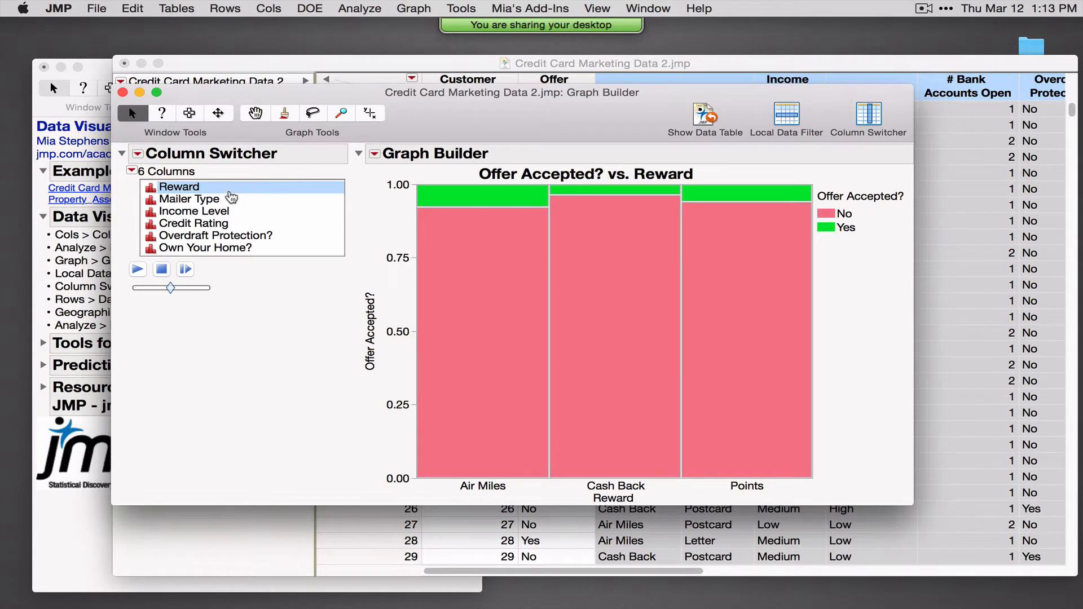
Switch the mosaic plot through Mailer Type, Income Level, Credit Rating, Overdraft Protection? and Own Your Home?, comparing the Yes segments.
{"action": "left_click", "coordinate": [204, 204]}
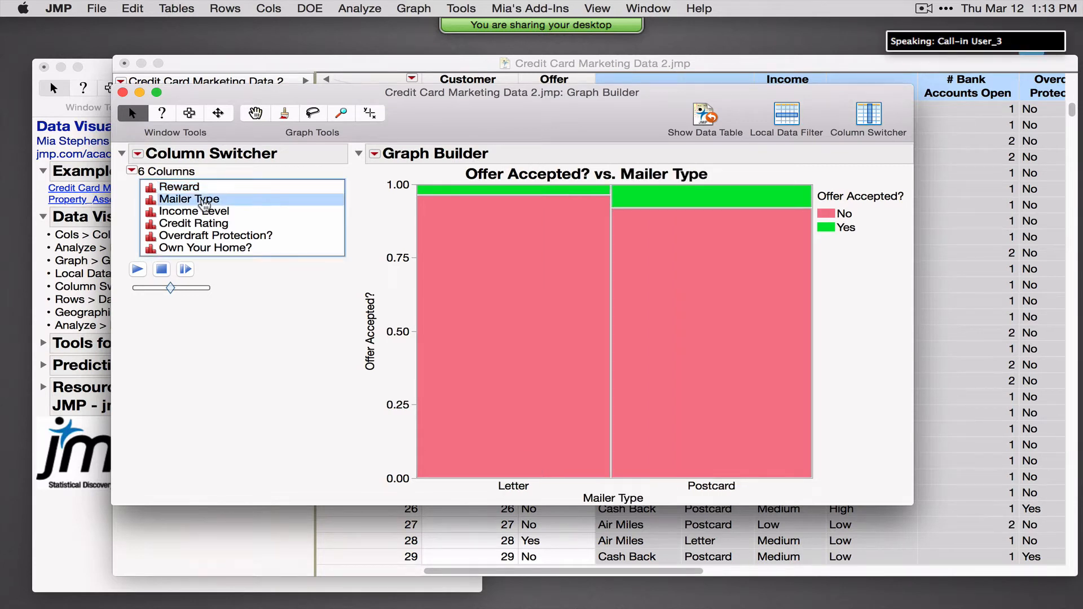
{"action": "mouse_move", "coordinate": [712, 200]}
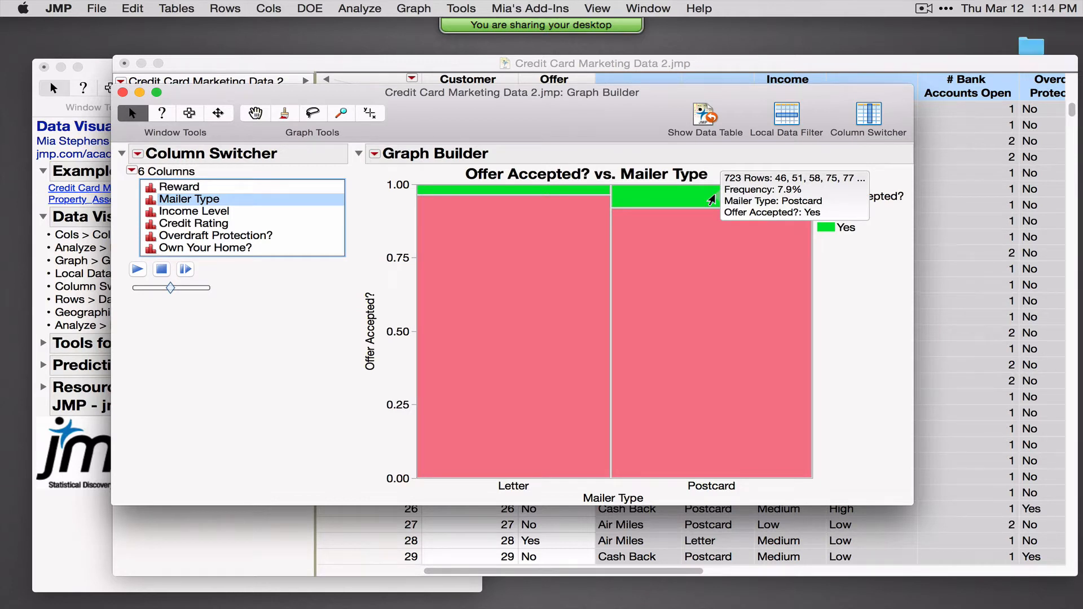
{"action": "left_click", "coordinate": [193, 214]}
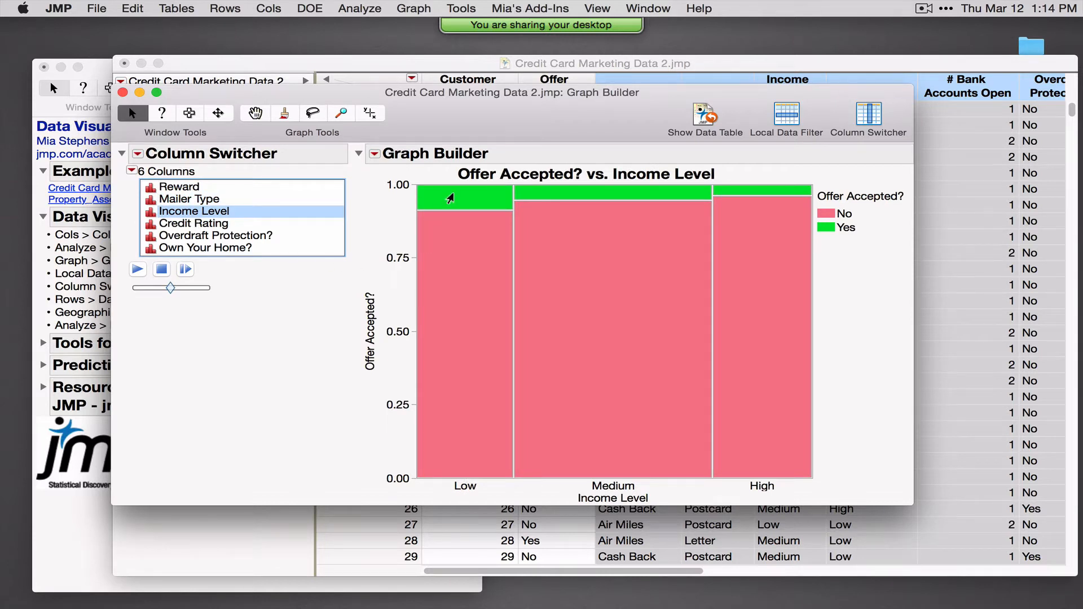
{"action": "mouse_move", "coordinate": [451, 198]}
{"action": "left_click", "coordinate": [215, 226]}
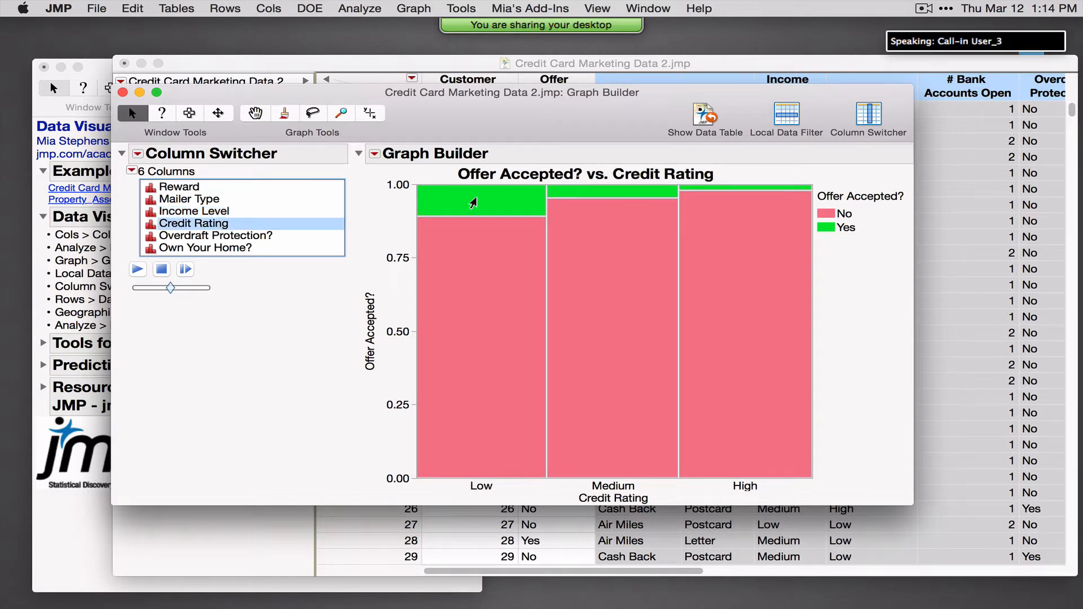
{"action": "left_click", "coordinate": [253, 238]}
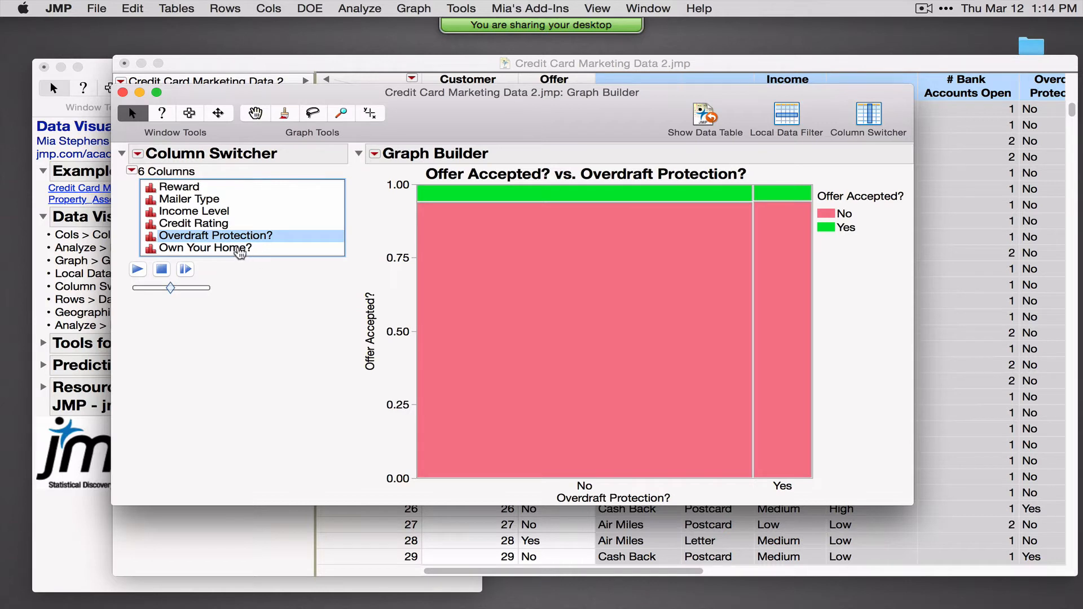
{"action": "left_click", "coordinate": [240, 252]}
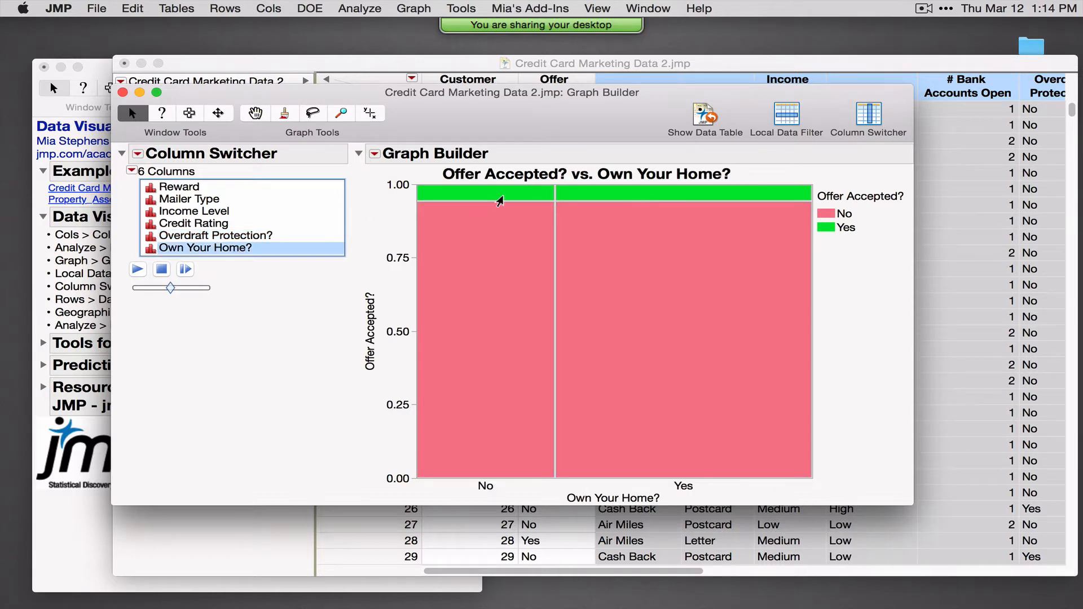
{"action": "mouse_move", "coordinate": [508, 200]}
Switch the graph to Income Level and remove the Column Switcher from the report.
{"action": "left_click", "coordinate": [181, 201]}
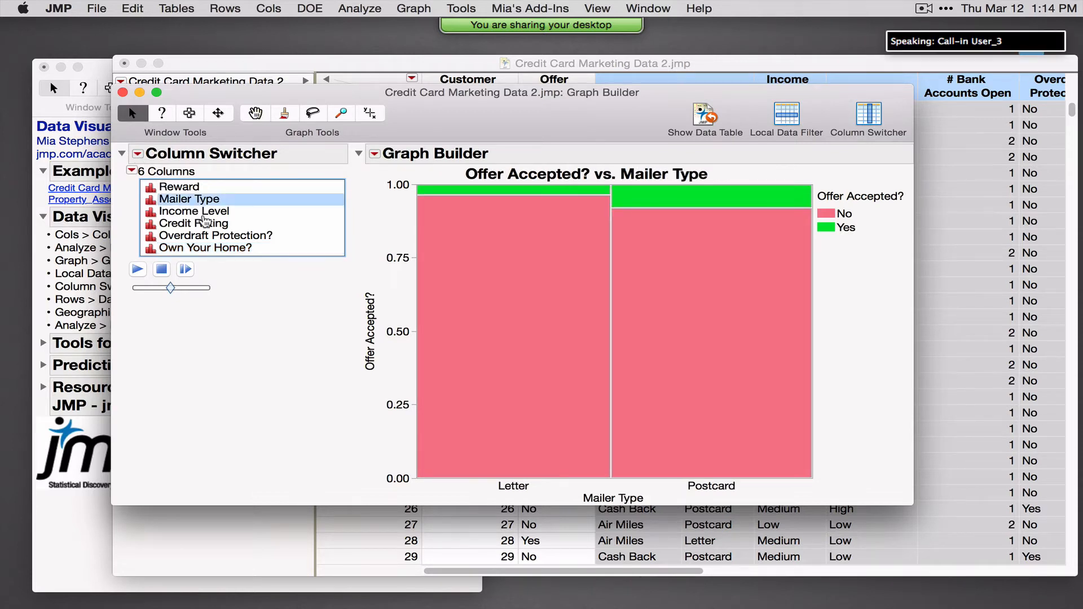
{"action": "left_click", "coordinate": [203, 214]}
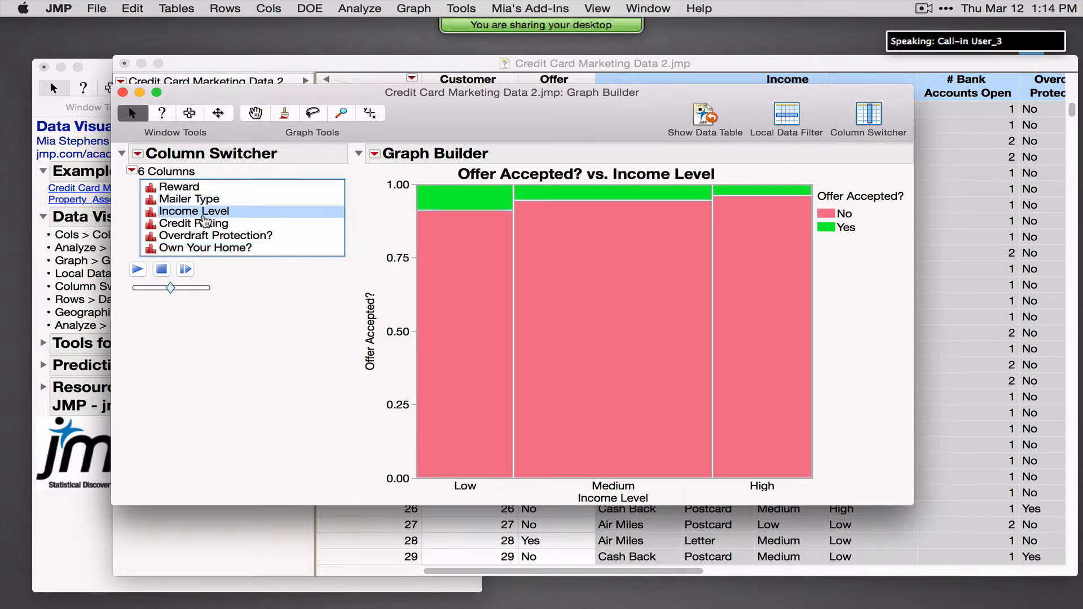
{"action": "left_click", "coordinate": [138, 155]}
{"action": "left_click", "coordinate": [172, 164]}
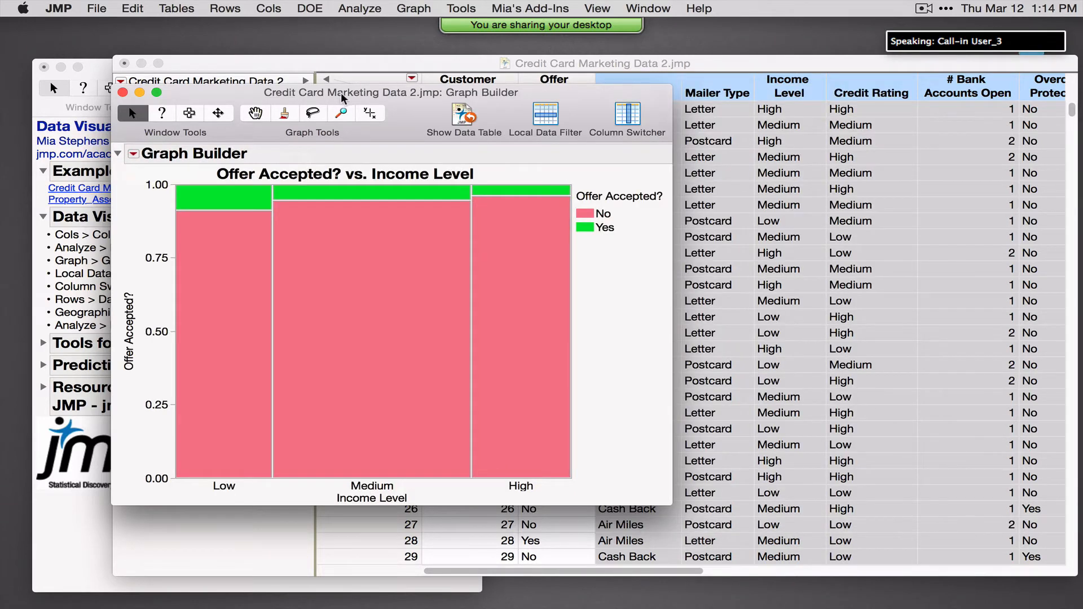
{"action": "left_click_drag", "start_coordinate": [344, 97], "coordinate": [697, 92]}
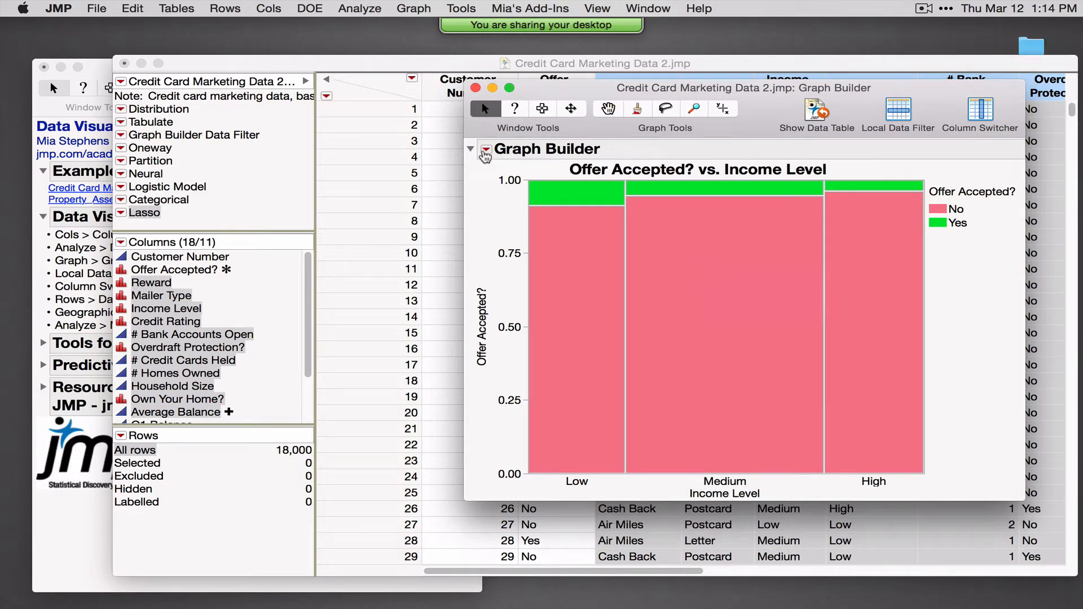
Add a Local Data Filter on Credit Rating to the Offer Accepted? vs. Income Level graph.
{"action": "left_click", "coordinate": [486, 150]}
{"action": "mouse_move", "coordinate": [558, 369]}
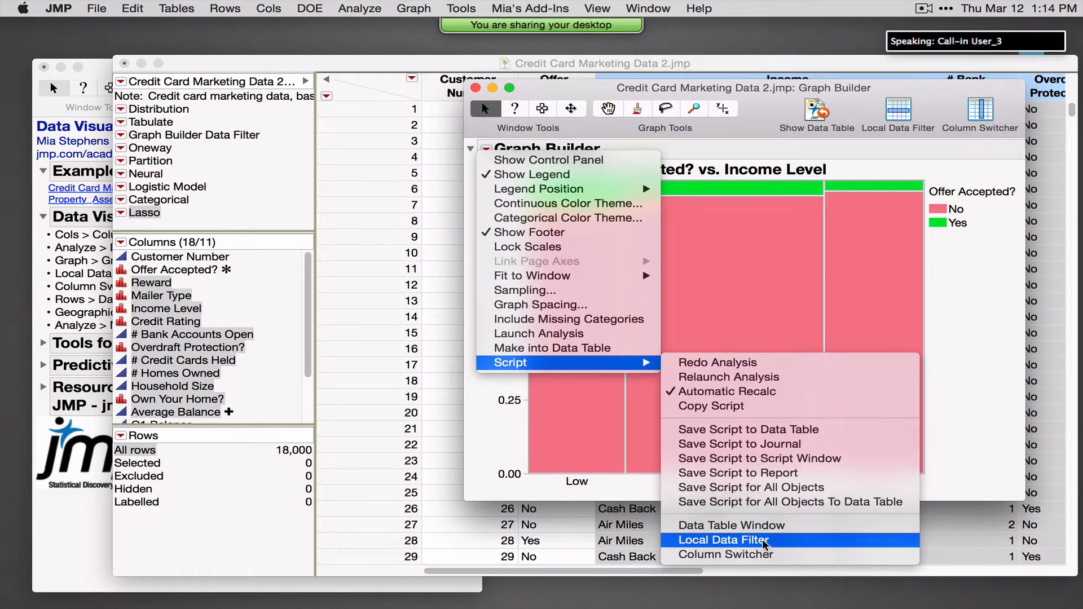
{"action": "left_click", "coordinate": [721, 541]}
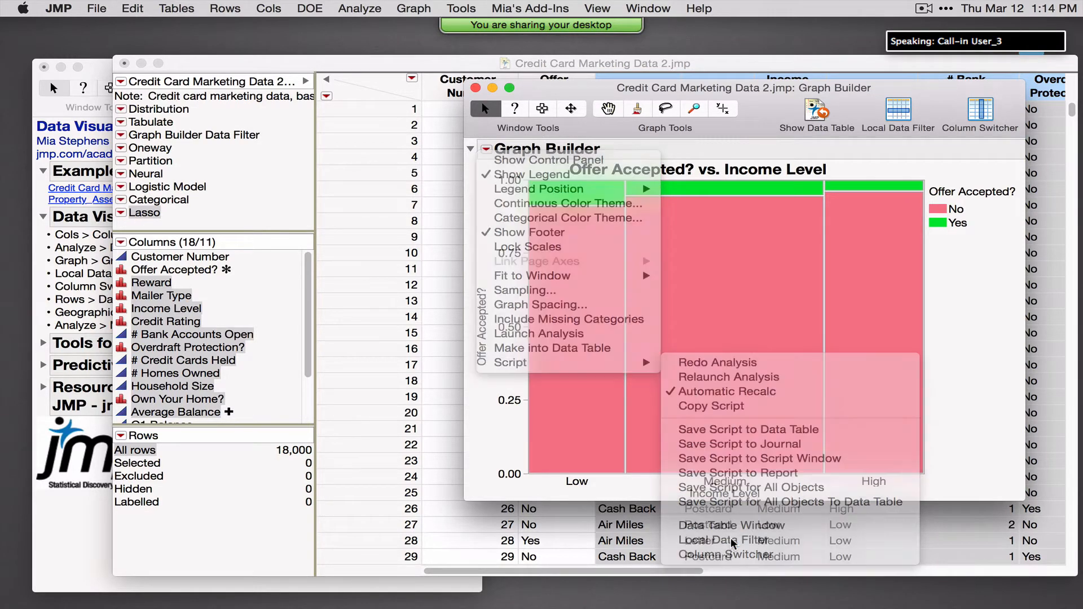
{"action": "left_click_drag", "start_coordinate": [680, 110], "coordinate": [589, 120]}
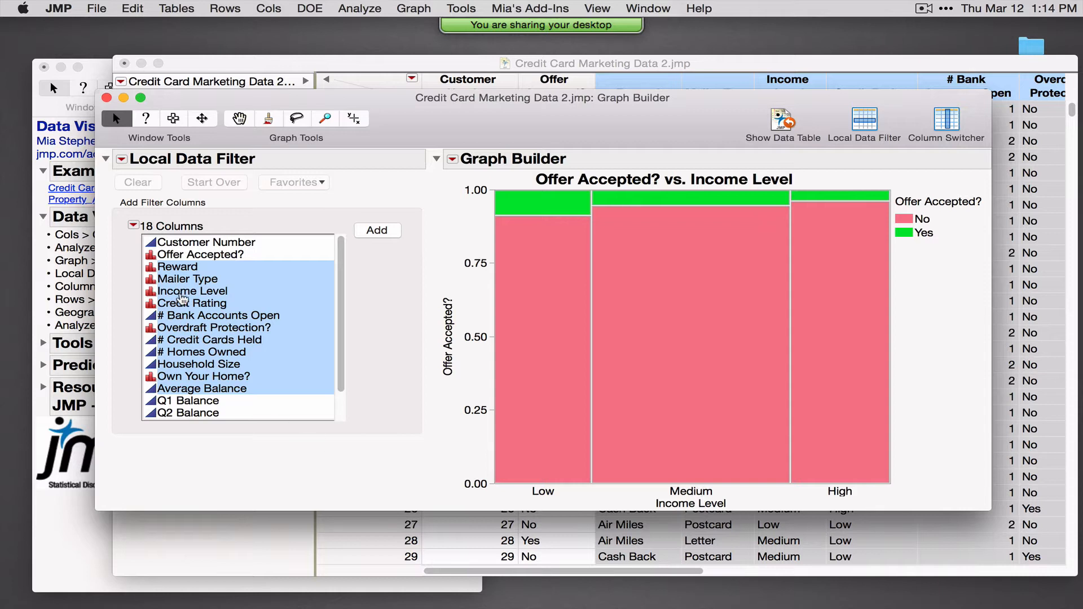
{"action": "left_click", "coordinate": [189, 306]}
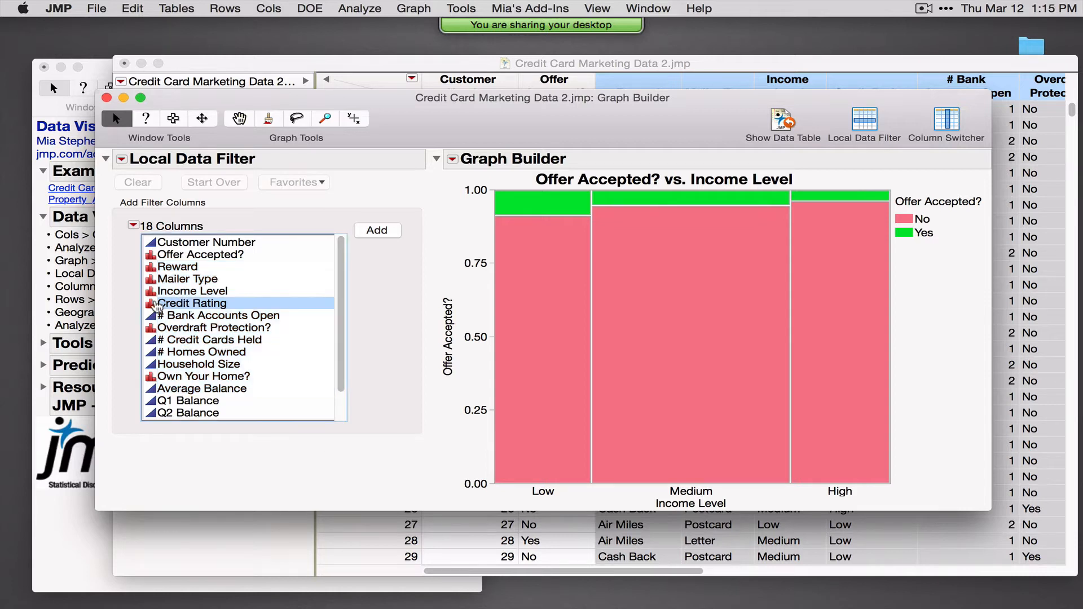
{"action": "left_click", "coordinate": [370, 231]}
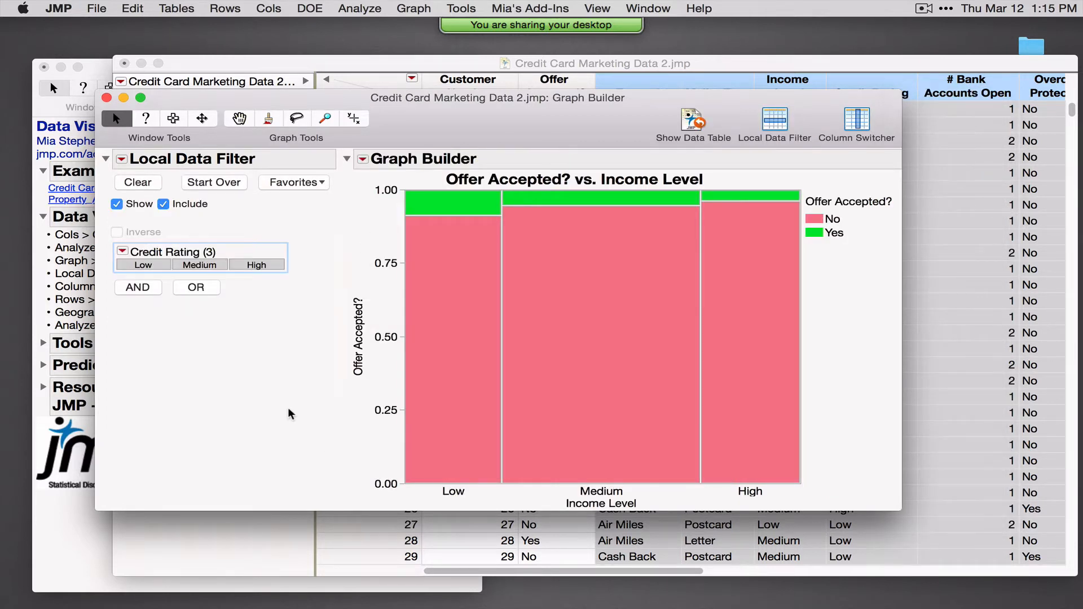
Filter the graph by Credit Rating Low, Medium and High in turn, and return the filter to Low.
{"action": "left_click", "coordinate": [166, 266]}
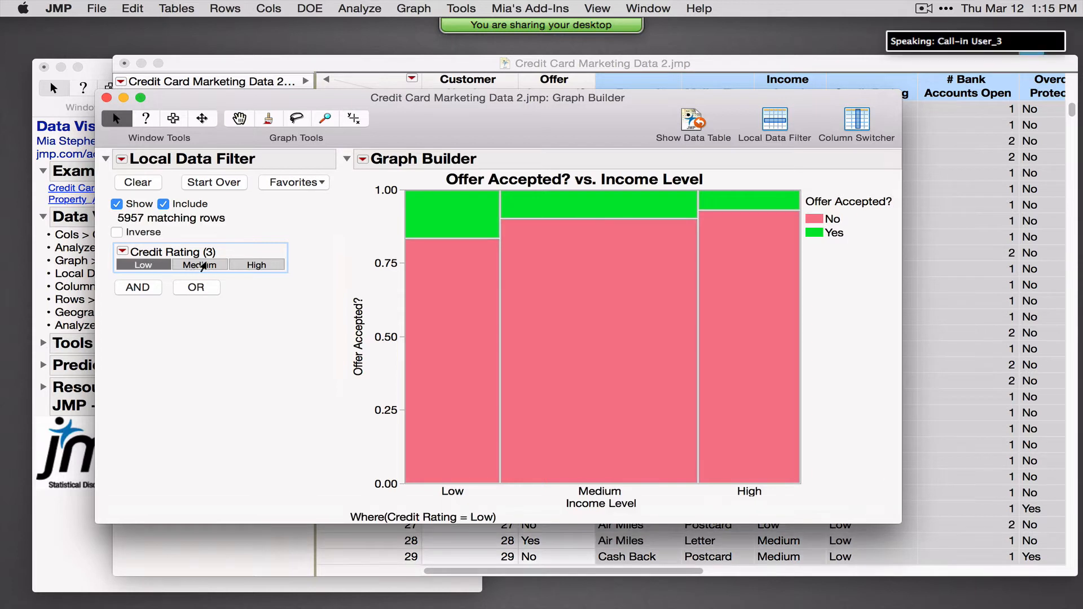
{"action": "left_click", "coordinate": [201, 265]}
{"action": "left_click", "coordinate": [254, 263]}
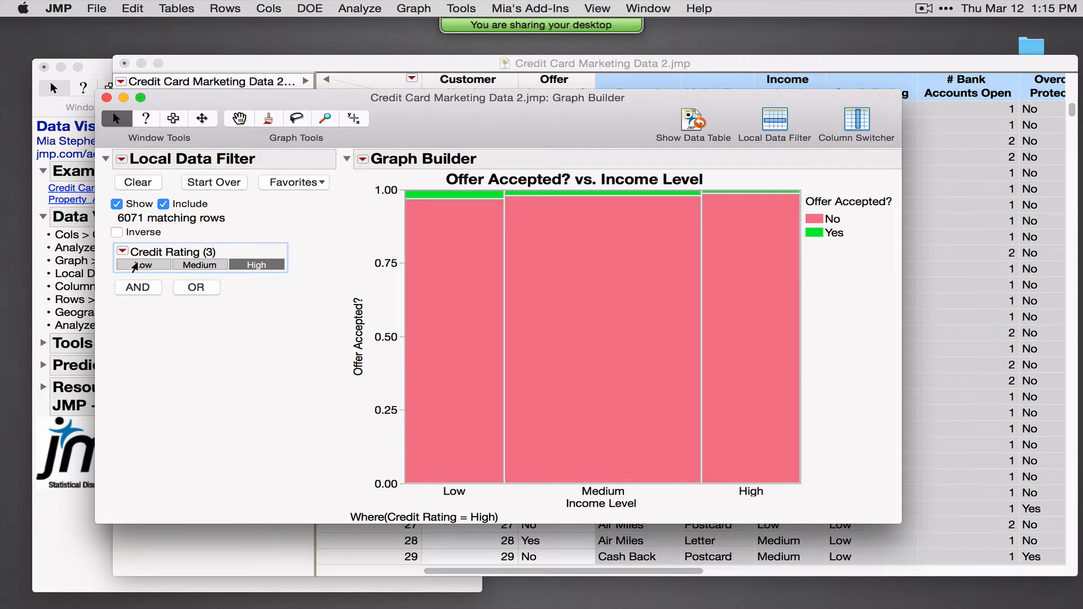
{"action": "left_click", "coordinate": [136, 266]}
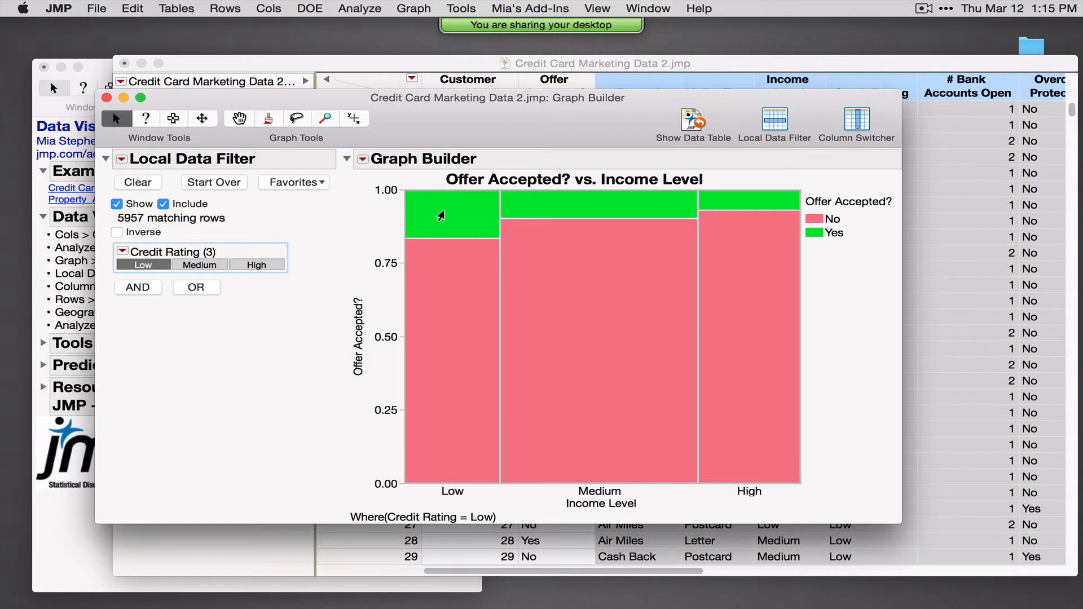
Close the credit card graph and its data table, and open the Property_Assessment_2014 Clean data table from the journal.
{"action": "mouse_move", "coordinate": [441, 216]}
{"action": "left_click", "coordinate": [115, 75]}
{"action": "left_click", "coordinate": [124, 63]}
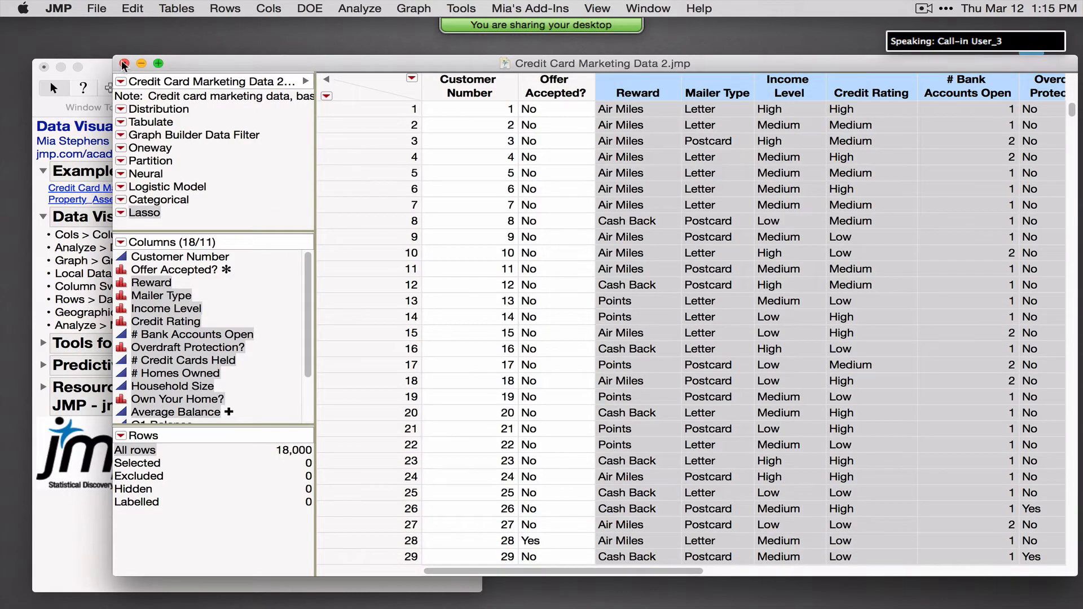
{"action": "left_click", "coordinate": [538, 145]}
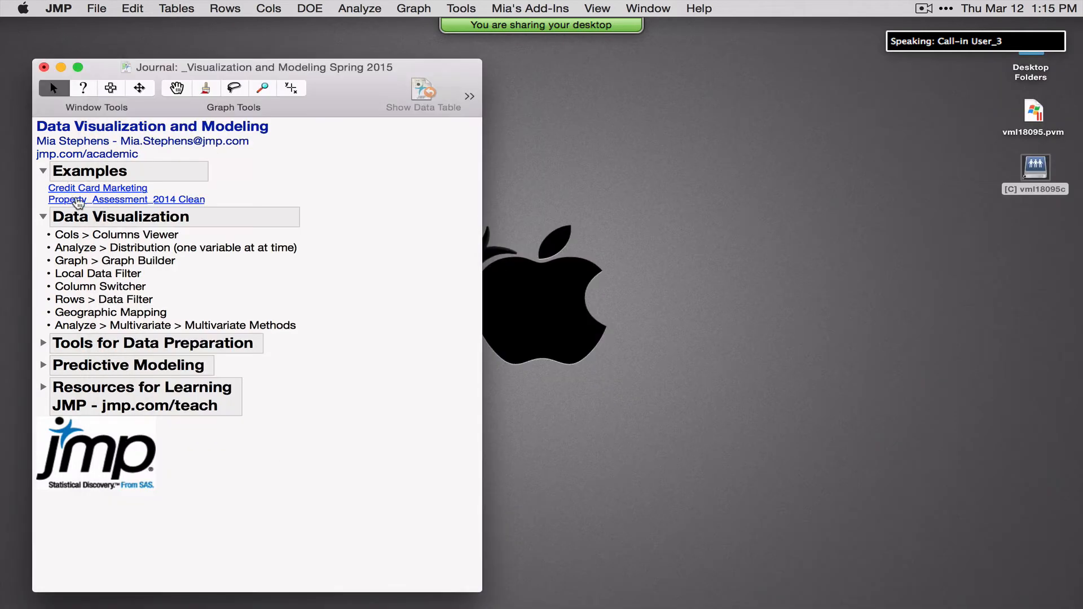
{"action": "left_click", "coordinate": [76, 203]}
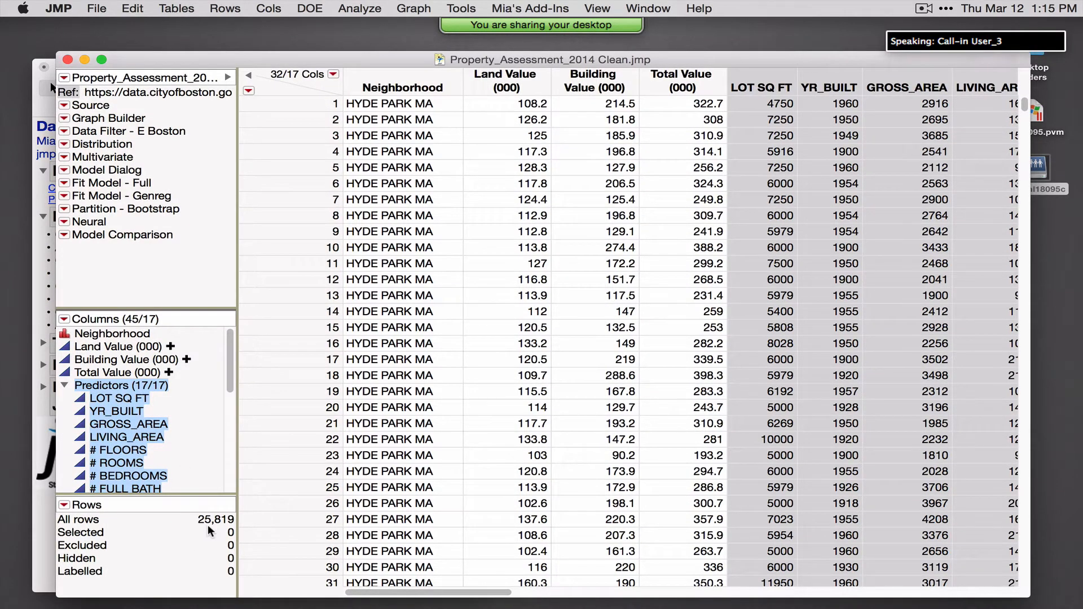
Open Graph Builder on the property data and assign Total Value (000) to the Y axis.
{"action": "left_click", "coordinate": [677, 84]}
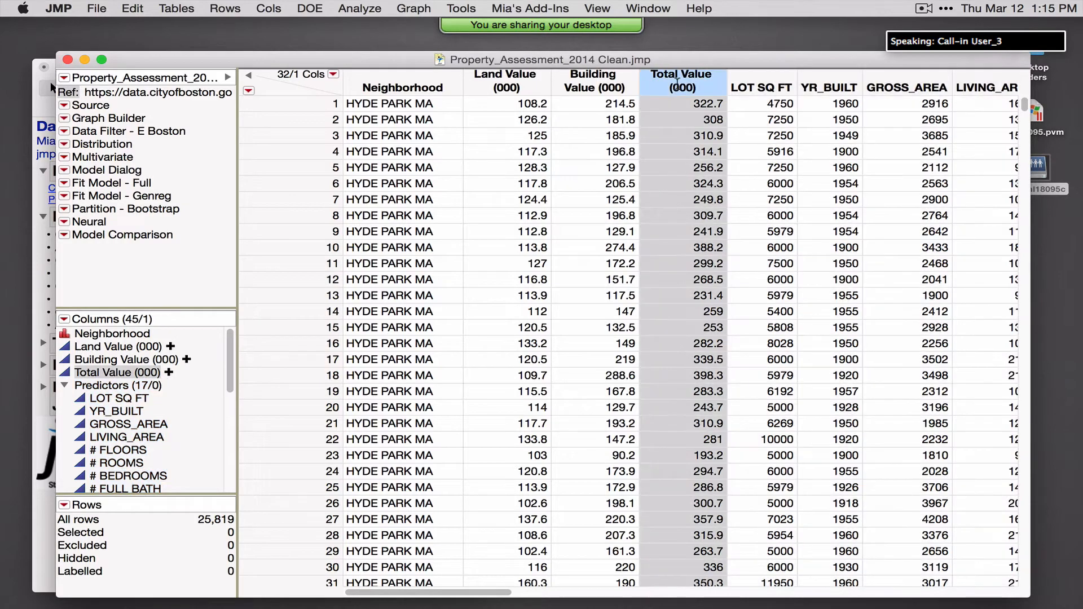
{"action": "left_click", "coordinate": [395, 8]}
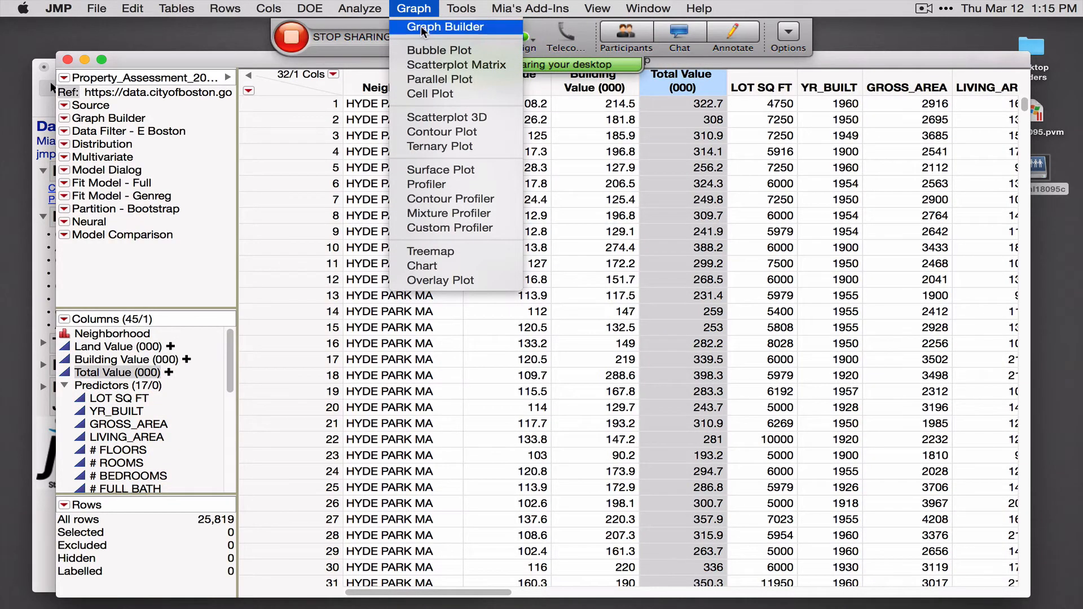
{"action": "left_click", "coordinate": [421, 26]}
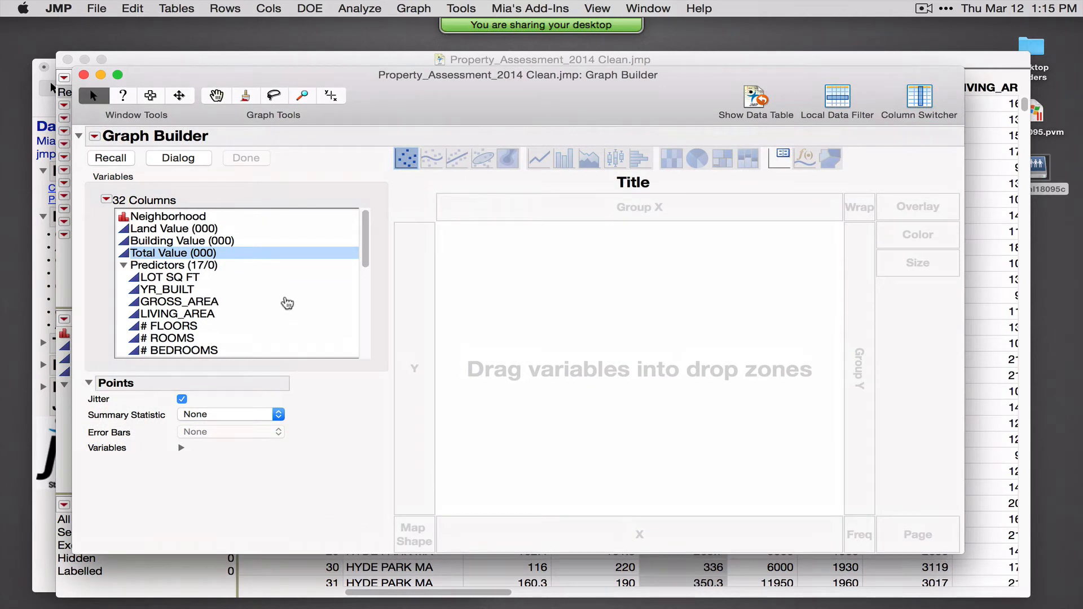
{"action": "left_click", "coordinate": [221, 254]}
{"action": "left_click_drag", "start_coordinate": [221, 255], "coordinate": [390, 300]}
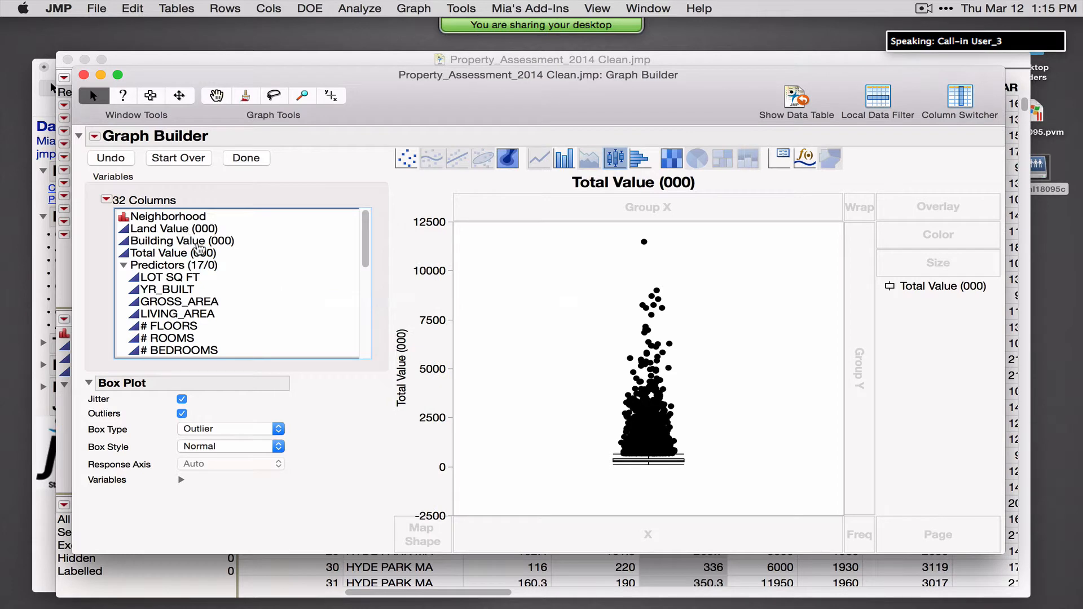
Plot Total Value (000) against Building Value (000), undo that, and plot it against LOT SQ FT instead.
{"action": "left_click_drag", "start_coordinate": [194, 242], "coordinate": [603, 536]}
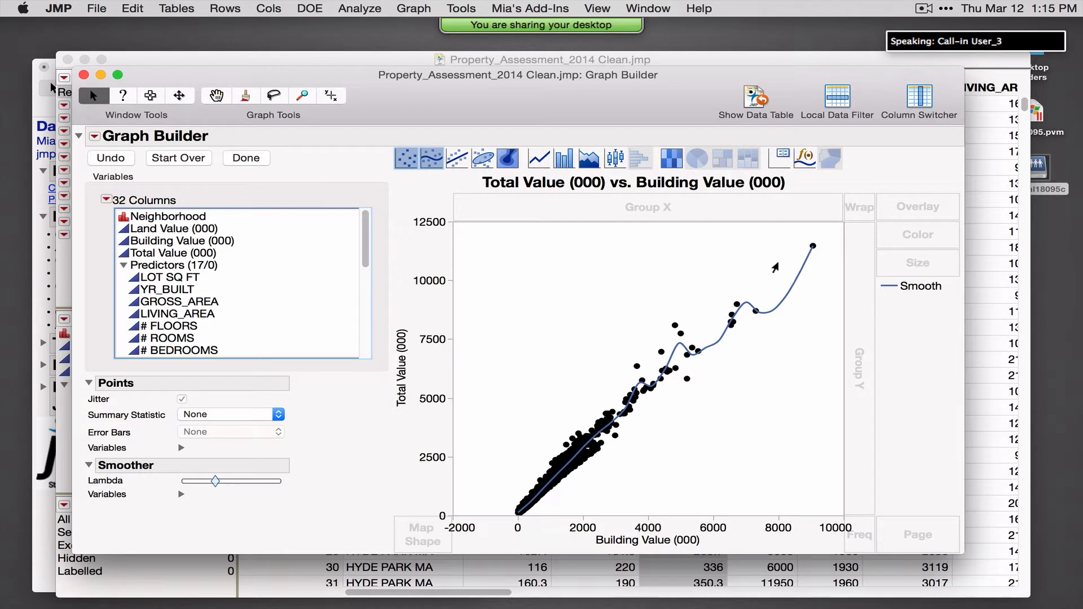
{"action": "left_click", "coordinate": [110, 158]}
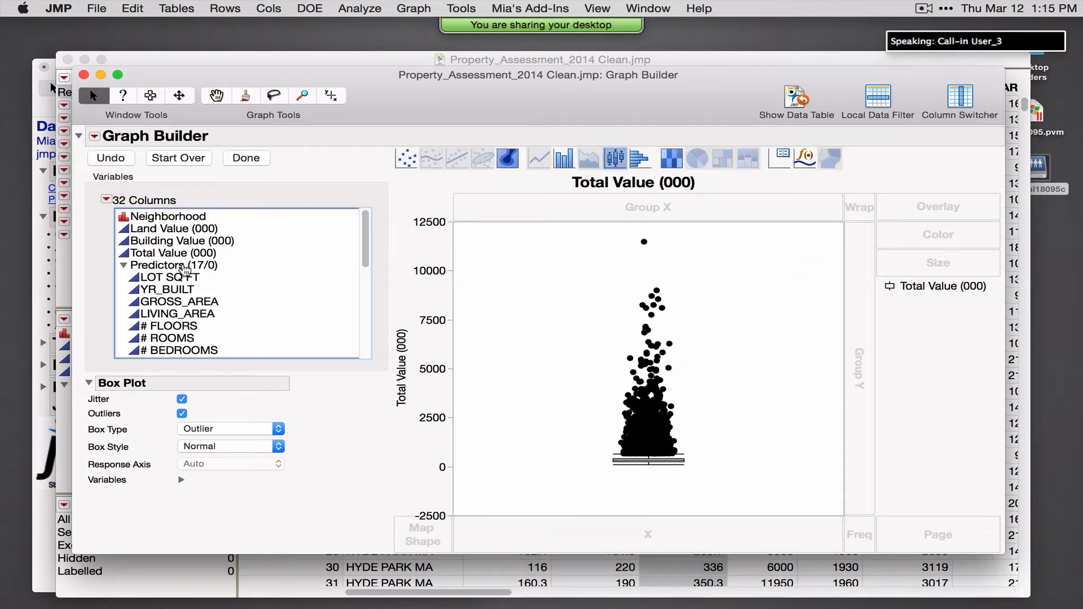
{"action": "left_click", "coordinate": [184, 268]}
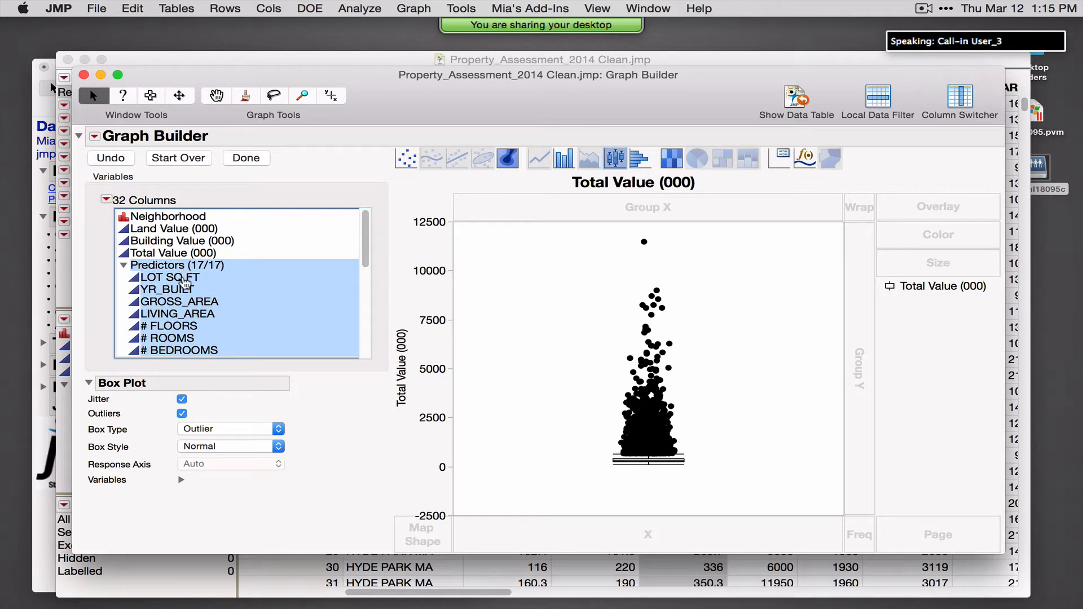
{"action": "left_click", "coordinate": [184, 278]}
{"action": "left_click_drag", "start_coordinate": [184, 279], "coordinate": [643, 539]}
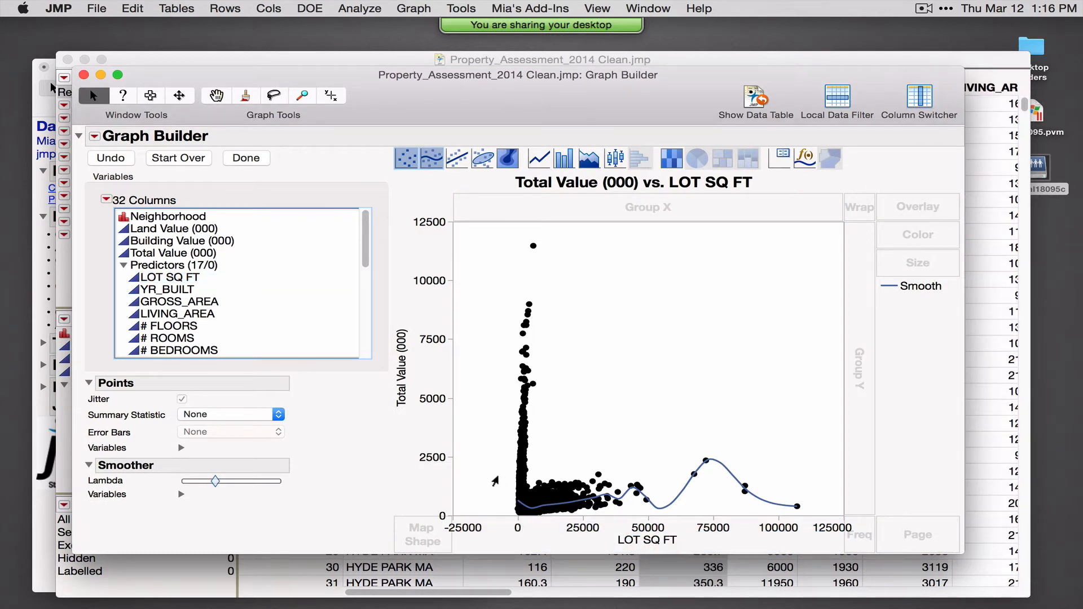
{"action": "mouse_move", "coordinate": [522, 520]}
Start the graph over, plotting Latitude against Longitude as points without the smoother line.
{"action": "left_click", "coordinate": [178, 158]}
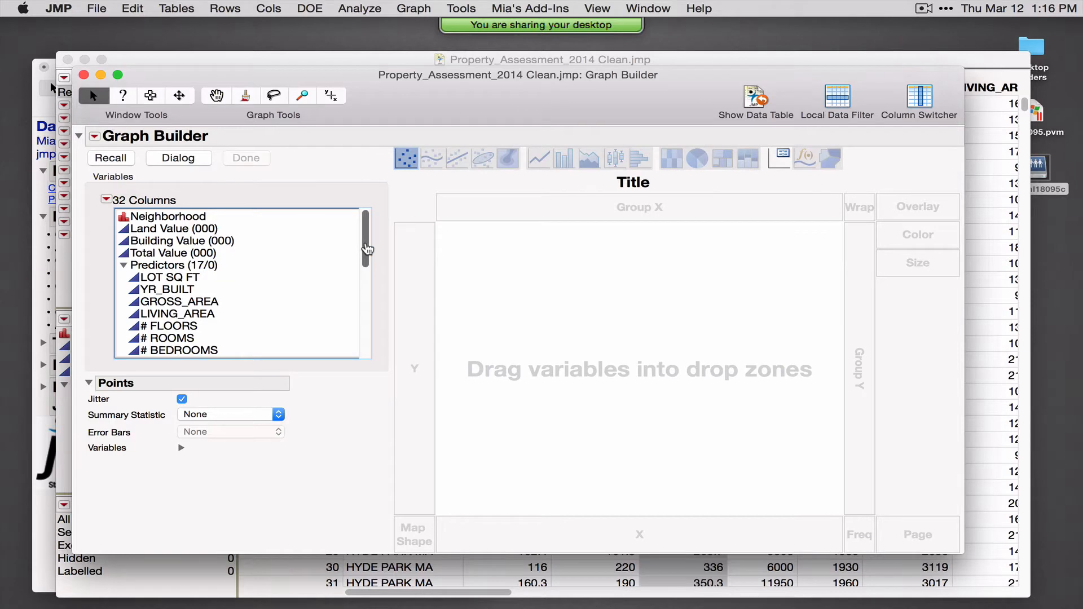
{"action": "left_click_drag", "start_coordinate": [367, 249], "coordinate": [362, 346]}
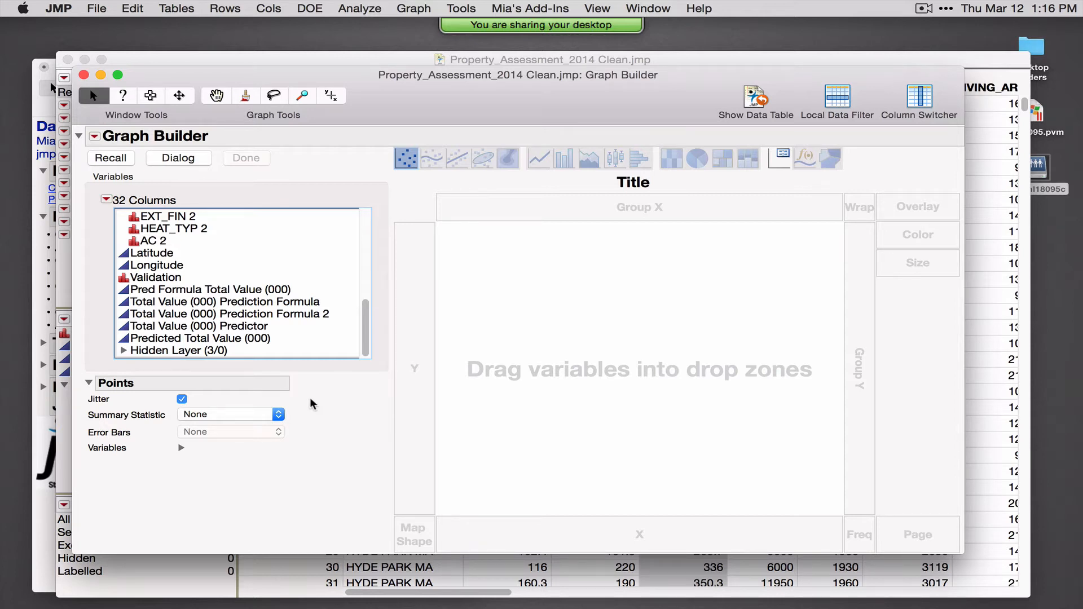
{"action": "left_click", "coordinate": [157, 259]}
{"action": "left_click", "coordinate": [157, 265], "text": "shift"}
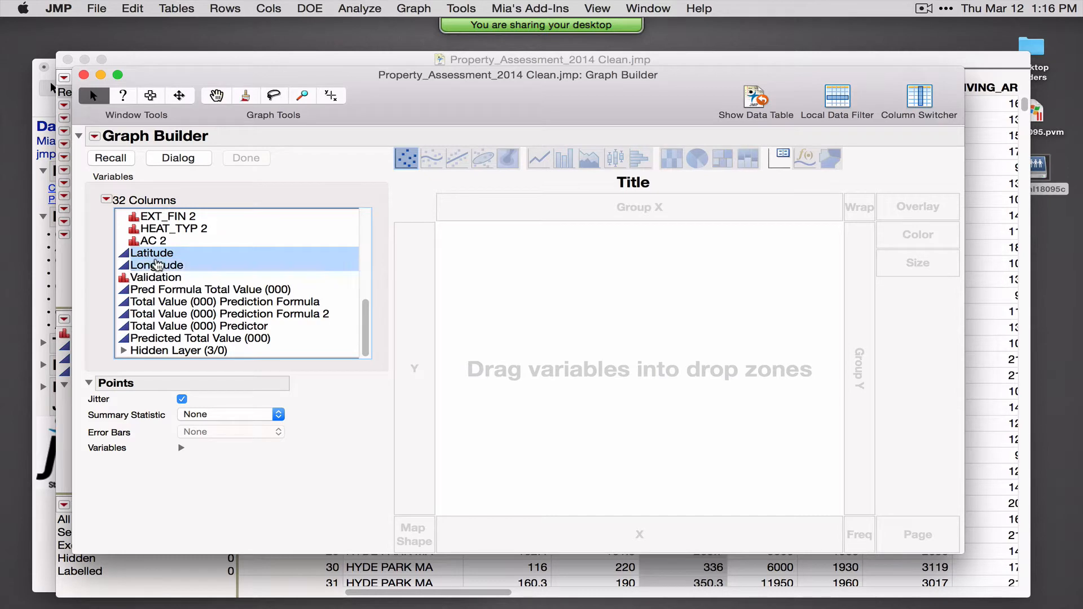
{"action": "left_click_drag", "start_coordinate": [158, 266], "coordinate": [546, 352]}
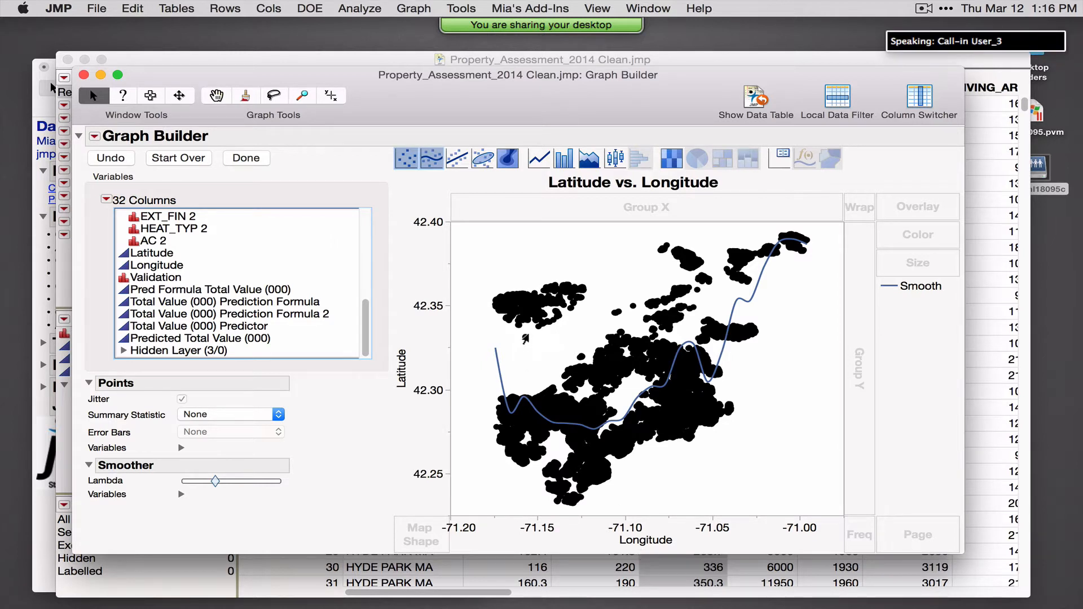
{"action": "mouse_move", "coordinate": [525, 339]}
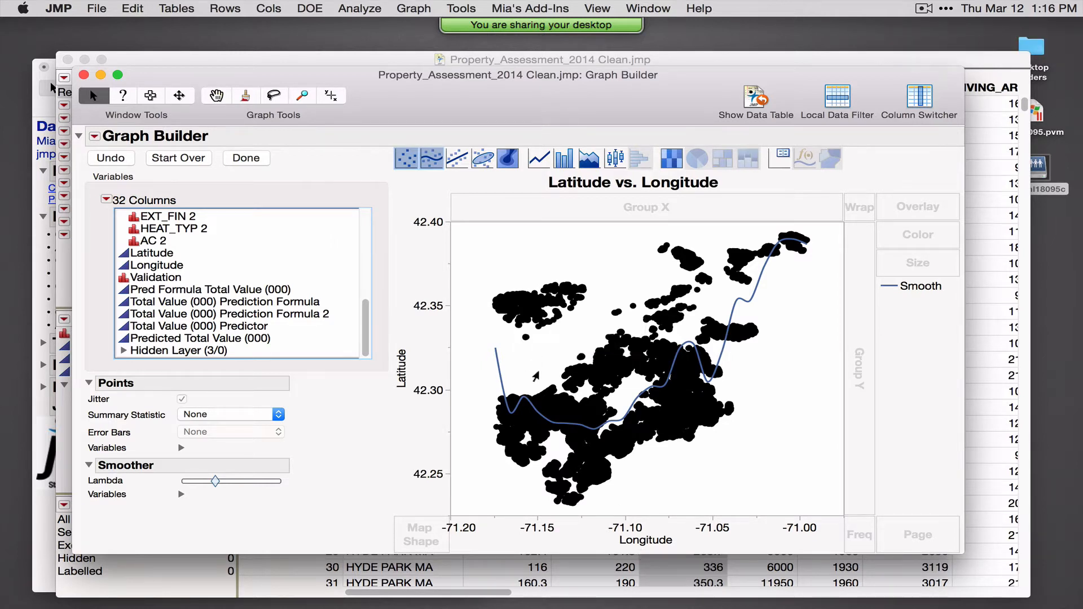
{"action": "left_click", "coordinate": [432, 162]}
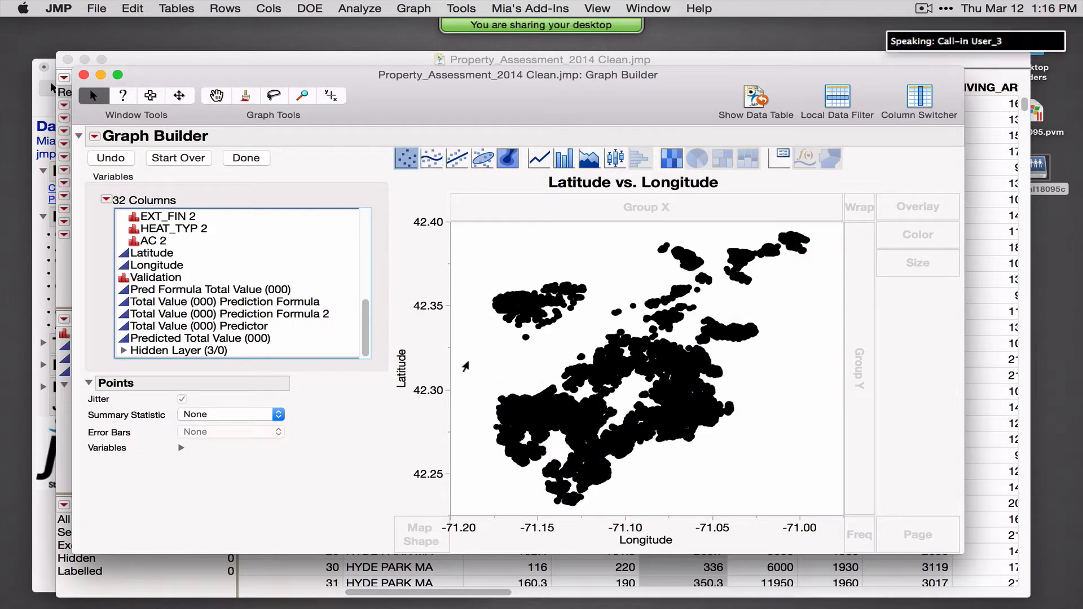
Set the background map of the Latitude vs. Longitude graph to Street Map Service.
{"action": "right_click", "coordinate": [490, 346]}
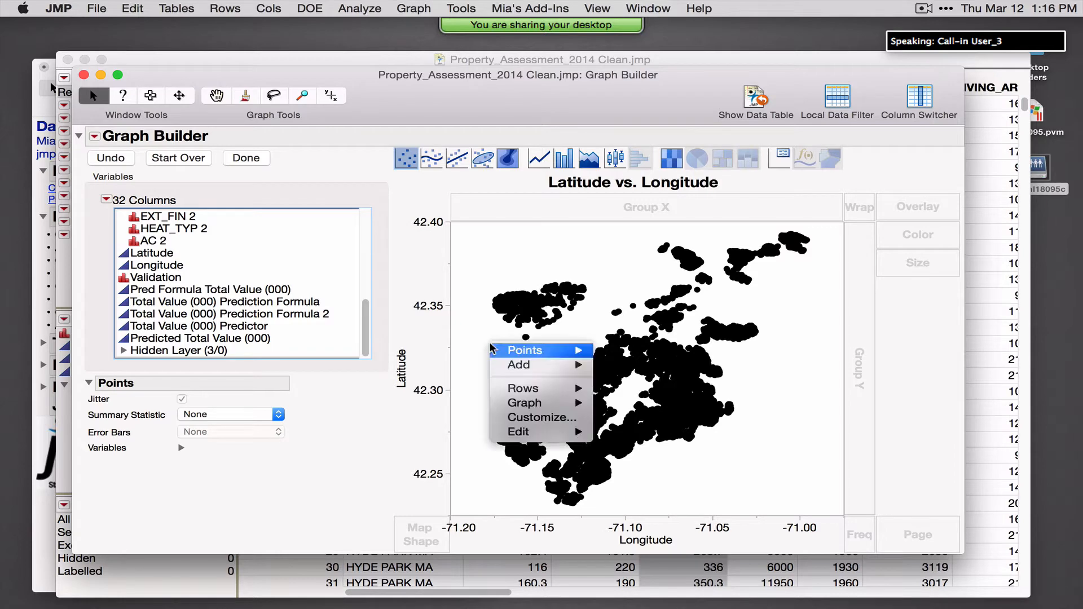
{"action": "mouse_move", "coordinate": [527, 402]}
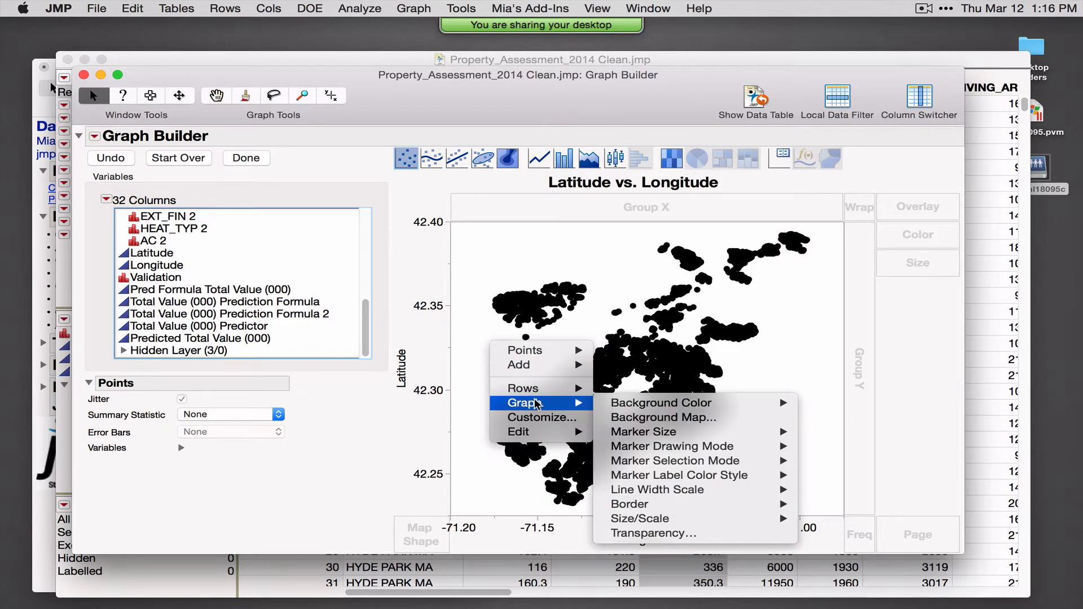
{"action": "left_click", "coordinate": [646, 421]}
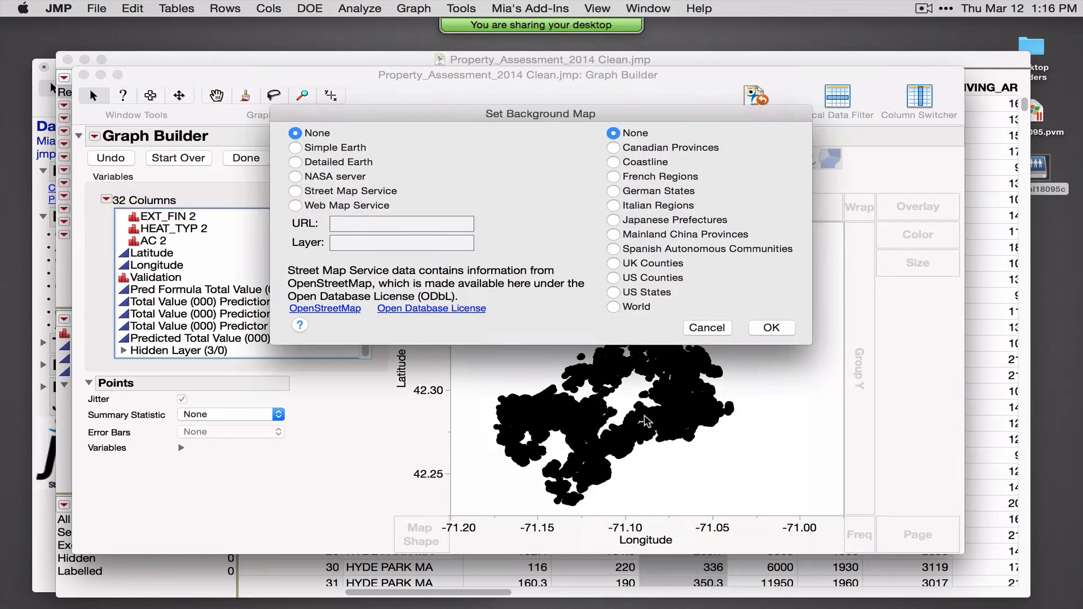
{"action": "mouse_move", "coordinate": [278, 198]}
{"action": "left_mouse_down"}
{"action": "mouse_move", "coordinate": [384, 196]}
{"action": "mouse_move", "coordinate": [393, 184]}
{"action": "left_mouse_up"}
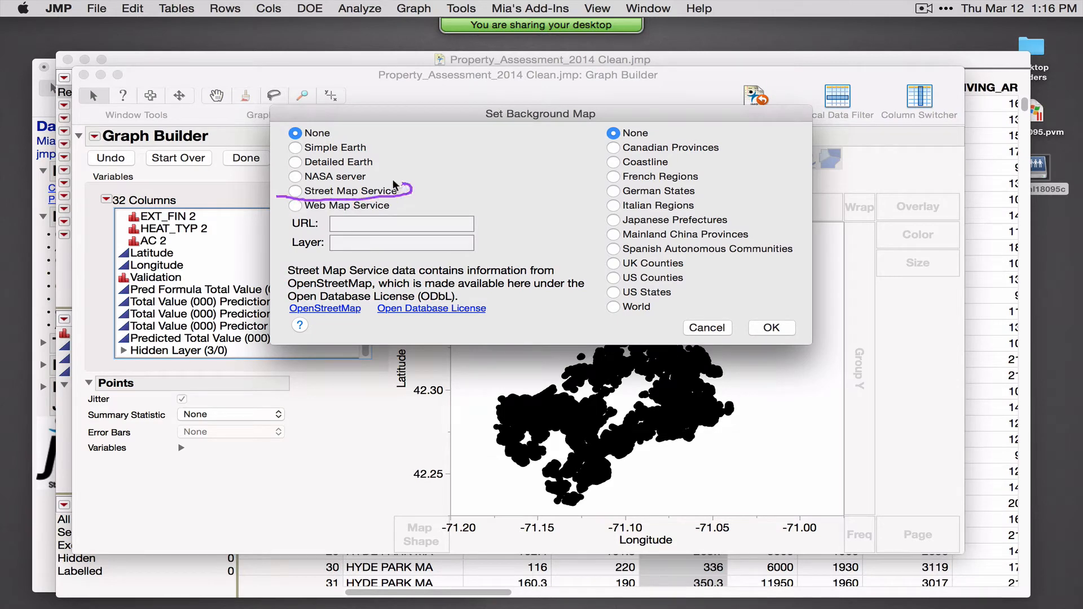
{"action": "left_click", "coordinate": [295, 191]}
{"action": "left_click", "coordinate": [771, 328]}
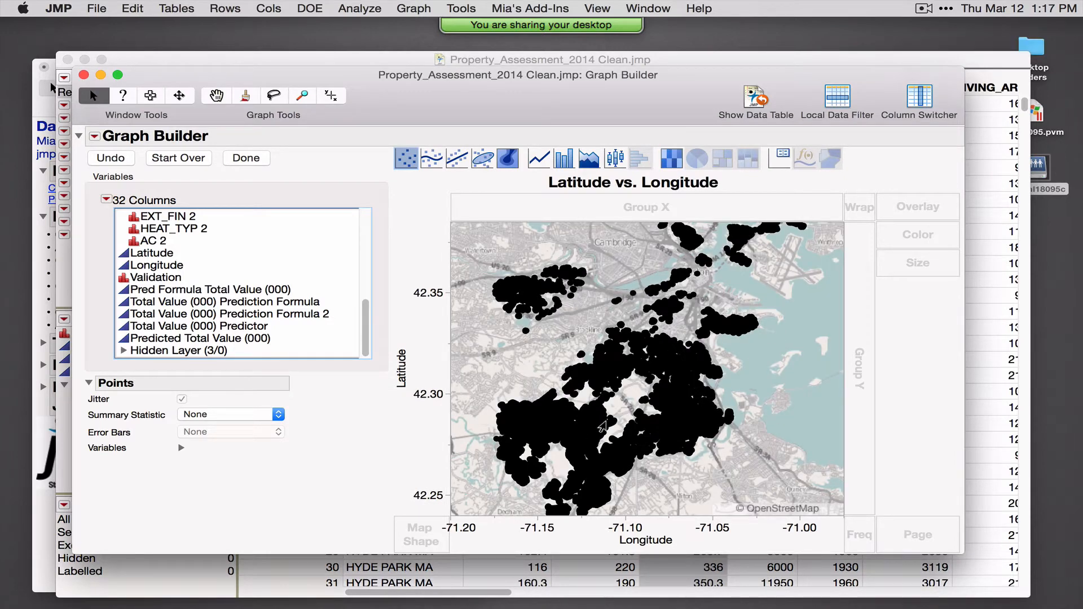
Finish the map graph, enlarge its window and magnify the area around Brookline.
{"action": "left_click", "coordinate": [246, 158]}
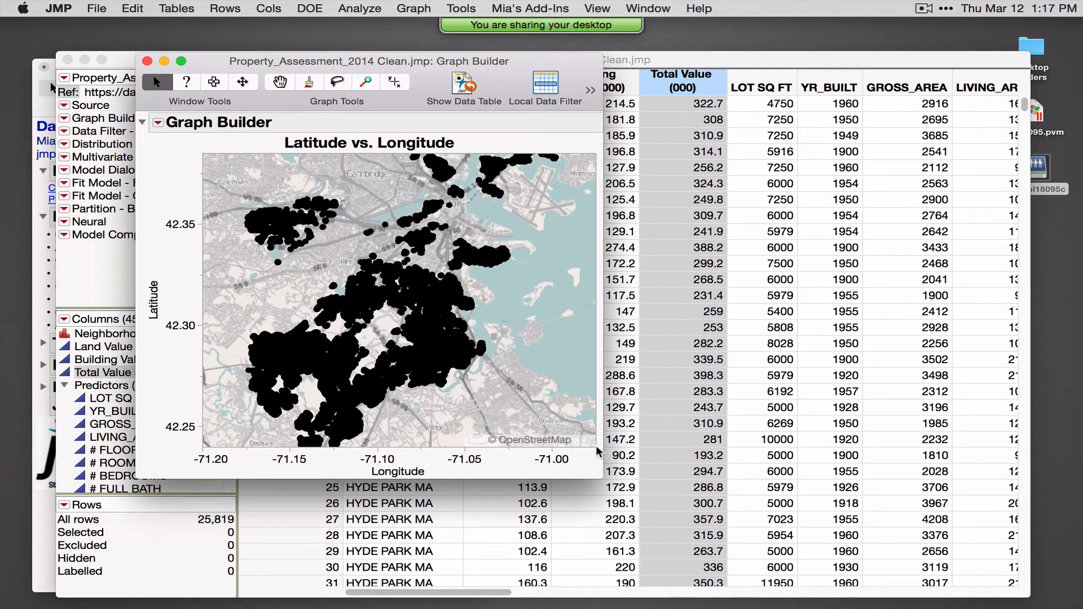
{"action": "left_click_drag", "start_coordinate": [601, 447], "coordinate": [595, 468]}
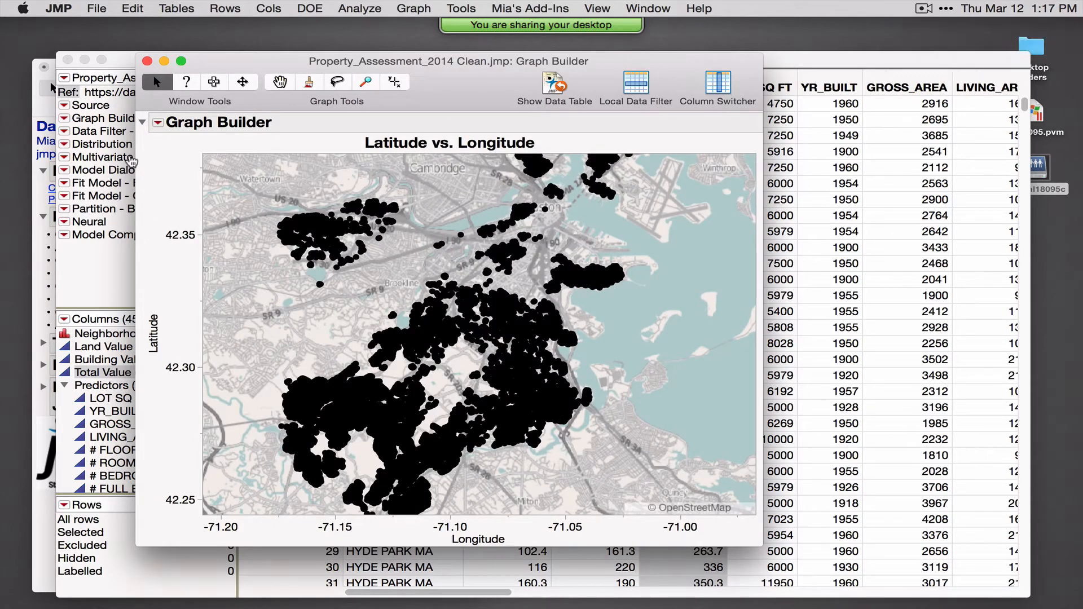
{"action": "left_click", "coordinate": [368, 83]}
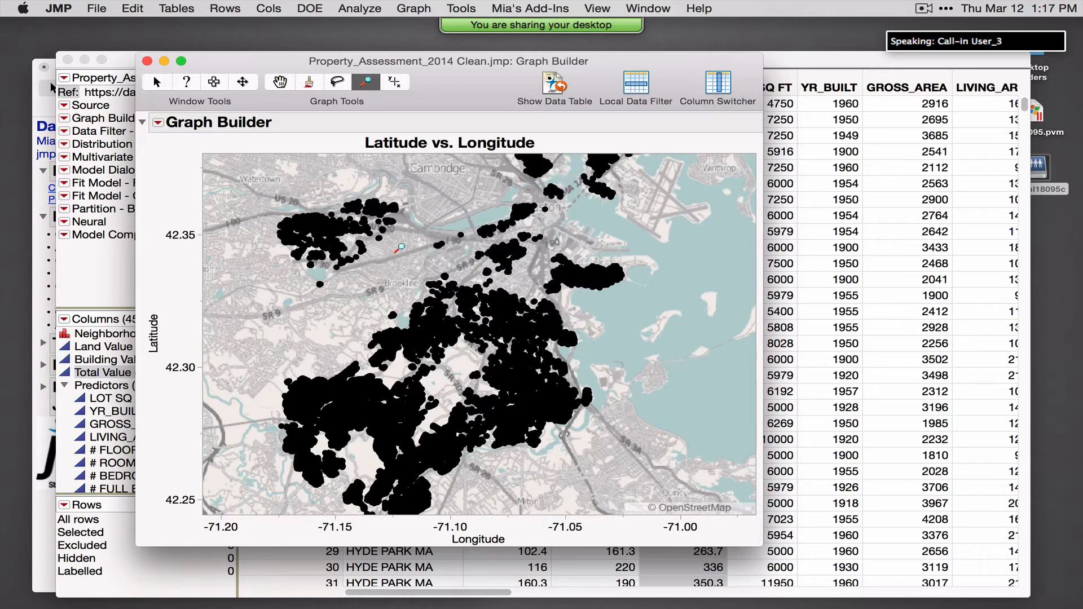
{"action": "left_click", "coordinate": [400, 247]}
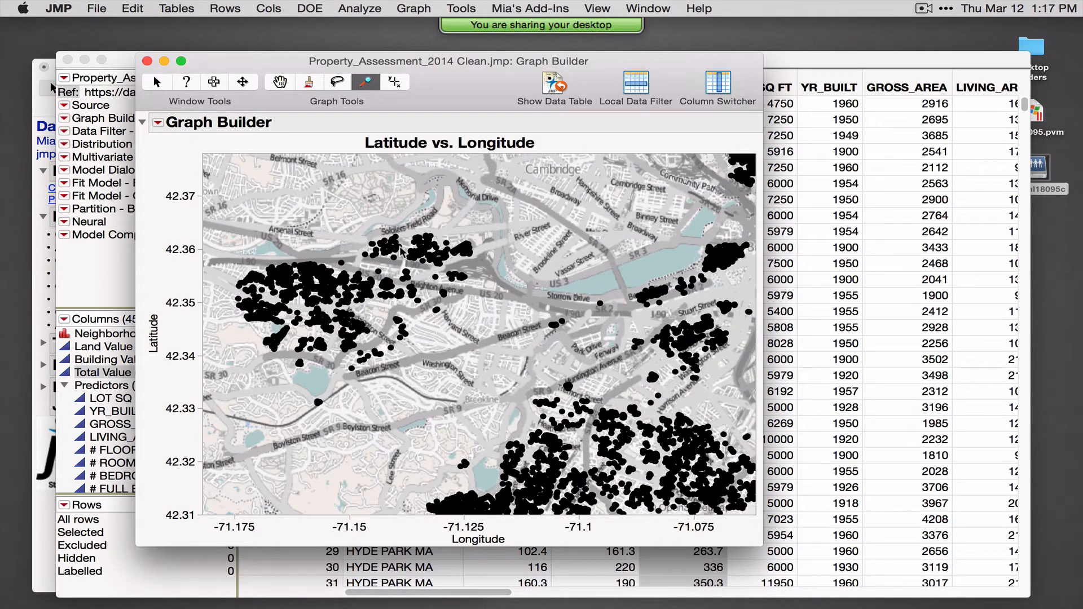
Show the graph's control panel again and color the map points by Neighborhood.
{"action": "left_click", "coordinate": [158, 123]}
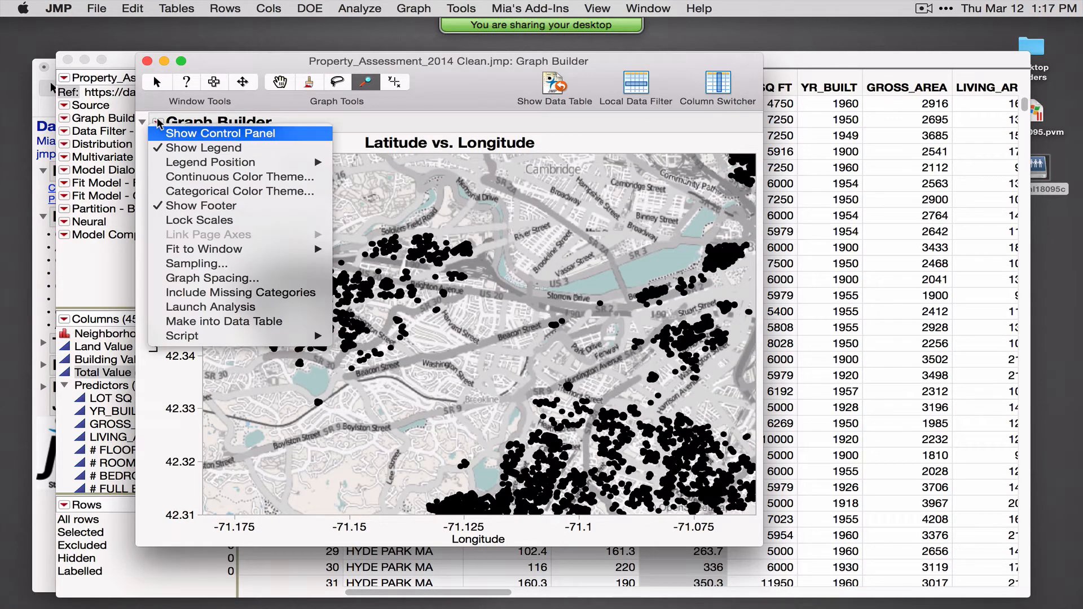
{"action": "left_click", "coordinate": [164, 134]}
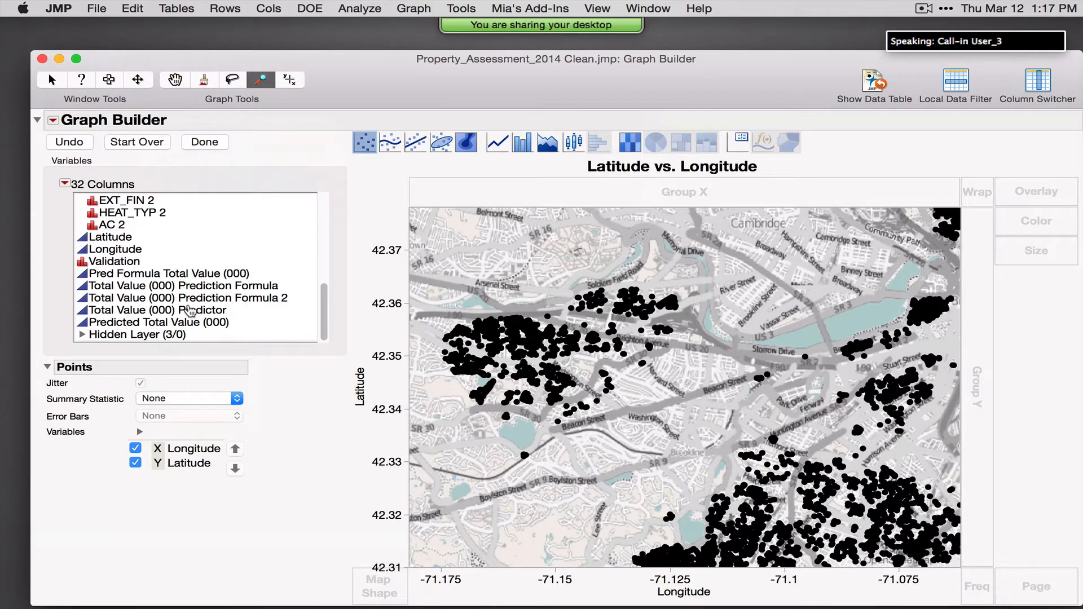
{"action": "left_click_drag", "start_coordinate": [323, 329], "coordinate": [328, 175]}
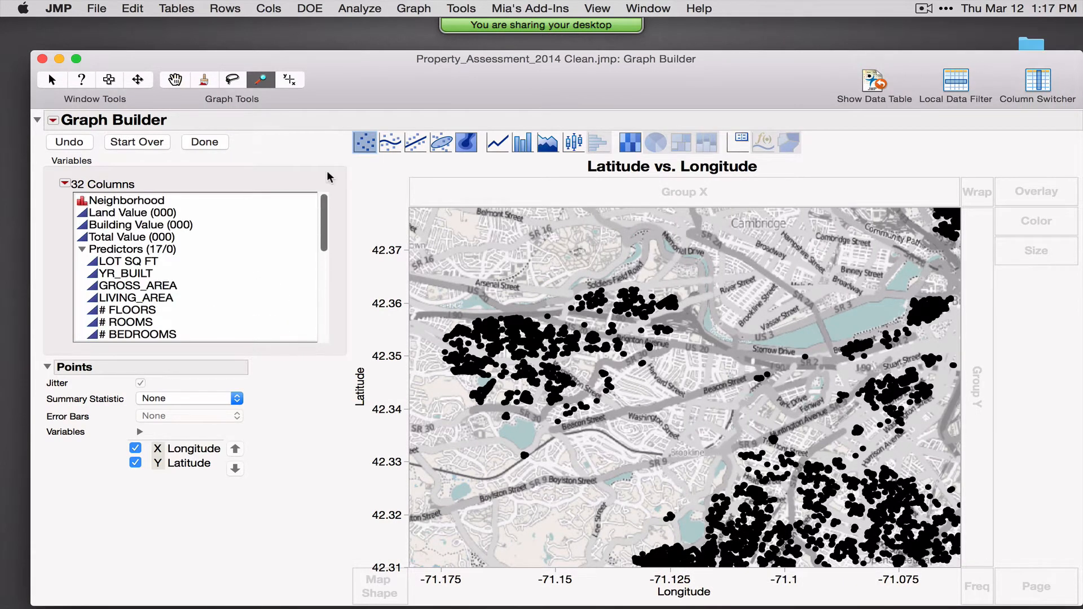
{"action": "left_click", "coordinate": [168, 202]}
{"action": "left_click_drag", "start_coordinate": [168, 201], "coordinate": [1039, 221]}
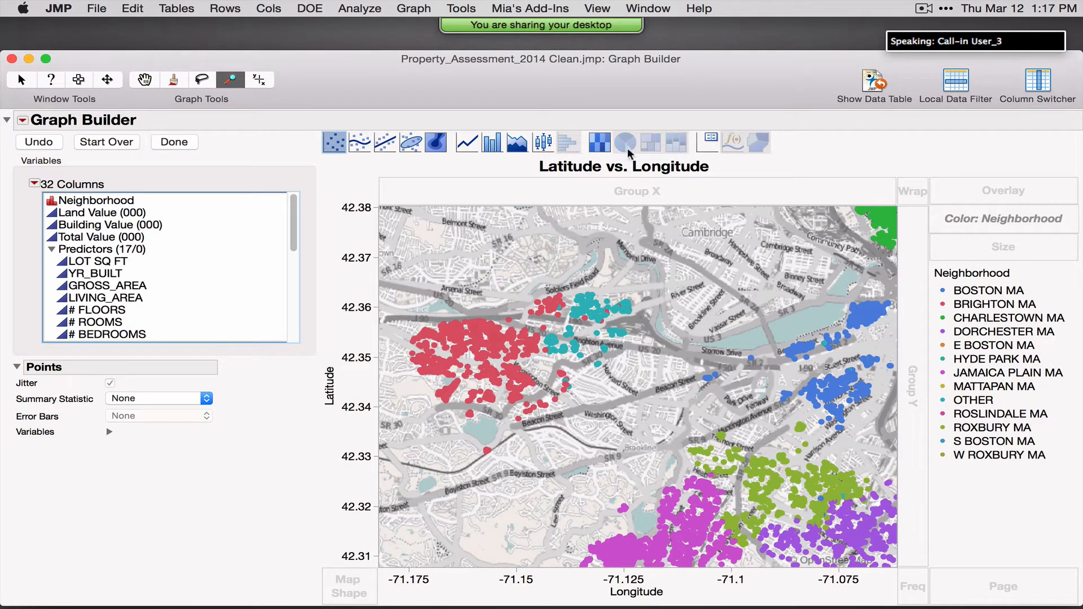
Highlight the E BOSTON MA properties on the map through the legend and finish the graph, hiding its control panel.
{"action": "left_click", "coordinate": [145, 79]}
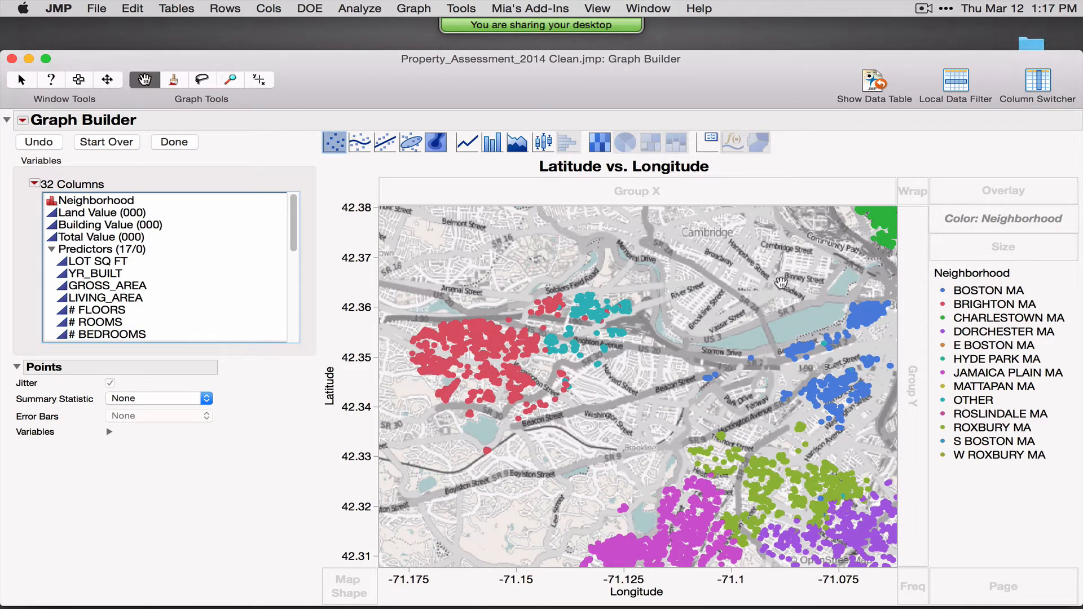
{"action": "left_click_drag", "start_coordinate": [739, 282], "coordinate": [489, 382]}
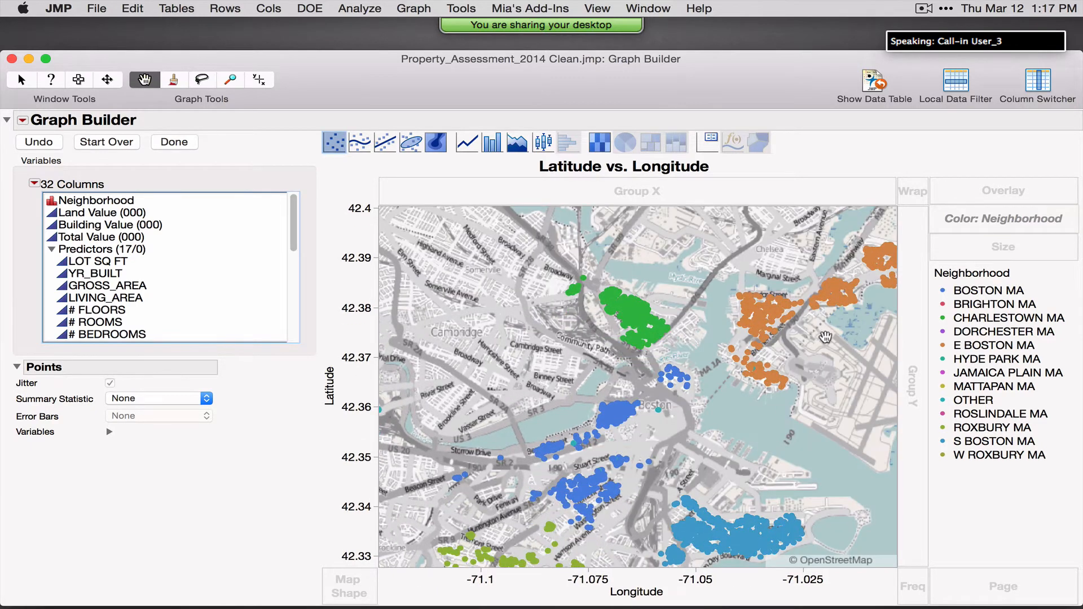
{"action": "left_click_drag", "start_coordinate": [747, 362], "coordinate": [578, 401]}
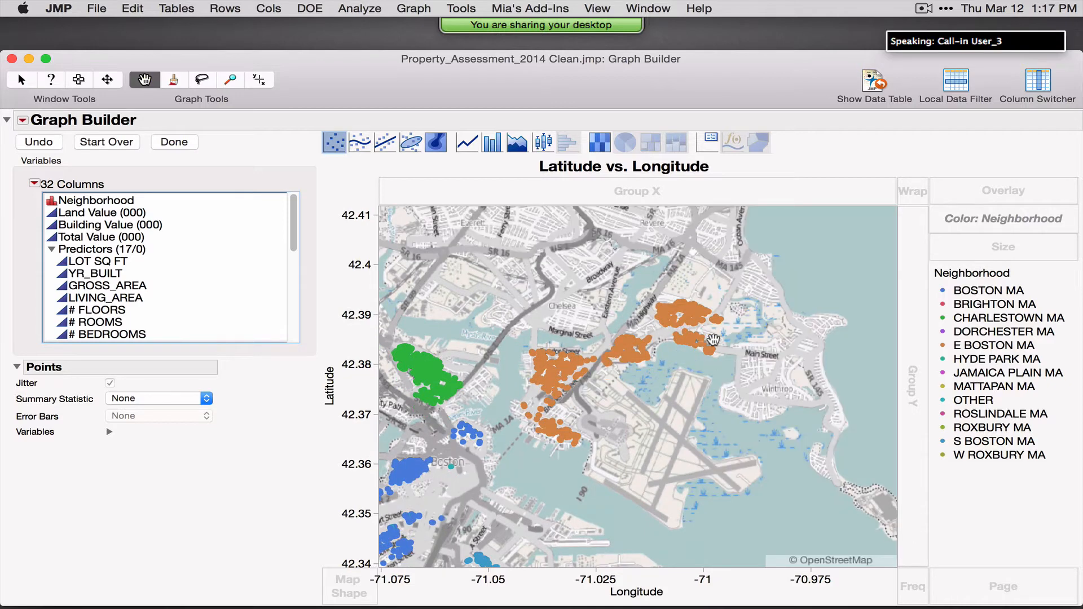
{"action": "left_click", "coordinate": [986, 349]}
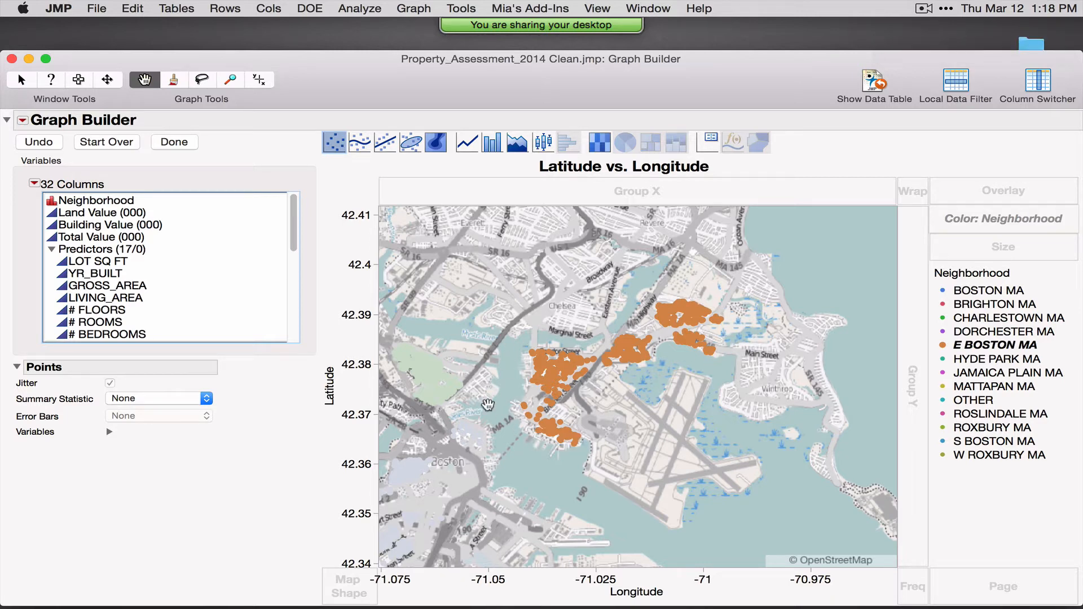
{"action": "double_click", "coordinate": [301, 93]}
{"action": "left_click_drag", "start_coordinate": [301, 93], "coordinate": [582, 132]}
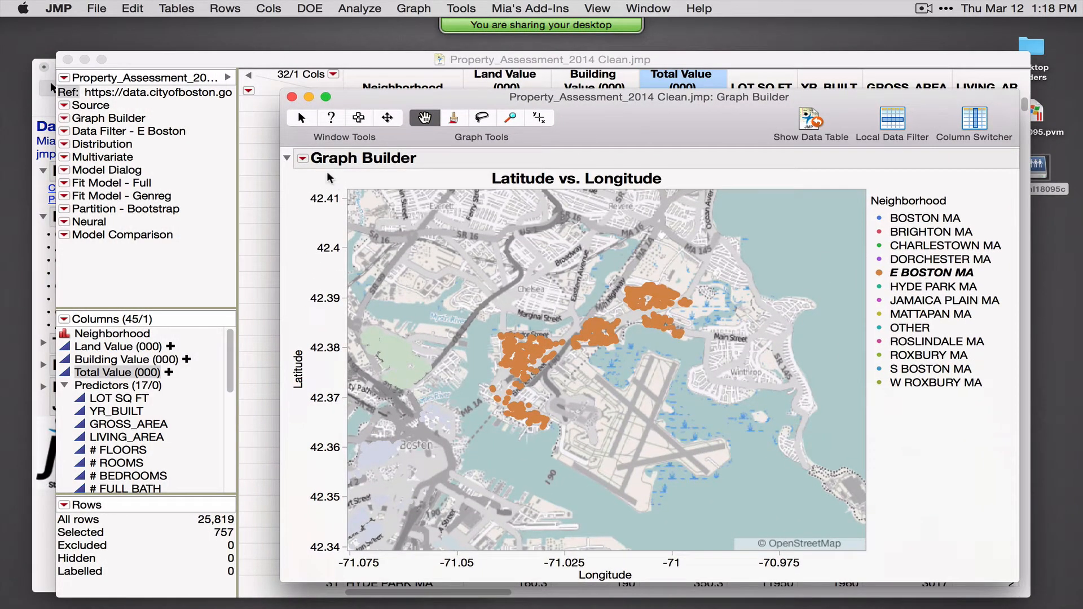
{"action": "left_click", "coordinate": [302, 157]}
{"action": "mouse_move", "coordinate": [383, 372]}
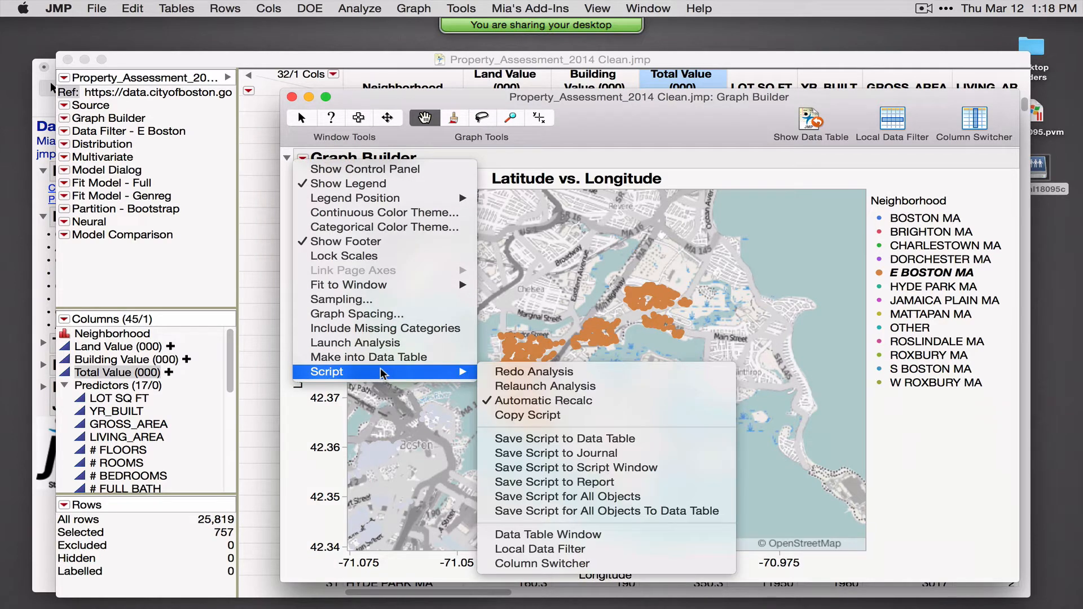
{"action": "left_click", "coordinate": [564, 554]}
Open a data filter for the whole property assessment table and place it beside the map graph.
{"action": "left_click", "coordinate": [217, 8]}
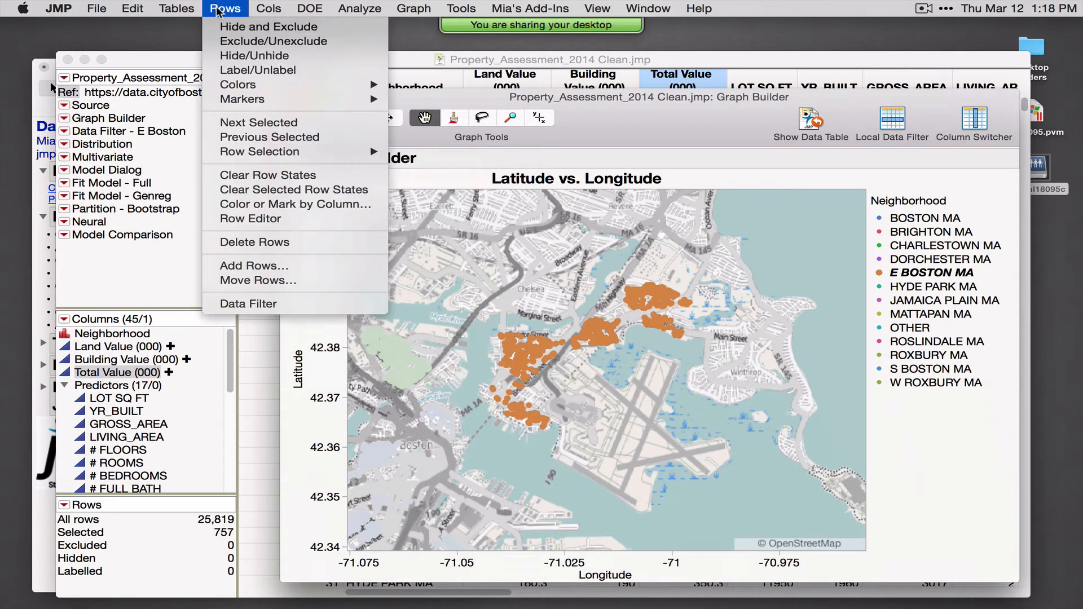
{"action": "left_click", "coordinate": [269, 307]}
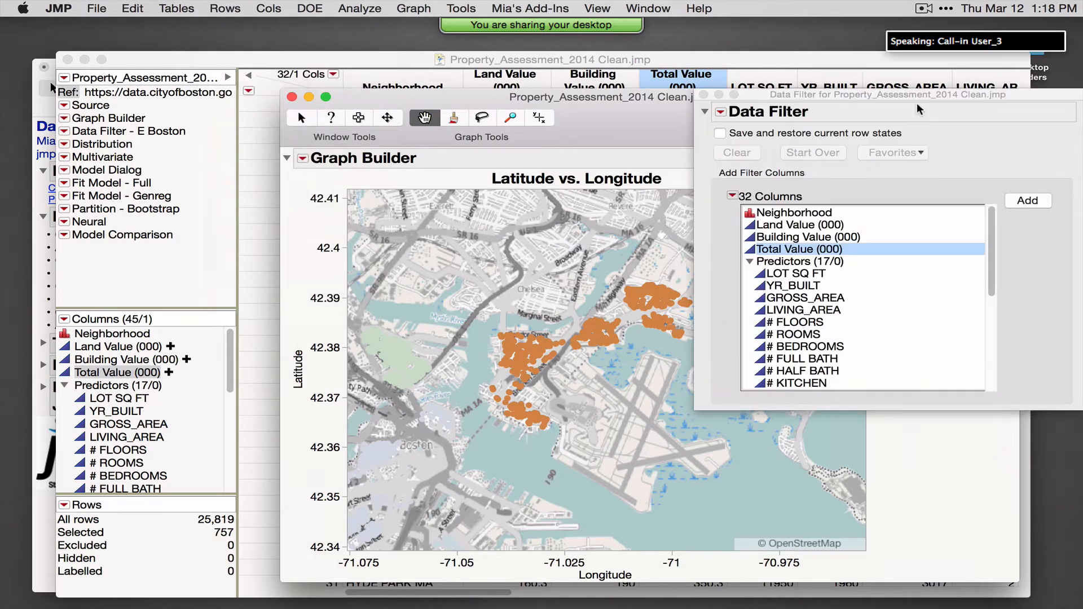
{"action": "left_click_drag", "start_coordinate": [921, 98], "coordinate": [289, 115]}
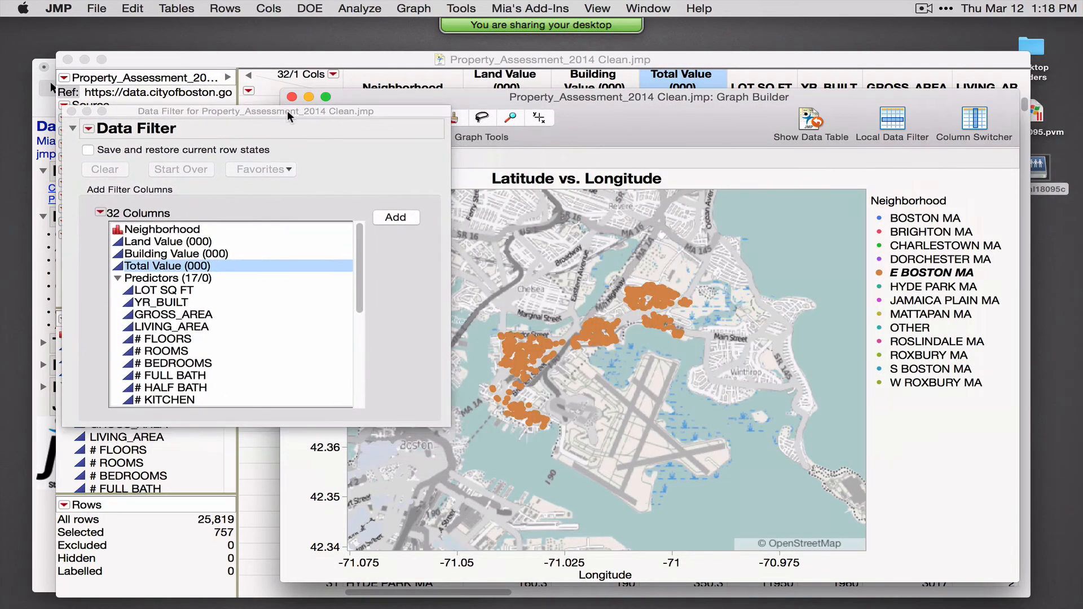
{"action": "left_click_drag", "start_coordinate": [652, 119], "coordinate": [663, 106]}
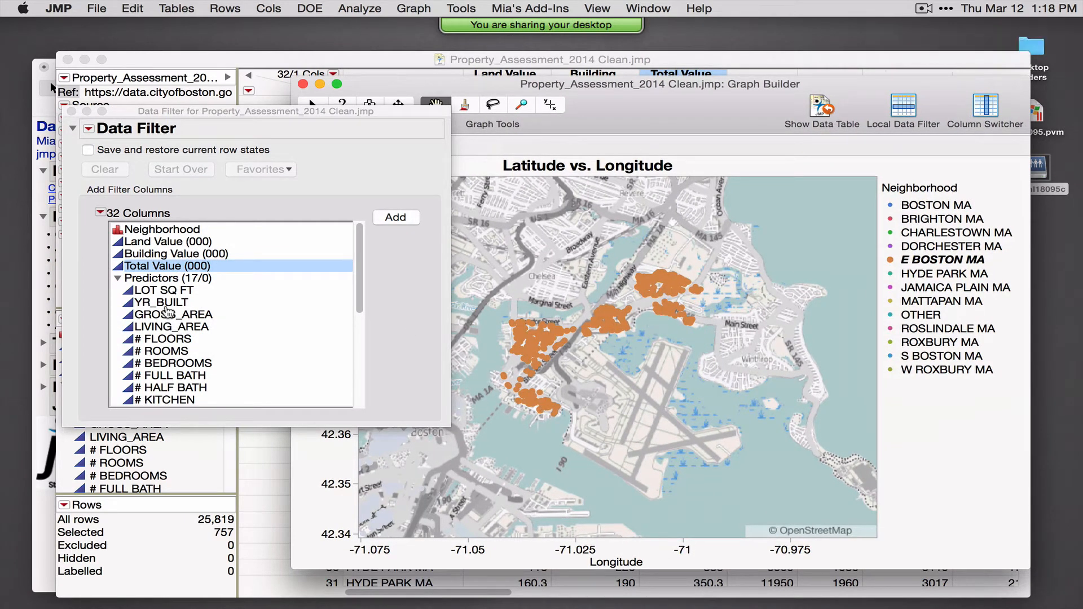
Add Neighborhood as the filter column and select the E BOSTON MA rows.
{"action": "left_click", "coordinate": [162, 229]}
{"action": "left_click", "coordinate": [394, 219]}
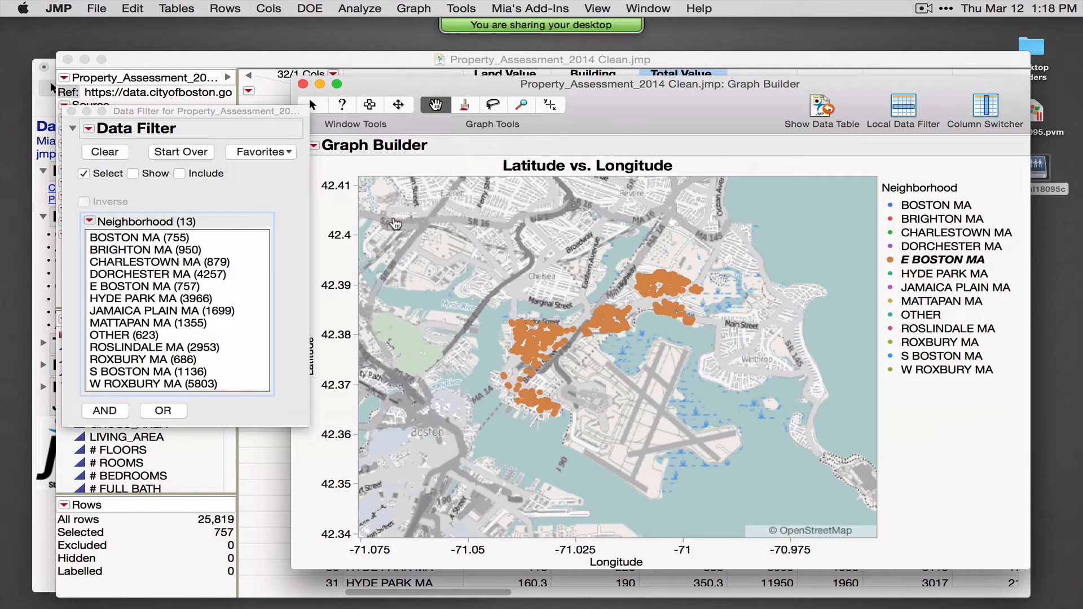
{"action": "left_click", "coordinate": [141, 288]}
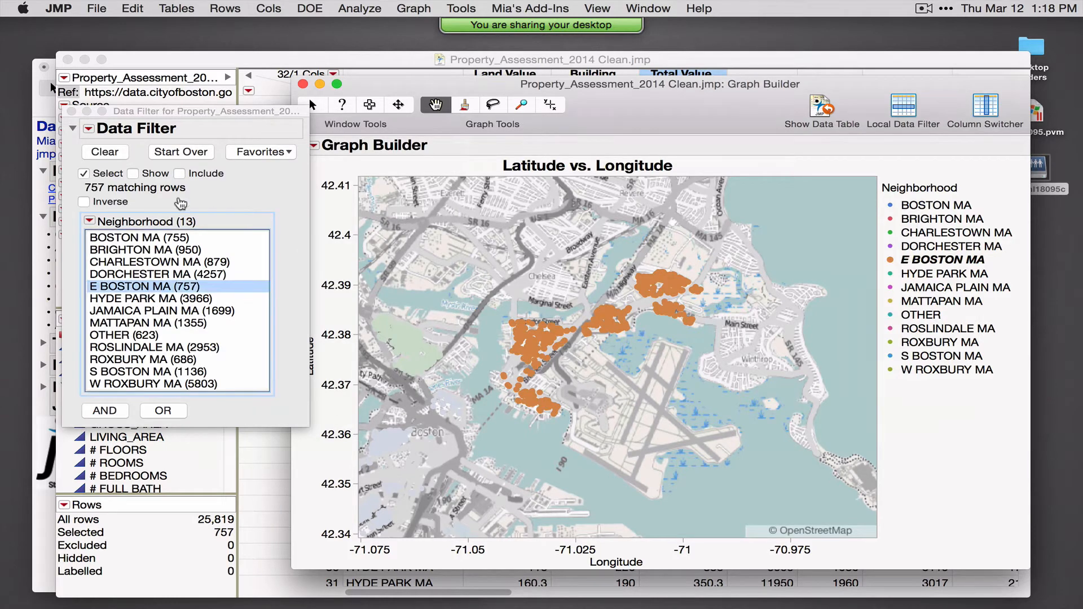
{"action": "left_click_drag", "start_coordinate": [200, 112], "coordinate": [207, 123]}
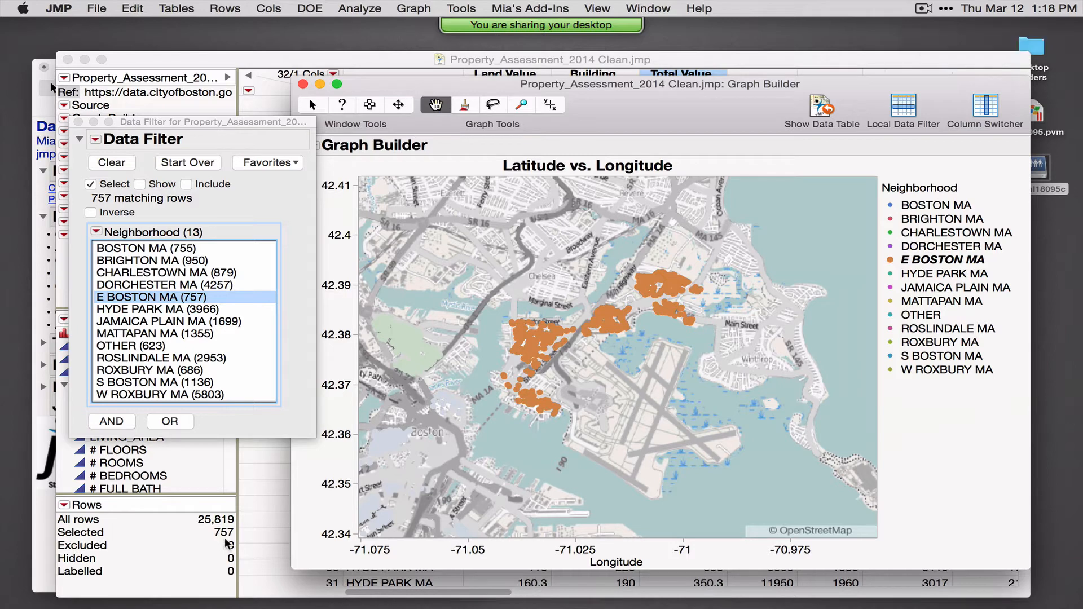
Set the data filter to show and include only the matching rows, moving the graph aside to reveal the table's row states.
{"action": "left_click", "coordinate": [140, 185]}
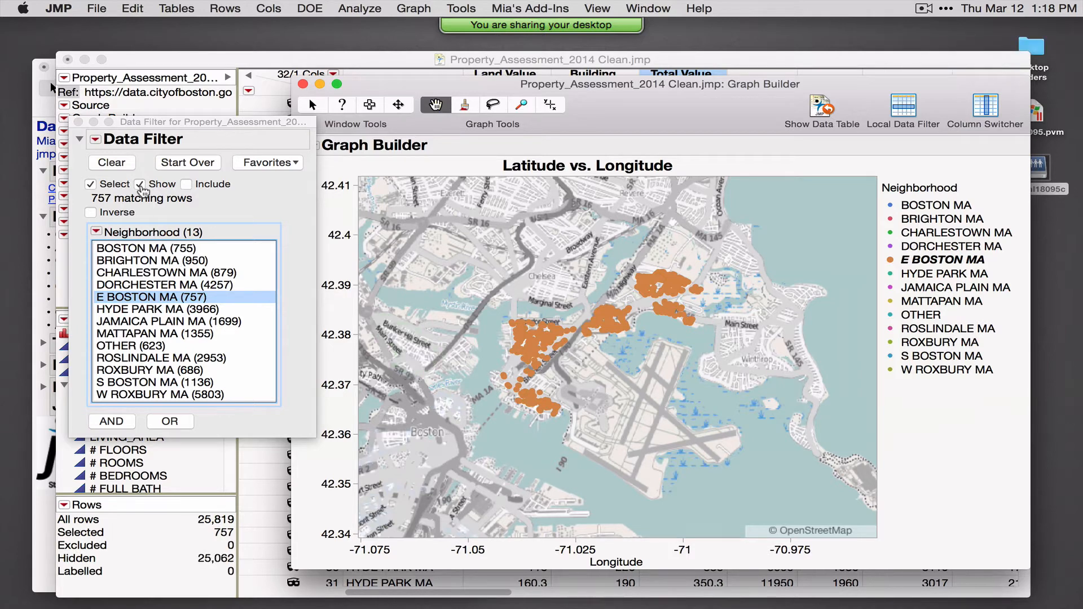
{"action": "left_click_drag", "start_coordinate": [623, 120], "coordinate": [738, 145]}
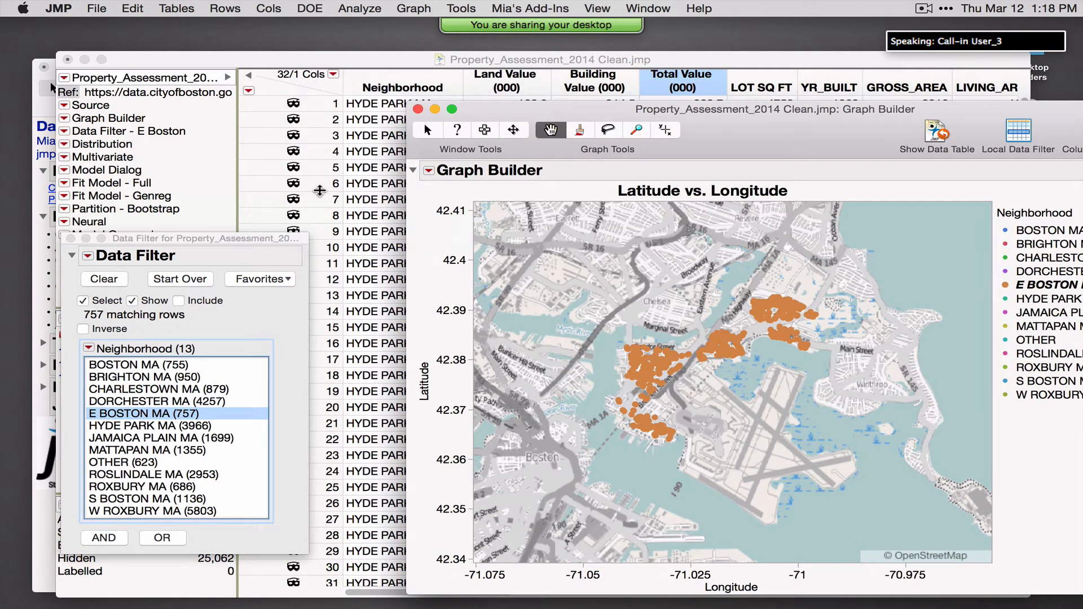
{"action": "left_click", "coordinate": [178, 301]}
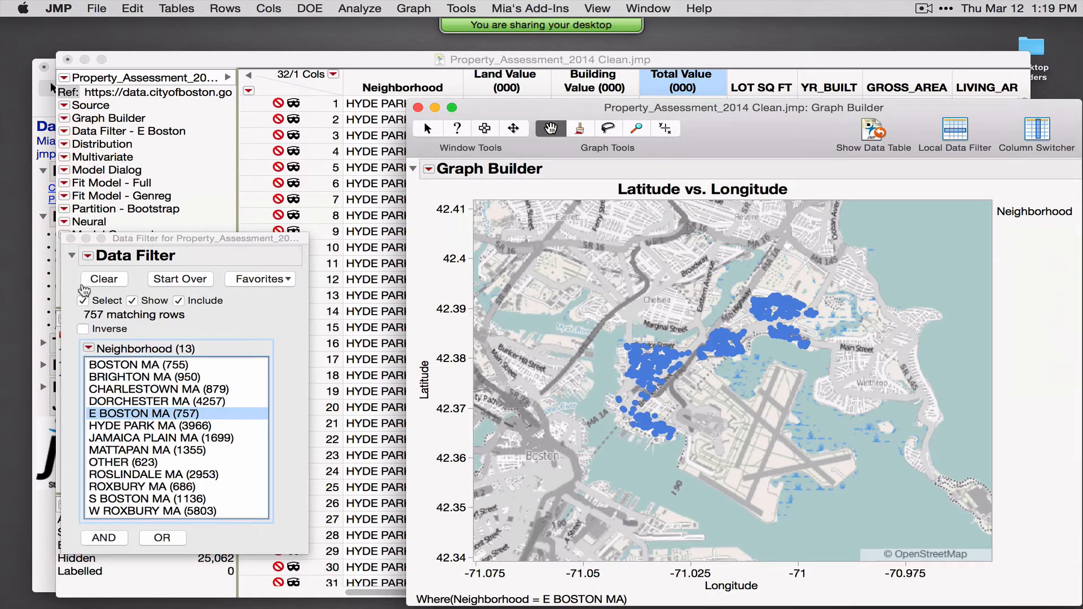
Close the data filter and the map graph, and minimize the property table to return to the journal.
{"action": "left_click", "coordinate": [70, 239]}
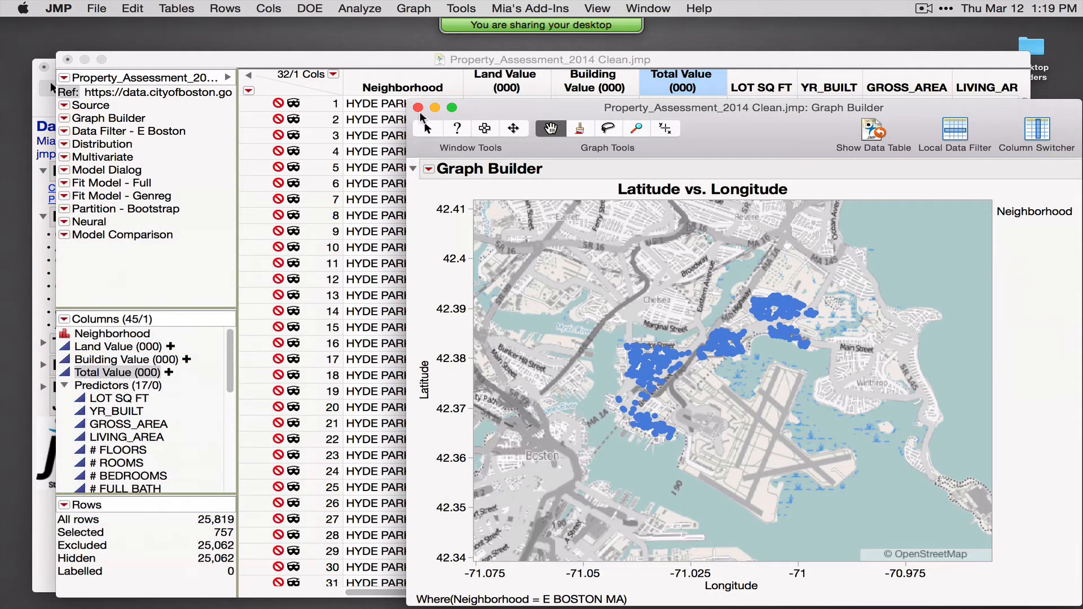
{"action": "left_click", "coordinate": [418, 107]}
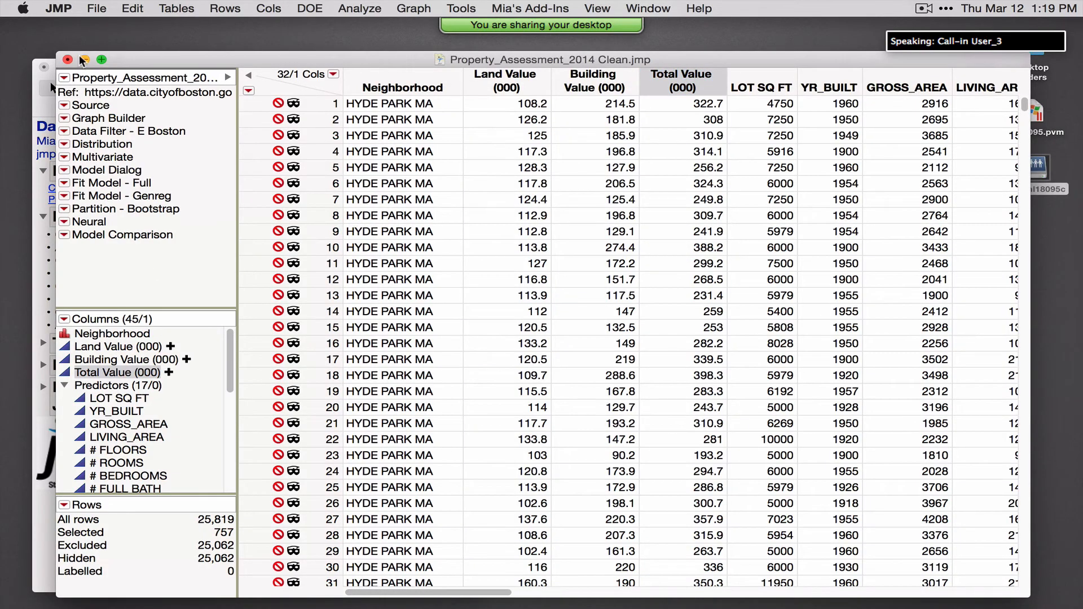
{"action": "left_click", "coordinate": [85, 59]}
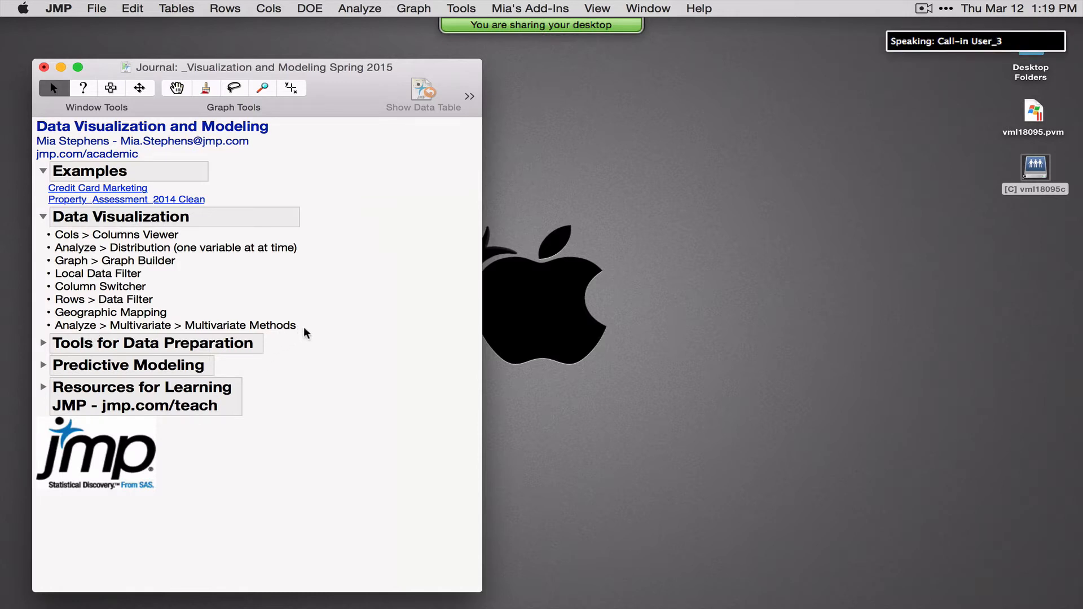
{"action": "mouse_move", "coordinate": [303, 327]}
{"action": "left_mouse_down"}
{"action": "mouse_move", "coordinate": [263, 314]}
{"action": "mouse_move", "coordinate": [49, 312]}
{"action": "mouse_move", "coordinate": [51, 337]}
{"action": "mouse_move", "coordinate": [310, 335]}
{"action": "left_mouse_up"}
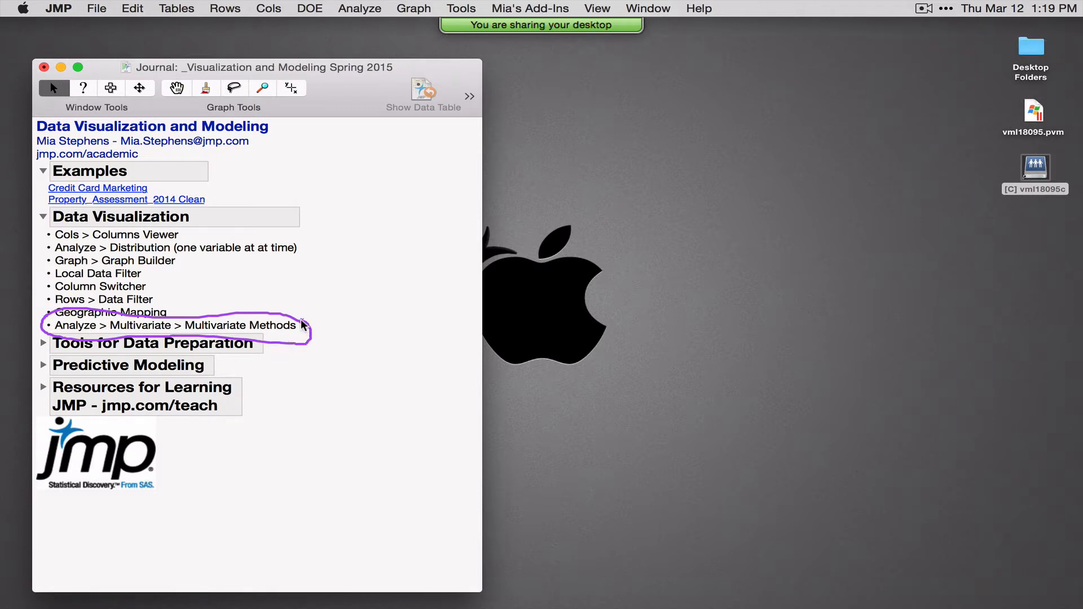
{"action": "key", "text": "Escape"}
{"action": "left_click", "coordinate": [412, 9]}
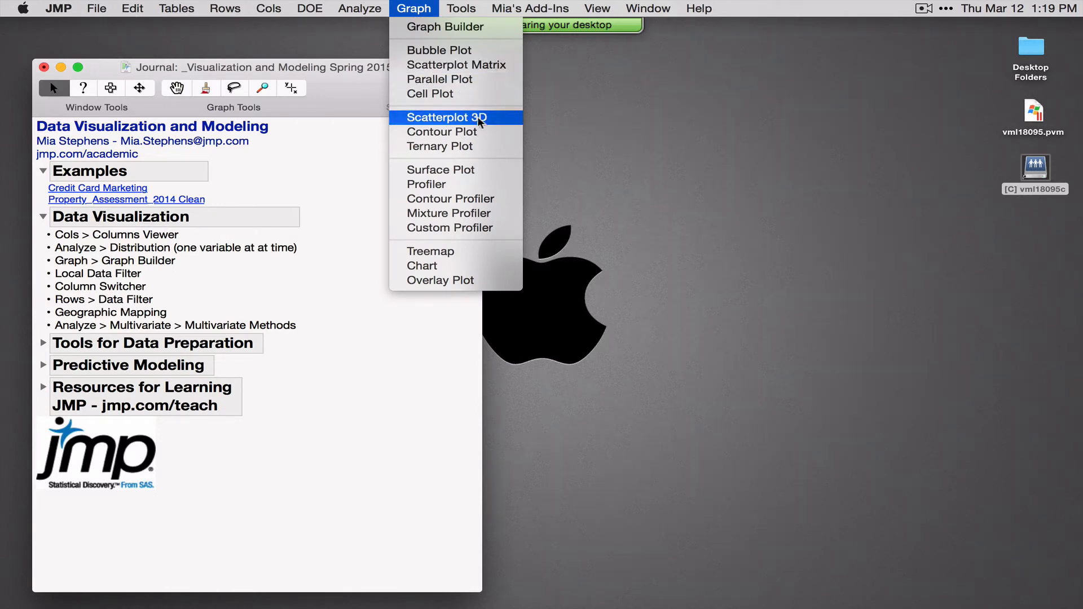
{"action": "left_click", "coordinate": [407, 365]}
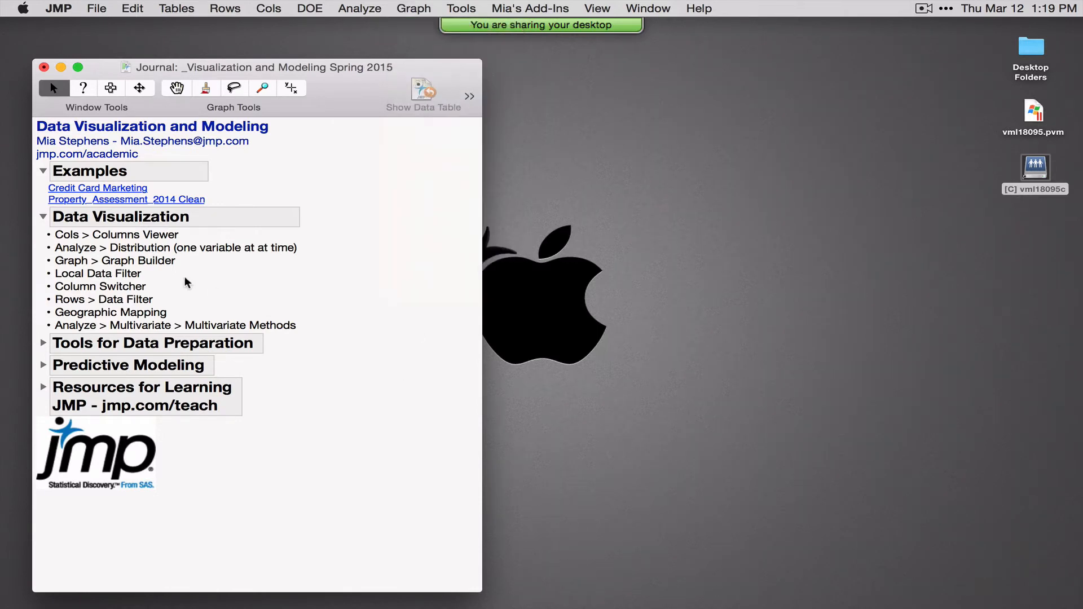
Collapse the journal's Data Visualization section, expand Tools for Data Preparation and highlight its Transformations entry.
{"action": "left_click", "coordinate": [44, 217]}
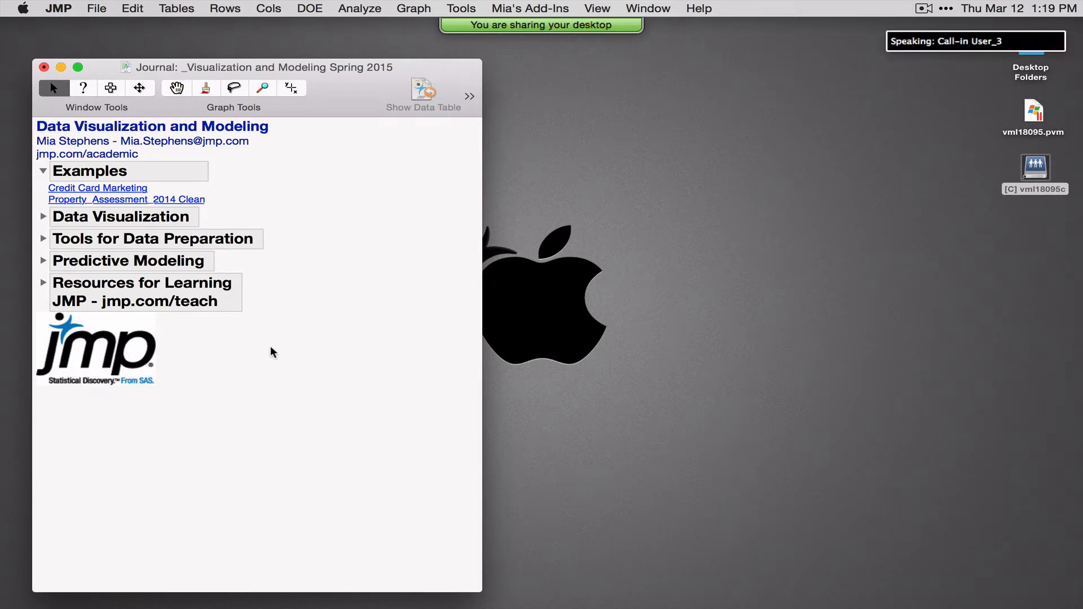
{"action": "mouse_move", "coordinate": [282, 252]}
{"action": "left_mouse_down"}
{"action": "mouse_move", "coordinate": [33, 257]}
{"action": "mouse_move", "coordinate": [96, 217]}
{"action": "mouse_move", "coordinate": [286, 242]}
{"action": "left_mouse_up"}
{"action": "left_click", "coordinate": [44, 239]}
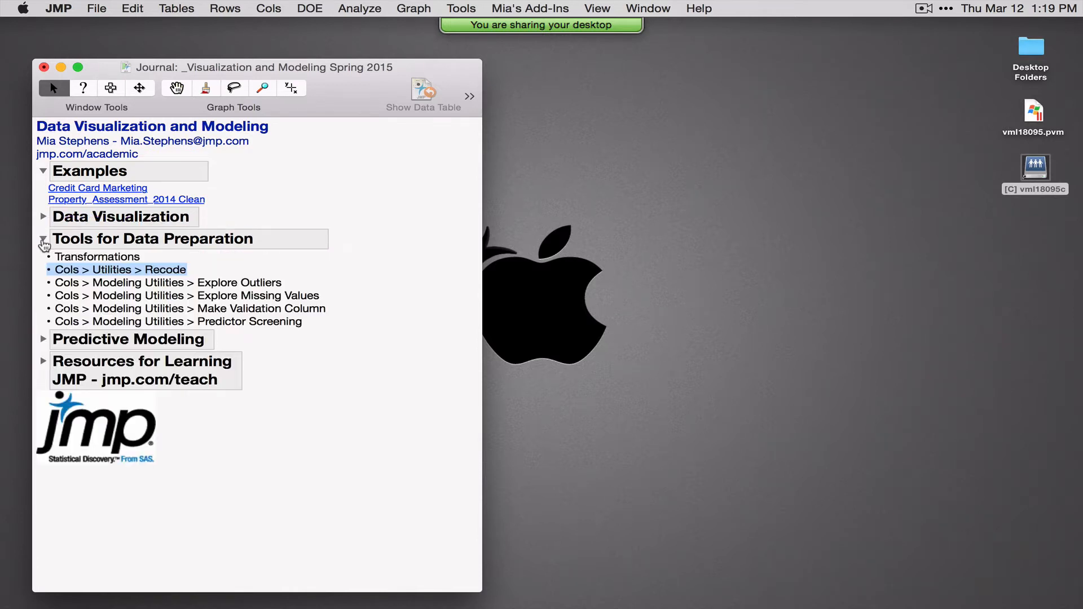
{"action": "left_click", "coordinate": [114, 257]}
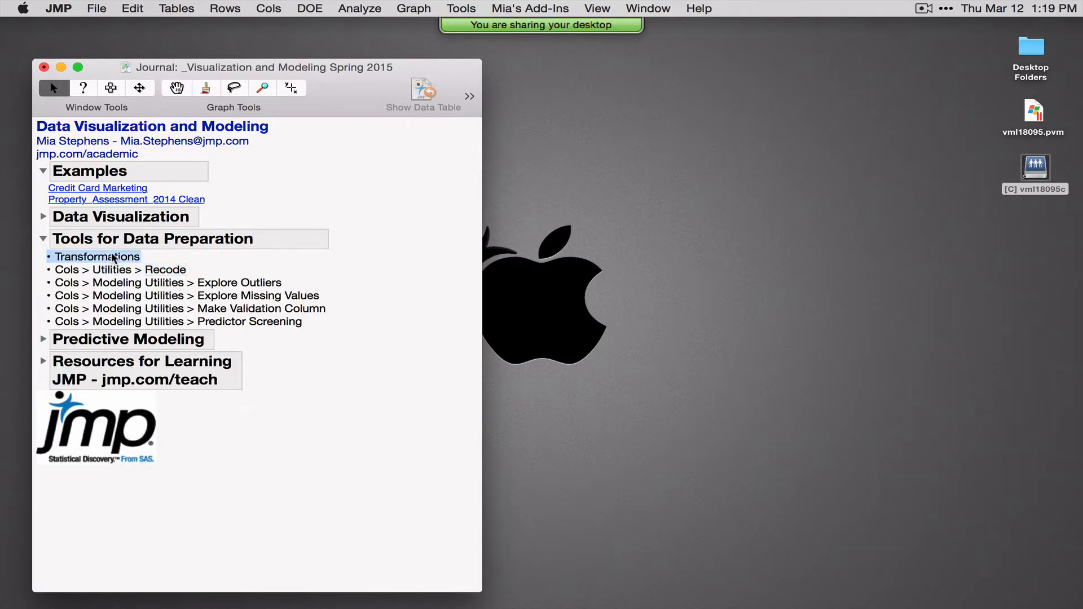
Bring up the Property_Assessment_2014 Clean table from the journal and run a Distribution of Total Value (000).
{"action": "left_click", "coordinate": [130, 200]}
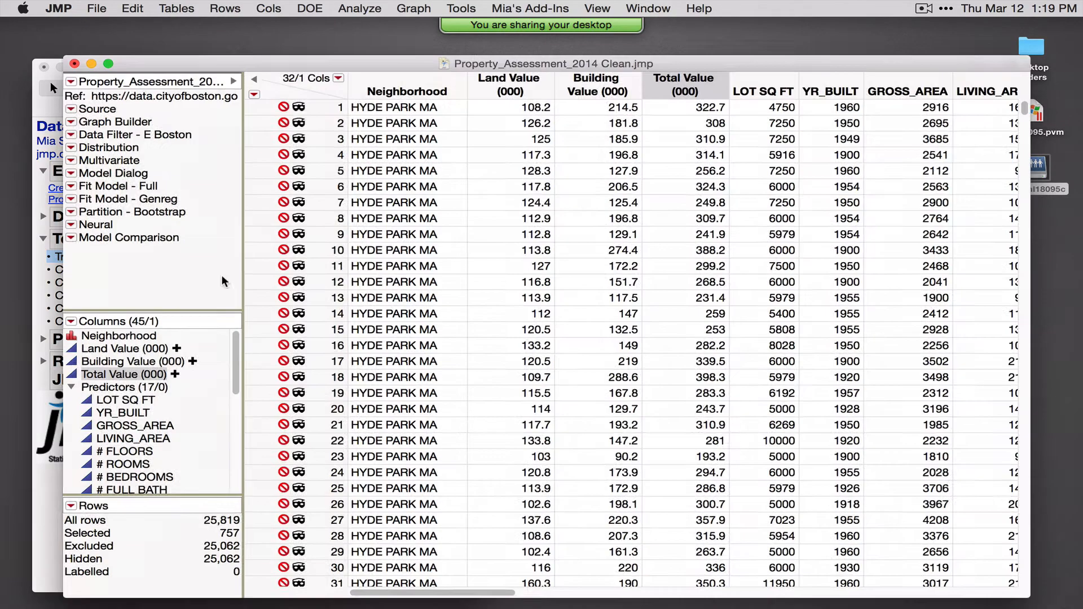
{"action": "left_click_drag", "start_coordinate": [324, 56], "coordinate": [304, 125]}
{"action": "left_click", "coordinate": [363, 9]}
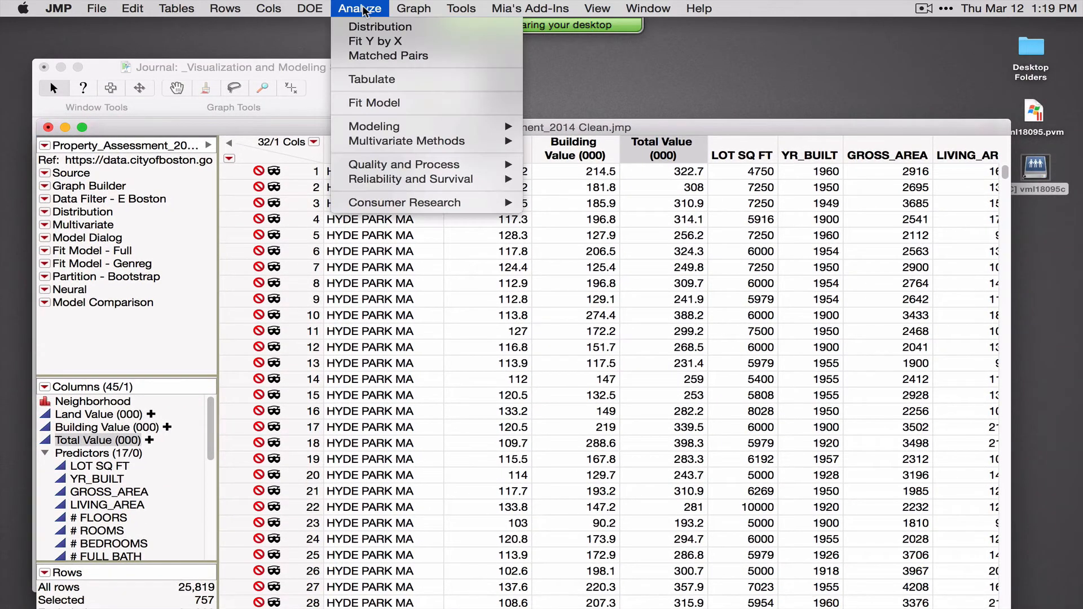
{"action": "left_click", "coordinate": [380, 27]}
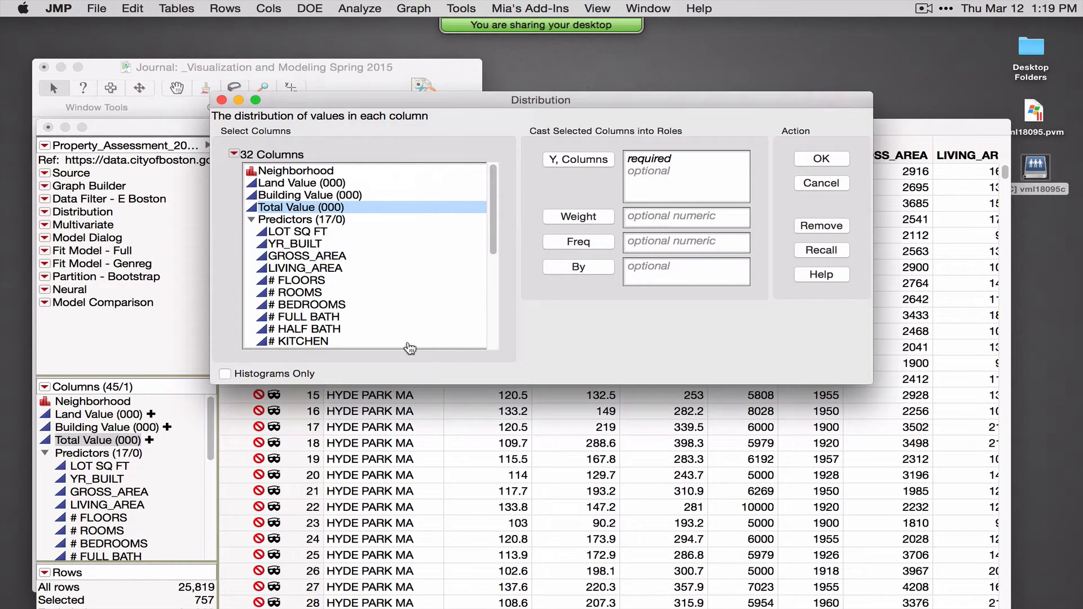
{"action": "left_click", "coordinate": [578, 160]}
{"action": "left_click", "coordinate": [821, 159]}
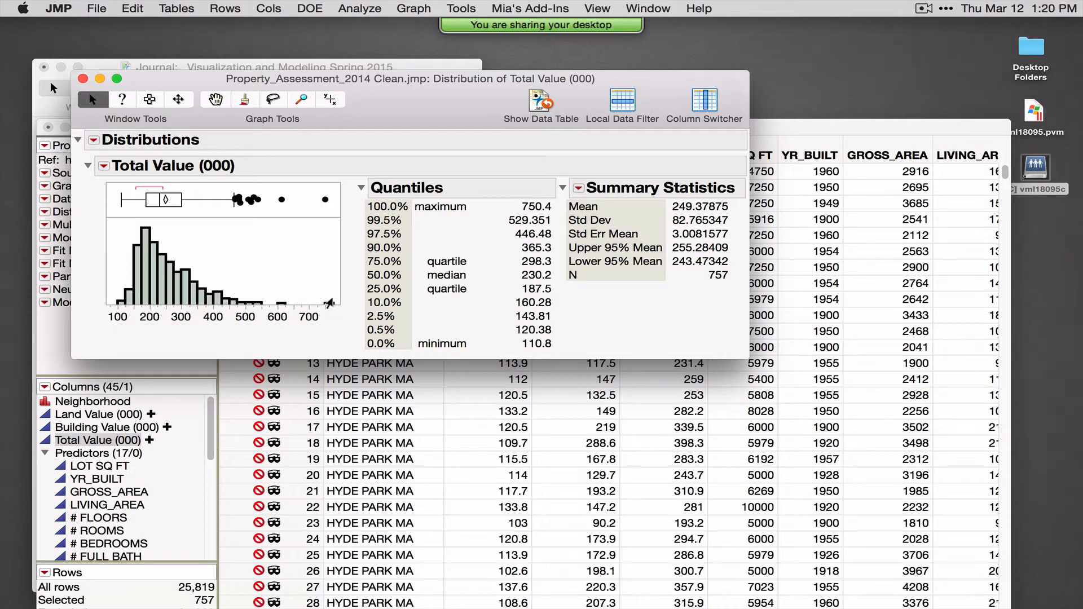
Create a new formula column in the property table with the Log transform of Total Value (000).
{"action": "left_click", "coordinate": [773, 133]}
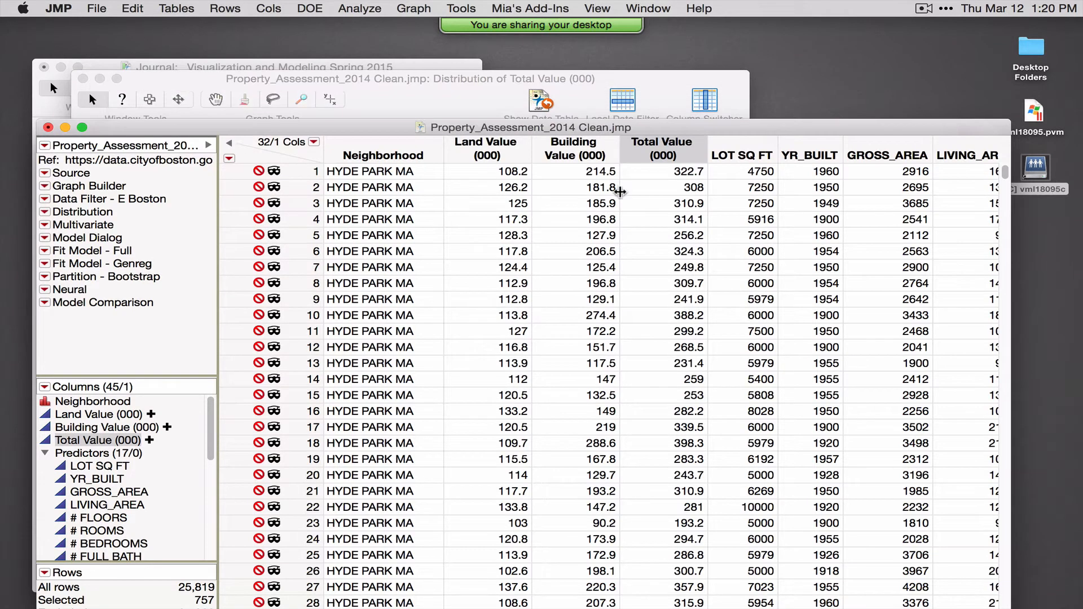
{"action": "right_click", "coordinate": [658, 150]}
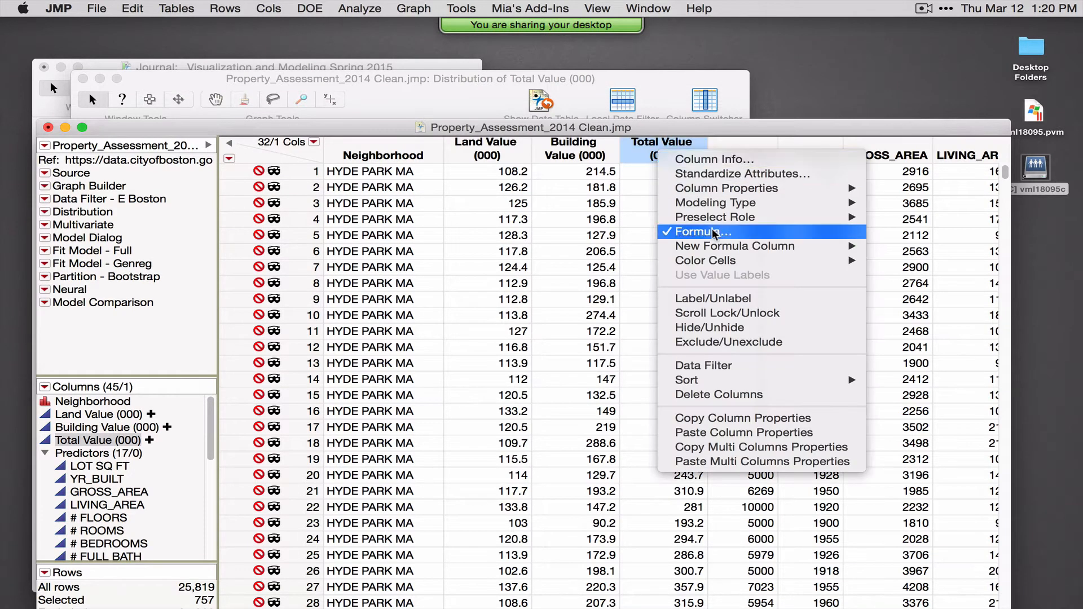
{"action": "mouse_move", "coordinate": [731, 247]}
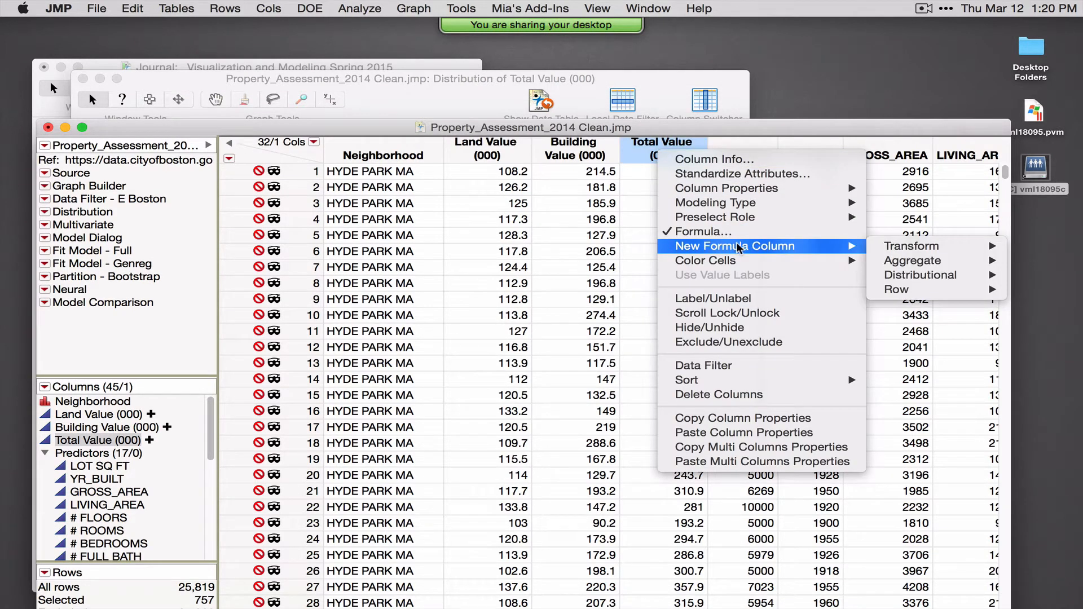
{"action": "mouse_move", "coordinate": [901, 251]}
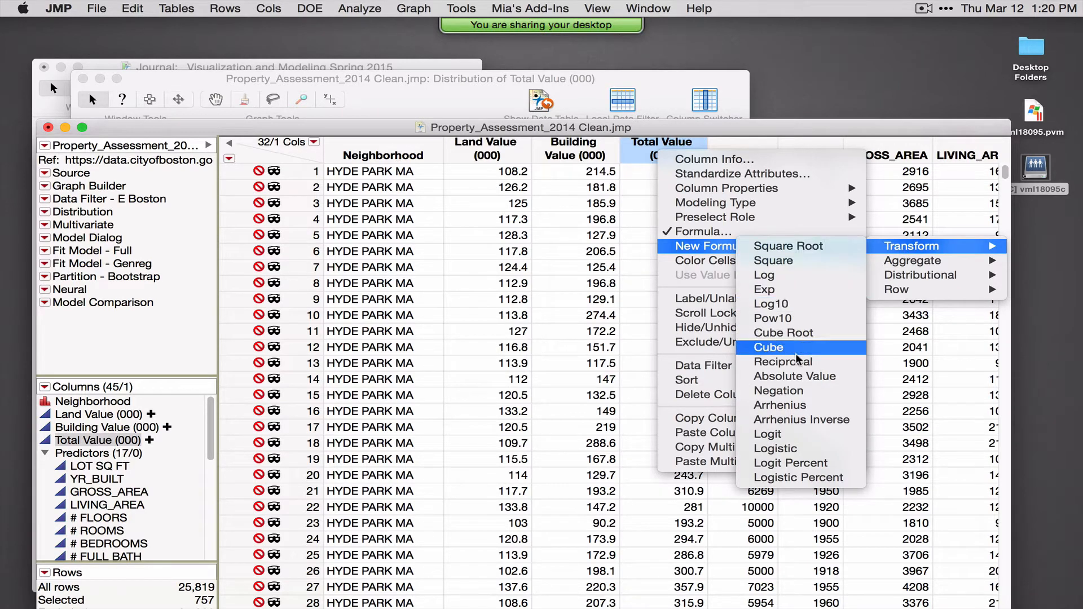
{"action": "left_click", "coordinate": [802, 282]}
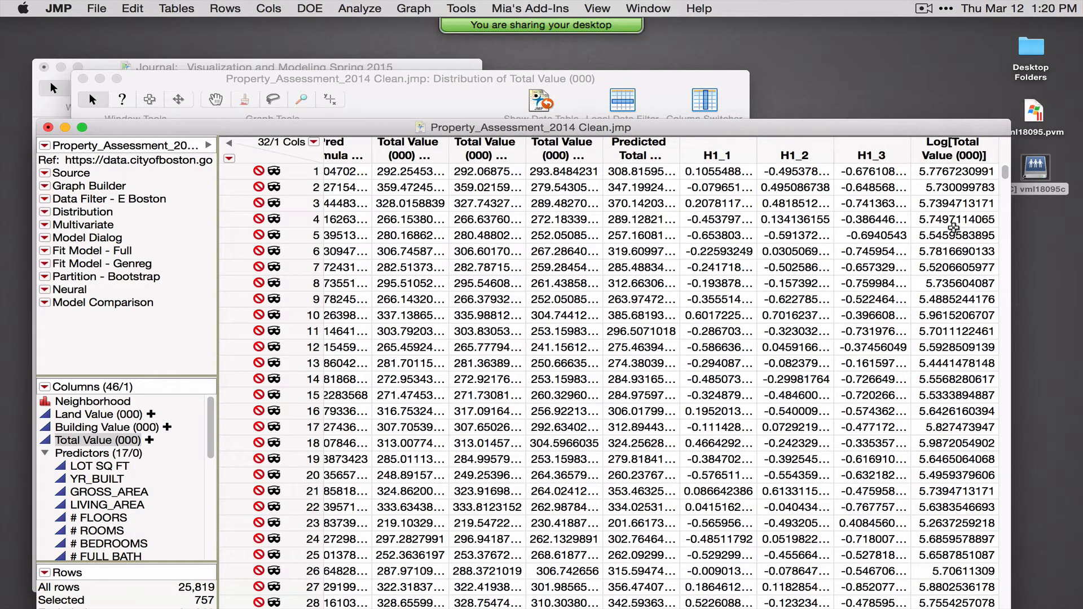
Examine the formula of the Log[Total Value (000)] column and the available Transcendental functions, leaving the formula editor without changes.
{"action": "right_click", "coordinate": [945, 150]}
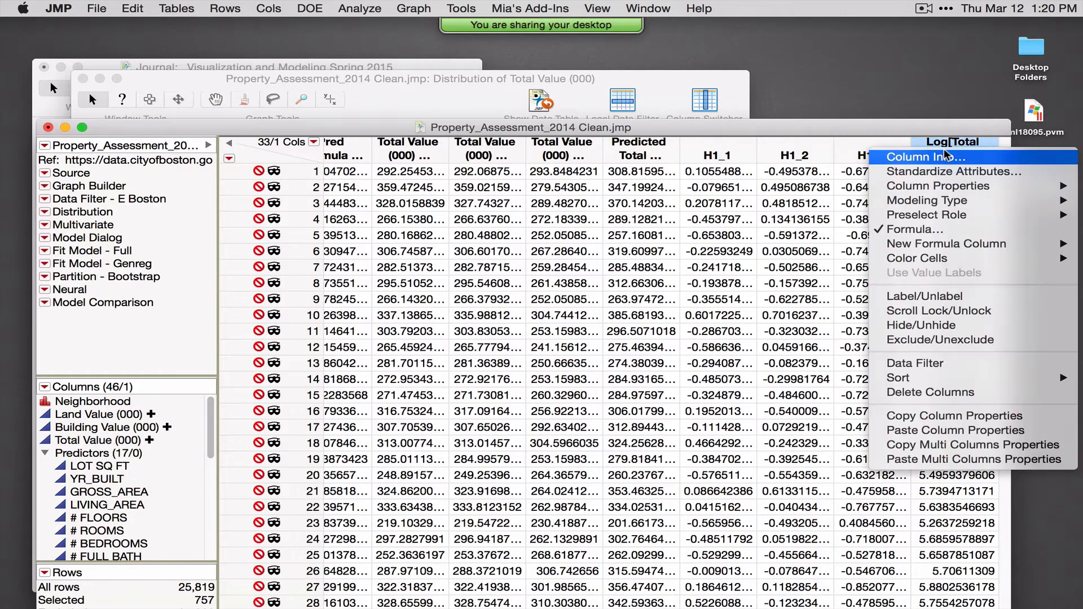
{"action": "left_click", "coordinate": [913, 230]}
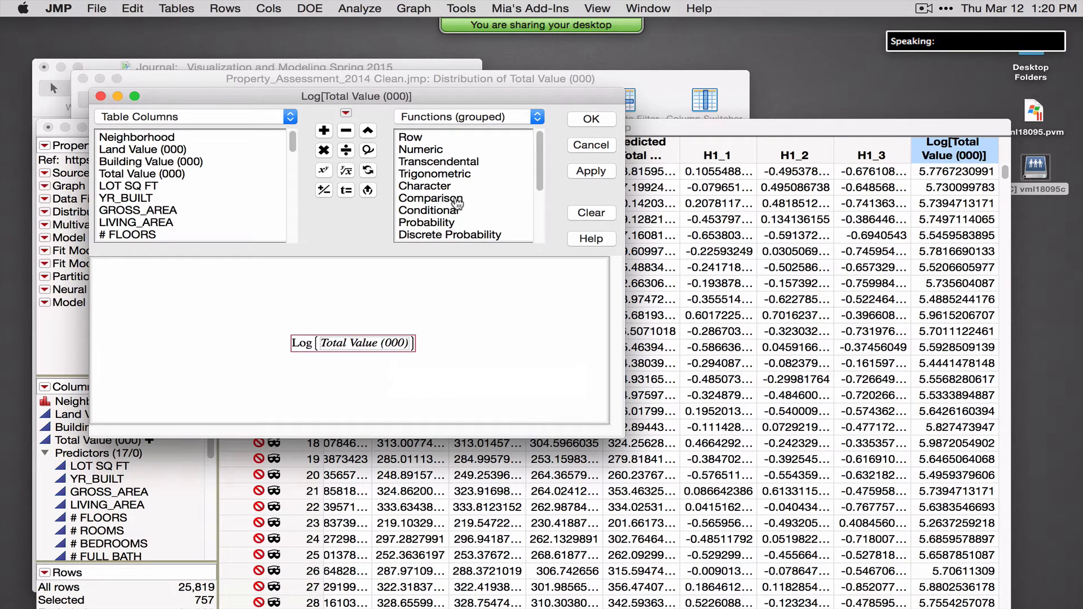
{"action": "left_click", "coordinate": [422, 162]}
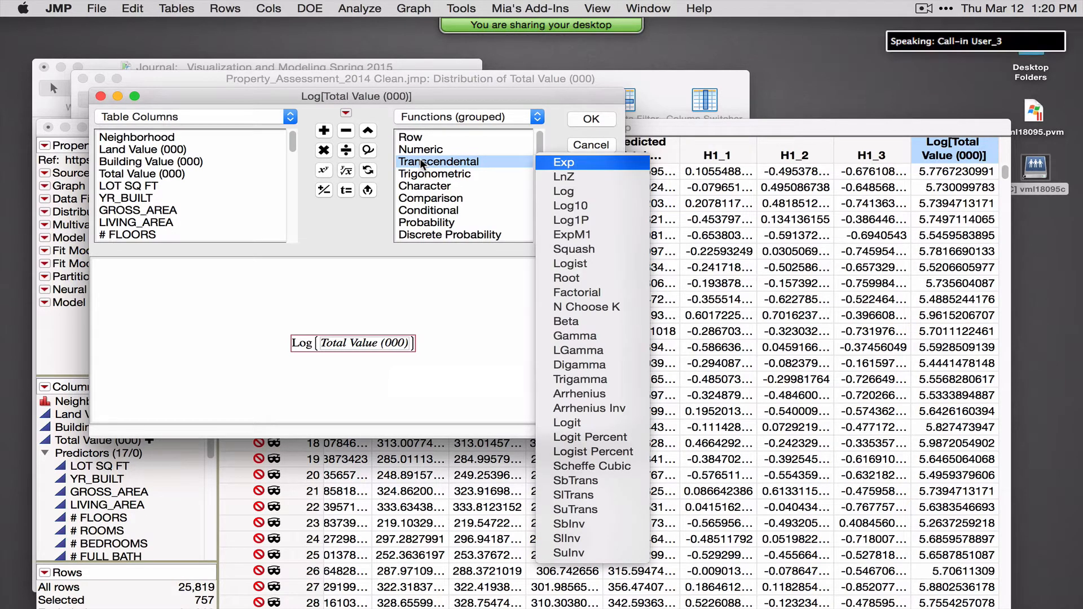
{"action": "left_click", "coordinate": [345, 285]}
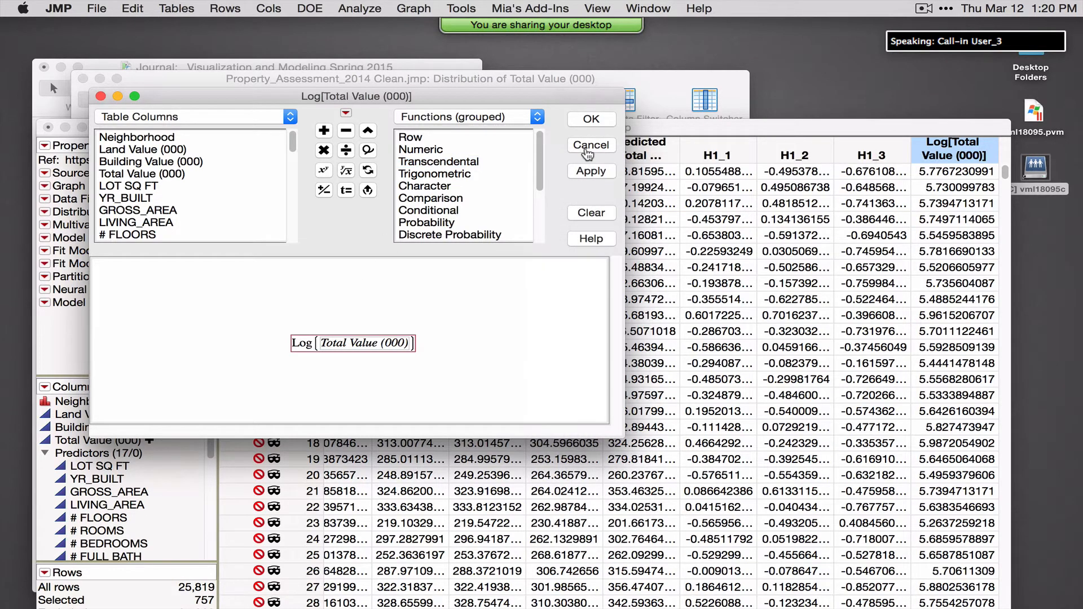
{"action": "left_click", "coordinate": [589, 148]}
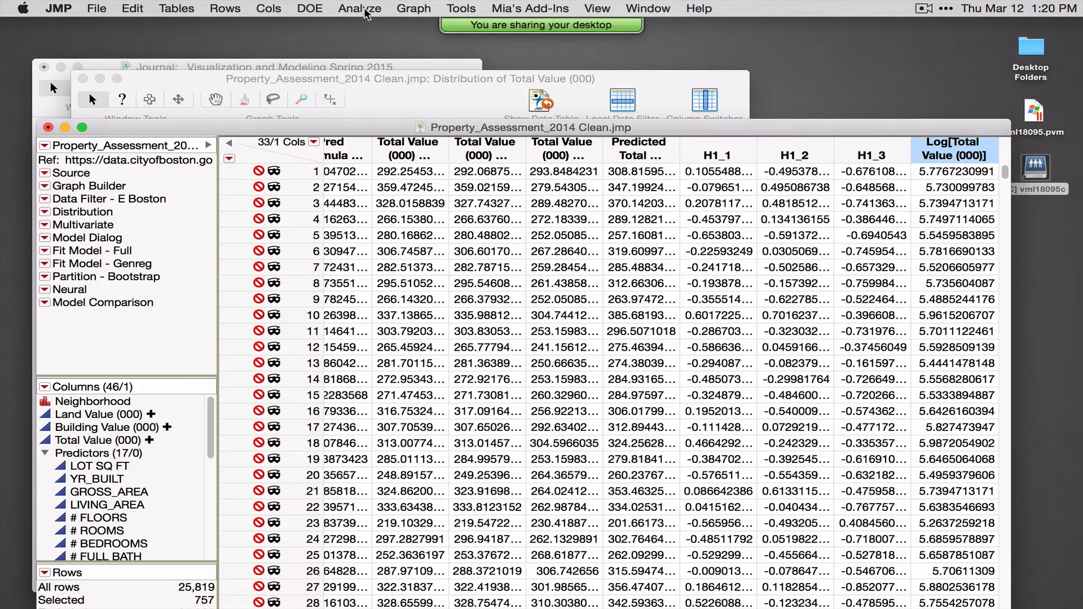
Start Graph Builder on the property table and plot Total Value (000) on the vertical axis as a histogram.
{"action": "left_click", "coordinate": [409, 10]}
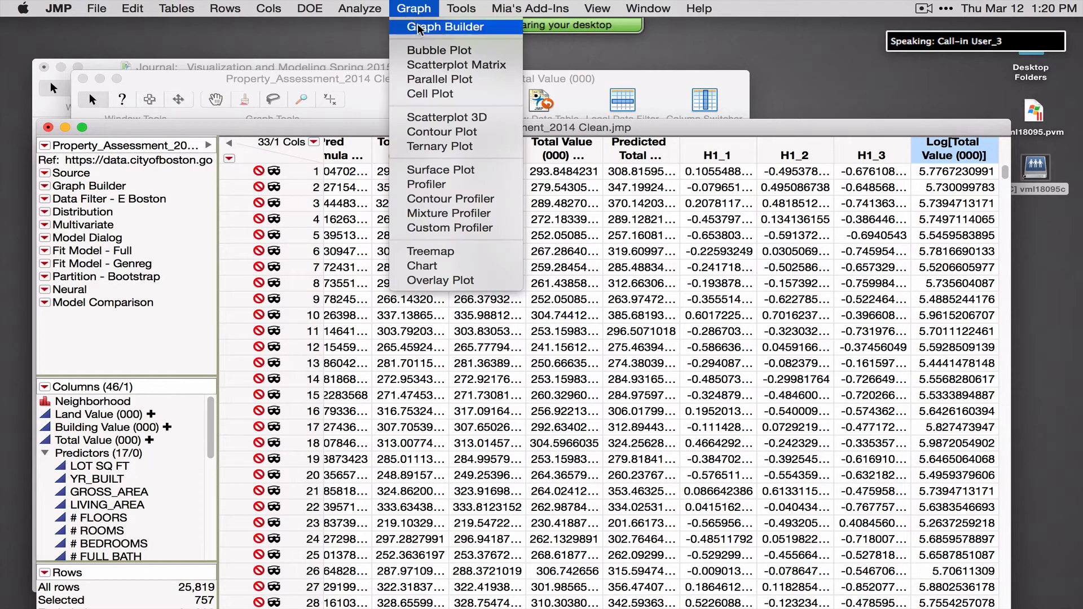
{"action": "left_click", "coordinate": [420, 28]}
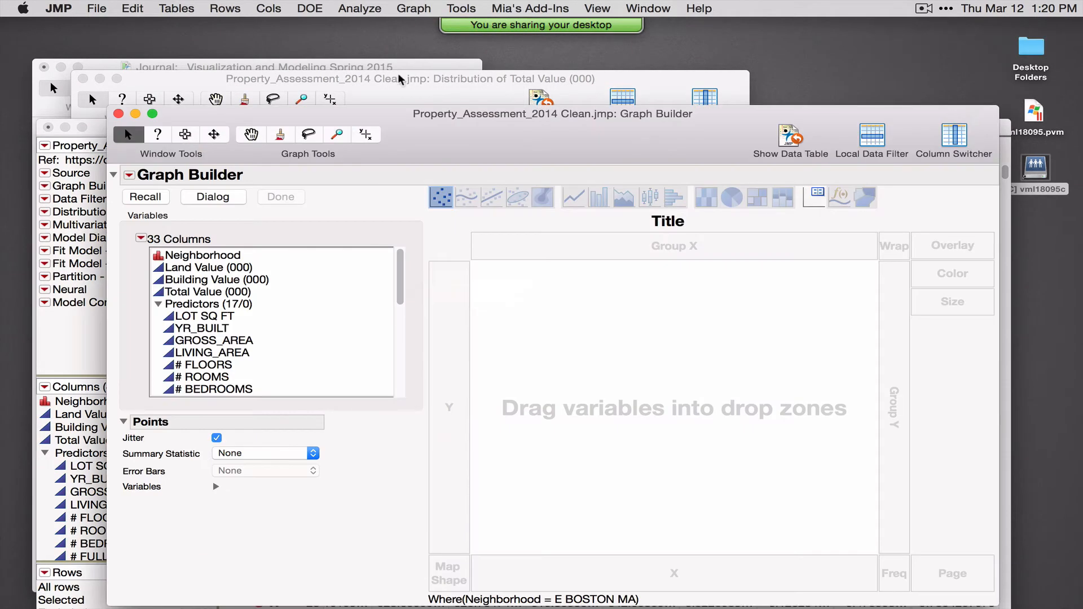
{"action": "left_click_drag", "start_coordinate": [204, 292], "coordinate": [452, 348]}
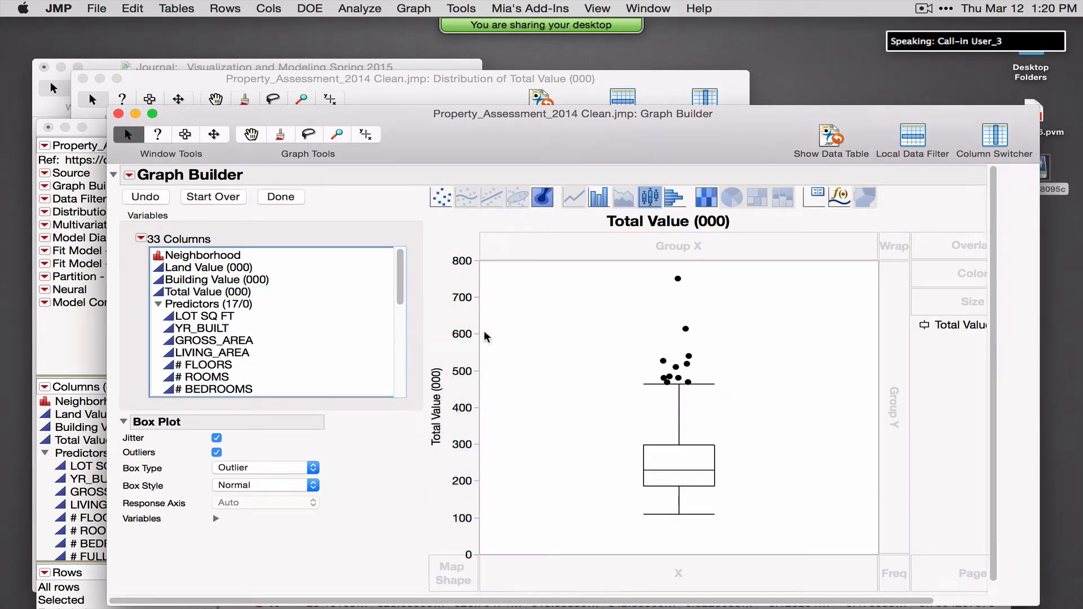
{"action": "left_click", "coordinate": [669, 201]}
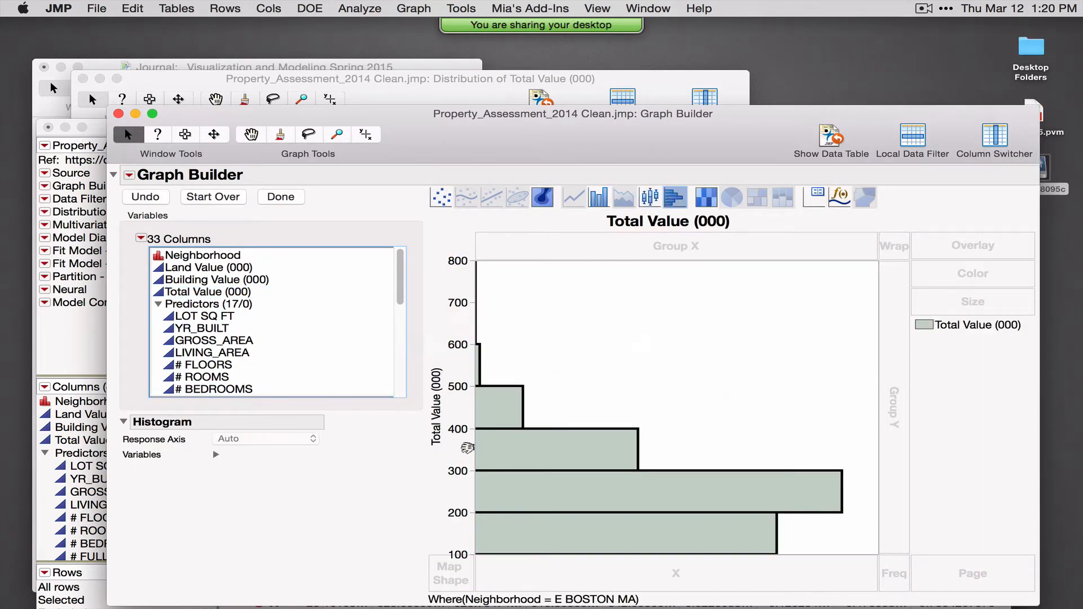
Move Total Value (000) to the horizontal axis, show it as a histogram and narrow its bins with the grabber tool.
{"action": "left_click_drag", "start_coordinate": [435, 420], "coordinate": [651, 575]}
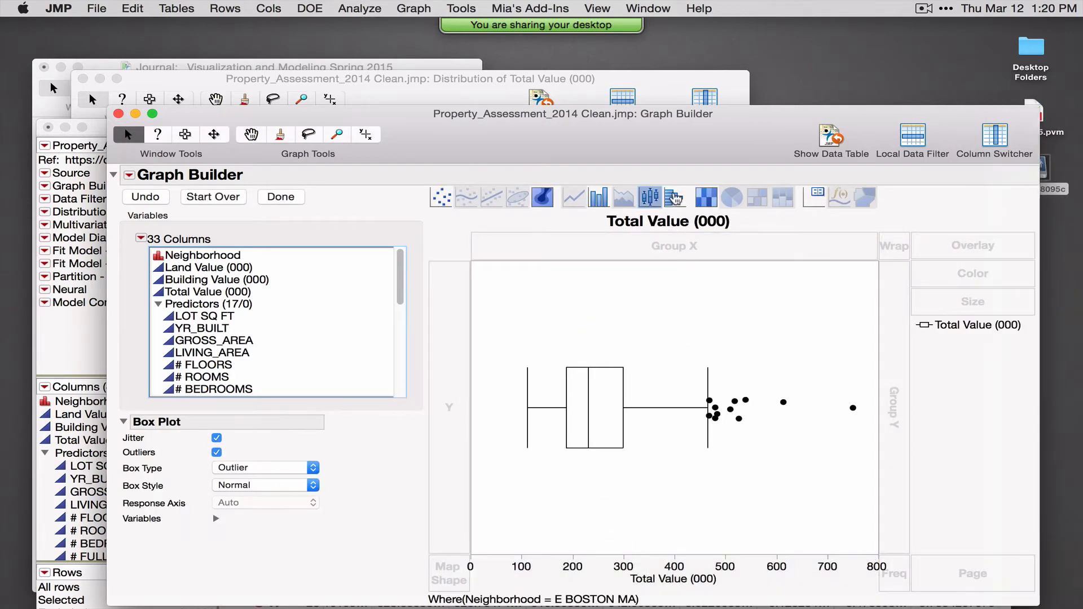
{"action": "left_click", "coordinate": [675, 197]}
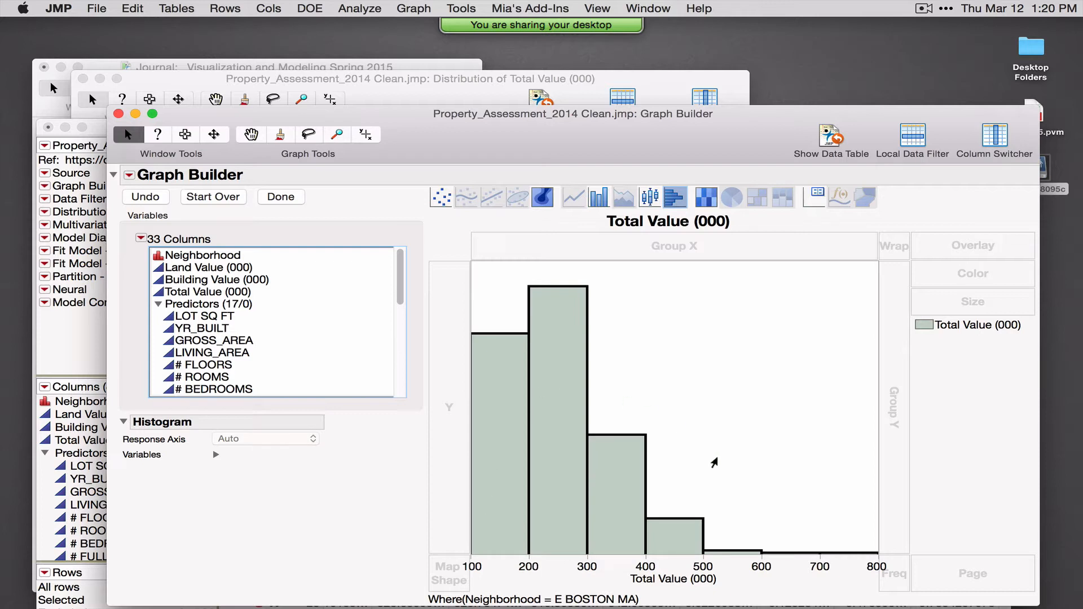
{"action": "left_click", "coordinate": [252, 134]}
{"action": "left_click_drag", "start_coordinate": [683, 392], "coordinate": [668, 347]}
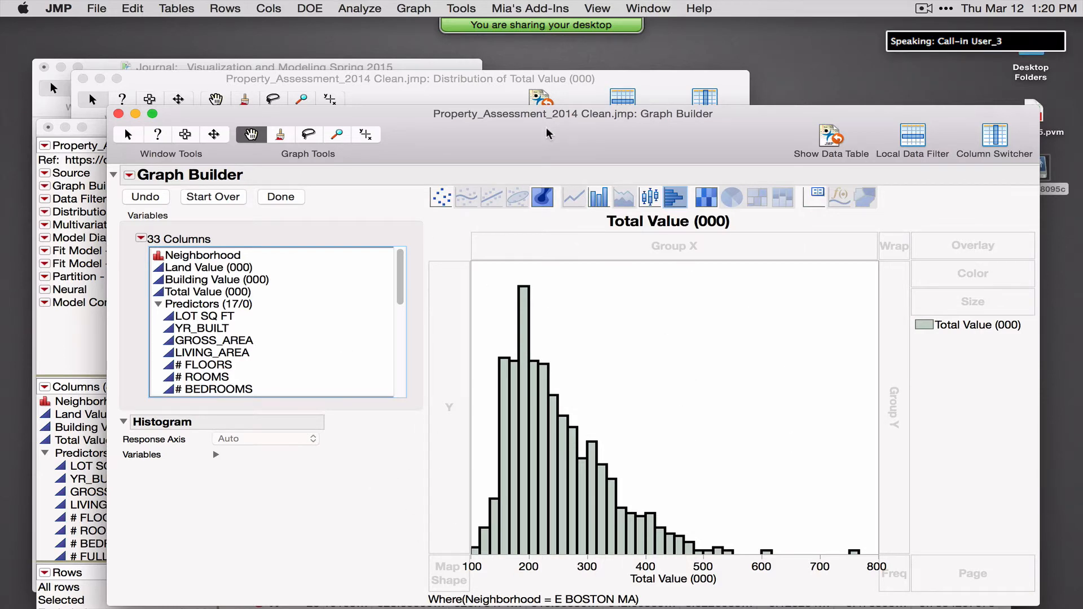
{"action": "left_click_drag", "start_coordinate": [548, 131], "coordinate": [525, 88]}
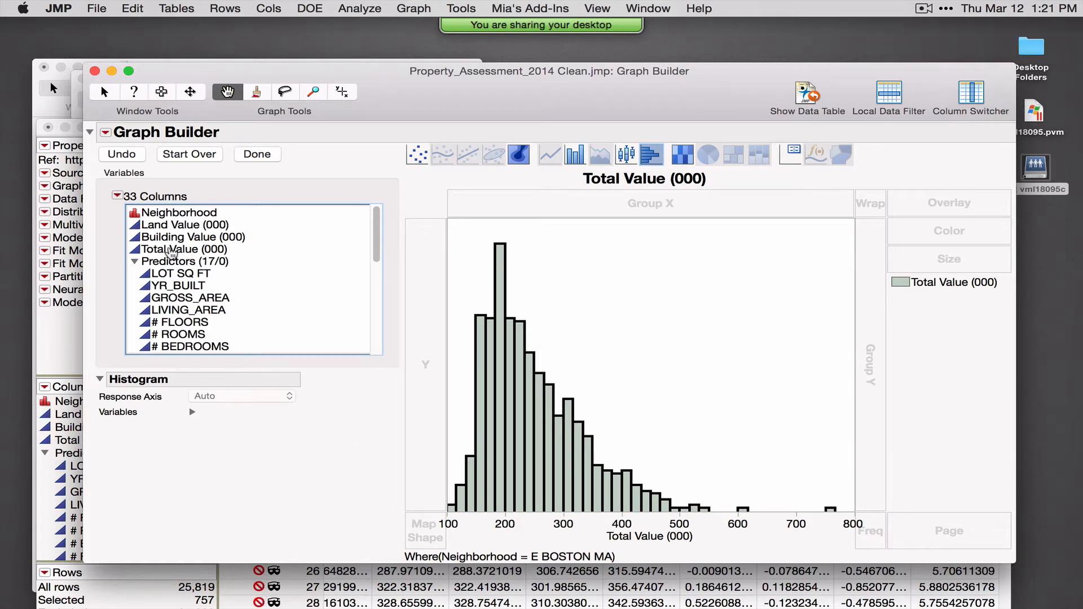
Apply a Log transform to Total Value (000) within Graph Builder and plot Log[Total Value (000)] on the horizontal axis as a finely binned histogram.
{"action": "right_click", "coordinate": [174, 254]}
{"action": "mouse_move", "coordinate": [176, 263]}
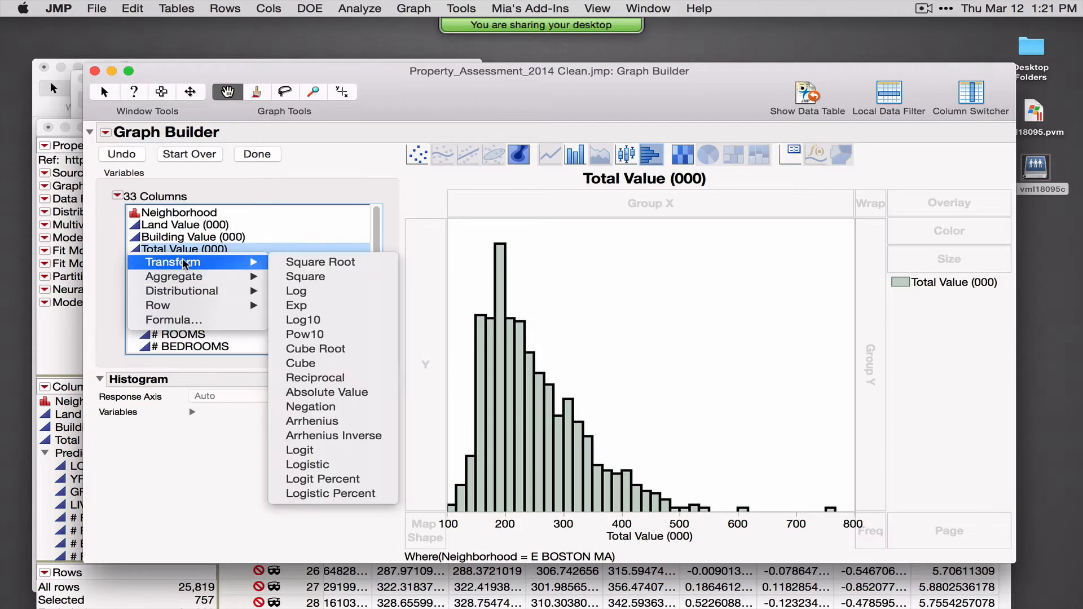
{"action": "left_click", "coordinate": [314, 293]}
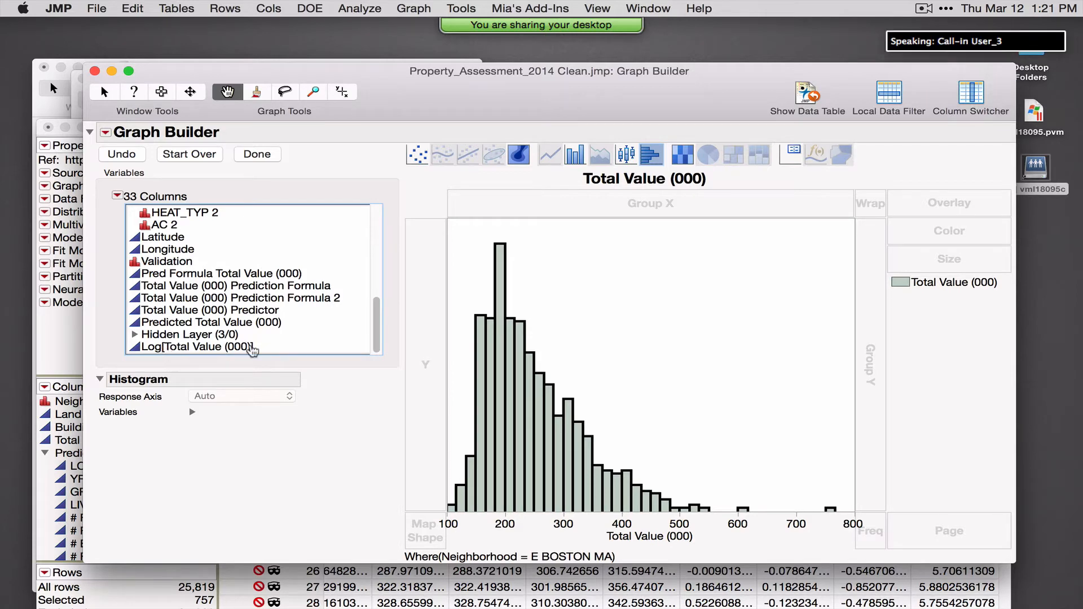
{"action": "left_click", "coordinate": [219, 346]}
{"action": "left_click_drag", "start_coordinate": [219, 347], "coordinate": [643, 527]}
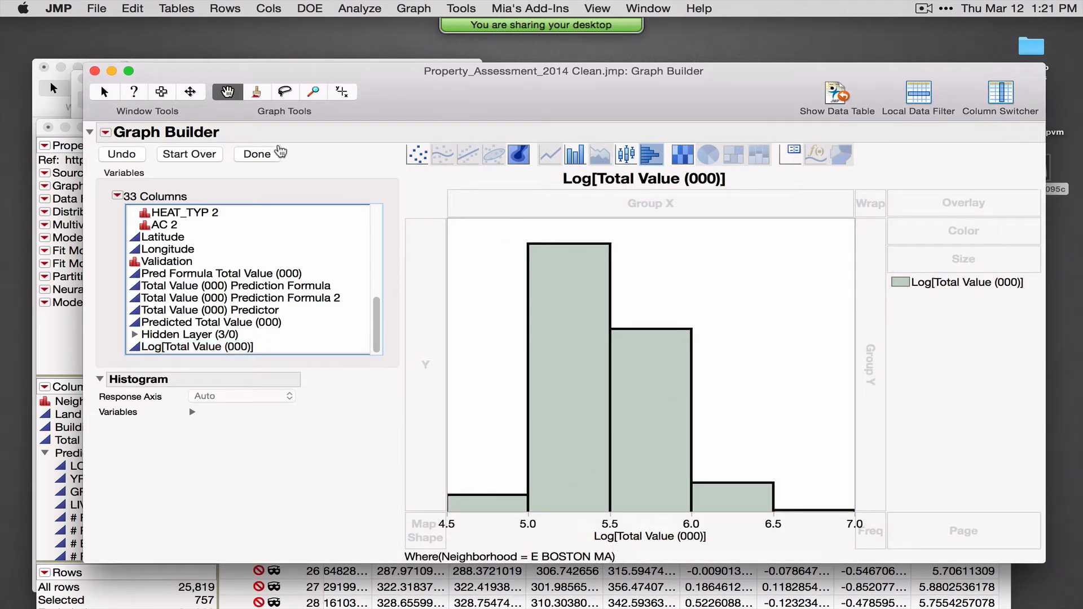
{"action": "left_click_drag", "start_coordinate": [485, 280], "coordinate": [478, 240]}
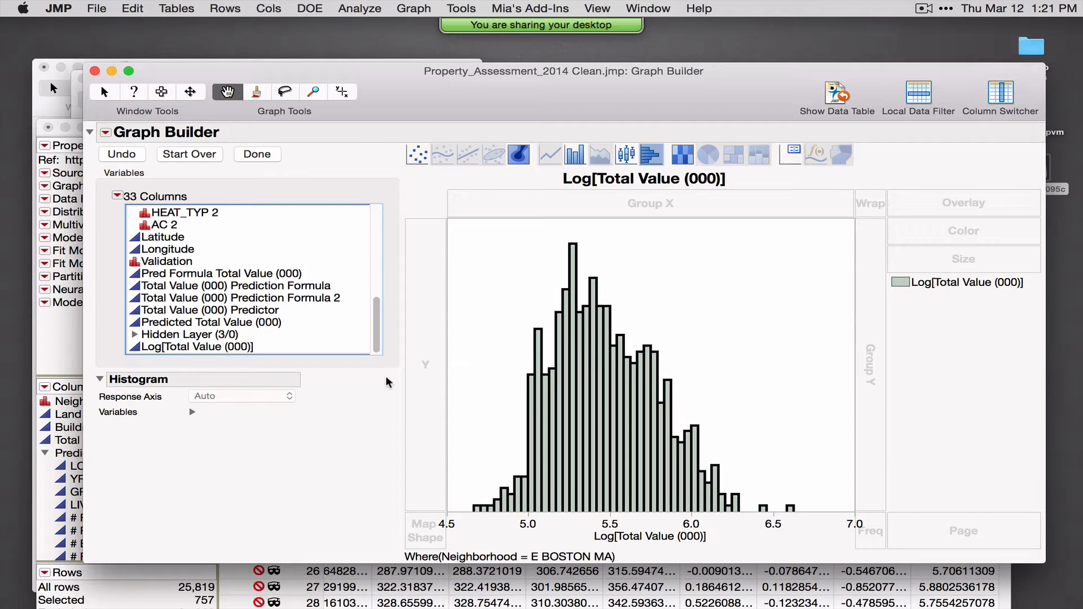
{"action": "right_click", "coordinate": [186, 347]}
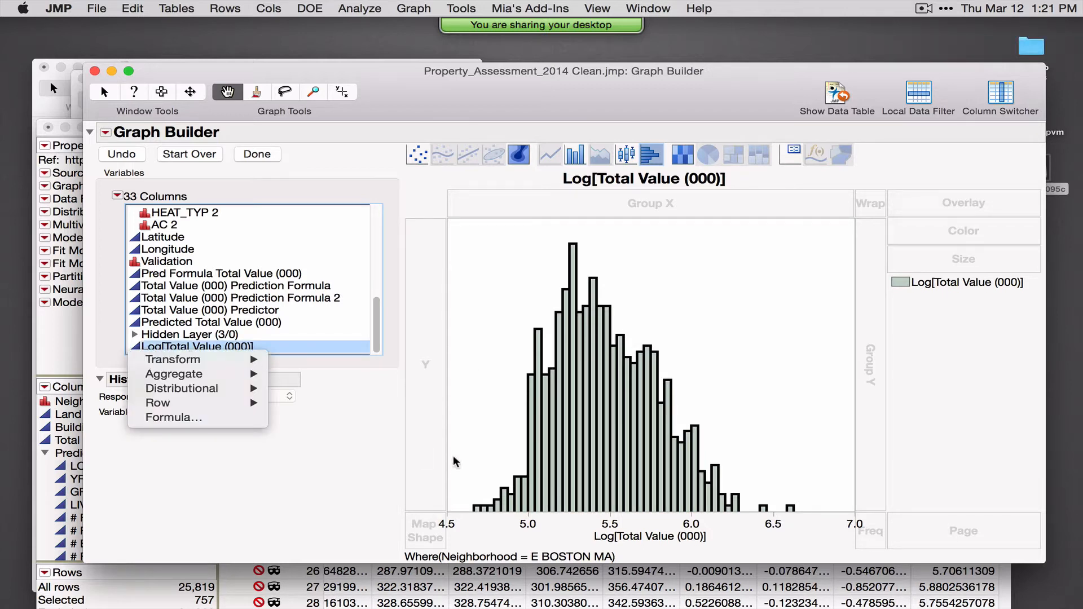
{"action": "left_click", "coordinate": [314, 441]}
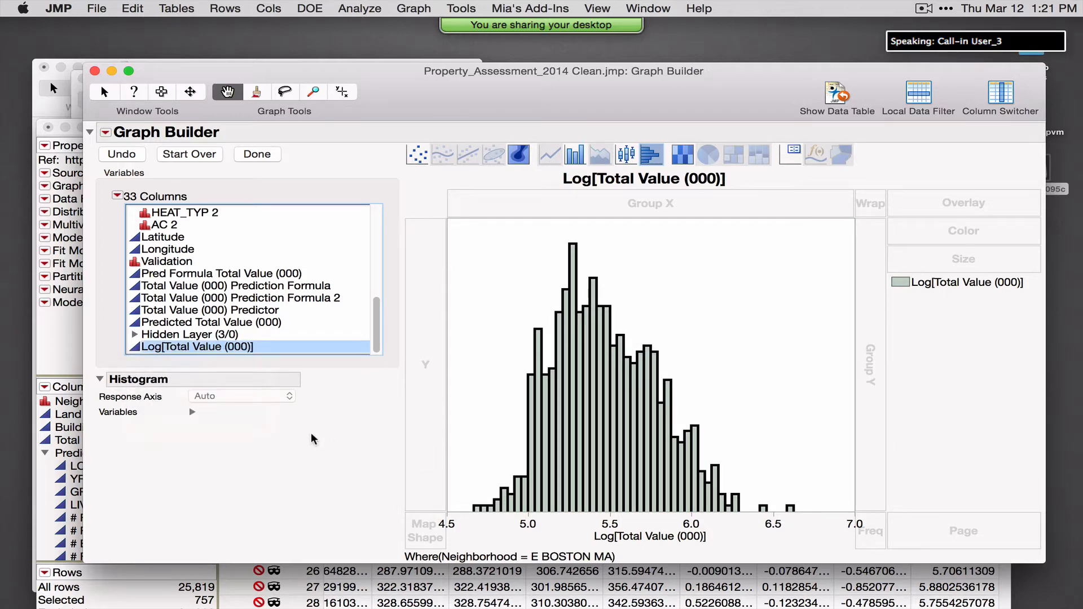
Close the Graph Builder window and the Total Value (000) Distribution report.
{"action": "left_click_drag", "start_coordinate": [556, 72], "coordinate": [522, 81]}
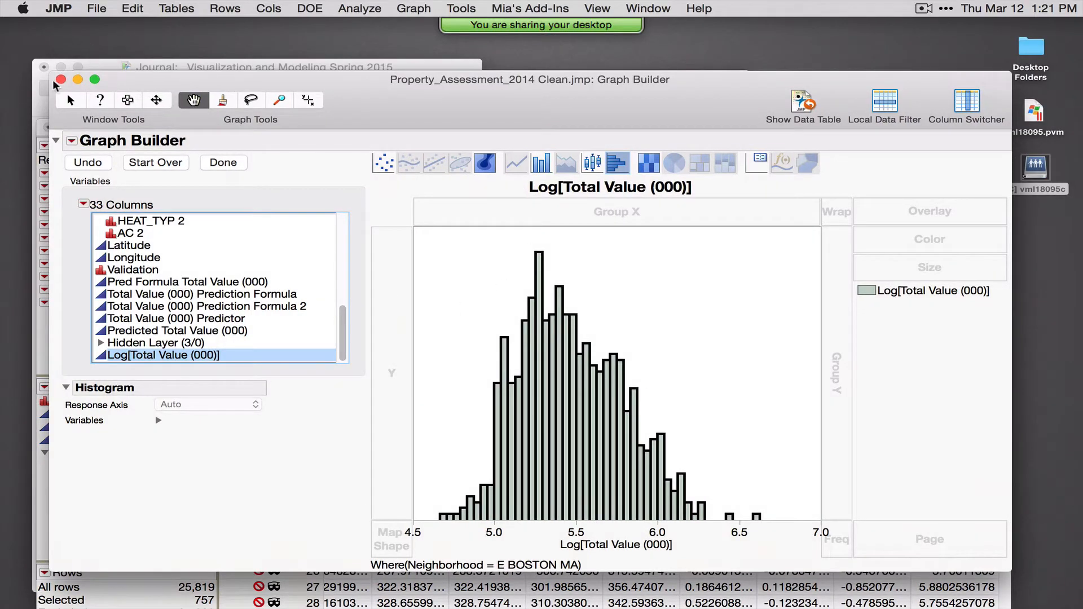
{"action": "left_click", "coordinate": [61, 79]}
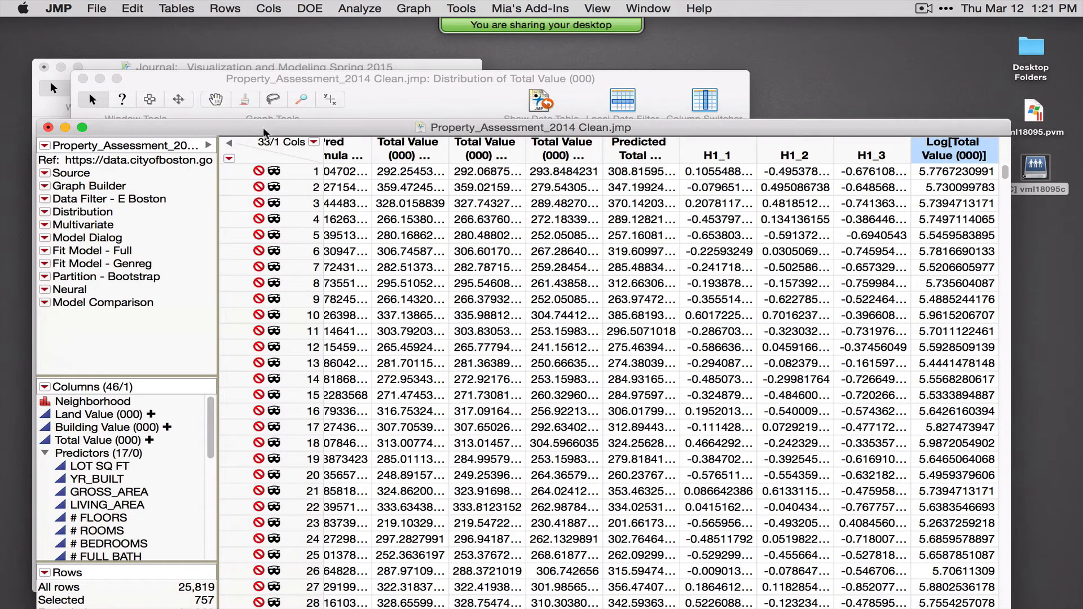
{"action": "left_click_drag", "start_coordinate": [155, 130], "coordinate": [423, 289]}
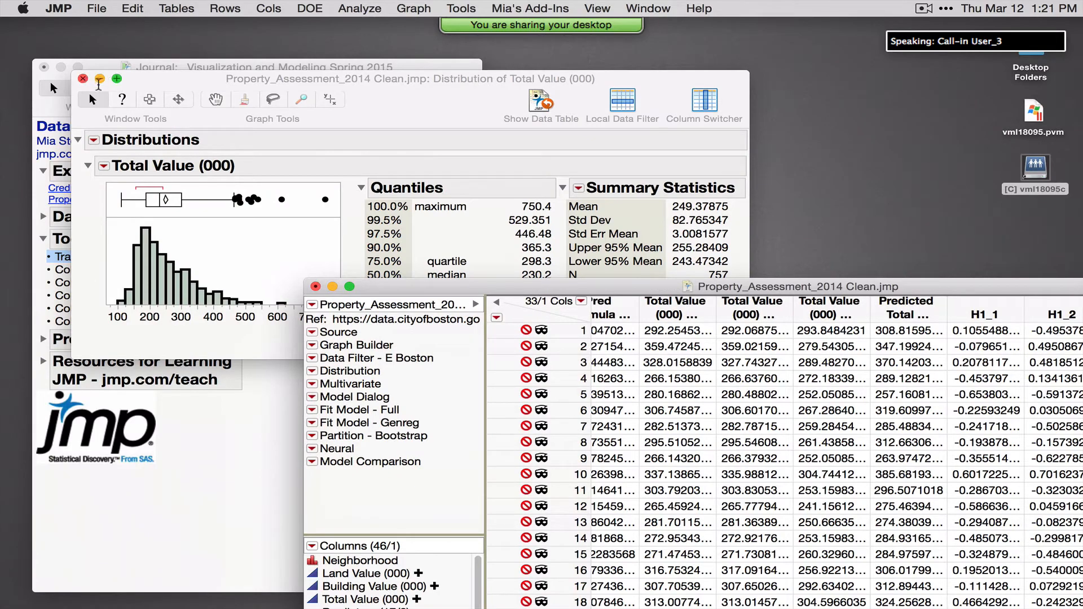
{"action": "left_click", "coordinate": [83, 79]}
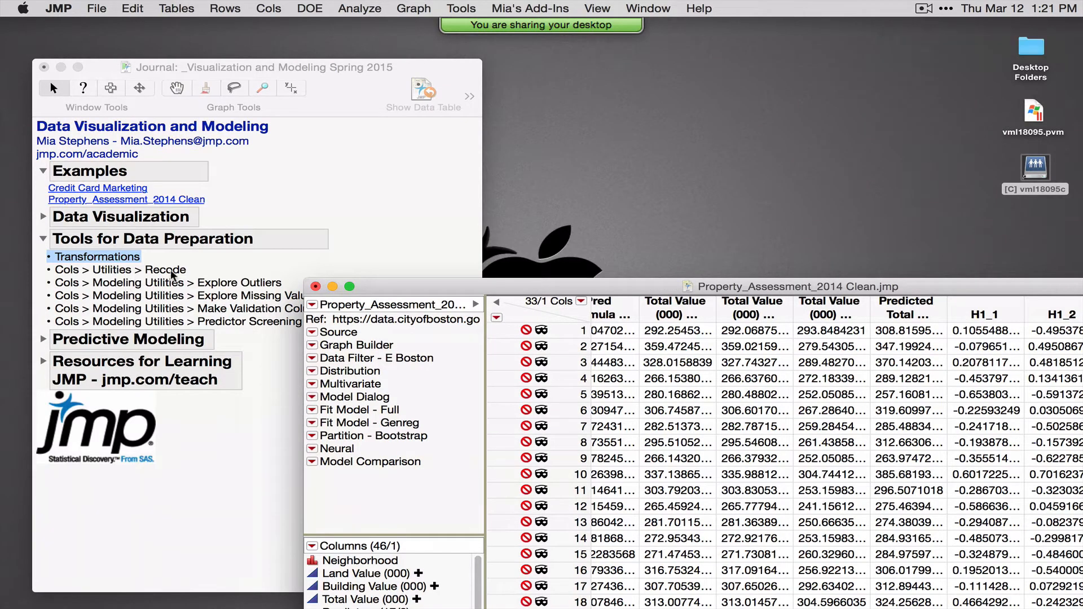
Open Recode for the table columns BLDG_STYL 2, ROOF_TYP 2, EXT_FIN 2, HEAT_TYP 2 and AC 2.
{"action": "left_click_drag", "start_coordinate": [392, 286], "coordinate": [212, 83]}
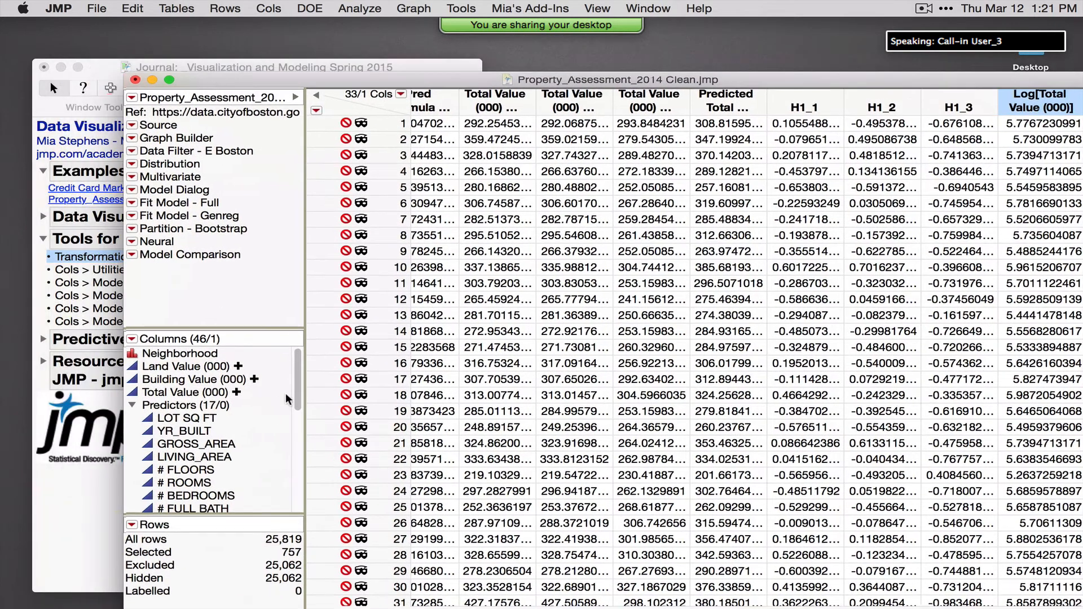
{"action": "left_click_drag", "start_coordinate": [297, 388], "coordinate": [169, 420]}
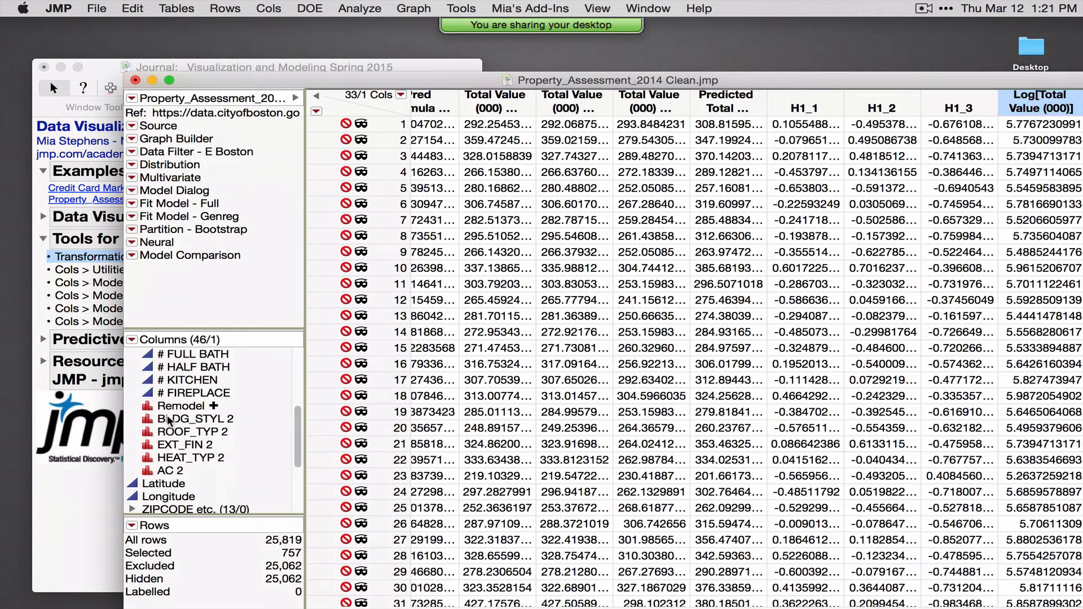
{"action": "left_click", "coordinate": [186, 423]}
{"action": "left_click", "coordinate": [191, 433]}
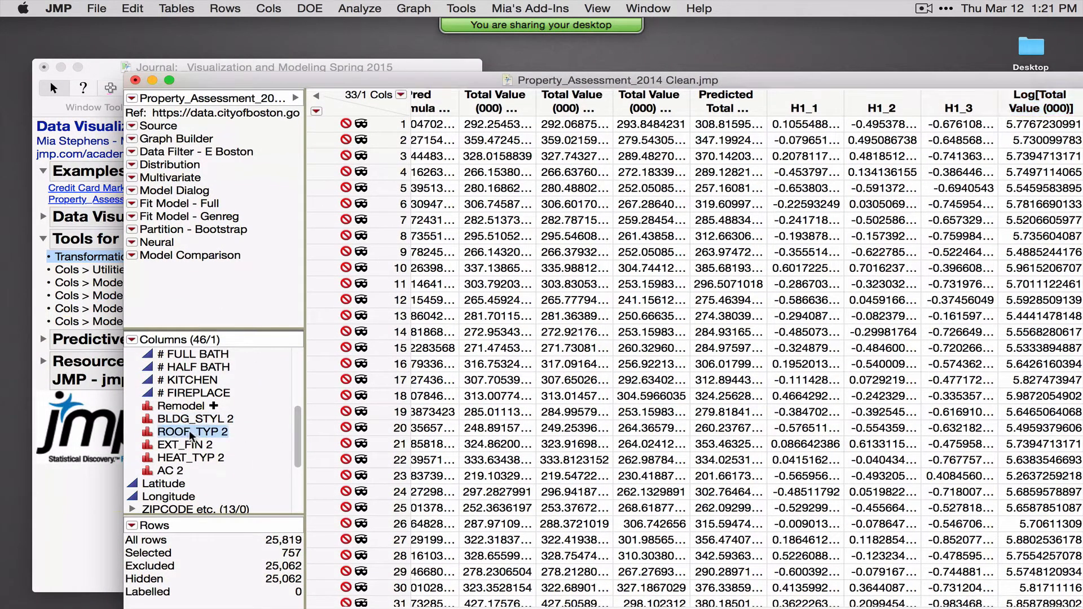
{"action": "left_click", "coordinate": [189, 446]}
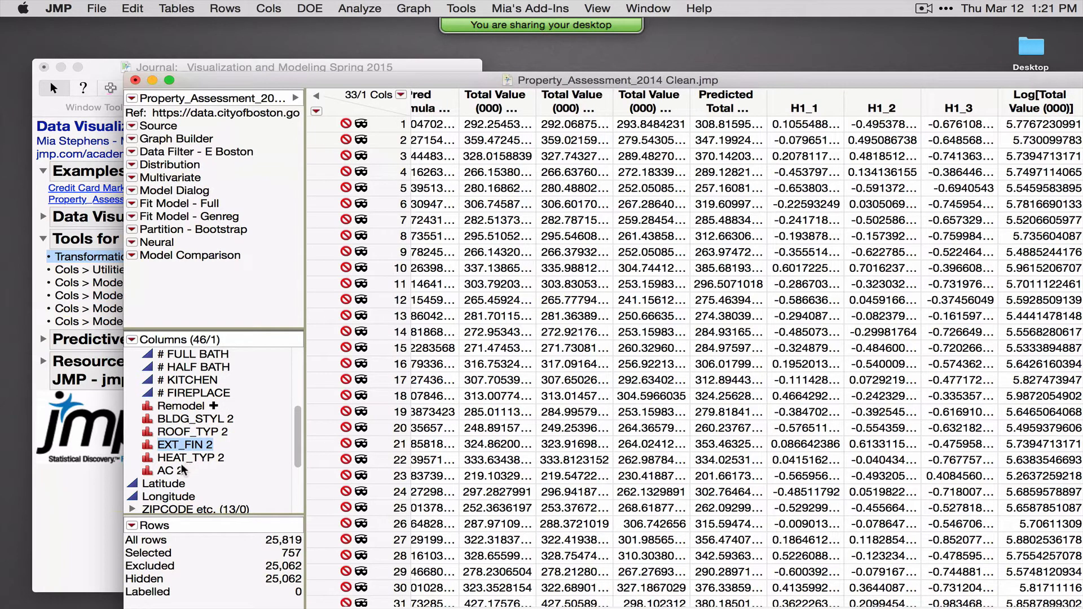
{"action": "left_click_drag", "start_coordinate": [183, 470], "coordinate": [183, 424]}
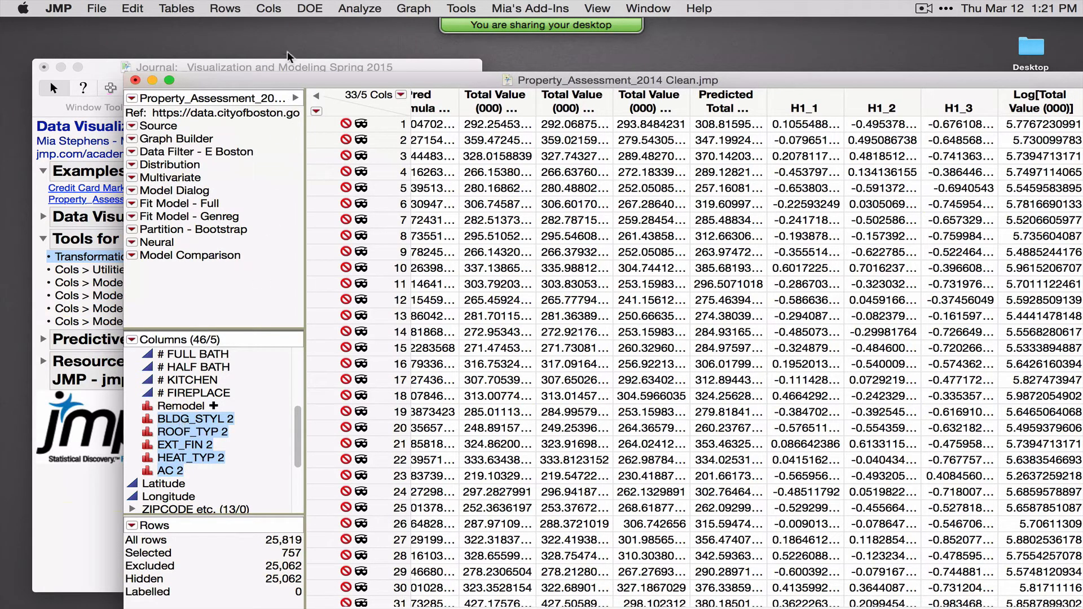
{"action": "left_click", "coordinate": [270, 9]}
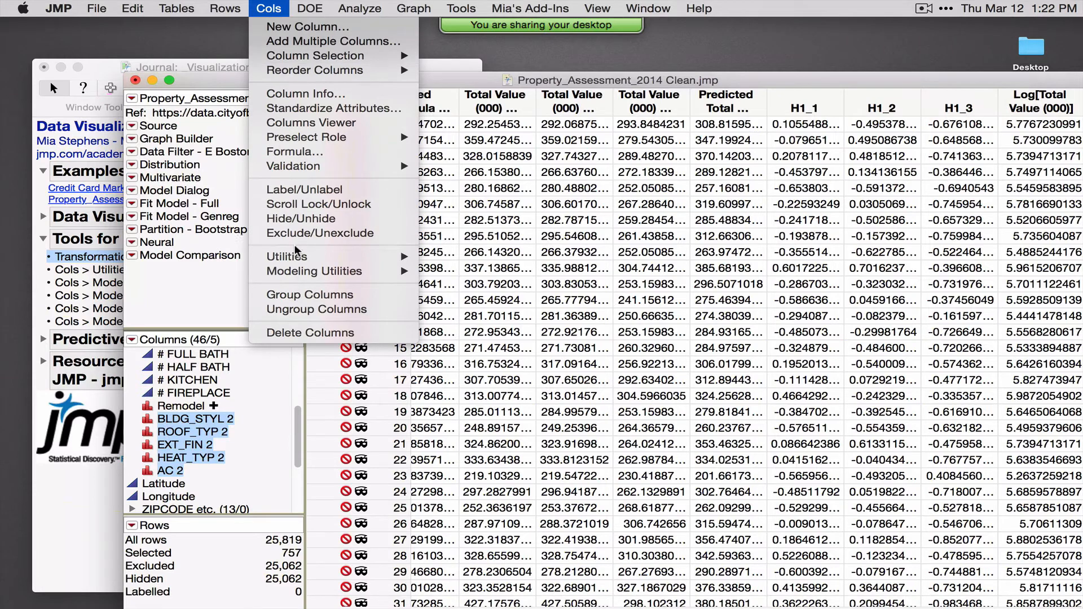
{"action": "mouse_move", "coordinate": [300, 258]}
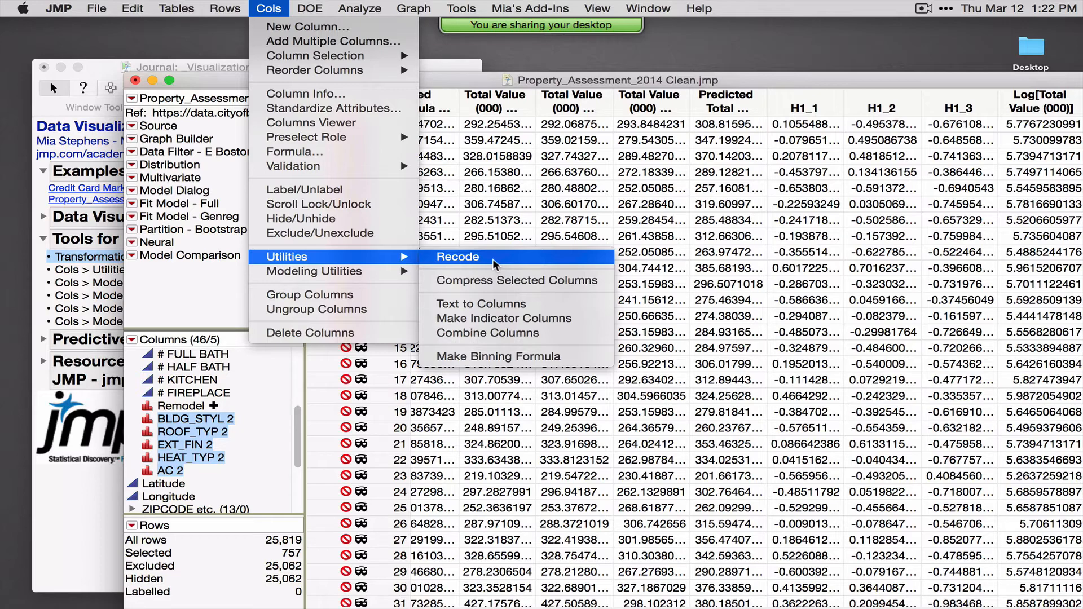
{"action": "left_click", "coordinate": [492, 259]}
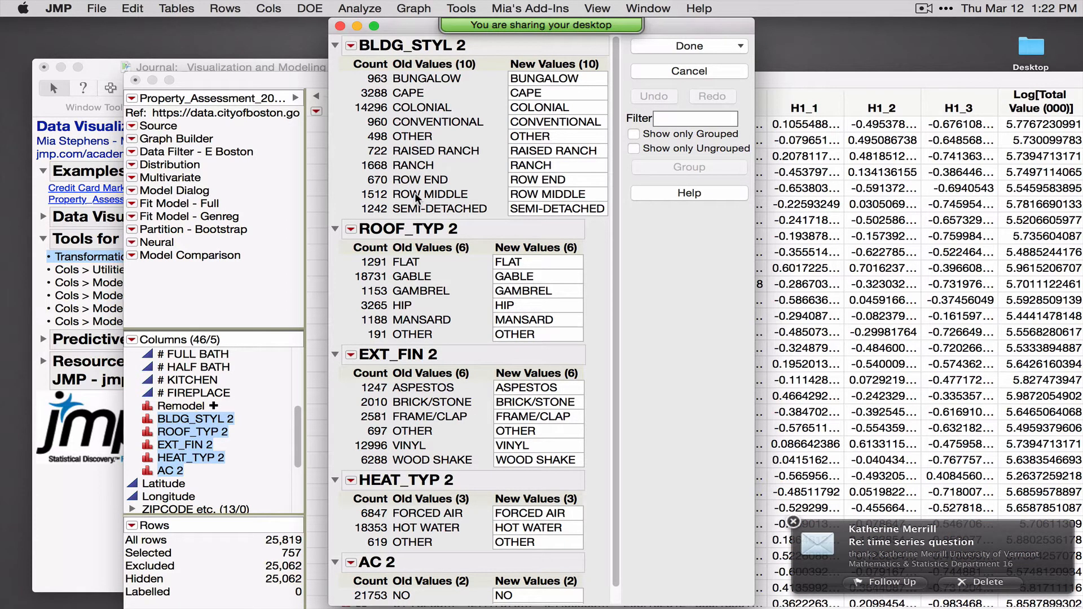
Examine the recoding options for BLDG_STYL 2 and the choices for saving recoded values, then close Recode without applying any.
{"action": "left_click", "coordinate": [351, 46]}
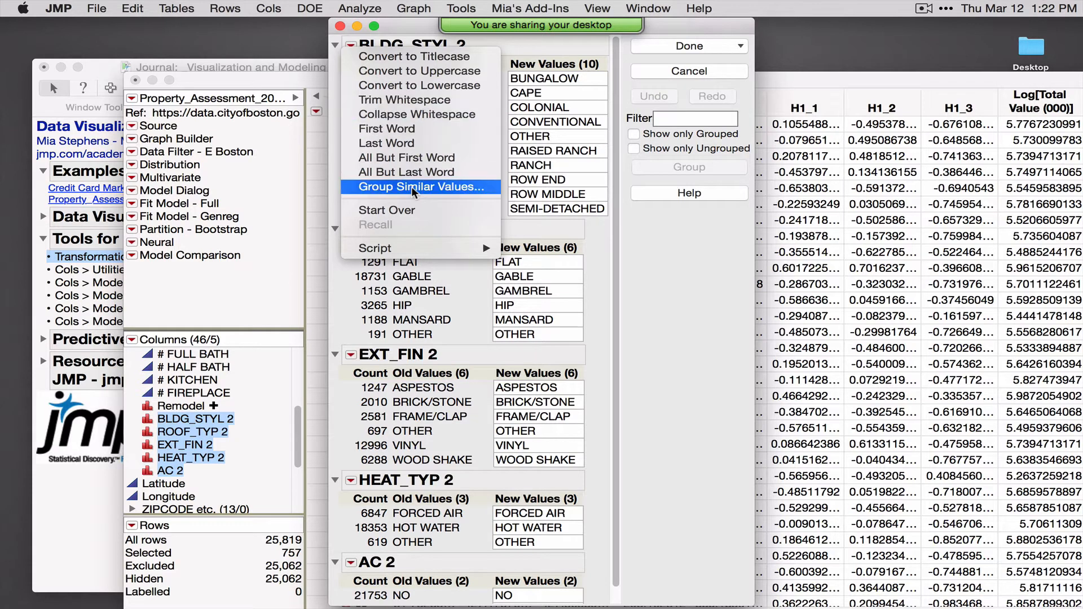
{"action": "left_click", "coordinate": [651, 297]}
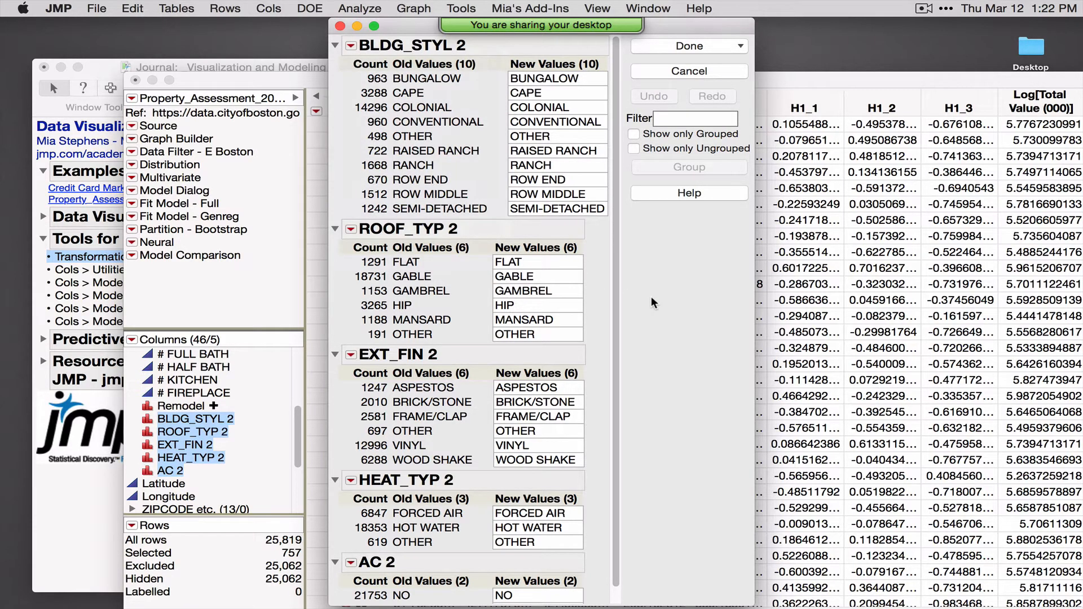
{"action": "left_click", "coordinate": [685, 45]}
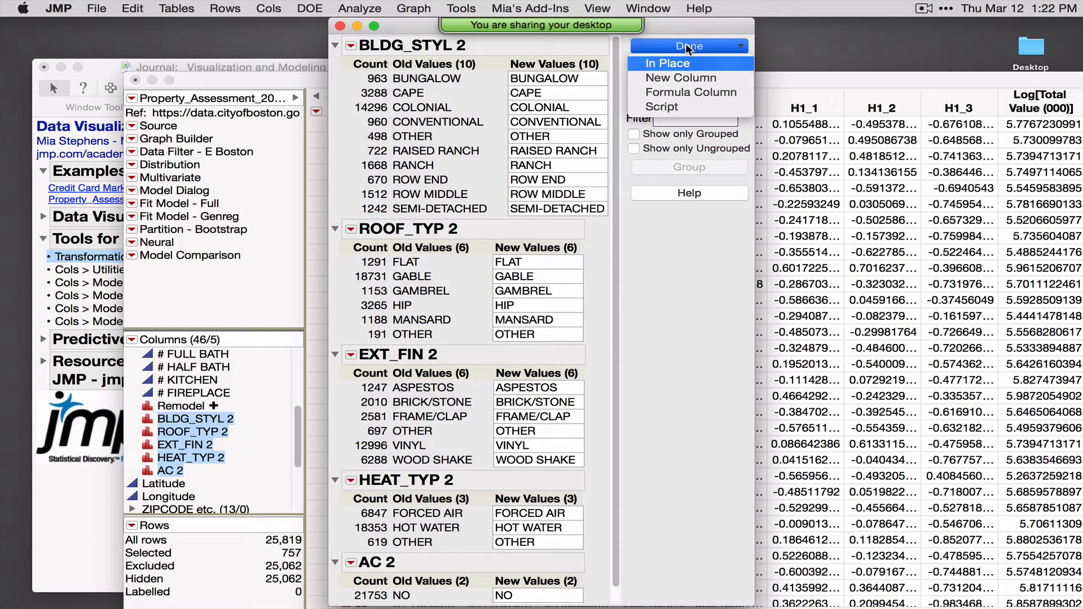
{"action": "left_click", "coordinate": [690, 91]}
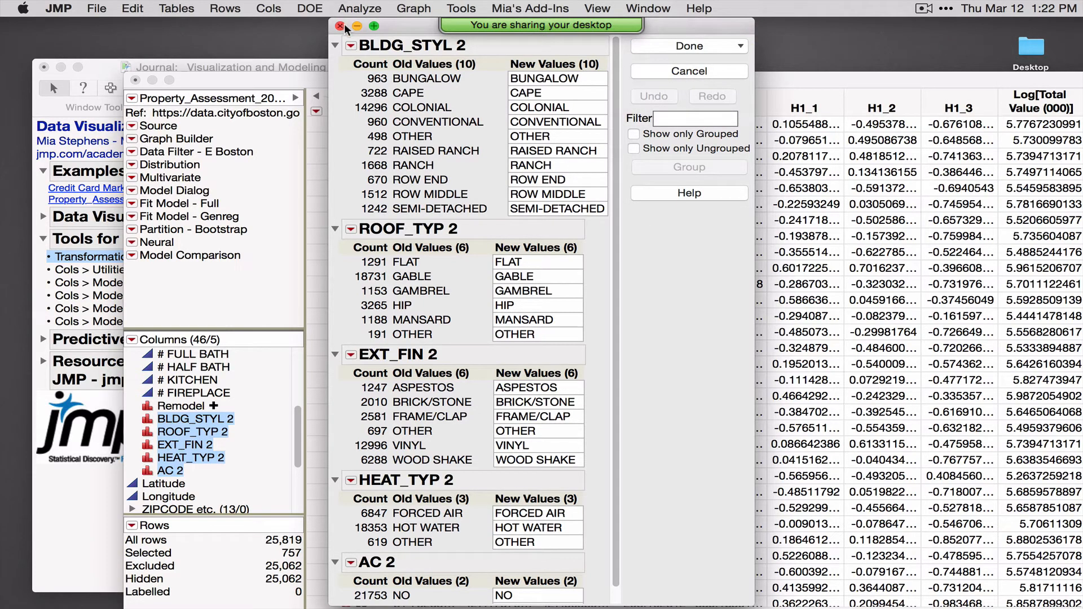
{"action": "left_click", "coordinate": [340, 26]}
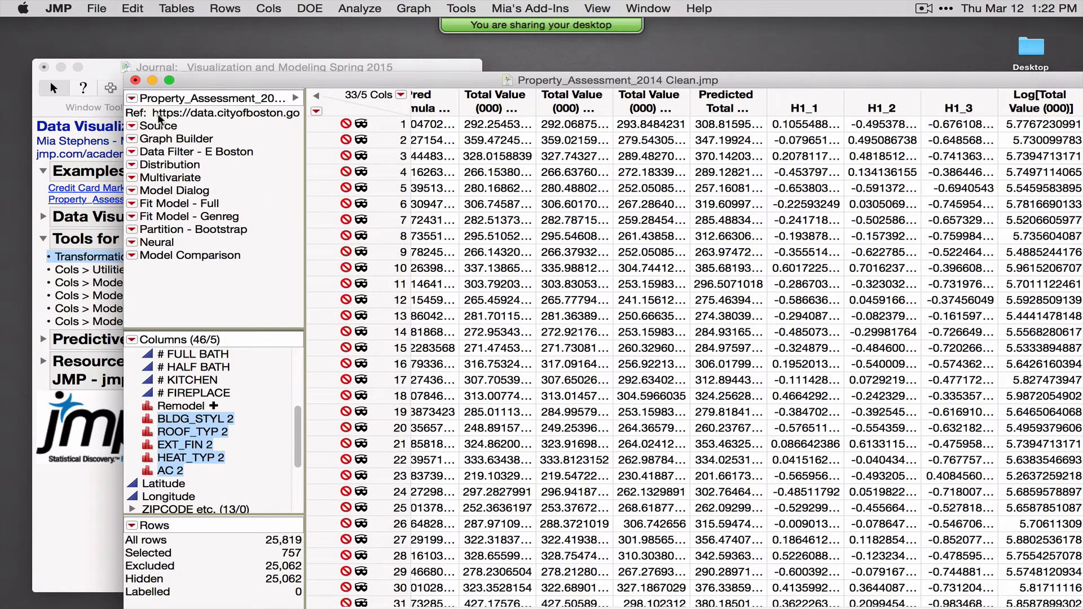
Bring the journal forward and open the Make Validation Column modeling utility for the selected columns.
{"action": "left_click", "coordinate": [87, 61]}
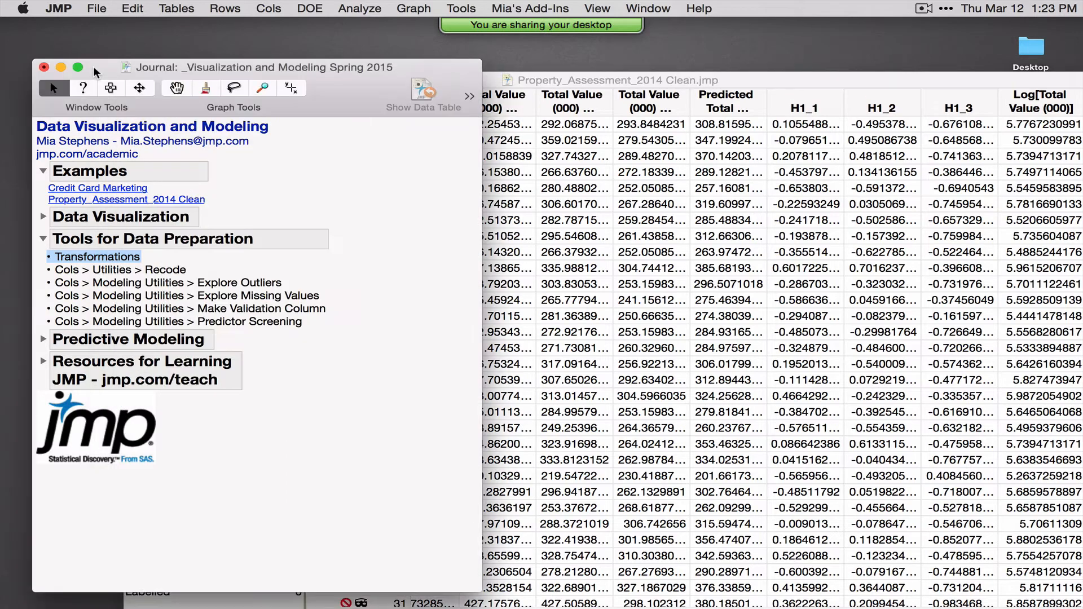
{"action": "left_click", "coordinate": [269, 9]}
{"action": "mouse_move", "coordinate": [358, 273]}
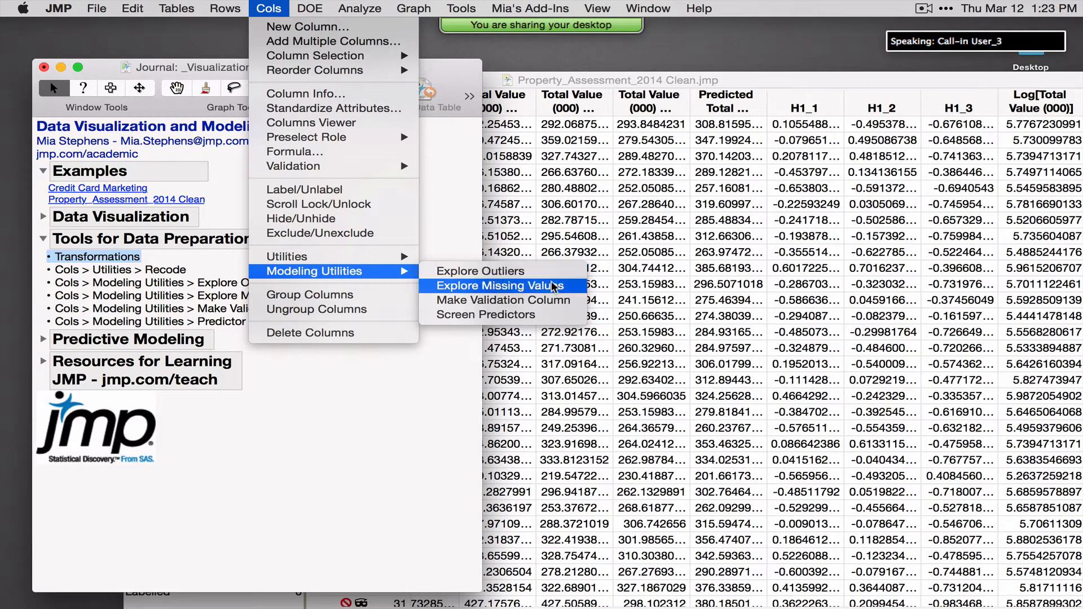
{"action": "left_click", "coordinate": [512, 301]}
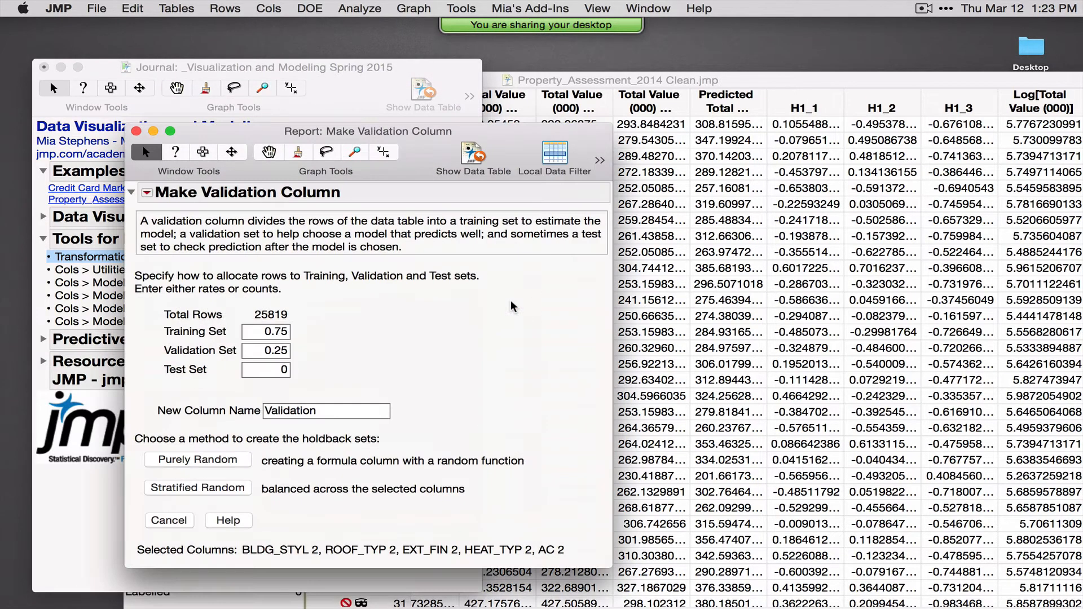
{"action": "left_click_drag", "start_coordinate": [435, 145], "coordinate": [409, 107]}
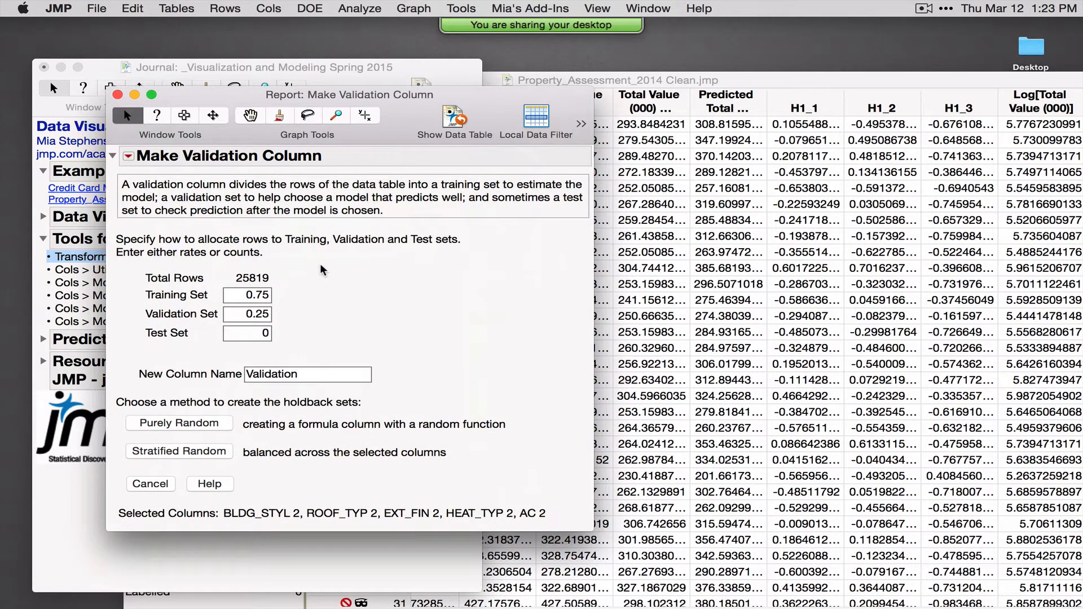
Examine the training, validation and test set allocation and the holdback methods, then cancel Make Validation Column.
{"action": "mouse_move", "coordinate": [288, 291]}
{"action": "left_mouse_down"}
{"action": "mouse_move", "coordinate": [292, 336]}
{"action": "mouse_move", "coordinate": [278, 352]}
{"action": "left_mouse_up"}
{"action": "left_click_drag", "start_coordinate": [129, 300], "coordinate": [293, 307]}
{"action": "left_click_drag", "start_coordinate": [132, 323], "coordinate": [296, 323]}
{"action": "mouse_move", "coordinate": [134, 346]}
{"action": "left_mouse_down"}
{"action": "mouse_move", "coordinate": [285, 346]}
{"action": "mouse_move", "coordinate": [296, 323]}
{"action": "mouse_move", "coordinate": [213, 311]}
{"action": "mouse_move", "coordinate": [136, 325]}
{"action": "mouse_move", "coordinate": [136, 345]}
{"action": "left_mouse_up"}
{"action": "mouse_move", "coordinate": [118, 414]}
{"action": "left_mouse_down"}
{"action": "mouse_move", "coordinate": [123, 464]}
{"action": "mouse_move", "coordinate": [242, 465]}
{"action": "mouse_move", "coordinate": [132, 467]}
{"action": "mouse_move", "coordinate": [171, 473]}
{"action": "mouse_move", "coordinate": [230, 464]}
{"action": "mouse_move", "coordinate": [133, 462]}
{"action": "left_mouse_up"}
{"action": "left_click", "coordinate": [150, 484]}
Collapse Tools for Data Preparation in the journal and expand Predictive Modeling and its Fit Model topics, with the data table moved aside.
{"action": "left_click", "coordinate": [44, 239]}
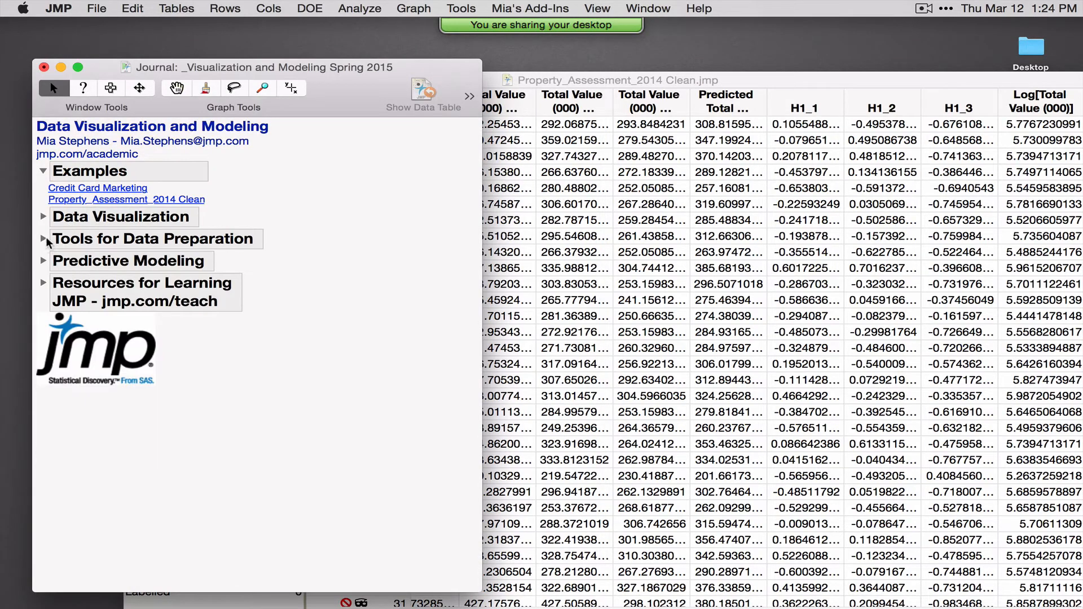
{"action": "left_click", "coordinate": [44, 262]}
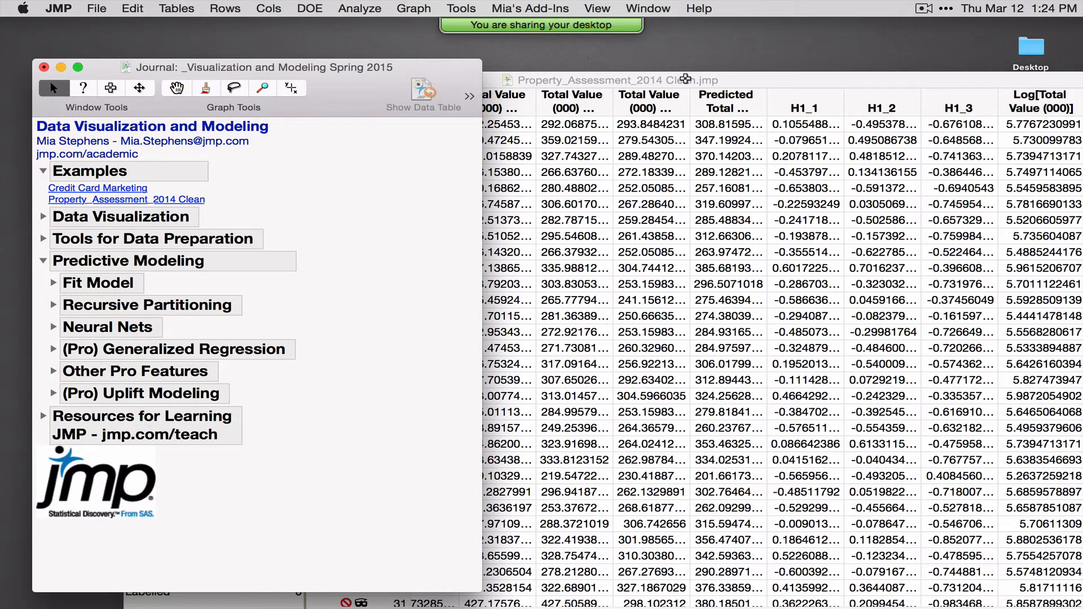
{"action": "left_click_drag", "start_coordinate": [685, 79], "coordinate": [756, 49]}
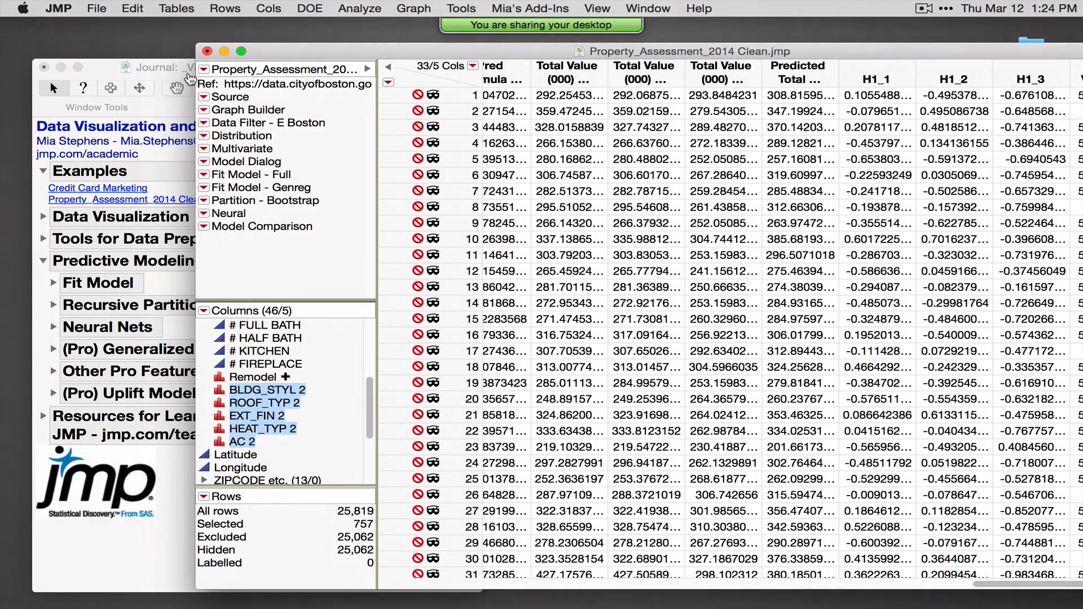
{"action": "left_click", "coordinate": [104, 67]}
{"action": "mouse_move", "coordinate": [41, 294]}
{"action": "left_mouse_down"}
{"action": "mouse_move", "coordinate": [125, 302]}
{"action": "mouse_move", "coordinate": [180, 282]}
{"action": "mouse_move", "coordinate": [130, 258]}
{"action": "mouse_move", "coordinate": [43, 271]}
{"action": "mouse_move", "coordinate": [42, 303]}
{"action": "left_mouse_up"}
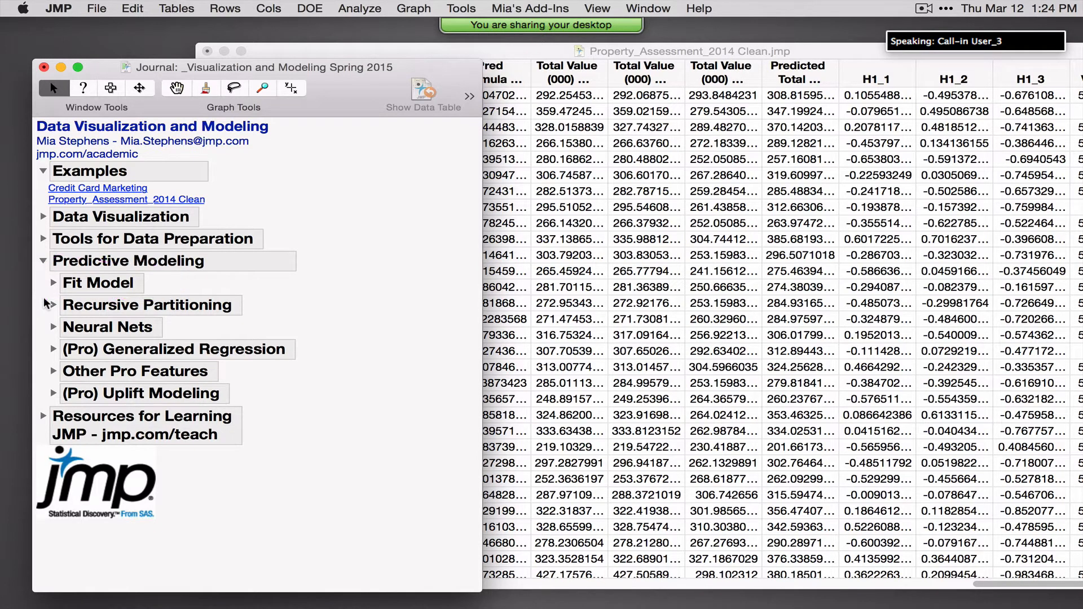
{"action": "left_click", "coordinate": [53, 282]}
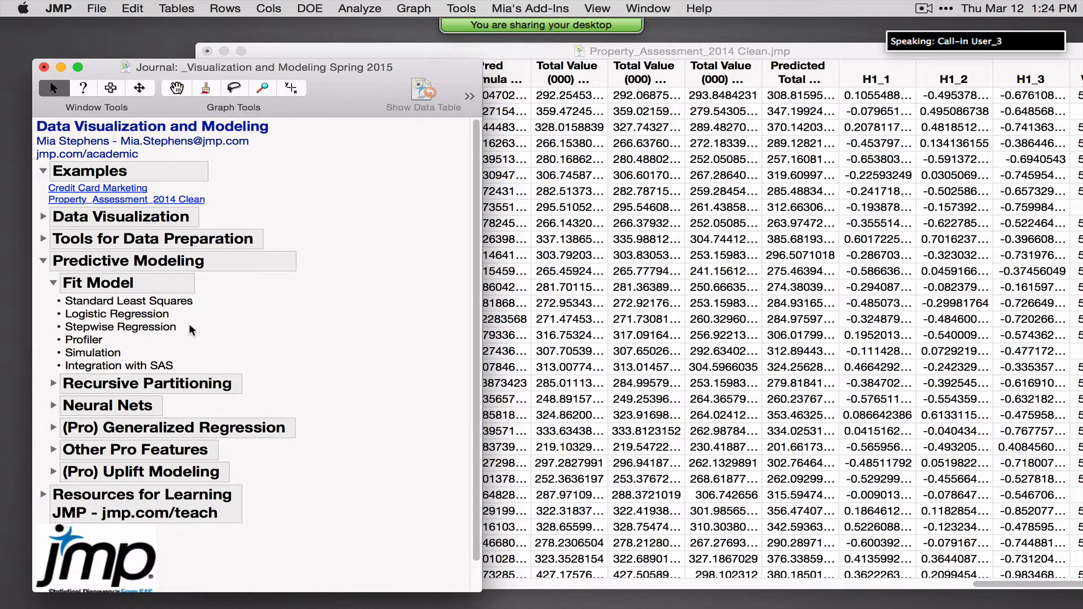
{"action": "mouse_move", "coordinate": [188, 323]}
{"action": "left_mouse_down"}
{"action": "mouse_move", "coordinate": [65, 335]}
{"action": "mouse_move", "coordinate": [53, 317]}
{"action": "mouse_move", "coordinate": [169, 318]}
{"action": "mouse_move", "coordinate": [182, 329]}
{"action": "left_mouse_up"}
{"action": "mouse_move", "coordinate": [43, 351]}
{"action": "left_mouse_down"}
{"action": "mouse_move", "coordinate": [110, 343]}
{"action": "mouse_move", "coordinate": [61, 347]}
{"action": "mouse_move", "coordinate": [117, 330]}
{"action": "mouse_move", "coordinate": [136, 370]}
{"action": "mouse_move", "coordinate": [45, 374]}
{"action": "mouse_move", "coordinate": [142, 350]}
{"action": "mouse_move", "coordinate": [165, 357]}
{"action": "left_mouse_up"}
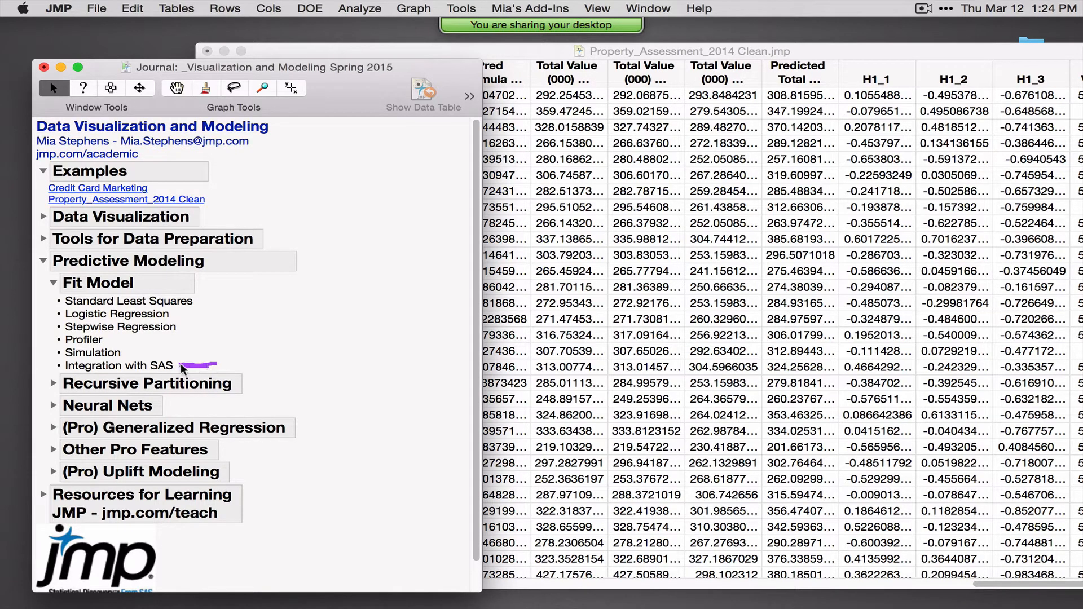
Open a Fit Model specification and assign Total Value (000) as the Y response.
{"action": "left_click", "coordinate": [375, 9]}
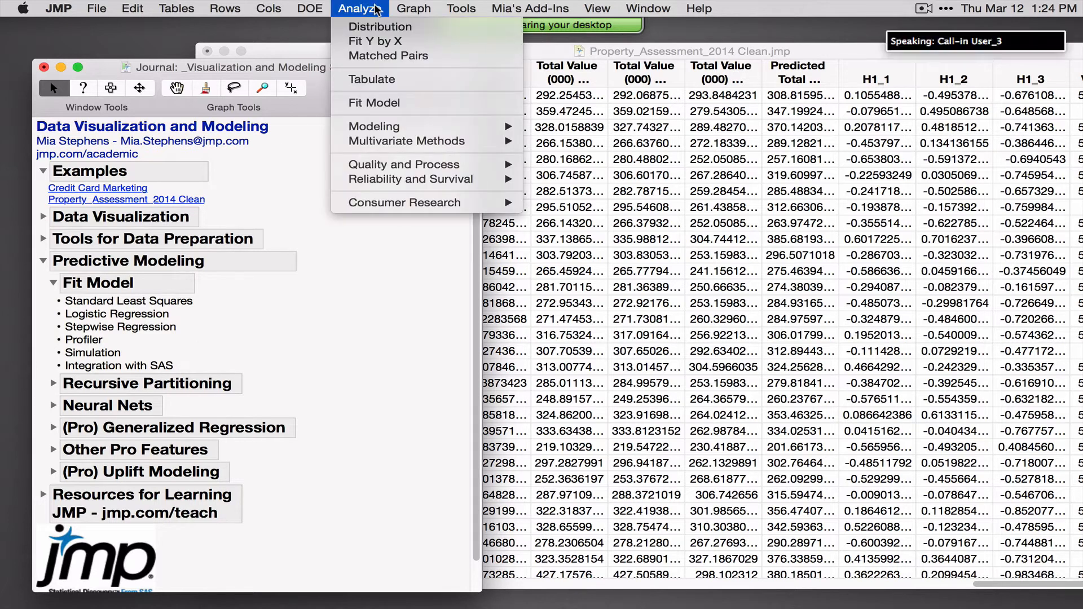
{"action": "left_click", "coordinate": [384, 102]}
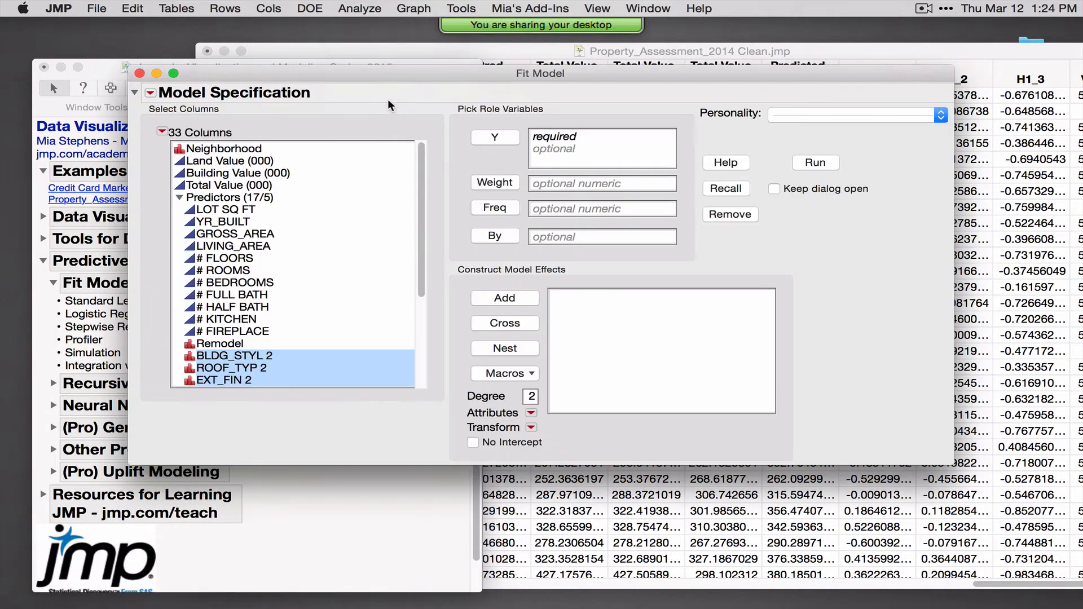
{"action": "left_click_drag", "start_coordinate": [387, 76], "coordinate": [361, 64]}
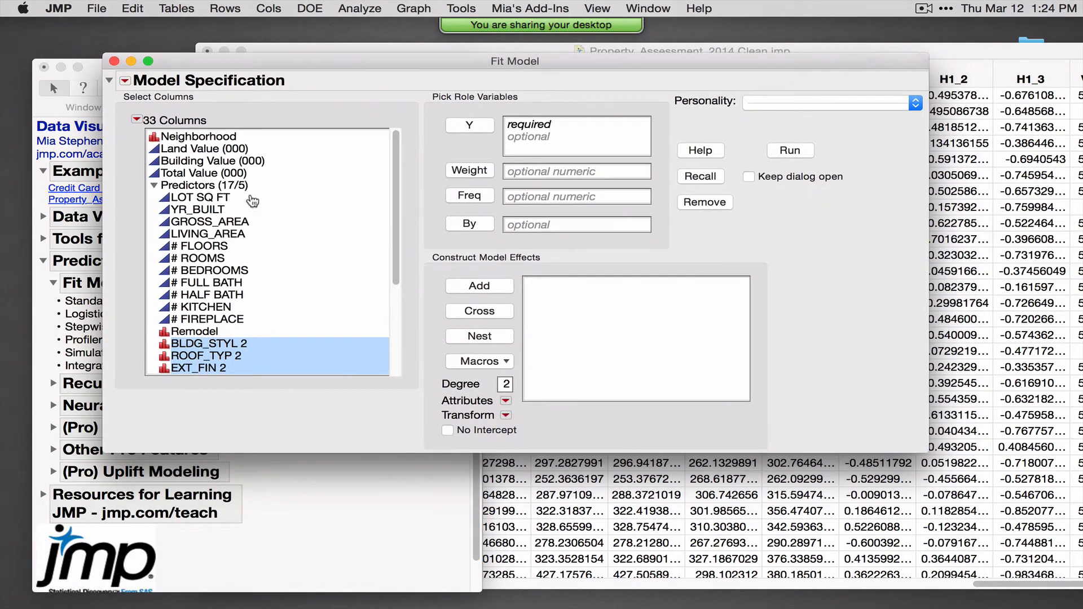
{"action": "left_click", "coordinate": [215, 175]}
{"action": "left_click", "coordinate": [464, 126]}
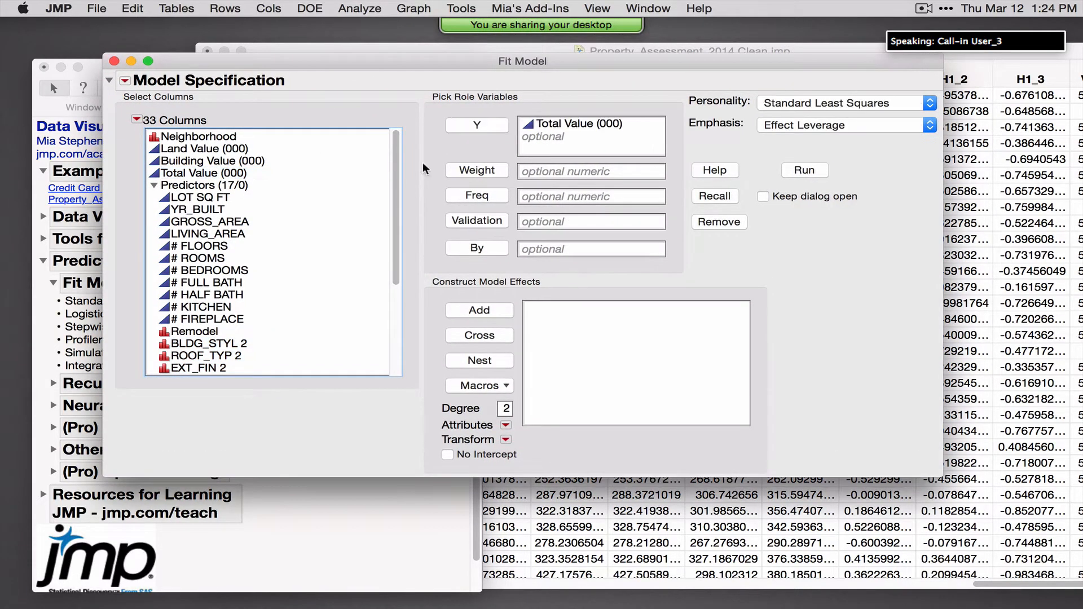
Add all columns in the Predictors group as model effects and run the Standard Least Squares model.
{"action": "left_click", "coordinate": [223, 186]}
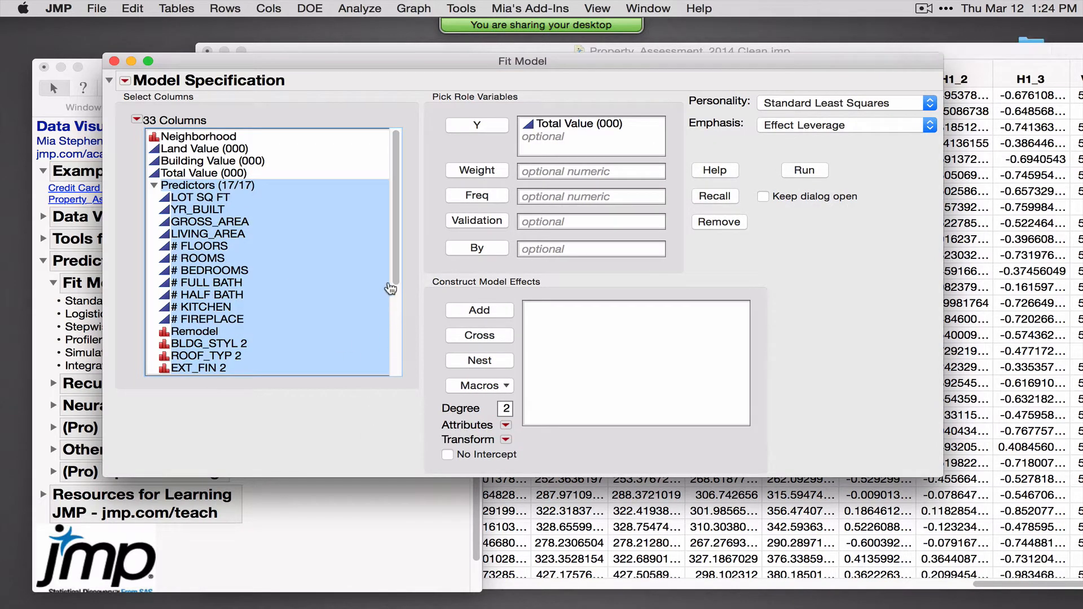
{"action": "scroll", "coordinate": [398, 279], "scroll_direction": "down", "scroll_amount": 3}
{"action": "scroll", "coordinate": [398, 279], "scroll_direction": "up", "scroll_amount": 3}
{"action": "left_click", "coordinate": [480, 311]}
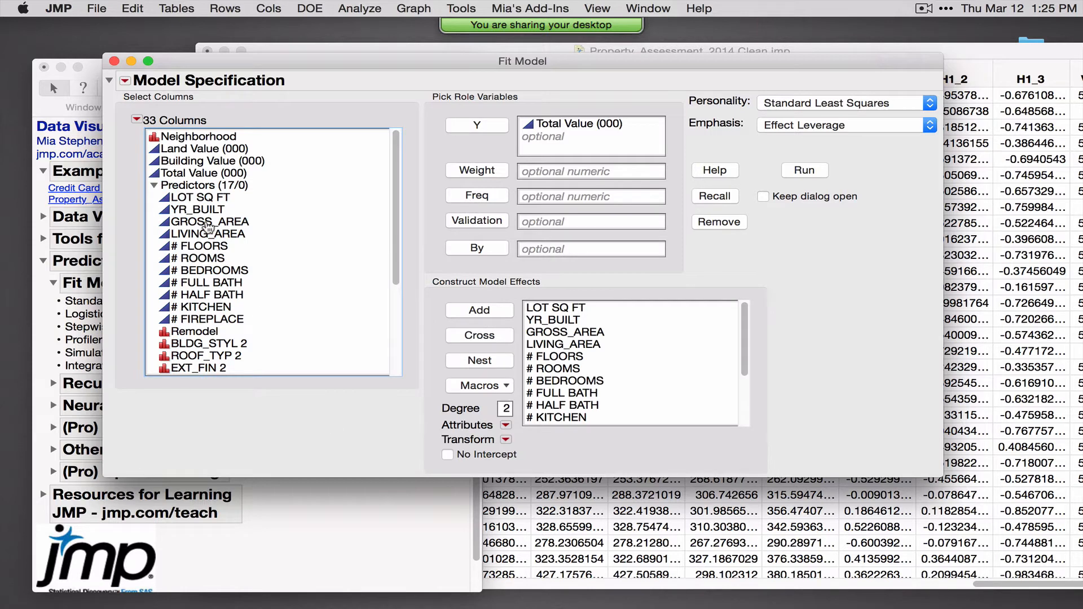
{"action": "left_click", "coordinate": [125, 81]}
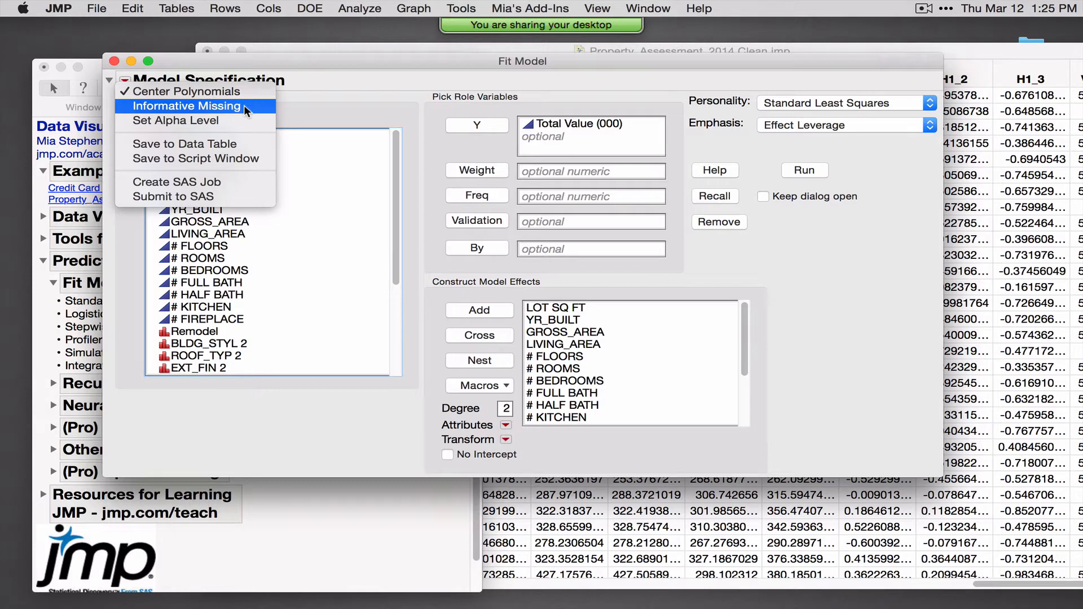
{"action": "left_click", "coordinate": [347, 418]}
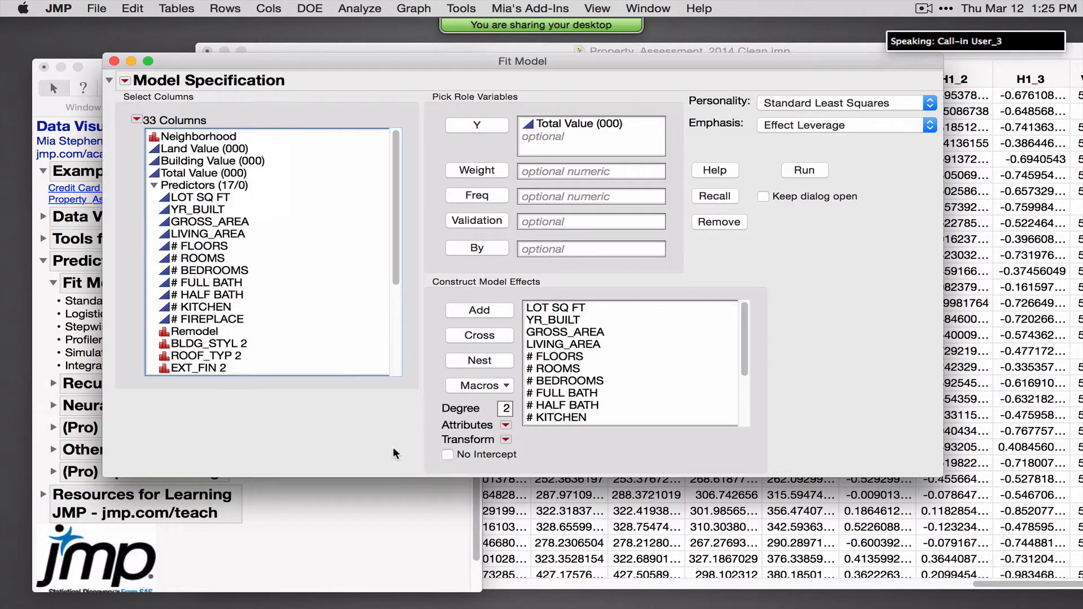
{"action": "left_click", "coordinate": [805, 171]}
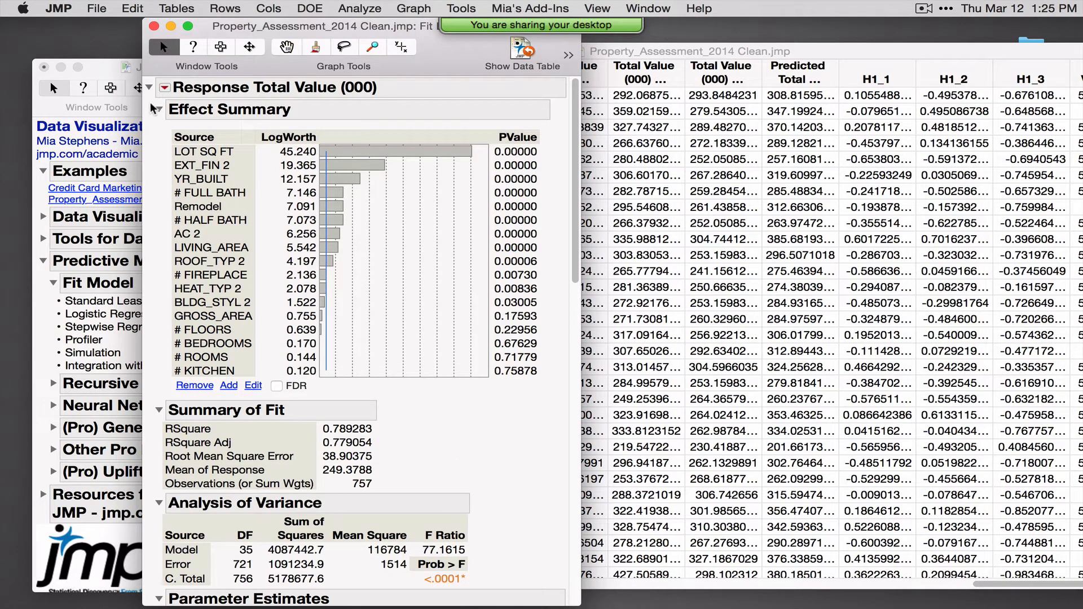
Remove the # KITCHEN effect from the model through the Effect Summary.
{"action": "mouse_move", "coordinate": [150, 99]}
{"action": "left_mouse_down"}
{"action": "mouse_move", "coordinate": [161, 376]}
{"action": "mouse_move", "coordinate": [247, 394]}
{"action": "mouse_move", "coordinate": [479, 391]}
{"action": "left_mouse_up"}
{"action": "left_click", "coordinate": [165, 88]}
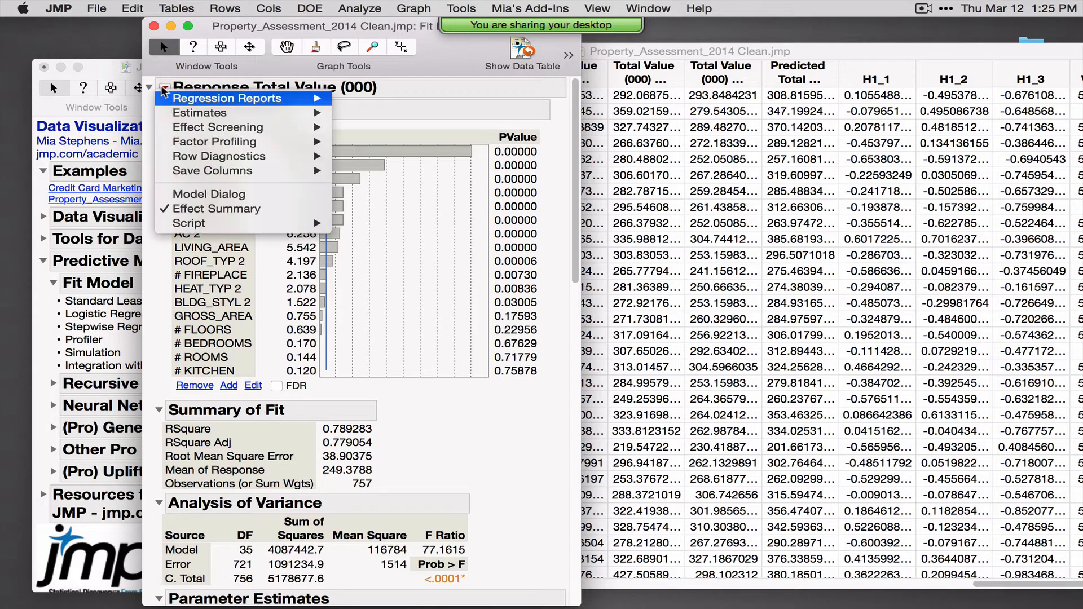
{"action": "left_click", "coordinate": [255, 193]}
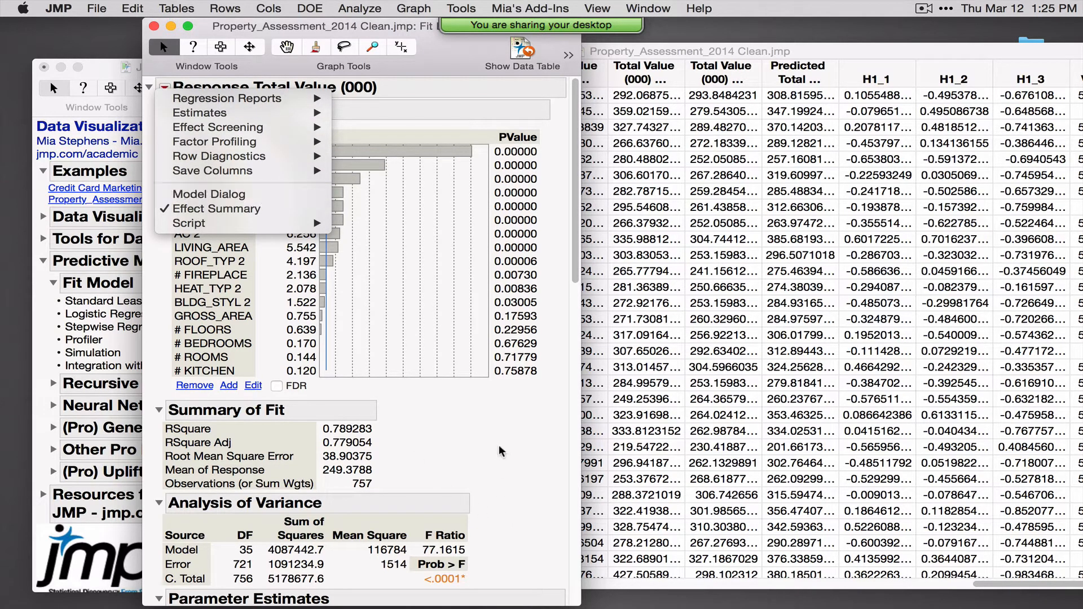
{"action": "left_click", "coordinate": [206, 371]}
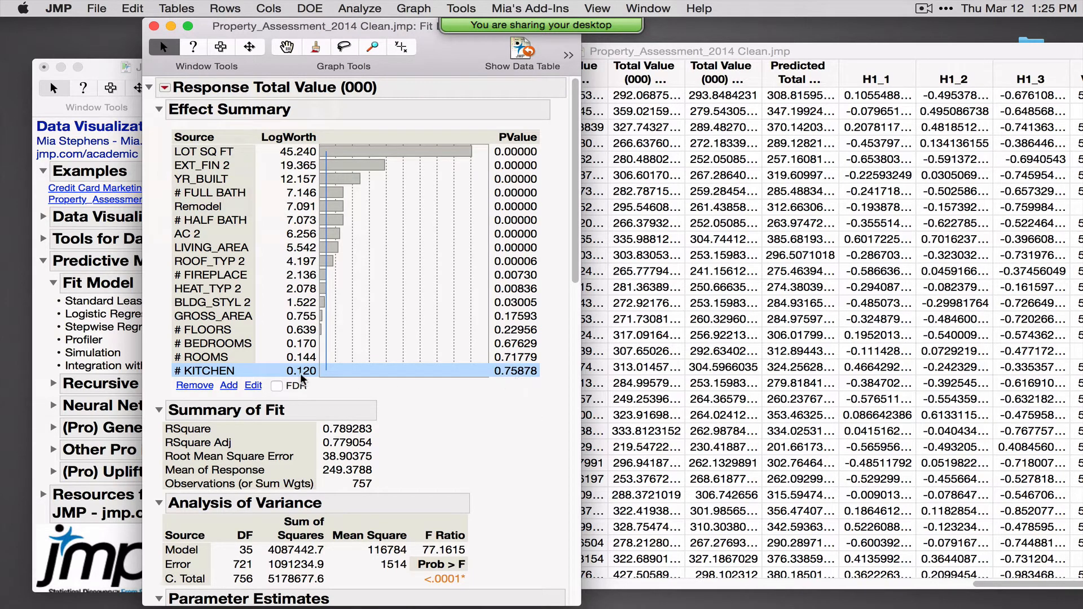
{"action": "left_click", "coordinate": [192, 386]}
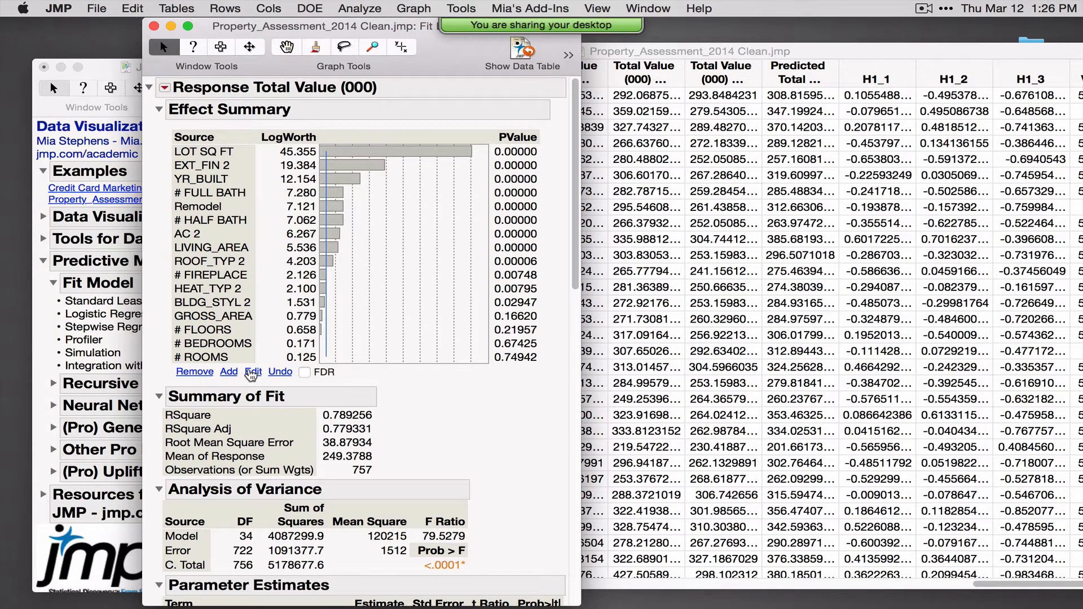
Examine the fit report's Summary of Fit, Analysis of Variance, Parameter Estimates for the categorical levels, and Effect Tests.
{"action": "scroll", "coordinate": [419, 361], "scroll_direction": "down", "scroll_amount": 2}
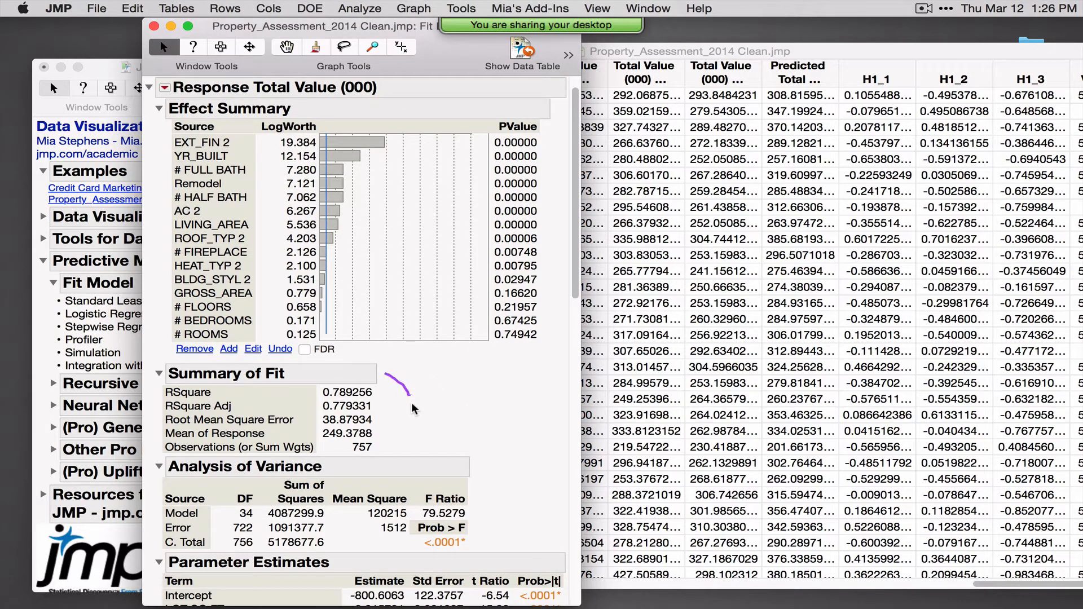
{"action": "scroll", "coordinate": [458, 414], "scroll_direction": "down", "scroll_amount": 8}
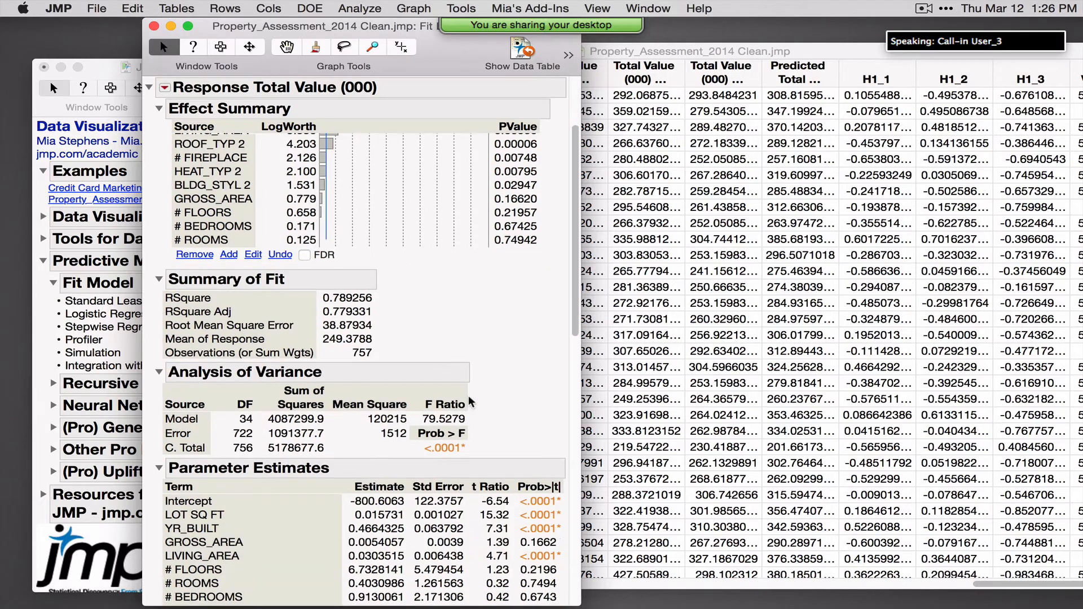
{"action": "scroll", "coordinate": [469, 395], "scroll_direction": "down", "scroll_amount": 5}
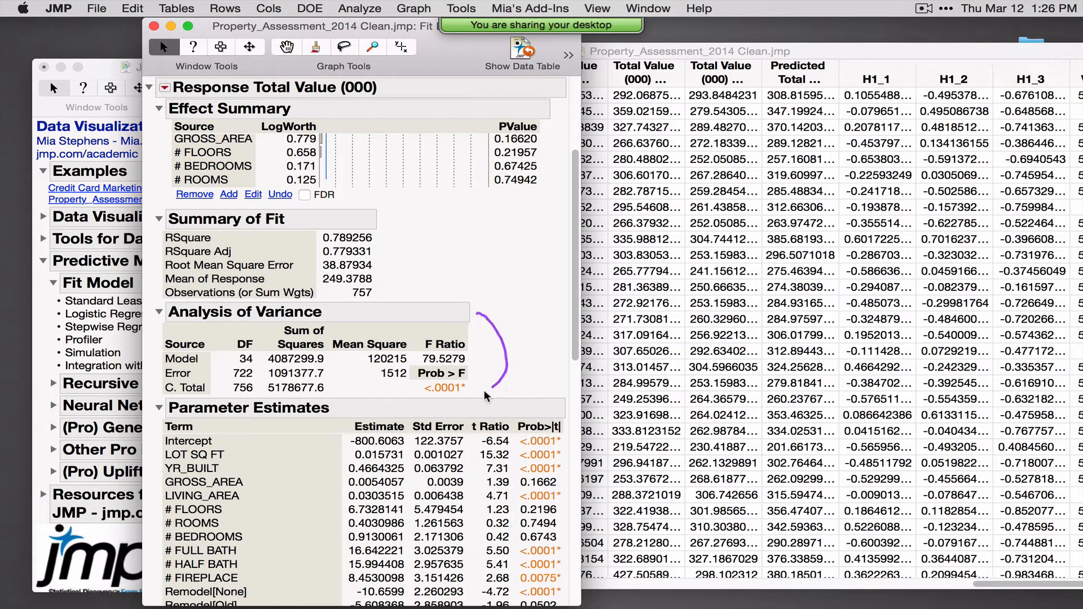
{"action": "scroll", "coordinate": [483, 387], "scroll_direction": "down", "scroll_amount": 18}
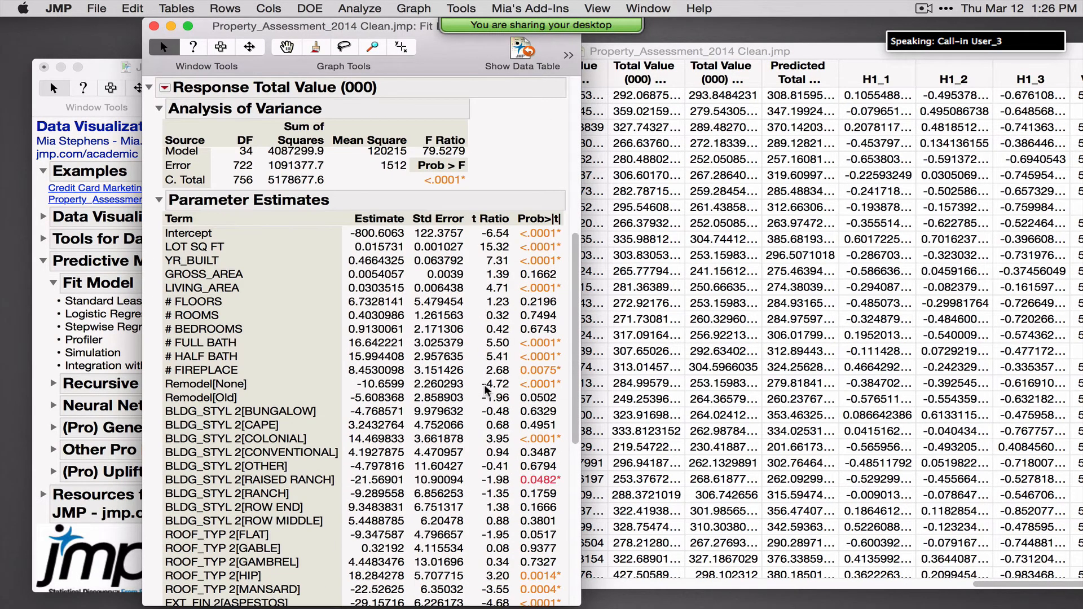
{"action": "scroll", "coordinate": [485, 389], "scroll_direction": "down", "scroll_amount": 10}
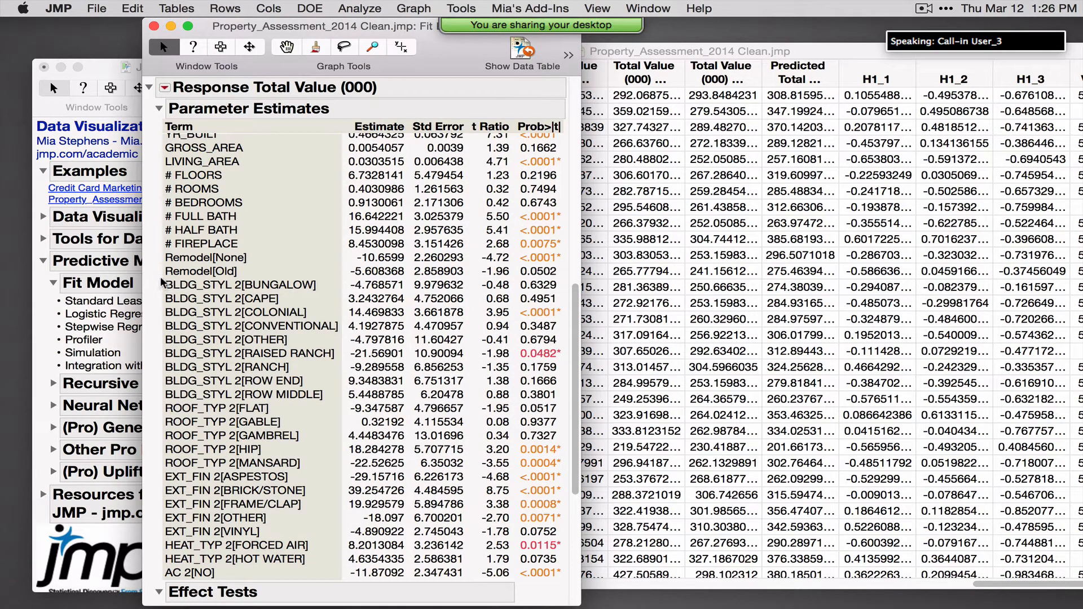
{"action": "mouse_move", "coordinate": [158, 285]}
{"action": "left_mouse_down"}
{"action": "mouse_move", "coordinate": [159, 399]}
{"action": "mouse_move", "coordinate": [193, 410]}
{"action": "left_mouse_up"}
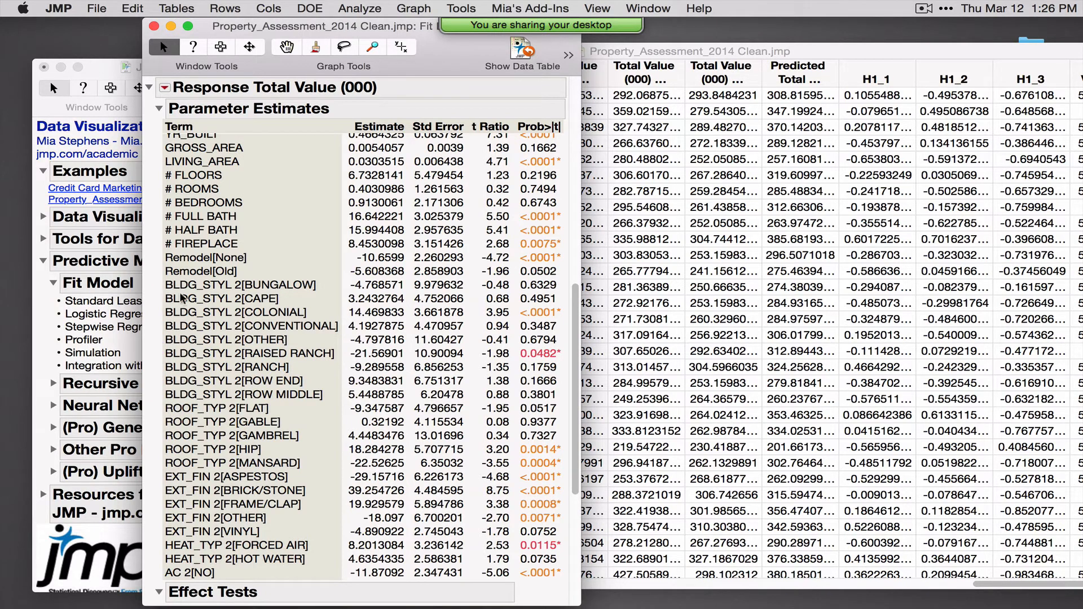
{"action": "left_click_drag", "start_coordinate": [157, 294], "coordinate": [318, 294]}
{"action": "left_click_drag", "start_coordinate": [159, 403], "coordinate": [300, 400]}
{"action": "mouse_move", "coordinate": [157, 281]}
{"action": "left_mouse_down"}
{"action": "mouse_move", "coordinate": [145, 377]}
{"action": "mouse_move", "coordinate": [176, 407]}
{"action": "mouse_move", "coordinate": [198, 404]}
{"action": "left_mouse_up"}
{"action": "scroll", "coordinate": [197, 406], "scroll_direction": "down", "scroll_amount": 10}
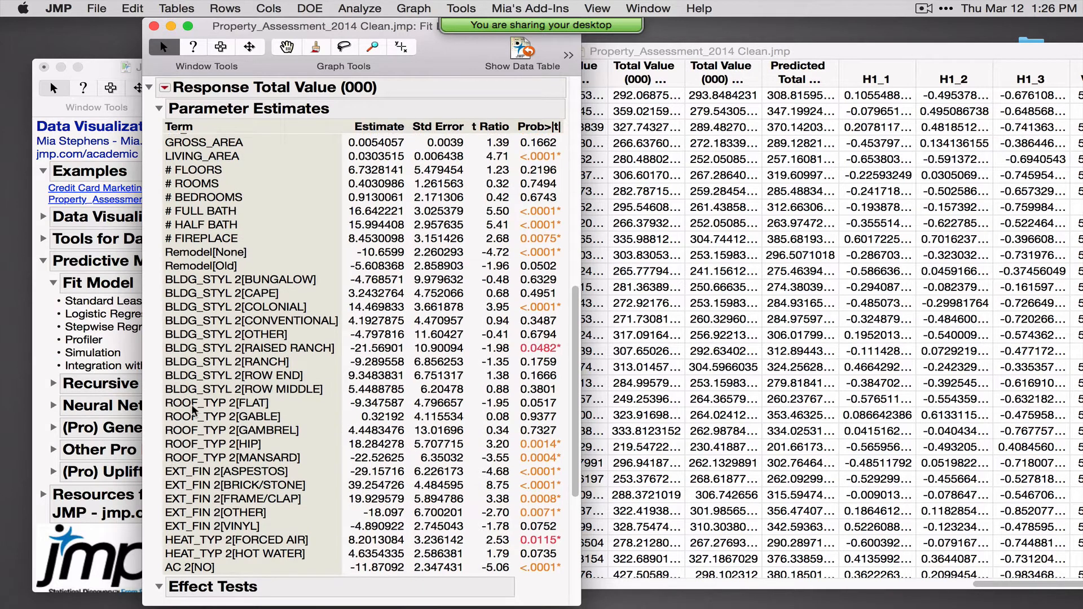
{"action": "mouse_move", "coordinate": [523, 348]}
{"action": "left_mouse_down"}
{"action": "mouse_move", "coordinate": [539, 390]}
{"action": "mouse_move", "coordinate": [533, 557]}
{"action": "mouse_move", "coordinate": [511, 577]}
{"action": "left_mouse_up"}
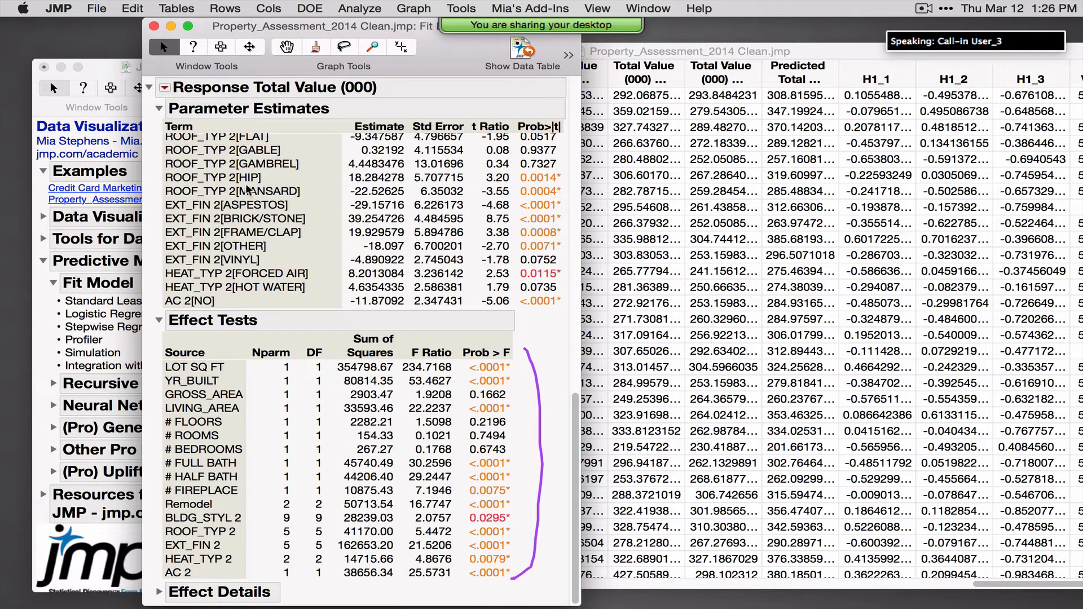
Save the model's prediction formula to the data table and bring the table forward to show the new column.
{"action": "scroll", "coordinate": [366, 369], "scroll_direction": "up", "scroll_amount": 10}
{"action": "left_click", "coordinate": [164, 87]}
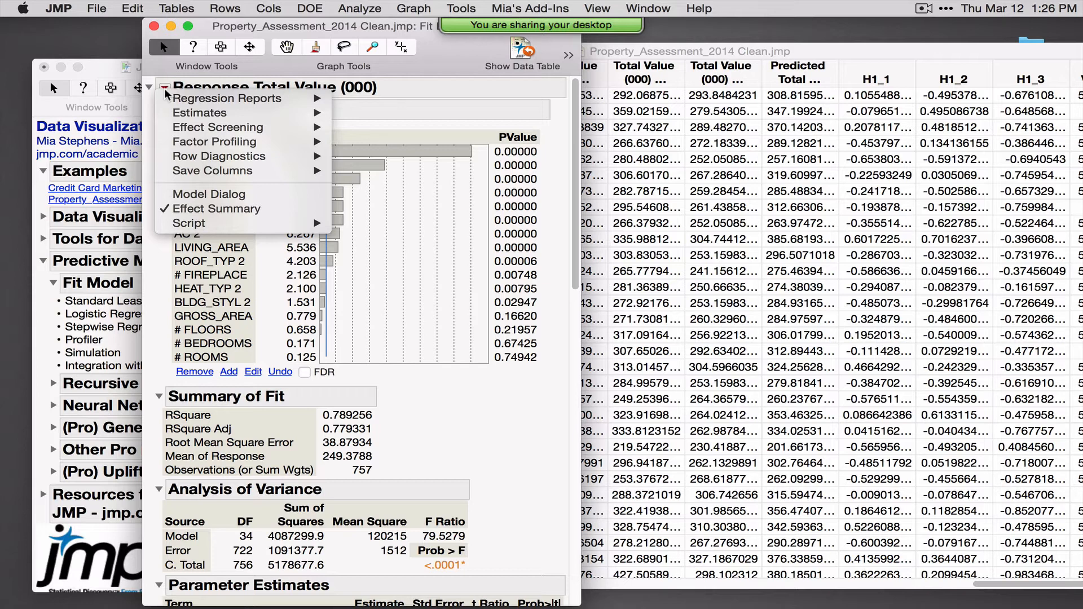
{"action": "mouse_move", "coordinate": [293, 100]}
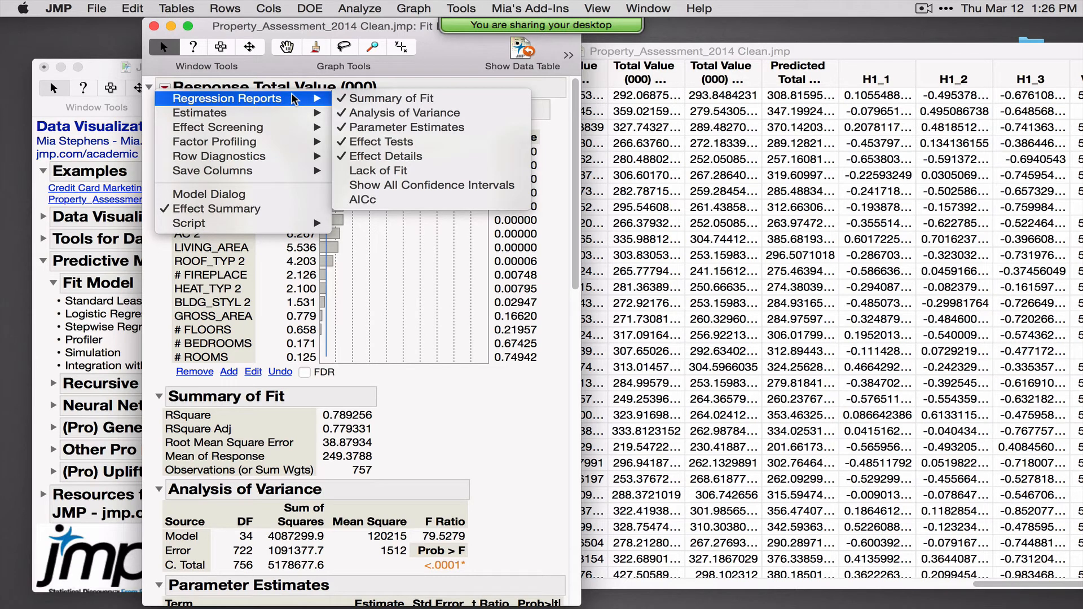
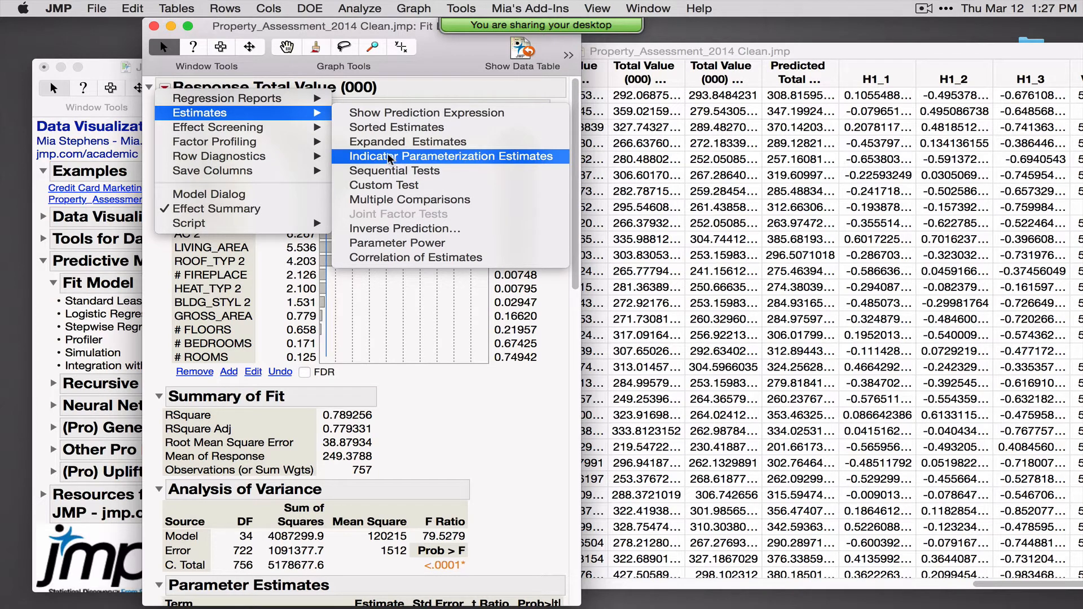
{"action": "mouse_move", "coordinate": [252, 130]}
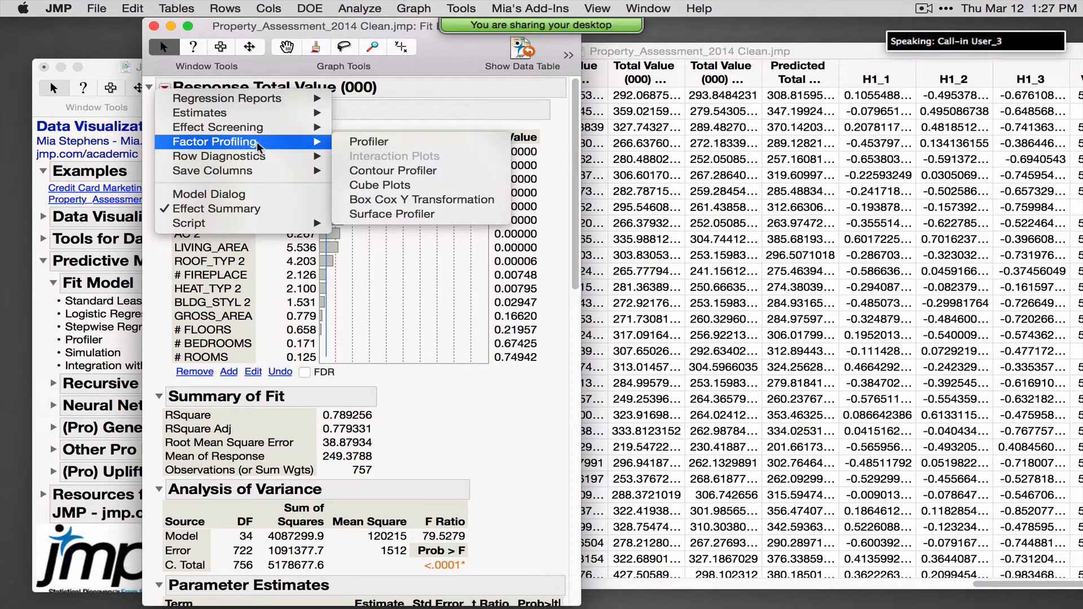
{"action": "mouse_move", "coordinate": [234, 156]}
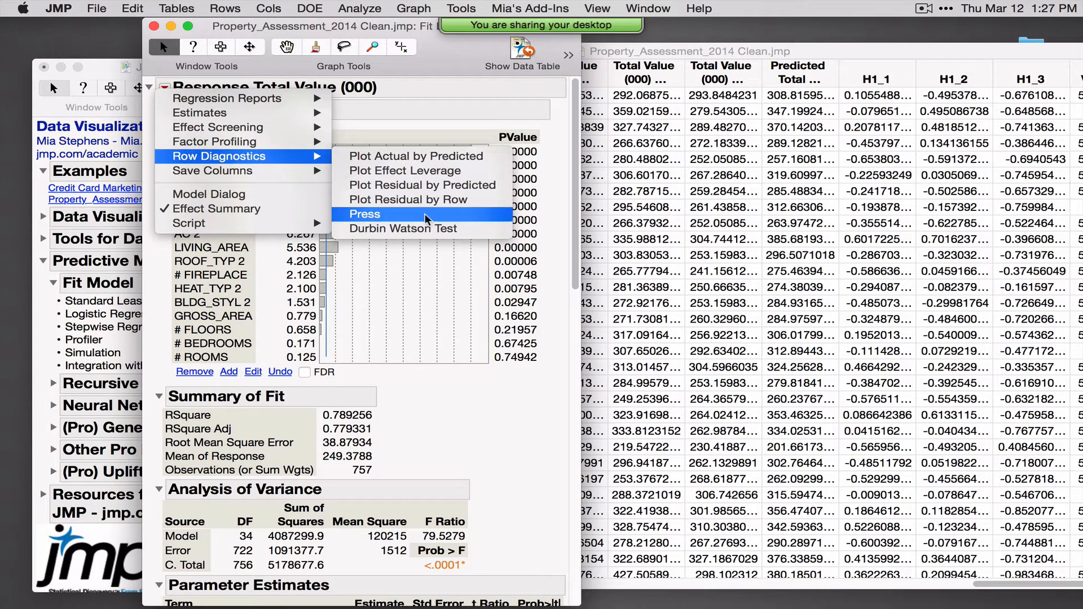
{"action": "mouse_move", "coordinate": [248, 172]}
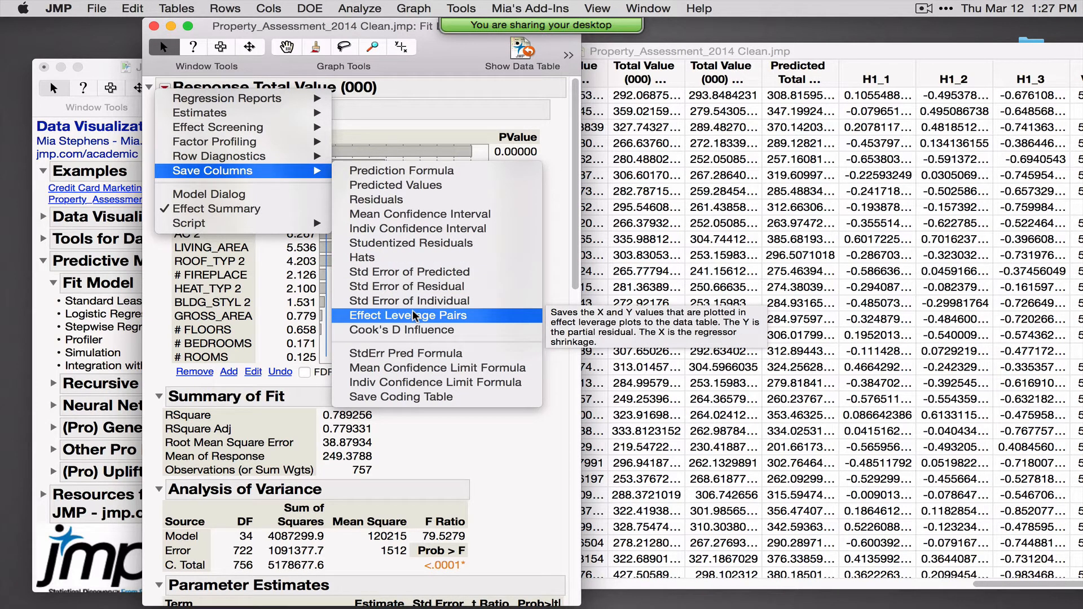
{"action": "left_click", "coordinate": [401, 170]}
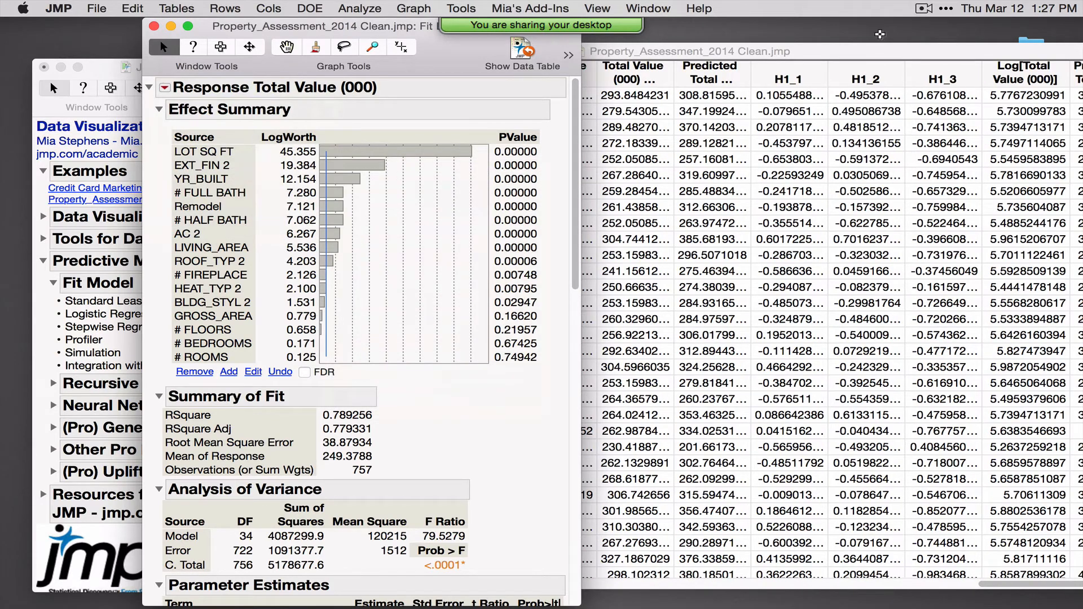
{"action": "left_click", "coordinate": [994, 584]}
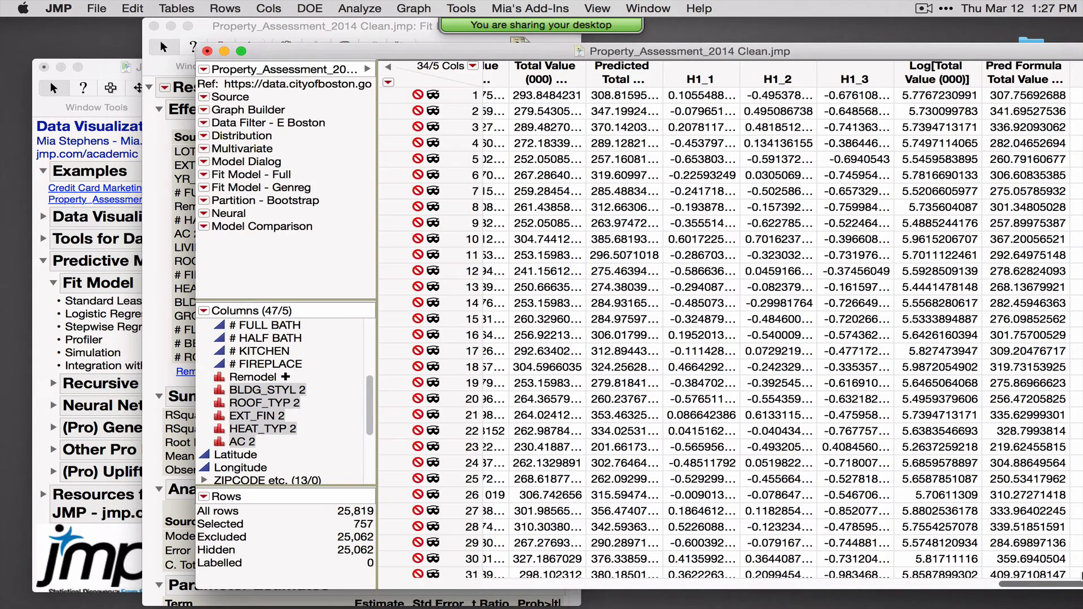
Widen the data table's column list and view the formula behind the saved column Pred Formula Total Value (000) 2.
{"action": "left_click_drag", "start_coordinate": [368, 404], "coordinate": [461, 475]}
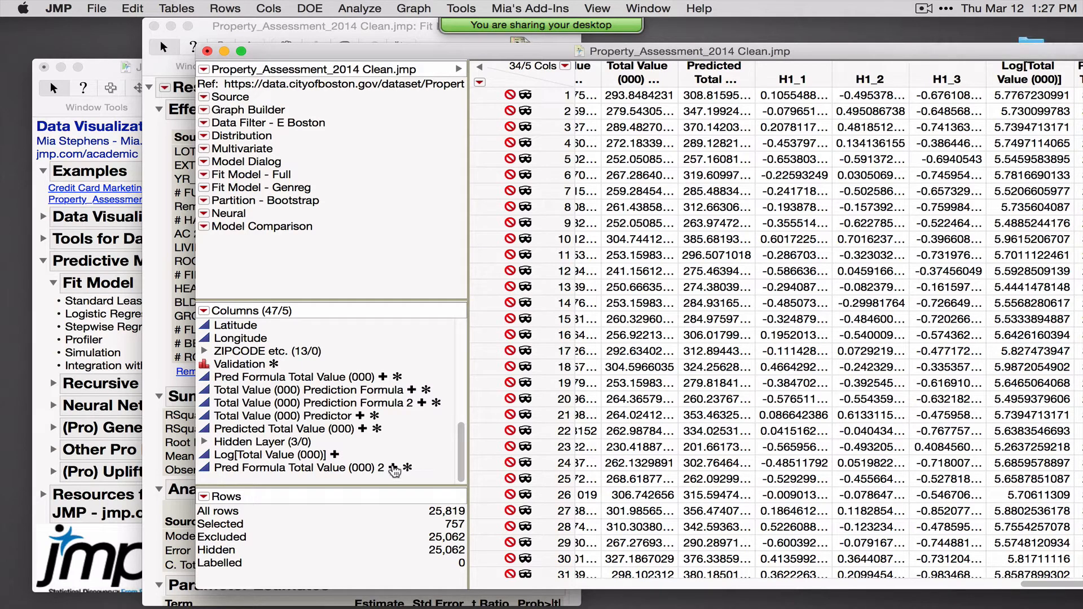
{"action": "left_click", "coordinate": [394, 469]}
{"action": "left_click_drag", "start_coordinate": [682, 374], "coordinate": [783, 481]}
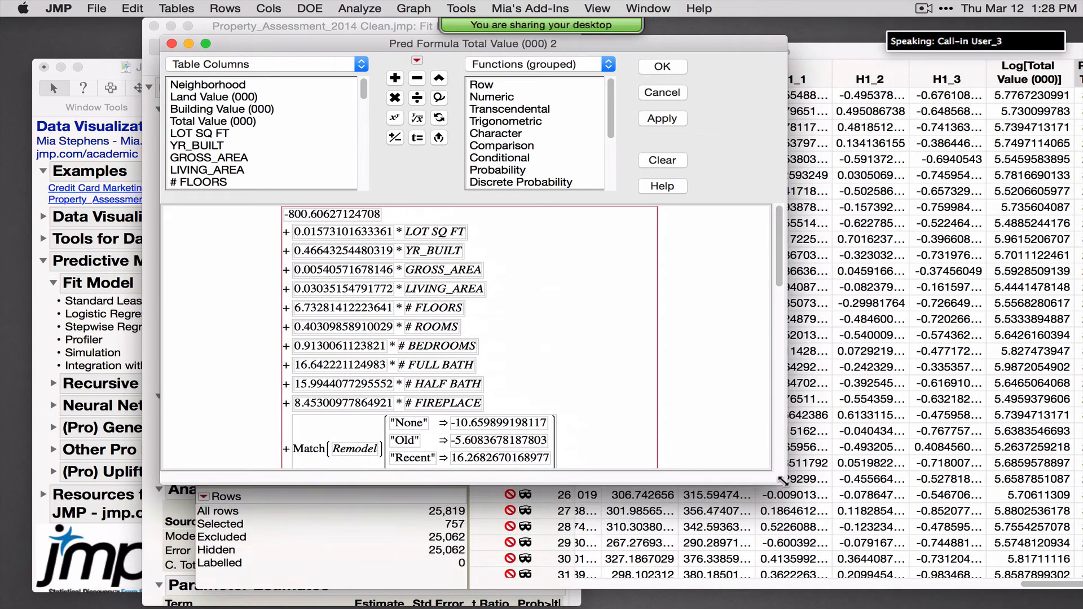
{"action": "left_click", "coordinate": [172, 44]}
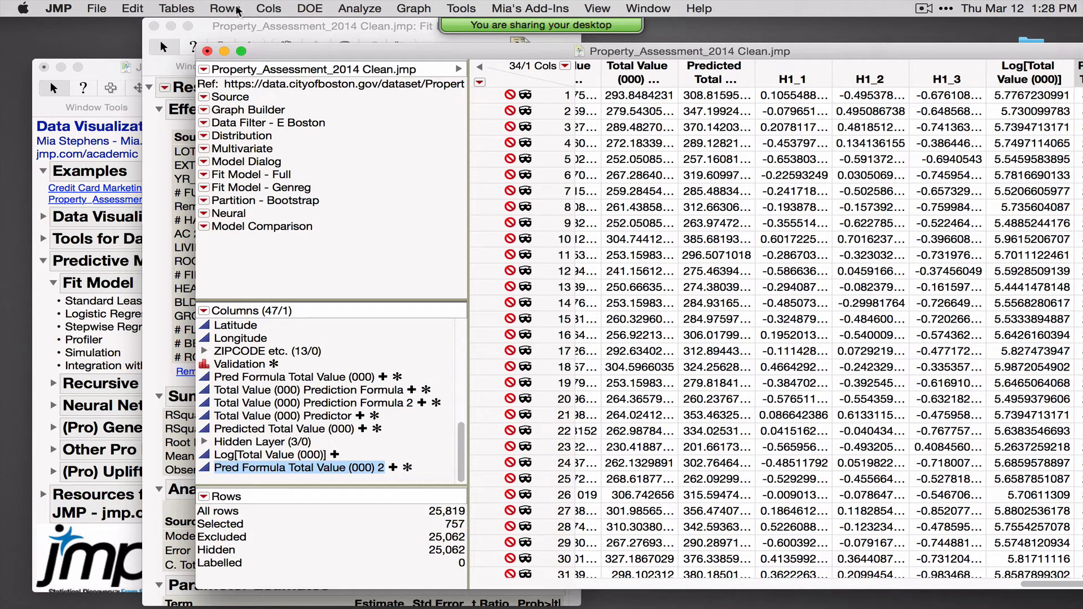
Return to the least squares report and collapse its Effect Summary, Parameter Estimates and Effect Tests sections.
{"action": "left_click", "coordinate": [152, 186]}
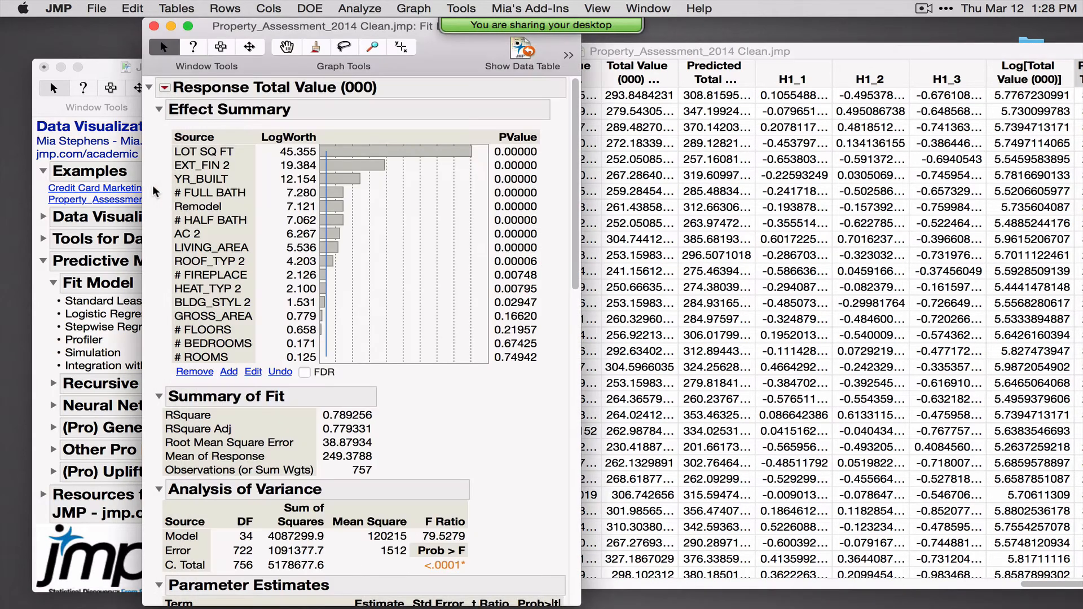
{"action": "left_click", "coordinate": [159, 108]}
{"action": "left_click", "coordinate": [159, 320]}
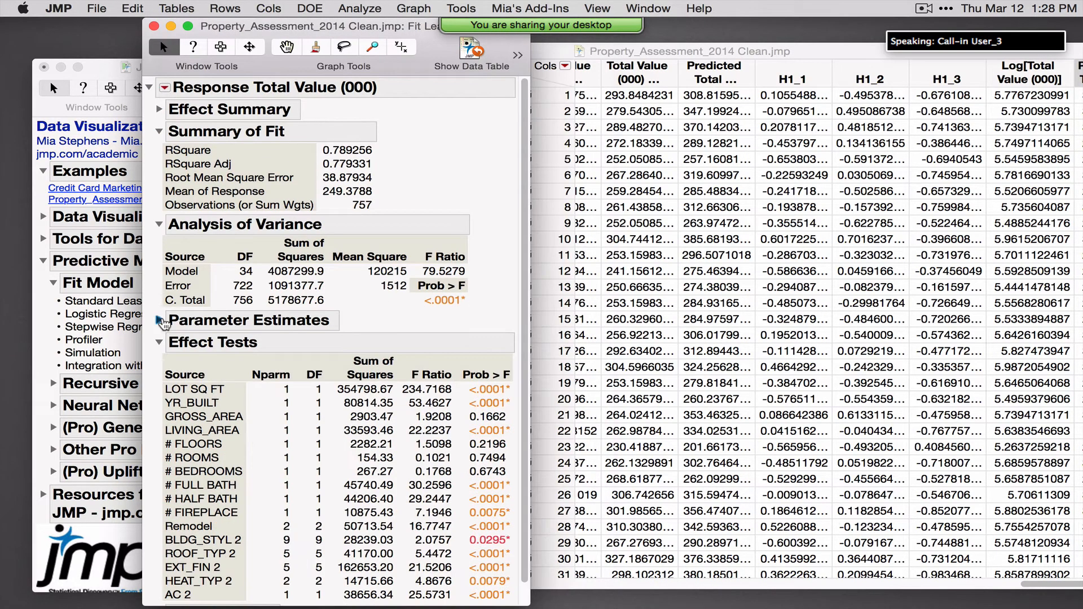
{"action": "left_click", "coordinate": [159, 343]}
Add the Prediction Profiler to the report and vary LOT SQ FT, raising it to about 6670 and lowering it to about 475.
{"action": "left_click", "coordinate": [164, 88]}
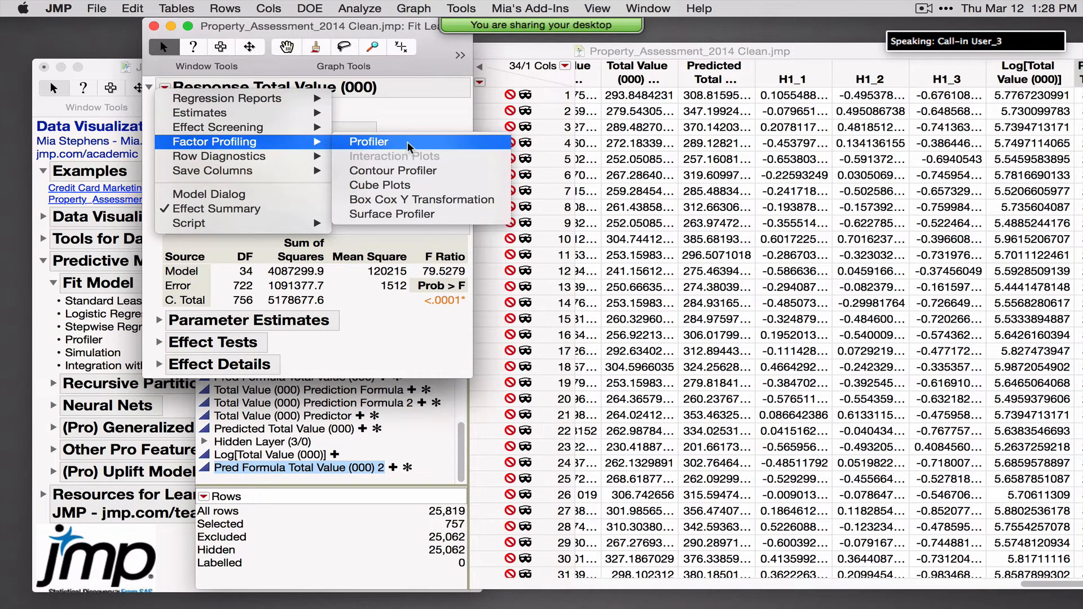
{"action": "left_click", "coordinate": [408, 146]}
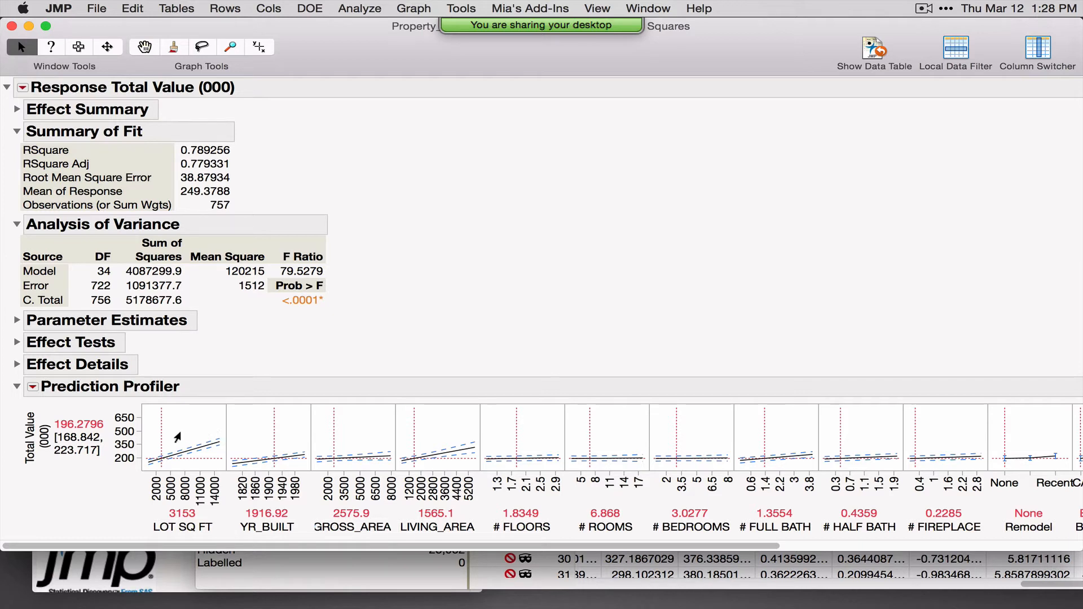
{"action": "mouse_move", "coordinate": [160, 433]}
{"action": "left_mouse_down"}
{"action": "mouse_move", "coordinate": [214, 428]}
{"action": "mouse_move", "coordinate": [180, 429]}
{"action": "left_mouse_up"}
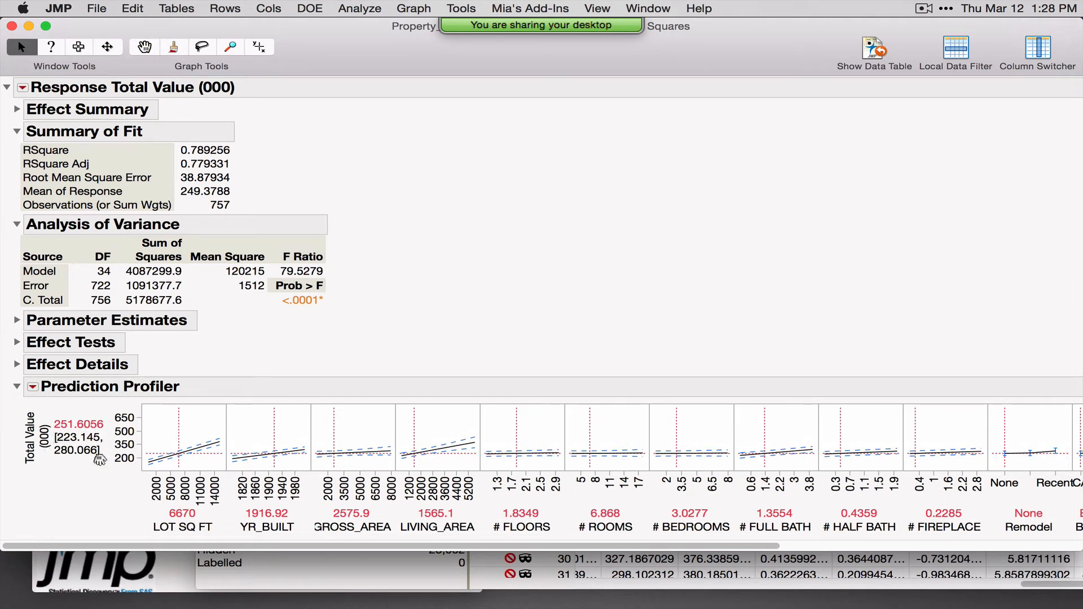
{"action": "left_click_drag", "start_coordinate": [181, 435], "coordinate": [144, 438]}
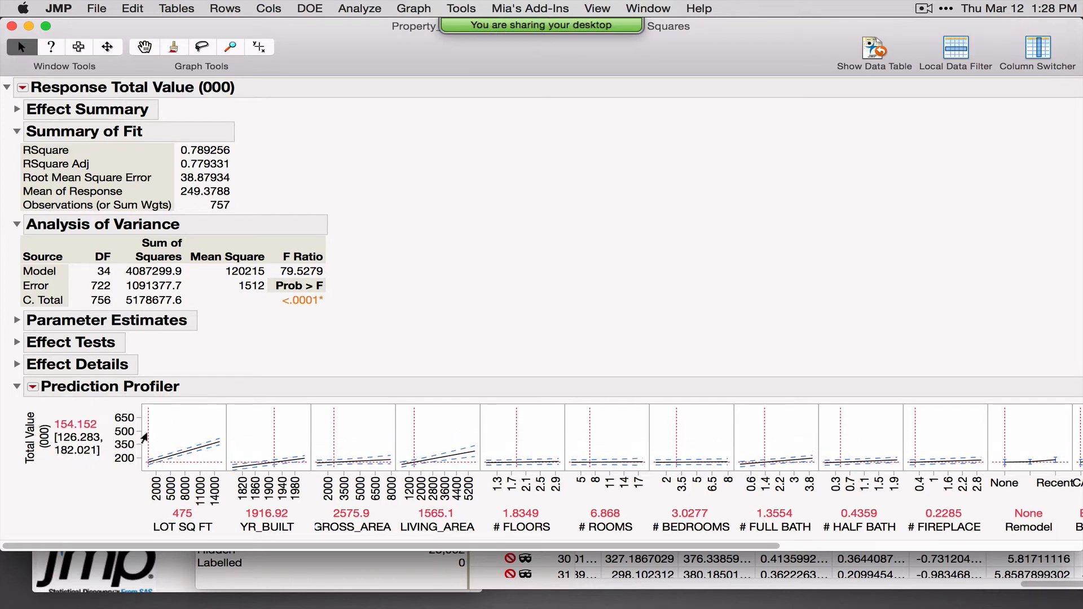
Assess variable importance in the profiler with Independent Uniform Inputs and review the Summary Report and Marginal Model Plots.
{"action": "left_click", "coordinate": [33, 387]}
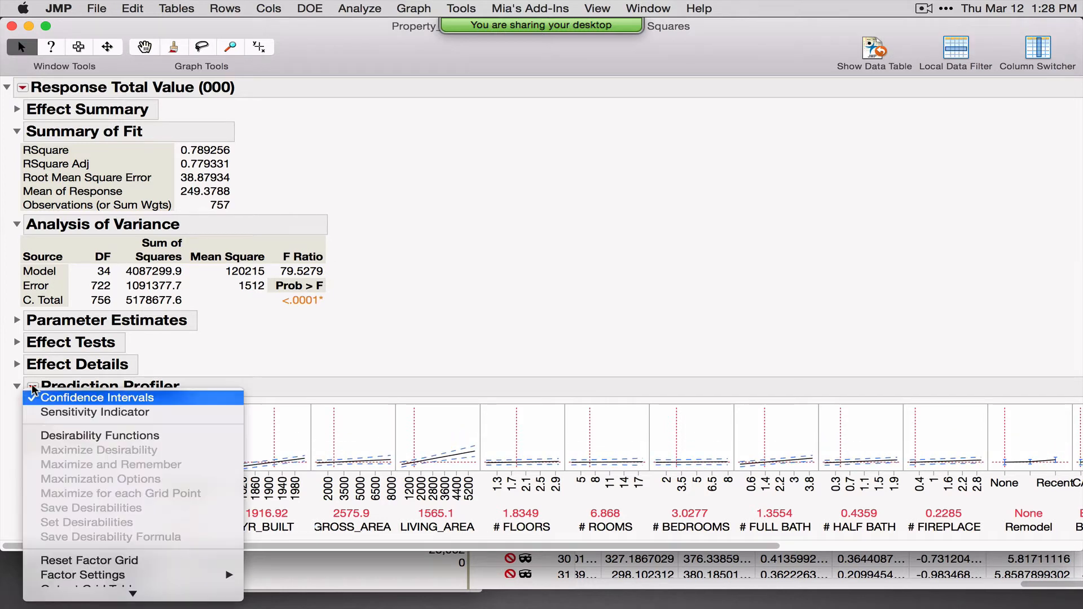
{"action": "mouse_move", "coordinate": [133, 594]}
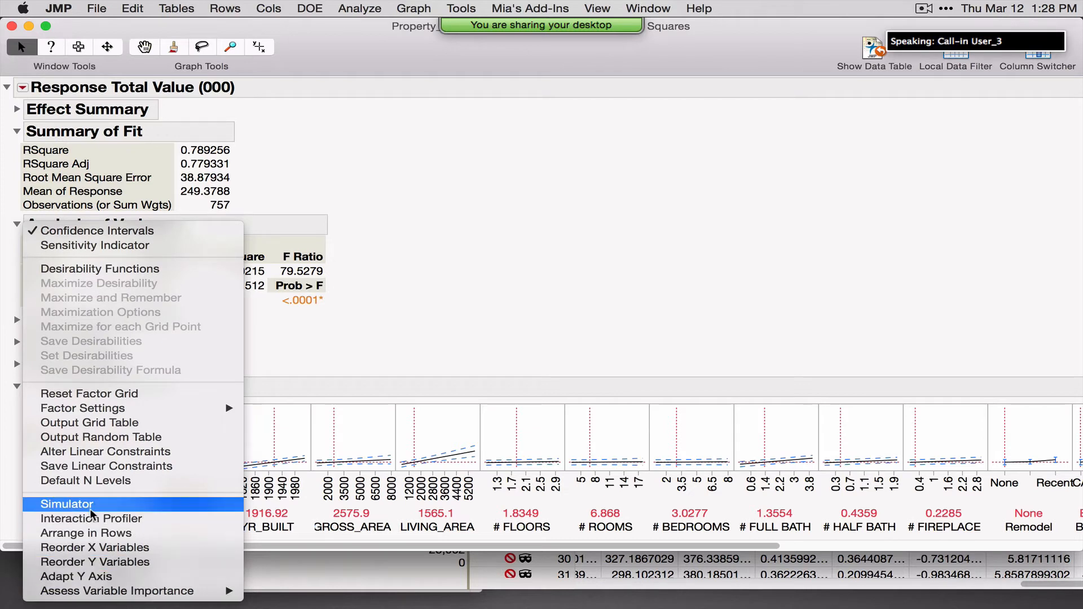
{"action": "mouse_move", "coordinate": [239, 590]}
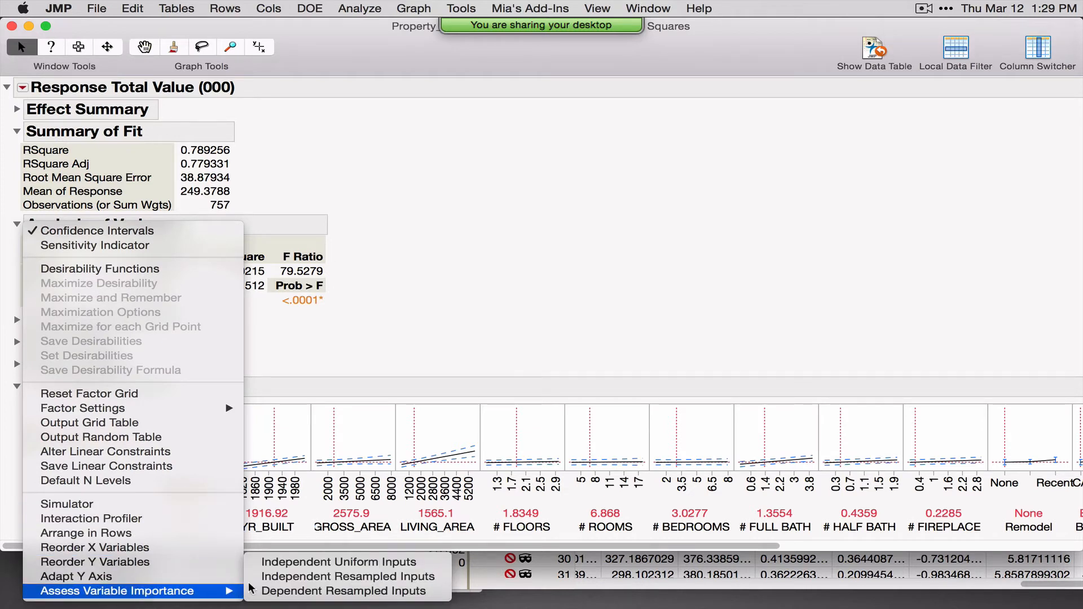
{"action": "left_click", "coordinate": [288, 562]}
{"action": "scroll", "coordinate": [280, 502], "scroll_direction": "down", "scroll_amount": 10}
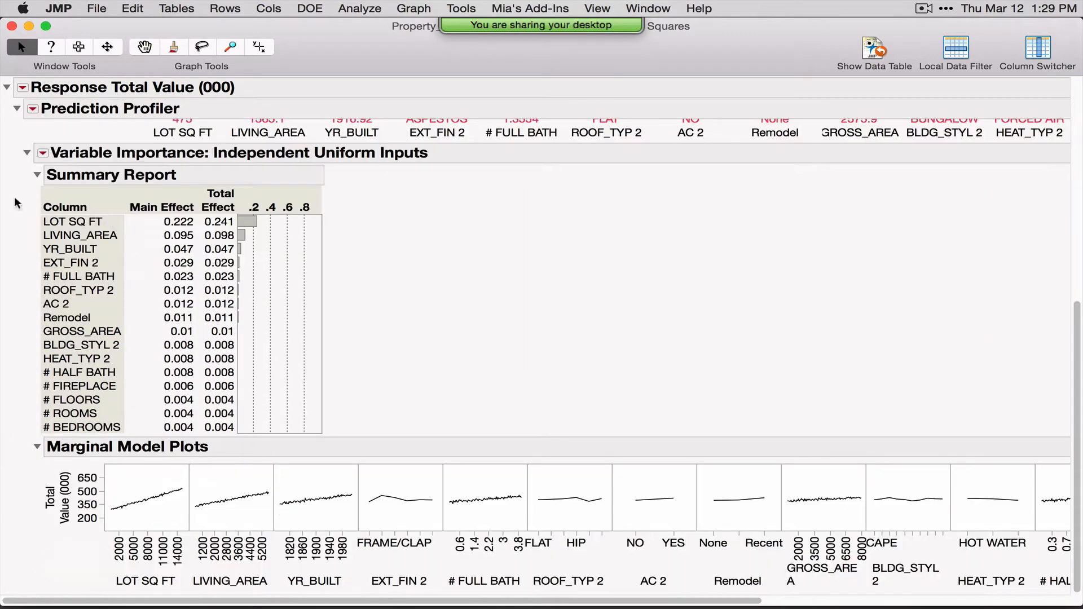
{"action": "mouse_move", "coordinate": [28, 228]}
{"action": "left_mouse_down"}
{"action": "mouse_move", "coordinate": [62, 260]}
{"action": "mouse_move", "coordinate": [152, 269]}
{"action": "mouse_move", "coordinate": [281, 230]}
{"action": "mouse_move", "coordinate": [251, 198]}
{"action": "mouse_move", "coordinate": [25, 215]}
{"action": "left_mouse_up"}
{"action": "left_click_drag", "start_coordinate": [98, 591], "coordinate": [181, 592]}
{"action": "scroll", "coordinate": [107, 483], "scroll_direction": "up", "scroll_amount": 5}
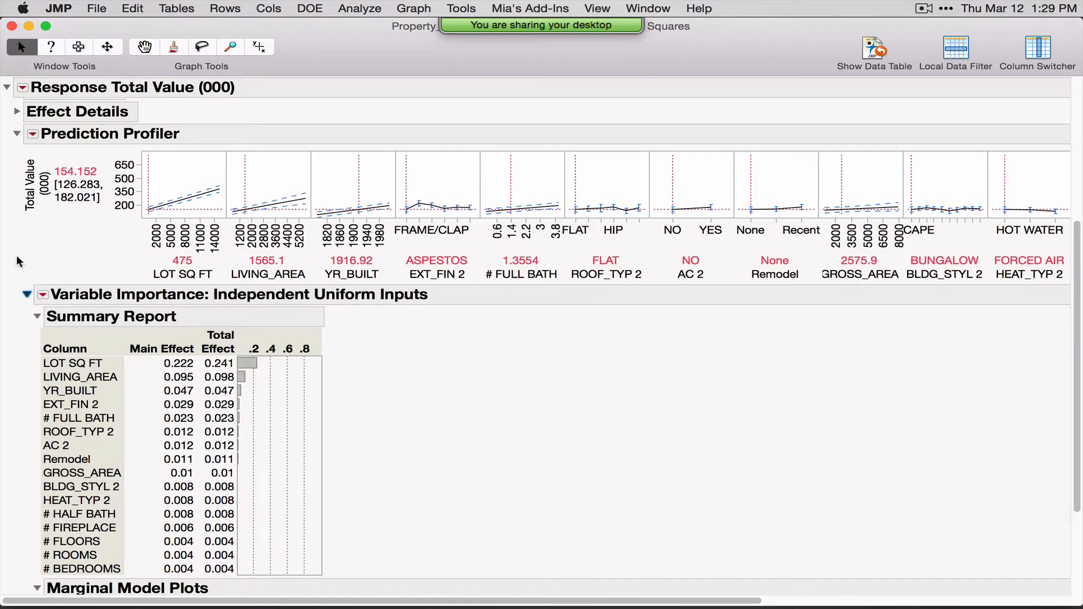
{"action": "left_click", "coordinate": [33, 134]}
{"action": "mouse_move", "coordinate": [113, 505]}
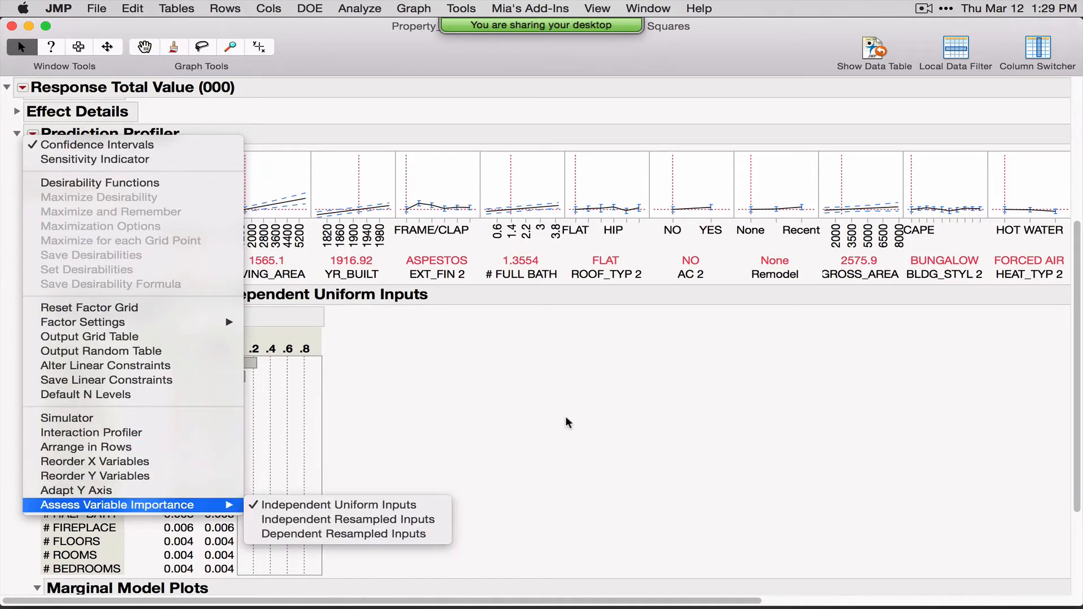
{"action": "left_click", "coordinate": [316, 438]}
Reopen the model specification, assign the Validation column to the Validation role, and run the Standard Least Squares model.
{"action": "scroll", "coordinate": [569, 419], "scroll_direction": "up", "scroll_amount": 8}
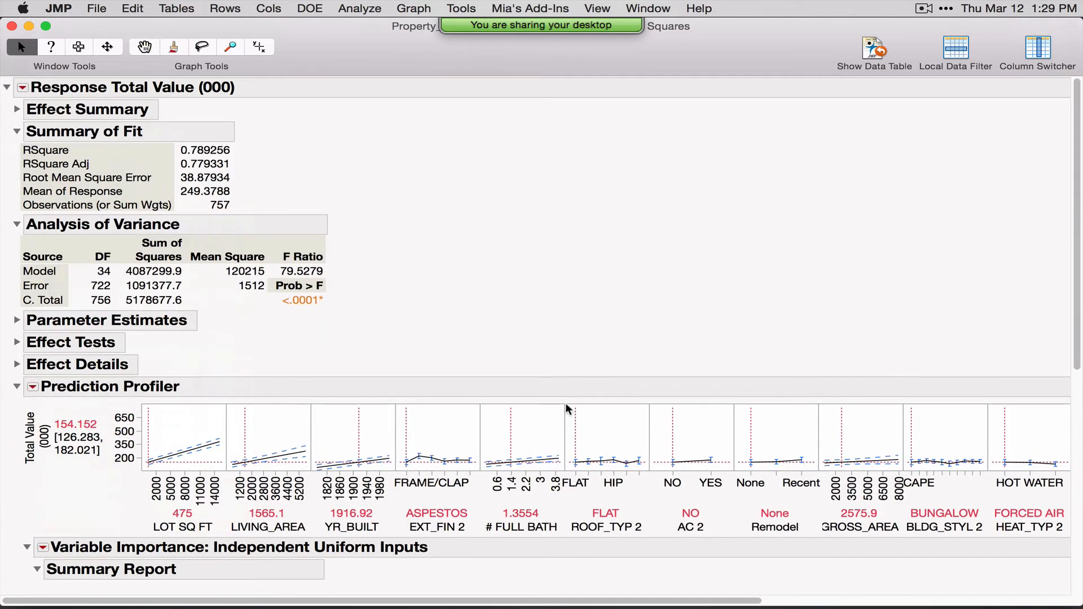
{"action": "left_click", "coordinate": [23, 89]}
{"action": "left_click", "coordinate": [85, 195]}
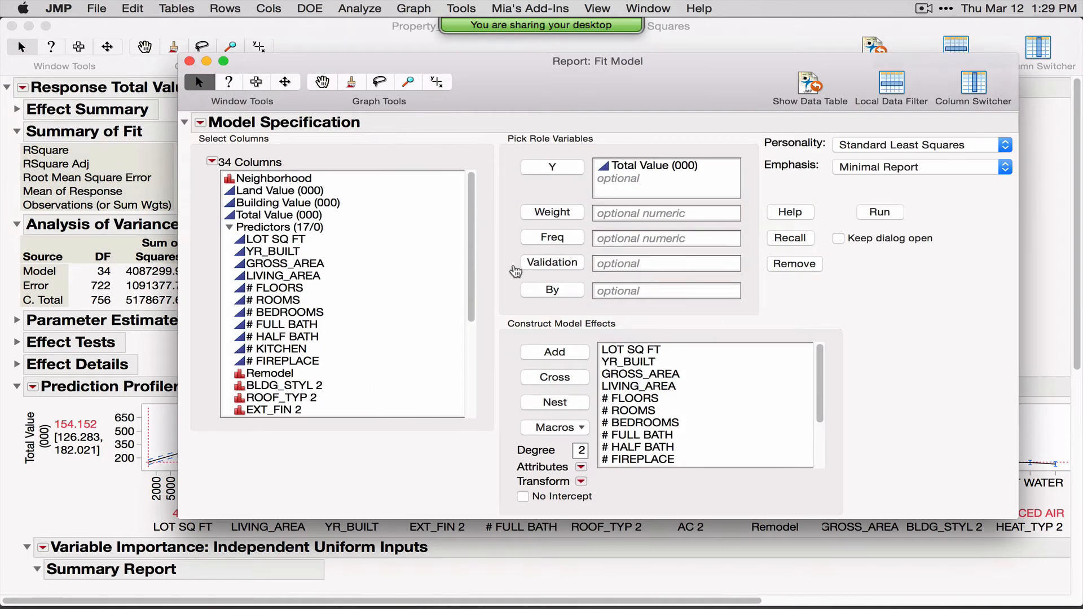
{"action": "scroll", "coordinate": [382, 319], "scroll_direction": "down", "scroll_amount": 5}
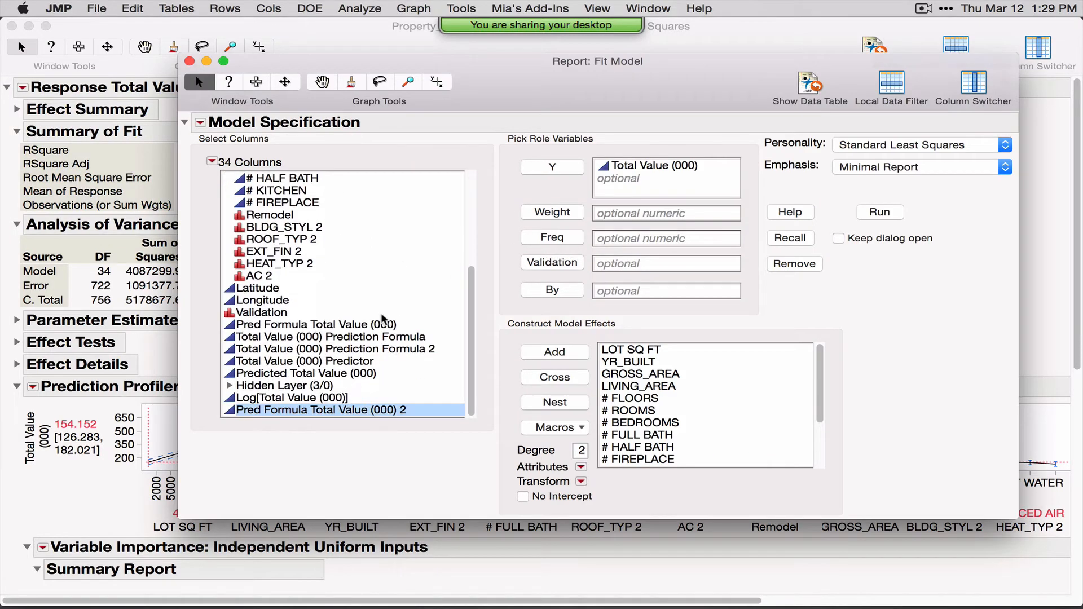
{"action": "left_click", "coordinate": [310, 312]}
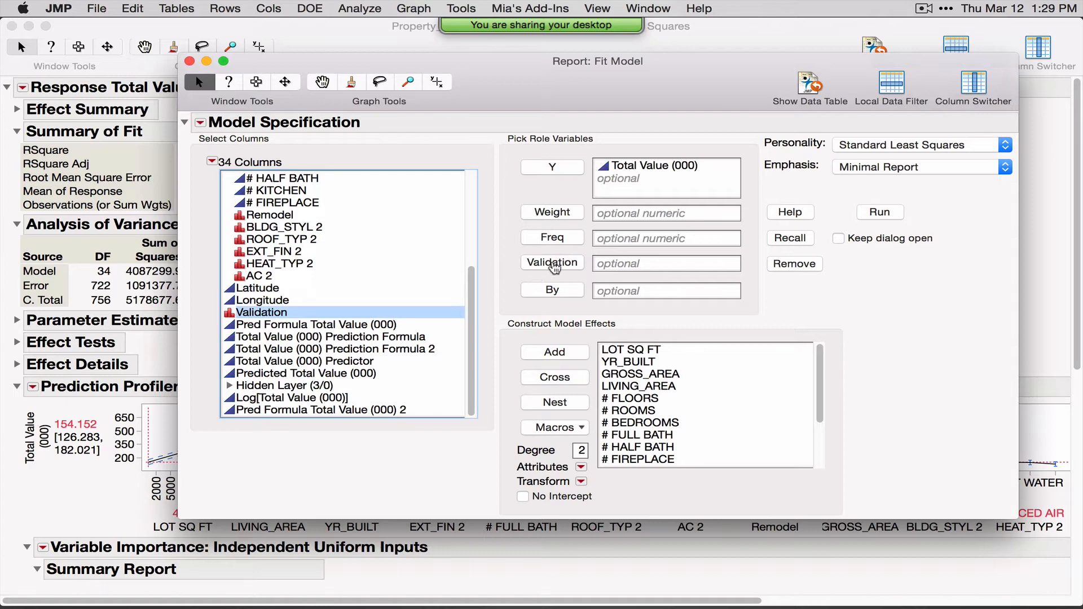
{"action": "left_click", "coordinate": [552, 262]}
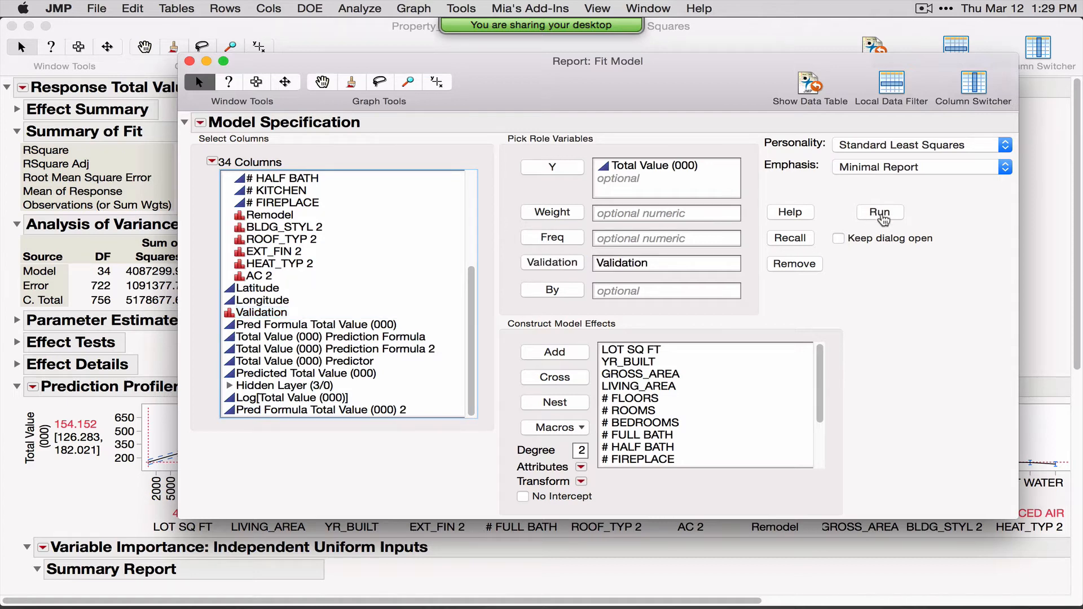
{"action": "left_click", "coordinate": [880, 213]}
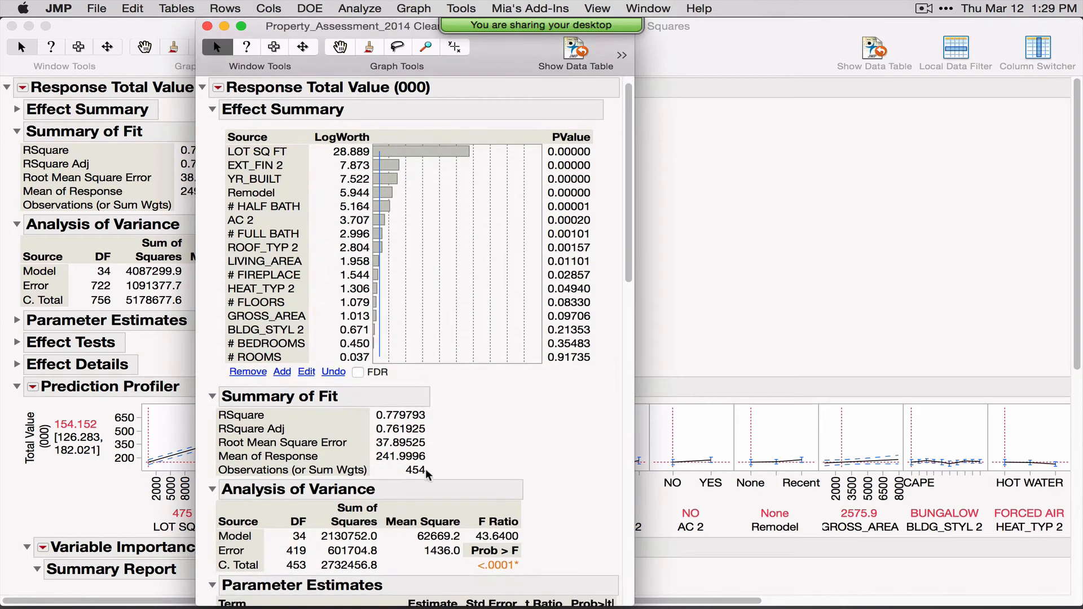
Examine the validated model's Summary of Fit, Effect Tests and the Crossvalidation results for the training and validation sets.
{"action": "mouse_move", "coordinate": [389, 474]}
{"action": "left_mouse_down"}
{"action": "mouse_move", "coordinate": [443, 477]}
{"action": "mouse_move", "coordinate": [392, 458]}
{"action": "left_mouse_up"}
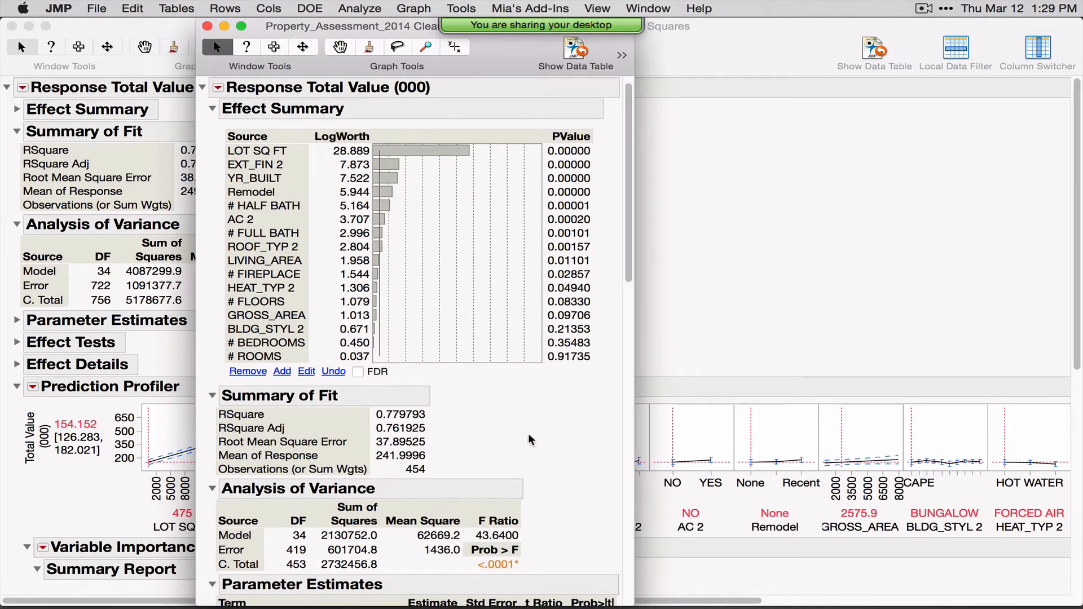
{"action": "scroll", "coordinate": [530, 439], "scroll_direction": "down", "scroll_amount": 15}
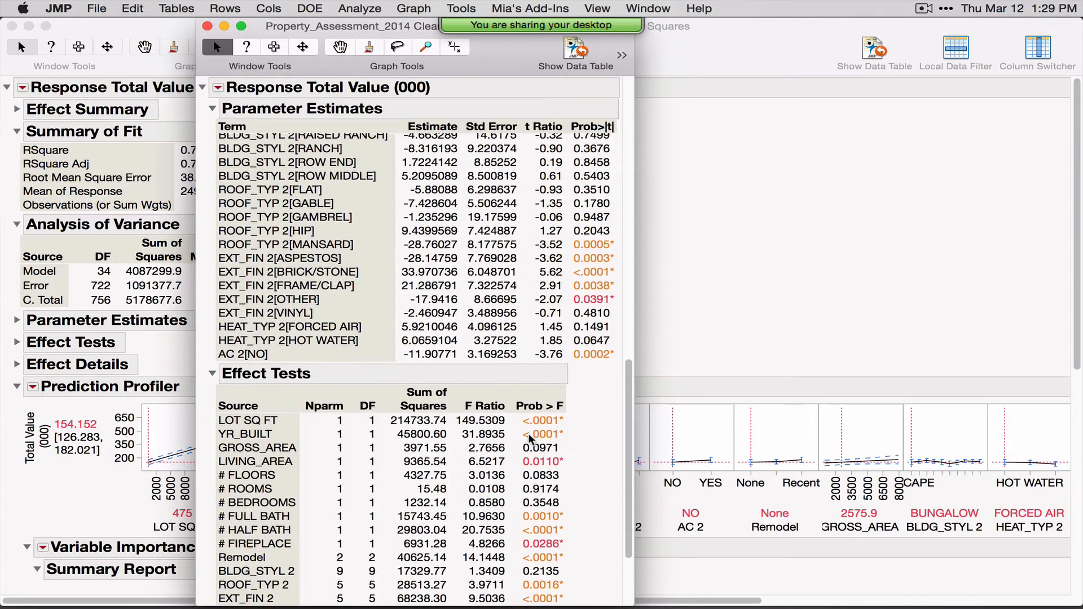
{"action": "scroll", "coordinate": [531, 439], "scroll_direction": "down", "scroll_amount": 5}
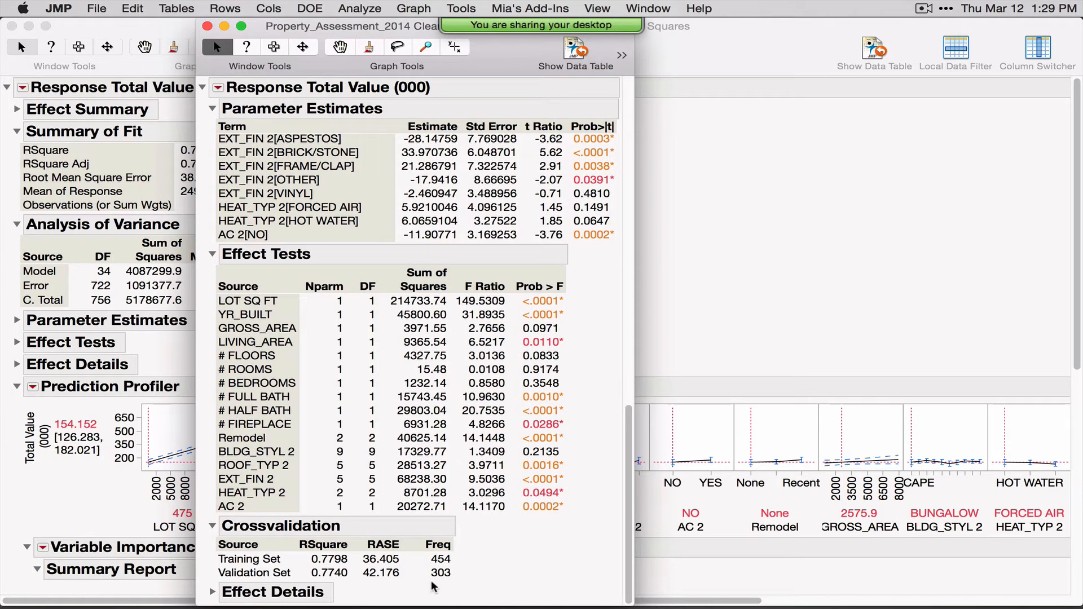
{"action": "mouse_move", "coordinate": [433, 587]}
{"action": "left_mouse_down"}
{"action": "mouse_move", "coordinate": [484, 565]}
{"action": "mouse_move", "coordinate": [423, 516]}
{"action": "mouse_move", "coordinate": [270, 517]}
{"action": "mouse_move", "coordinate": [209, 537]}
{"action": "mouse_move", "coordinate": [210, 587]}
{"action": "mouse_move", "coordinate": [446, 593]}
{"action": "left_mouse_up"}
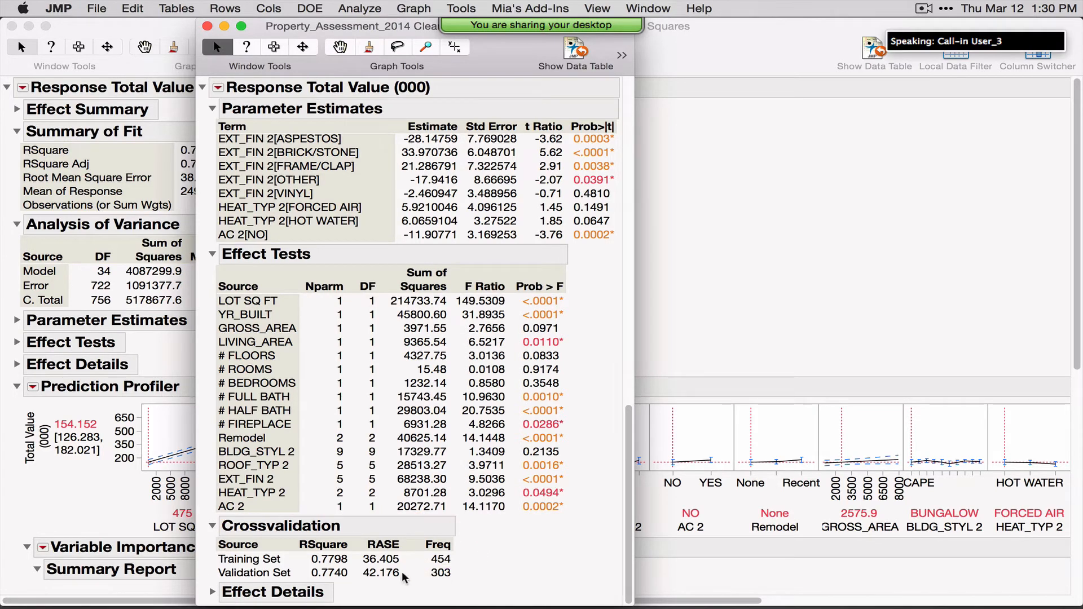
{"action": "mouse_move", "coordinate": [201, 581]}
{"action": "left_mouse_down"}
{"action": "mouse_move", "coordinate": [464, 584]}
{"action": "mouse_move", "coordinate": [406, 557]}
{"action": "mouse_move", "coordinate": [292, 557]}
{"action": "mouse_move", "coordinate": [203, 585]}
{"action": "left_mouse_up"}
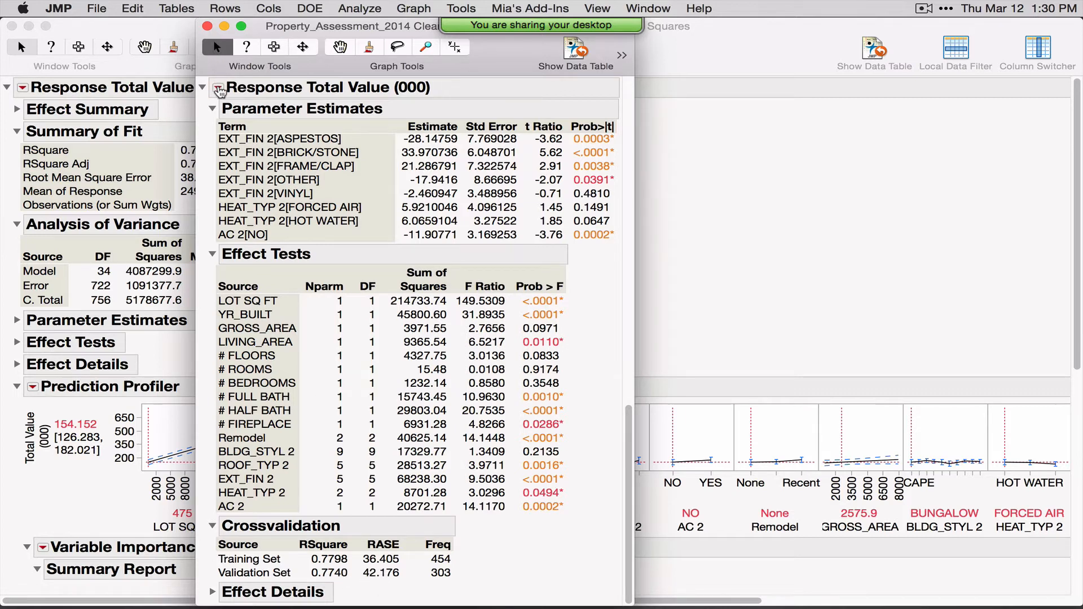
Reopen the validated model's specification, move it clear of the reports, and open the choice of fitting personalities.
{"action": "left_click", "coordinate": [219, 88]}
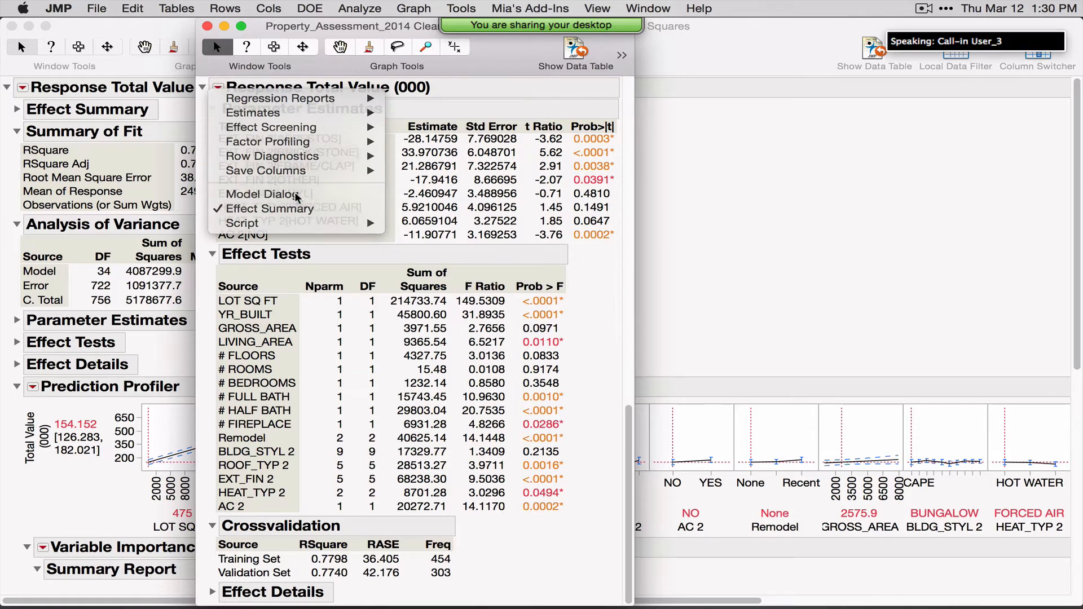
{"action": "left_click", "coordinate": [296, 194]}
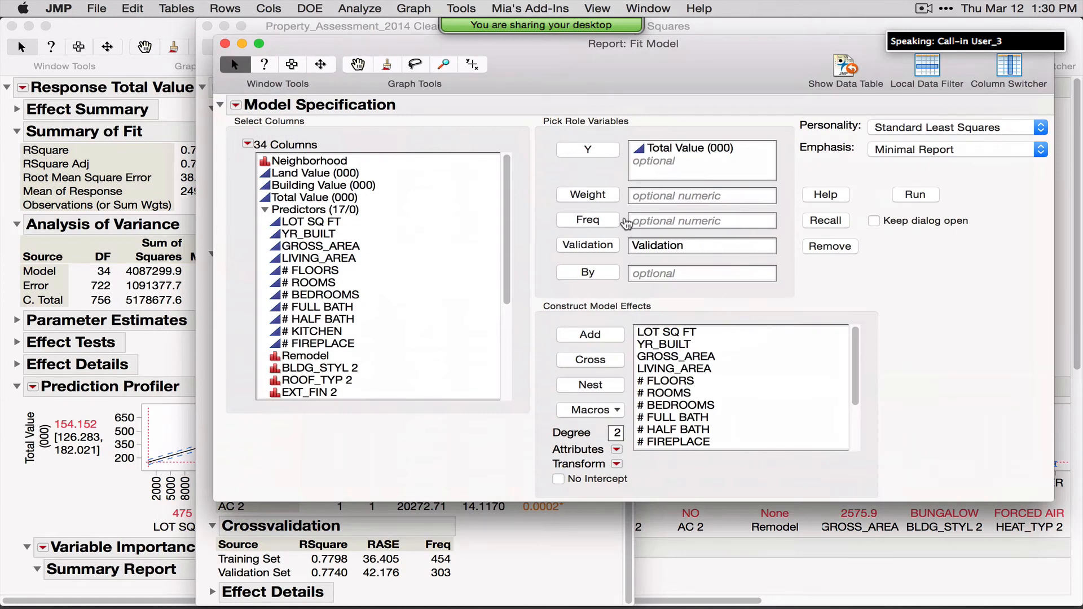
{"action": "left_click_drag", "start_coordinate": [740, 61], "coordinate": [598, 97]}
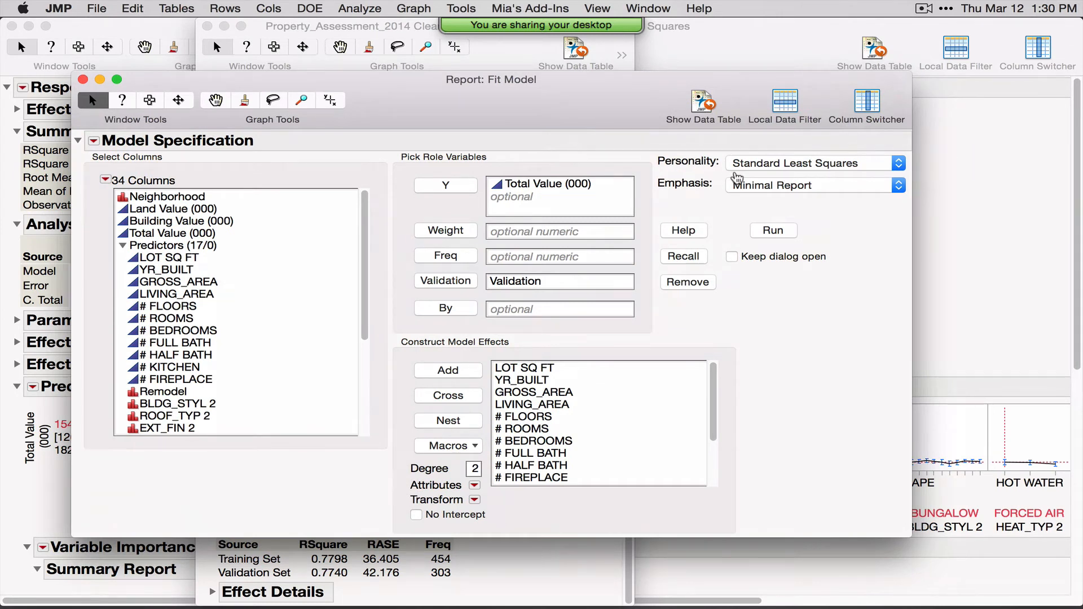
{"action": "left_click", "coordinate": [739, 164]}
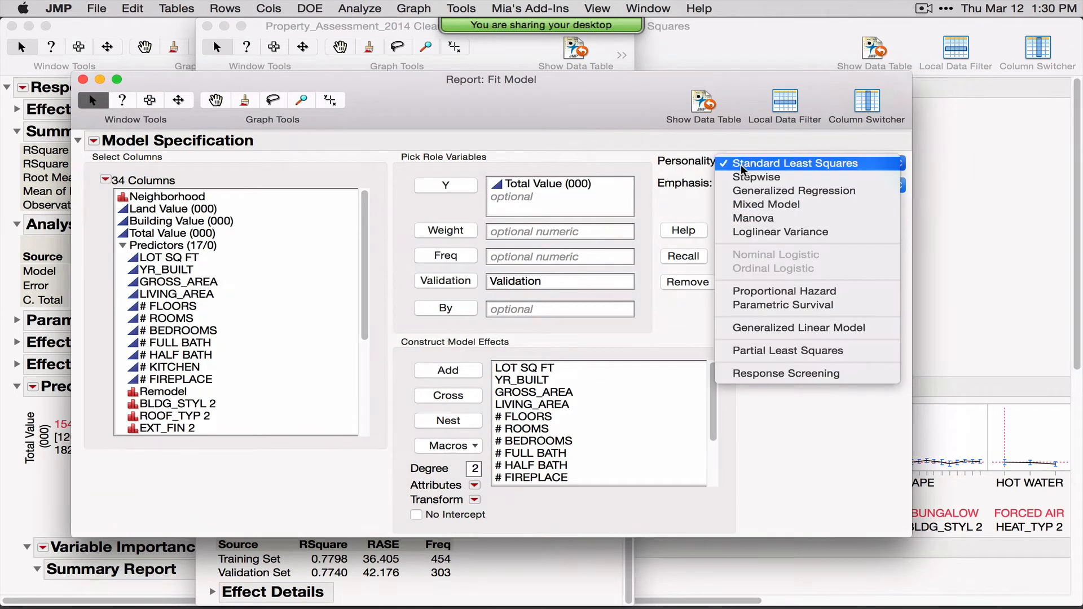
Set the Fit Model personality to Stepwise and run it for Total Value (000).
{"action": "left_click", "coordinate": [776, 180]}
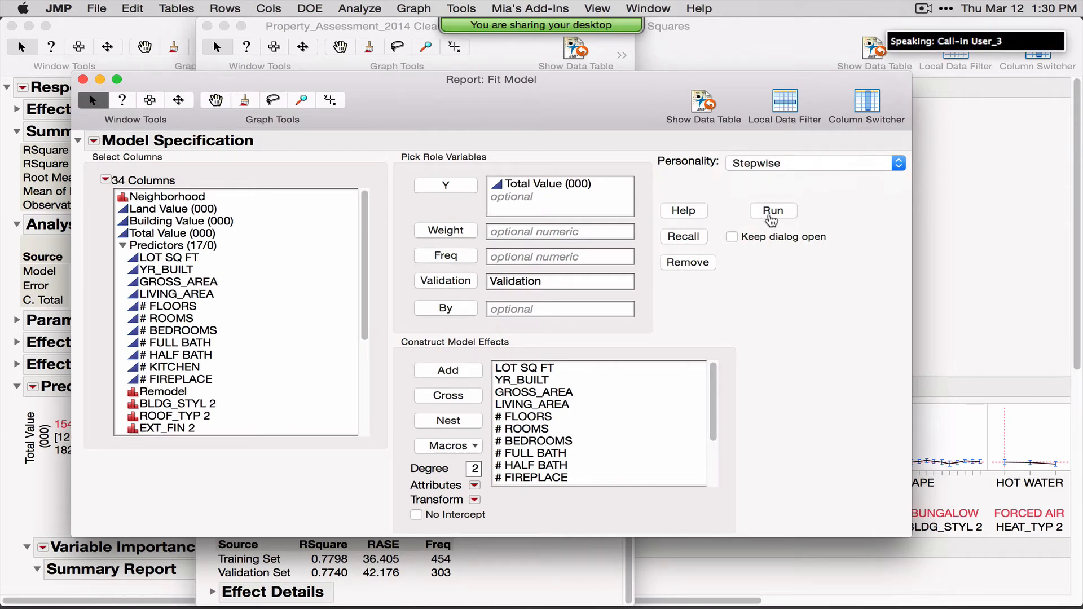
{"action": "left_click", "coordinate": [773, 211]}
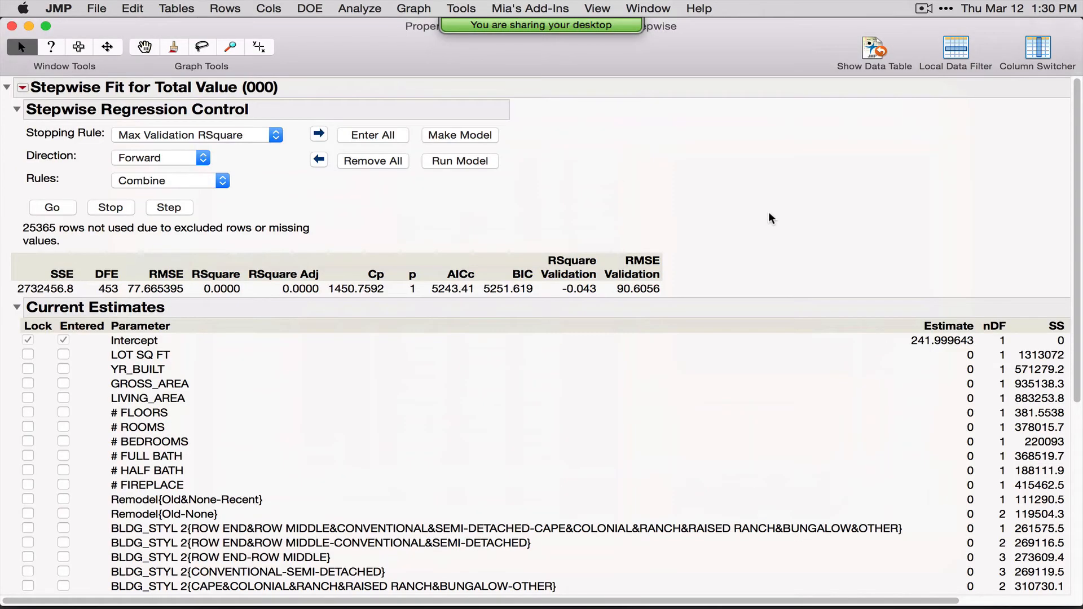
Try entering the first BLDG_STYL 2 split term into the stepwise model and remove it again.
{"action": "scroll", "coordinate": [768, 211], "scroll_direction": "down", "scroll_amount": 5}
{"action": "scroll", "coordinate": [768, 212], "scroll_direction": "down", "scroll_amount": 5}
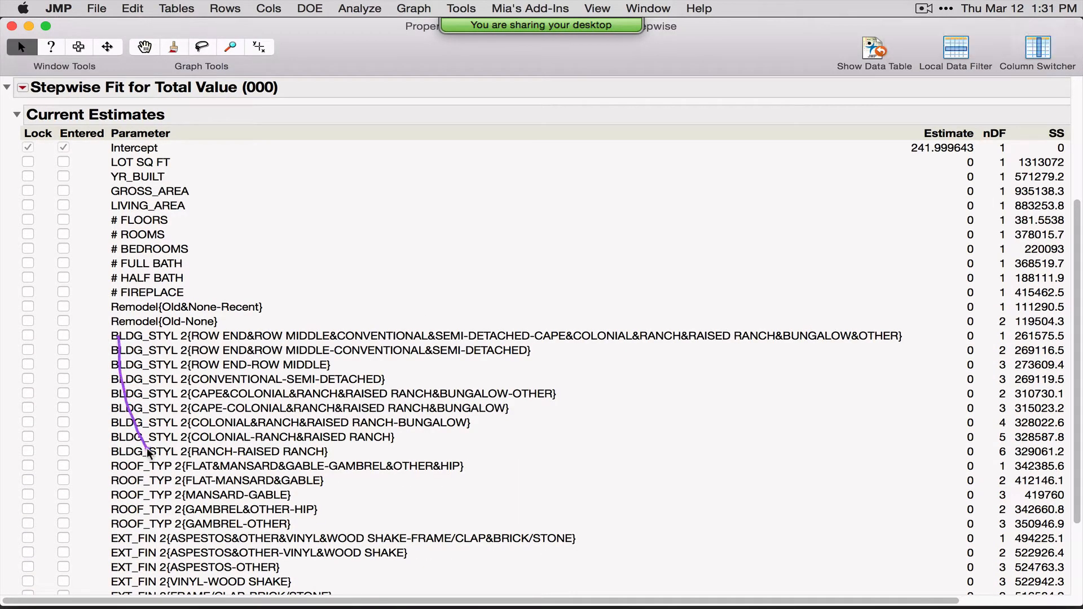
{"action": "left_click", "coordinate": [63, 335]}
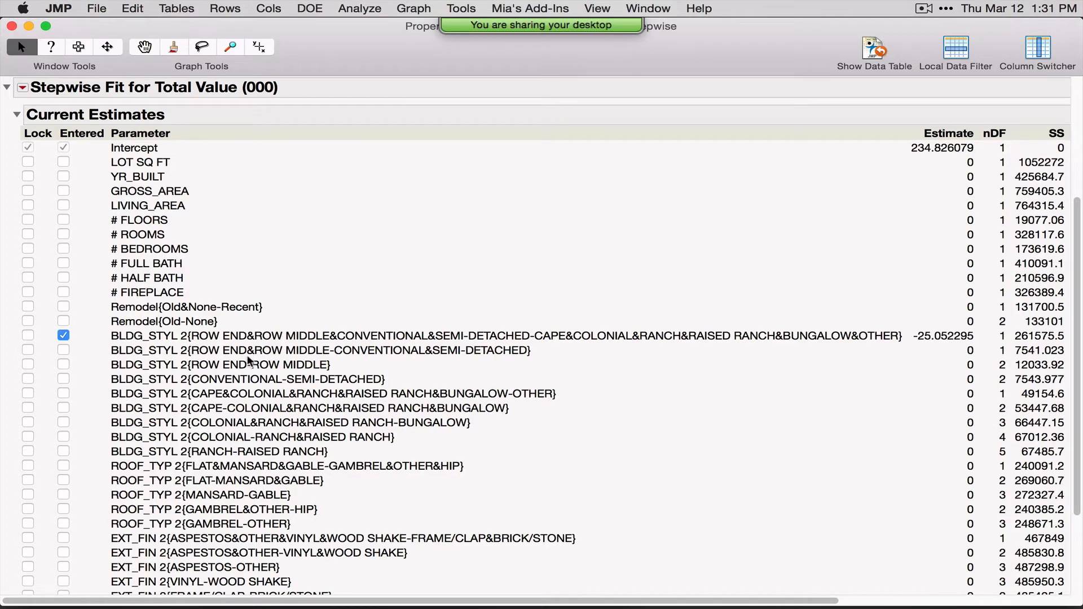
{"action": "left_click", "coordinate": [63, 336]}
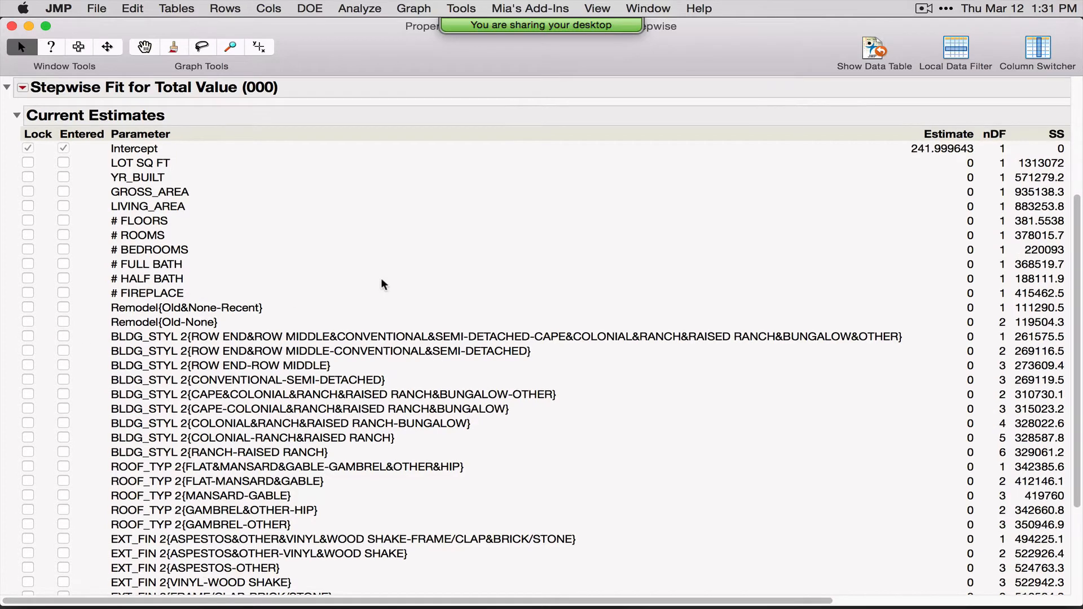
Set the stepwise rules to Whole Effects and run forward selection with the Max Validation RSquare stopping rule.
{"action": "scroll", "coordinate": [381, 277], "scroll_direction": "up", "scroll_amount": 10}
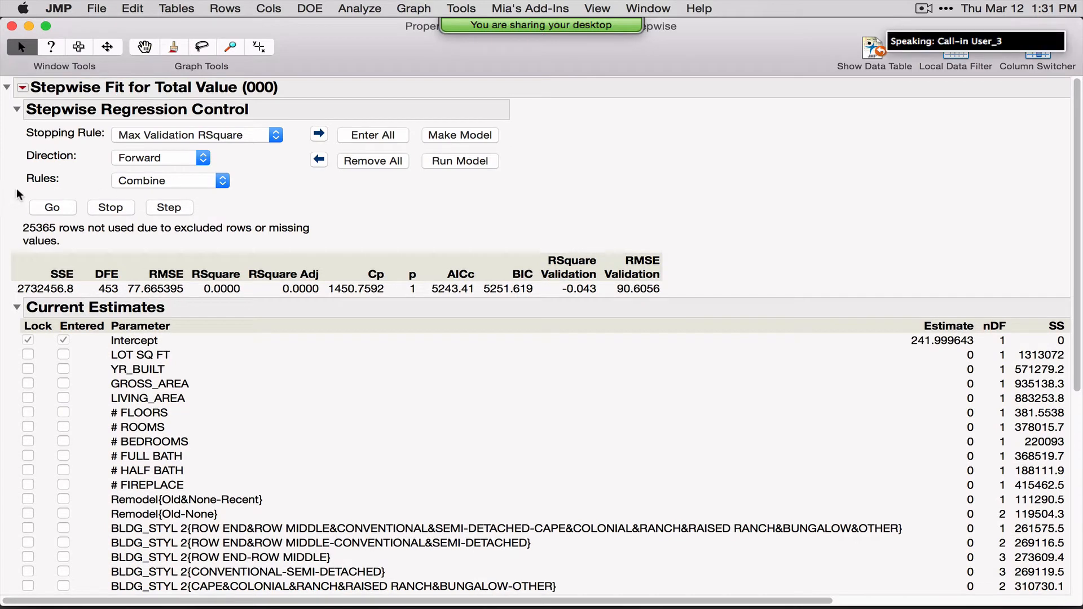
{"action": "left_click", "coordinate": [144, 179]}
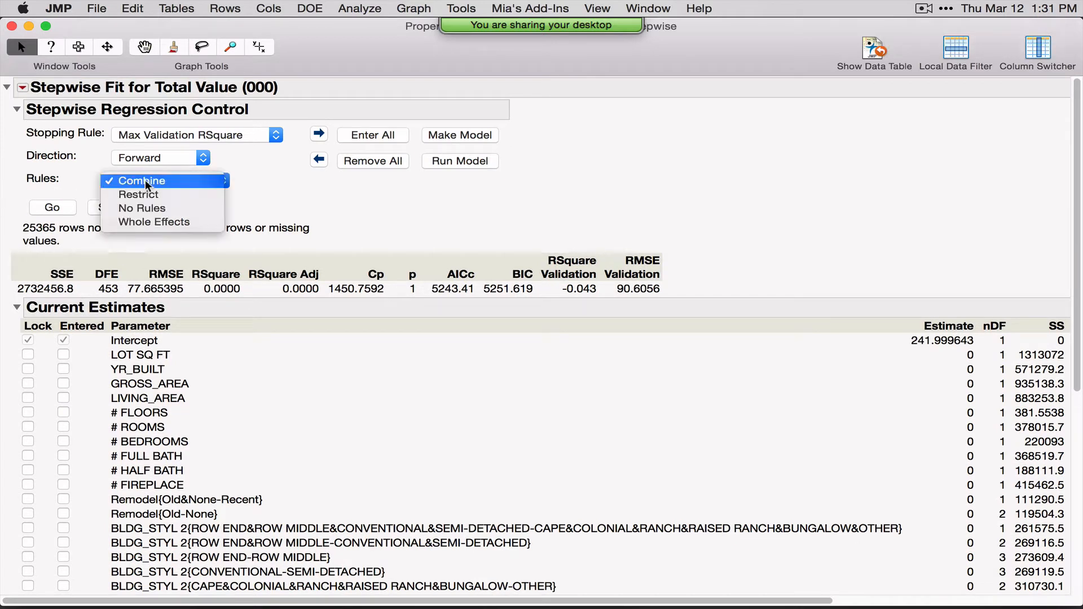
{"action": "left_click", "coordinate": [177, 222]}
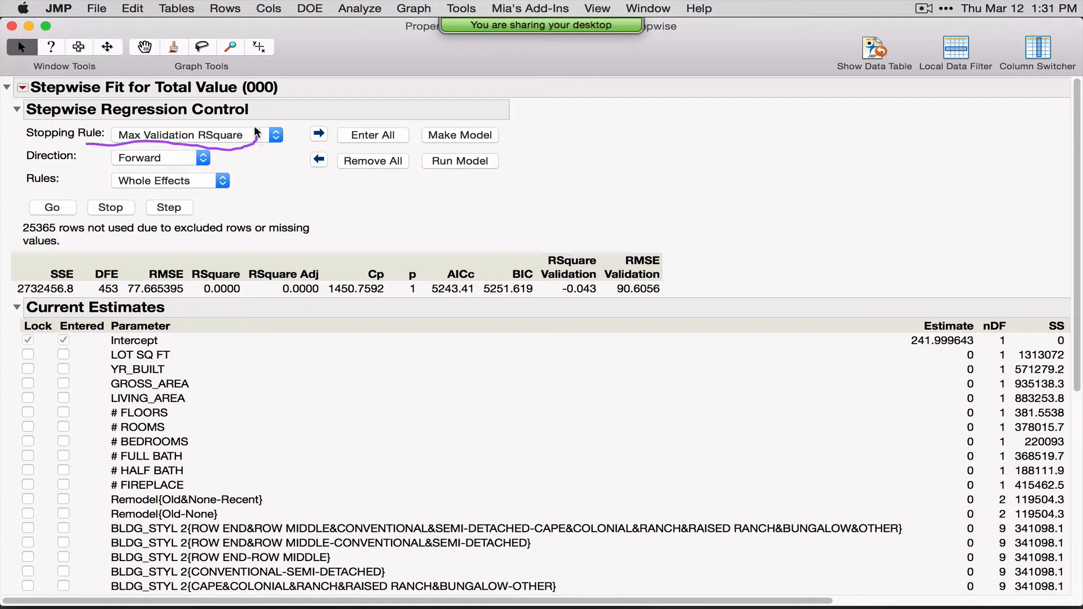
{"action": "left_click", "coordinate": [48, 208]}
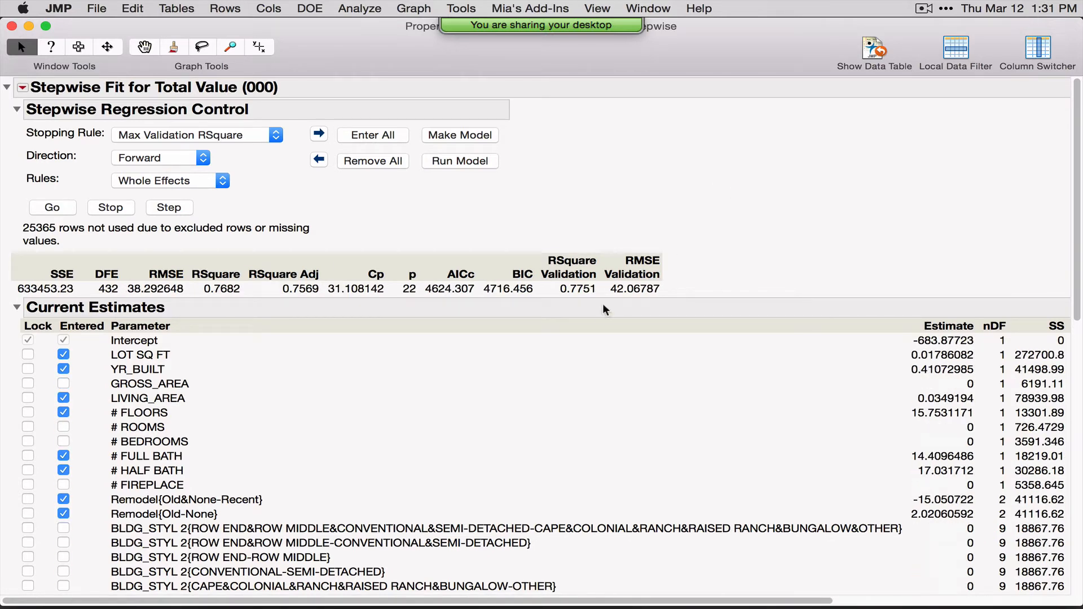
Review the validation statistics, the terms entered in the current estimates and the step history.
{"action": "mouse_move", "coordinate": [602, 300]}
{"action": "left_mouse_down"}
{"action": "mouse_move", "coordinate": [605, 262]}
{"action": "mouse_move", "coordinate": [528, 253]}
{"action": "left_mouse_up"}
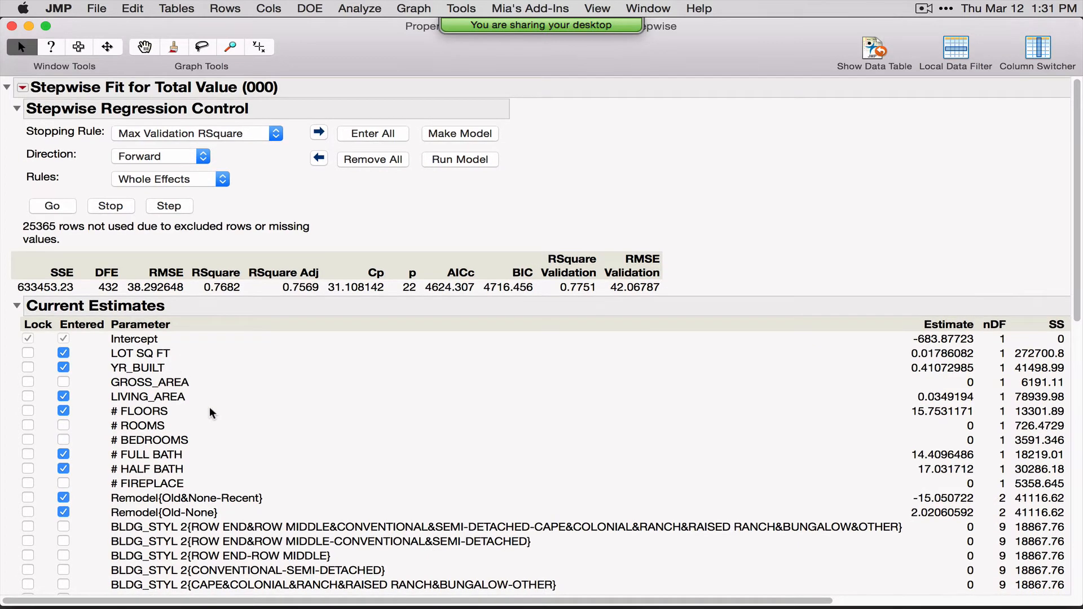
{"action": "scroll", "coordinate": [200, 402], "scroll_direction": "down", "scroll_amount": 3}
{"action": "scroll", "coordinate": [200, 401], "scroll_direction": "down", "scroll_amount": 10}
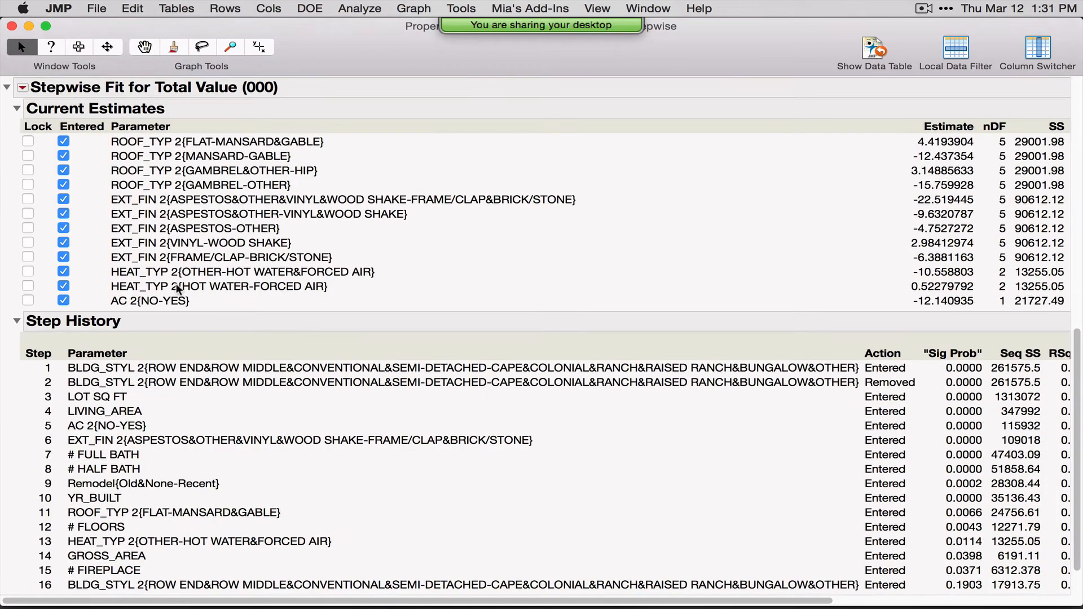
{"action": "scroll", "coordinate": [156, 299], "scroll_direction": "up", "scroll_amount": 2}
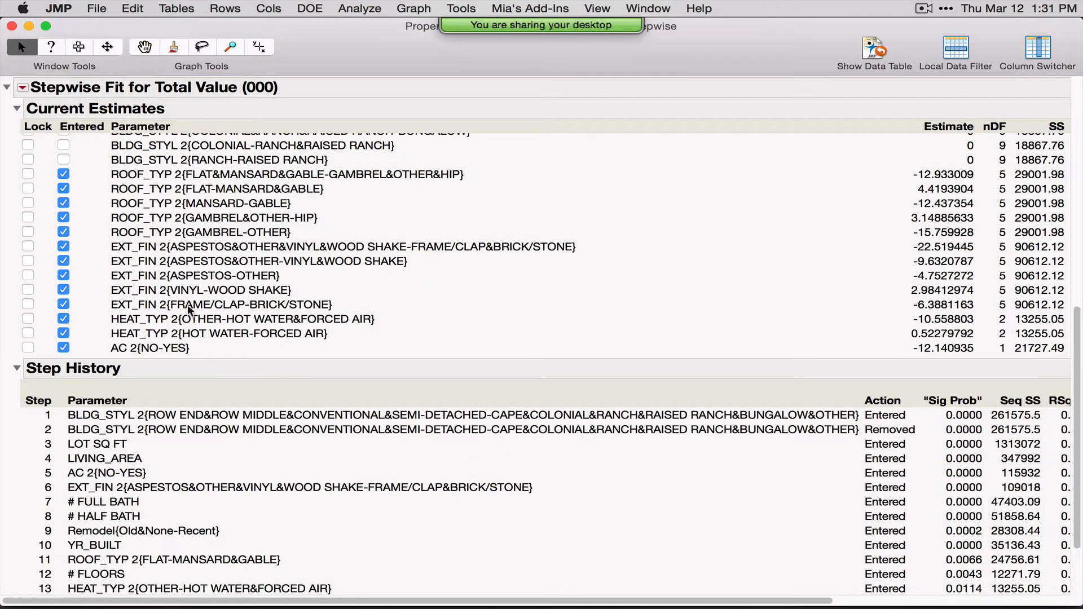
{"action": "scroll", "coordinate": [327, 337], "scroll_direction": "up", "scroll_amount": 10}
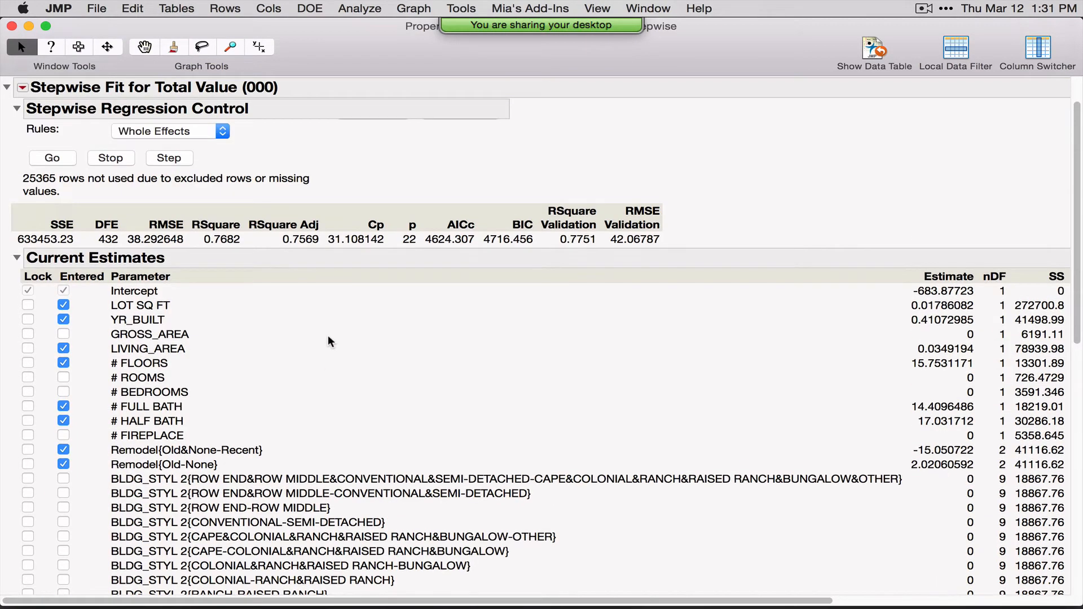
{"action": "scroll", "coordinate": [370, 360], "scroll_direction": "up", "scroll_amount": 2}
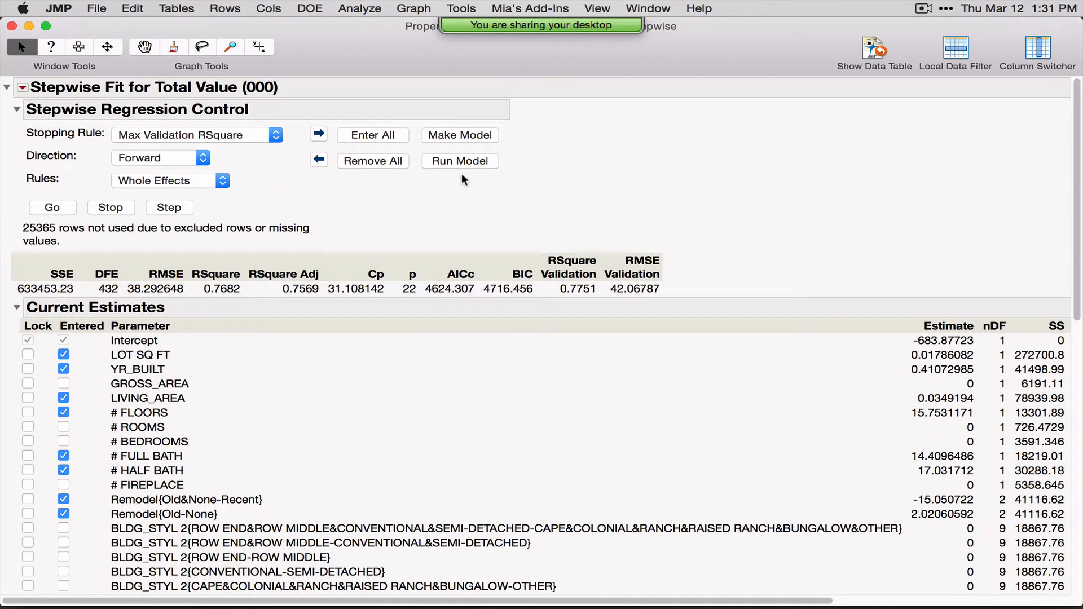
Check the available stopping rules without changing the current one, and run the selected stepwise model.
{"action": "left_click", "coordinate": [240, 137]}
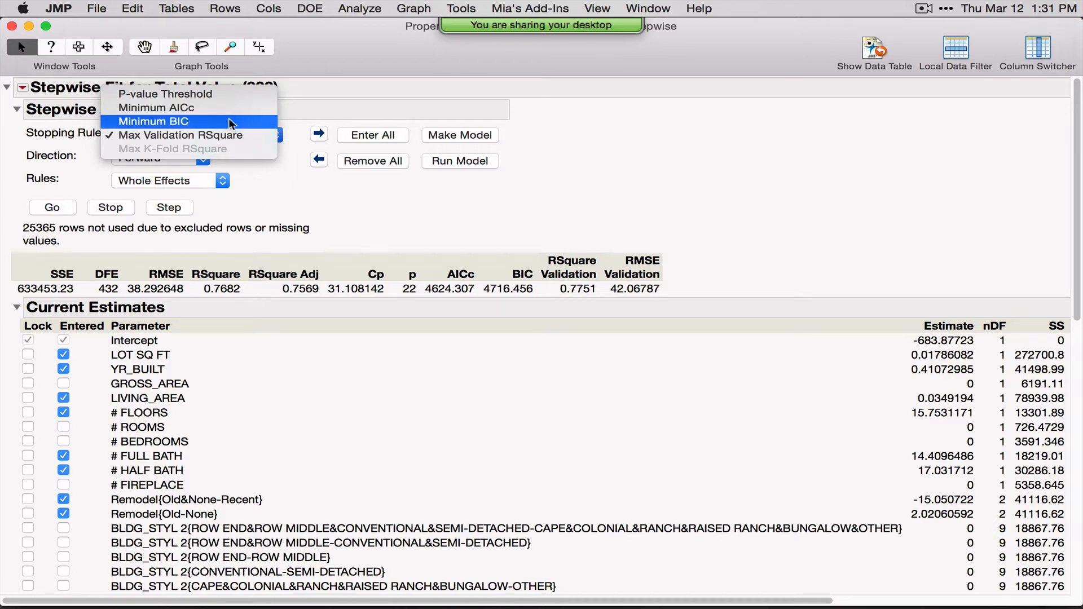
{"action": "left_click", "coordinate": [460, 207]}
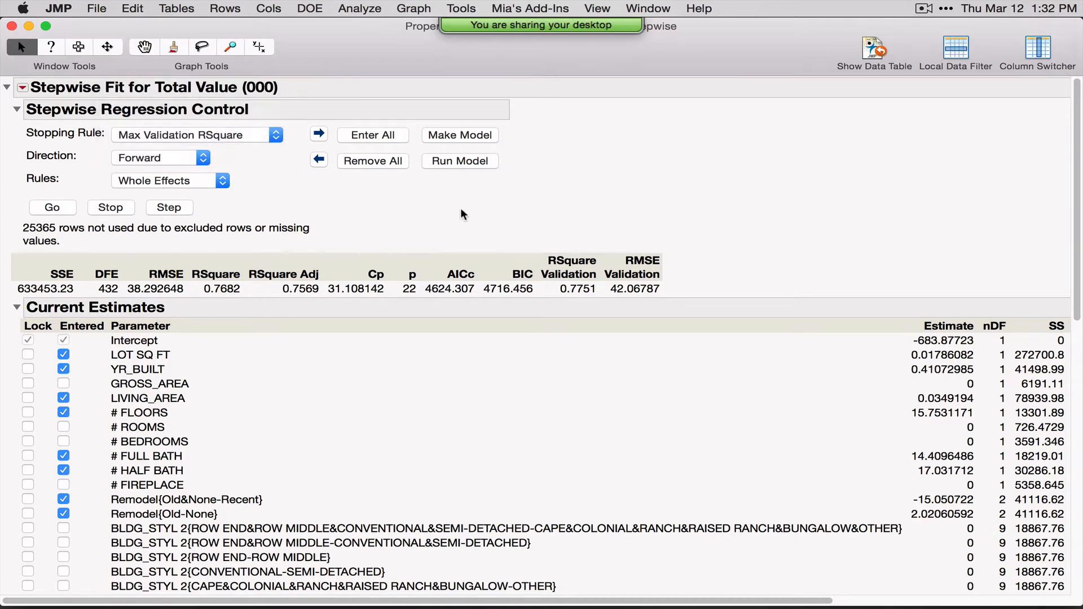
{"action": "left_click", "coordinate": [446, 161]}
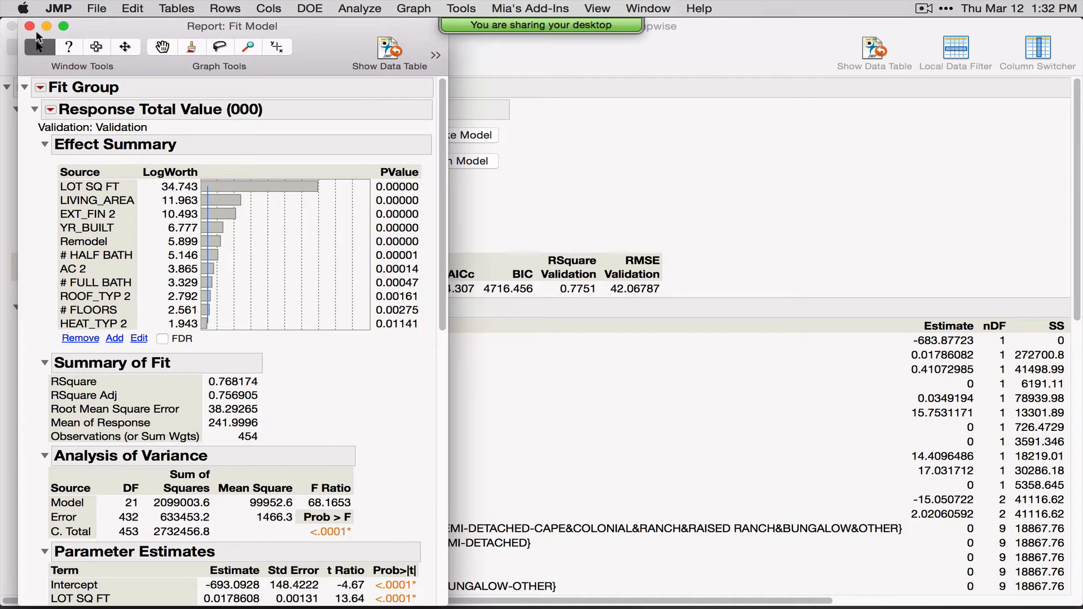
Close the Fit Group report, the stepwise fit and both remaining least squares reports.
{"action": "left_click", "coordinate": [29, 25]}
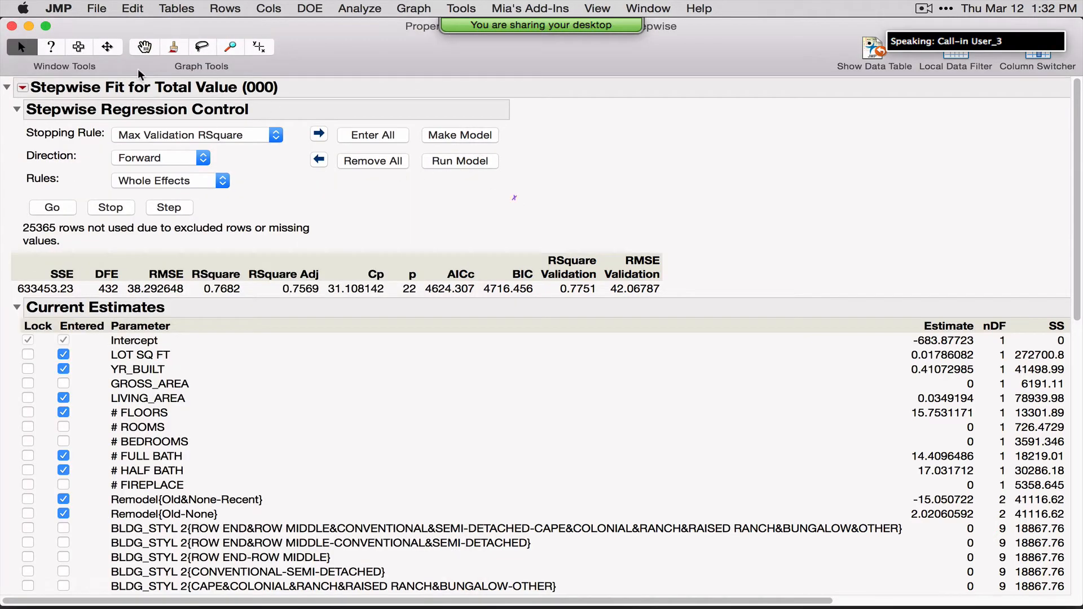
{"action": "left_click", "coordinate": [11, 26]}
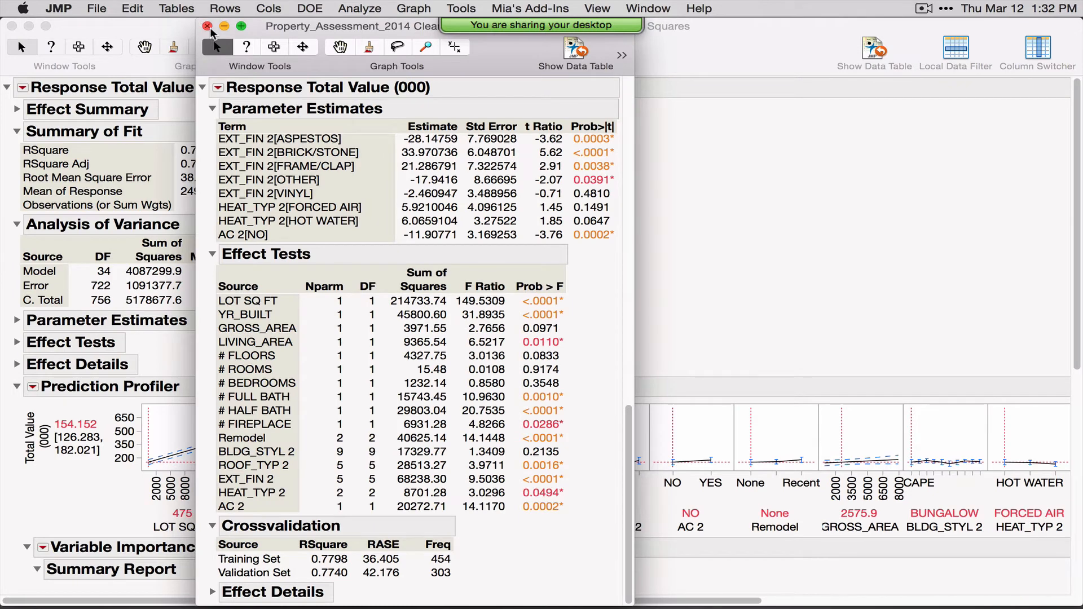
{"action": "left_click", "coordinate": [208, 27]}
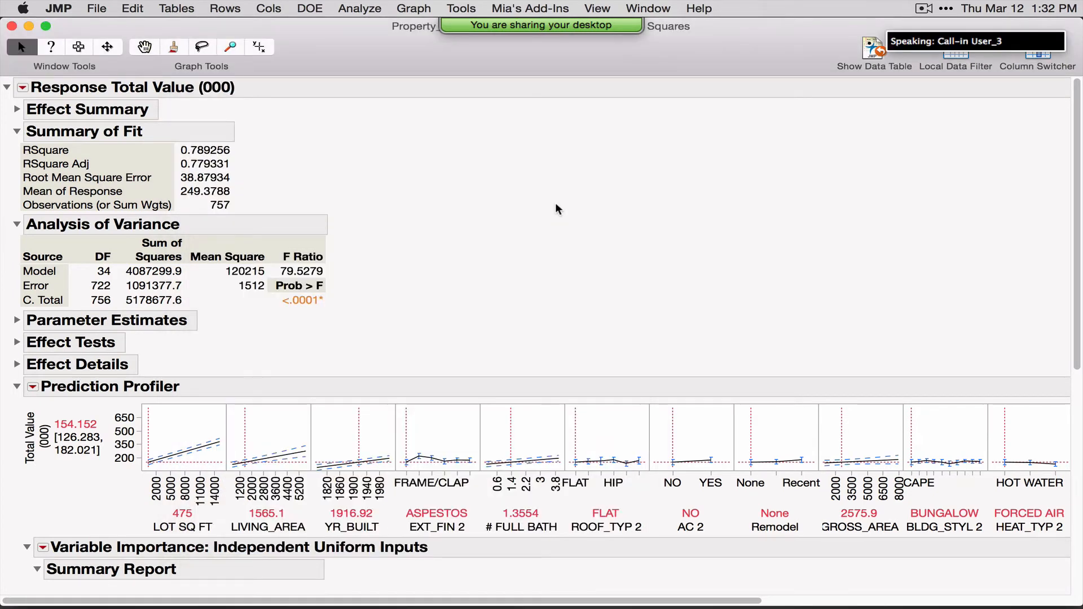
{"action": "left_click", "coordinate": [11, 26]}
In the journal's Predictive Modeling outline, collapse Fit Model and expand Recursive Partitioning.
{"action": "left_click", "coordinate": [111, 75]}
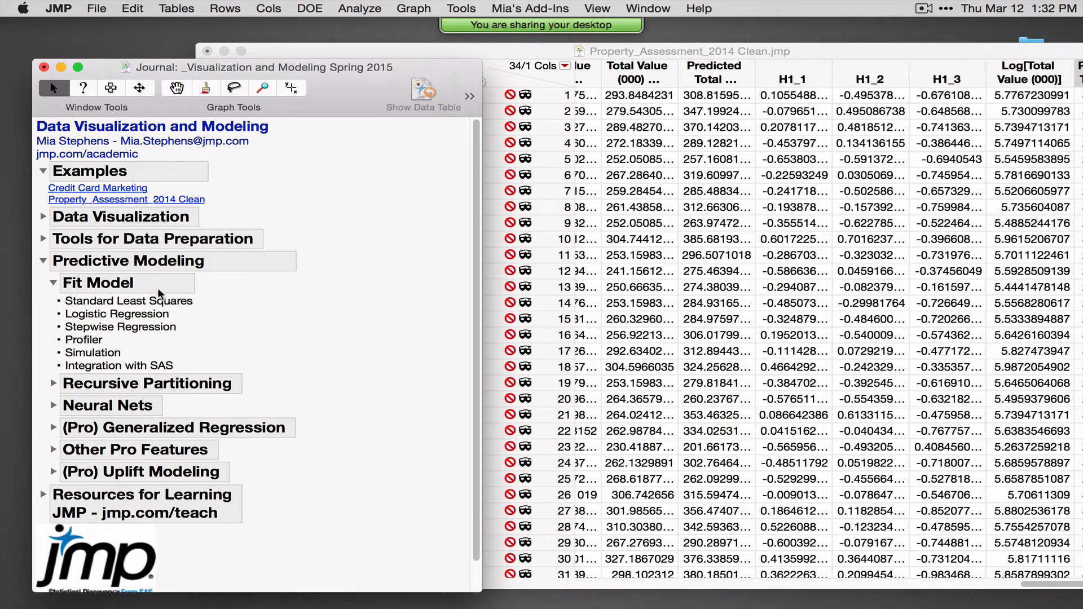
{"action": "left_click", "coordinate": [53, 283]}
{"action": "left_click", "coordinate": [52, 306]}
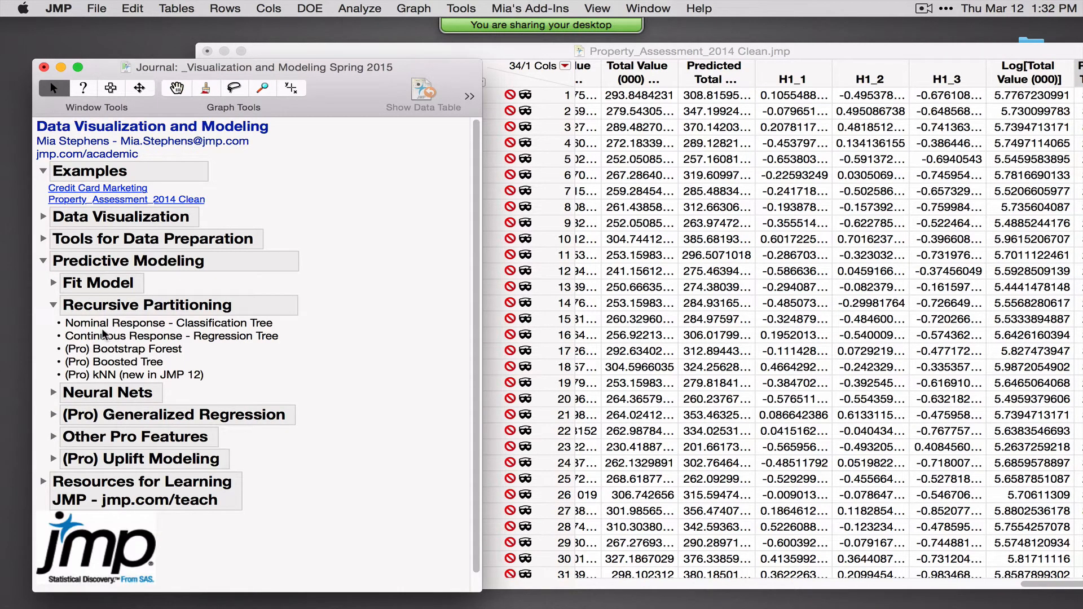
{"action": "left_click_drag", "start_coordinate": [50, 328], "coordinate": [278, 336]}
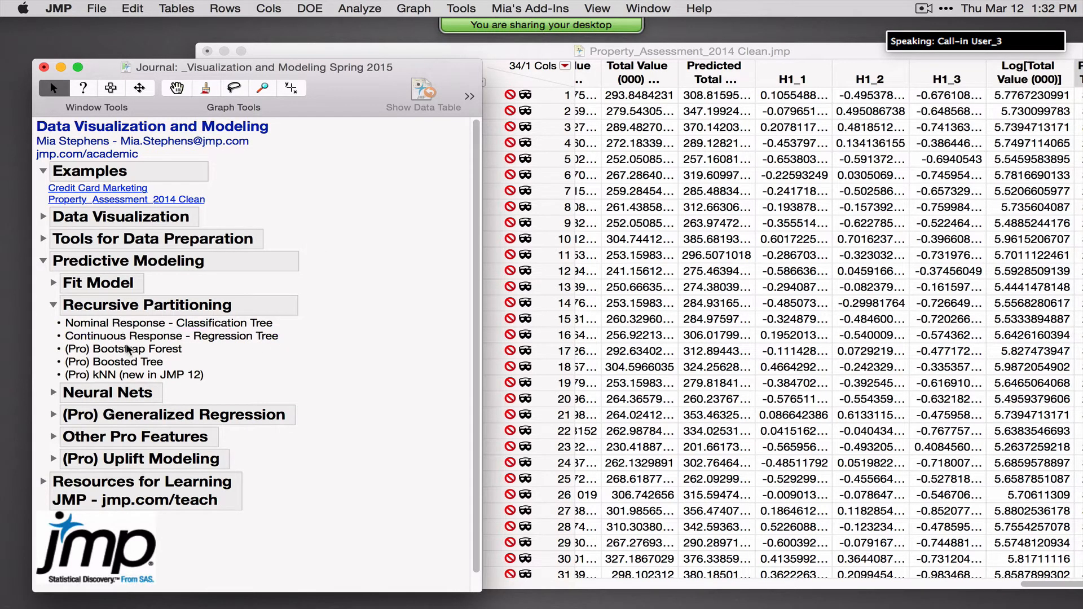
{"action": "left_click_drag", "start_coordinate": [50, 342], "coordinate": [302, 344]}
Start a Partition analysis on the Property_Assessment_2014 Clean table with Total Value (000) as the response.
{"action": "left_click", "coordinate": [361, 52]}
{"action": "left_click", "coordinate": [368, 12]}
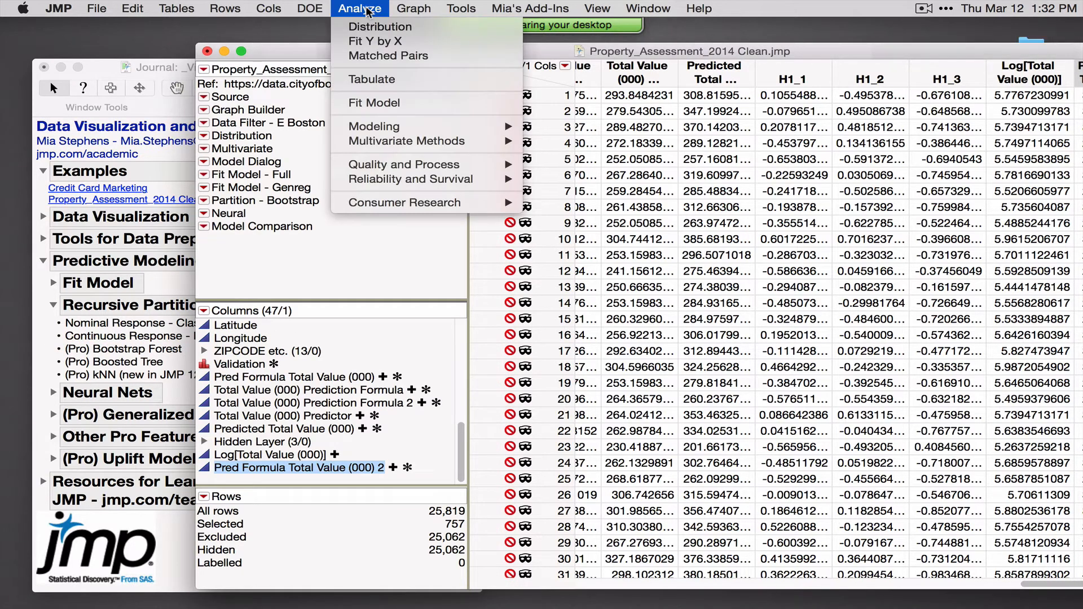
{"action": "mouse_move", "coordinate": [381, 131]}
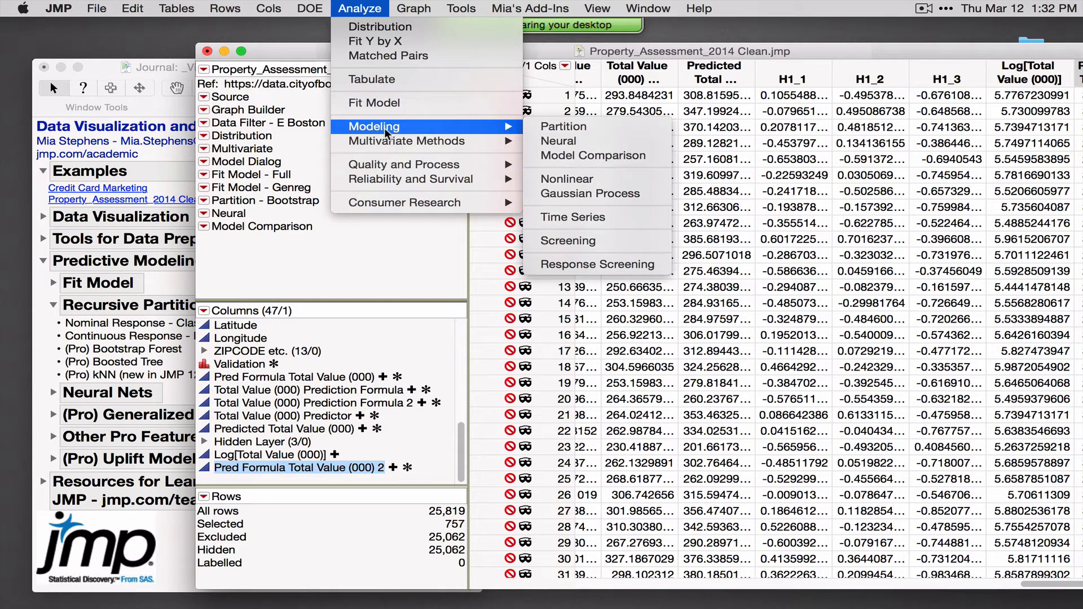
{"action": "left_click", "coordinate": [590, 127]}
{"action": "left_click_drag", "start_coordinate": [576, 89], "coordinate": [489, 85]}
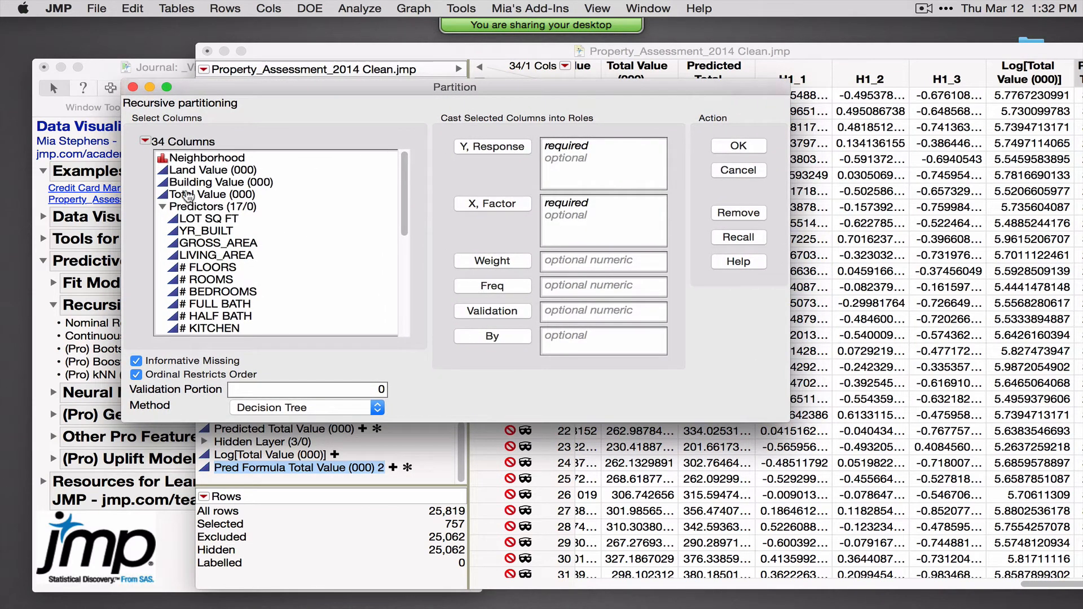
{"action": "left_click", "coordinate": [195, 195]}
{"action": "left_click", "coordinate": [493, 146]}
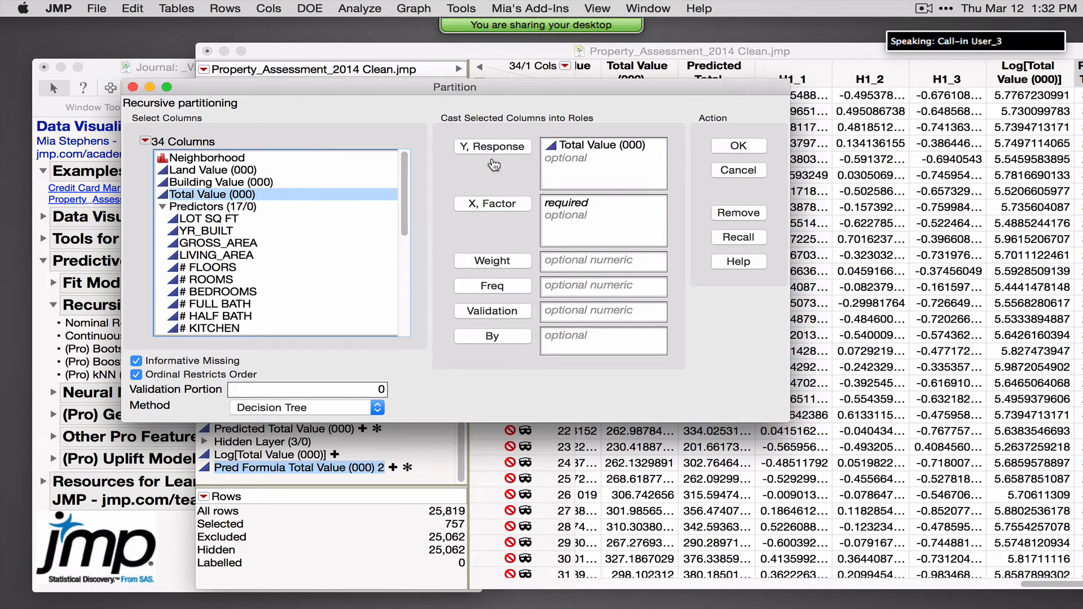
Assign the Predictors column group as the X factors and the Validation column as the validation role.
{"action": "left_click", "coordinate": [215, 207]}
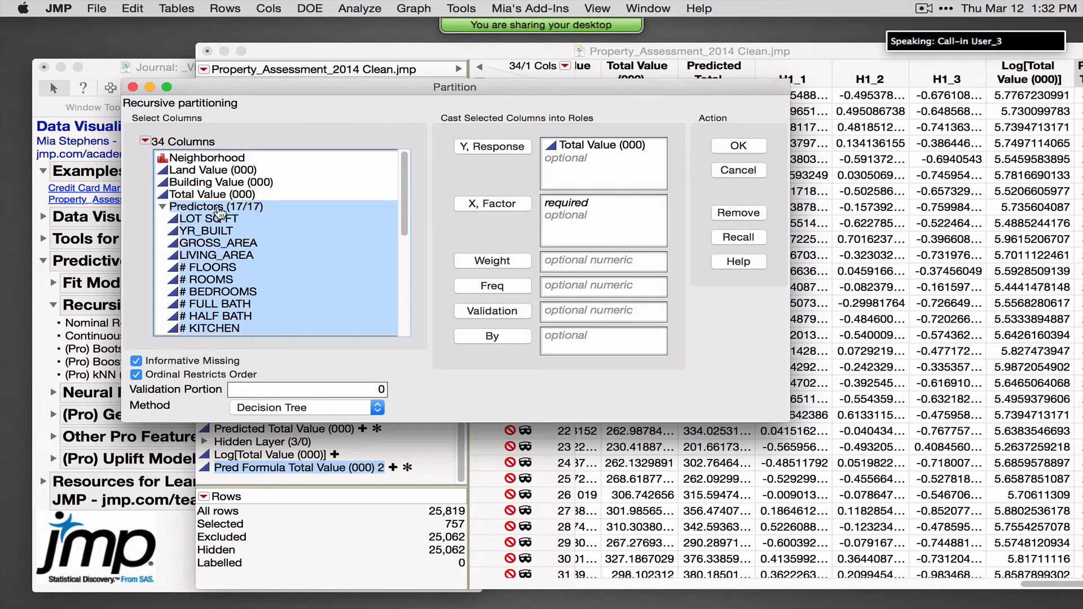
{"action": "left_click", "coordinate": [490, 206]}
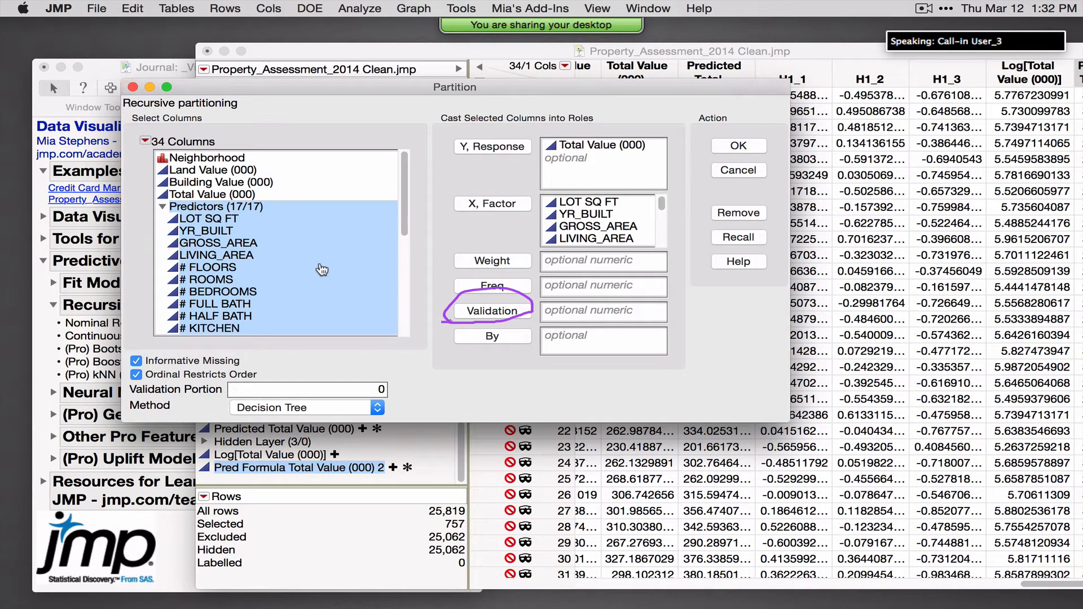
{"action": "scroll", "coordinate": [322, 269], "scroll_direction": "down", "scroll_amount": 3}
{"action": "scroll", "coordinate": [322, 268], "scroll_direction": "down", "scroll_amount": 2}
{"action": "left_click", "coordinate": [217, 292]}
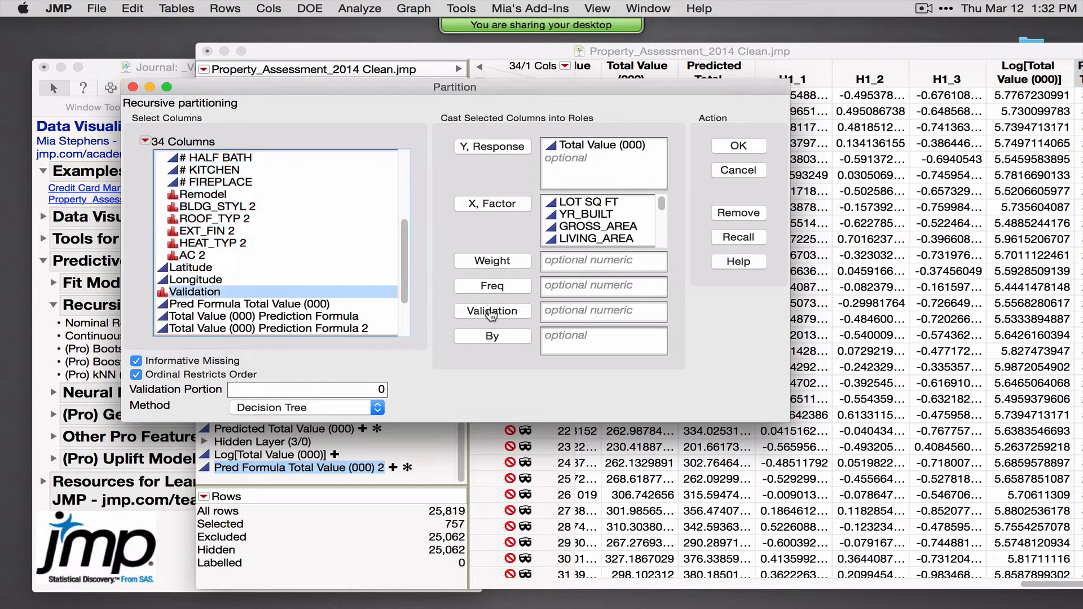
{"action": "left_click", "coordinate": [492, 311]}
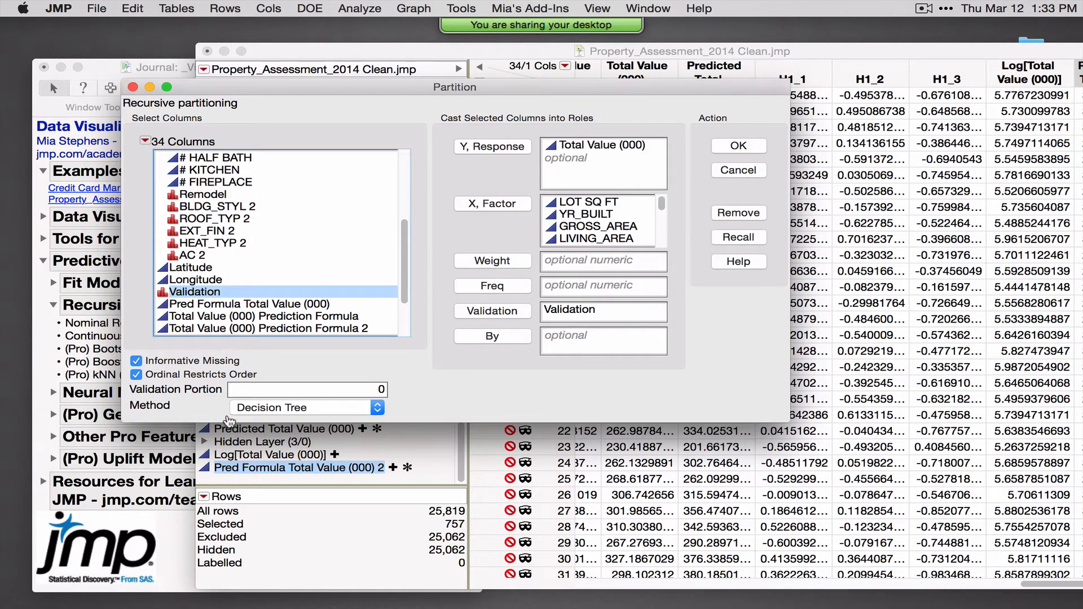
Review the partition methods, keep Decision Tree and launch the analysis.
{"action": "left_click_drag", "start_coordinate": [220, 415], "coordinate": [312, 420]}
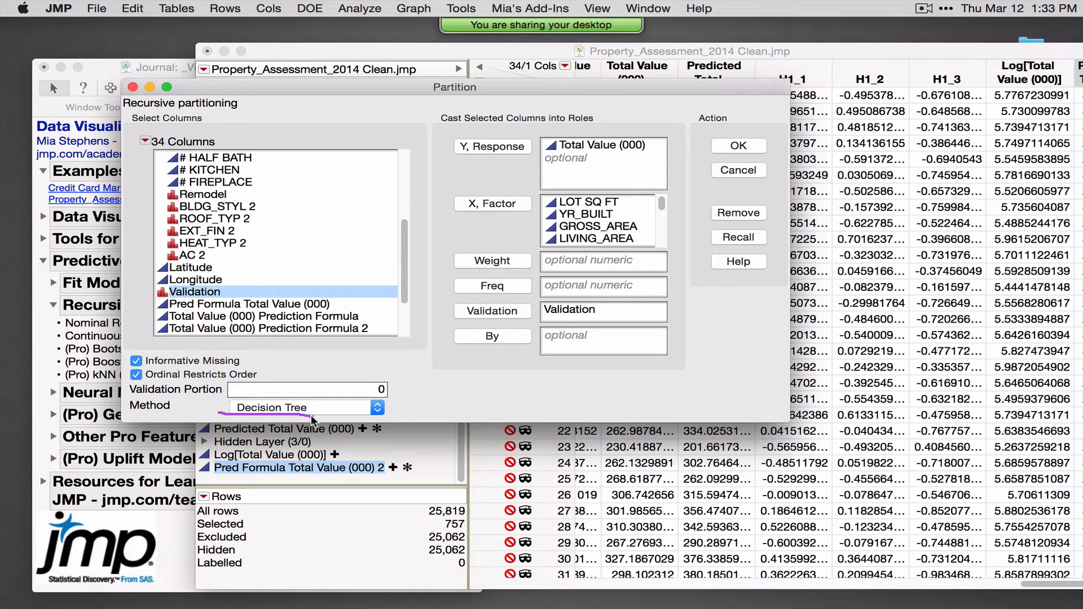
{"action": "left_click", "coordinate": [379, 411]}
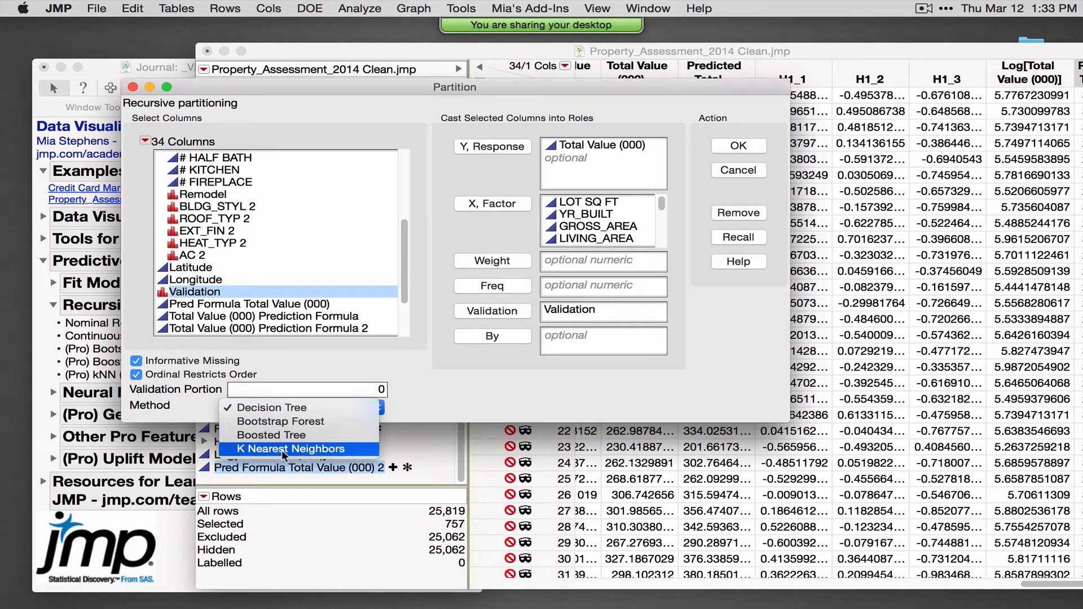
{"action": "left_click", "coordinate": [452, 393]}
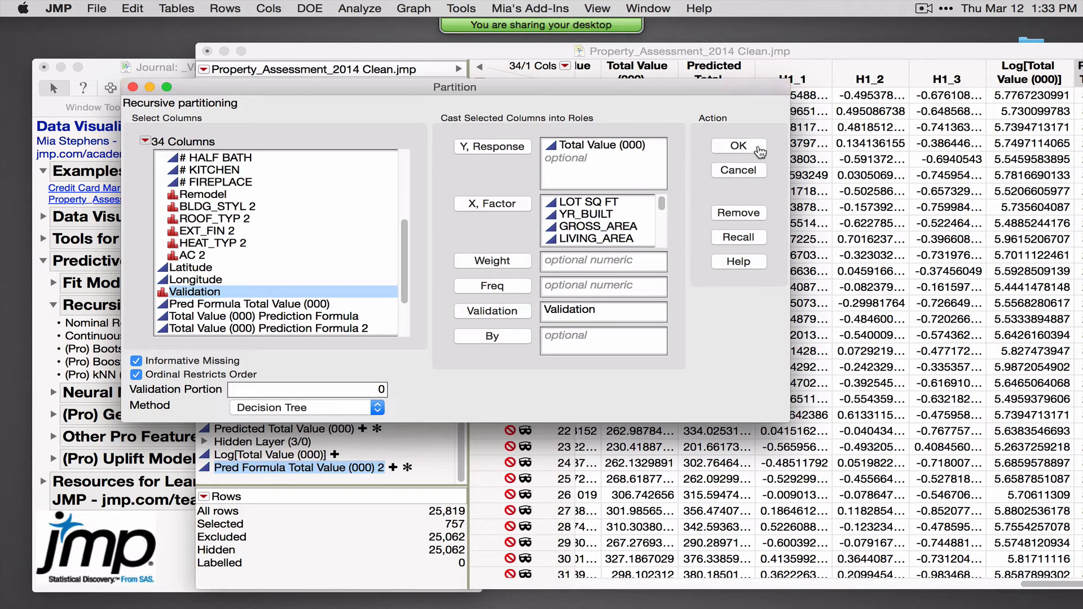
{"action": "left_click", "coordinate": [759, 150]}
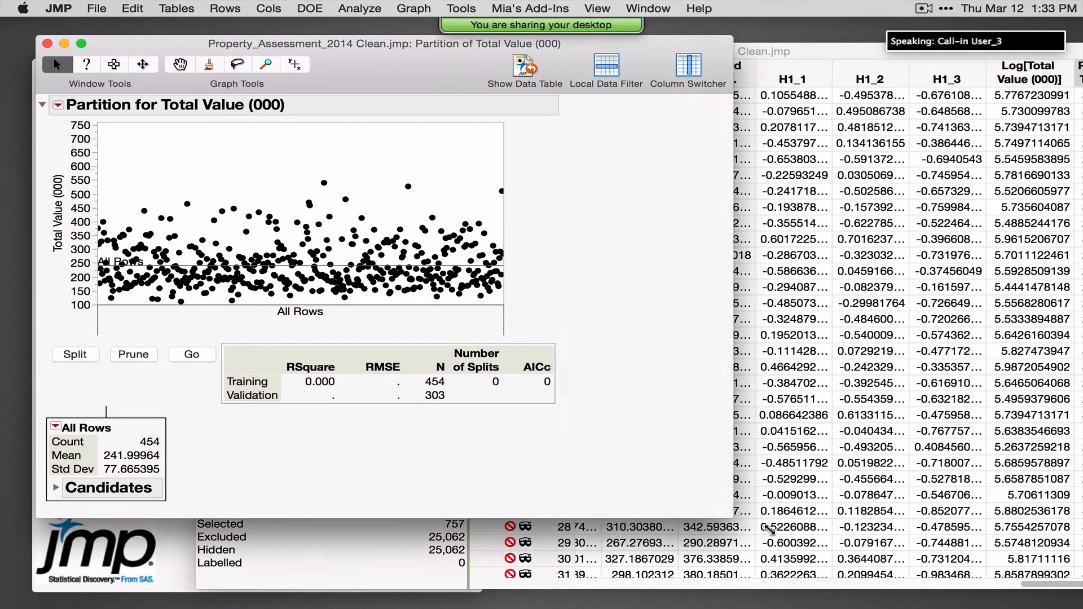
Examine the split candidates of the All Rows node, including their LogWorth values and cut points, and hide them again.
{"action": "left_click", "coordinate": [56, 487]}
{"action": "scroll", "coordinate": [596, 439], "scroll_direction": "down", "scroll_amount": 8}
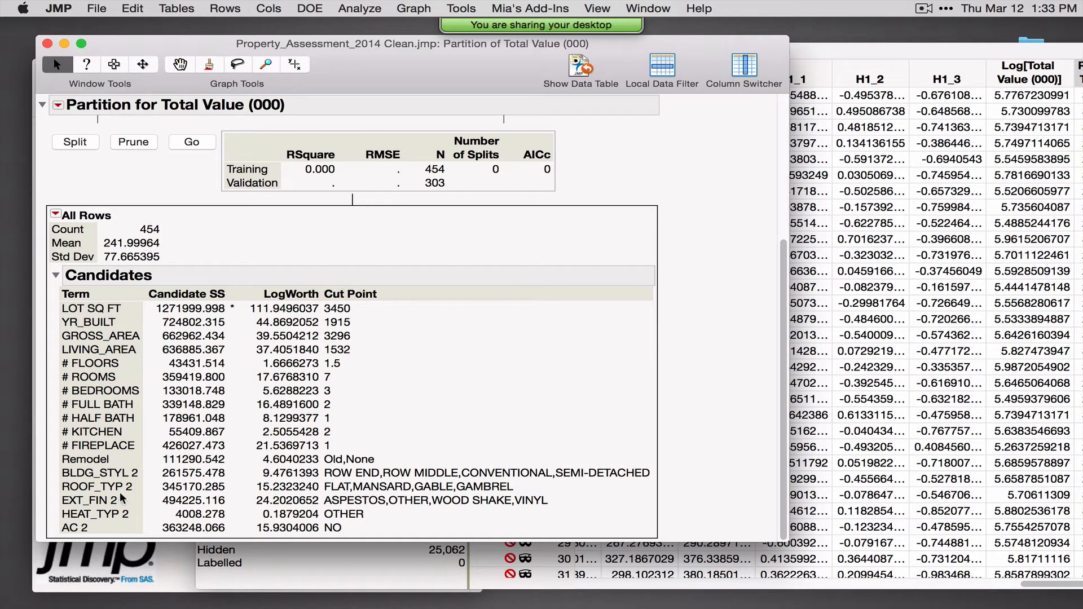
{"action": "left_click_drag", "start_coordinate": [324, 315], "coordinate": [371, 315]}
{"action": "left_click", "coordinate": [55, 276]}
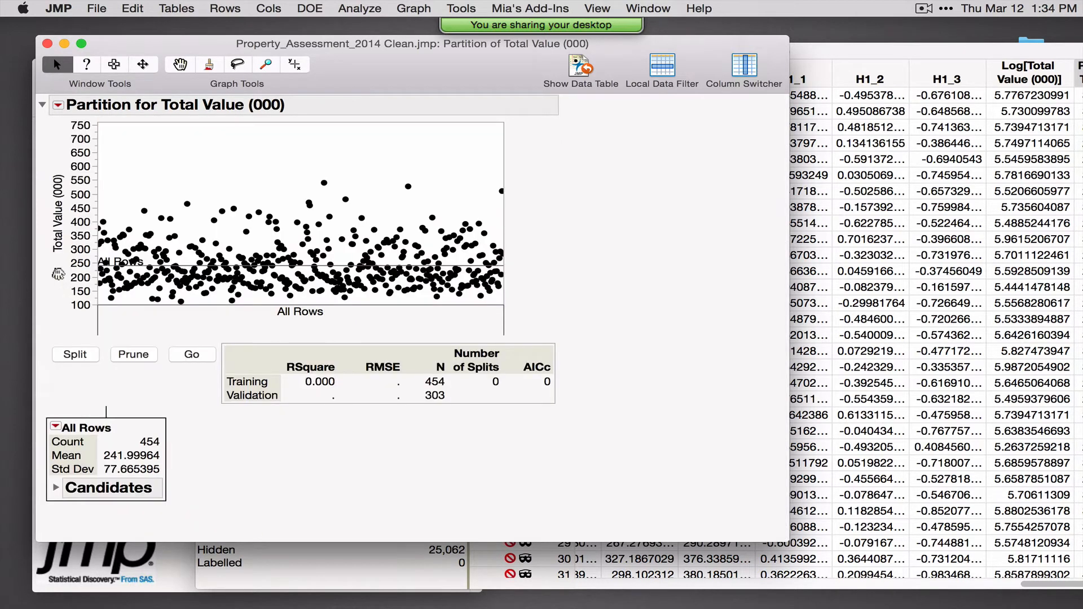
Make the first split of the decision tree and compare the means of the two resulting LOT SQ FT branches.
{"action": "left_click", "coordinate": [68, 355]}
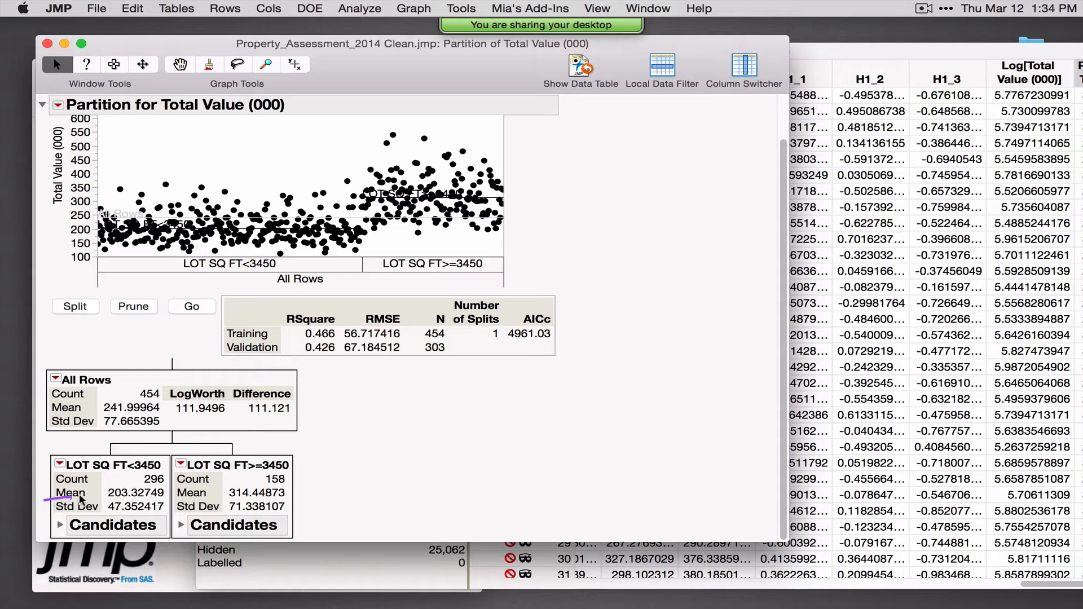
{"action": "left_click_drag", "start_coordinate": [110, 497], "coordinate": [144, 498]}
{"action": "left_click_drag", "start_coordinate": [226, 500], "coordinate": [293, 500]}
{"action": "mouse_move", "coordinate": [202, 335]}
{"action": "left_mouse_down"}
{"action": "mouse_move", "coordinate": [222, 360]}
{"action": "mouse_move", "coordinate": [335, 367]}
{"action": "mouse_move", "coordinate": [591, 340]}
{"action": "mouse_move", "coordinate": [399, 280]}
{"action": "mouse_move", "coordinate": [221, 327]}
{"action": "left_mouse_up"}
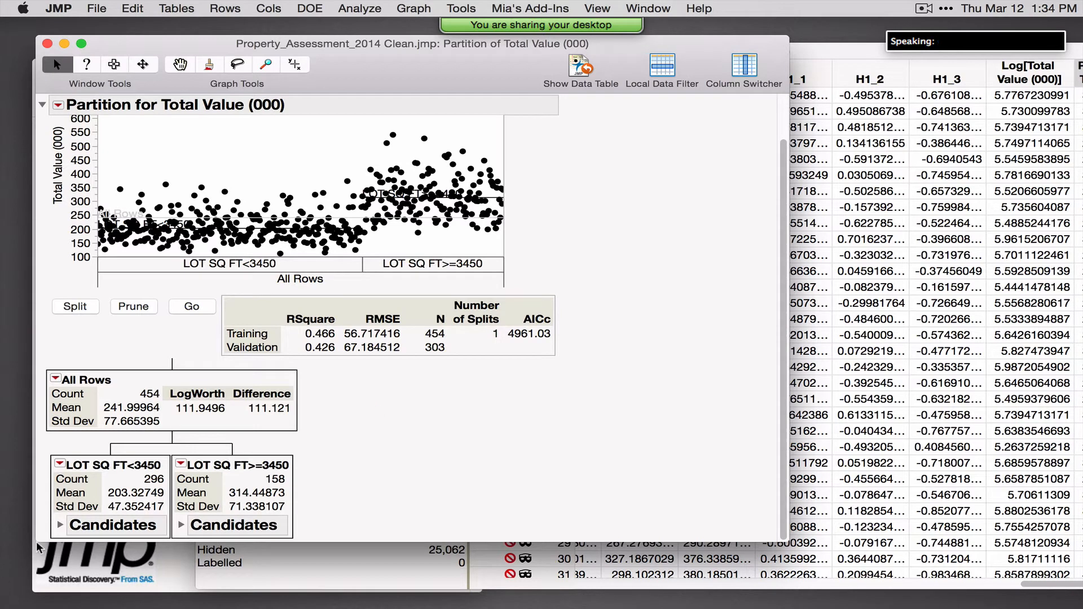
Expand the Candidates of both LOT SQ FT branches and enlarge the report window to compare their best split terms.
{"action": "left_click", "coordinate": [60, 524]}
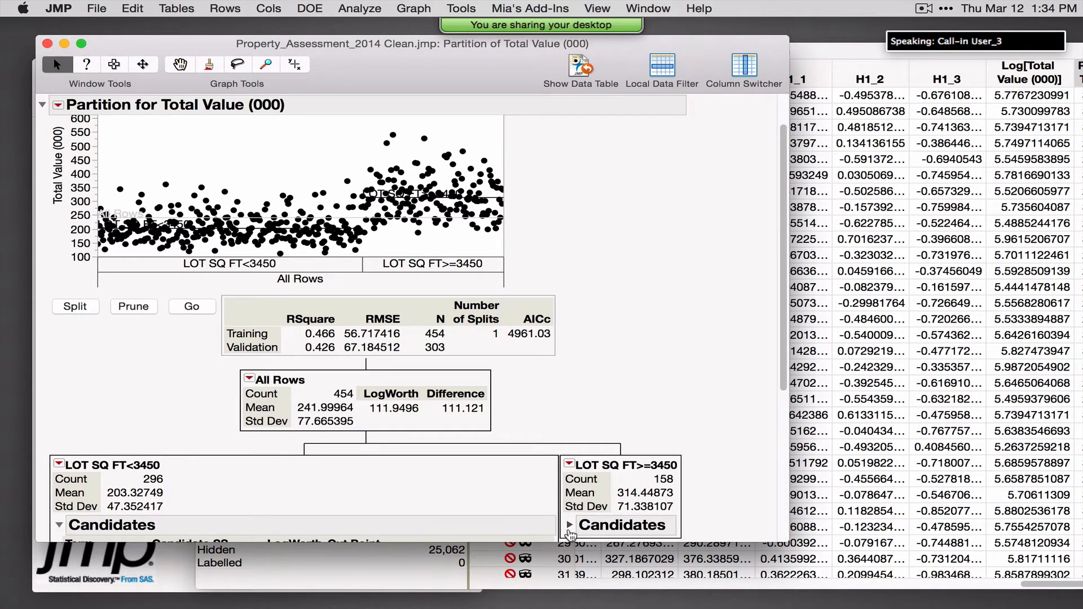
{"action": "left_click", "coordinate": [569, 524]}
{"action": "scroll", "coordinate": [750, 499], "scroll_direction": "down", "scroll_amount": 5}
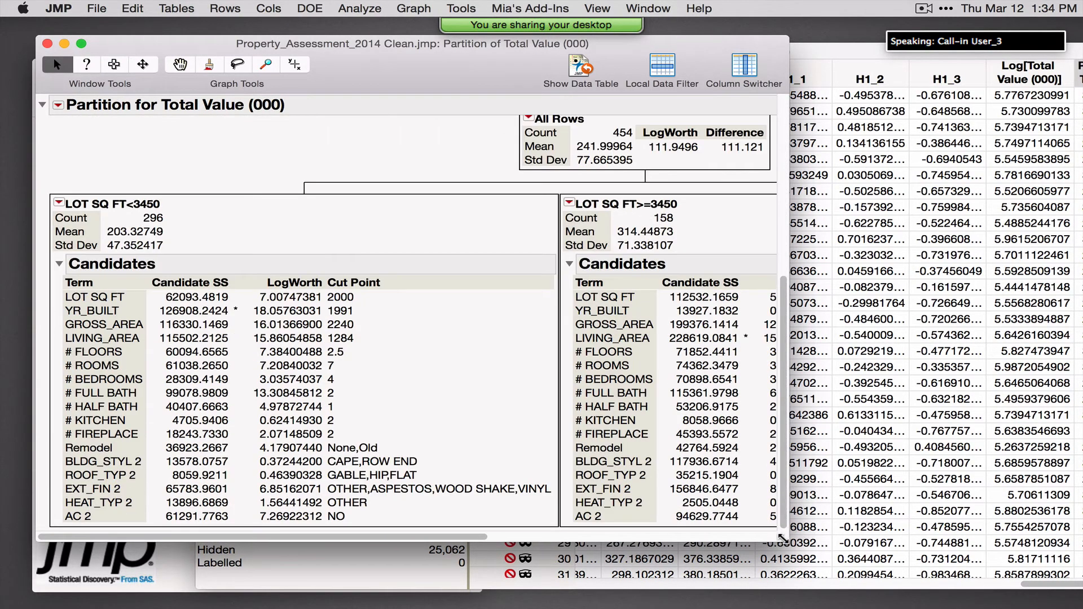
{"action": "left_click_drag", "start_coordinate": [787, 540], "coordinate": [1082, 587]}
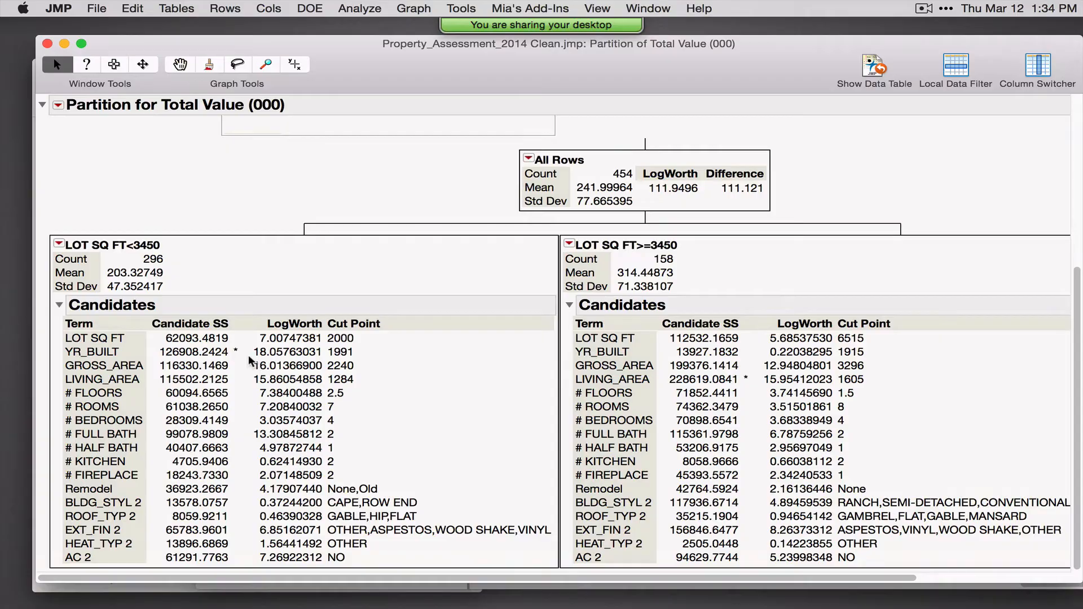
{"action": "mouse_move", "coordinate": [249, 357]}
{"action": "left_mouse_down"}
{"action": "mouse_move", "coordinate": [334, 358]}
{"action": "mouse_move", "coordinate": [311, 343]}
{"action": "mouse_move", "coordinate": [243, 345]}
{"action": "mouse_move", "coordinate": [246, 366]}
{"action": "left_mouse_up"}
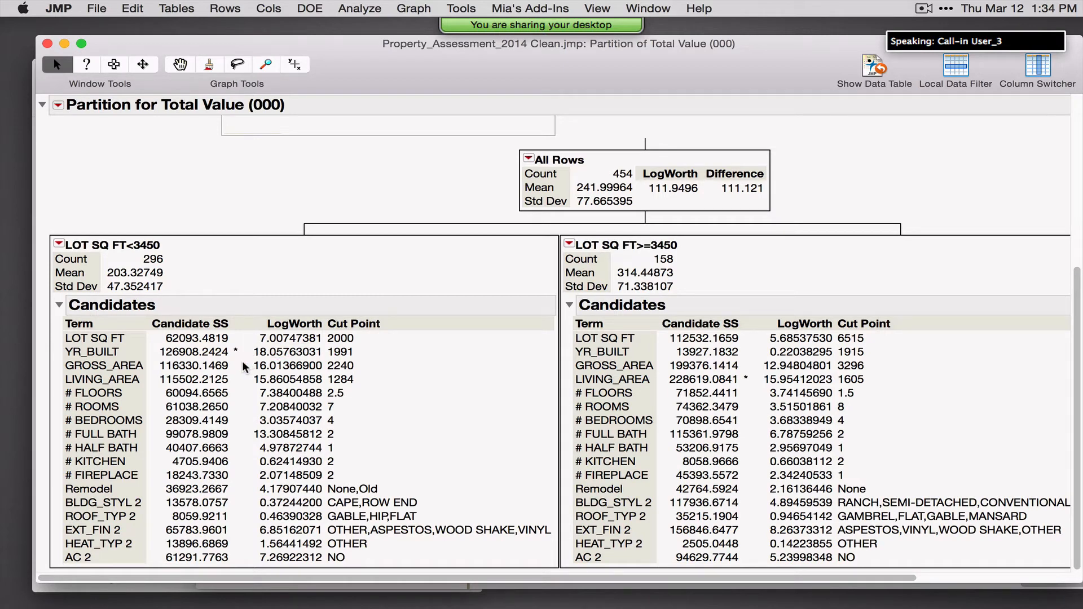
{"action": "mouse_move", "coordinate": [762, 388]}
{"action": "left_mouse_down"}
{"action": "mouse_move", "coordinate": [849, 377]}
{"action": "mouse_move", "coordinate": [763, 389]}
{"action": "left_mouse_up"}
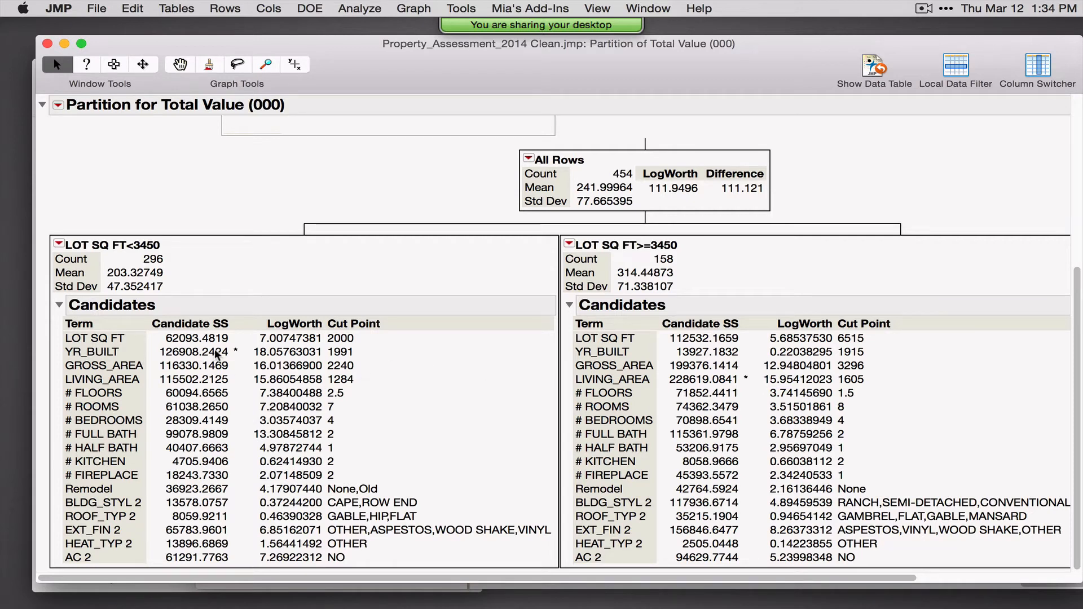
Make a second split, collapse the LOT SQ FT>=3450 branch's Candidates and compare the means of the two YR_BUILT leaves.
{"action": "scroll", "coordinate": [218, 355], "scroll_direction": "up", "scroll_amount": 8}
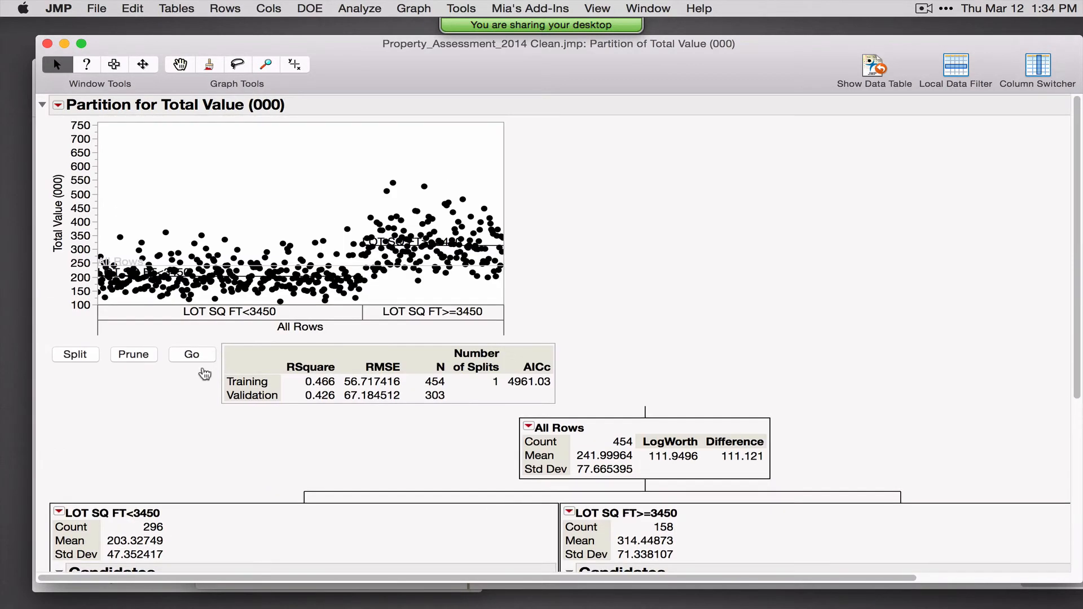
{"action": "left_click", "coordinate": [67, 354]}
{"action": "scroll", "coordinate": [894, 325], "scroll_direction": "down", "scroll_amount": 8}
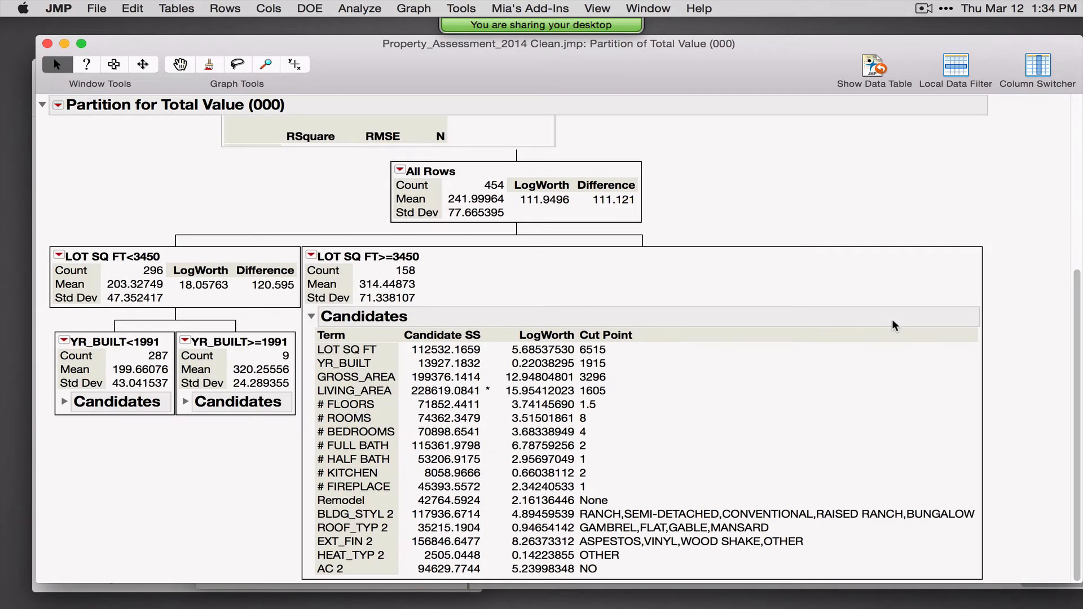
{"action": "left_click", "coordinate": [311, 317]}
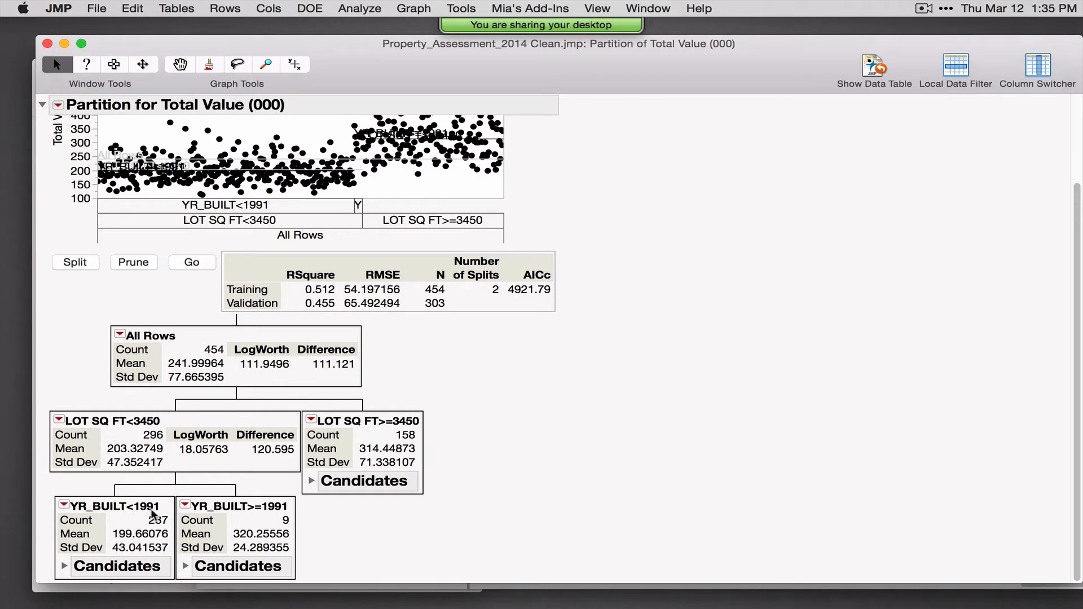
{"action": "left_click_drag", "start_coordinate": [110, 540], "coordinate": [134, 540]}
{"action": "mouse_move", "coordinate": [229, 539]}
{"action": "left_mouse_down"}
{"action": "mouse_move", "coordinate": [262, 547]}
{"action": "mouse_move", "coordinate": [299, 511]}
{"action": "mouse_move", "coordinate": [271, 514]}
{"action": "mouse_move", "coordinate": [294, 536]}
{"action": "left_mouse_up"}
Run automatic splitting based on the validation data and check the split history and the validation RSquare and RMSE.
{"action": "left_click", "coordinate": [192, 263]}
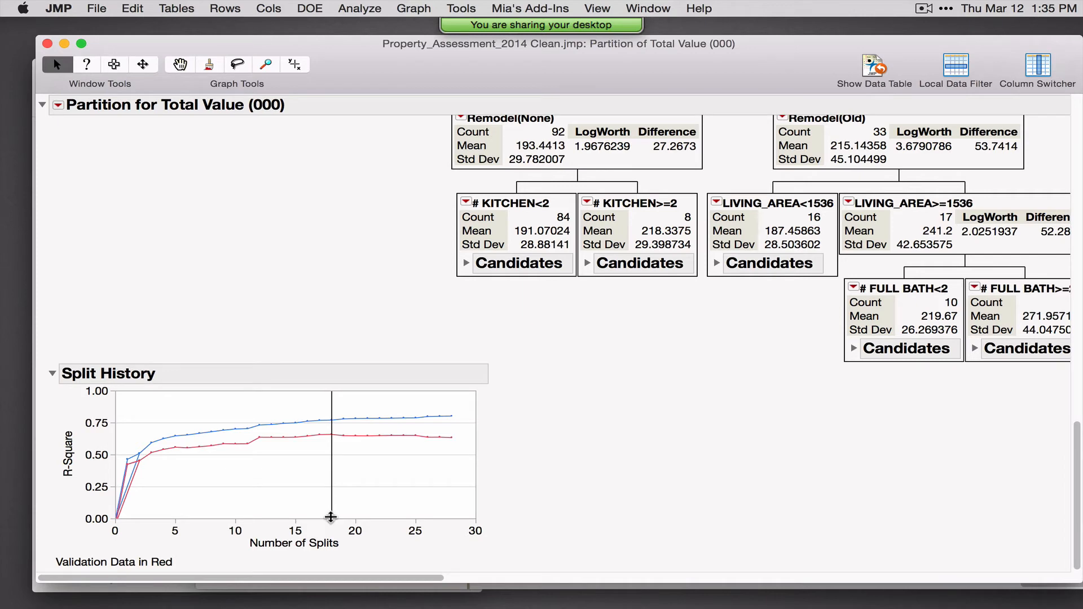
{"action": "scroll", "coordinate": [581, 435], "scroll_direction": "up", "scroll_amount": 15}
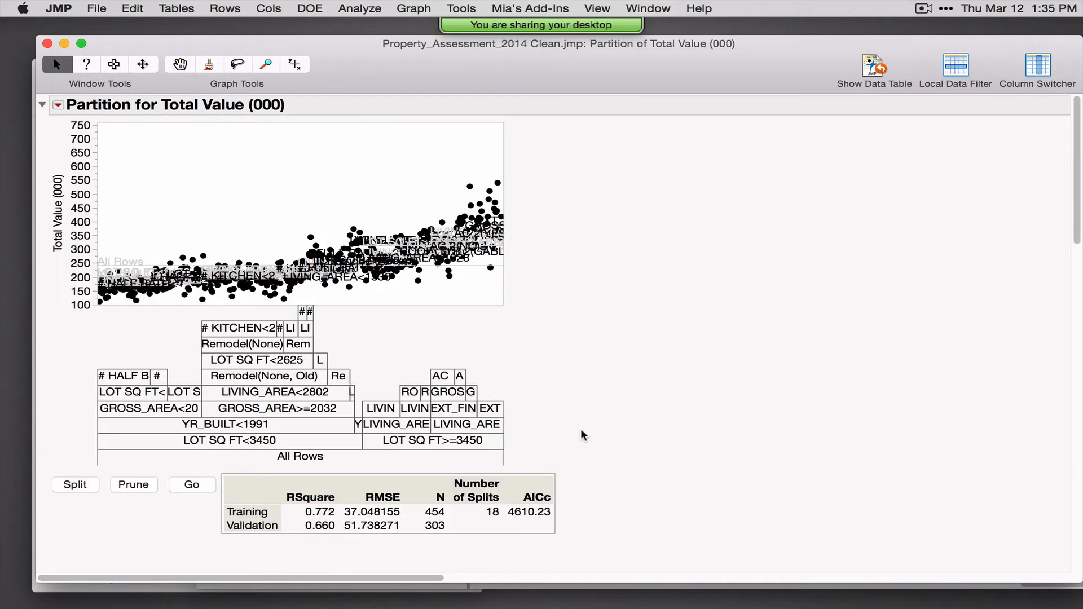
{"action": "scroll", "coordinate": [583, 435], "scroll_direction": "down", "scroll_amount": 5}
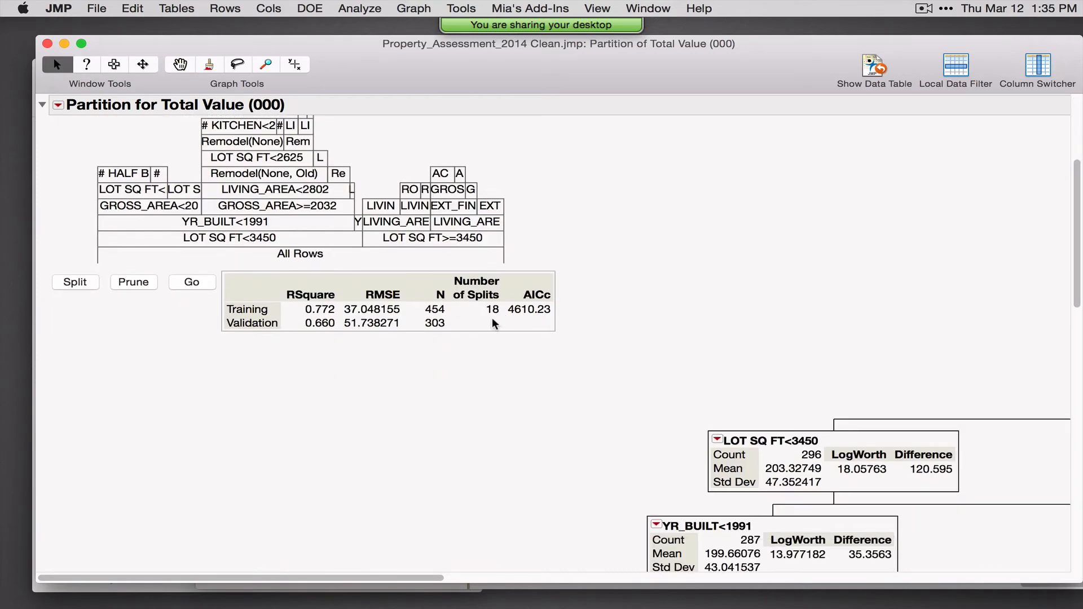
{"action": "mouse_move", "coordinate": [304, 336]}
{"action": "left_mouse_down"}
{"action": "mouse_move", "coordinate": [373, 341]}
{"action": "mouse_move", "coordinate": [402, 321]}
{"action": "mouse_move", "coordinate": [325, 313]}
{"action": "mouse_move", "coordinate": [319, 341]}
{"action": "left_mouse_up"}
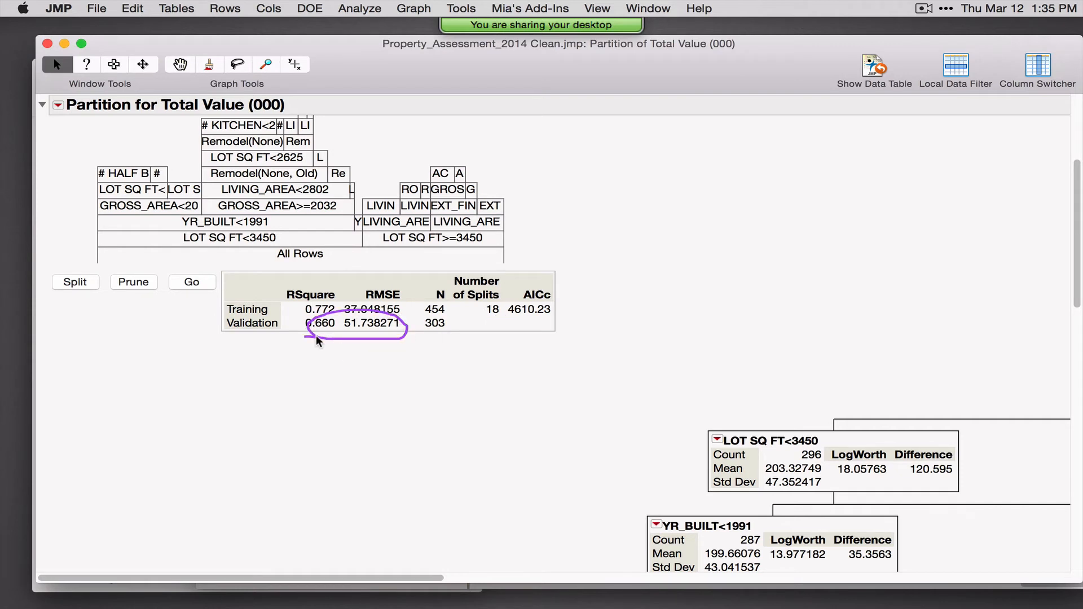
Add the Column Contributions report to the partition and examine which predictors contribute most to the tree.
{"action": "left_click", "coordinate": [58, 106]}
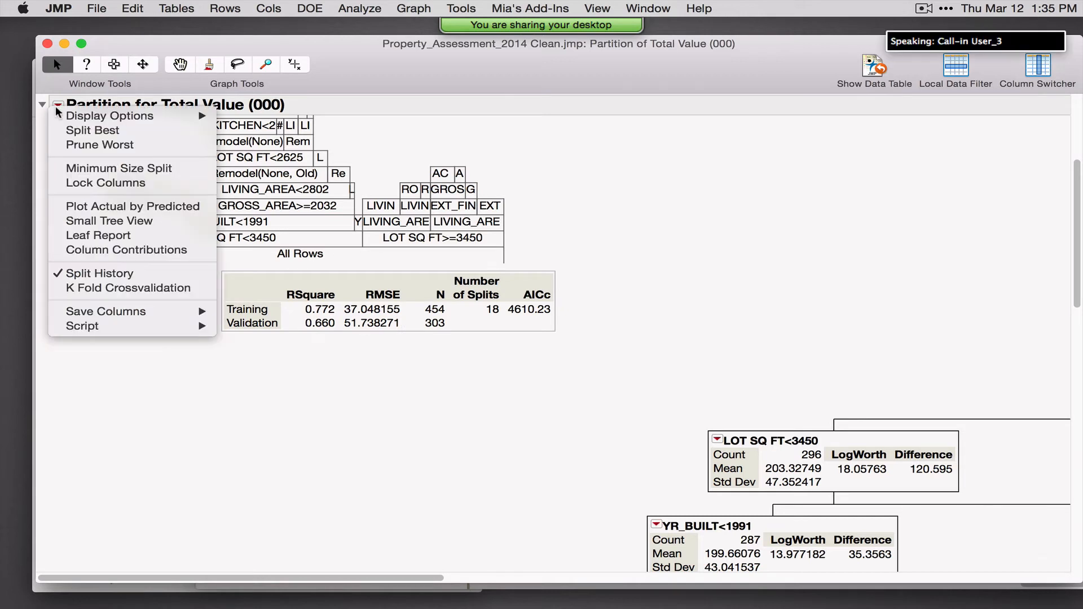
{"action": "left_click", "coordinate": [104, 249]}
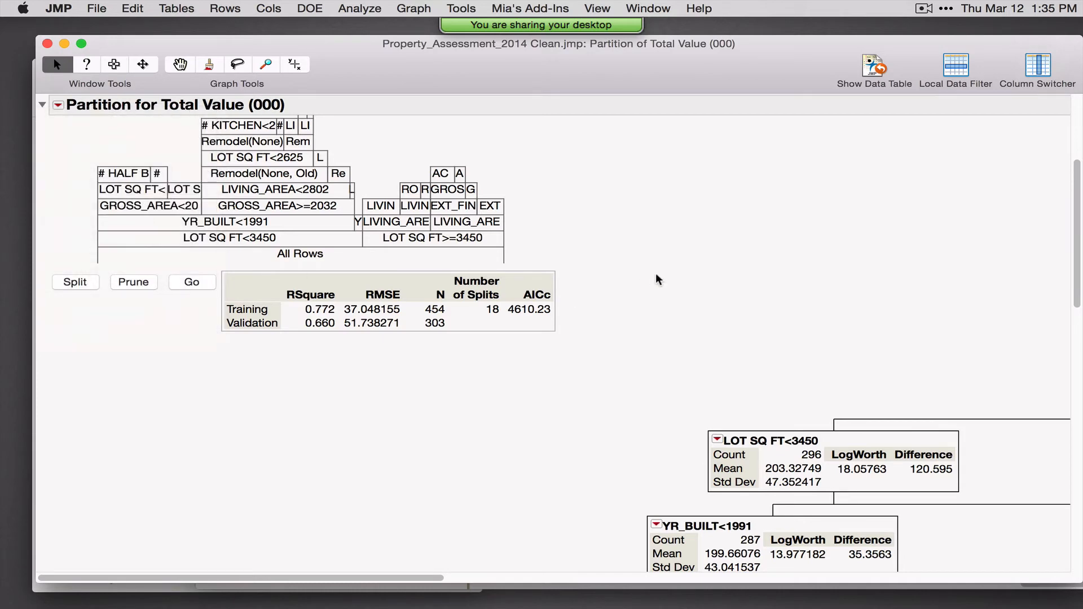
{"action": "scroll", "coordinate": [663, 276], "scroll_direction": "down", "scroll_amount": 10}
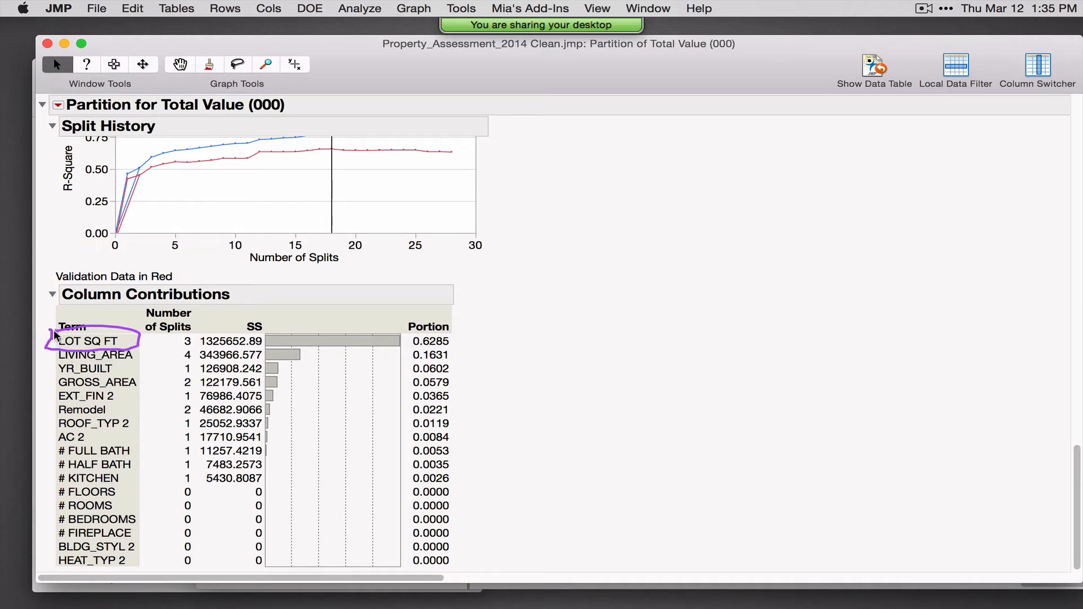
{"action": "mouse_move", "coordinate": [134, 358]}
{"action": "left_mouse_down"}
{"action": "mouse_move", "coordinate": [86, 340]}
{"action": "mouse_move", "coordinate": [49, 353]}
{"action": "mouse_move", "coordinate": [127, 376]}
{"action": "left_mouse_up"}
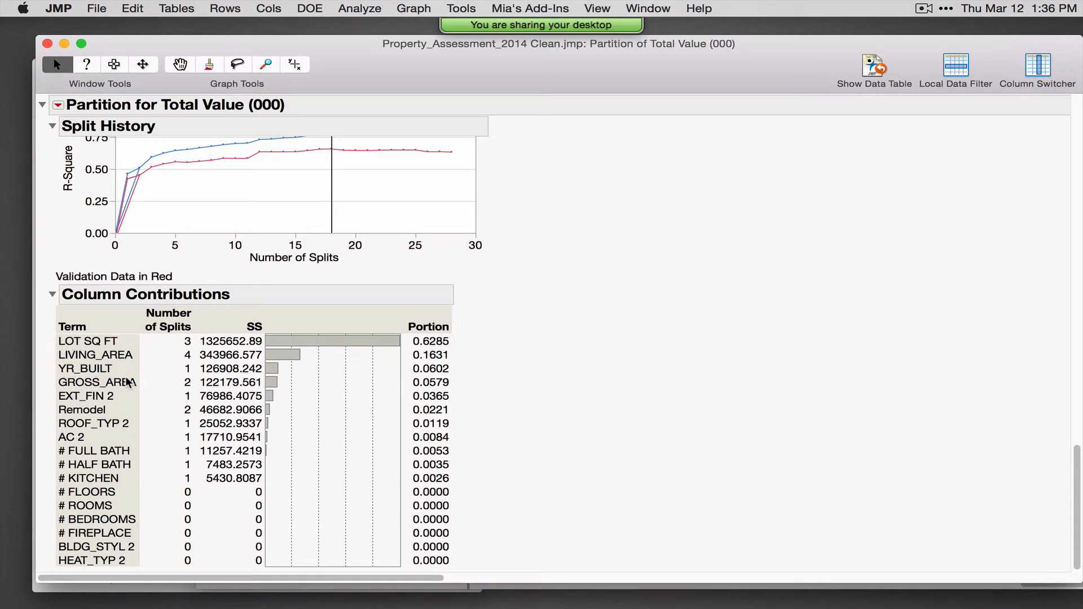
{"action": "mouse_move", "coordinate": [48, 430]}
{"action": "left_mouse_down"}
{"action": "mouse_move", "coordinate": [60, 575]}
{"action": "mouse_move", "coordinate": [163, 555]}
{"action": "mouse_move", "coordinate": [153, 414]}
{"action": "mouse_move", "coordinate": [36, 419]}
{"action": "left_mouse_up"}
Save the decision tree's prediction formula to the data table and close the partition report.
{"action": "left_click", "coordinate": [58, 105]}
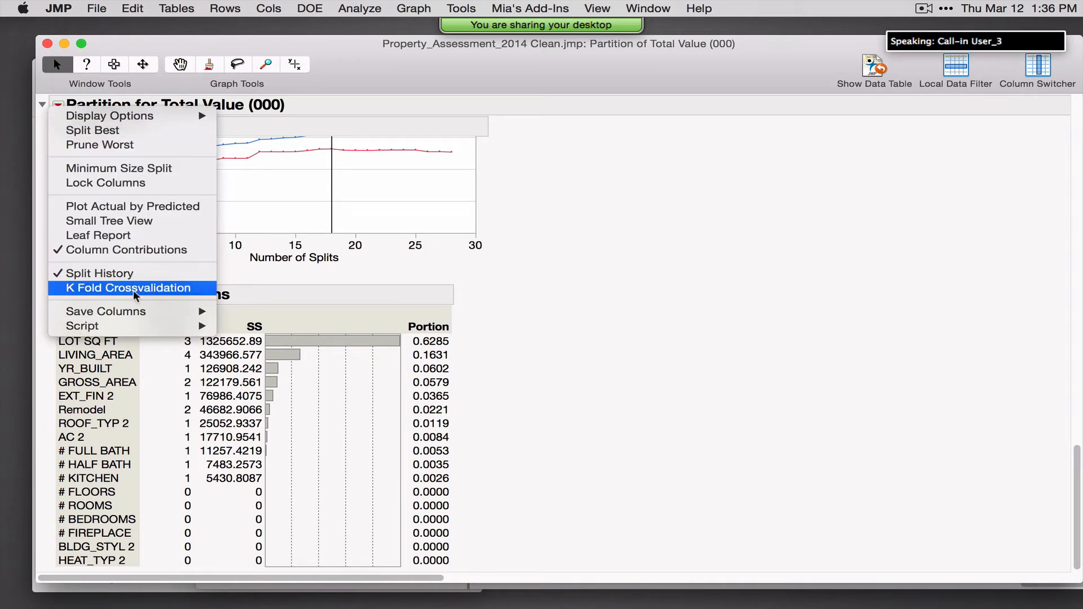
{"action": "mouse_move", "coordinate": [145, 310]}
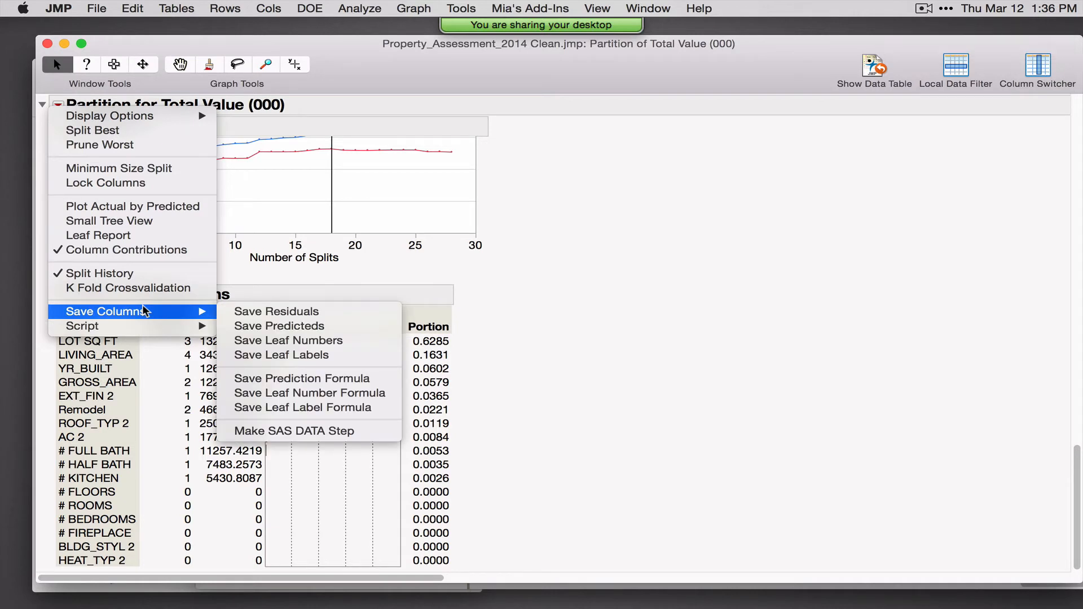
{"action": "left_click", "coordinate": [383, 382]}
{"action": "scroll", "coordinate": [589, 380], "scroll_direction": "up", "scroll_amount": 20}
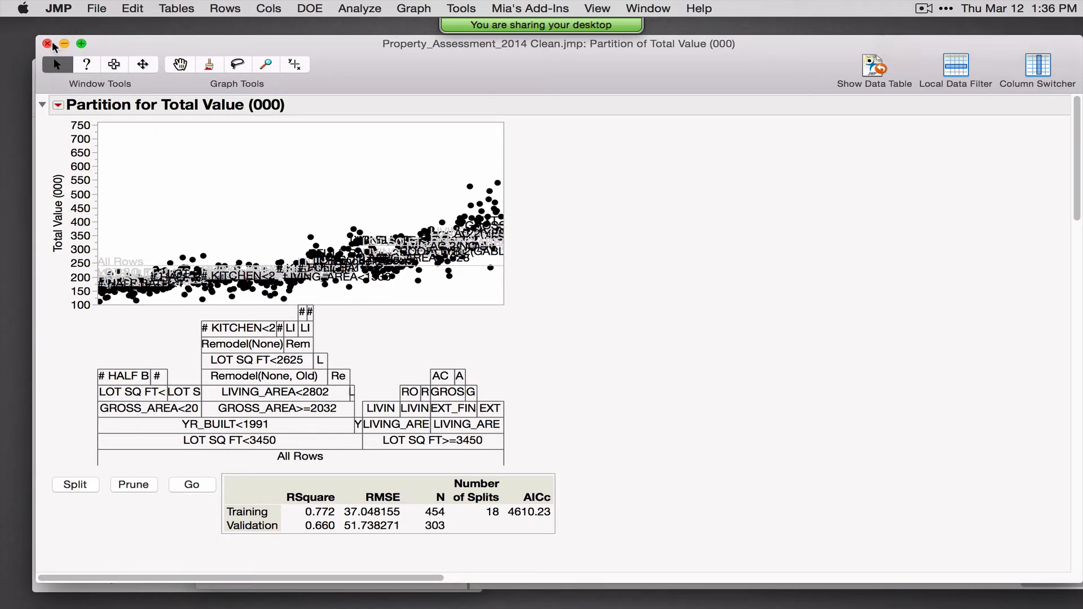
{"action": "left_click", "coordinate": [48, 44]}
Start a new Partition analysis and recall the previous response, factor and validation roles.
{"action": "left_click", "coordinate": [356, 7]}
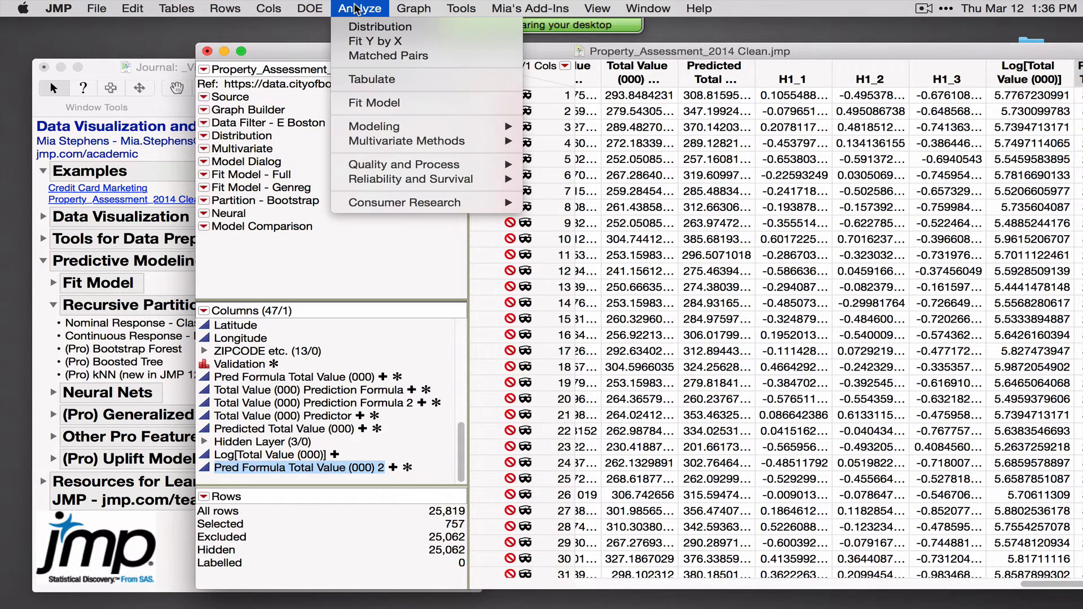
{"action": "mouse_move", "coordinate": [432, 126]}
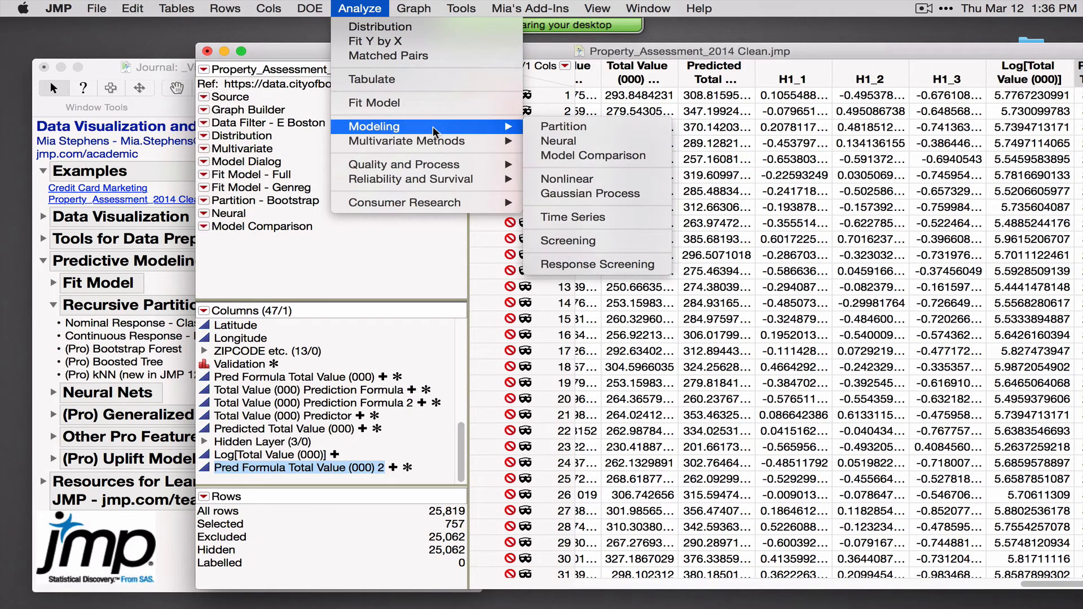
{"action": "left_click", "coordinate": [579, 127]}
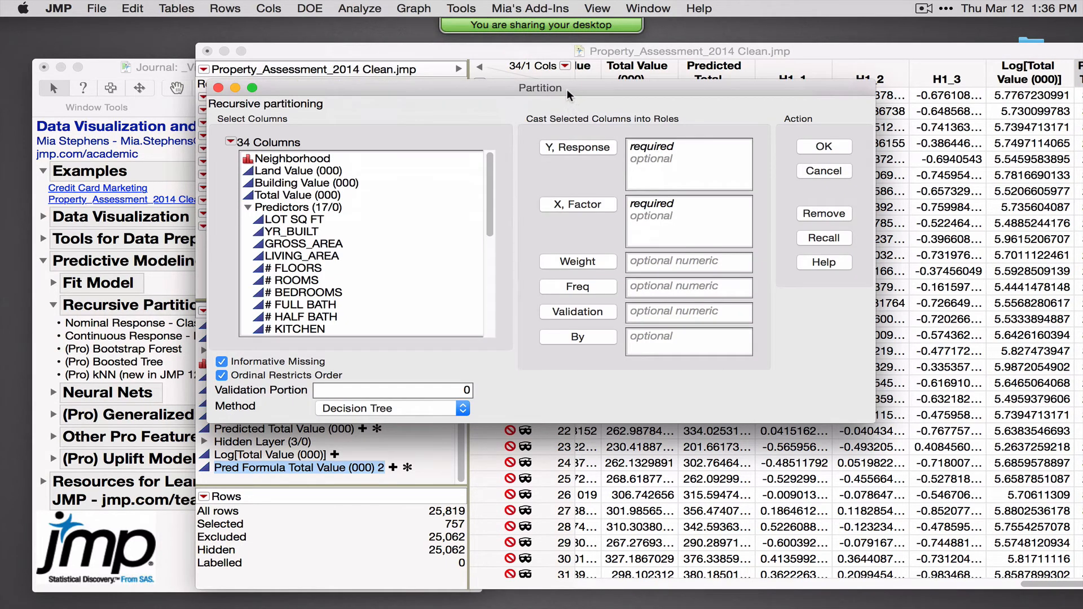
{"action": "left_click_drag", "start_coordinate": [567, 89], "coordinate": [472, 99]}
{"action": "left_click", "coordinate": [729, 248]}
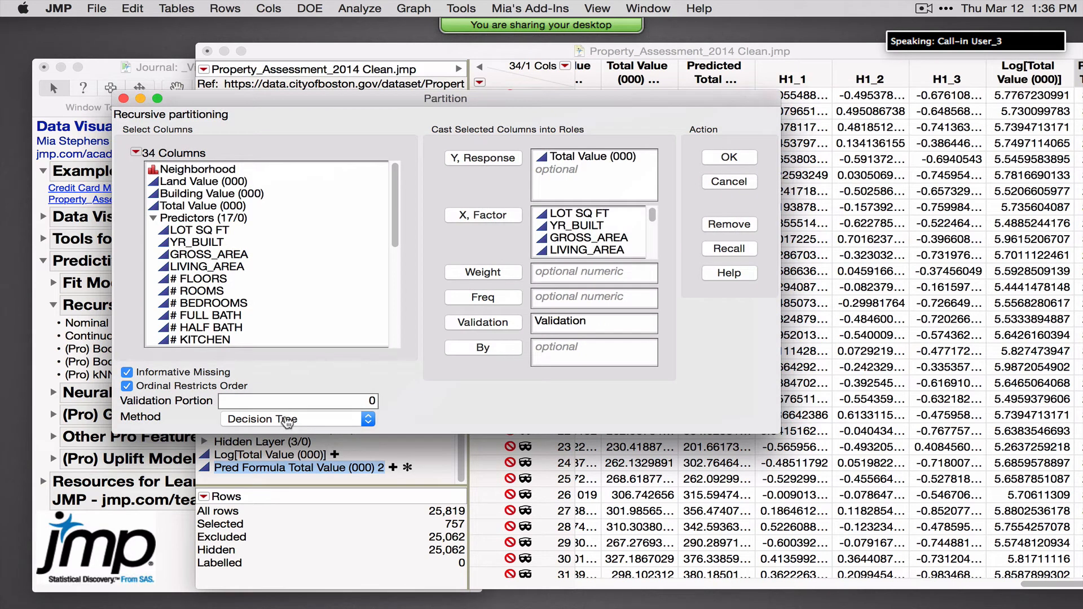
Set the partition method to Bootstrap Forest and proceed to its specification.
{"action": "left_click", "coordinate": [288, 422]}
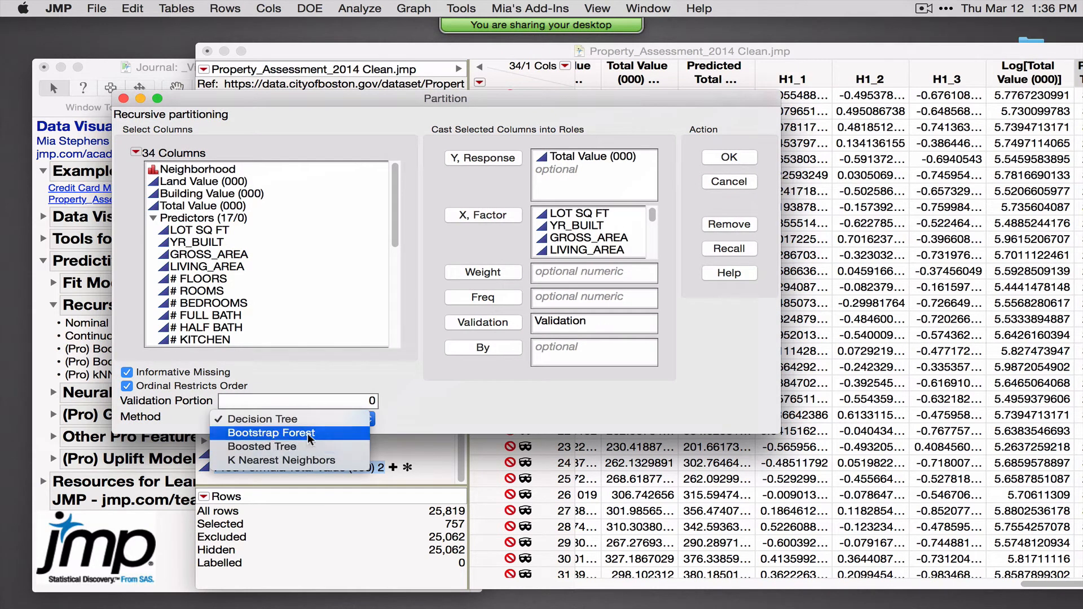
{"action": "left_click", "coordinate": [279, 432]}
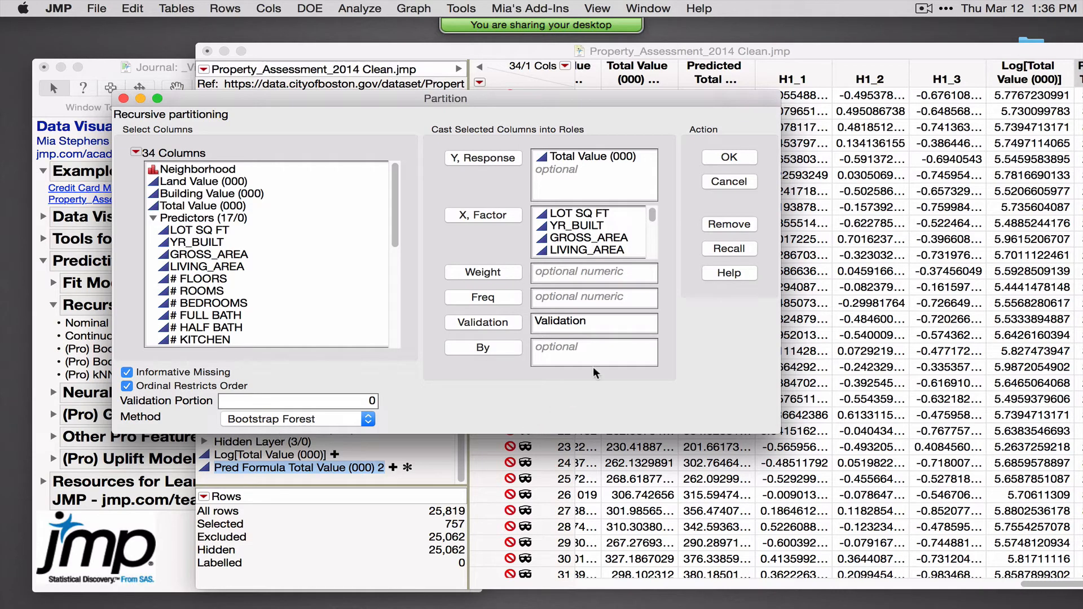
{"action": "left_click", "coordinate": [731, 160]}
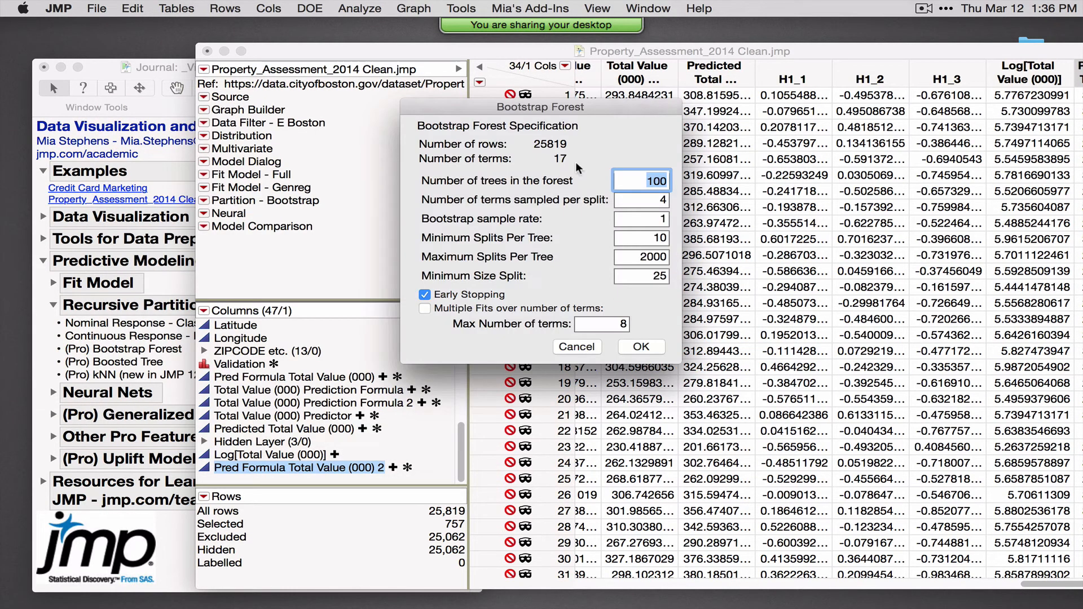
Review the Bootstrap Forest settings for number of trees, terms sampled per split and bootstrap sample rate.
{"action": "left_click_drag", "start_coordinate": [604, 104], "coordinate": [461, 150]}
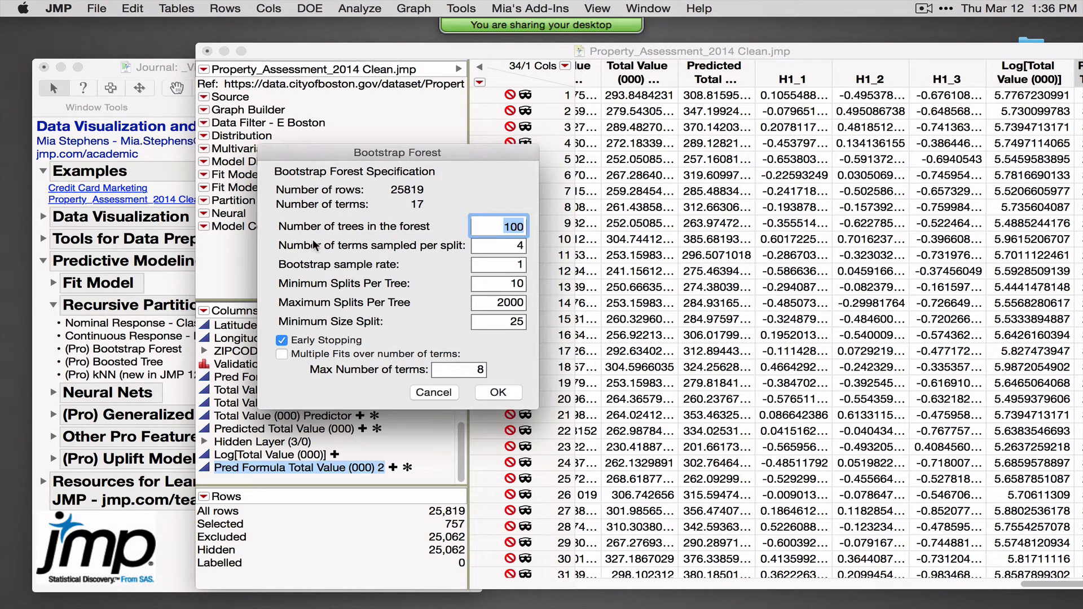
{"action": "left_click", "coordinate": [273, 242]}
{"action": "left_click_drag", "start_coordinate": [273, 240], "coordinate": [426, 233]}
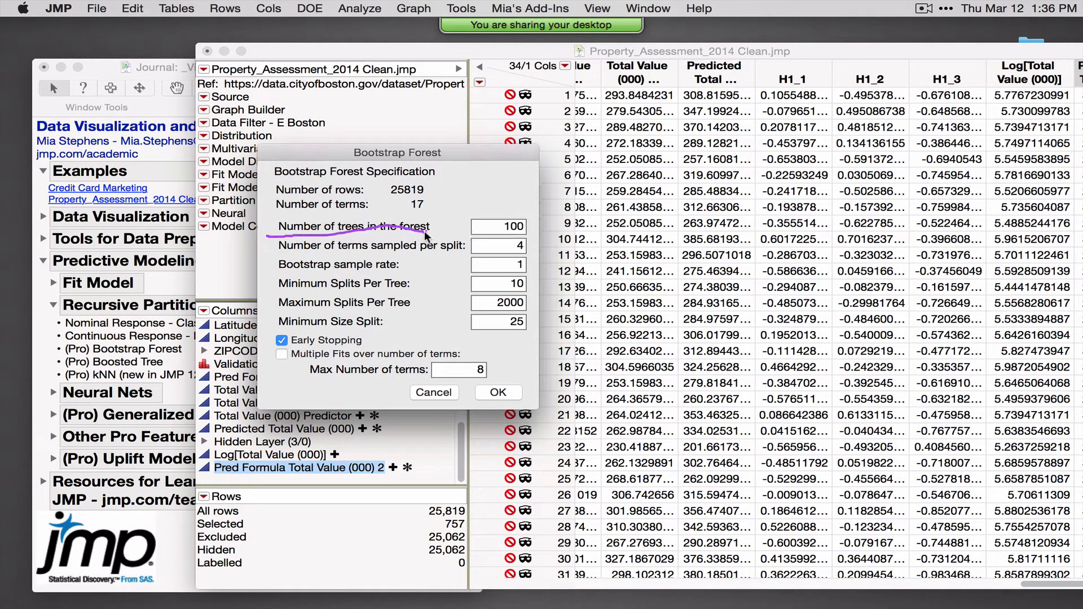
{"action": "mouse_move", "coordinate": [532, 236]}
{"action": "left_mouse_down"}
{"action": "mouse_move", "coordinate": [480, 247]}
{"action": "mouse_move", "coordinate": [457, 226]}
{"action": "mouse_move", "coordinate": [517, 207]}
{"action": "mouse_move", "coordinate": [533, 225]}
{"action": "mouse_move", "coordinate": [523, 233]}
{"action": "left_mouse_up"}
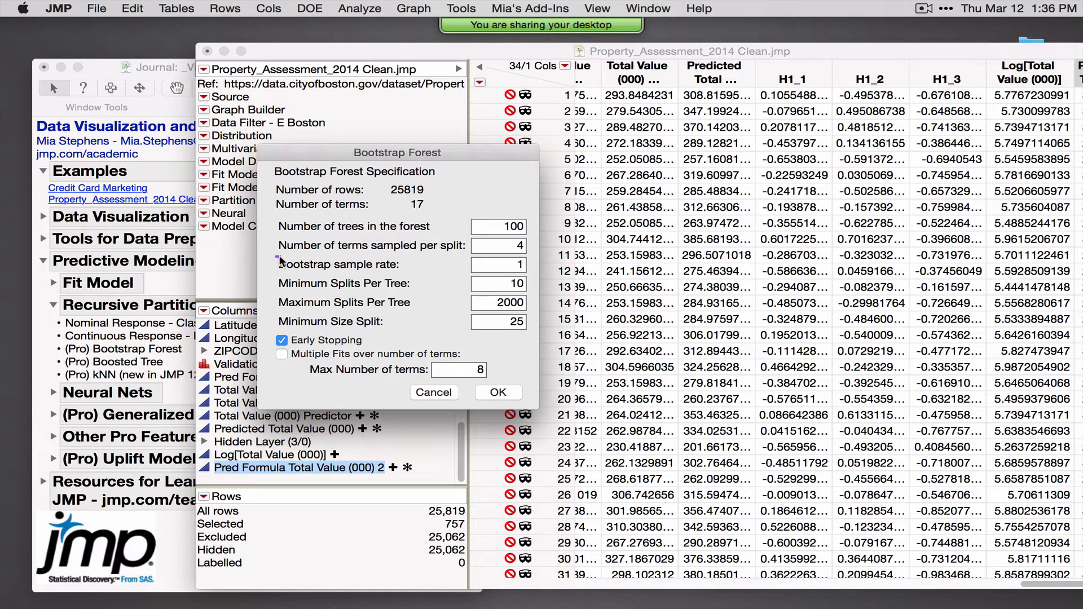
{"action": "left_click_drag", "start_coordinate": [276, 257], "coordinate": [445, 255]}
{"action": "left_click_drag", "start_coordinate": [272, 273], "coordinate": [404, 277]}
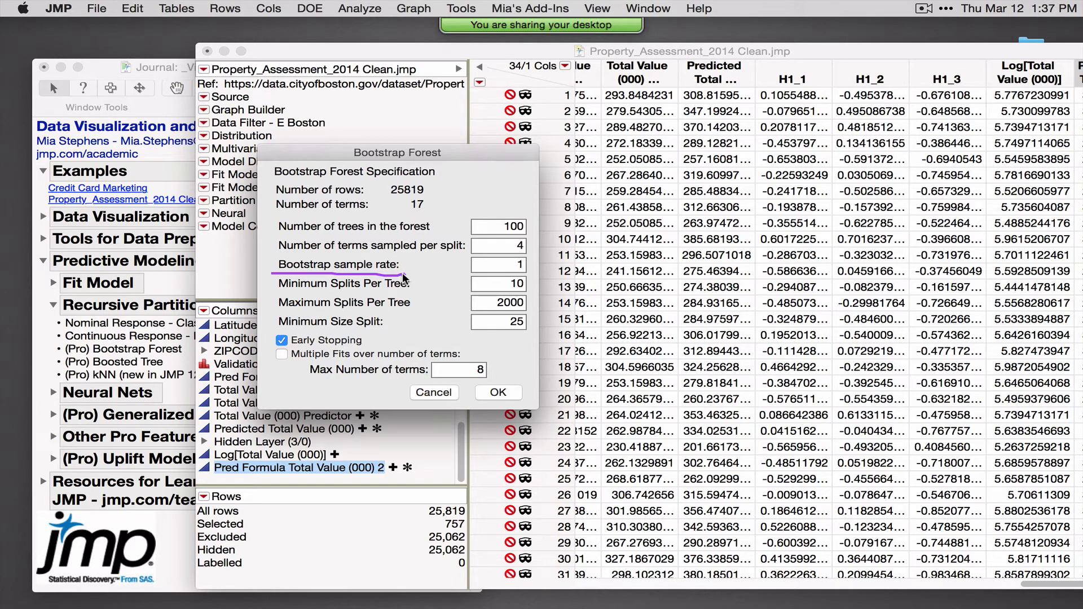
{"action": "mouse_move", "coordinate": [404, 277]}
{"action": "left_mouse_down"}
{"action": "mouse_move", "coordinate": [417, 264]}
{"action": "mouse_move", "coordinate": [325, 249]}
{"action": "mouse_move", "coordinate": [263, 269]}
{"action": "mouse_move", "coordinate": [272, 278]}
{"action": "left_mouse_up"}
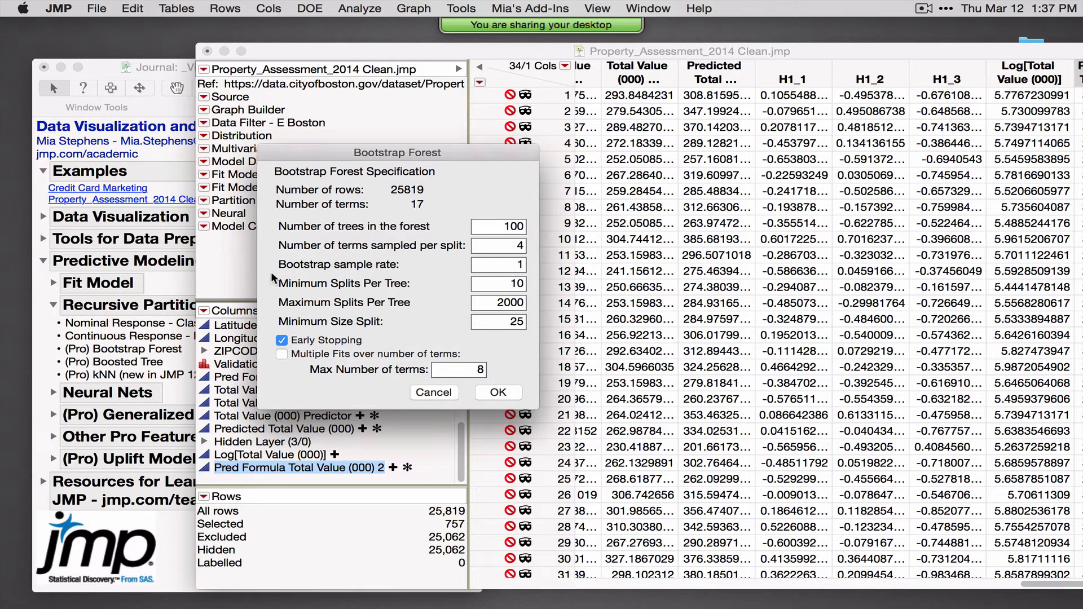
Run the bootstrap forest with 100 trees, 4 terms per split and early stopping, and expand the per-tree summaries.
{"action": "left_click", "coordinate": [501, 394]}
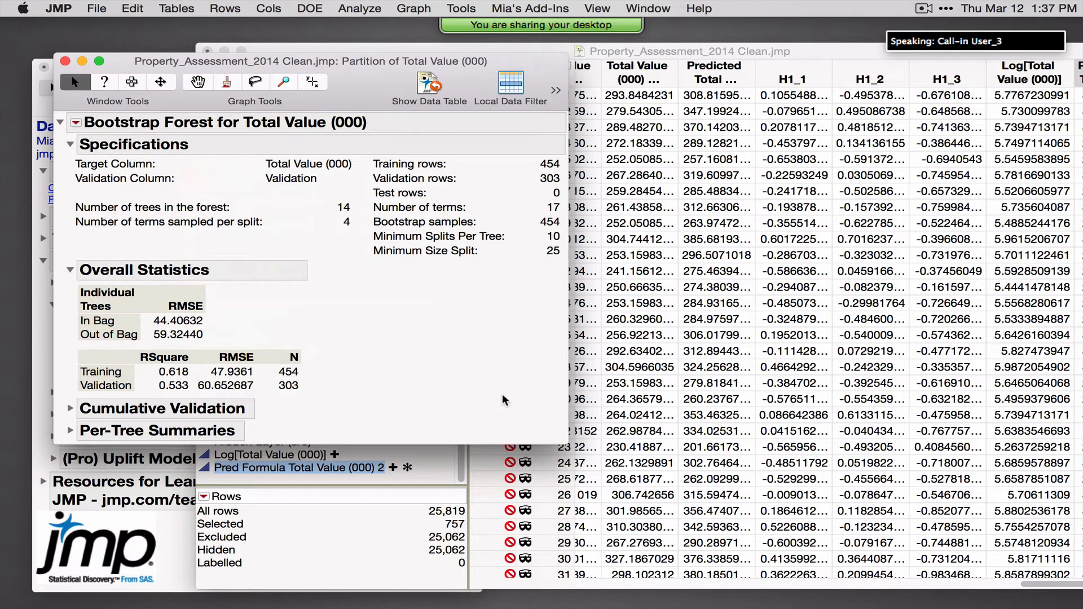
{"action": "mouse_move", "coordinate": [71, 395]}
{"action": "left_mouse_down"}
{"action": "mouse_move", "coordinate": [132, 402]}
{"action": "mouse_move", "coordinate": [330, 375]}
{"action": "mouse_move", "coordinate": [169, 341]}
{"action": "mouse_move", "coordinate": [76, 379]}
{"action": "left_mouse_up"}
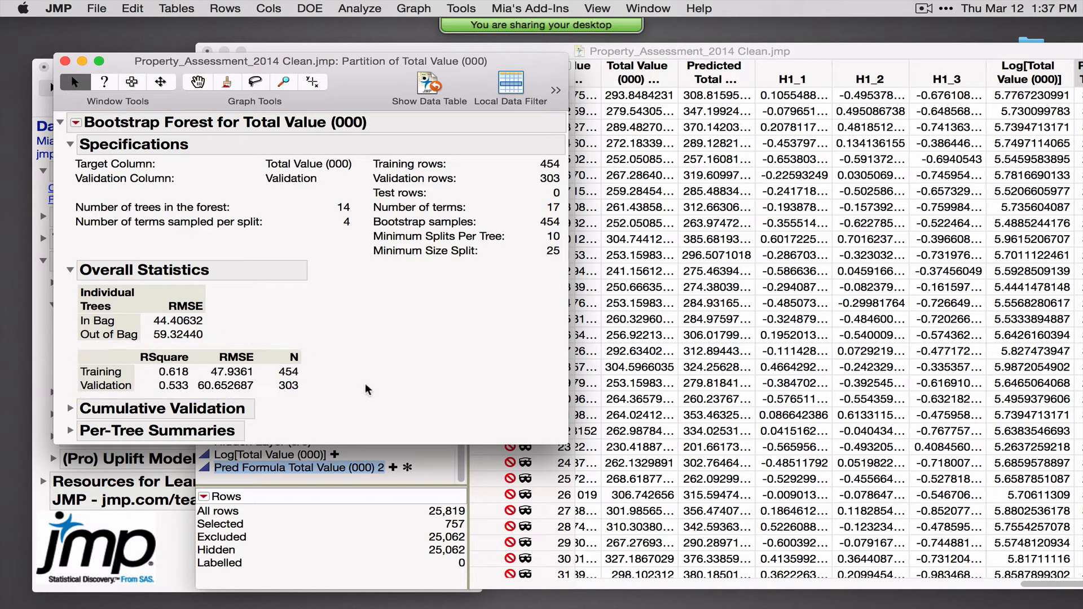
{"action": "left_click", "coordinate": [71, 431]}
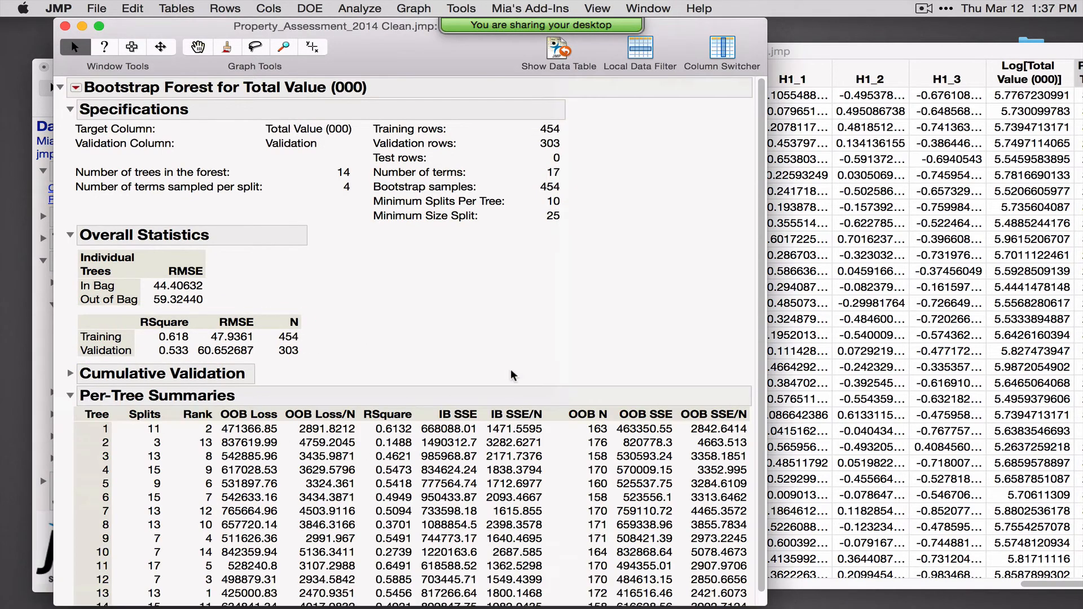
{"action": "scroll", "coordinate": [513, 375], "scroll_direction": "down", "scroll_amount": 1}
{"action": "left_click_drag", "start_coordinate": [79, 424], "coordinate": [217, 422]}
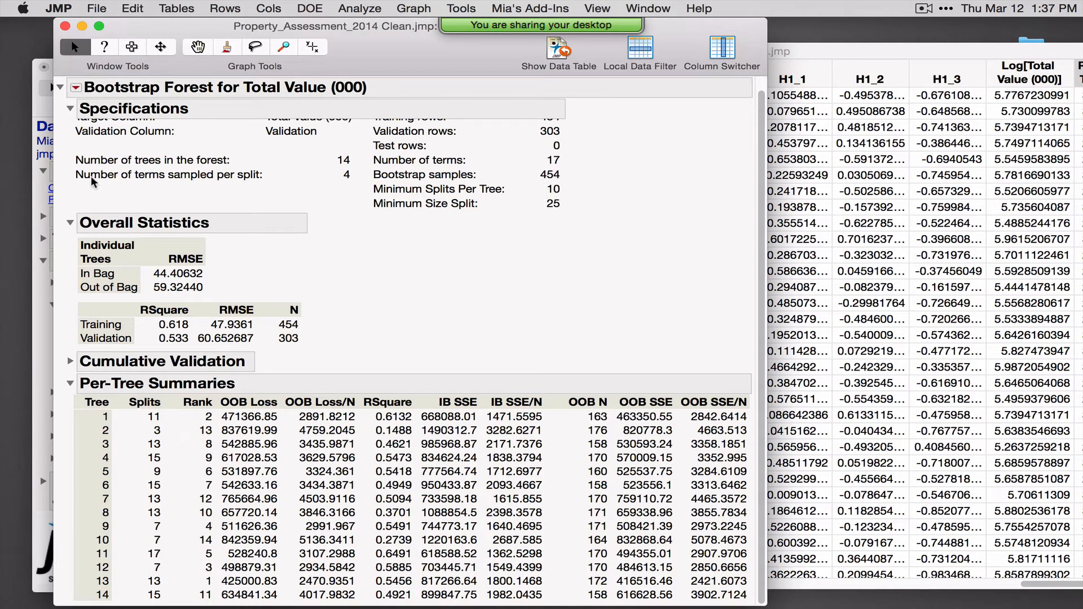
Show the forest's trees with names only and expand the tree views in place of the per-tree summaries.
{"action": "left_click", "coordinate": [75, 88]}
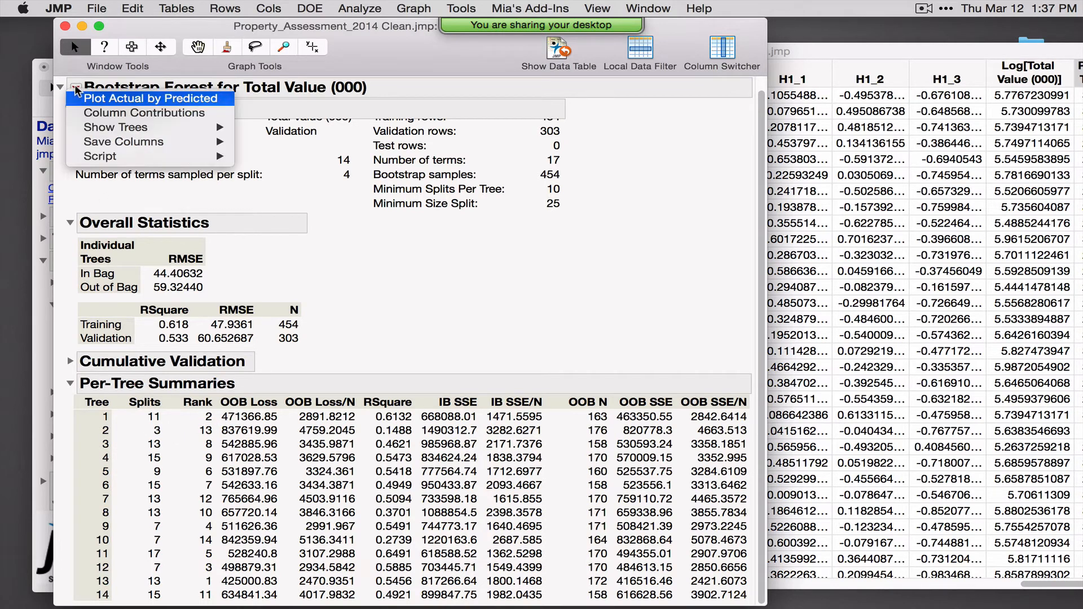
{"action": "mouse_move", "coordinate": [120, 128]}
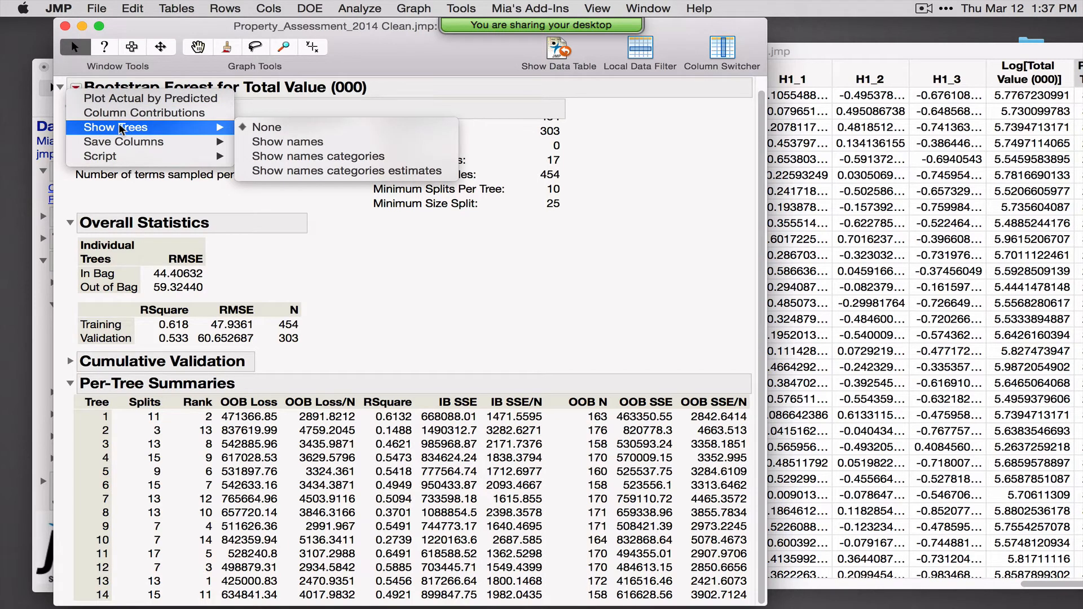
{"action": "left_click", "coordinate": [333, 145]}
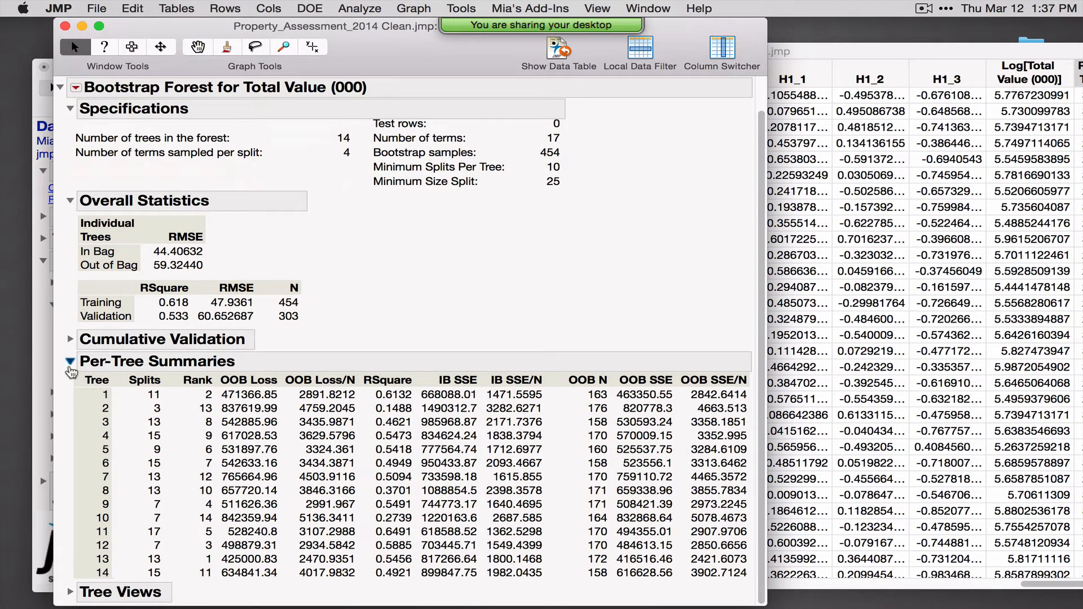
{"action": "left_click", "coordinate": [70, 364]}
{"action": "left_click", "coordinate": [70, 417]}
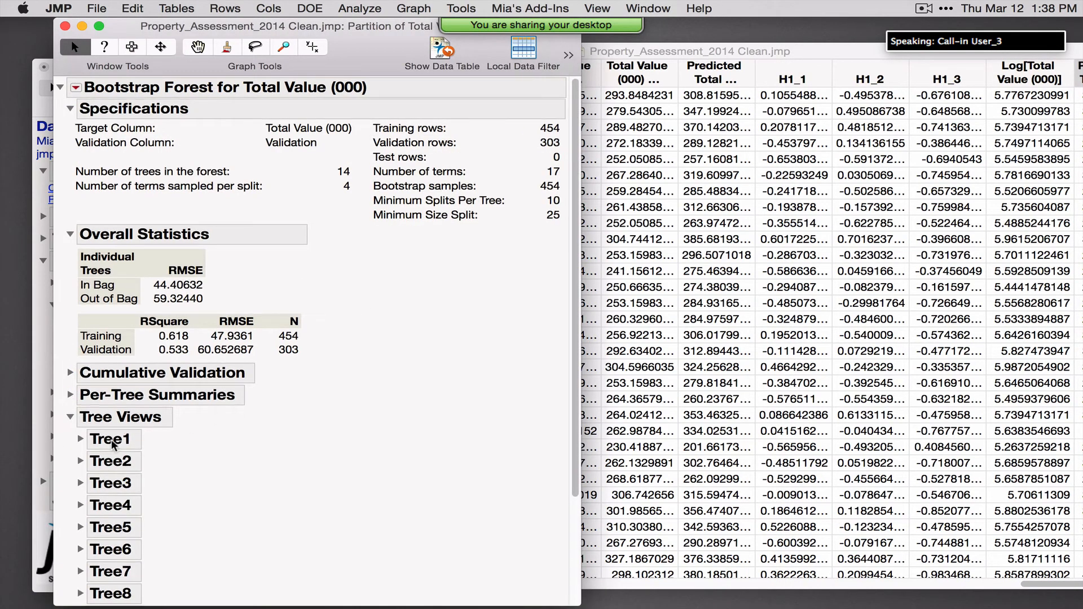
Examine the splits in Tree1, Tree2 and Tree3 of the forest and collapse the tree views.
{"action": "left_click", "coordinate": [80, 439]}
{"action": "scroll", "coordinate": [437, 416], "scroll_direction": "down", "scroll_amount": 5}
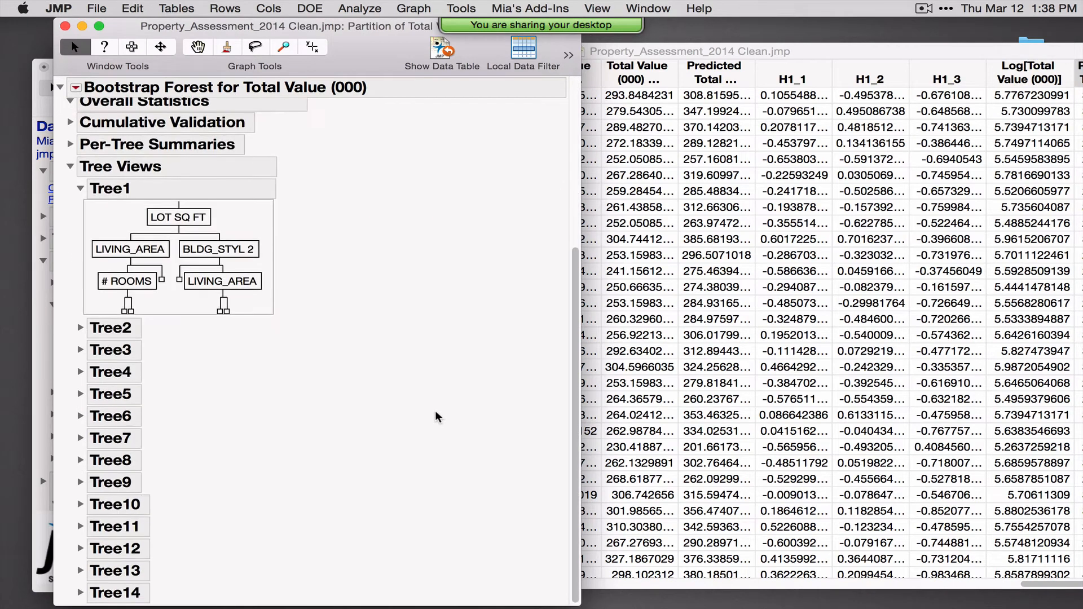
{"action": "left_click", "coordinate": [81, 328]}
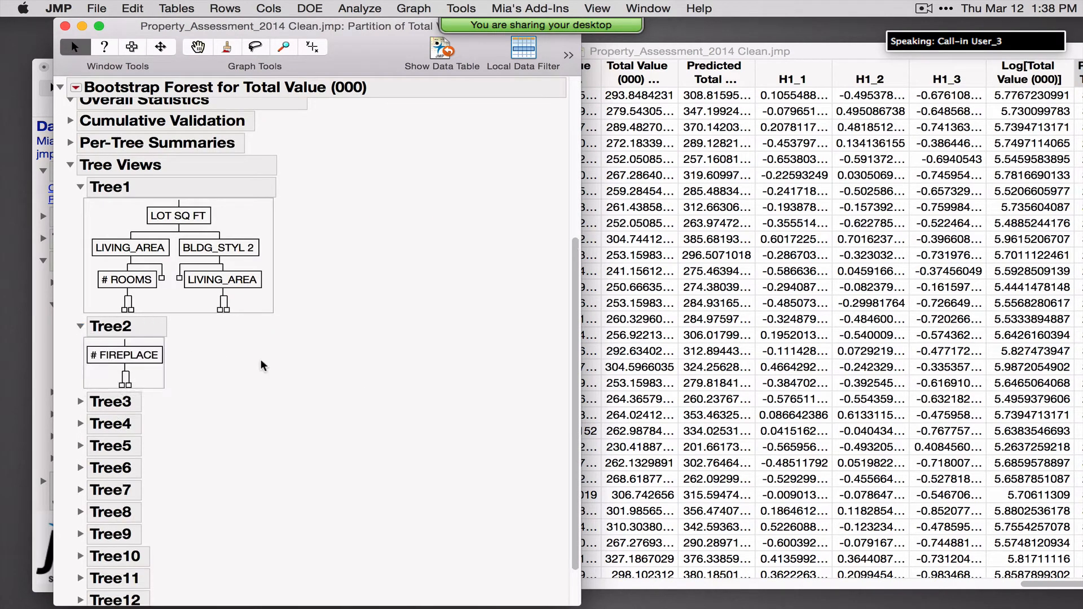
{"action": "left_click", "coordinate": [81, 402]}
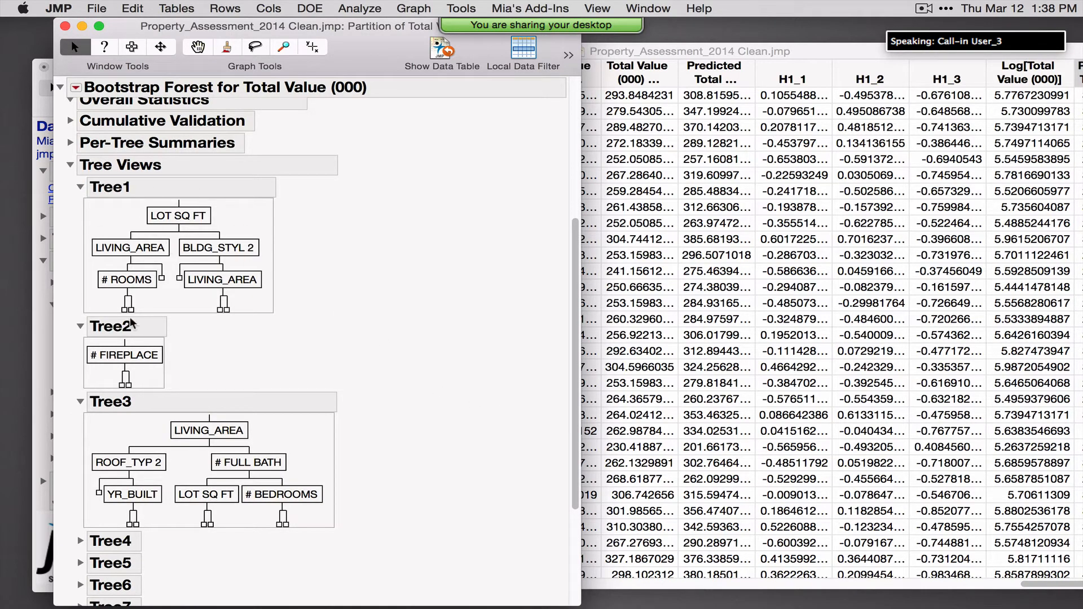
{"action": "left_click", "coordinate": [81, 186]}
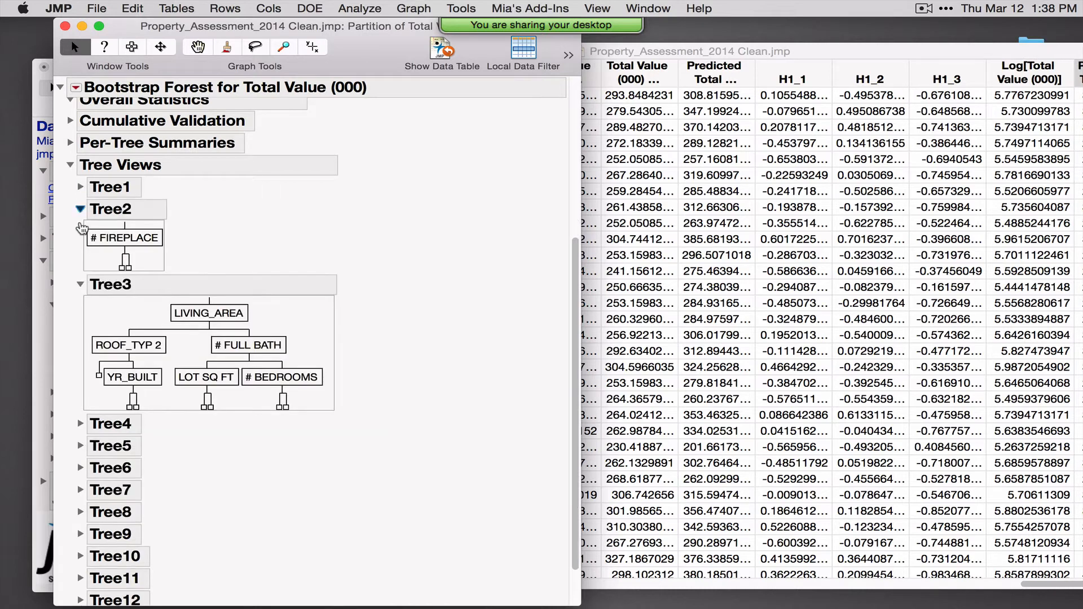
{"action": "left_click", "coordinate": [70, 165]}
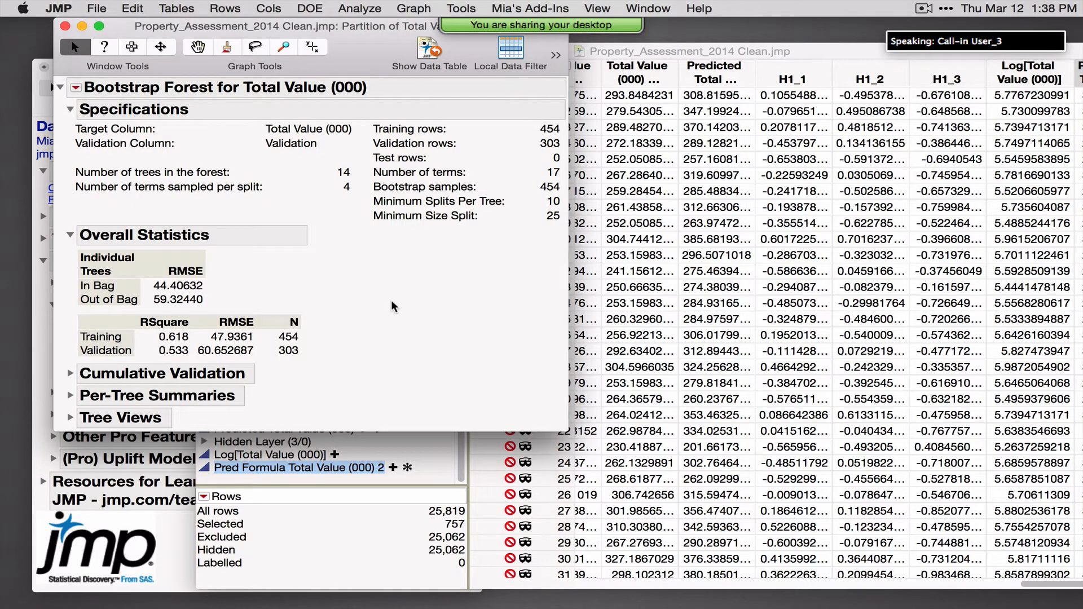
Add the column contributions to the bootstrap forest report, review the terms, and close the report.
{"action": "left_click", "coordinate": [76, 88]}
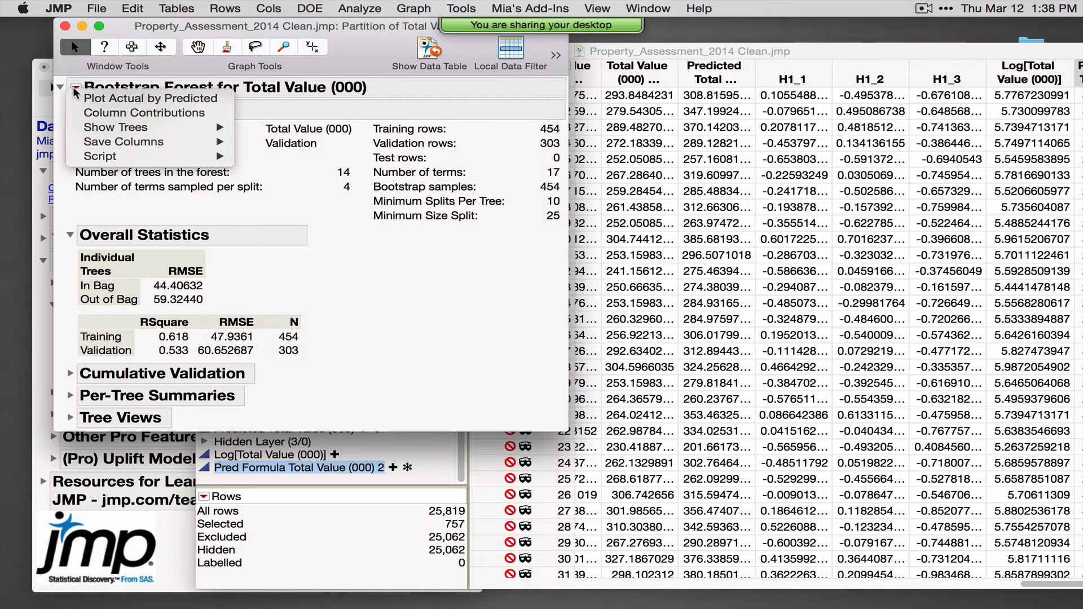
{"action": "left_click", "coordinate": [112, 113]}
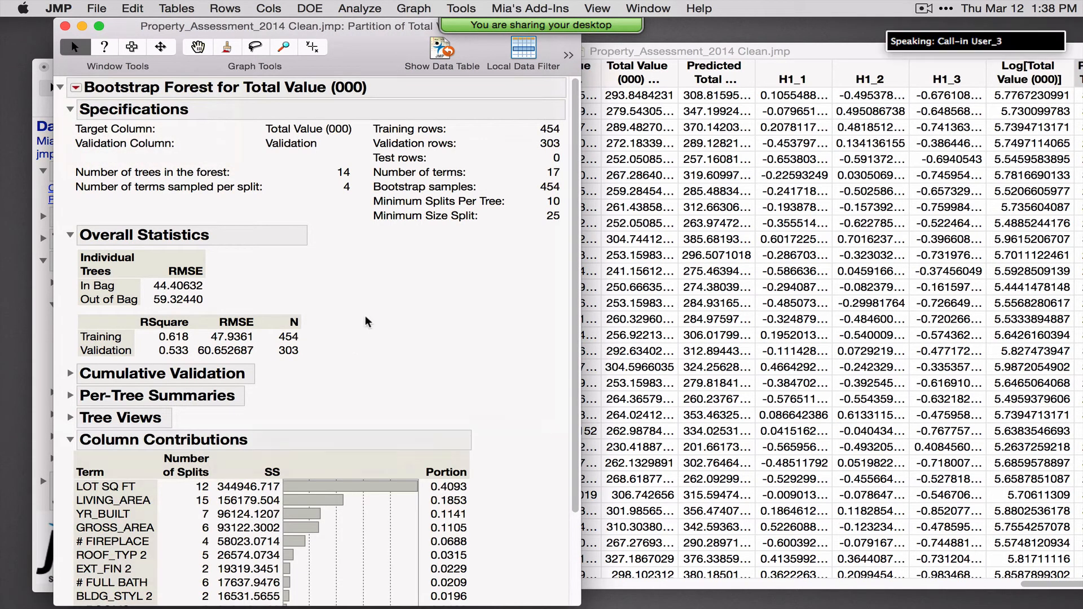
{"action": "scroll", "coordinate": [367, 322], "scroll_direction": "down", "scroll_amount": 4}
{"action": "left_click_drag", "start_coordinate": [328, 445], "coordinate": [334, 514]}
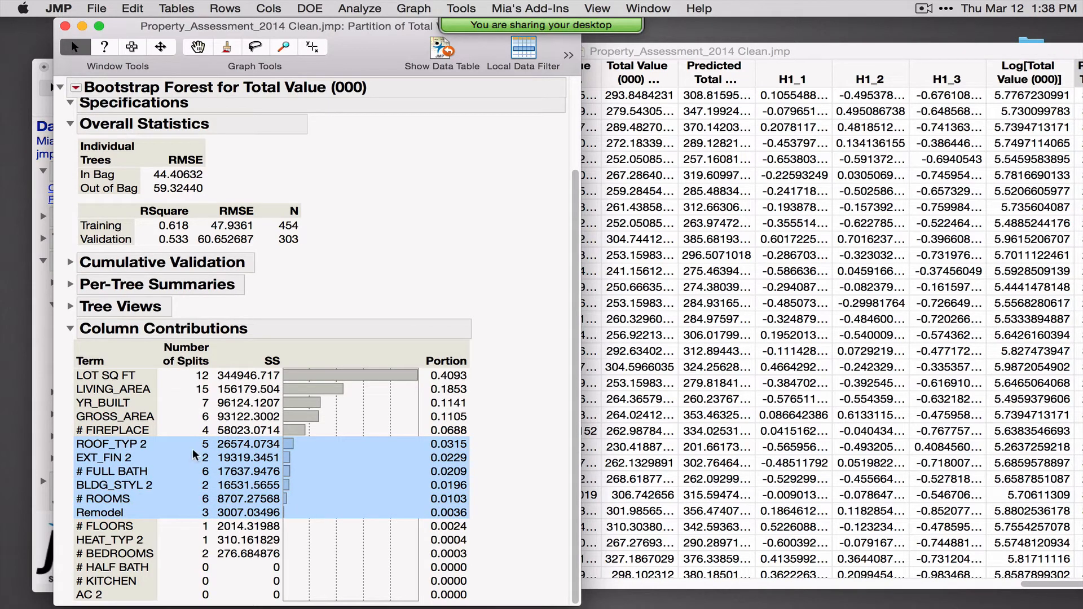
{"action": "mouse_move", "coordinate": [69, 371]}
{"action": "left_mouse_down"}
{"action": "mouse_move", "coordinate": [63, 403]}
{"action": "mouse_move", "coordinate": [90, 445]}
{"action": "mouse_move", "coordinate": [185, 390]}
{"action": "mouse_move", "coordinate": [61, 366]}
{"action": "mouse_move", "coordinate": [60, 384]}
{"action": "left_mouse_up"}
{"action": "left_click", "coordinate": [65, 26]}
Start a new Partition analysis with the recalled column roles and set its method to Boosted Tree.
{"action": "left_click", "coordinate": [372, 9]}
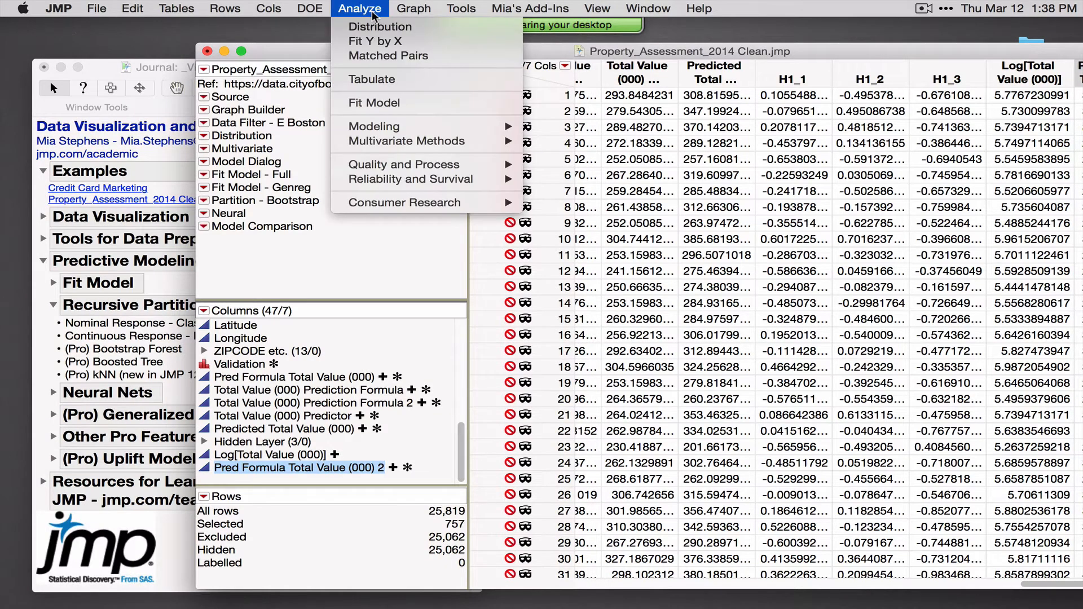
{"action": "mouse_move", "coordinate": [424, 129]}
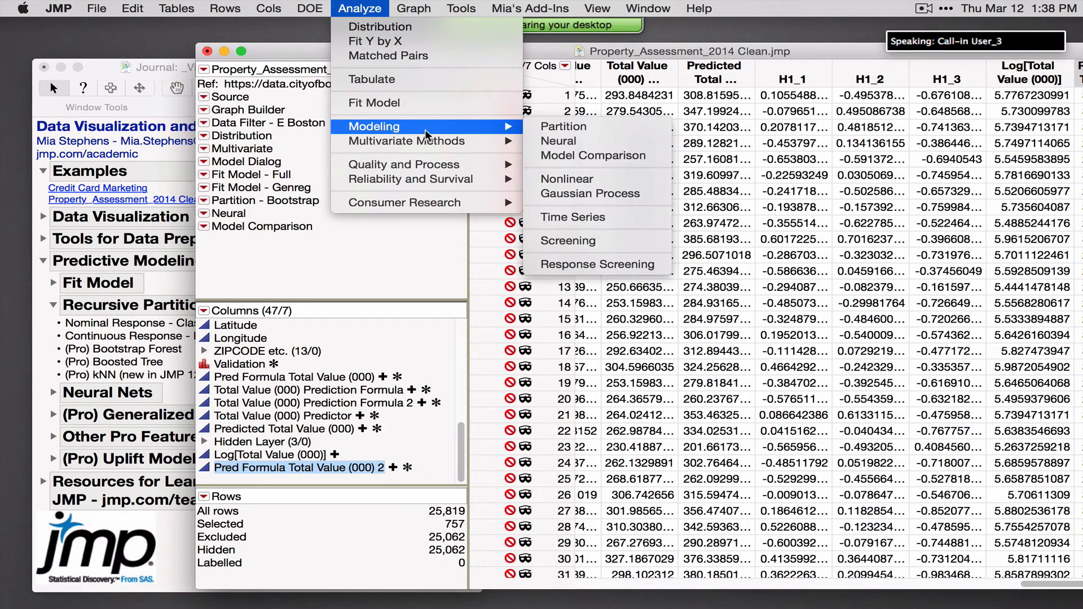
{"action": "left_click", "coordinate": [587, 126]}
{"action": "left_click", "coordinate": [816, 238]}
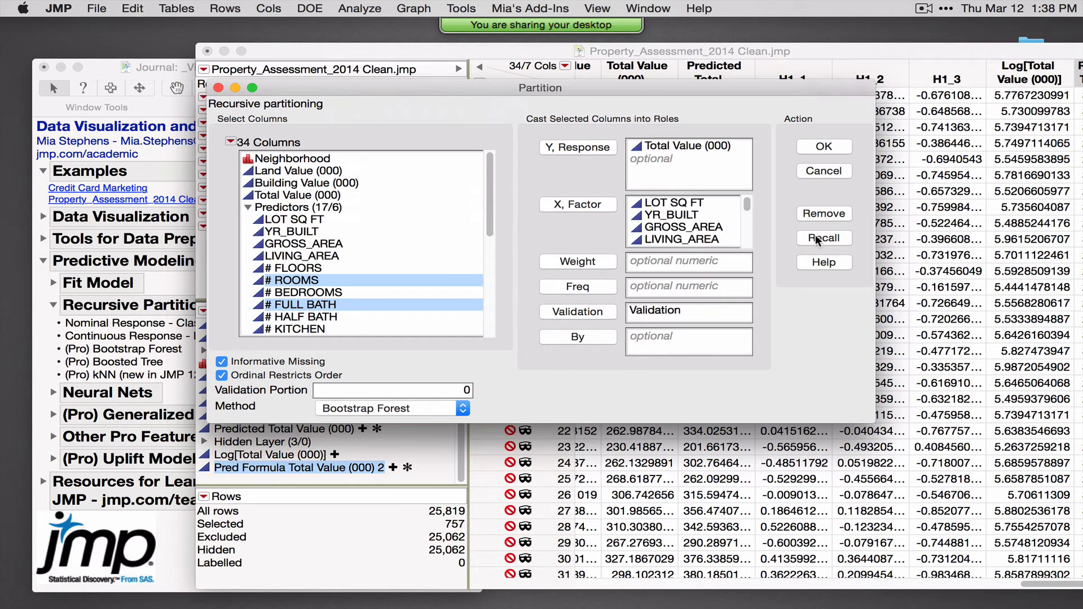
{"action": "left_click", "coordinate": [410, 407]}
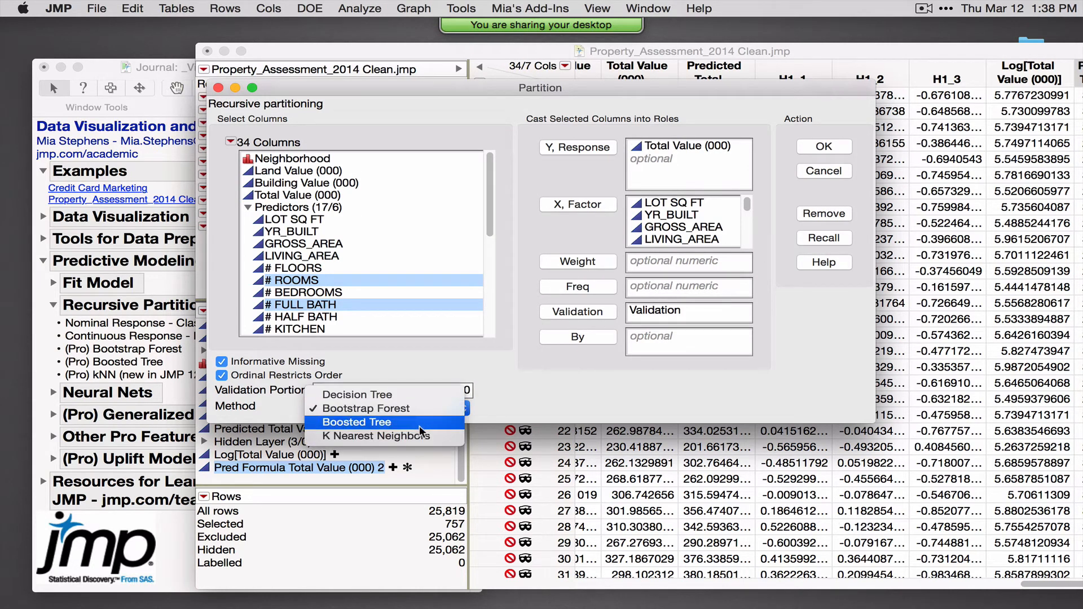
{"action": "left_click", "coordinate": [419, 426]}
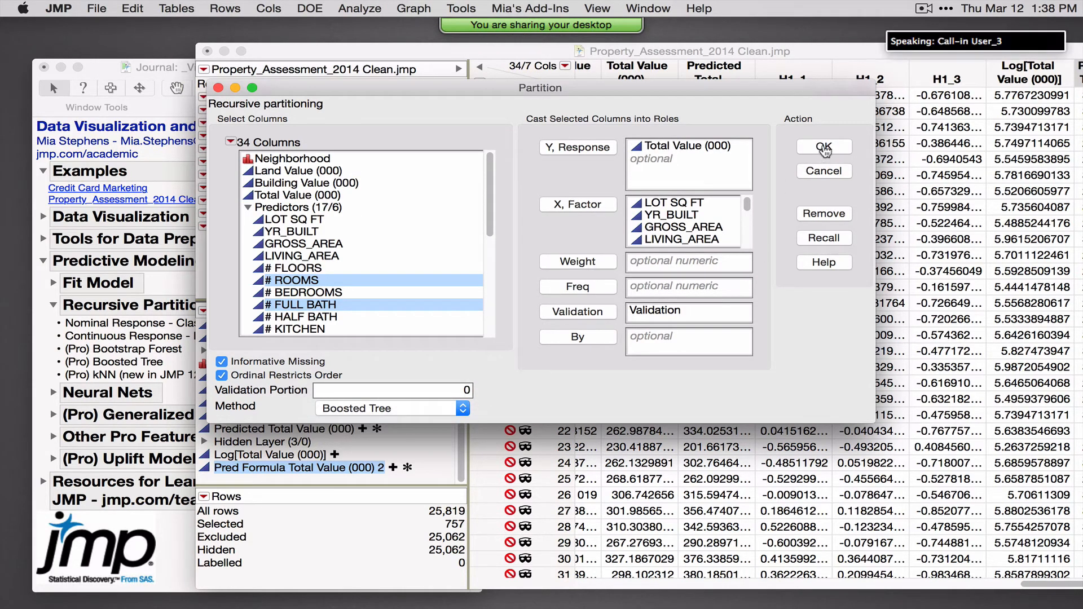
Run the boosted tree with 50 layers, 3 splits per tree, a 0.1 learning rate, minimum size split 5 and early stopping.
{"action": "left_click", "coordinate": [823, 147]}
{"action": "left_click_drag", "start_coordinate": [612, 123], "coordinate": [438, 147]}
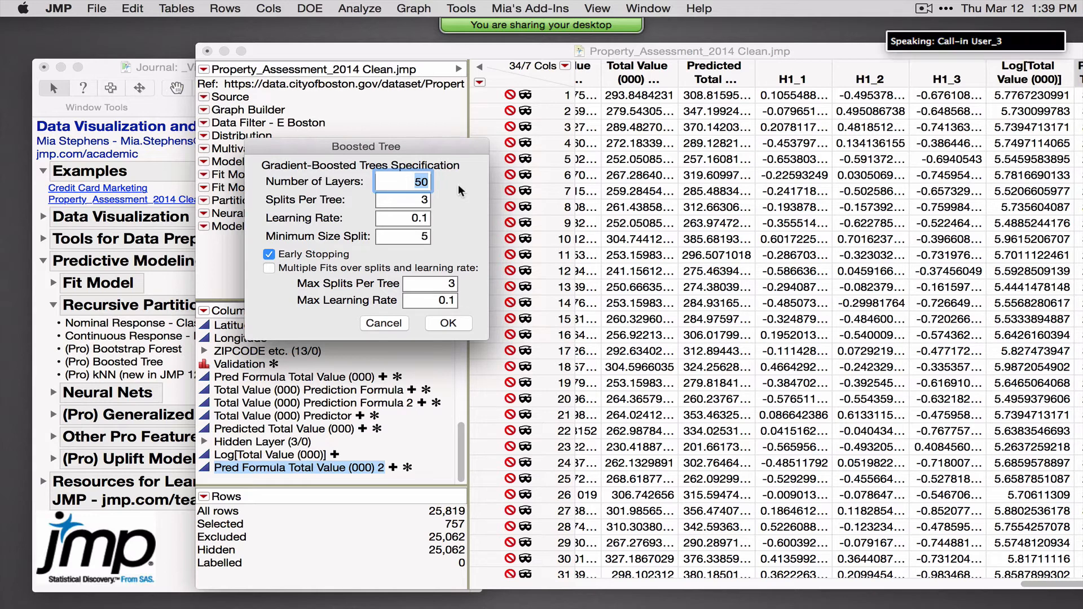
{"action": "left_click", "coordinate": [457, 323]}
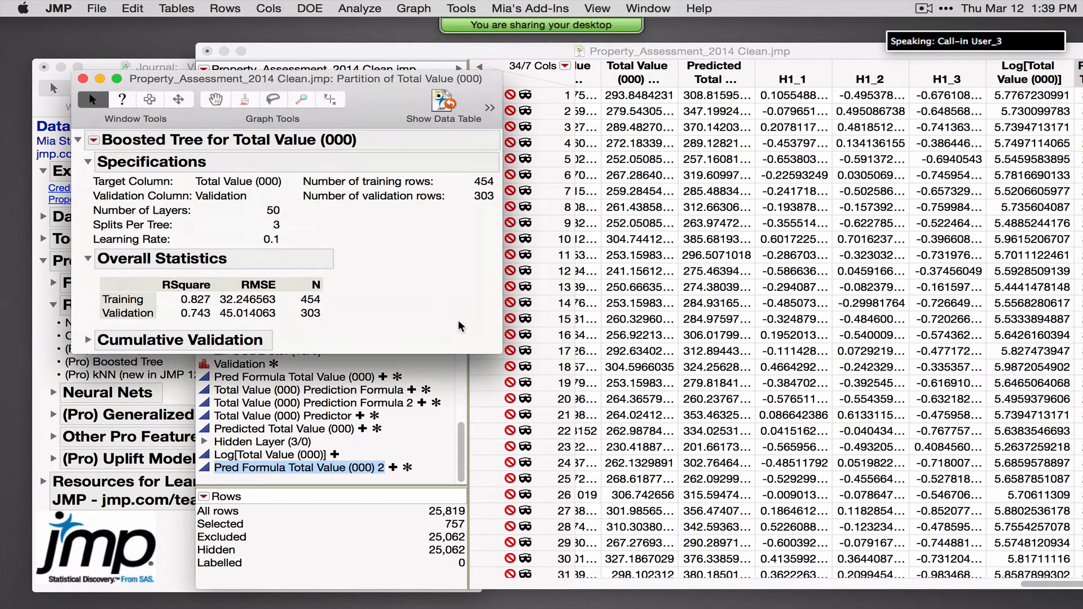
{"action": "mouse_move", "coordinate": [83, 321]}
{"action": "left_mouse_down"}
{"action": "mouse_move", "coordinate": [220, 319]}
{"action": "mouse_move", "coordinate": [184, 301]}
{"action": "mouse_move", "coordinate": [193, 327]}
{"action": "left_mouse_up"}
Show the boosted tree's trees with names only and expand the tree views.
{"action": "left_click", "coordinate": [93, 140]}
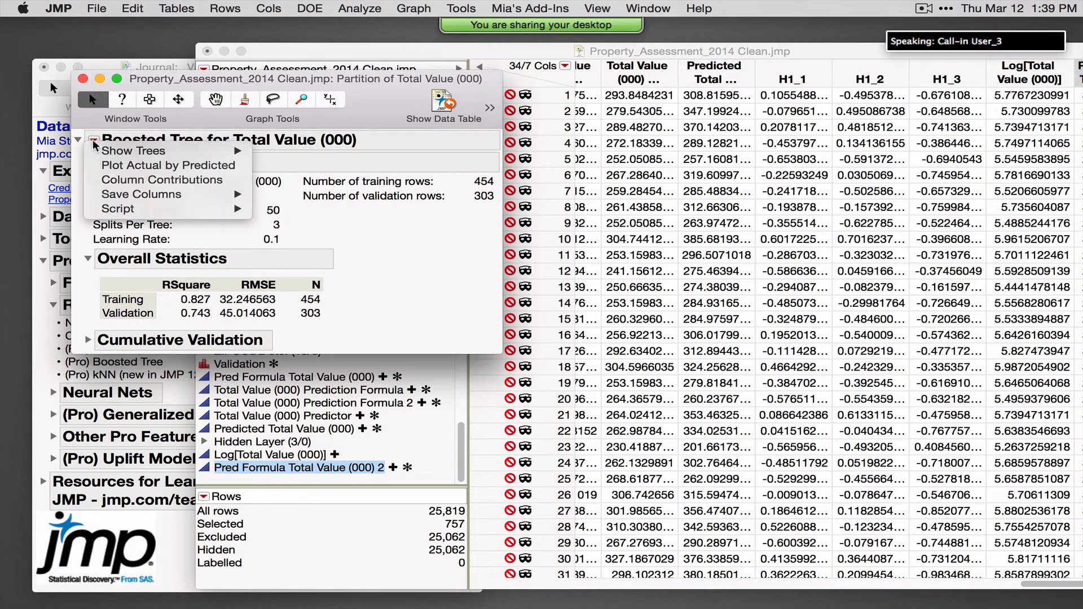
{"action": "mouse_move", "coordinate": [101, 155]}
{"action": "left_click", "coordinate": [304, 165]}
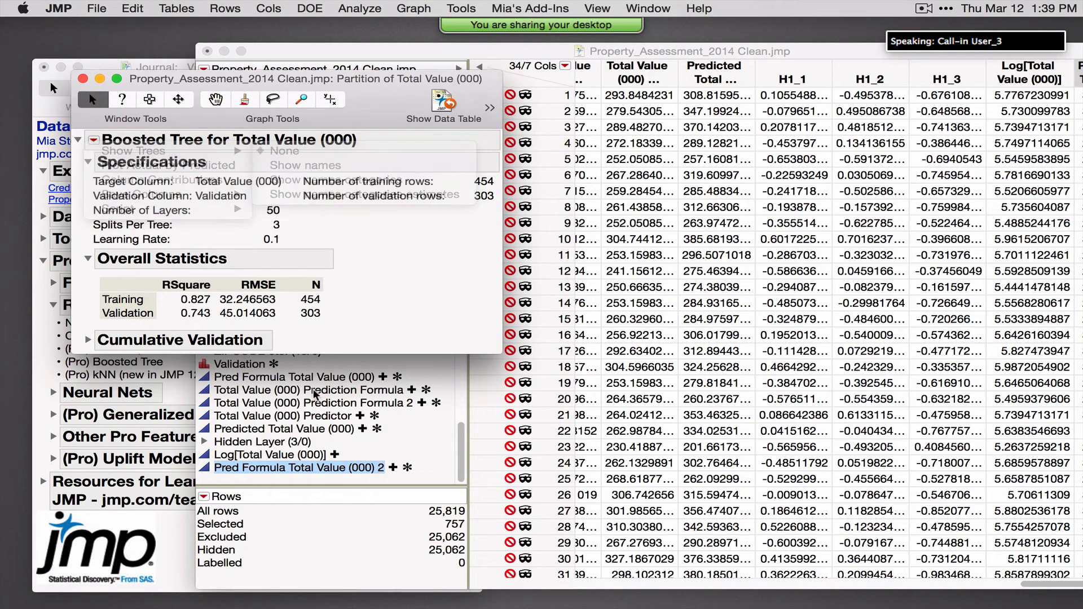
{"action": "left_click", "coordinate": [88, 362]}
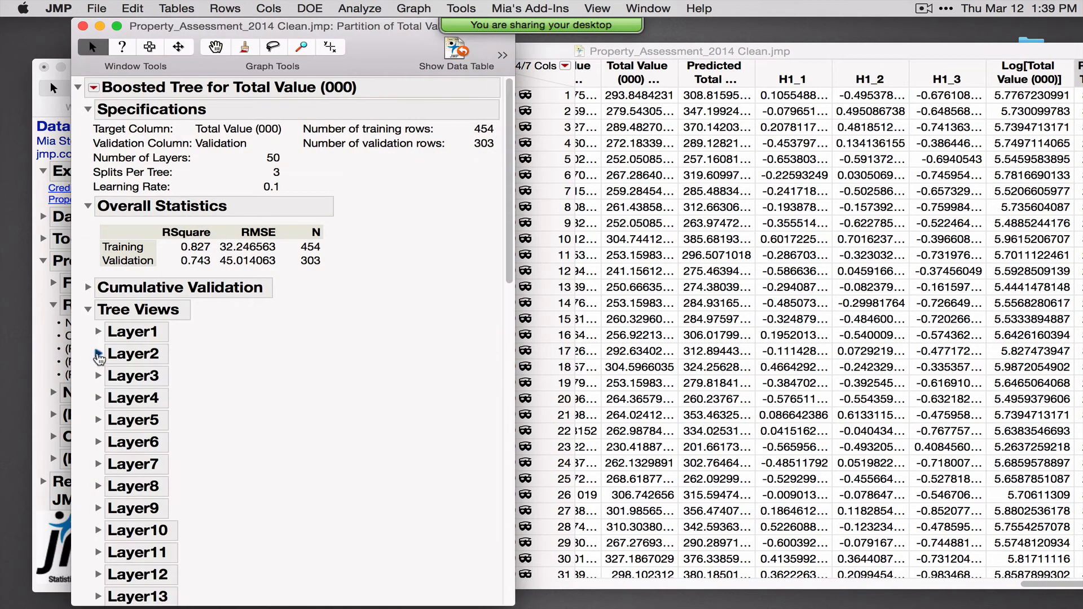
Examine the splits in Layer1, Layer2 and Layer3 of the boosted tree and collapse the tree views.
{"action": "left_click", "coordinate": [98, 332]}
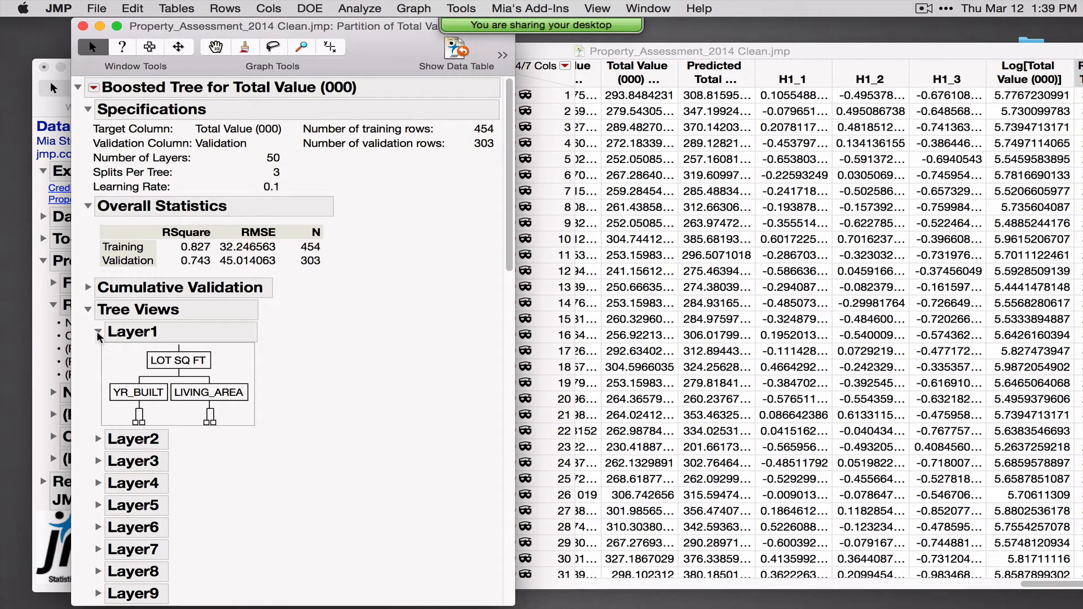
{"action": "left_click", "coordinate": [98, 439]}
{"action": "left_click", "coordinate": [98, 546]}
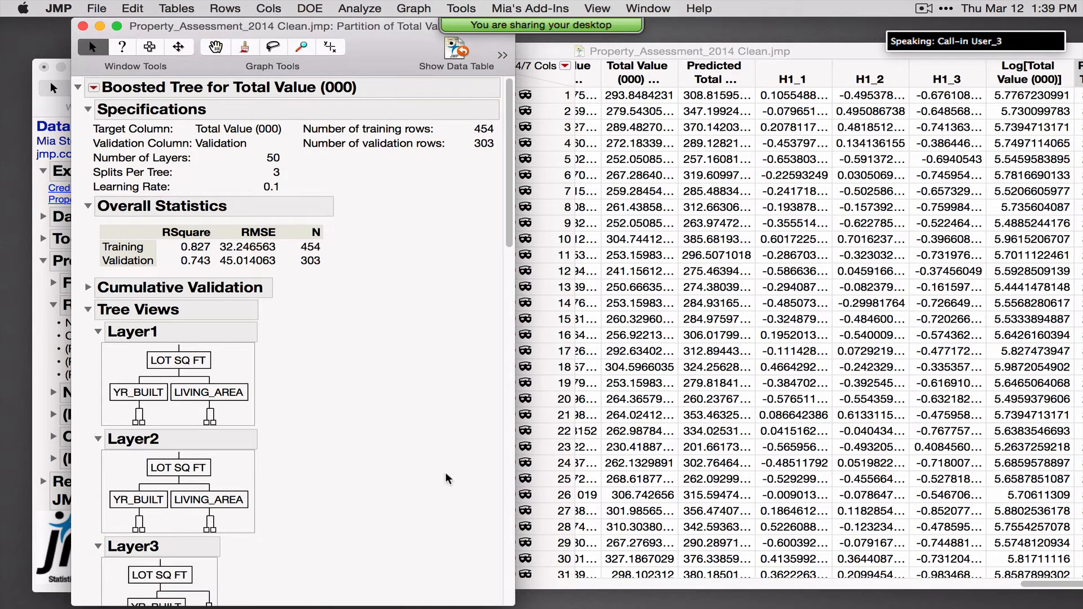
{"action": "scroll", "coordinate": [440, 474], "scroll_direction": "down", "scroll_amount": 10}
{"action": "scroll", "coordinate": [339, 395], "scroll_direction": "up", "scroll_amount": 10}
{"action": "left_click", "coordinate": [88, 311]}
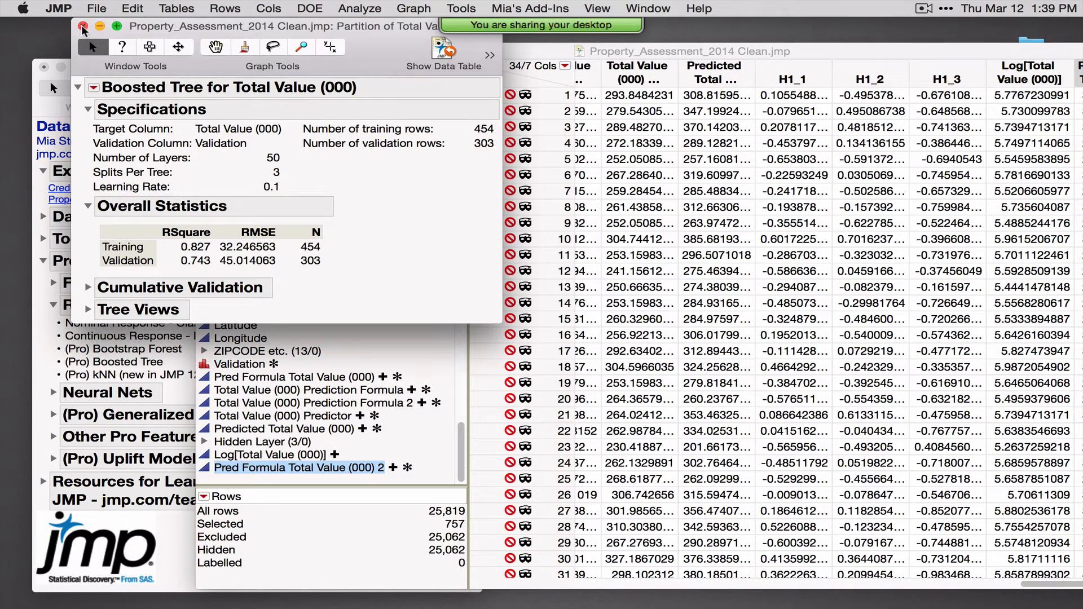
Add the column contributions to the boosted tree report, review the leading terms, and close the report.
{"action": "left_click", "coordinate": [93, 87]}
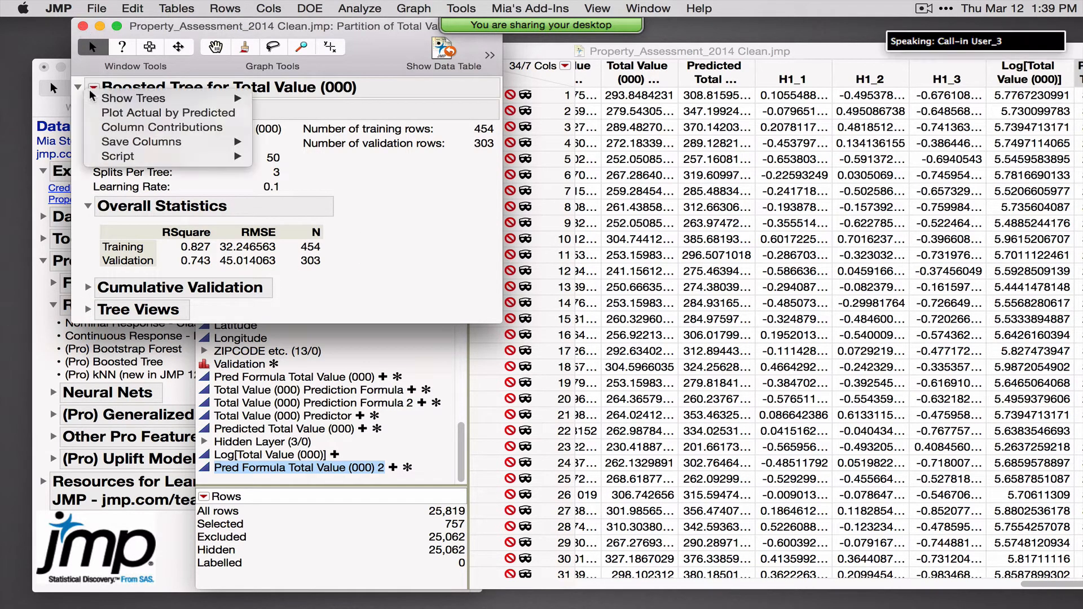
{"action": "left_click", "coordinate": [133, 128]}
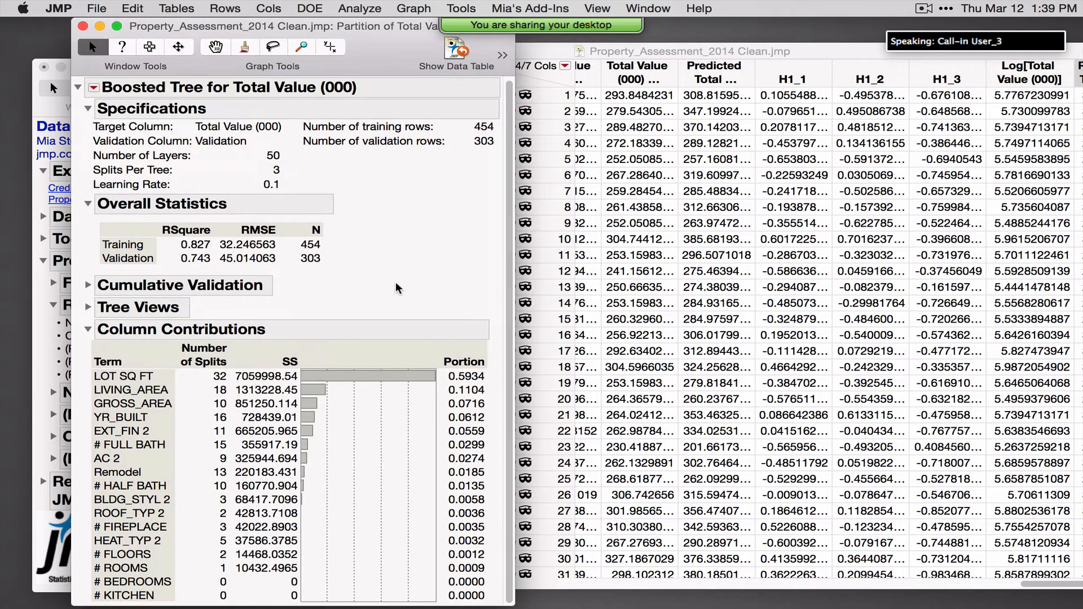
{"action": "mouse_move", "coordinate": [79, 378]}
{"action": "left_mouse_down"}
{"action": "mouse_move", "coordinate": [144, 398]}
{"action": "mouse_move", "coordinate": [169, 368]}
{"action": "mouse_move", "coordinate": [84, 370]}
{"action": "mouse_move", "coordinate": [76, 465]}
{"action": "mouse_move", "coordinate": [163, 501]}
{"action": "mouse_move", "coordinate": [354, 407]}
{"action": "mouse_move", "coordinate": [163, 376]}
{"action": "mouse_move", "coordinate": [87, 388]}
{"action": "left_mouse_up"}
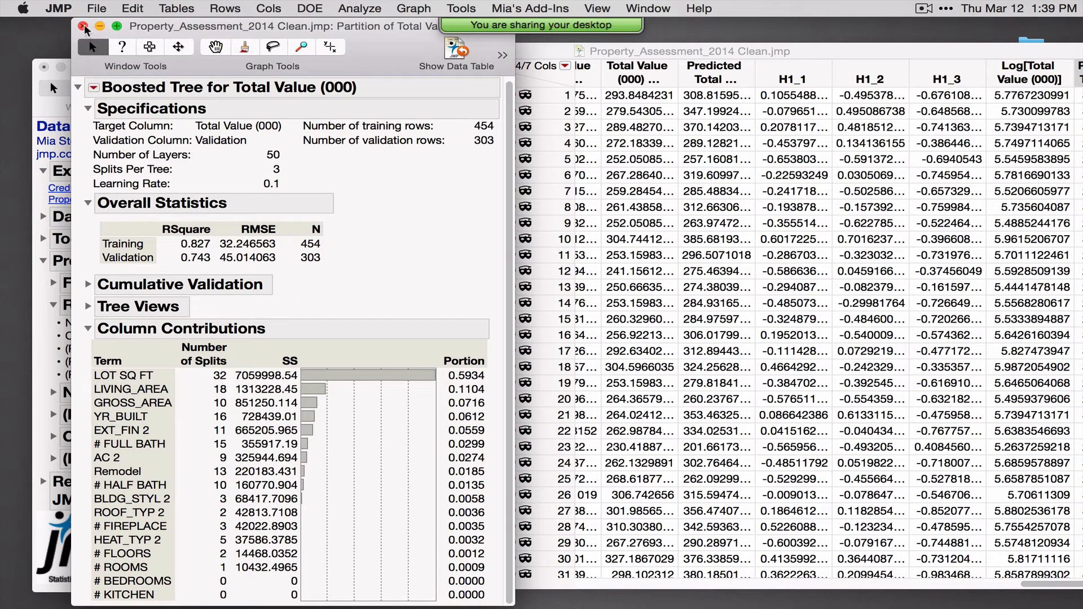
{"action": "left_click", "coordinate": [83, 25]}
Set up a Neural model with Total Value (000) as the response and the Predictors column group as factors.
{"action": "left_click", "coordinate": [359, 8]}
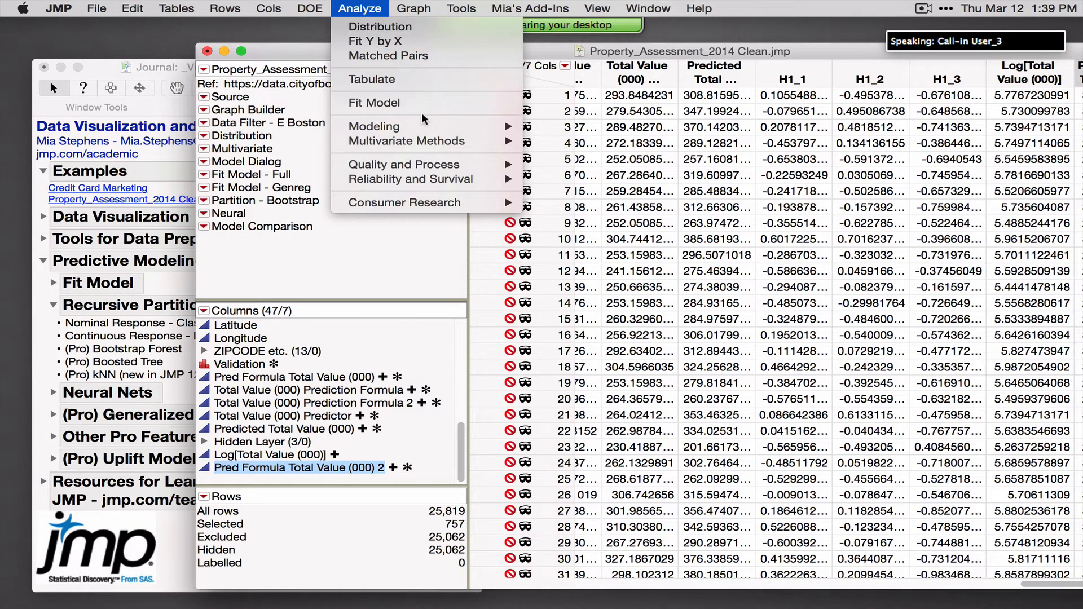
{"action": "mouse_move", "coordinate": [416, 126]}
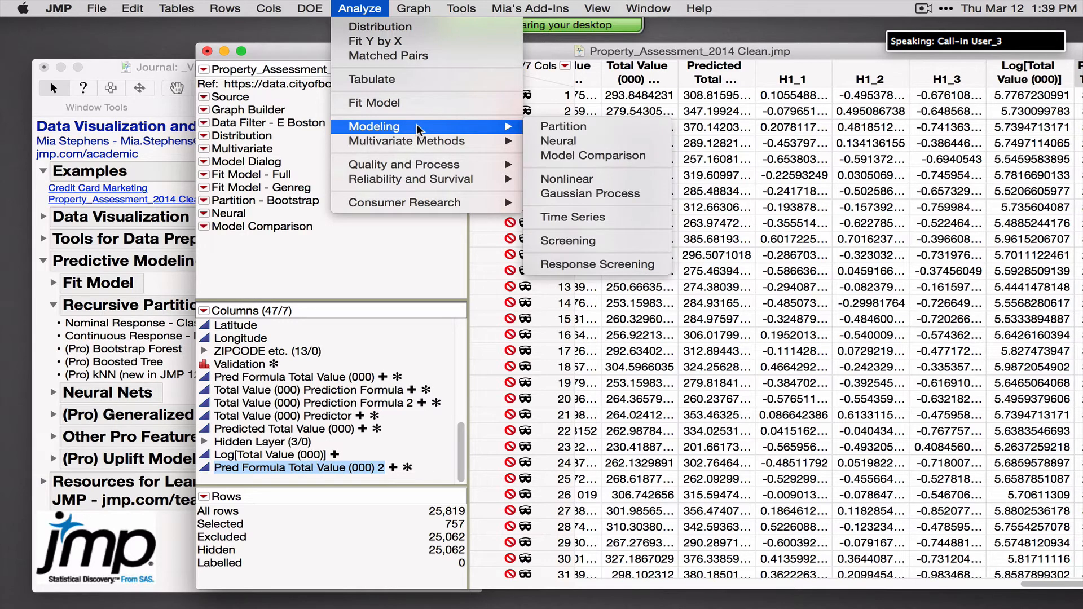
{"action": "left_click", "coordinate": [610, 140]}
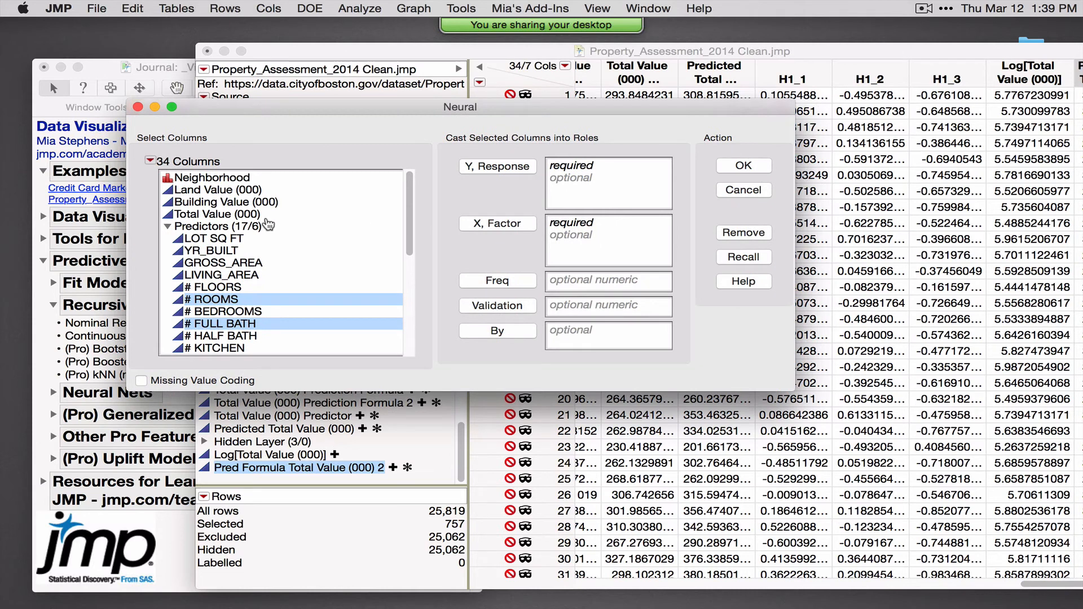
{"action": "left_click", "coordinate": [260, 215]}
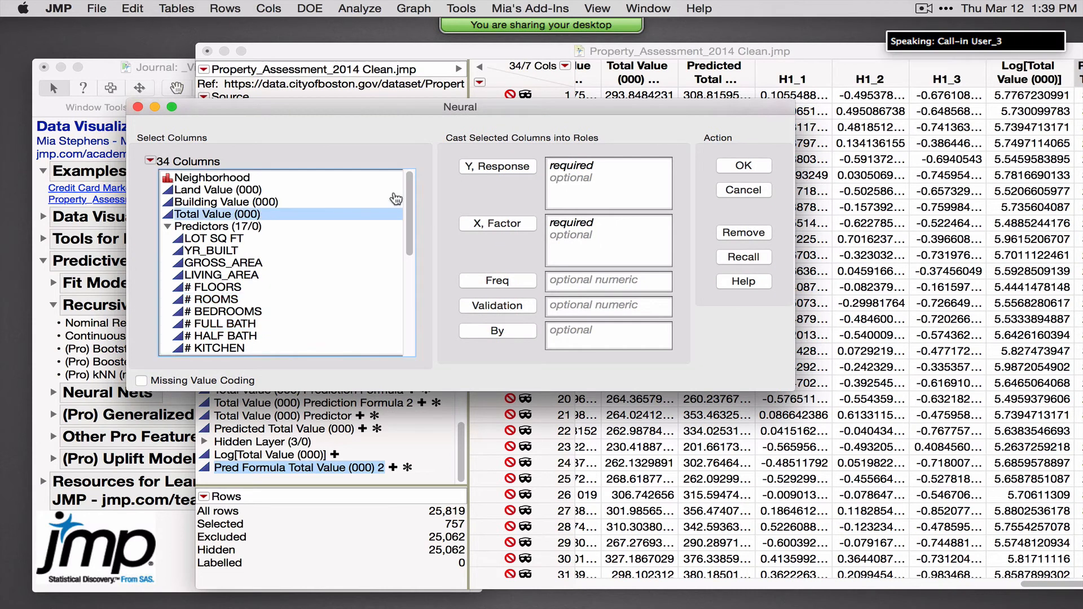
{"action": "left_click", "coordinate": [499, 168]}
{"action": "left_click", "coordinate": [268, 230]}
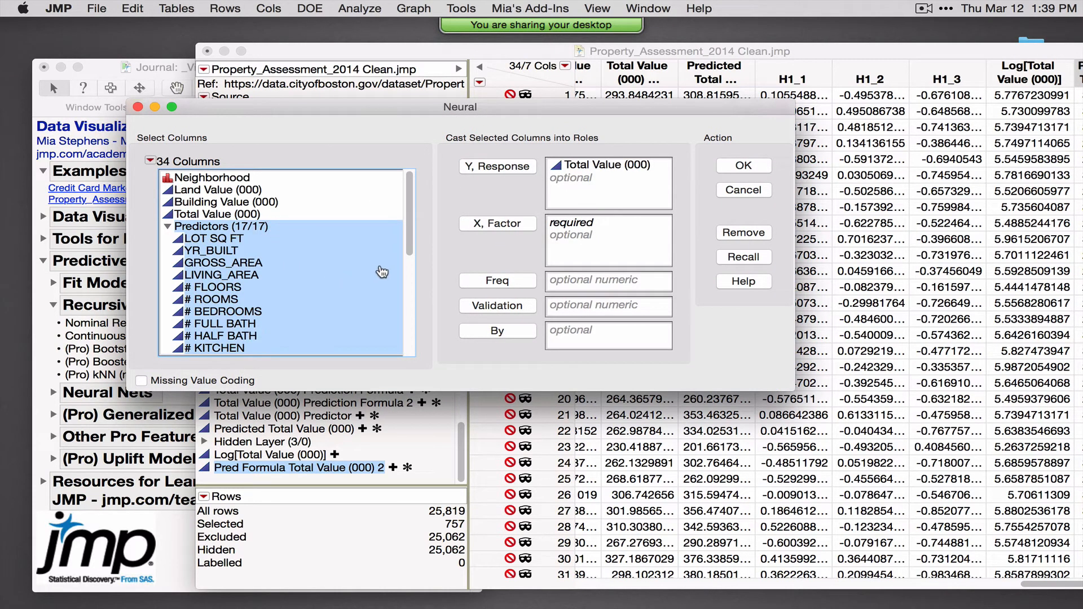
{"action": "left_click", "coordinate": [490, 225]}
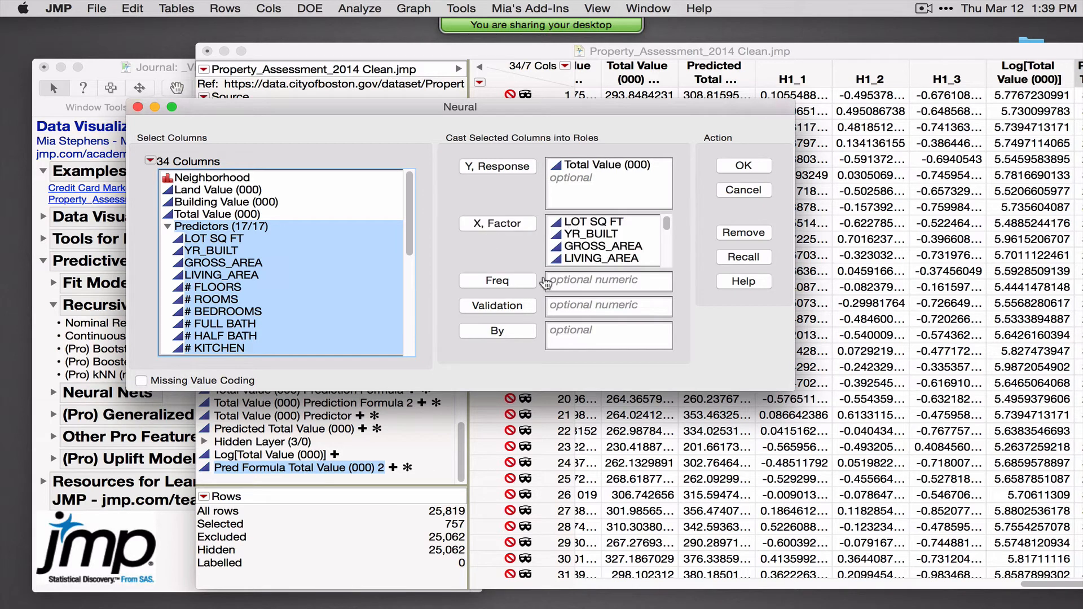
Enable missing value coding, assign Validation as the validation column, and launch the Neural platform.
{"action": "mouse_move", "coordinate": [178, 394]}
{"action": "left_mouse_down"}
{"action": "mouse_move", "coordinate": [248, 396]}
{"action": "mouse_move", "coordinate": [215, 365]}
{"action": "mouse_move", "coordinate": [135, 375]}
{"action": "mouse_move", "coordinate": [163, 393]}
{"action": "left_mouse_up"}
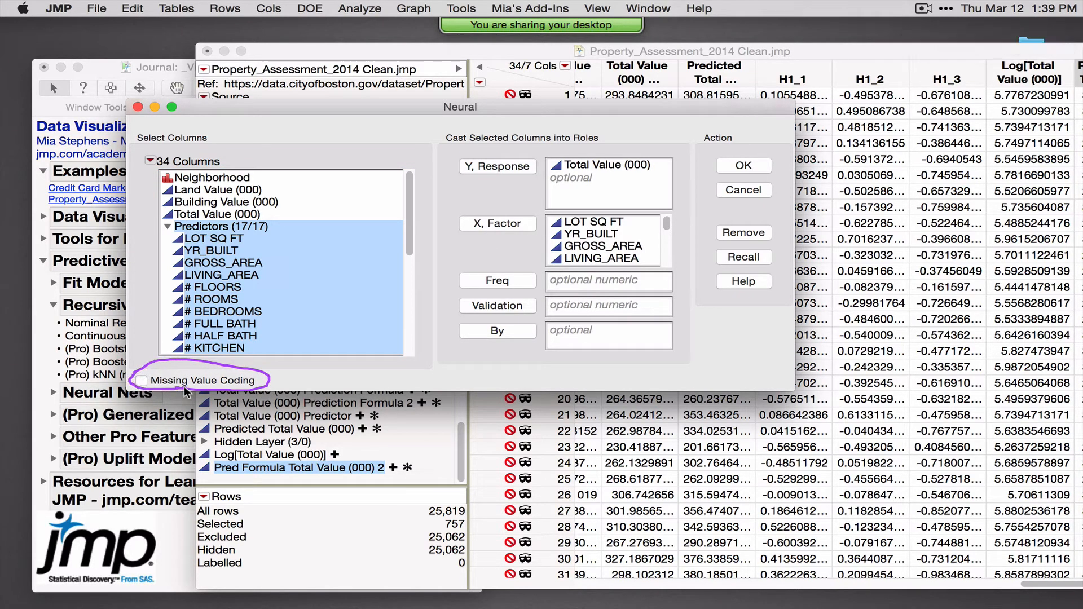
{"action": "left_click", "coordinate": [142, 382]}
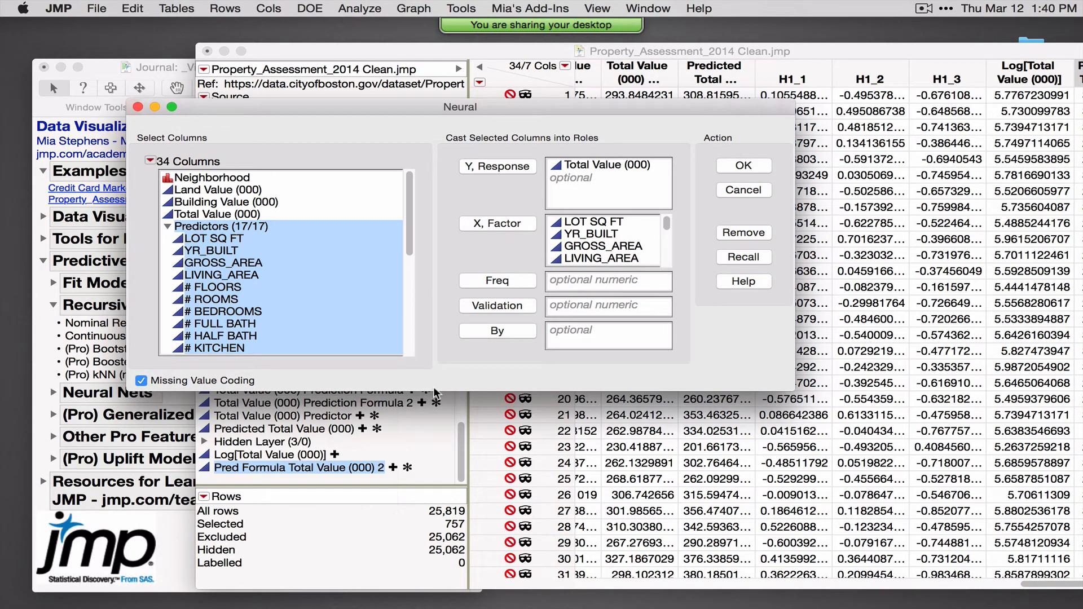
{"action": "scroll", "coordinate": [241, 237], "scroll_direction": "down", "scroll_amount": 6}
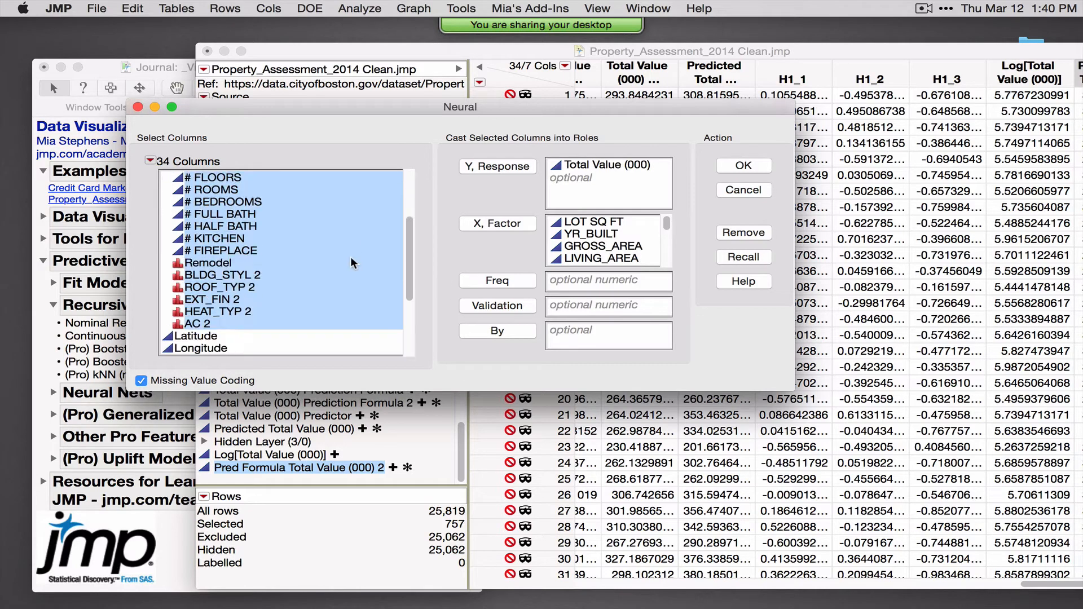
{"action": "left_click", "coordinate": [234, 251]}
{"action": "left_click", "coordinate": [497, 306]}
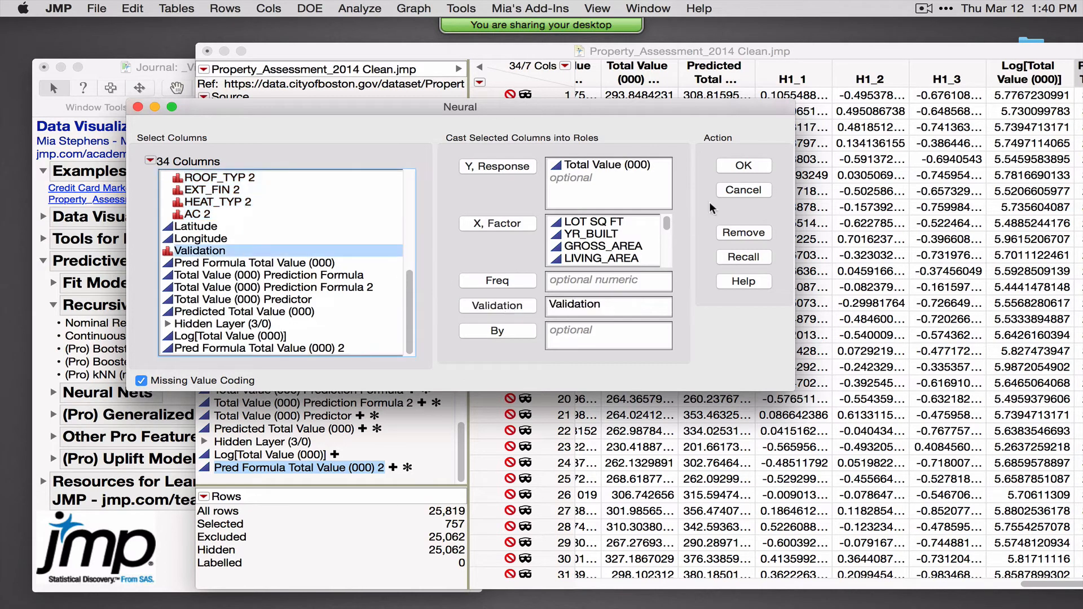
{"action": "left_click", "coordinate": [745, 165]}
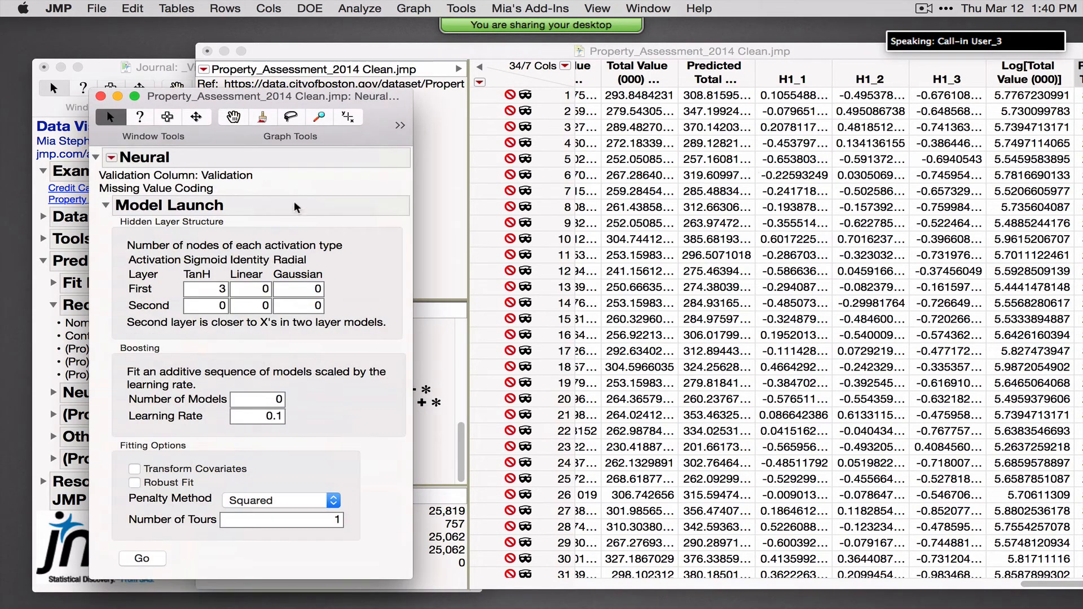
Review the hidden layer activation options and fit the neural model with three TanH nodes in the first layer.
{"action": "left_click_drag", "start_coordinate": [342, 112], "coordinate": [440, 79]}
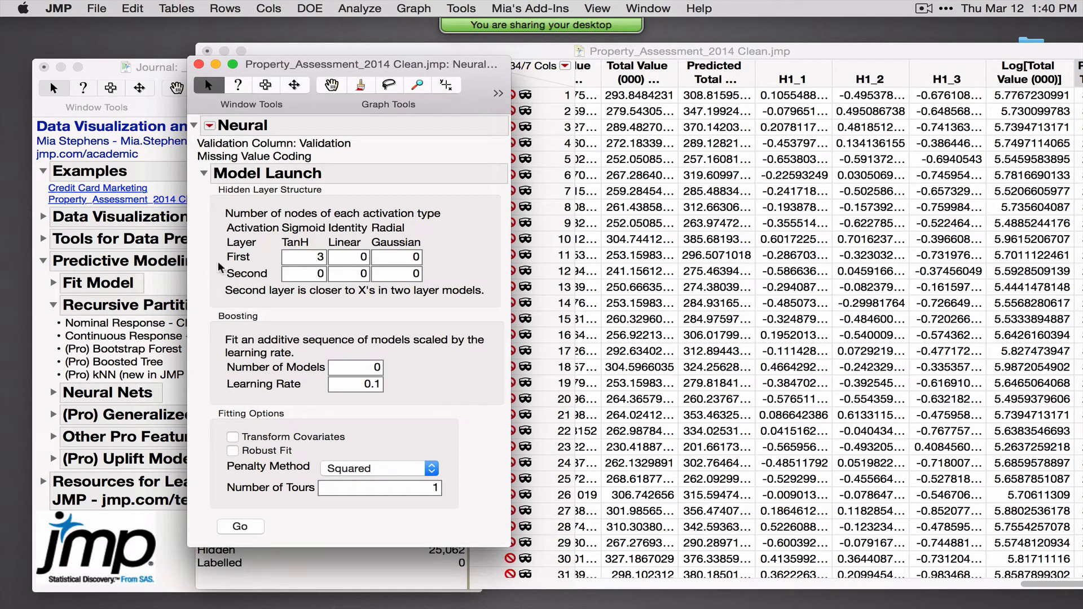
{"action": "mouse_move", "coordinate": [219, 262]}
{"action": "left_mouse_down"}
{"action": "mouse_move", "coordinate": [261, 265]}
{"action": "mouse_move", "coordinate": [257, 235]}
{"action": "mouse_move", "coordinate": [223, 236]}
{"action": "mouse_move", "coordinate": [217, 260]}
{"action": "left_mouse_up"}
{"action": "key", "text": "Escape"}
{"action": "mouse_move", "coordinate": [275, 248]}
{"action": "left_mouse_down"}
{"action": "mouse_move", "coordinate": [313, 253]}
{"action": "mouse_move", "coordinate": [313, 231]}
{"action": "mouse_move", "coordinate": [279, 255]}
{"action": "left_mouse_up"}
{"action": "mouse_move", "coordinate": [277, 255]}
{"action": "left_mouse_down"}
{"action": "mouse_move", "coordinate": [319, 251]}
{"action": "mouse_move", "coordinate": [296, 226]}
{"action": "mouse_move", "coordinate": [270, 248]}
{"action": "left_mouse_up"}
{"action": "mouse_move", "coordinate": [356, 238]}
{"action": "left_mouse_down"}
{"action": "mouse_move", "coordinate": [328, 228]}
{"action": "mouse_move", "coordinate": [336, 261]}
{"action": "mouse_move", "coordinate": [370, 234]}
{"action": "left_mouse_up"}
{"action": "mouse_move", "coordinate": [275, 254]}
{"action": "left_mouse_down"}
{"action": "mouse_move", "coordinate": [297, 255]}
{"action": "mouse_move", "coordinate": [316, 228]}
{"action": "mouse_move", "coordinate": [270, 248]}
{"action": "mouse_move", "coordinate": [283, 254]}
{"action": "left_mouse_up"}
{"action": "mouse_move", "coordinate": [375, 254]}
{"action": "left_mouse_down"}
{"action": "mouse_move", "coordinate": [444, 241]}
{"action": "mouse_move", "coordinate": [398, 218]}
{"action": "mouse_move", "coordinate": [417, 266]}
{"action": "left_mouse_up"}
{"action": "left_click", "coordinate": [252, 530]}
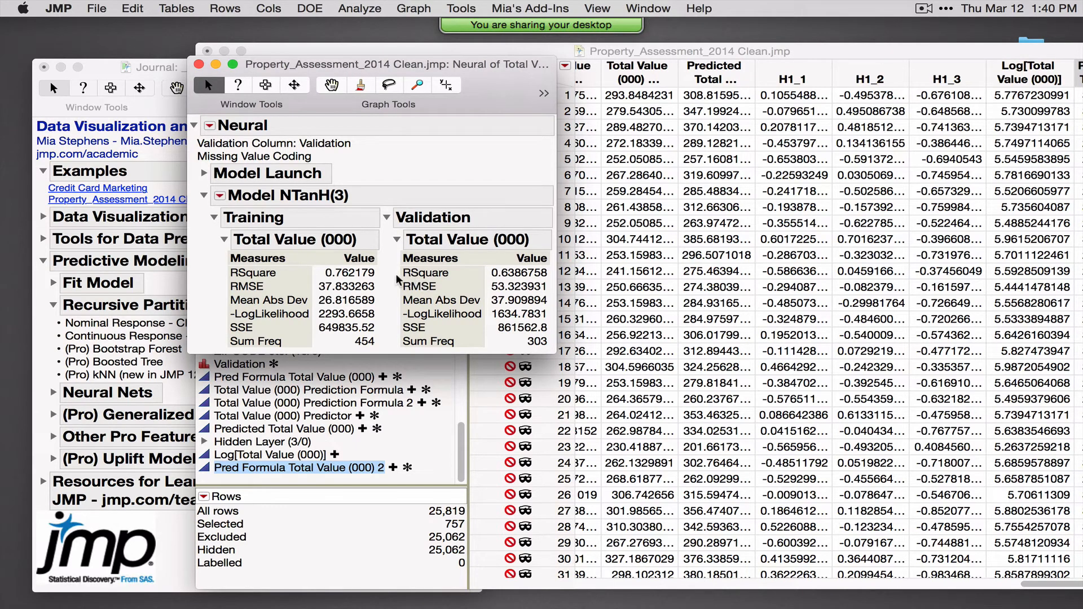
Check the validation RSquare of the neural model and look over its model launch settings.
{"action": "mouse_move", "coordinate": [399, 279]}
{"action": "left_mouse_down"}
{"action": "mouse_move", "coordinate": [530, 280]}
{"action": "mouse_move", "coordinate": [555, 264]}
{"action": "mouse_move", "coordinate": [405, 259]}
{"action": "mouse_move", "coordinate": [399, 276]}
{"action": "left_mouse_up"}
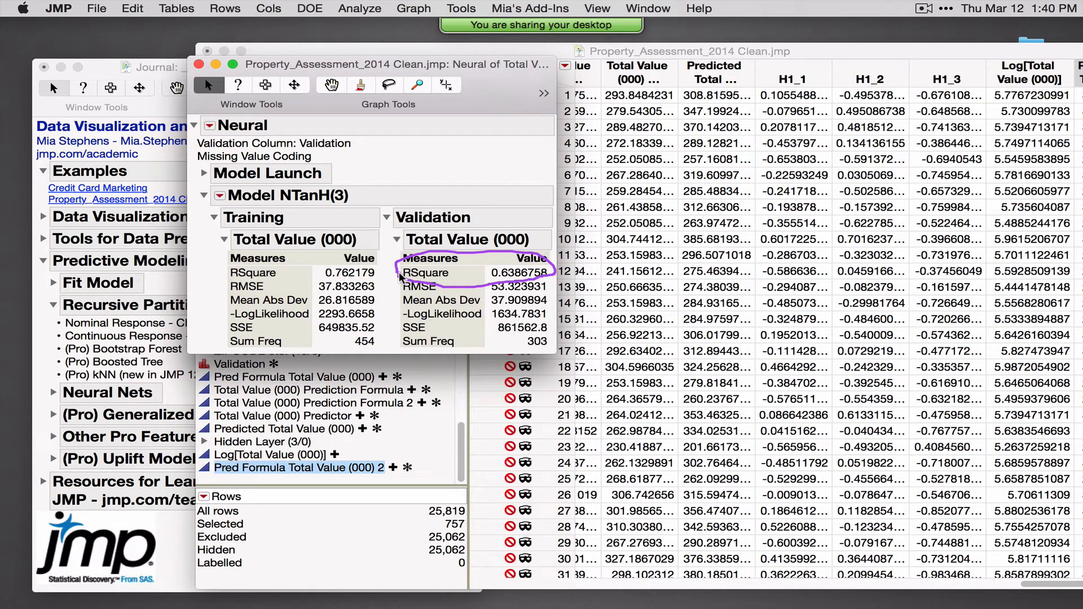
{"action": "left_click", "coordinate": [204, 174]}
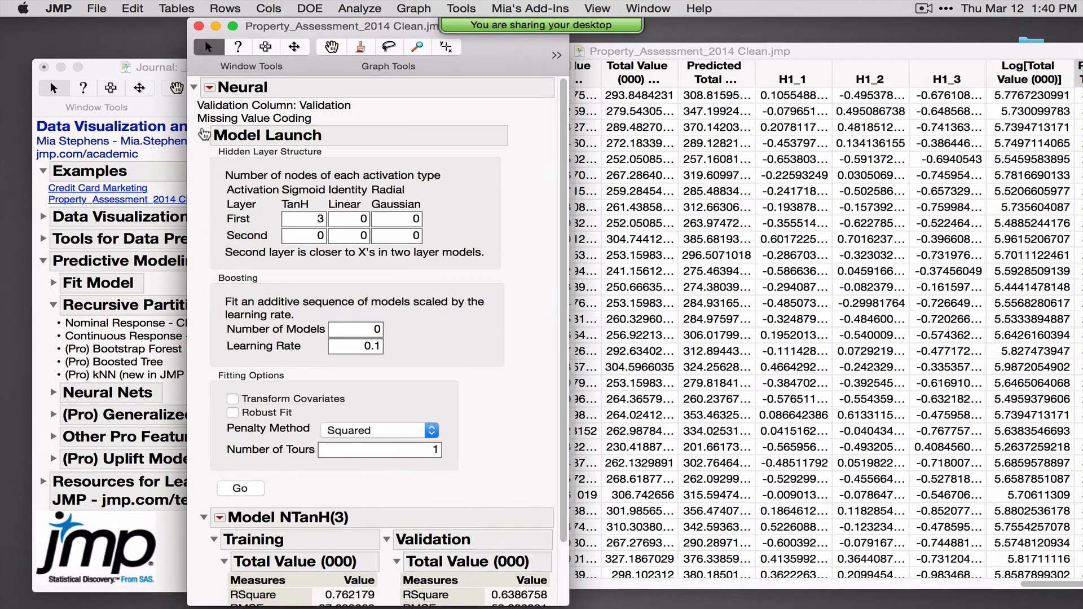
{"action": "left_click", "coordinate": [204, 136]}
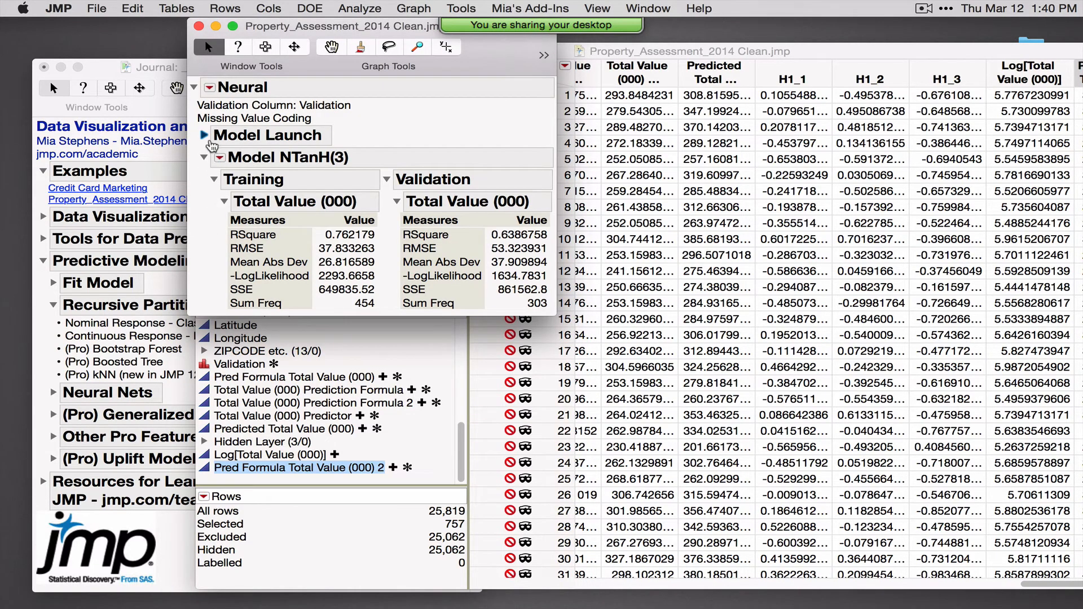
Add the network diagram to the neural report and examine its inputs, hidden nodes and output.
{"action": "left_click", "coordinate": [219, 158]}
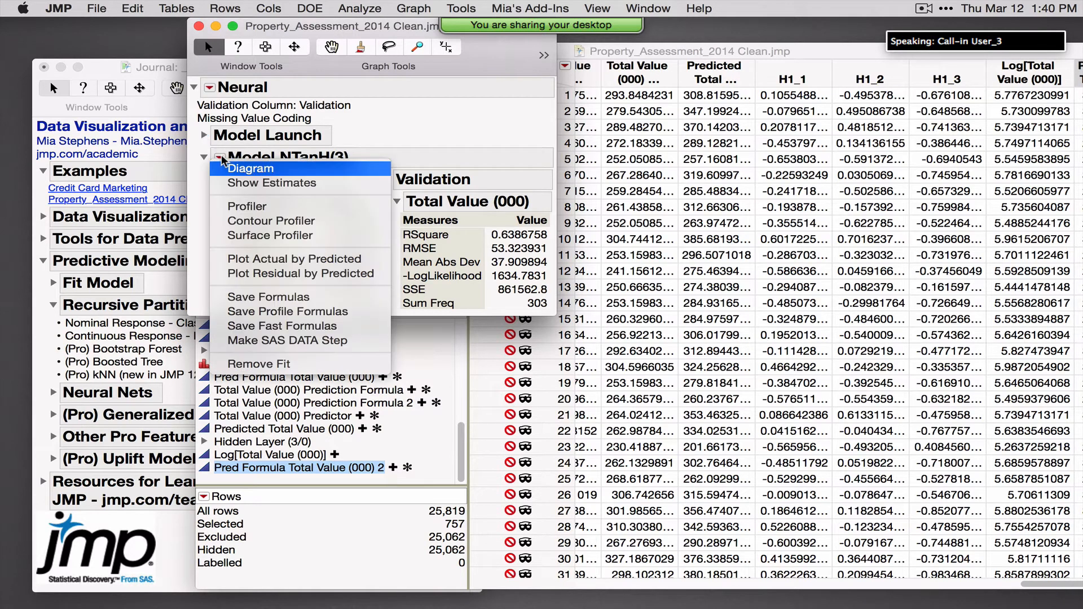
{"action": "left_click", "coordinate": [236, 169]}
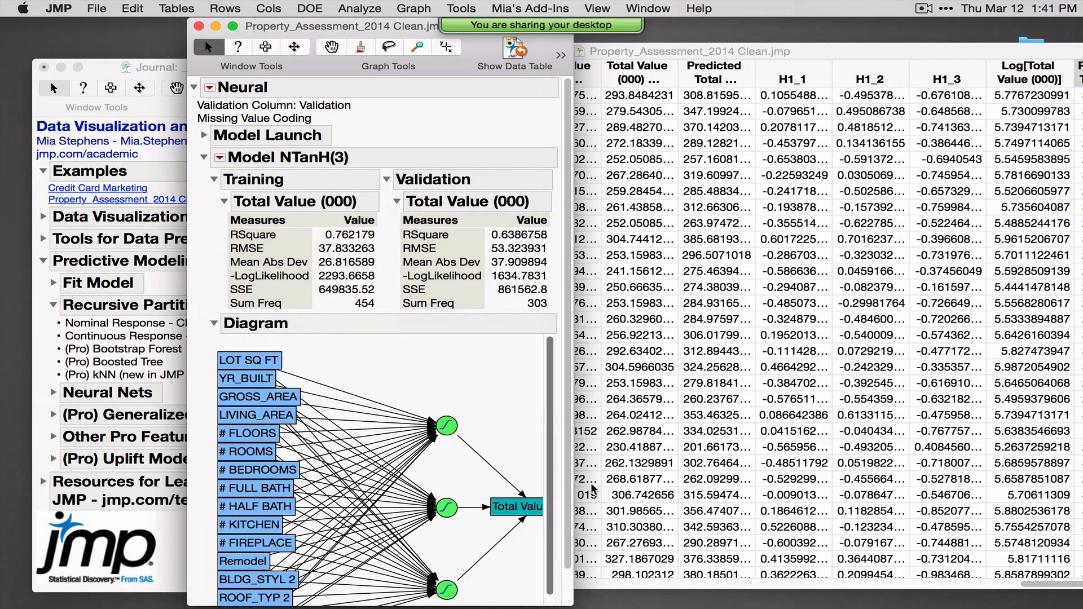
{"action": "scroll", "coordinate": [589, 478], "scroll_direction": "down", "scroll_amount": 5}
{"action": "scroll", "coordinate": [253, 367], "scroll_direction": "down", "scroll_amount": 2}
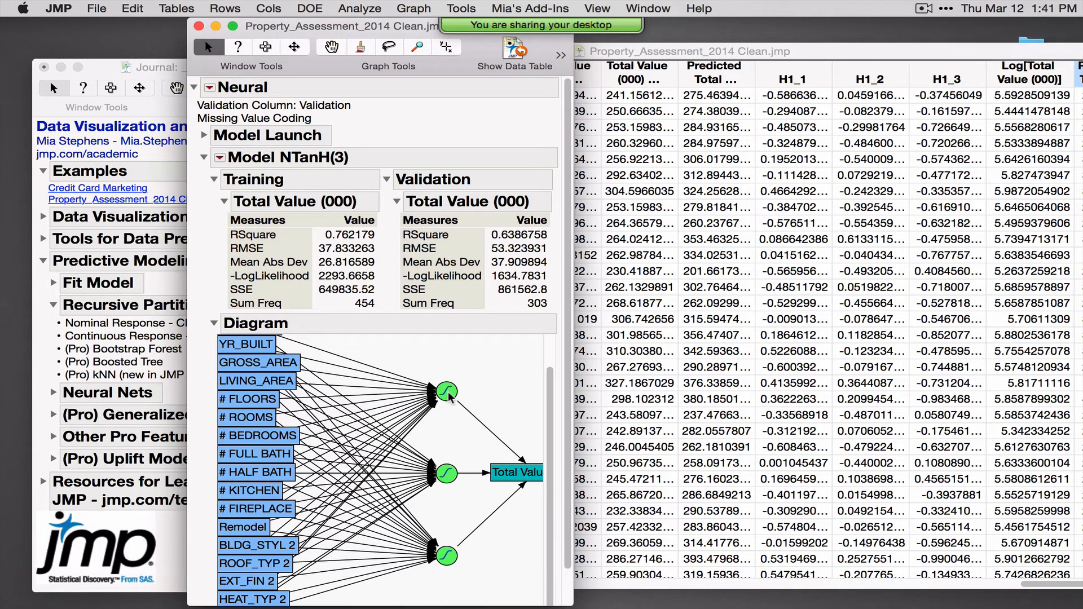
{"action": "left_click_drag", "start_coordinate": [573, 560], "coordinate": [679, 552]}
{"action": "scroll", "coordinate": [455, 576], "scroll_direction": "down", "scroll_amount": 2}
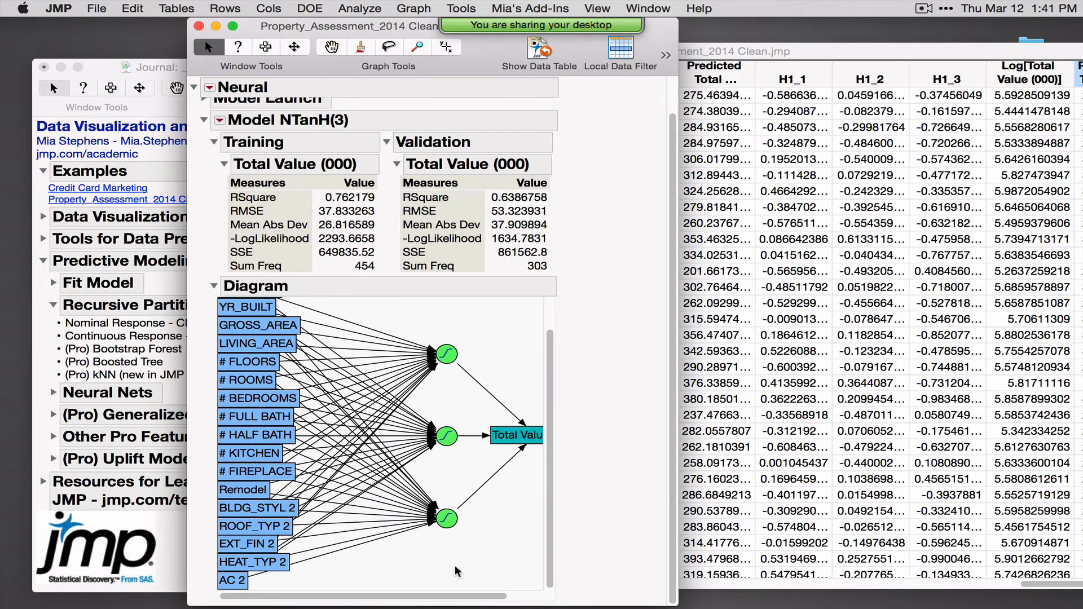
{"action": "scroll", "coordinate": [453, 598], "scroll_direction": "right", "scroll_amount": 2}
{"action": "scroll", "coordinate": [453, 598], "scroll_direction": "right", "scroll_amount": 2}
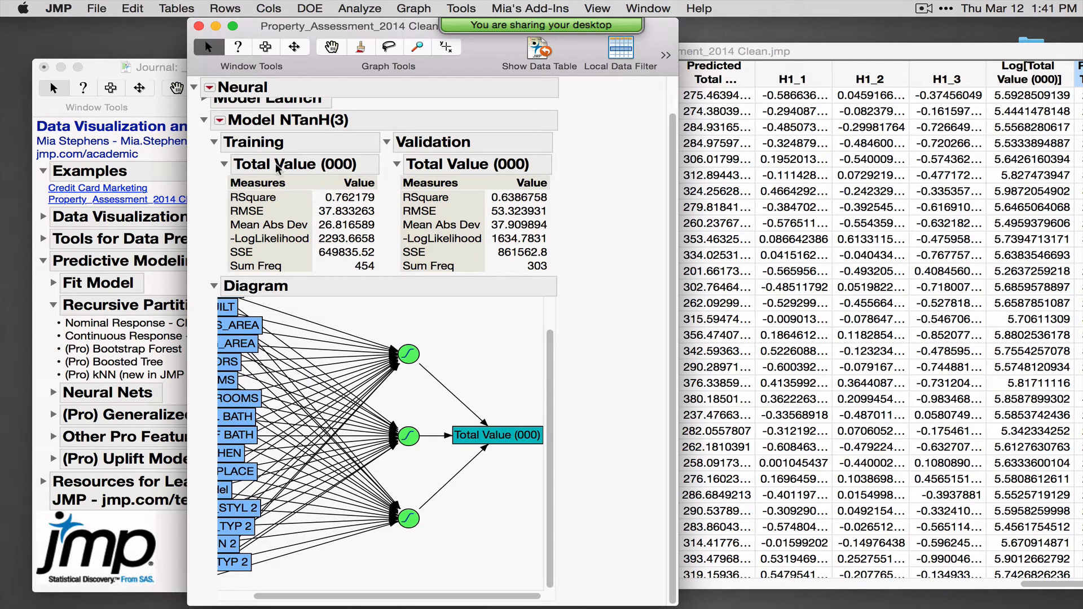
Save the neural model's formulas to the data table and bring the new columns into view.
{"action": "left_click", "coordinate": [219, 121]}
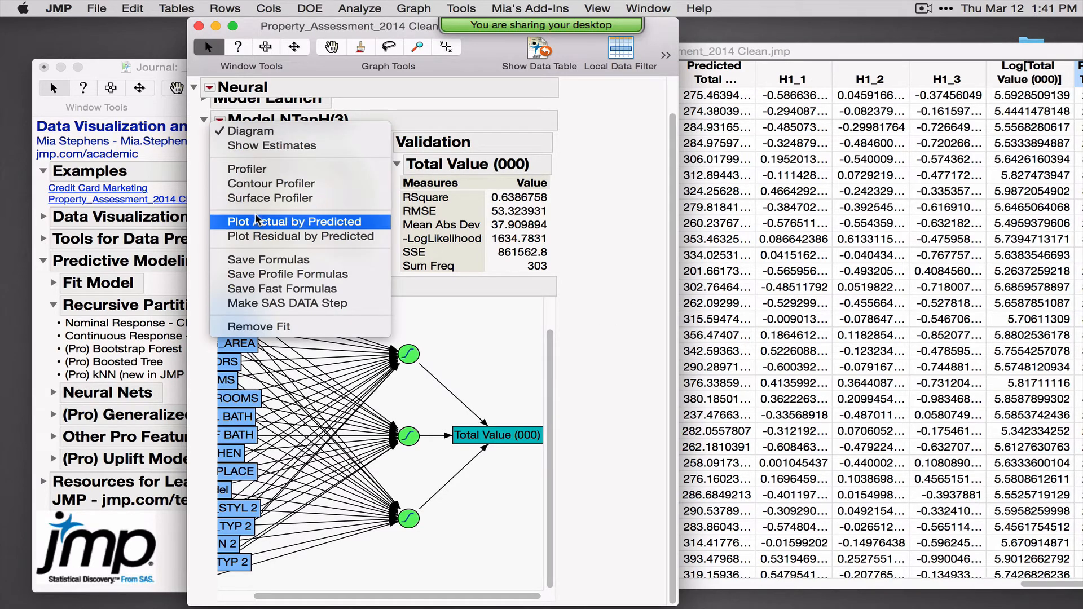
{"action": "left_click", "coordinate": [278, 259]}
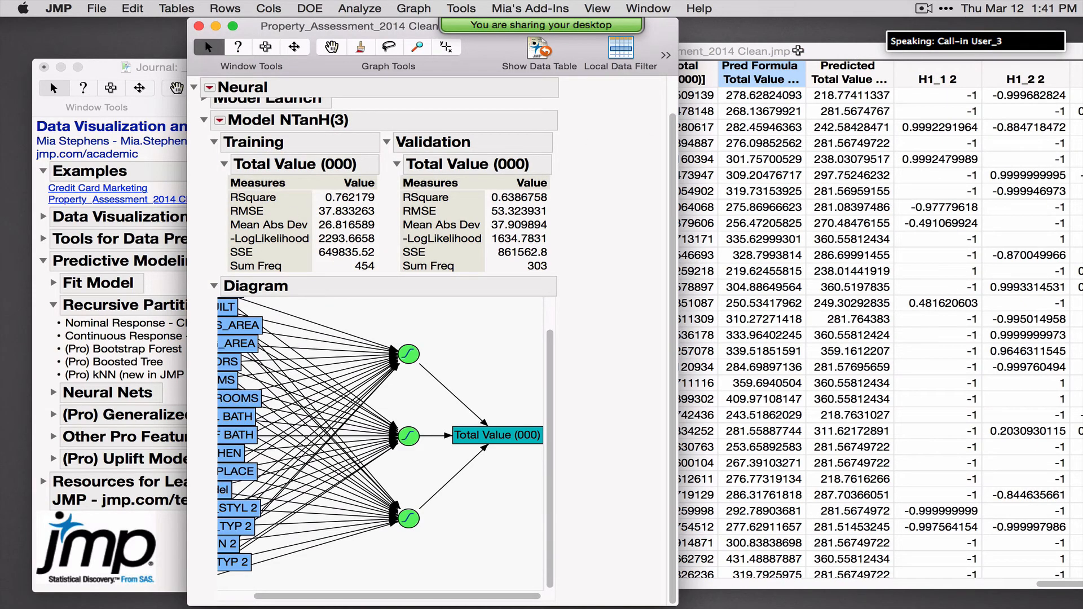
{"action": "left_click", "coordinate": [797, 49]}
{"action": "left_click_drag", "start_coordinate": [797, 48], "coordinate": [545, 49]}
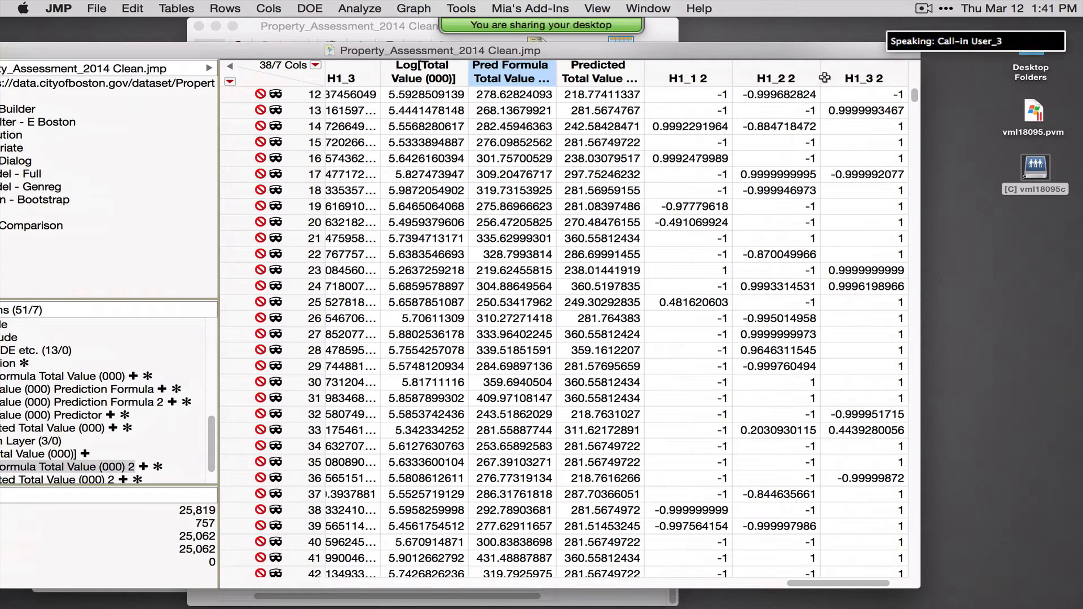
{"action": "scroll", "coordinate": [144, 424], "scroll_direction": "down", "scroll_amount": 2}
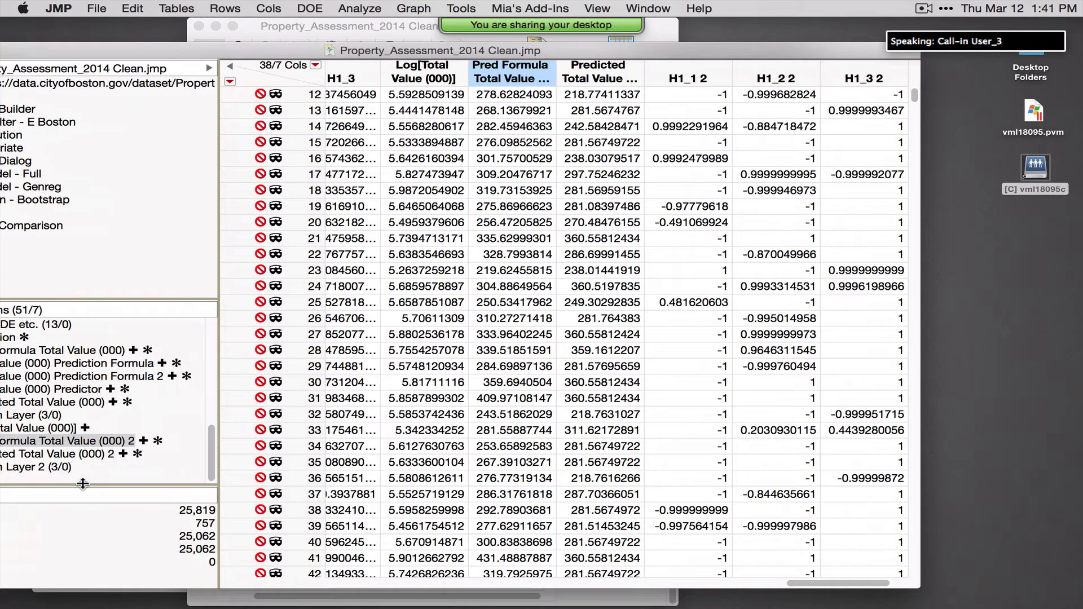
Inspect the formulas of the Predicted Total Value (000) 2 and H1_1 2 columns, closing each without changes.
{"action": "left_click", "coordinate": [122, 454]}
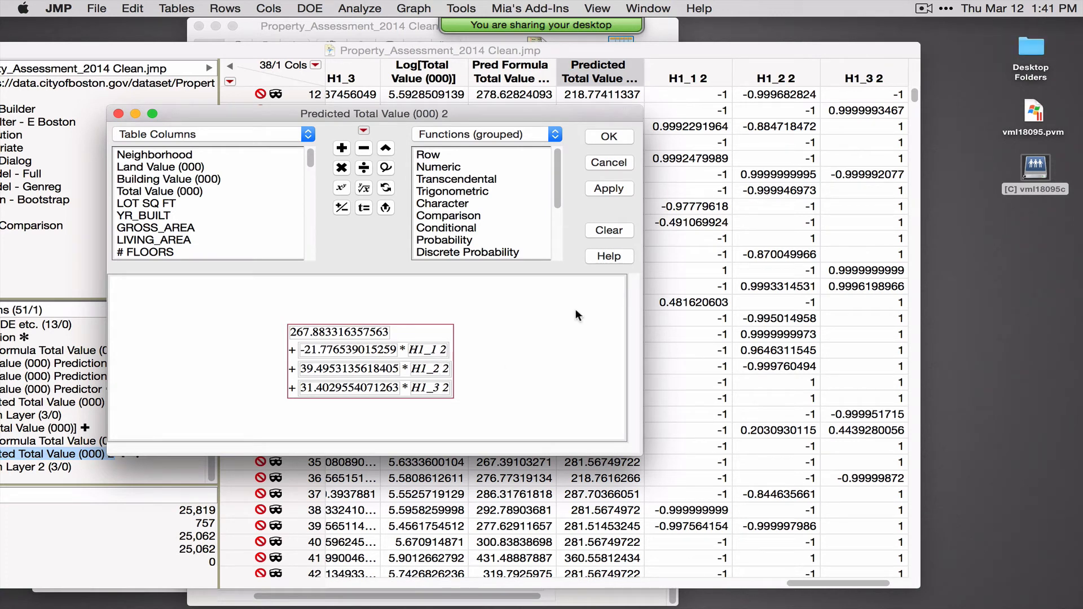
{"action": "left_click", "coordinate": [609, 163]}
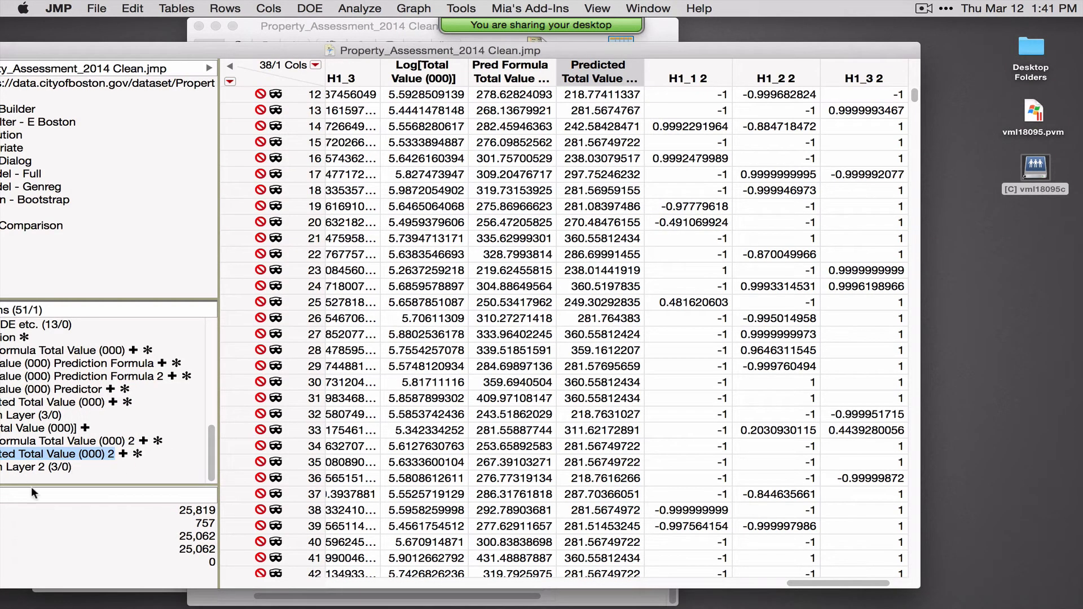
{"action": "right_click", "coordinate": [694, 70]}
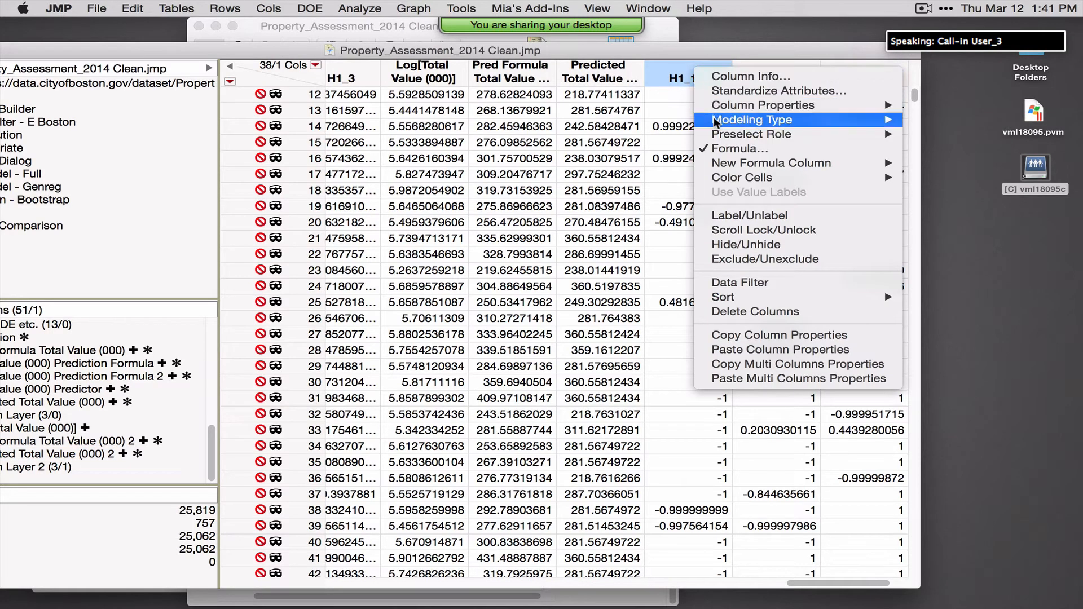
{"action": "left_click", "coordinate": [739, 149]}
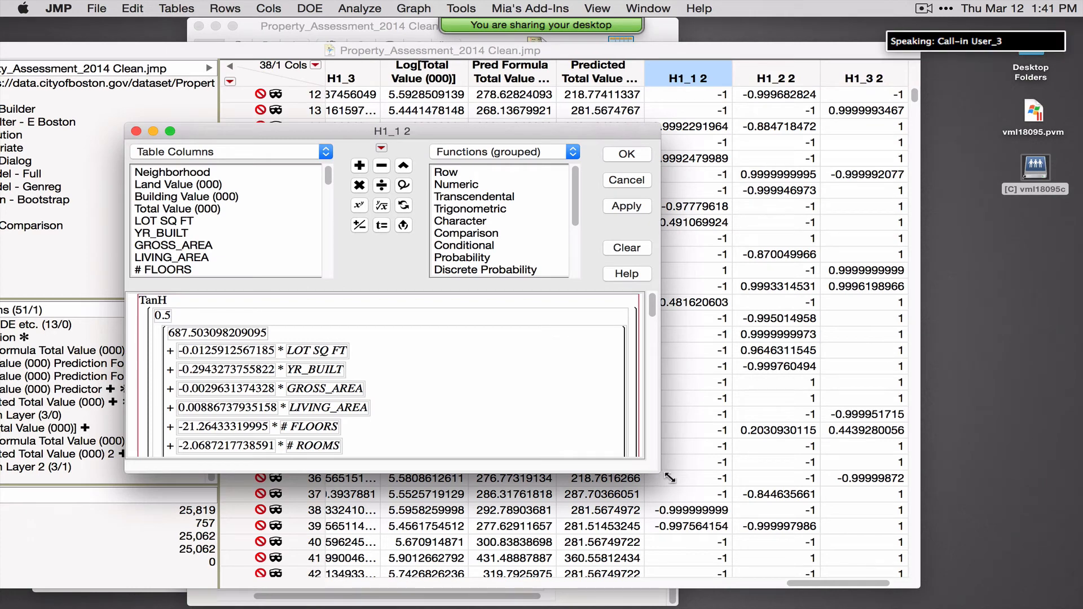
{"action": "left_click_drag", "start_coordinate": [658, 472], "coordinate": [880, 595]}
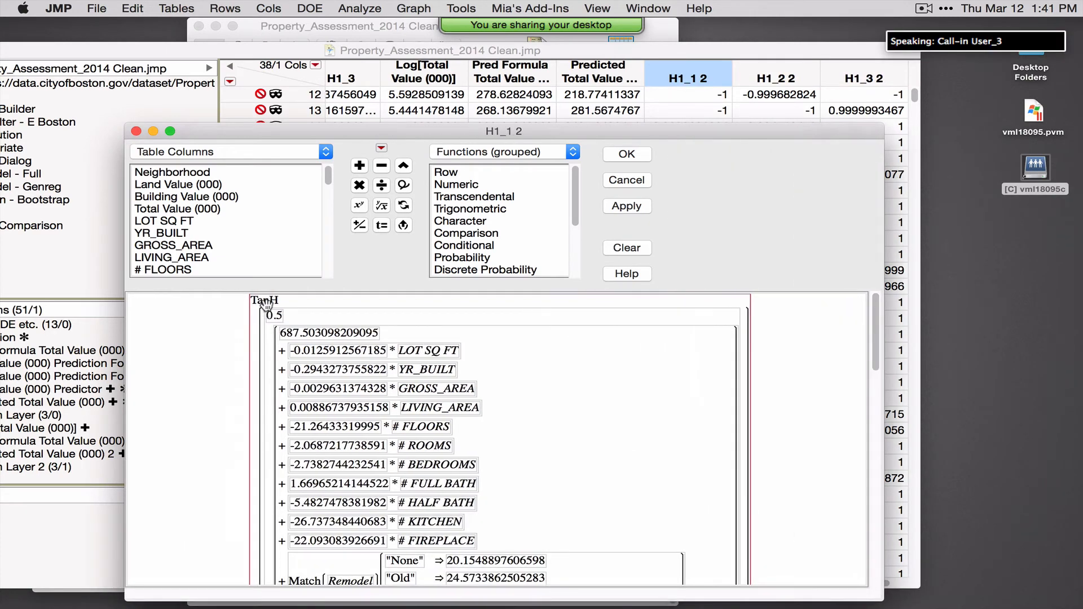
{"action": "left_click", "coordinate": [136, 131]}
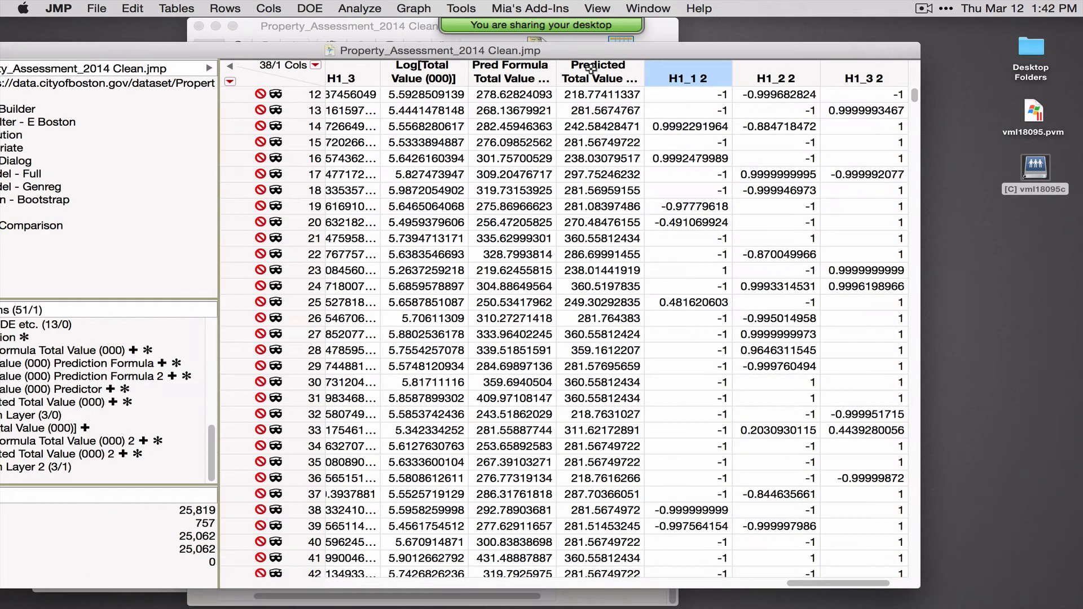
Delete the six columns from Log[Total Value (000)] through H1_3 2 and bring the whole data table window into view.
{"action": "left_click", "coordinate": [637, 77]}
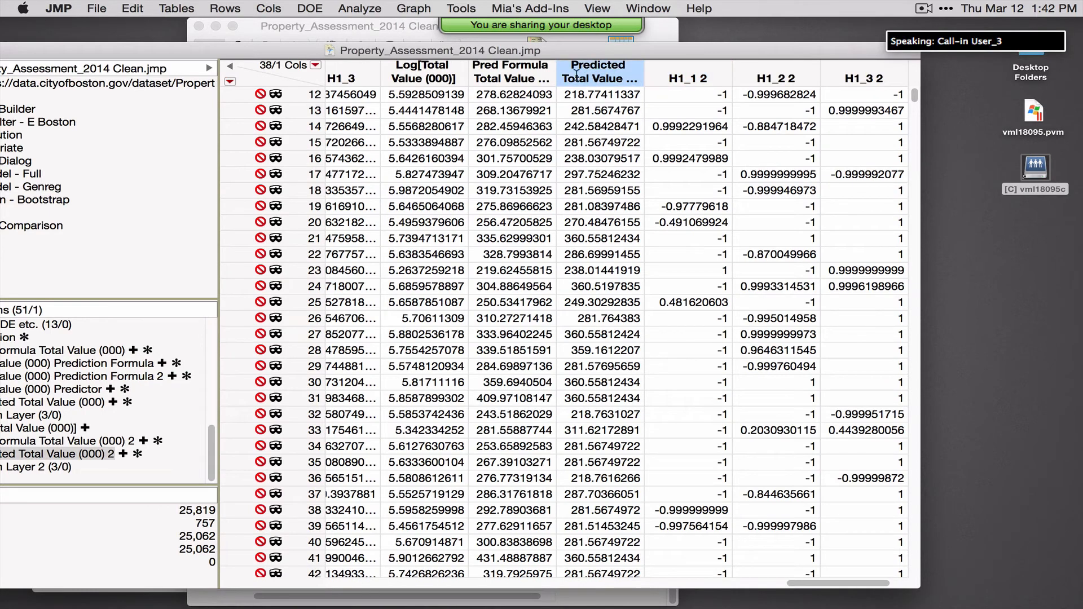
{"action": "left_click_drag", "start_coordinate": [418, 73], "coordinate": [1011, 79]}
{"action": "right_click", "coordinate": [771, 79]}
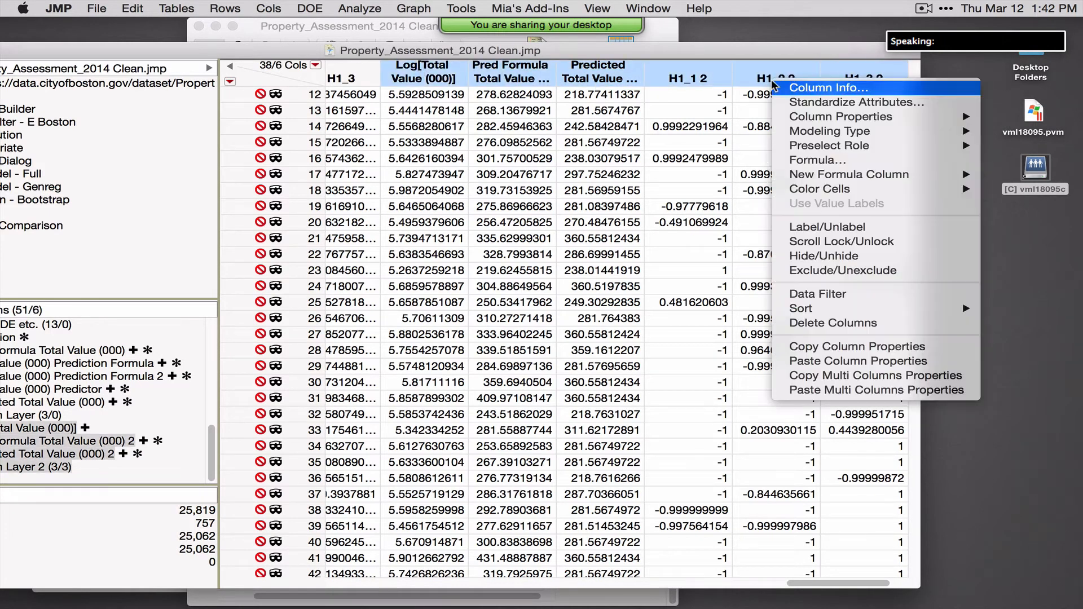
{"action": "left_click", "coordinate": [851, 322]}
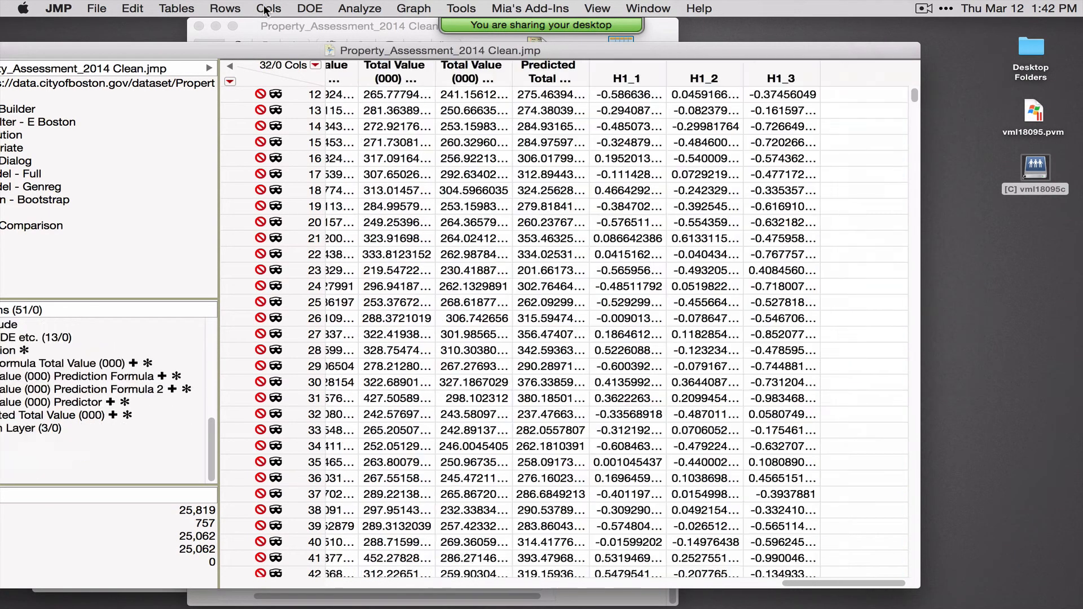
{"action": "left_click_drag", "start_coordinate": [181, 49], "coordinate": [295, 29]}
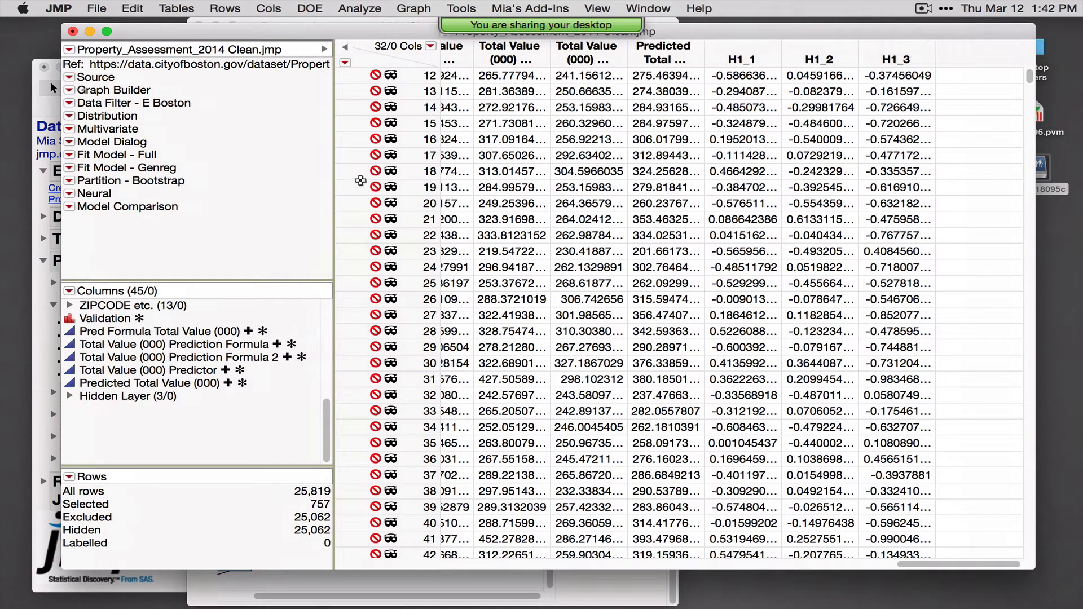
Start a Fit Model specification, recall the previous roles and effects, and set the personality to Generalized Regression.
{"action": "left_click", "coordinate": [359, 12]}
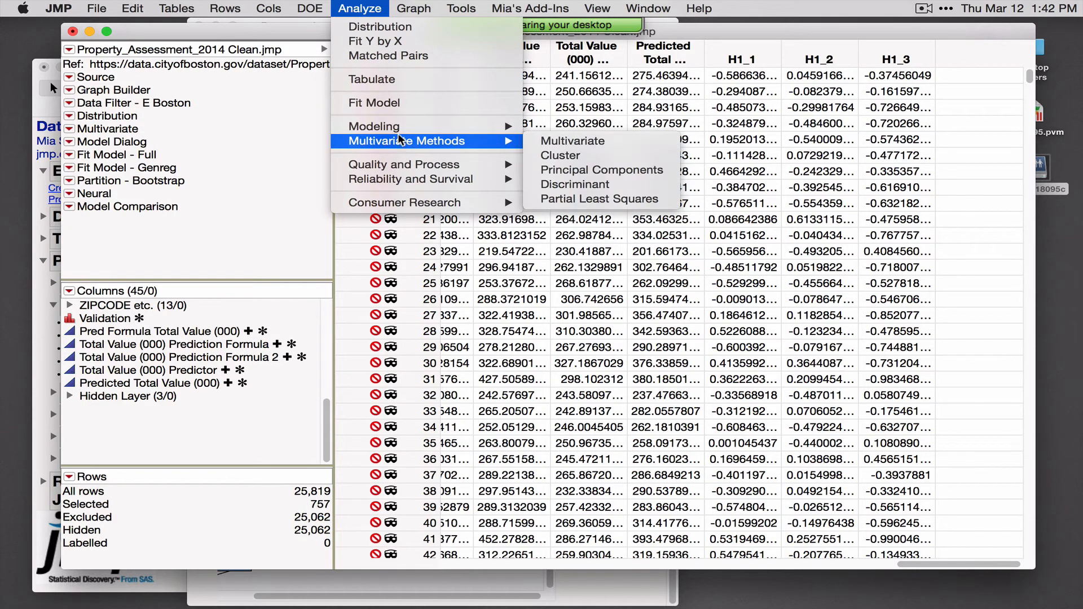
{"action": "mouse_move", "coordinate": [399, 132]}
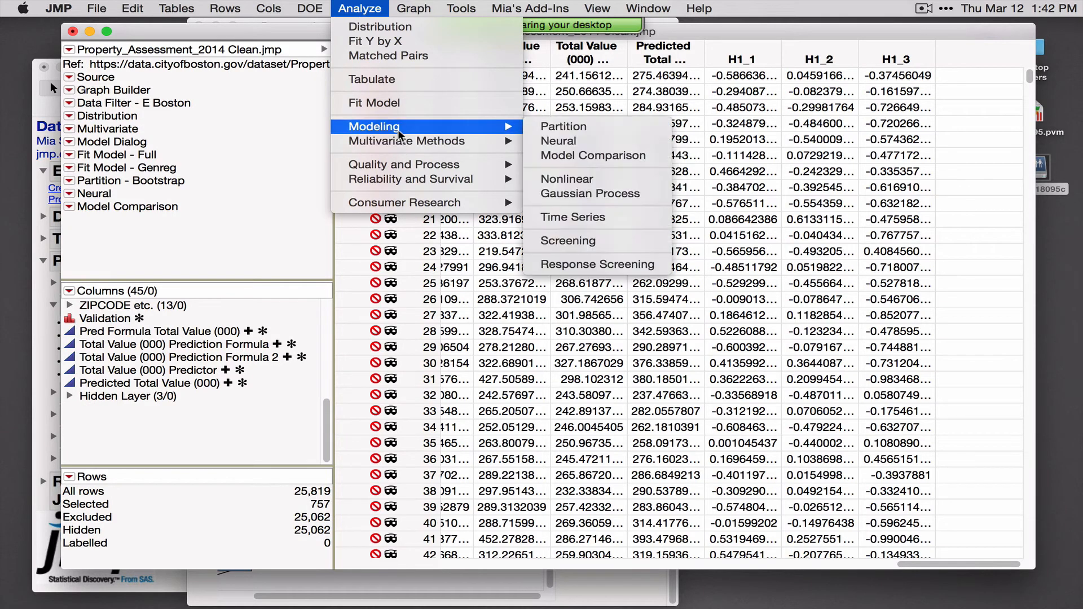
{"action": "left_click", "coordinate": [492, 104]}
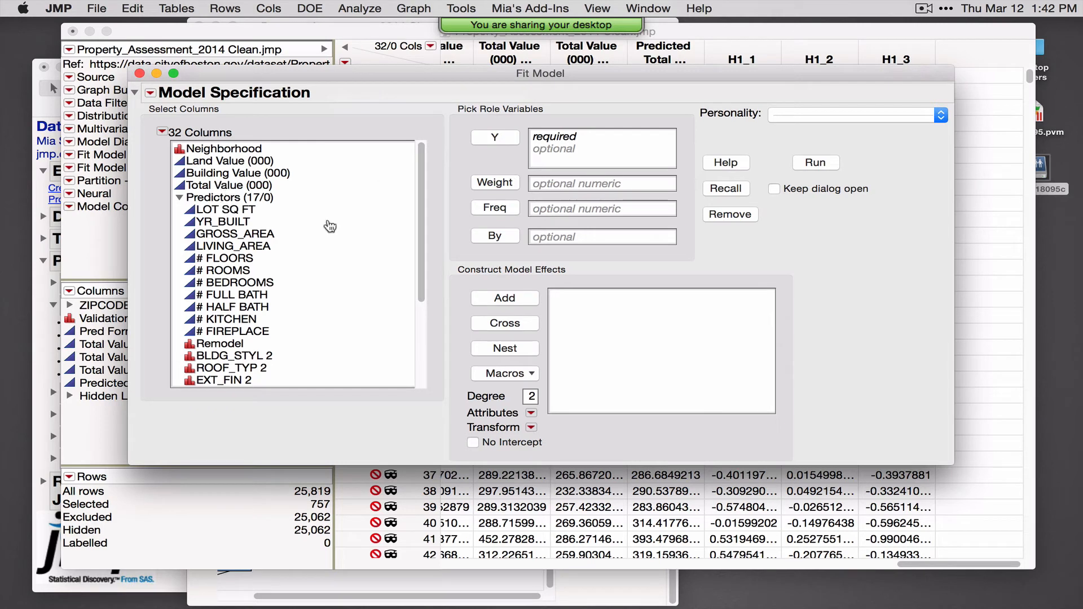
{"action": "left_click", "coordinate": [731, 189]}
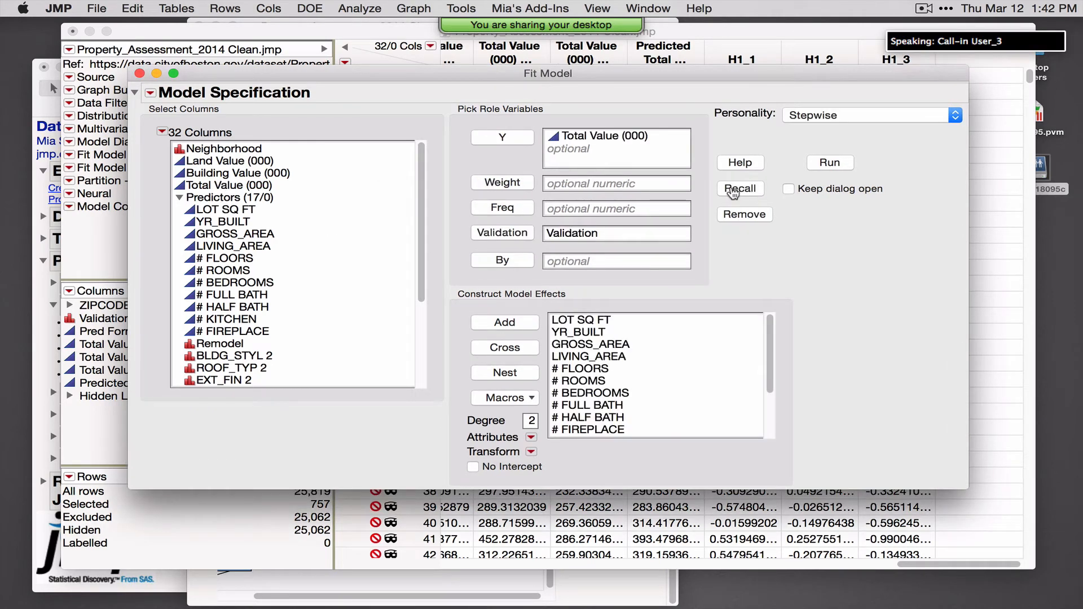
{"action": "mouse_move", "coordinate": [722, 120]}
{"action": "left_mouse_down"}
{"action": "mouse_move", "coordinate": [762, 121]}
{"action": "mouse_move", "coordinate": [747, 125]}
{"action": "left_mouse_up"}
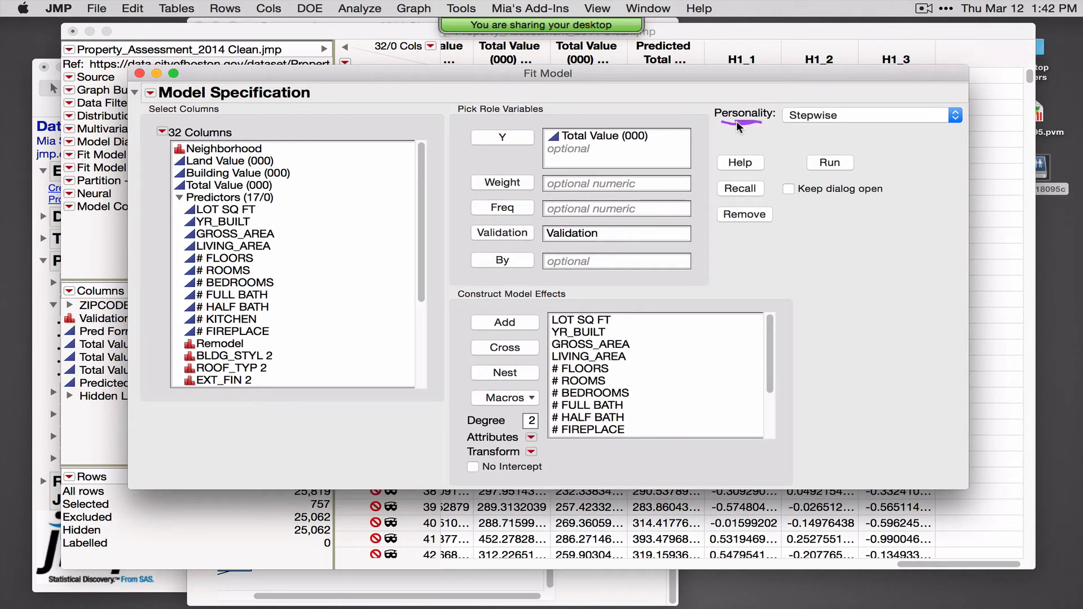
{"action": "left_click", "coordinate": [827, 118]}
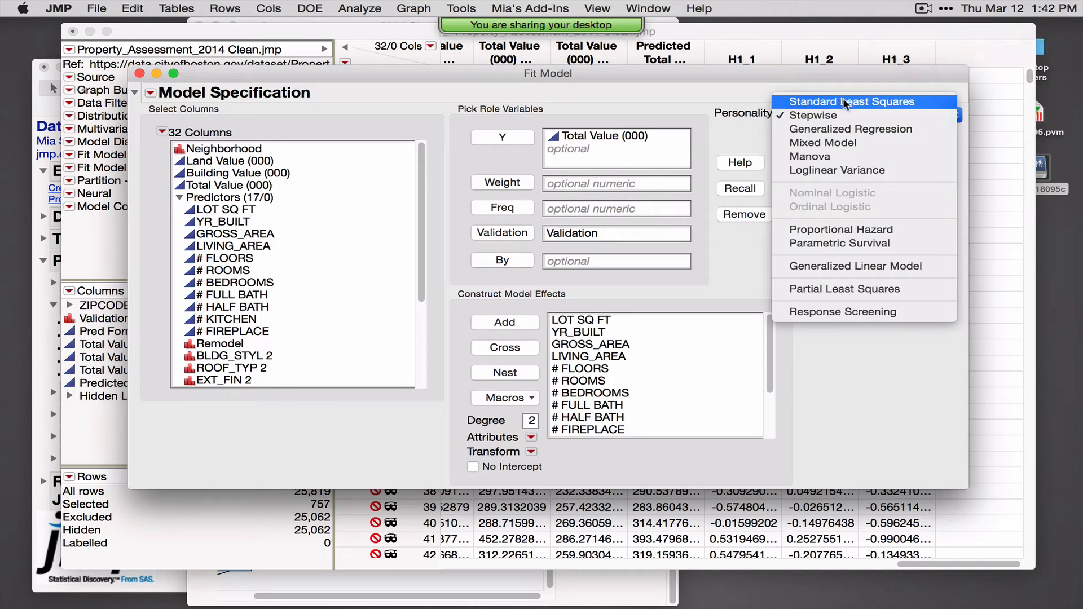
{"action": "left_click", "coordinate": [822, 130]}
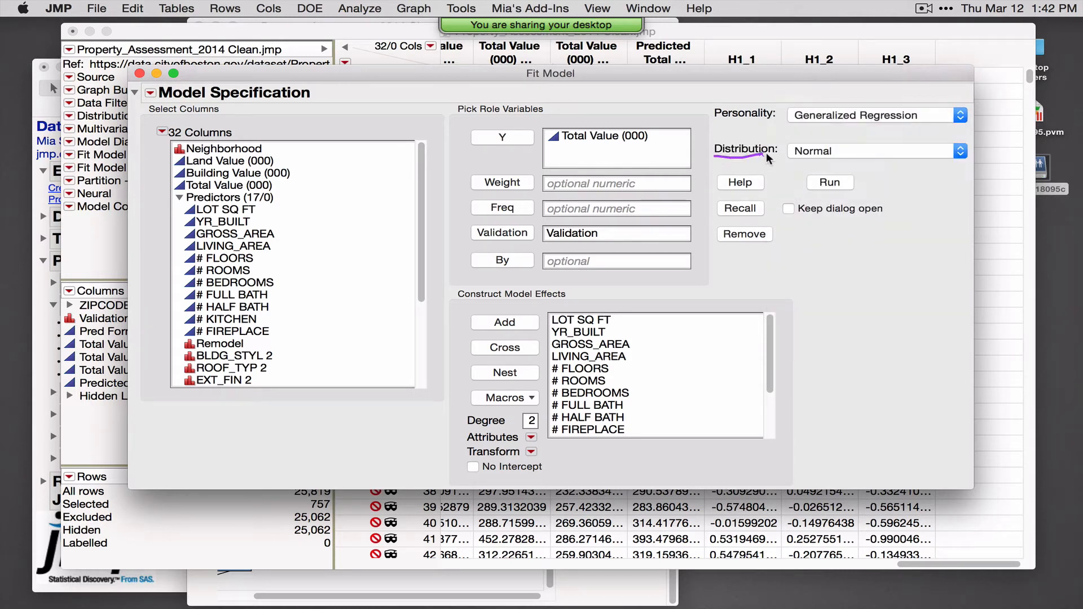
Keep the Normal distribution, run the generalized regression specification, and reposition and enlarge its launch window.
{"action": "left_click", "coordinate": [841, 151]}
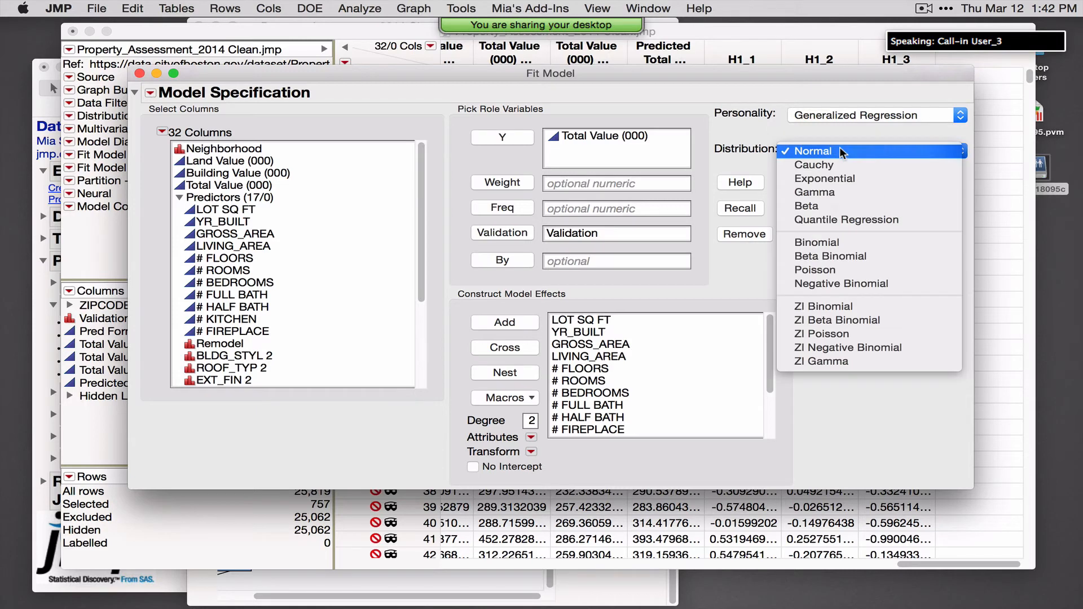
{"action": "left_click", "coordinate": [737, 170]}
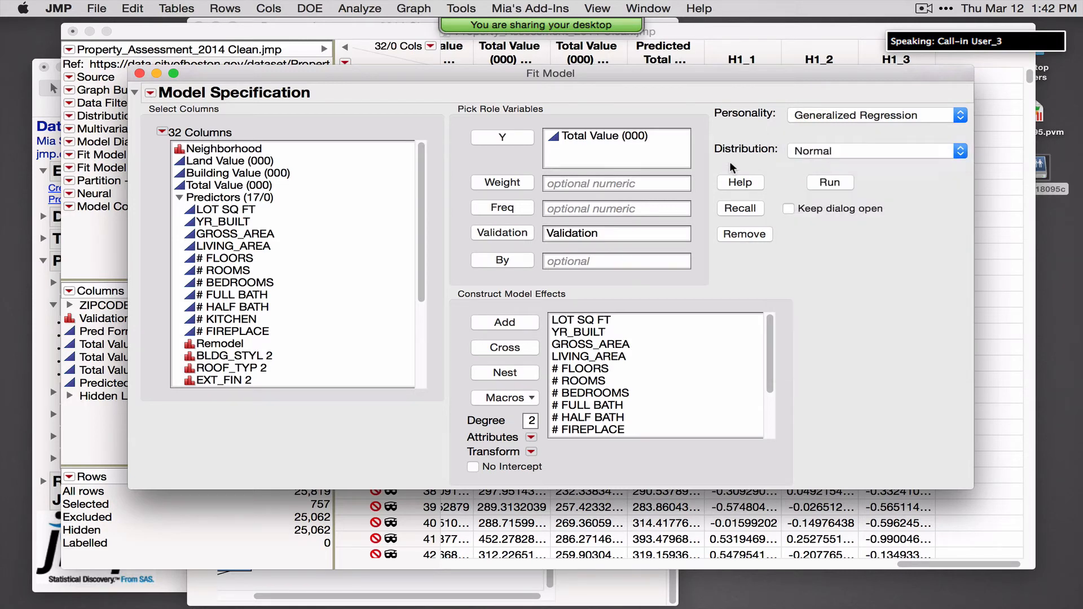
{"action": "left_click", "coordinate": [790, 155]}
{"action": "left_click", "coordinate": [815, 155]}
{"action": "left_click", "coordinate": [829, 182]}
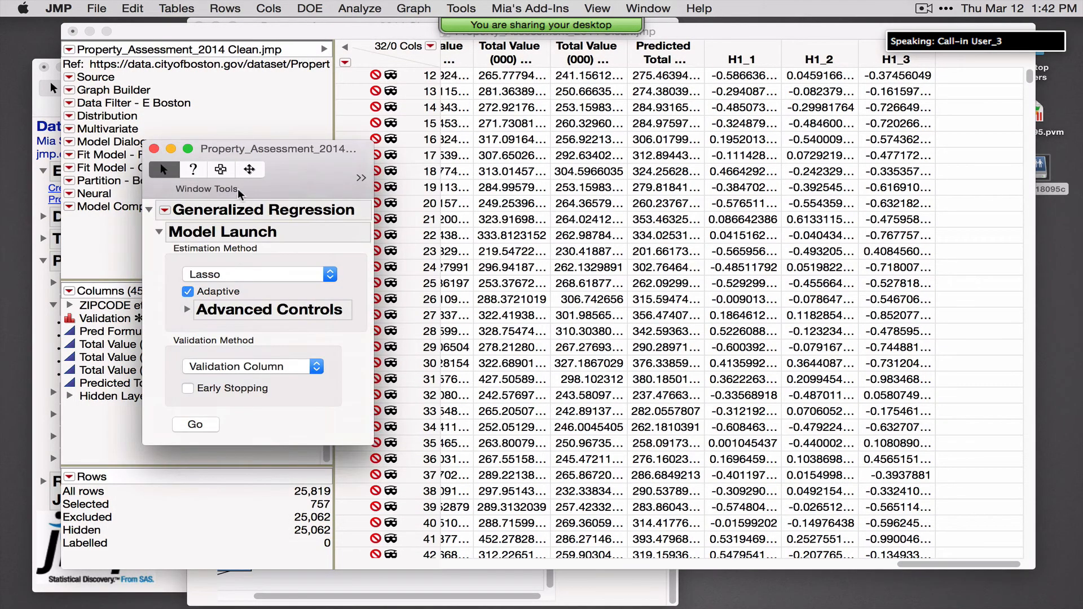
{"action": "left_click_drag", "start_coordinate": [240, 194], "coordinate": [239, 143]}
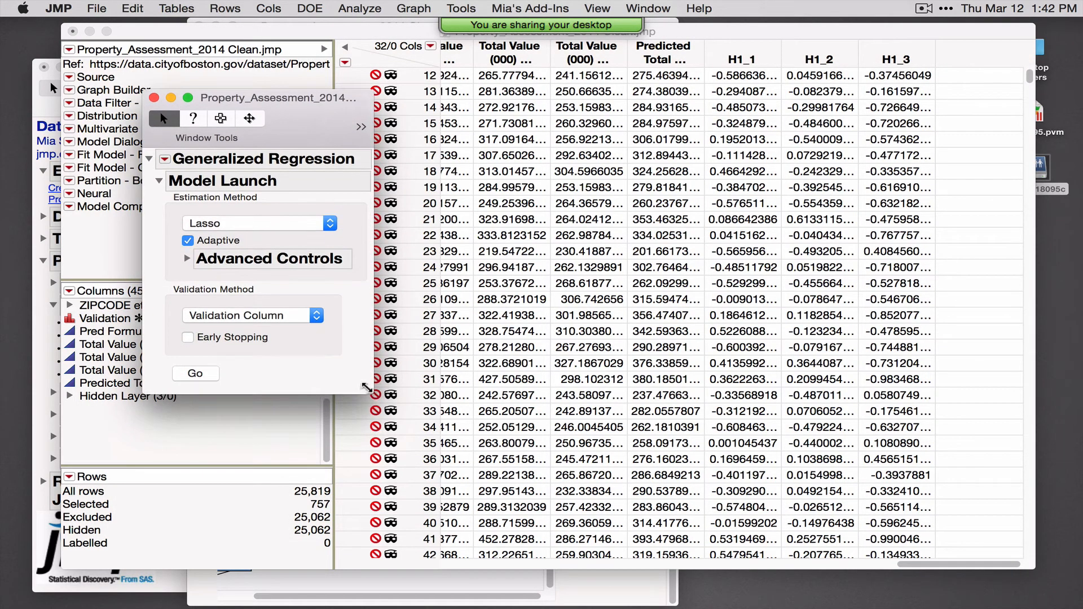
{"action": "left_click_drag", "start_coordinate": [366, 387], "coordinate": [442, 472]}
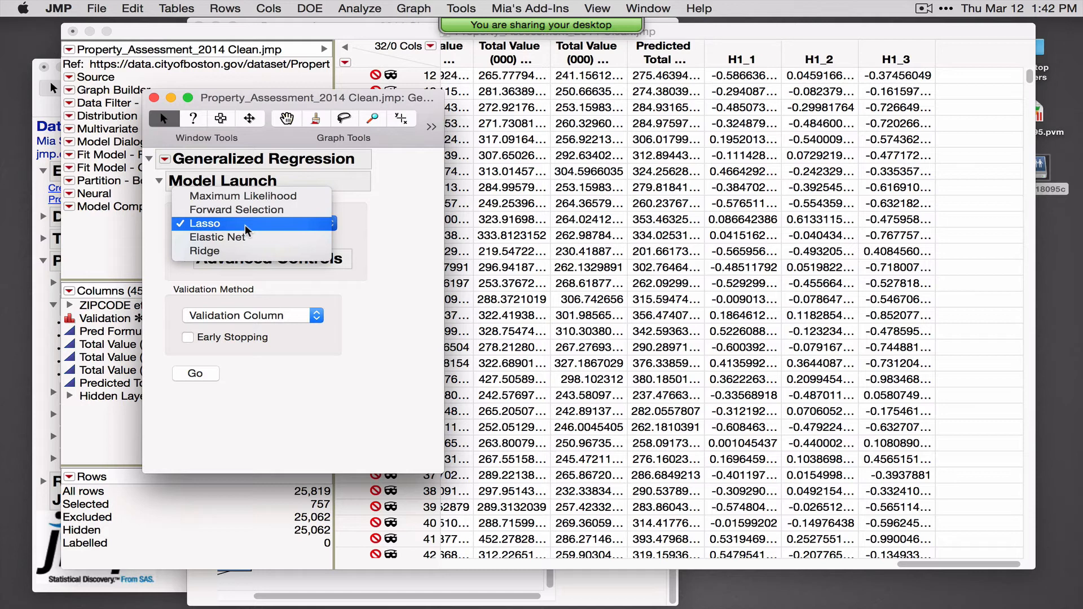
Return to the data table and run a Multivariate analysis on the six columns from LOT SQ FT through # ROOMS.
{"action": "left_click", "coordinate": [343, 44]}
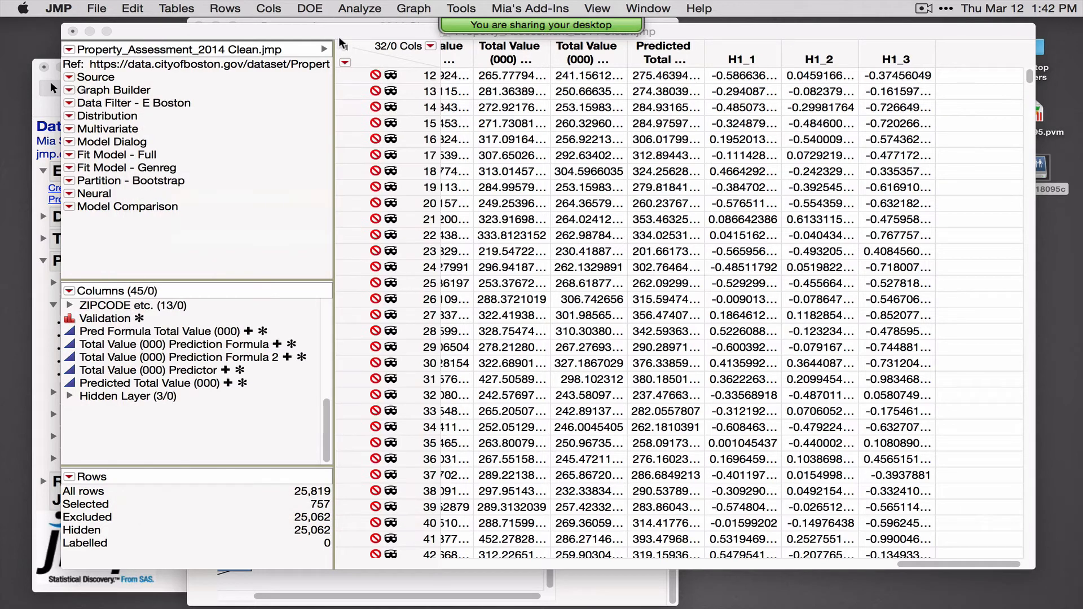
{"action": "left_click", "coordinate": [361, 10]}
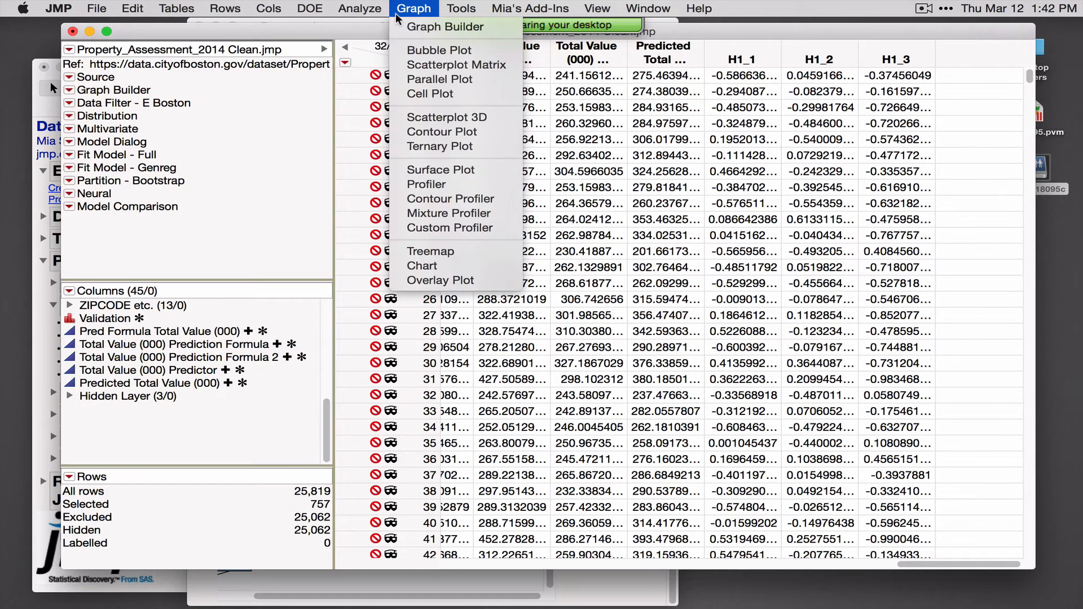
{"action": "mouse_move", "coordinate": [428, 142]}
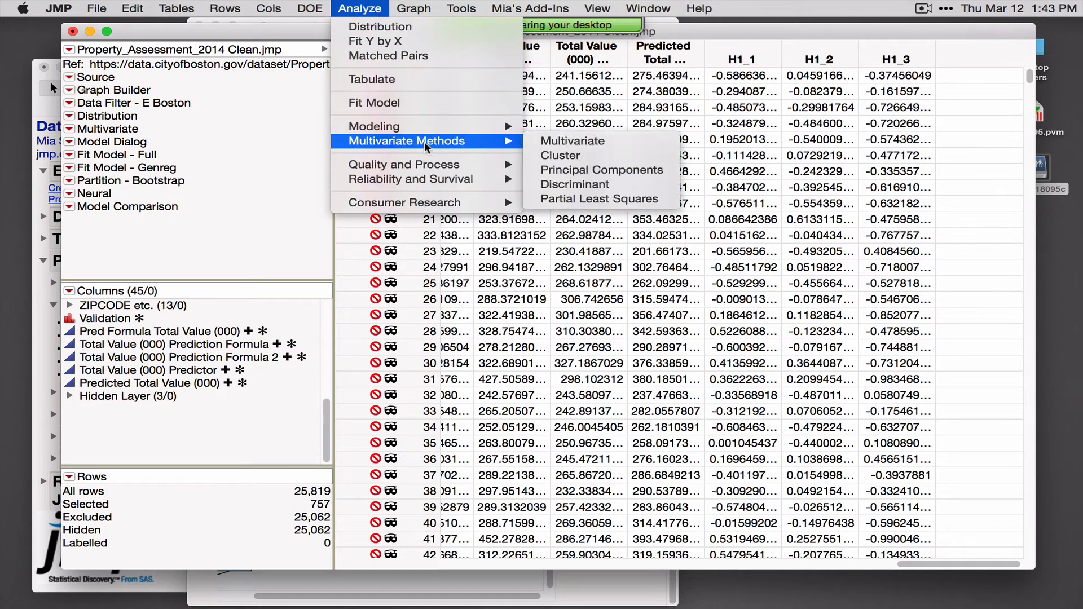
{"action": "left_click", "coordinate": [550, 144]}
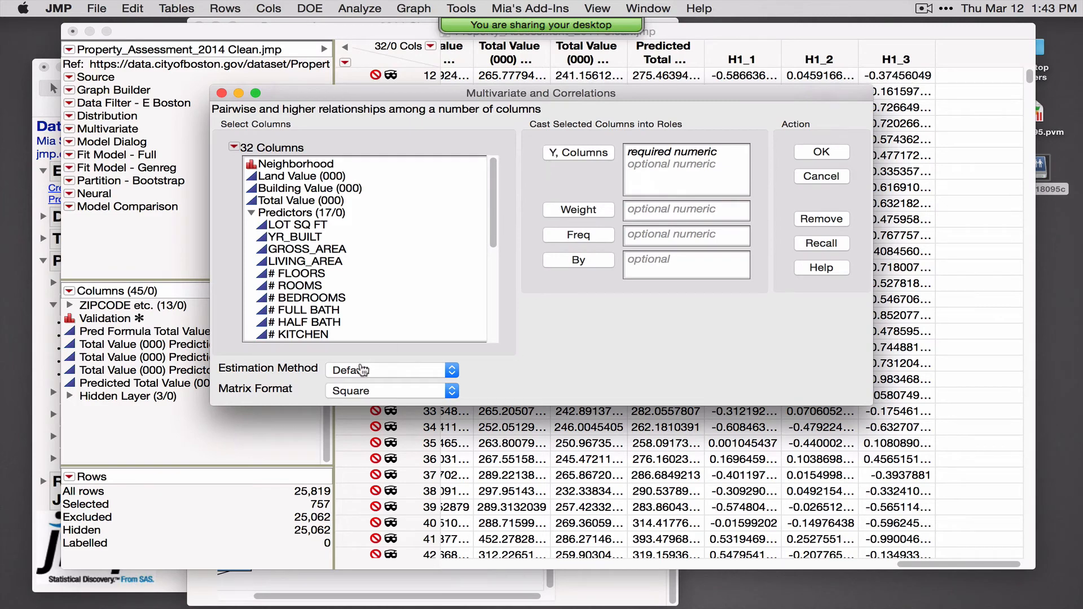
{"action": "left_click_drag", "start_coordinate": [333, 226], "coordinate": [351, 288]}
{"action": "left_click", "coordinate": [579, 153]}
{"action": "left_click", "coordinate": [821, 151]}
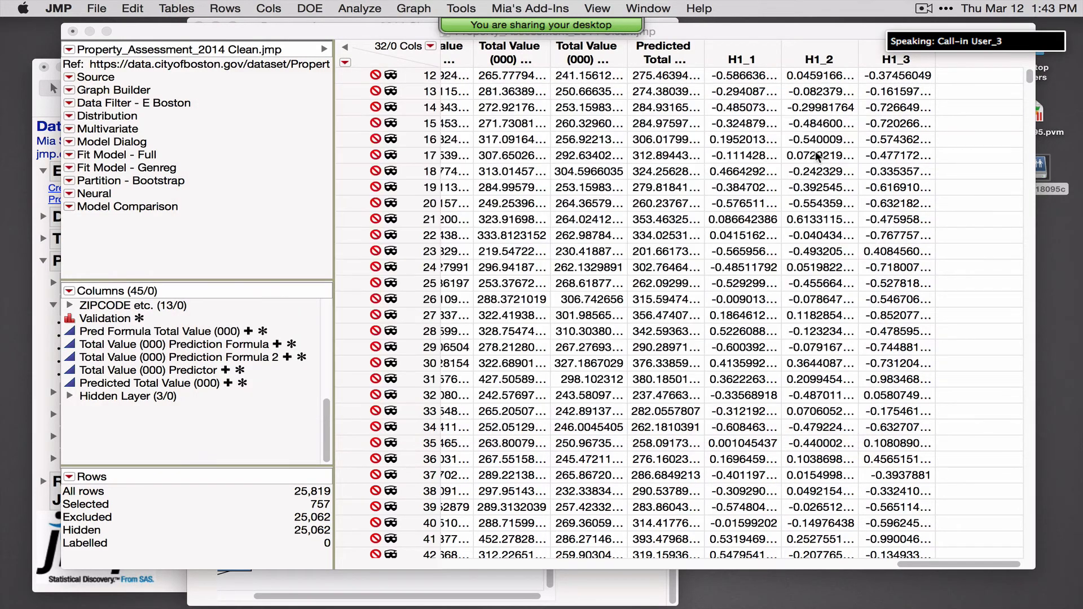
Clear the point selection, widen the scatterplot matrix, examine the GROSS_AREA and LIVING_AREA correlation, and close the multivariate report.
{"action": "left_click", "coordinate": [446, 372]}
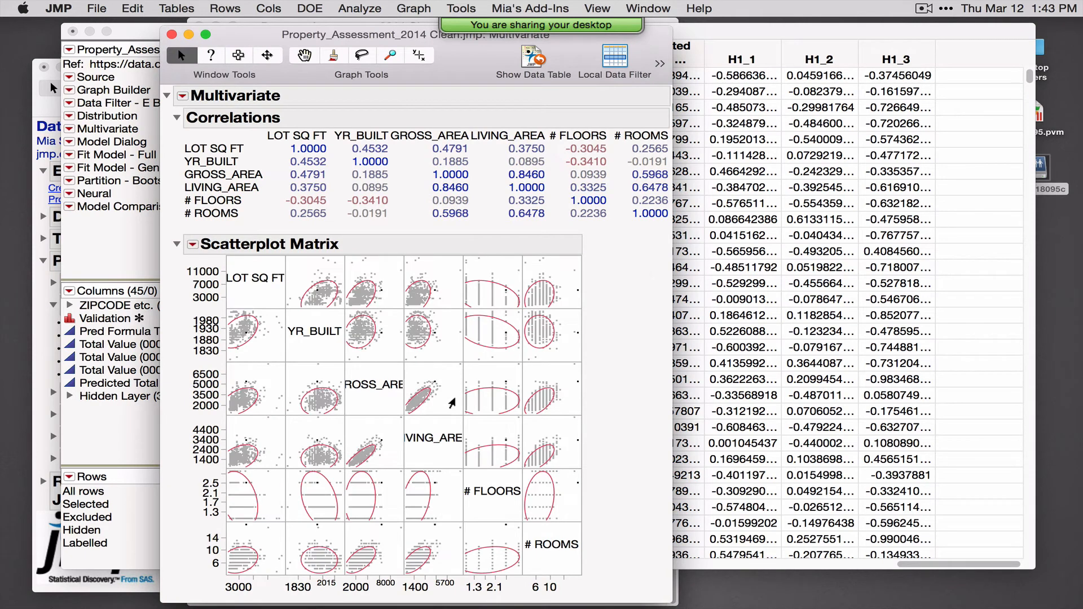
{"action": "left_click", "coordinate": [452, 404]}
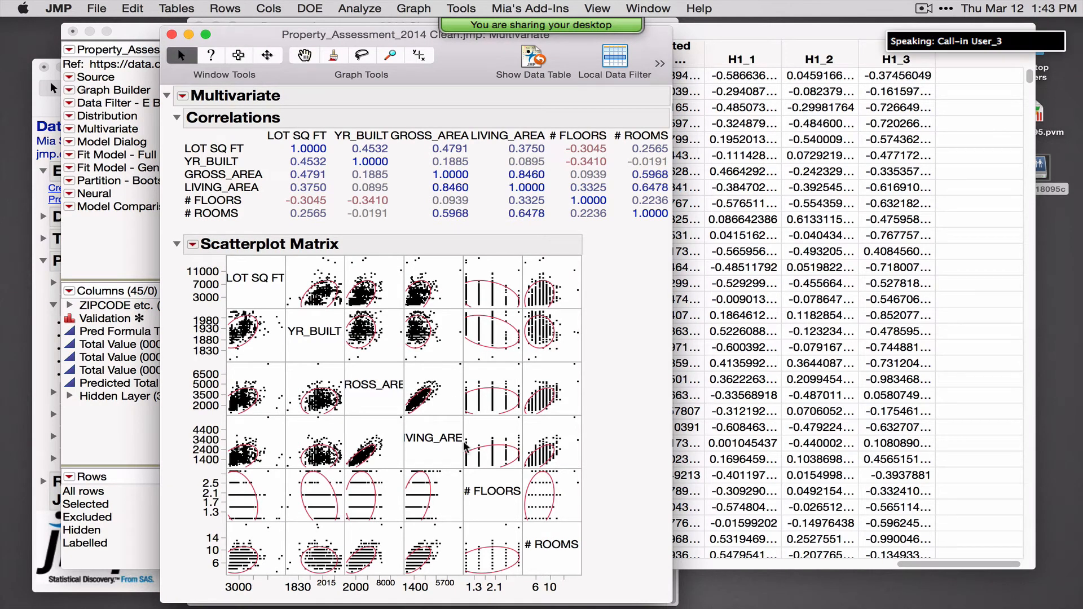
{"action": "left_click_drag", "start_coordinate": [459, 448], "coordinate": [494, 450]}
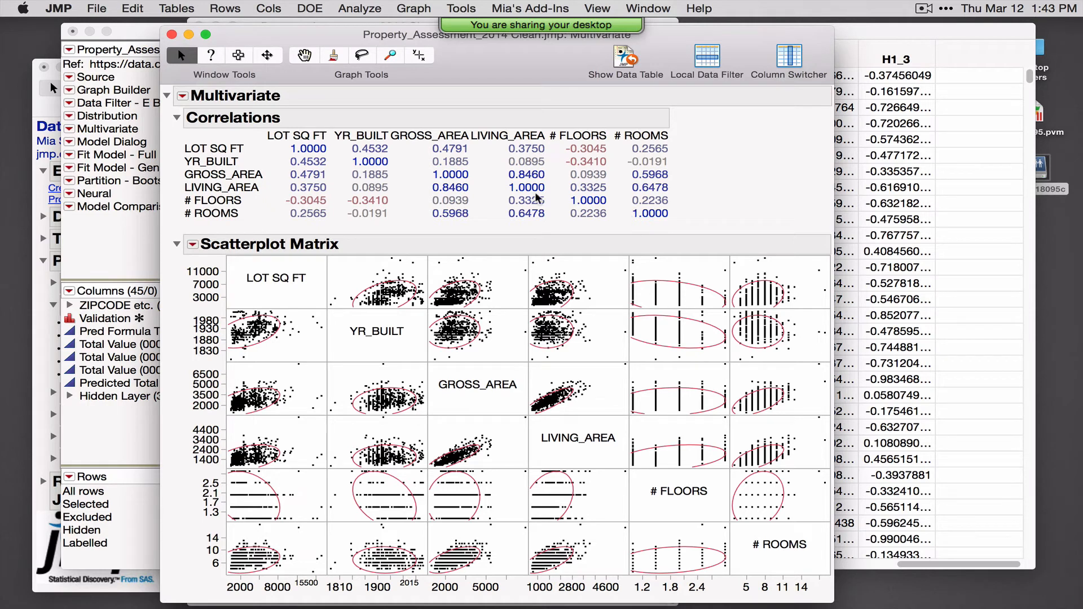
{"action": "mouse_move", "coordinate": [432, 193]}
{"action": "left_mouse_down"}
{"action": "mouse_move", "coordinate": [436, 206]}
{"action": "mouse_move", "coordinate": [467, 206]}
{"action": "mouse_move", "coordinate": [481, 192]}
{"action": "mouse_move", "coordinate": [430, 176]}
{"action": "mouse_move", "coordinate": [423, 188]}
{"action": "left_mouse_up"}
{"action": "left_click", "coordinate": [172, 35]}
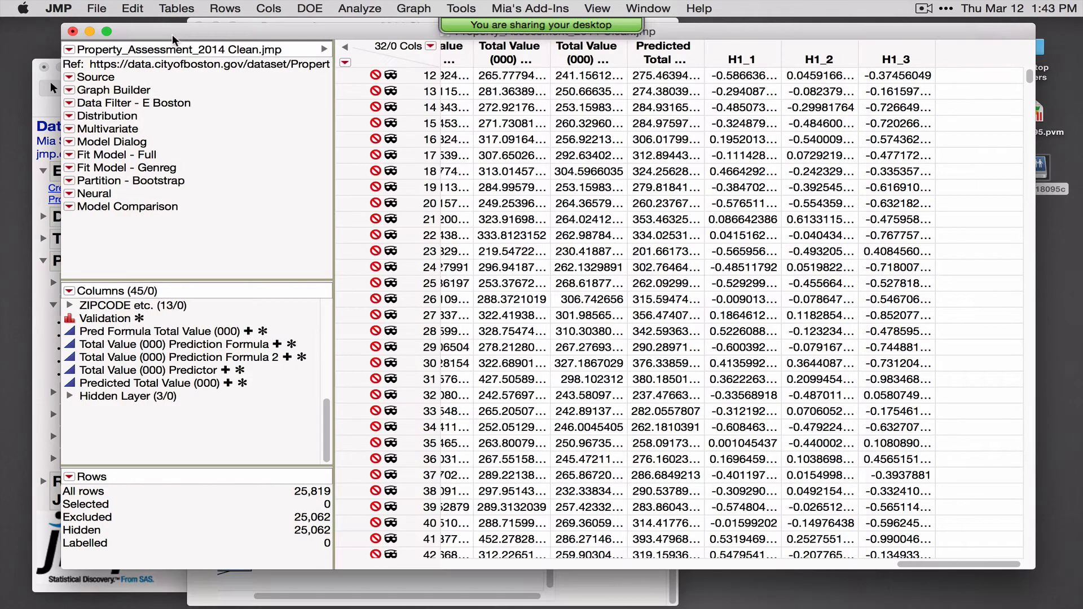
Close the neural report, move the data table aside and bring the Generalized Regression window into clear view.
{"action": "left_click", "coordinate": [587, 588]}
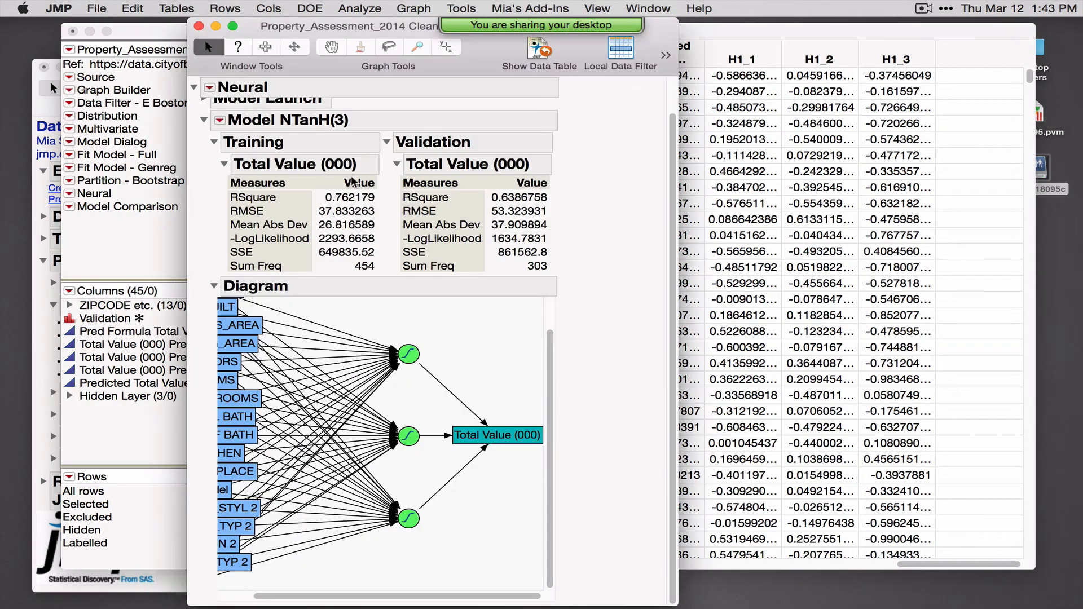
{"action": "left_click", "coordinate": [198, 26]}
{"action": "left_click_drag", "start_coordinate": [203, 32], "coordinate": [253, 282]}
{"action": "left_click", "coordinate": [329, 95]}
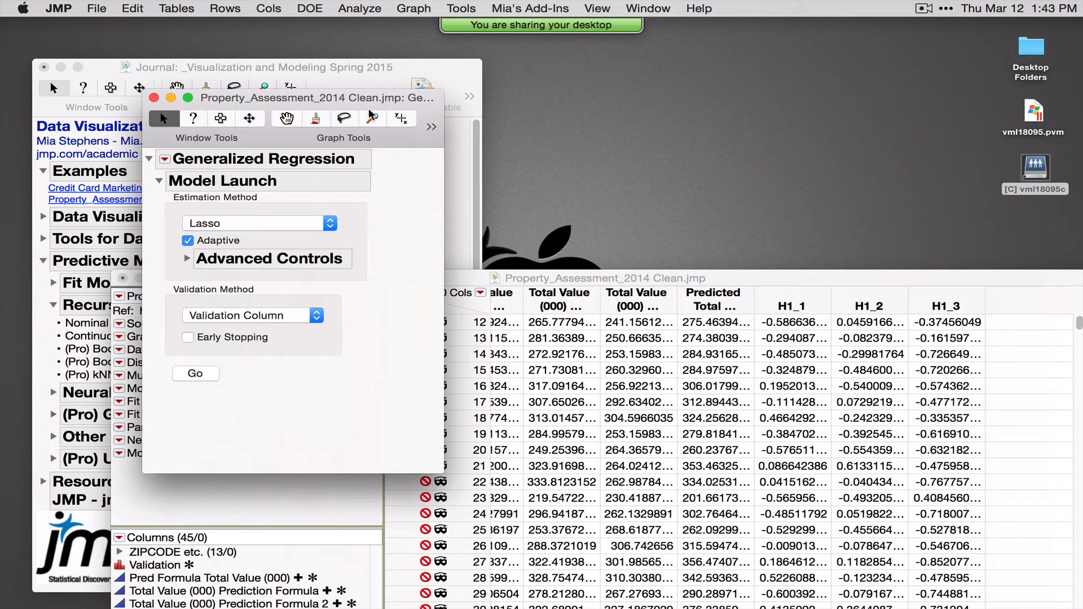
{"action": "left_click_drag", "start_coordinate": [361, 97], "coordinate": [305, 39]}
Fit an adaptive Lasso model with Validation Column validation and enlarge its report to full screen.
{"action": "left_click", "coordinate": [240, 166]}
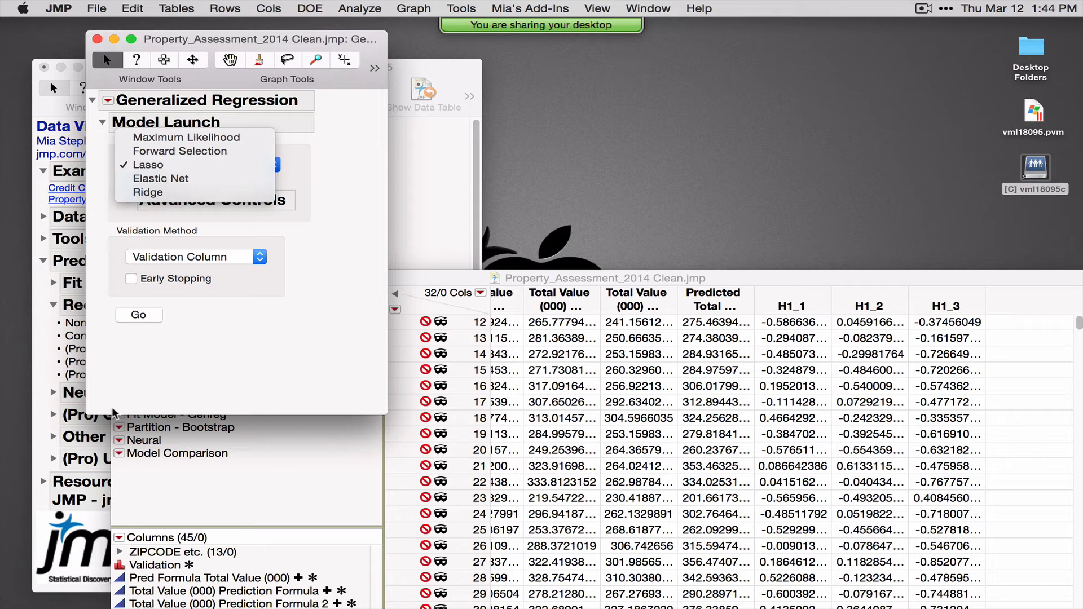
{"action": "left_click", "coordinate": [140, 318]}
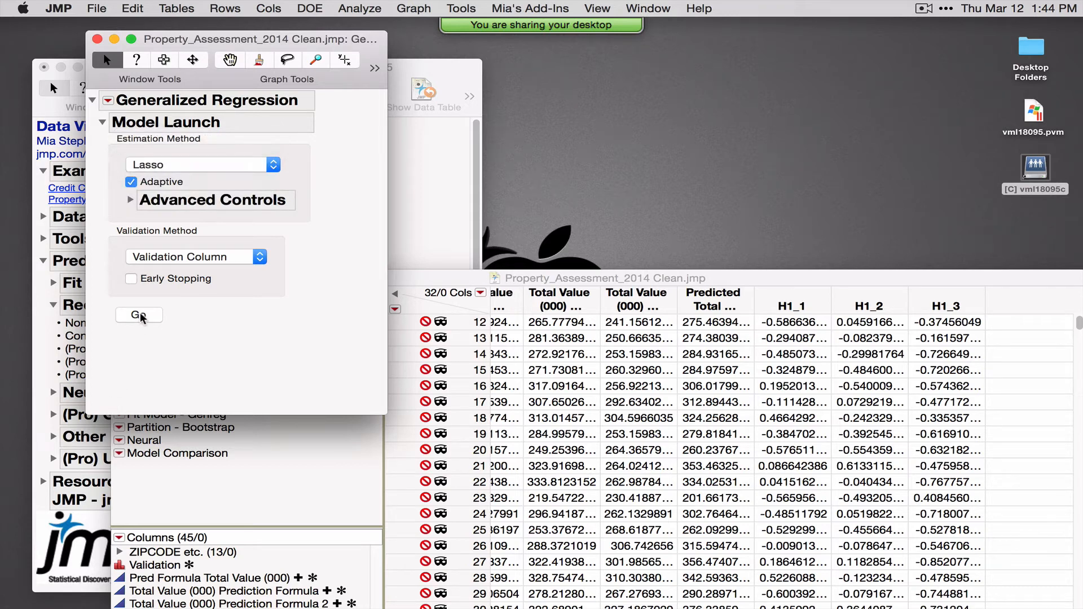
{"action": "left_click", "coordinate": [142, 320]}
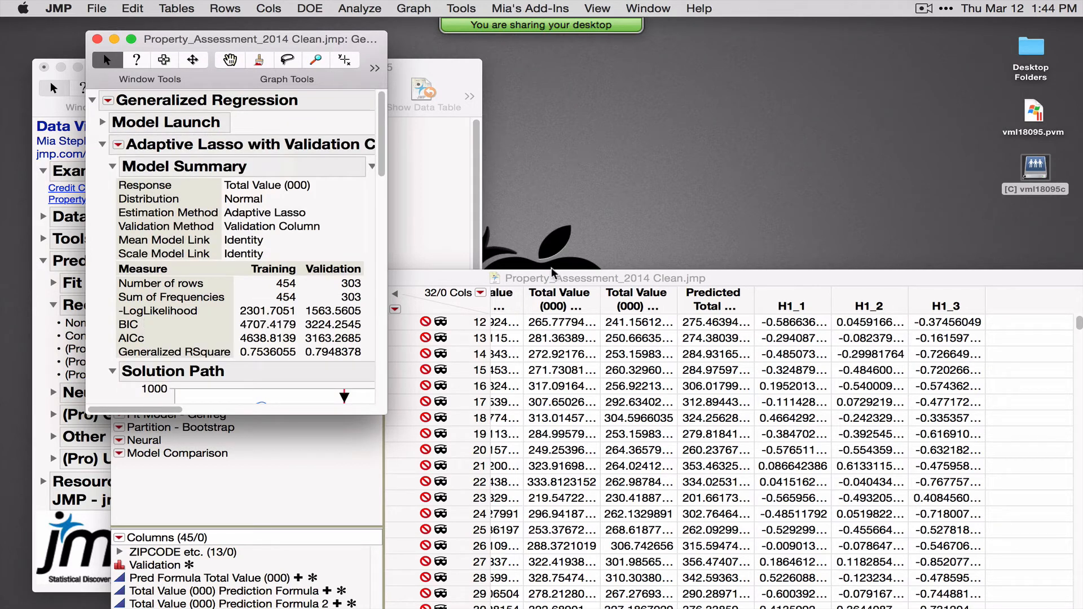
{"action": "left_click", "coordinate": [131, 39]}
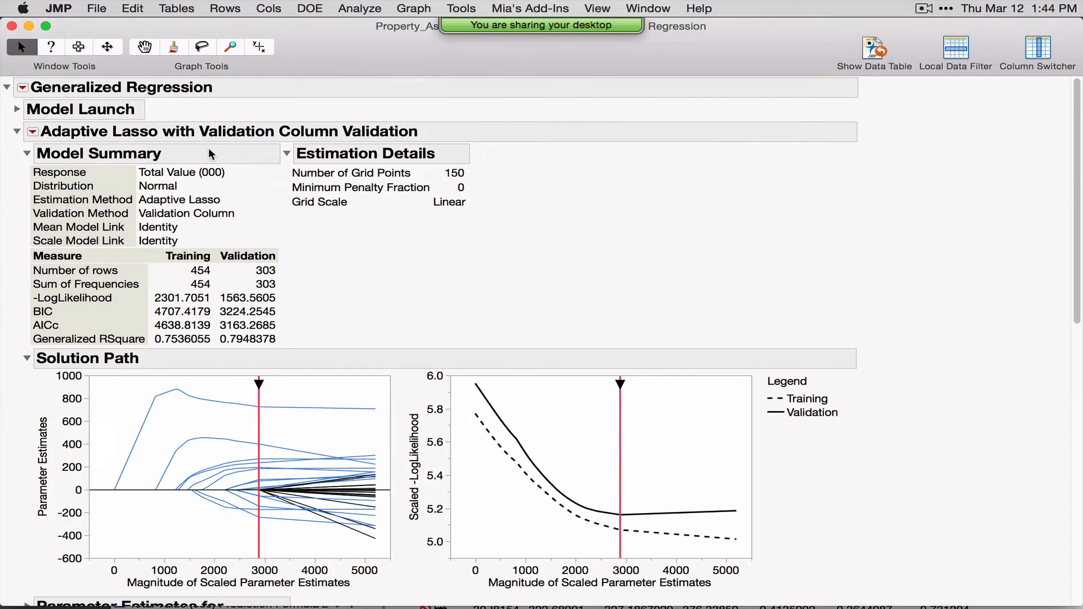
Move the solution path marker to the far end, at a magnitude of about 5200, and examine the original predictors' estimates.
{"action": "scroll", "coordinate": [677, 141], "scroll_direction": "down", "scroll_amount": 5}
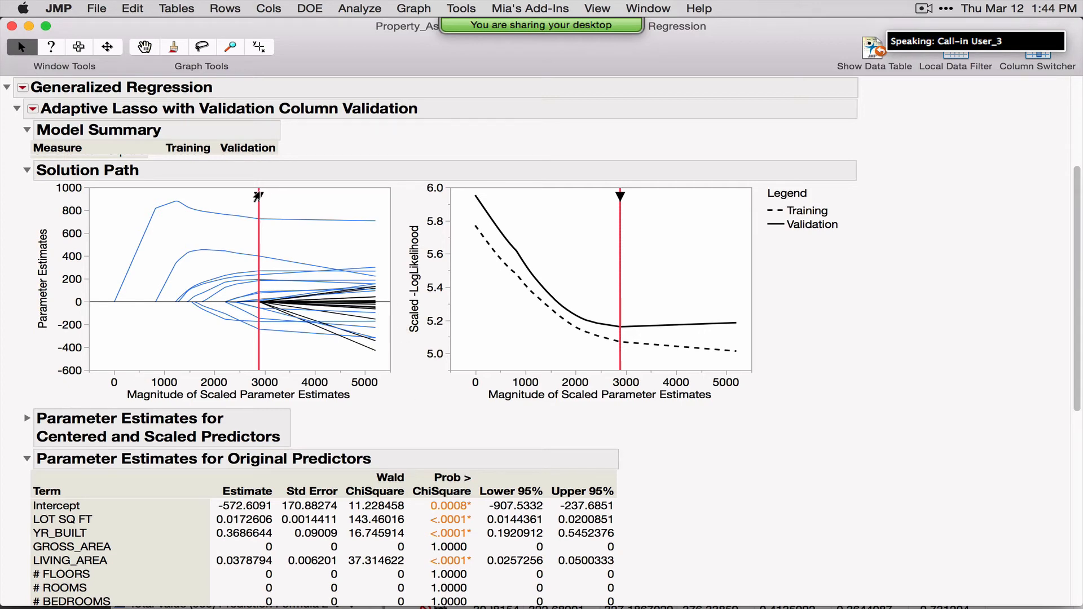
{"action": "left_click_drag", "start_coordinate": [258, 196], "coordinate": [375, 198]}
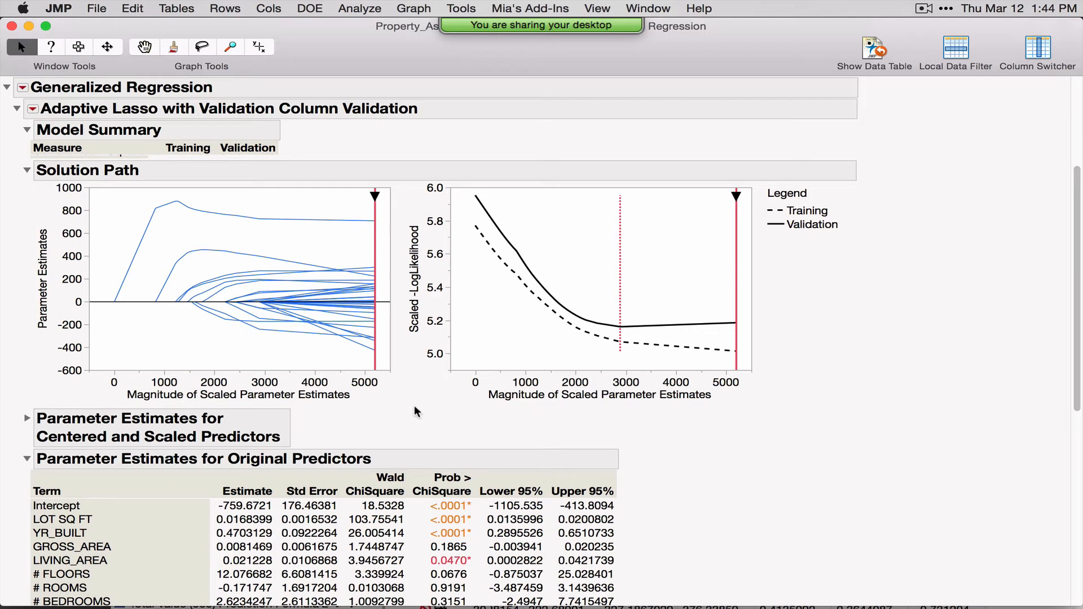
{"action": "scroll", "coordinate": [412, 407], "scroll_direction": "down", "scroll_amount": 5}
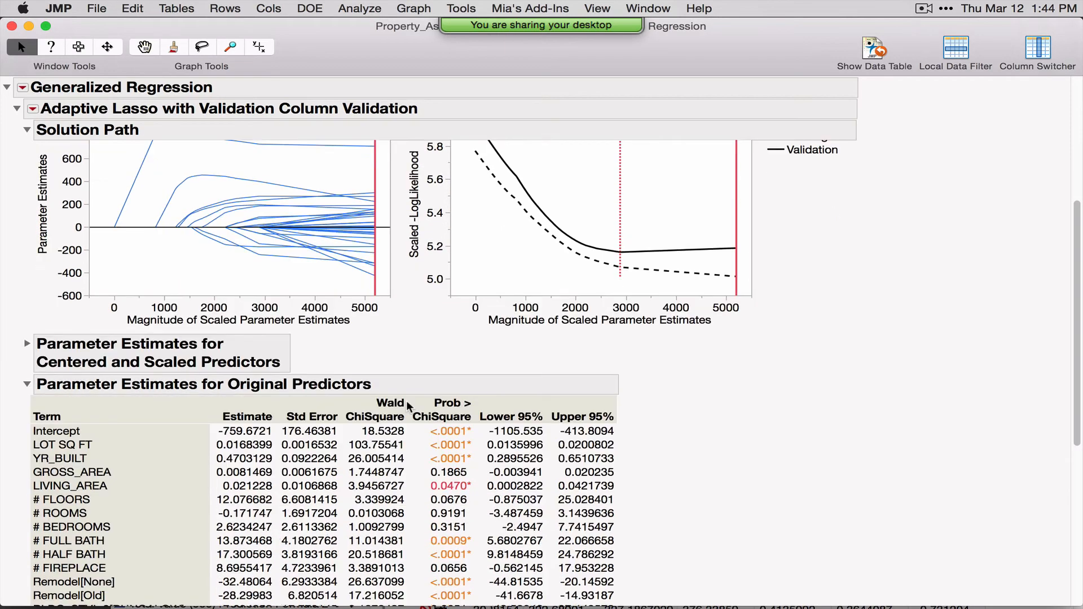
{"action": "scroll", "coordinate": [408, 405], "scroll_direction": "down", "scroll_amount": 6}
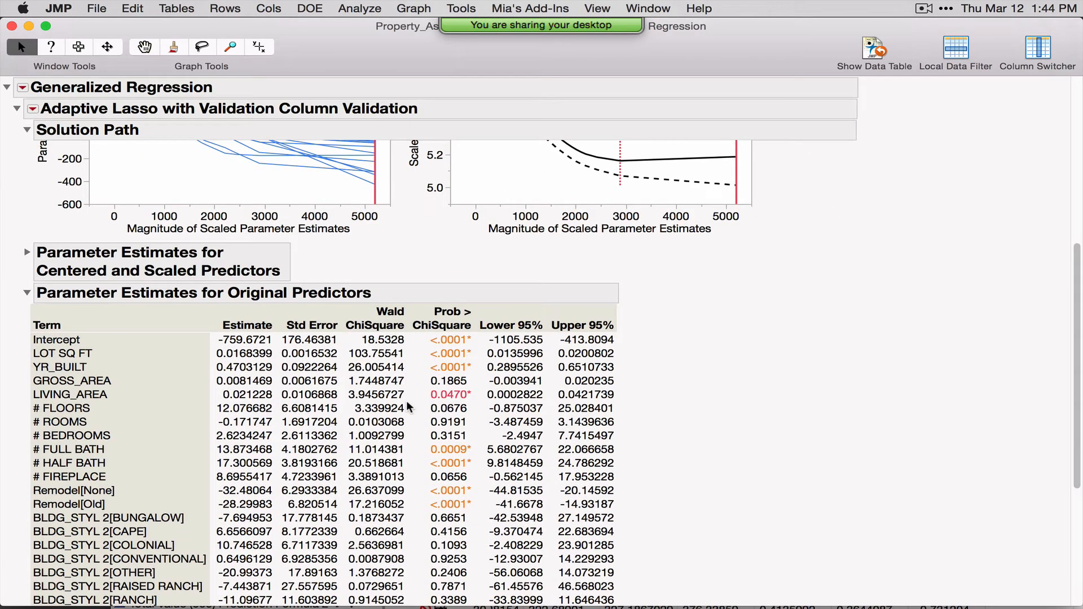
Collapse the original predictors' estimates, expand those for centered and scaled predictors, and examine that table.
{"action": "left_click", "coordinate": [26, 292]}
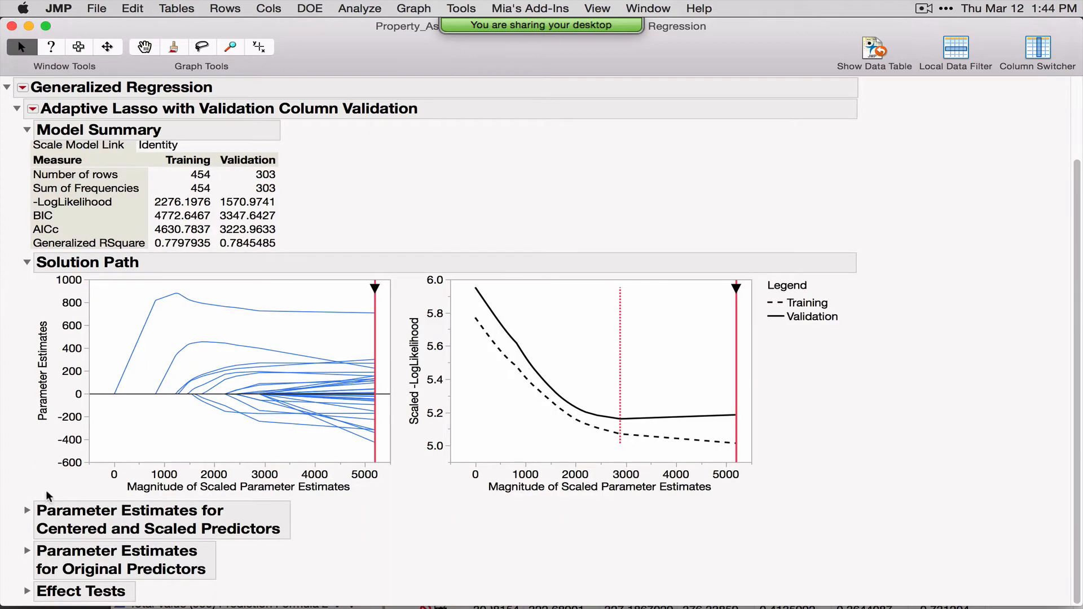
{"action": "left_click", "coordinate": [27, 510]}
{"action": "scroll", "coordinate": [665, 458], "scroll_direction": "down", "scroll_amount": 10}
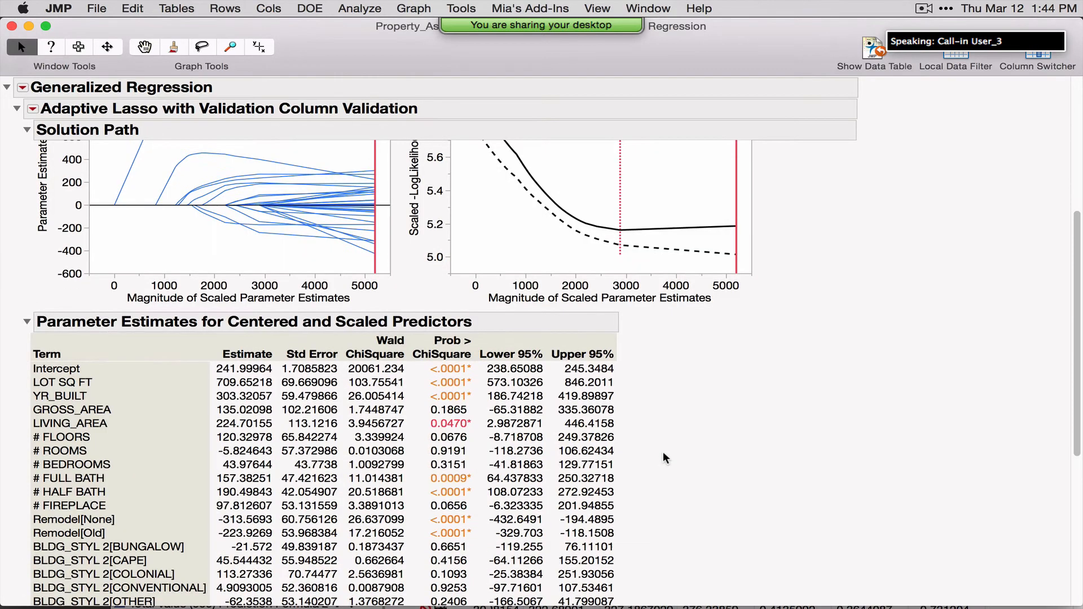
{"action": "scroll", "coordinate": [665, 458], "scroll_direction": "down", "scroll_amount": 2}
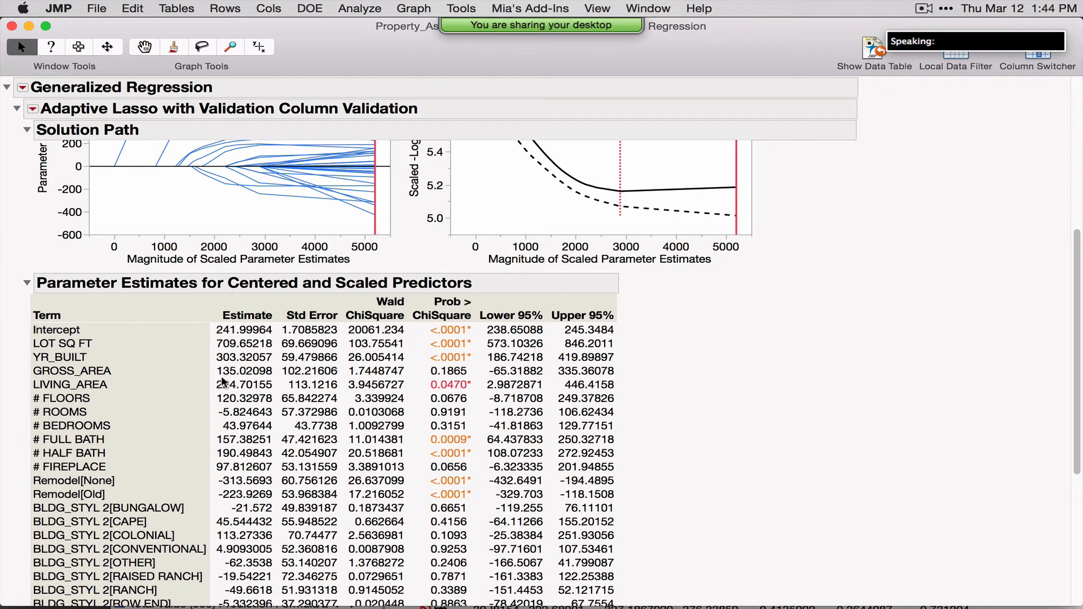
{"action": "scroll", "coordinate": [884, 401], "scroll_direction": "up", "scroll_amount": 1}
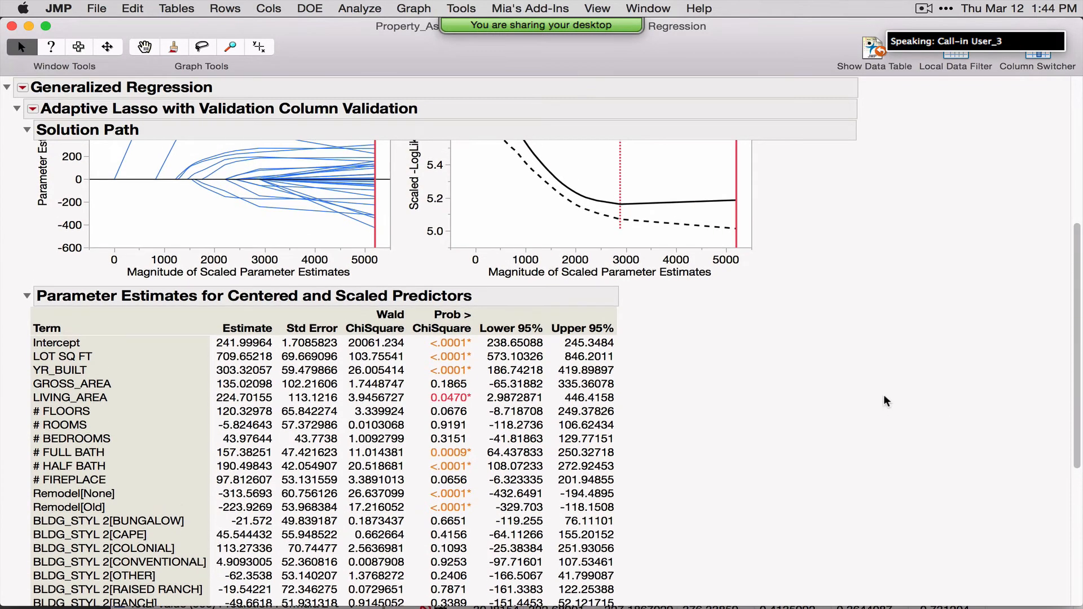
Move the solution path marker back to a magnitude of about 2900 and examine the centered and scaled predictors' estimates.
{"action": "scroll", "coordinate": [884, 400], "scroll_direction": "up", "scroll_amount": 5}
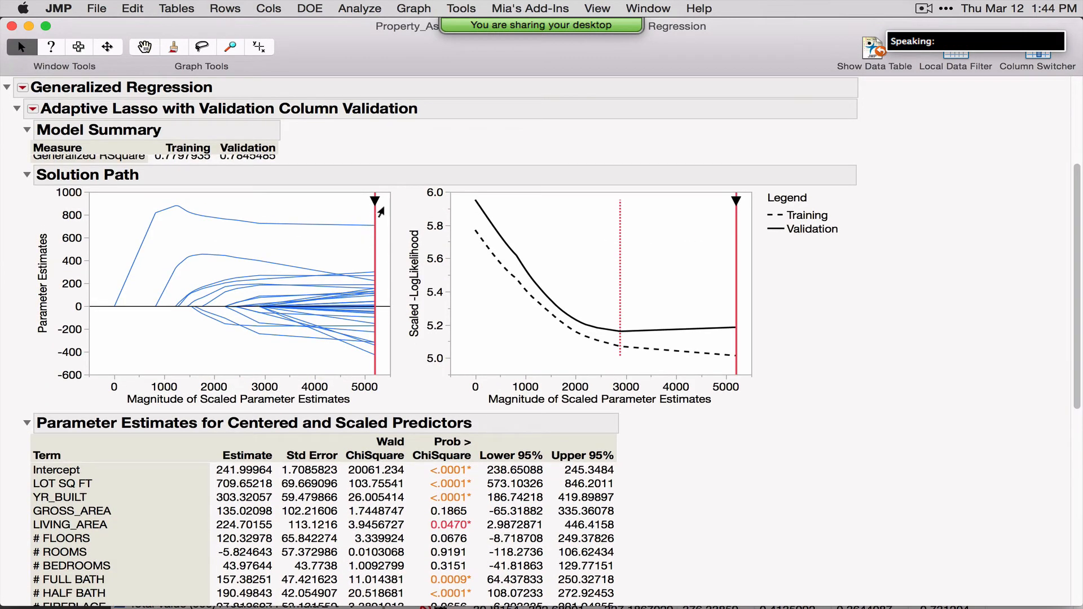
{"action": "left_click", "coordinate": [372, 202]}
{"action": "left_click_drag", "start_coordinate": [373, 201], "coordinate": [251, 201]}
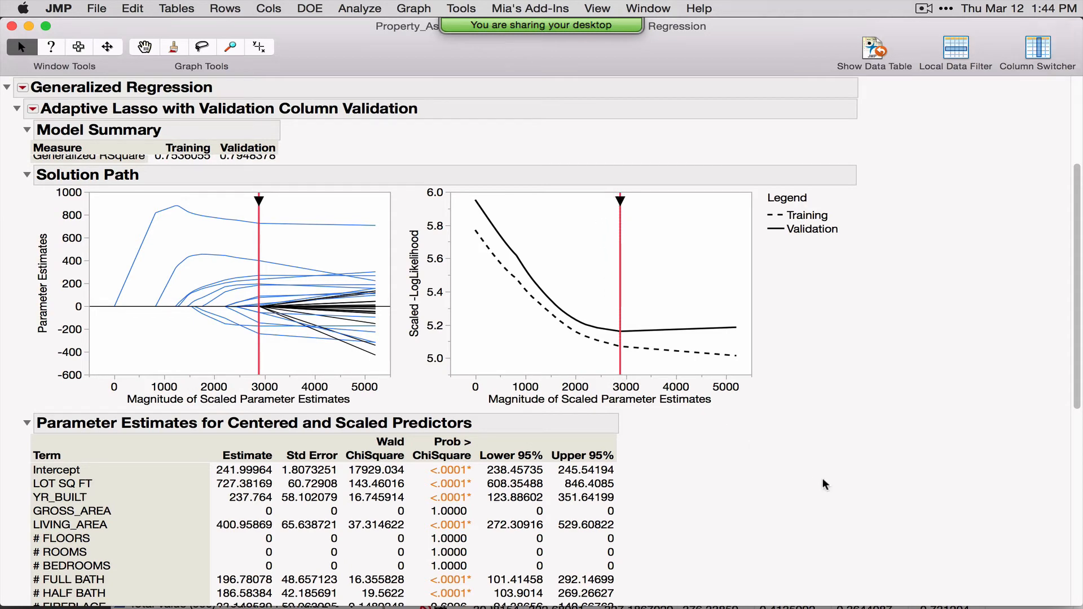
{"action": "scroll", "coordinate": [815, 477], "scroll_direction": "down", "scroll_amount": 3}
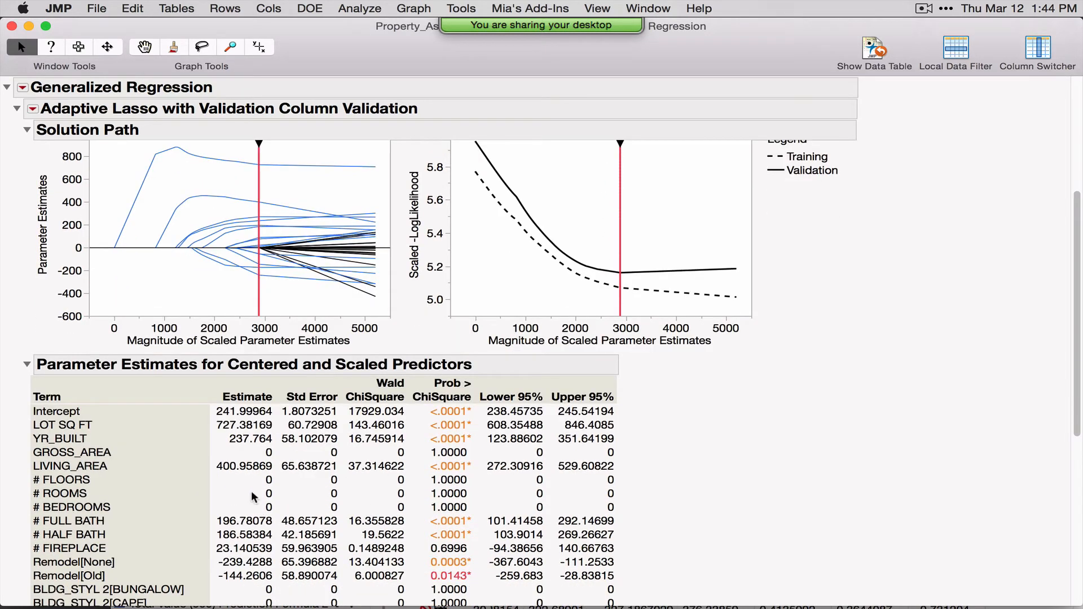
{"action": "scroll", "coordinate": [839, 409], "scroll_direction": "down", "scroll_amount": 1}
{"action": "scroll", "coordinate": [840, 414], "scroll_direction": "down", "scroll_amount": 20}
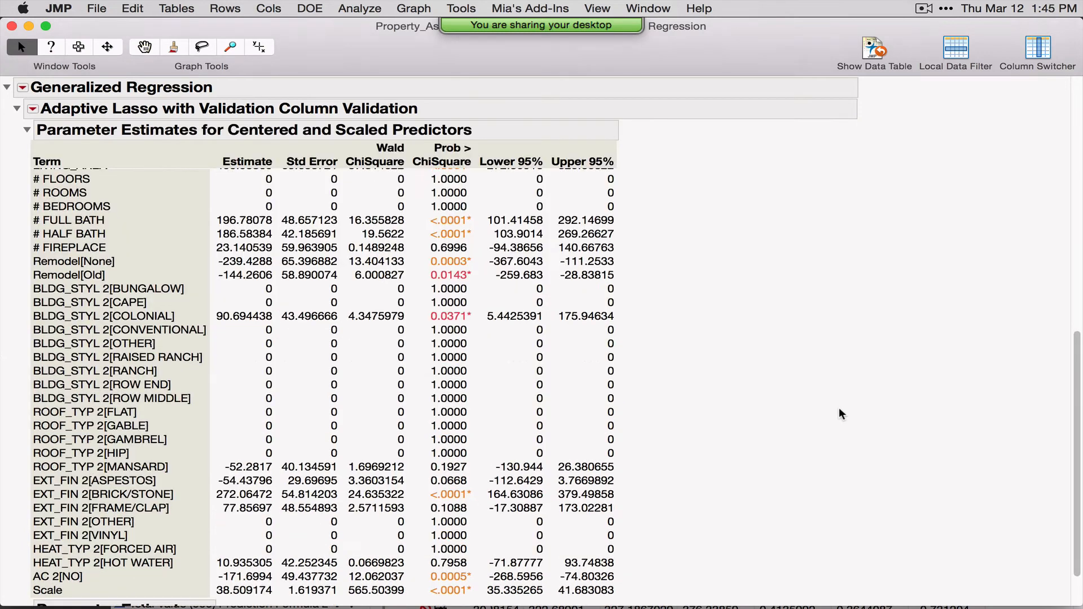
{"action": "scroll", "coordinate": [841, 413], "scroll_direction": "up", "scroll_amount": 20}
{"action": "scroll", "coordinate": [841, 414], "scroll_direction": "up", "scroll_amount": 2}
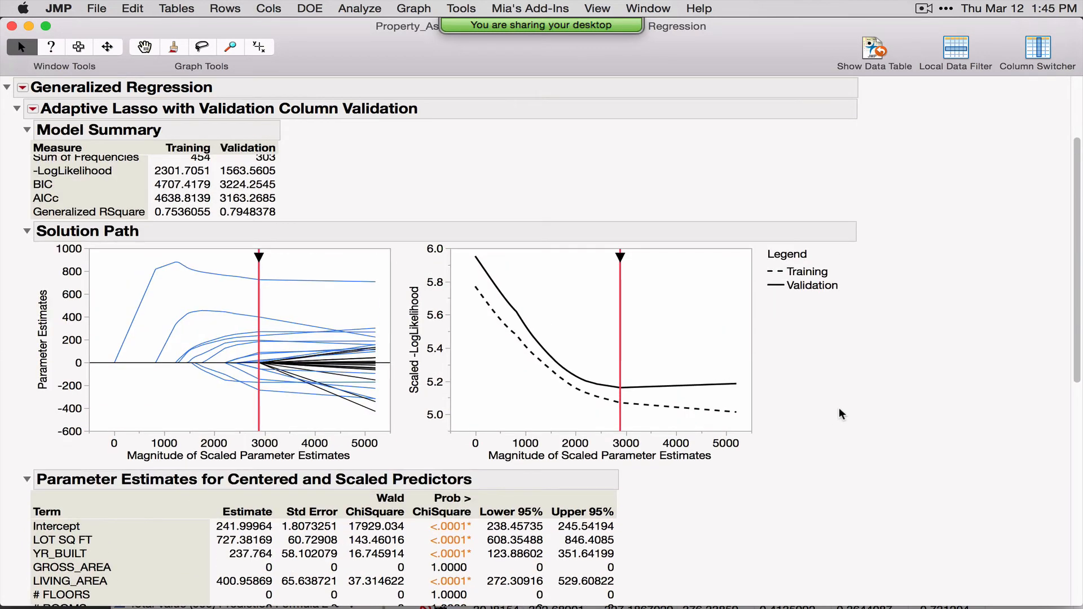
{"action": "mouse_move", "coordinate": [258, 259]}
{"action": "left_mouse_down"}
{"action": "mouse_move", "coordinate": [156, 255]}
{"action": "mouse_move", "coordinate": [259, 258]}
{"action": "left_mouse_up"}
Expand the model launch settings, examine the available validation methods, and review the adaptive Lasso summary and solution path.
{"action": "scroll", "coordinate": [401, 280], "scroll_direction": "up", "scroll_amount": 5}
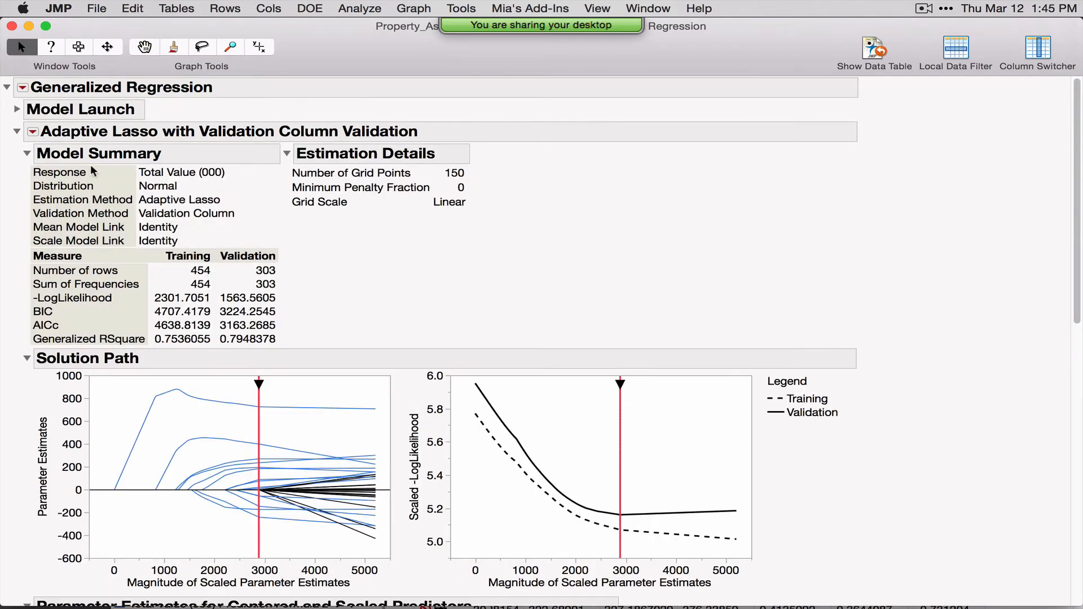
{"action": "left_click", "coordinate": [19, 111]}
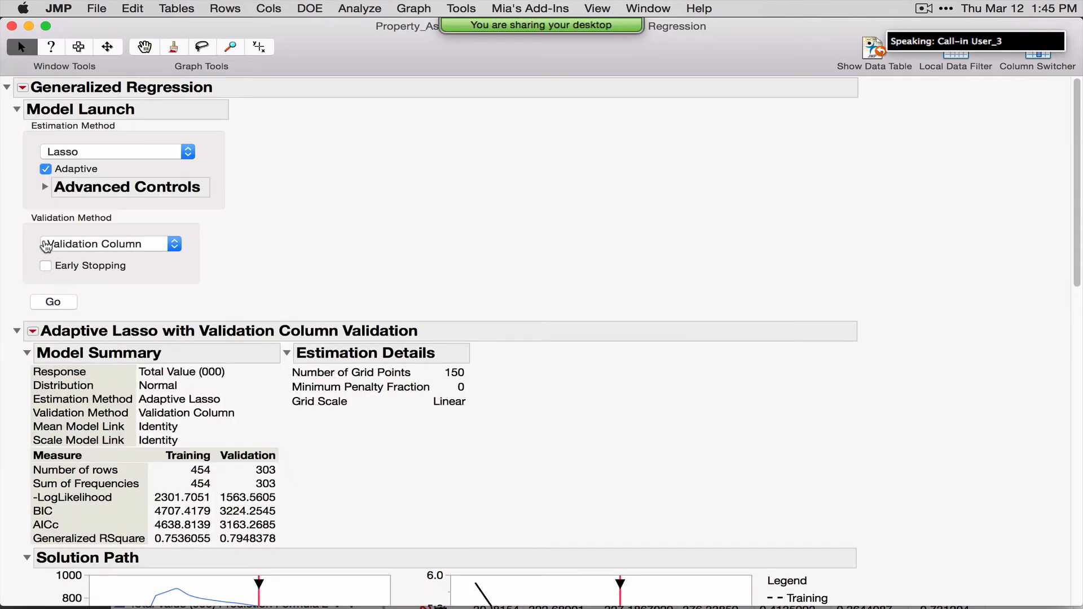
{"action": "mouse_move", "coordinate": [23, 237]}
{"action": "left_mouse_down"}
{"action": "mouse_move", "coordinate": [83, 260]}
{"action": "mouse_move", "coordinate": [199, 254]}
{"action": "mouse_move", "coordinate": [47, 215]}
{"action": "mouse_move", "coordinate": [39, 225]}
{"action": "left_mouse_up"}
{"action": "left_click", "coordinate": [115, 247]}
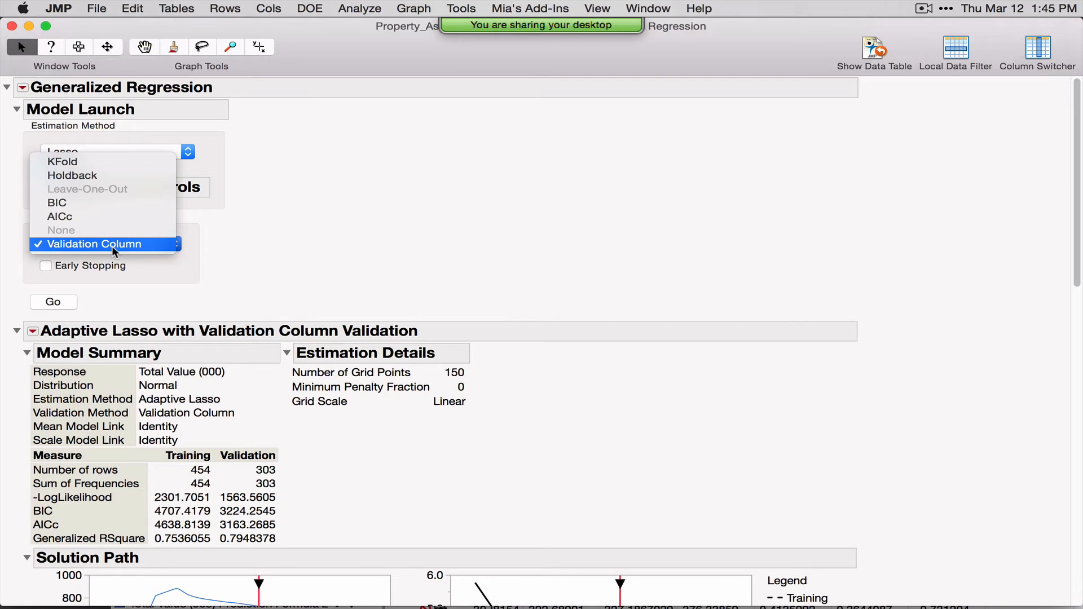
{"action": "left_click", "coordinate": [304, 241]}
{"action": "scroll", "coordinate": [305, 241], "scroll_direction": "down", "scroll_amount": 5}
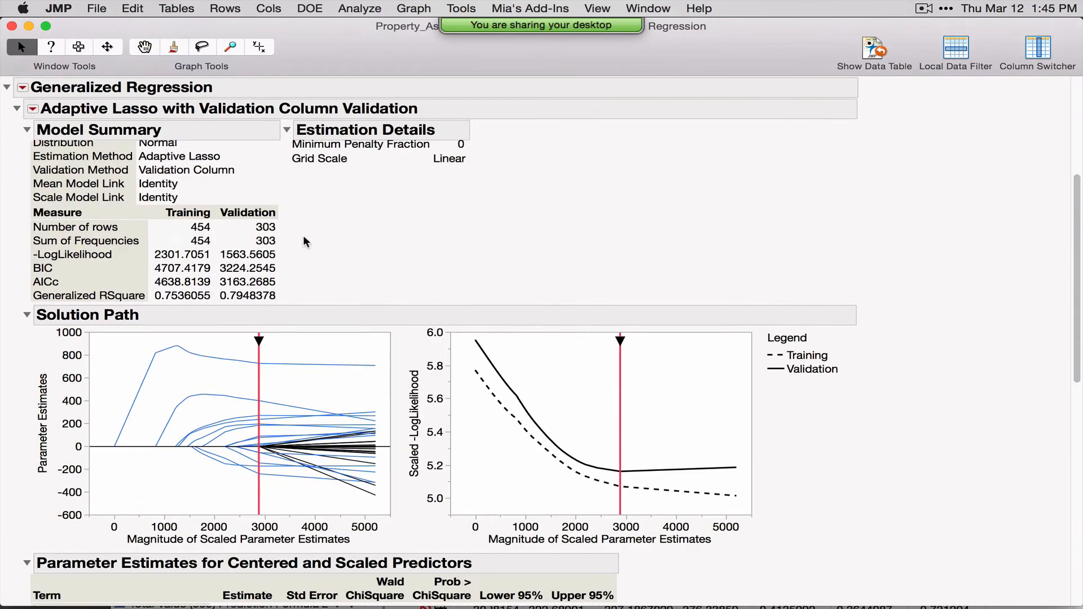
{"action": "scroll", "coordinate": [306, 241], "scroll_direction": "down", "scroll_amount": 2}
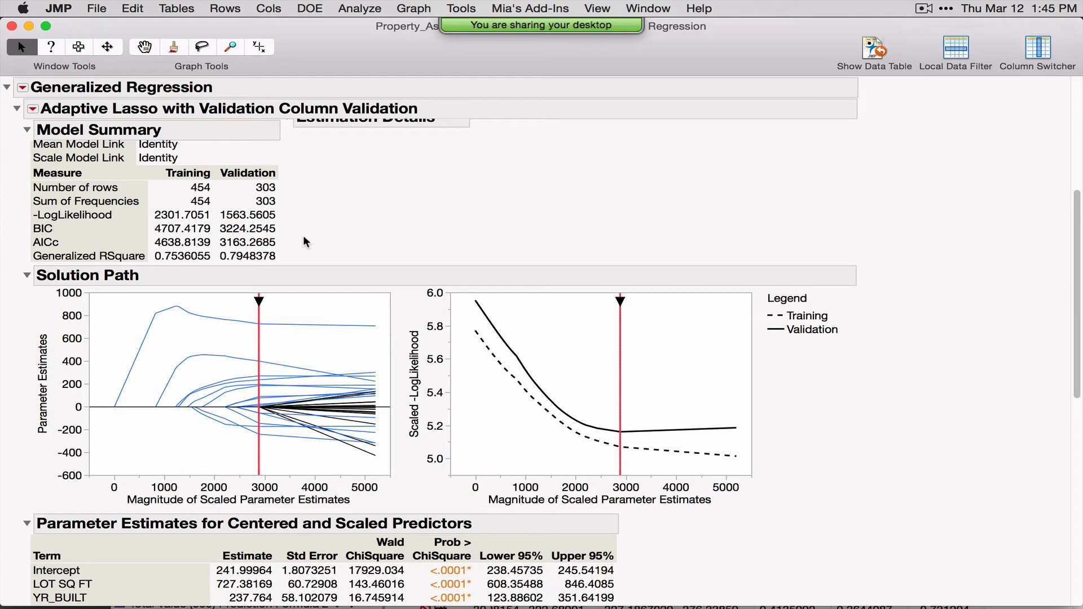
{"action": "scroll", "coordinate": [304, 241], "scroll_direction": "down", "scroll_amount": 1}
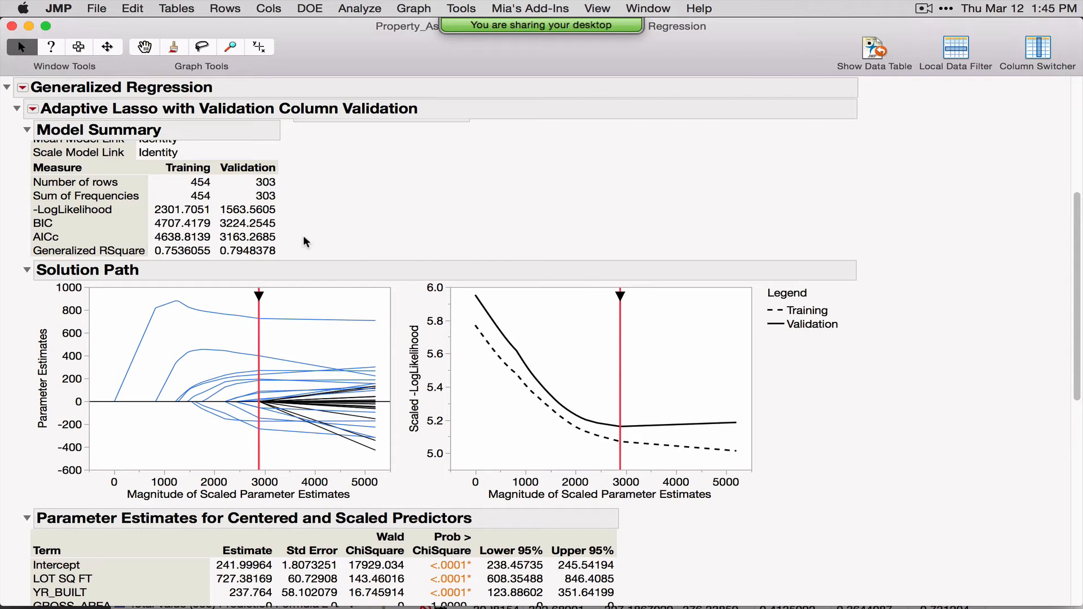
{"action": "scroll", "coordinate": [343, 230], "scroll_direction": "up", "scroll_amount": 10}
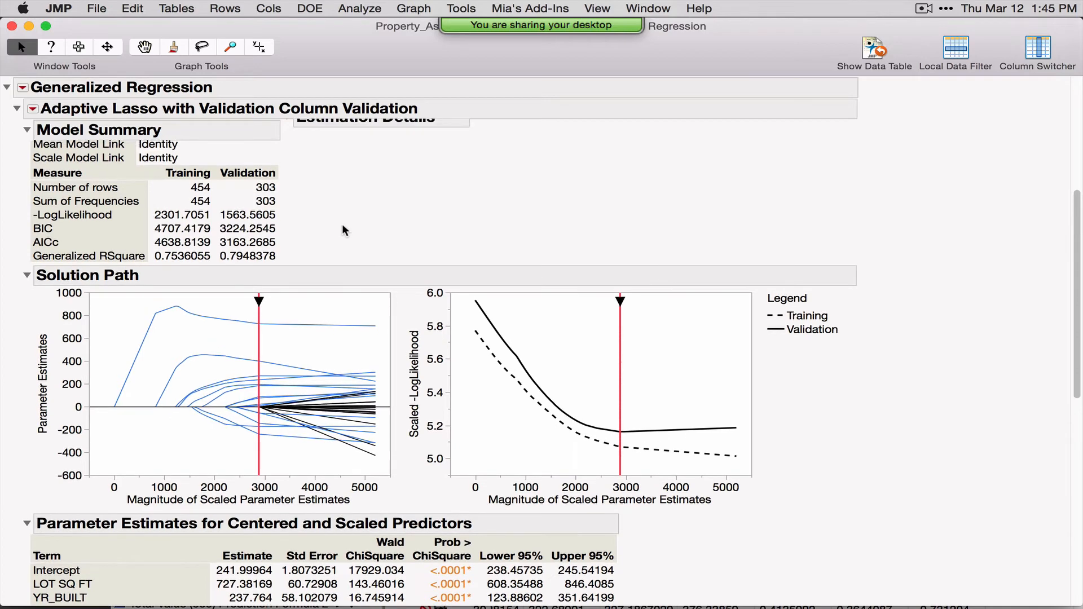
Close the Generalized Regression report and run a Model Comparison of all saved predictors by the Validation column.
{"action": "left_click", "coordinate": [11, 26]}
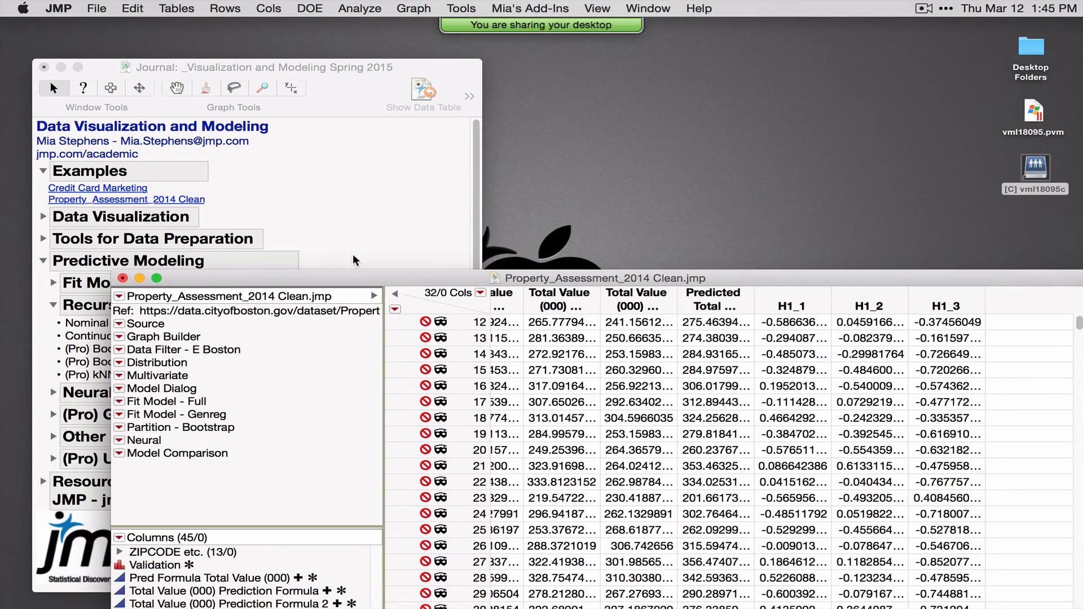
{"action": "left_click_drag", "start_coordinate": [317, 271], "coordinate": [281, 54]}
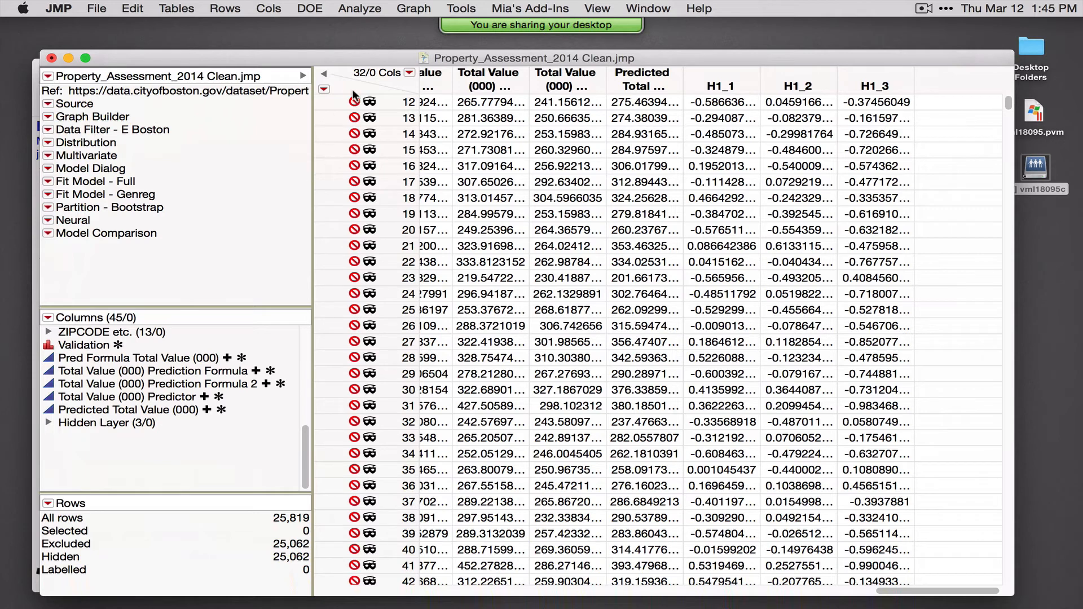
{"action": "left_click", "coordinate": [358, 9]}
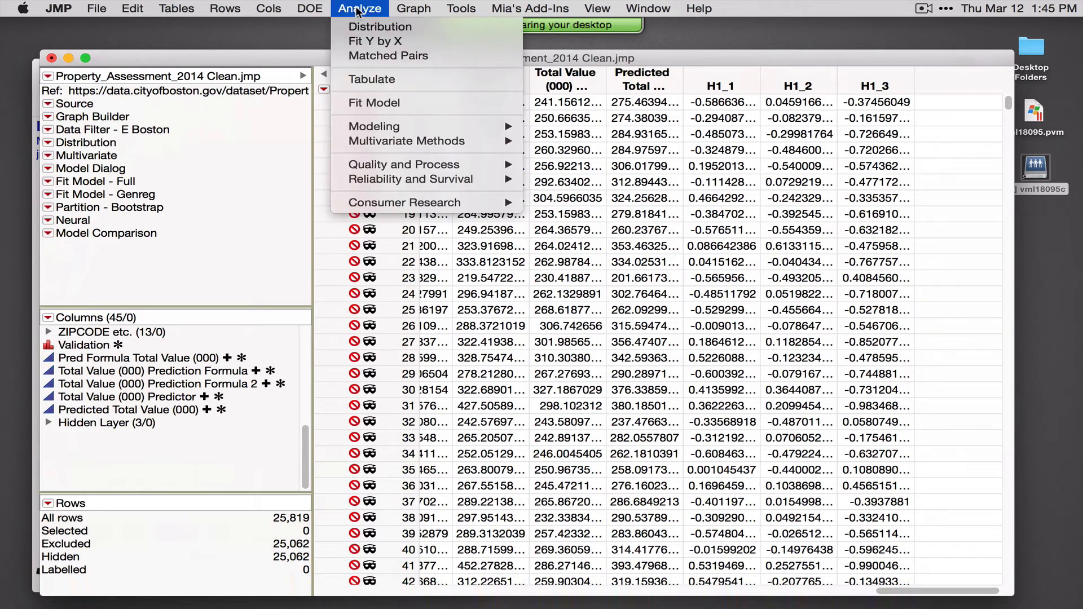
{"action": "mouse_move", "coordinate": [391, 125]}
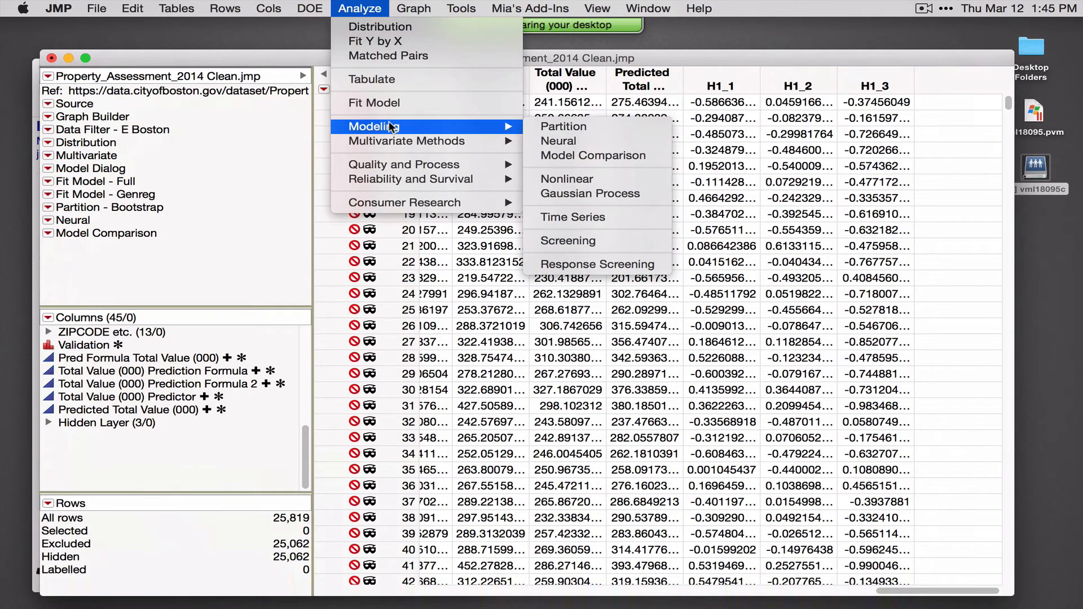
{"action": "left_click", "coordinate": [608, 156]}
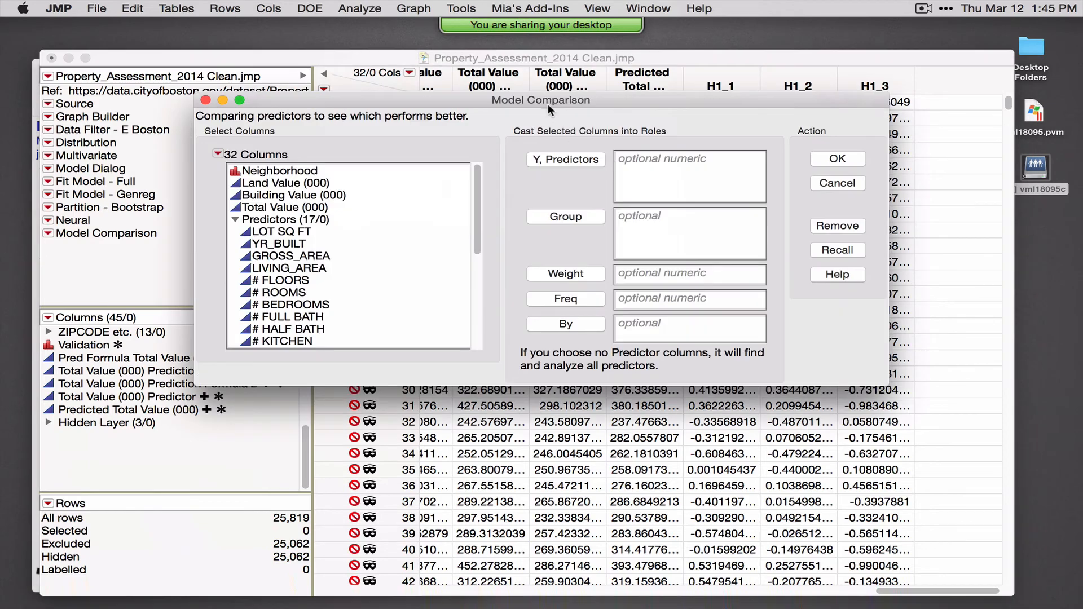
{"action": "left_click_drag", "start_coordinate": [545, 100], "coordinate": [418, 86]}
{"action": "left_click_drag", "start_coordinate": [354, 231], "coordinate": [361, 338]}
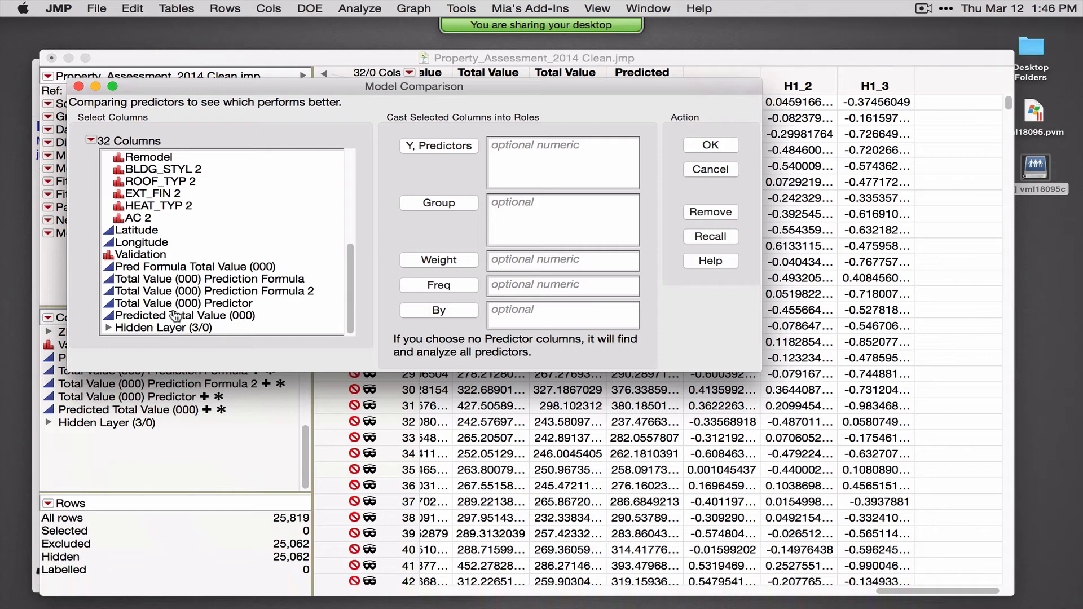
{"action": "left_click", "coordinate": [135, 256]}
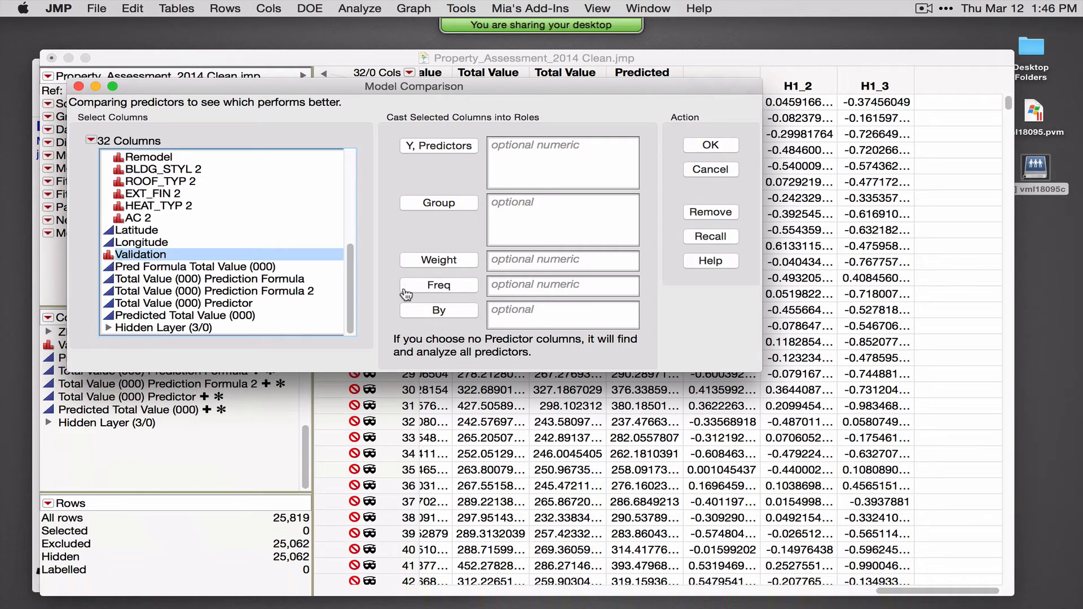
{"action": "left_click", "coordinate": [441, 313]}
{"action": "left_click", "coordinate": [711, 145]}
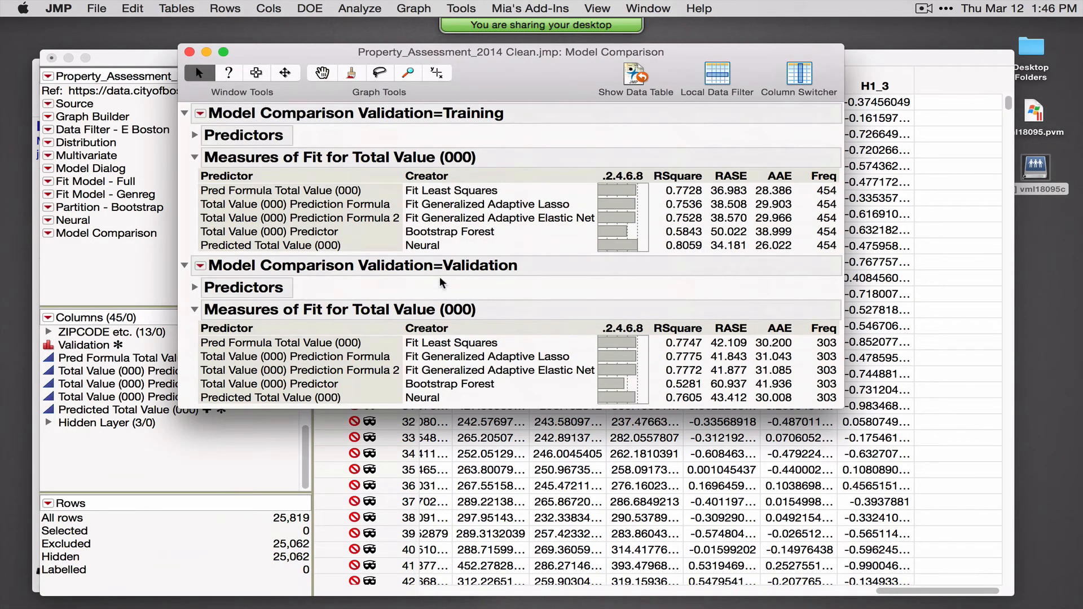
Collapse the training set's measures of fit, enlarge the comparison report and expand the training set's Predictors list.
{"action": "mouse_move", "coordinate": [188, 163]}
{"action": "left_mouse_down"}
{"action": "mouse_move", "coordinate": [179, 240]}
{"action": "mouse_move", "coordinate": [276, 260]}
{"action": "mouse_move", "coordinate": [355, 262]}
{"action": "mouse_move", "coordinate": [412, 197]}
{"action": "mouse_move", "coordinate": [358, 170]}
{"action": "left_mouse_up"}
{"action": "left_click", "coordinate": [194, 158]}
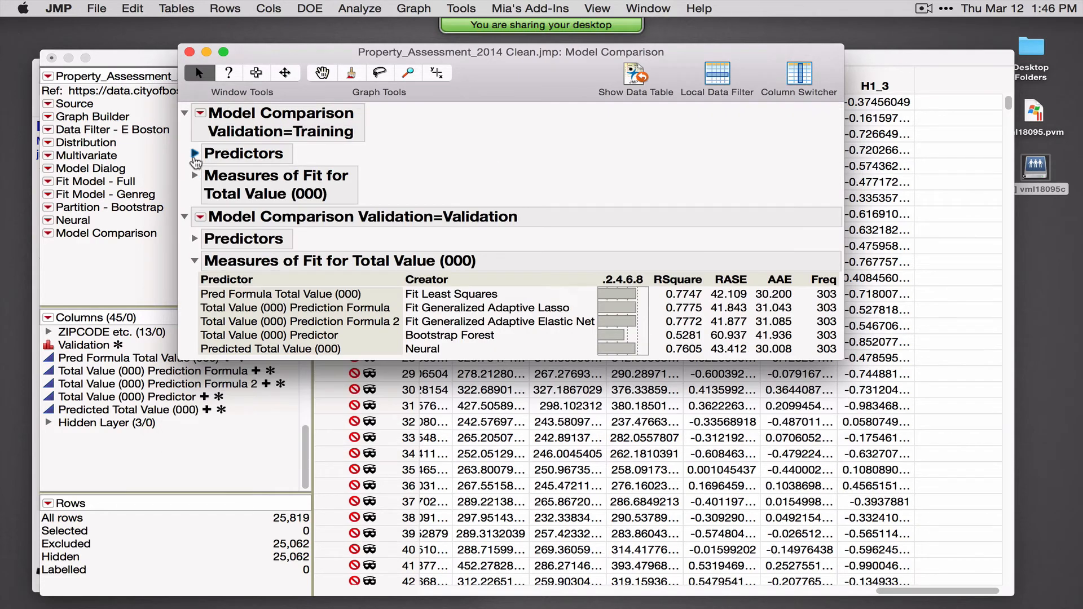
{"action": "left_click_drag", "start_coordinate": [843, 359], "coordinate": [957, 453]}
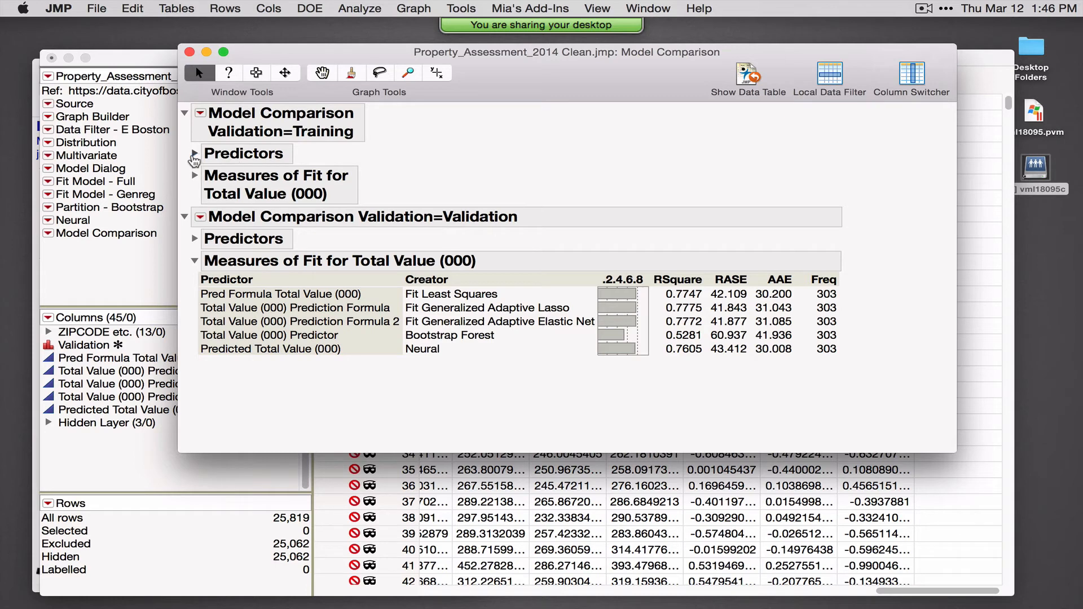
{"action": "left_click", "coordinate": [194, 153]}
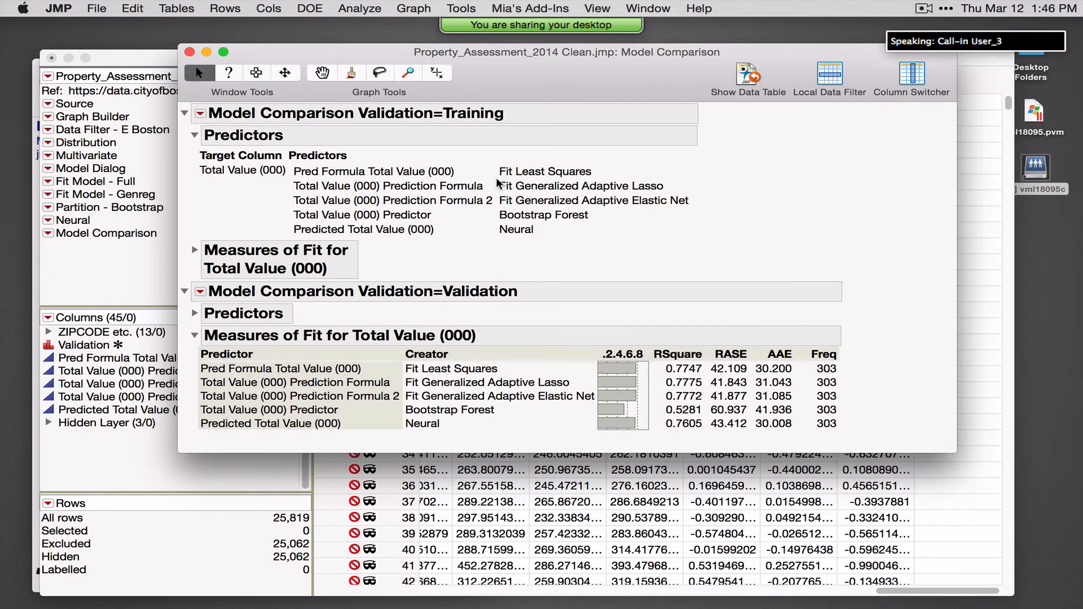
Review which method created each predictor and compare their measures of fit on the validation set, including average absolute error.
{"action": "left_click_drag", "start_coordinate": [497, 179], "coordinate": [600, 180]}
{"action": "mouse_move", "coordinate": [514, 192]}
{"action": "left_mouse_down"}
{"action": "mouse_move", "coordinate": [663, 194]}
{"action": "mouse_move", "coordinate": [640, 209]}
{"action": "mouse_move", "coordinate": [697, 209]}
{"action": "mouse_move", "coordinate": [699, 191]}
{"action": "mouse_move", "coordinate": [665, 180]}
{"action": "mouse_move", "coordinate": [499, 183]}
{"action": "mouse_move", "coordinate": [488, 196]}
{"action": "mouse_move", "coordinate": [649, 211]}
{"action": "left_mouse_up"}
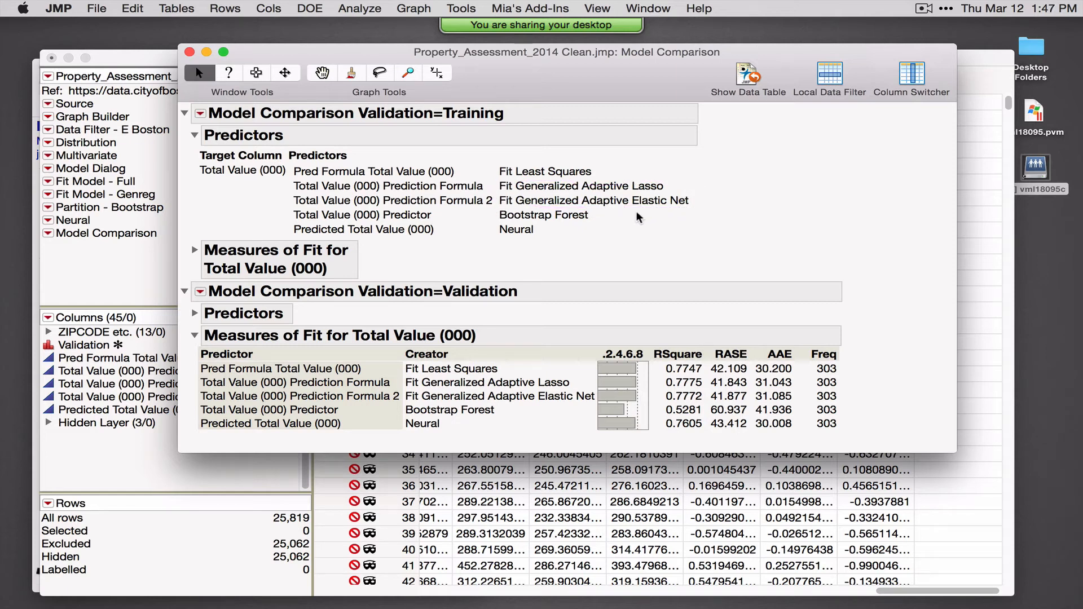
{"action": "left_click_drag", "start_coordinate": [501, 229], "coordinate": [620, 221]}
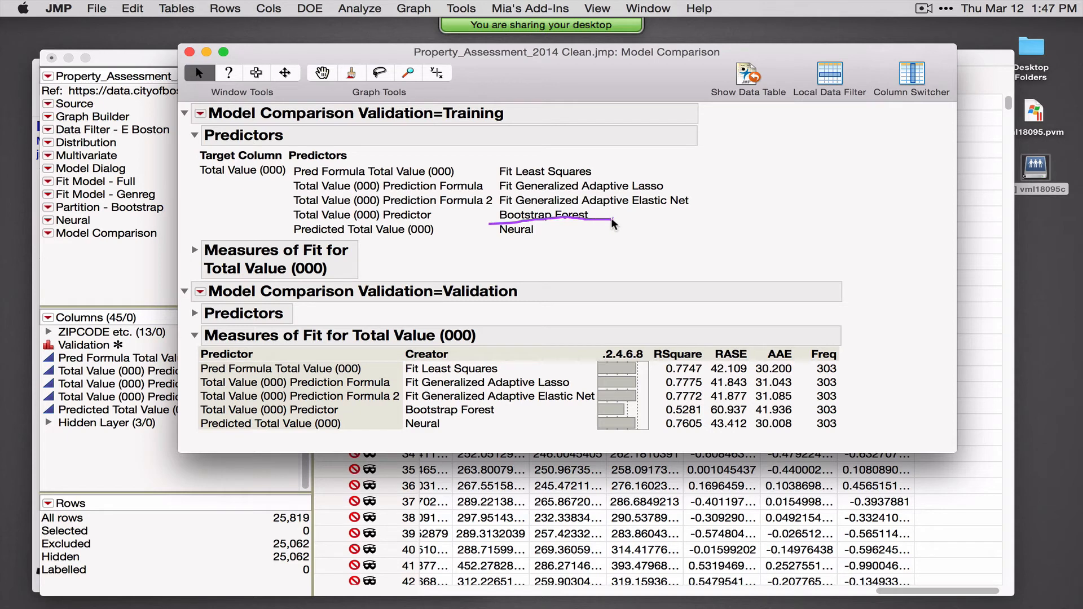
{"action": "left_click_drag", "start_coordinate": [506, 237], "coordinate": [556, 242]}
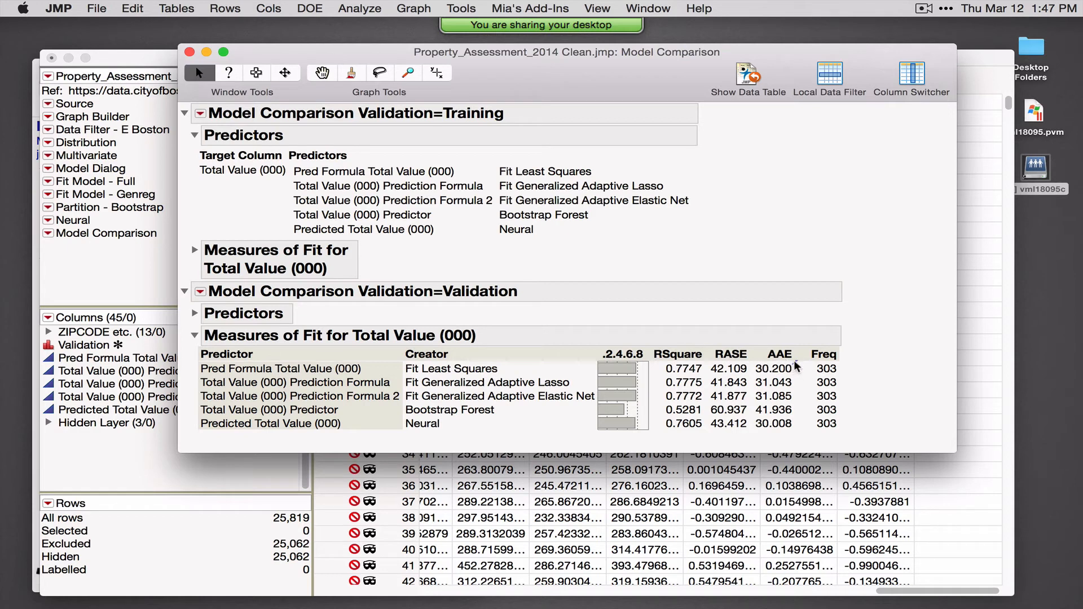
{"action": "mouse_move", "coordinate": [794, 361]}
{"action": "left_mouse_down"}
{"action": "mouse_move", "coordinate": [805, 372]}
{"action": "mouse_move", "coordinate": [787, 410]}
{"action": "left_mouse_up"}
{"action": "mouse_move", "coordinate": [406, 438]}
{"action": "left_mouse_down"}
{"action": "mouse_move", "coordinate": [439, 405]}
{"action": "mouse_move", "coordinate": [399, 429]}
{"action": "left_mouse_up"}
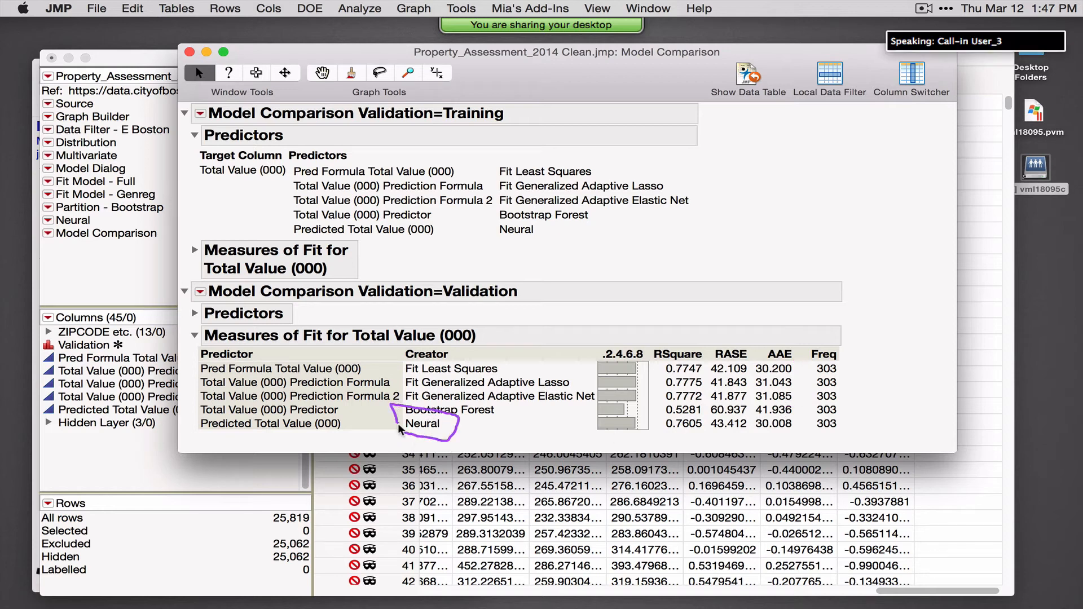
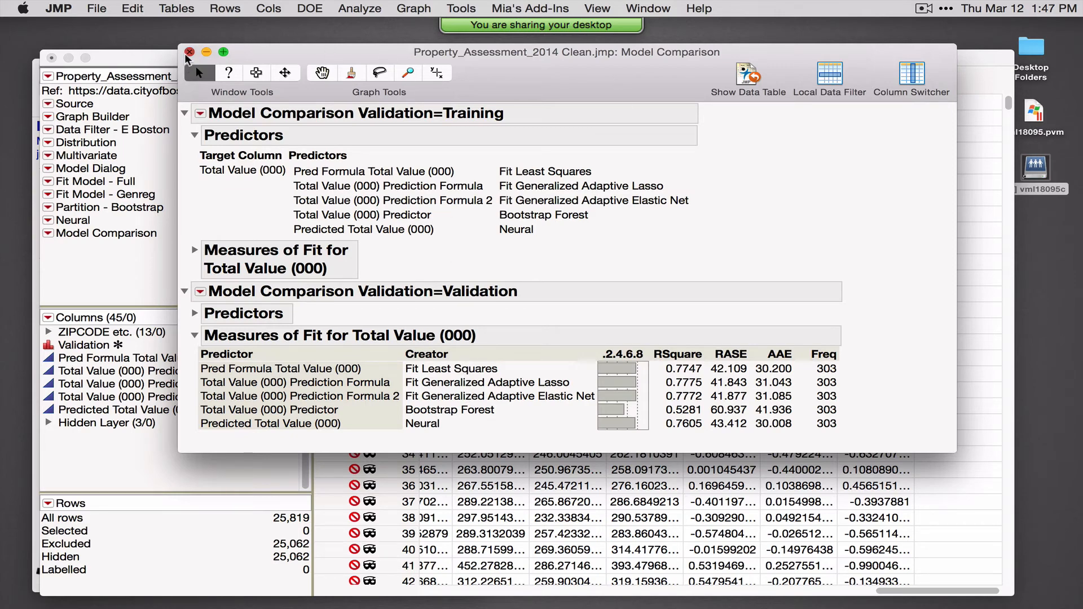
Close the Model Comparison report and the Property_Assessment_2014 Clean data table without saving changes.
{"action": "left_click", "coordinate": [189, 51]}
{"action": "left_click", "coordinate": [52, 58]}
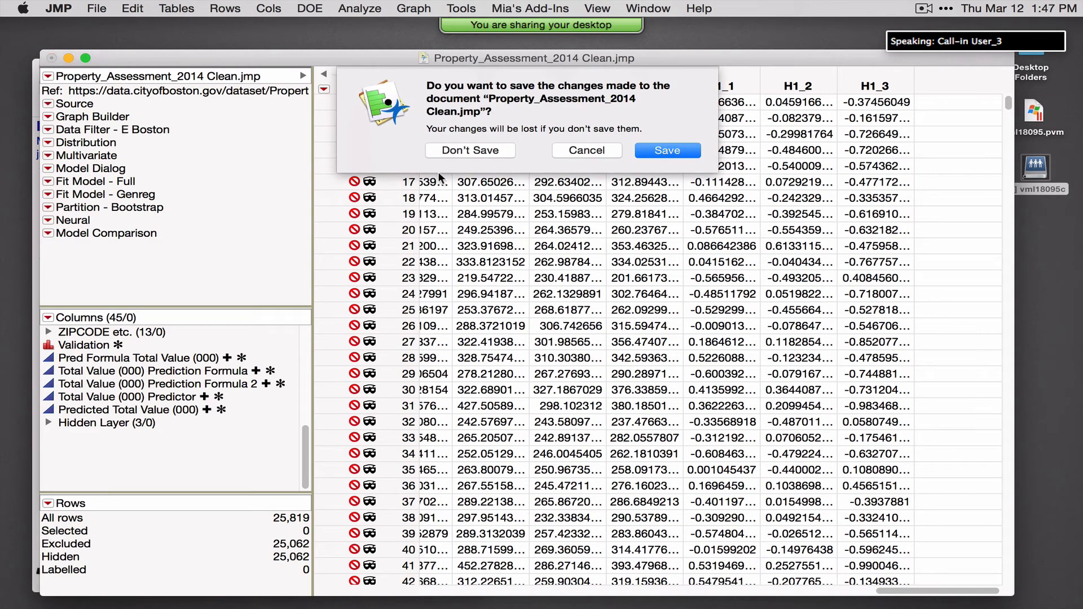
{"action": "left_click", "coordinate": [462, 148]}
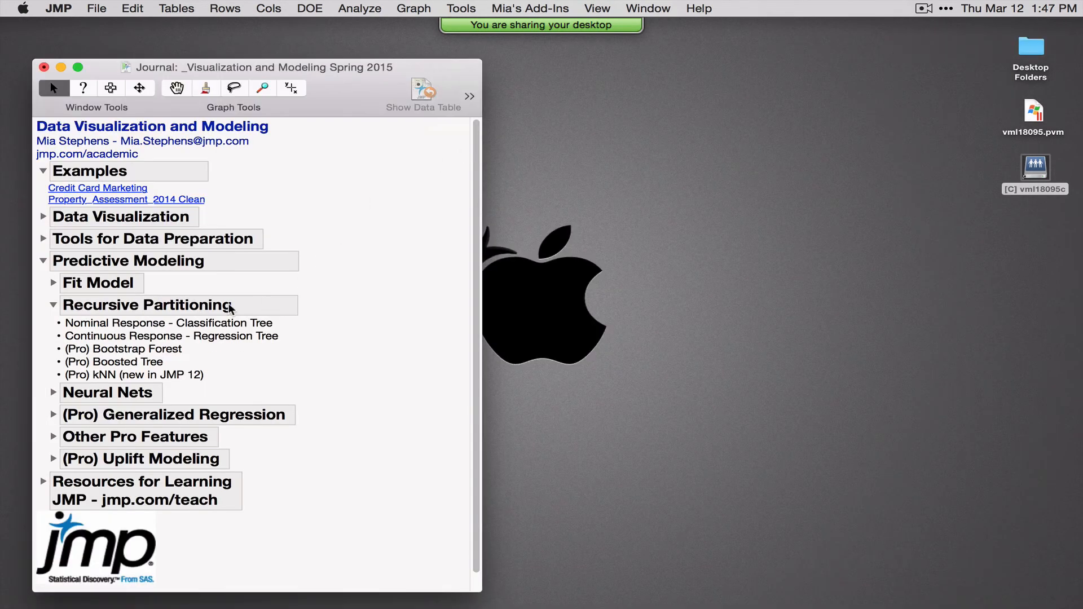
Open the Credit Card Marketing example from the journal, collapse the Predictive Modeling outline and bring the data table to the front.
{"action": "left_click", "coordinate": [89, 189]}
{"action": "left_click", "coordinate": [45, 264]}
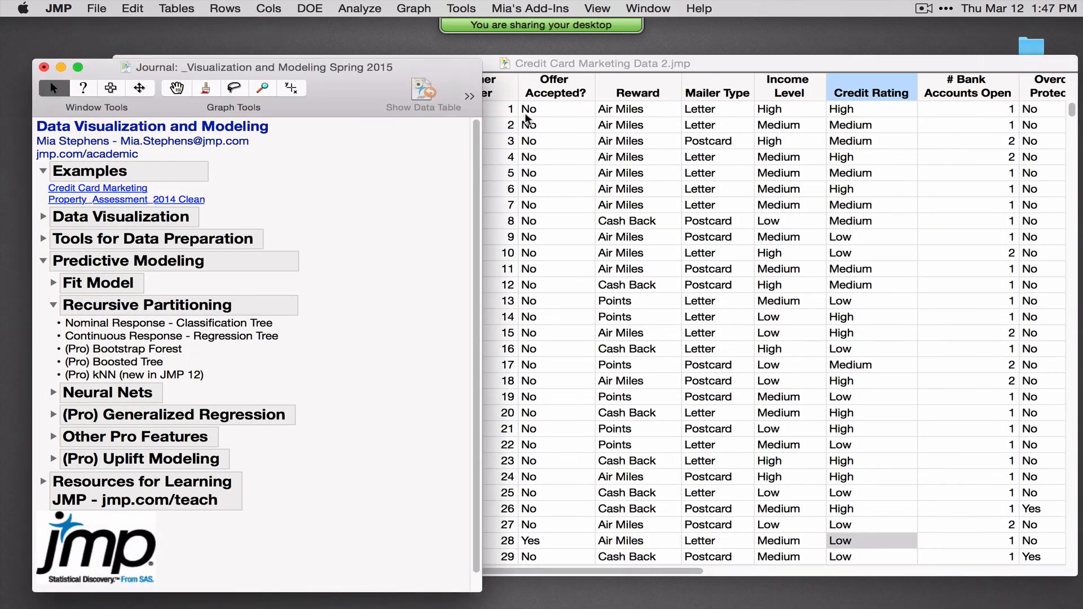
{"action": "left_click", "coordinate": [44, 261]}
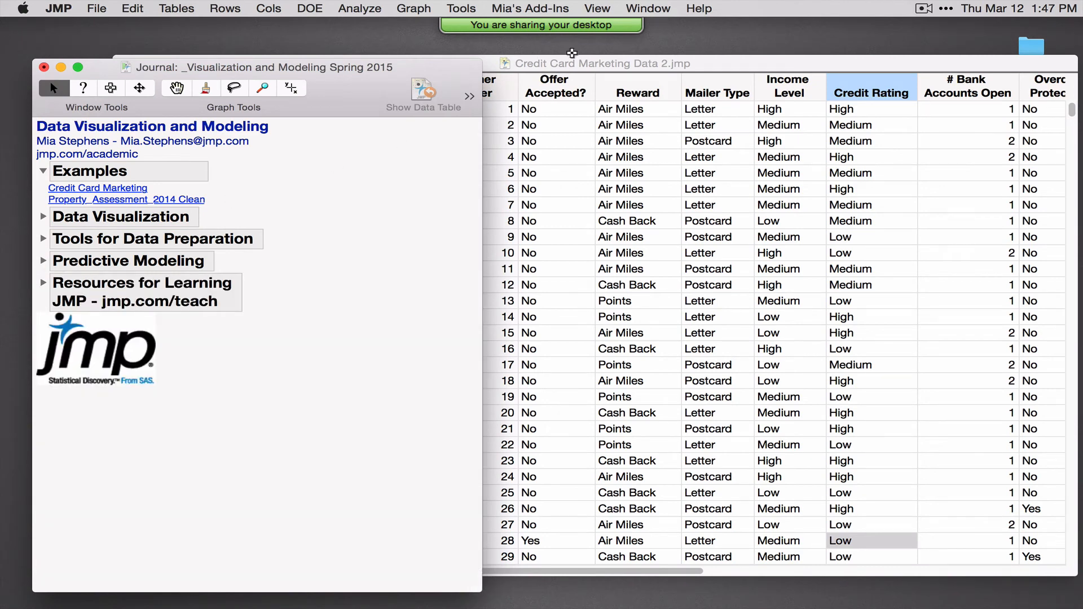
{"action": "left_click", "coordinate": [574, 64]}
Start a Fit Model specification with Offer Accepted? as the response and Reward through Q4 Balance as model effects.
{"action": "left_click", "coordinate": [359, 9]}
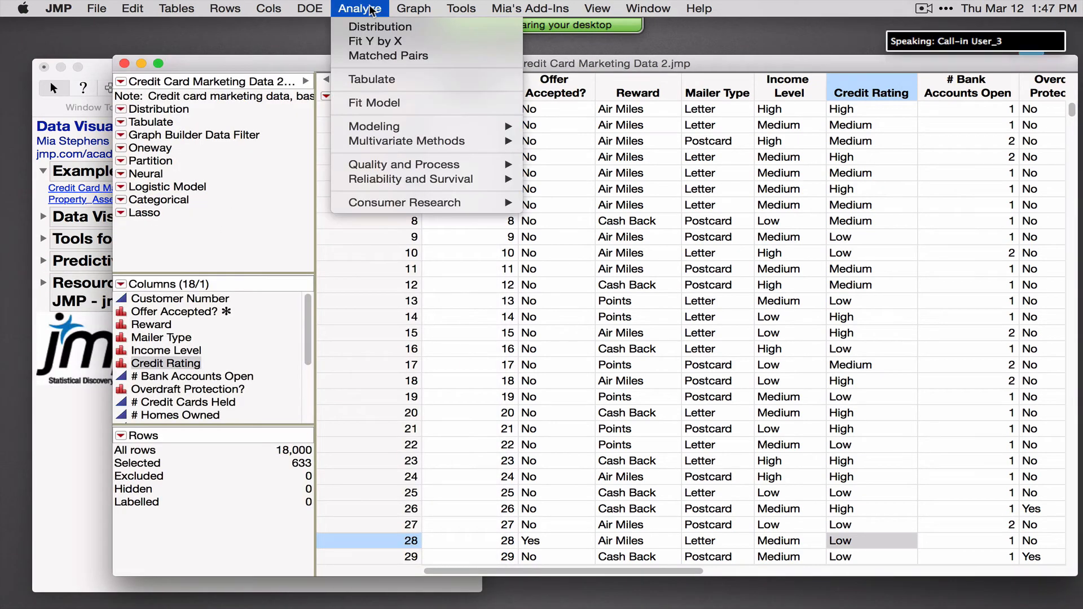
{"action": "left_click", "coordinate": [375, 103]}
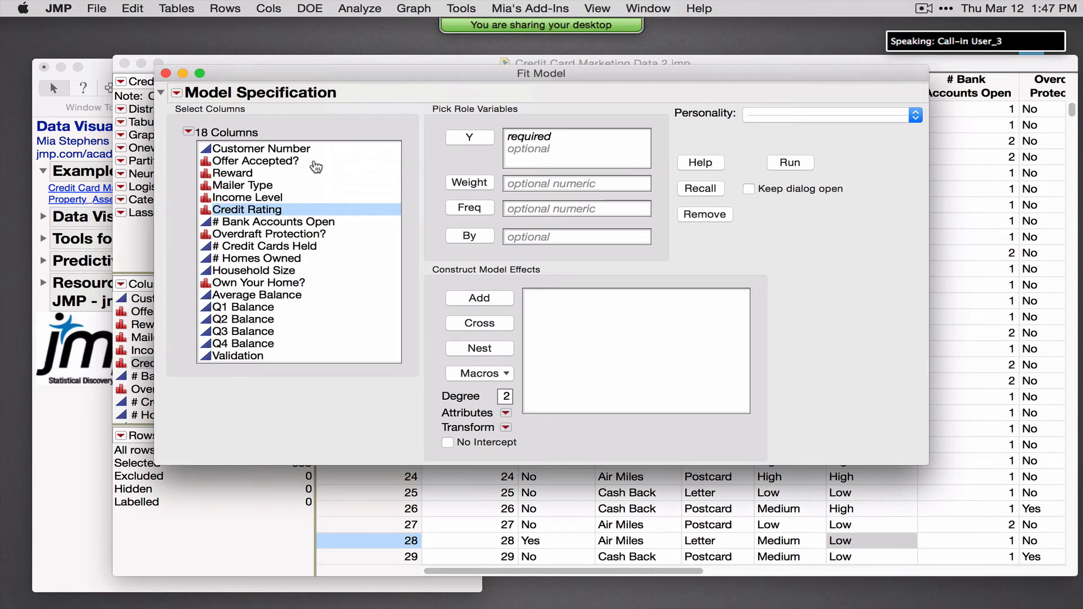
{"action": "left_click", "coordinate": [314, 161]}
{"action": "left_click", "coordinate": [470, 142]}
{"action": "left_click_drag", "start_coordinate": [235, 174], "coordinate": [269, 344]}
{"action": "left_click", "coordinate": [489, 329]}
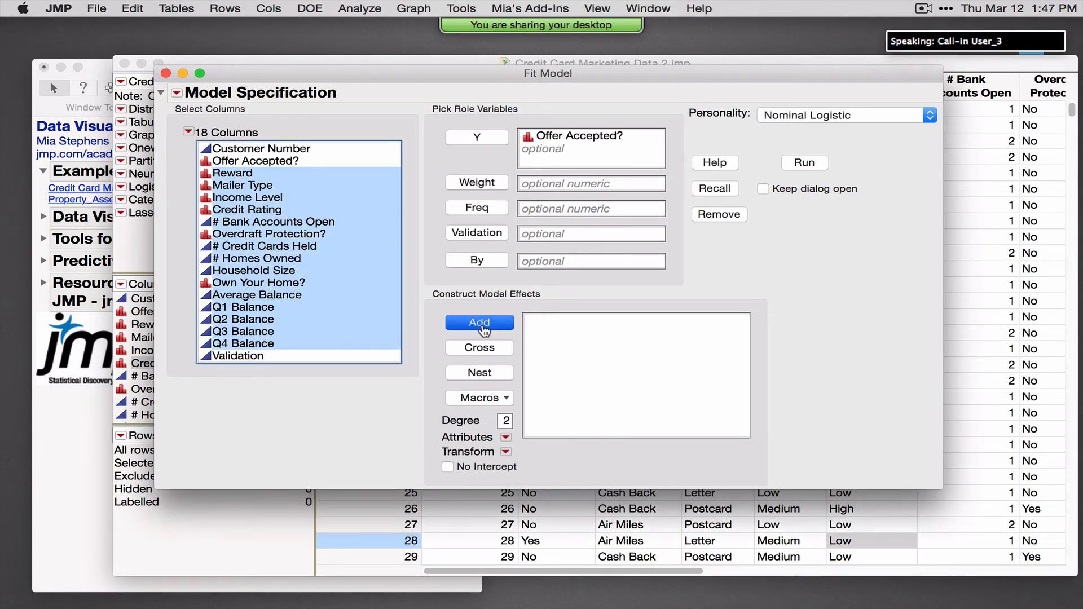
Assign the Validation column to the validation role and run the nominal logistic fit.
{"action": "mouse_move", "coordinate": [745, 129]}
{"action": "left_mouse_down"}
{"action": "mouse_move", "coordinate": [891, 115]}
{"action": "mouse_move", "coordinate": [770, 97]}
{"action": "mouse_move", "coordinate": [750, 122]}
{"action": "left_mouse_up"}
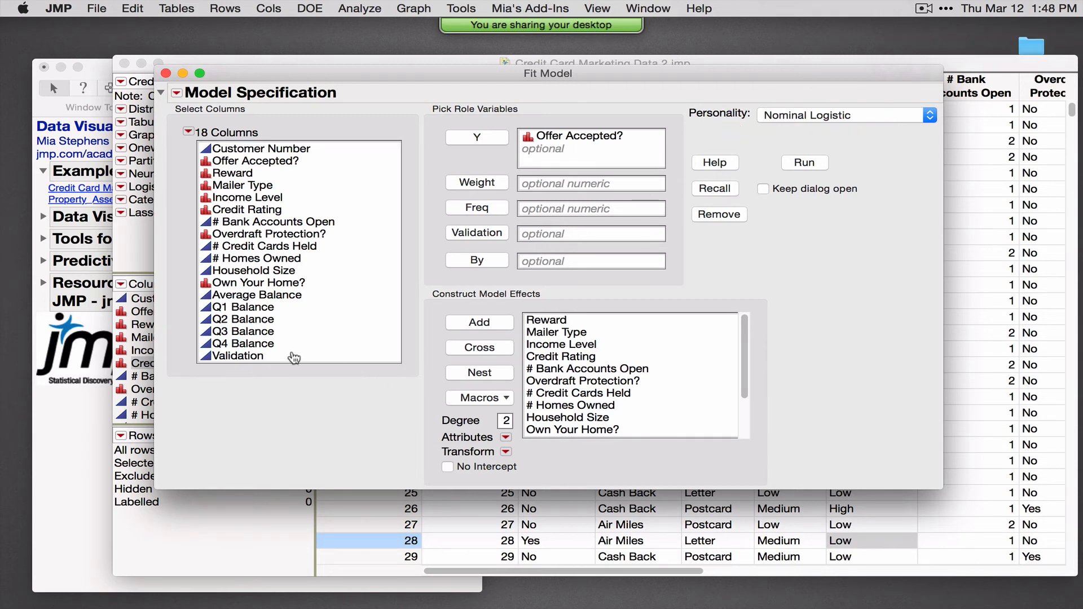
{"action": "mouse_move", "coordinate": [258, 357]}
{"action": "left_mouse_down"}
{"action": "mouse_move", "coordinate": [442, 344]}
{"action": "mouse_move", "coordinate": [488, 251]}
{"action": "mouse_move", "coordinate": [478, 233]}
{"action": "left_mouse_up"}
{"action": "left_click", "coordinate": [812, 163]}
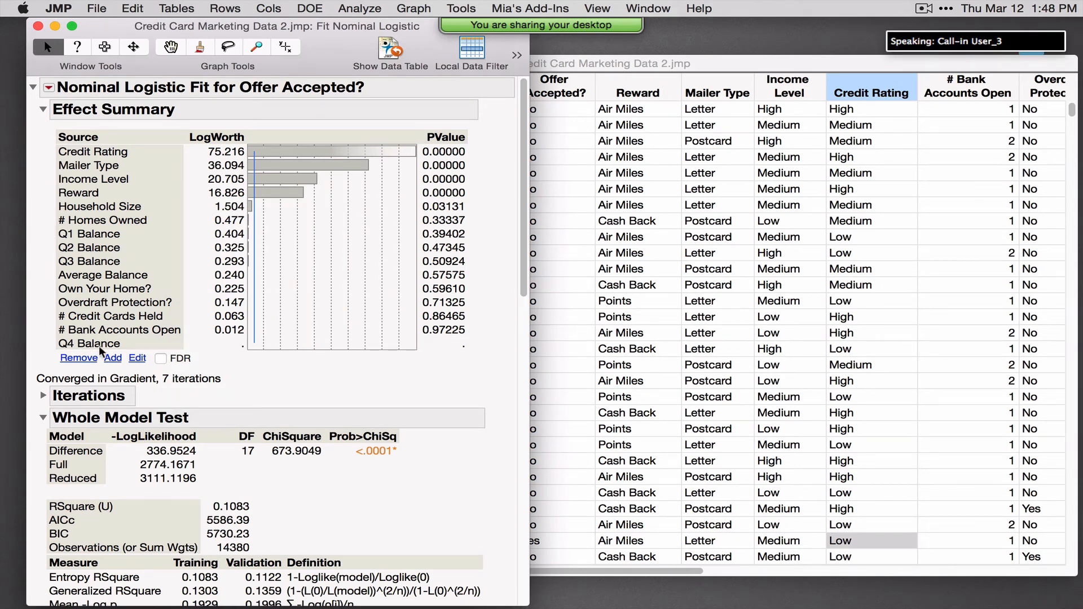
Examine the effect summary and parameter estimates for the balance terms, noting which are flagged as biased or zeroed.
{"action": "mouse_move", "coordinate": [477, 354]}
{"action": "left_mouse_down"}
{"action": "mouse_move", "coordinate": [451, 332]}
{"action": "mouse_move", "coordinate": [48, 333]}
{"action": "mouse_move", "coordinate": [124, 359]}
{"action": "mouse_move", "coordinate": [480, 361]}
{"action": "left_mouse_up"}
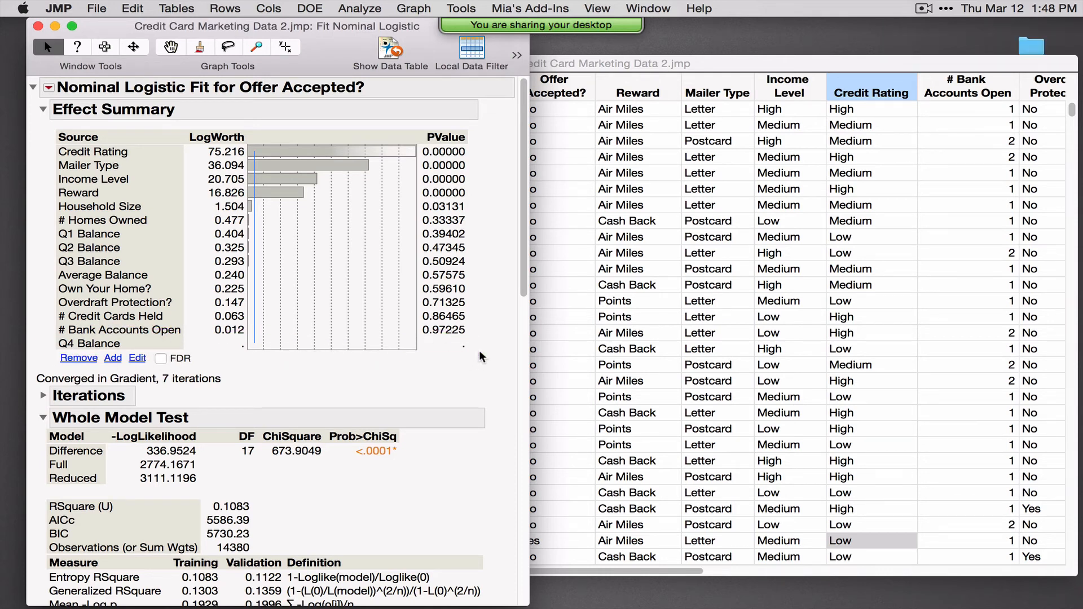
{"action": "scroll", "coordinate": [479, 356], "scroll_direction": "down", "scroll_amount": 5}
{"action": "scroll", "coordinate": [479, 355], "scroll_direction": "down", "scroll_amount": 5}
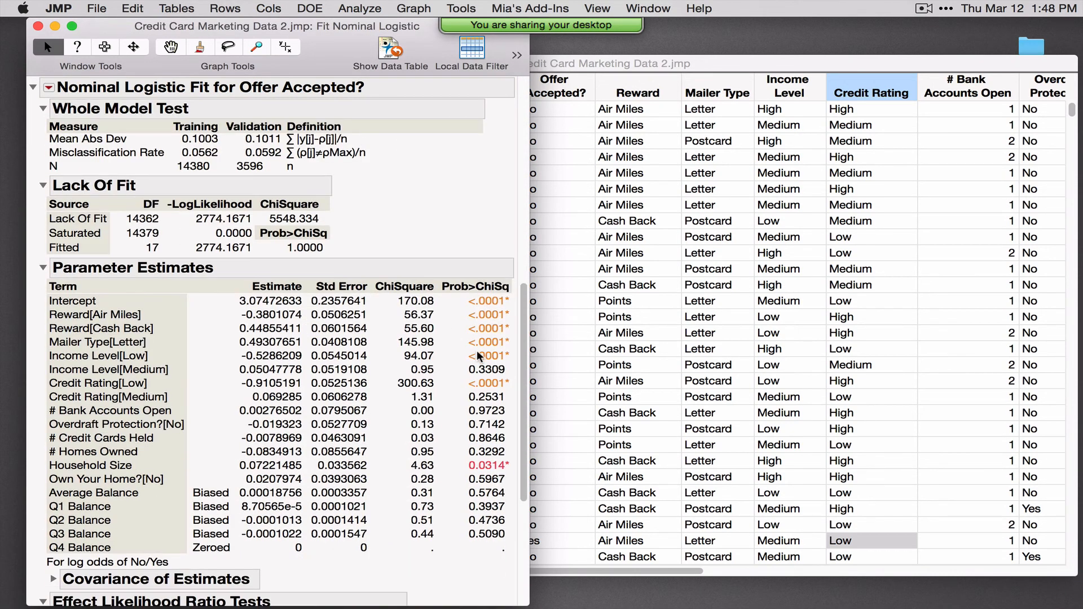
{"action": "mouse_move", "coordinate": [38, 557]}
{"action": "left_mouse_down"}
{"action": "mouse_move", "coordinate": [492, 559]}
{"action": "mouse_move", "coordinate": [511, 550]}
{"action": "mouse_move", "coordinate": [236, 522]}
{"action": "mouse_move", "coordinate": [34, 552]}
{"action": "mouse_move", "coordinate": [48, 565]}
{"action": "left_mouse_up"}
{"action": "mouse_move", "coordinate": [41, 487]}
{"action": "left_mouse_down"}
{"action": "mouse_move", "coordinate": [44, 539]}
{"action": "mouse_move", "coordinate": [67, 544]}
{"action": "left_mouse_up"}
{"action": "left_click_drag", "start_coordinate": [37, 499], "coordinate": [137, 496]}
{"action": "scroll", "coordinate": [230, 394], "scroll_direction": "up", "scroll_amount": 1}
{"action": "scroll", "coordinate": [230, 395], "scroll_direction": "up", "scroll_amount": 10}
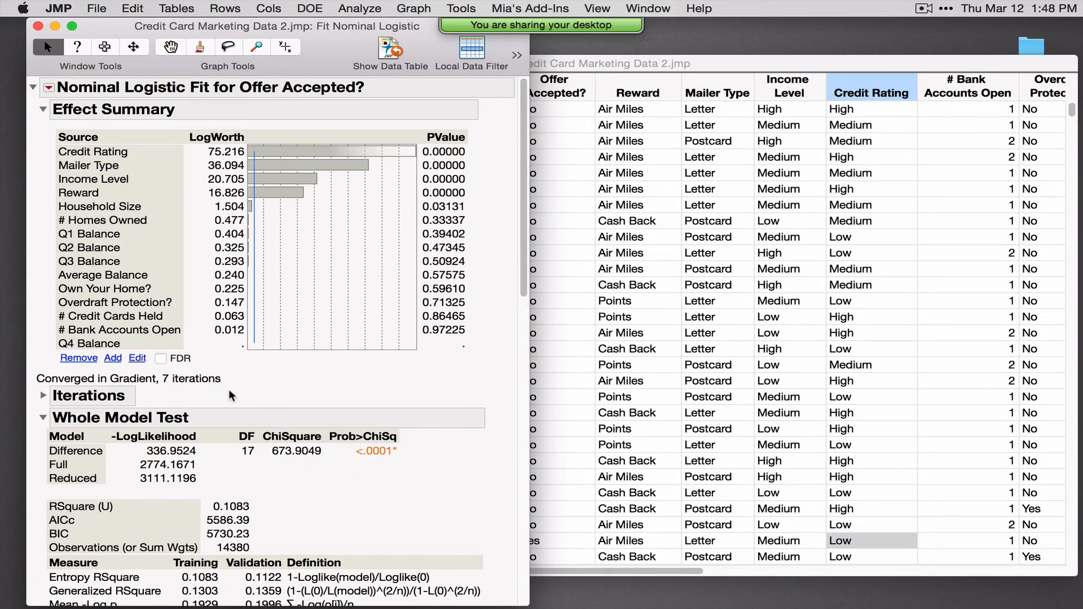
Remove Q4 Balance from the model and recheck the parameter estimates of the remaining balance terms.
{"action": "left_click", "coordinate": [87, 344]}
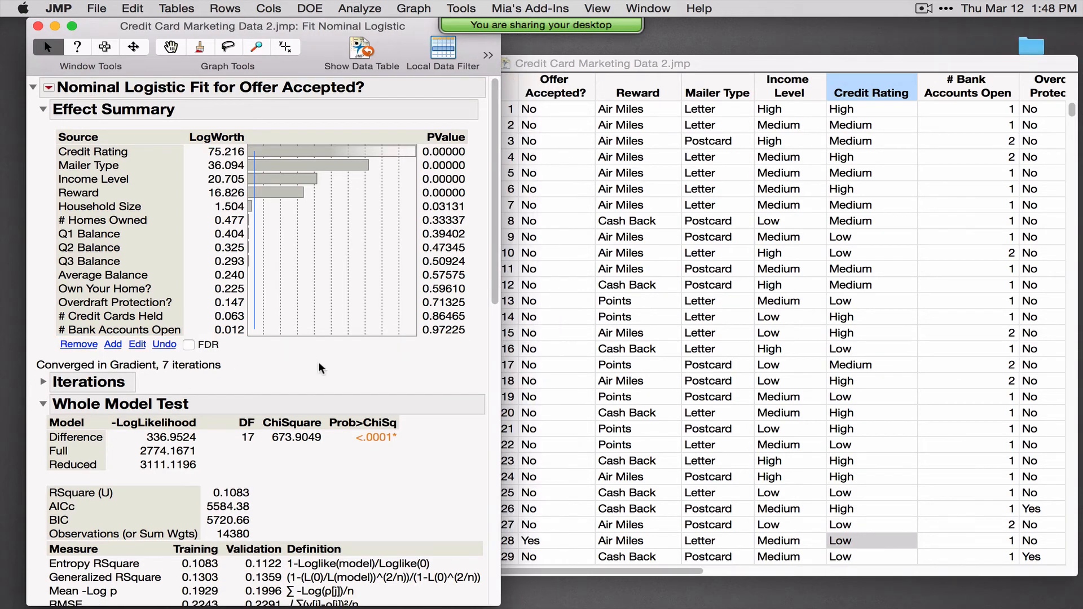
{"action": "scroll", "coordinate": [321, 367], "scroll_direction": "down", "scroll_amount": 10}
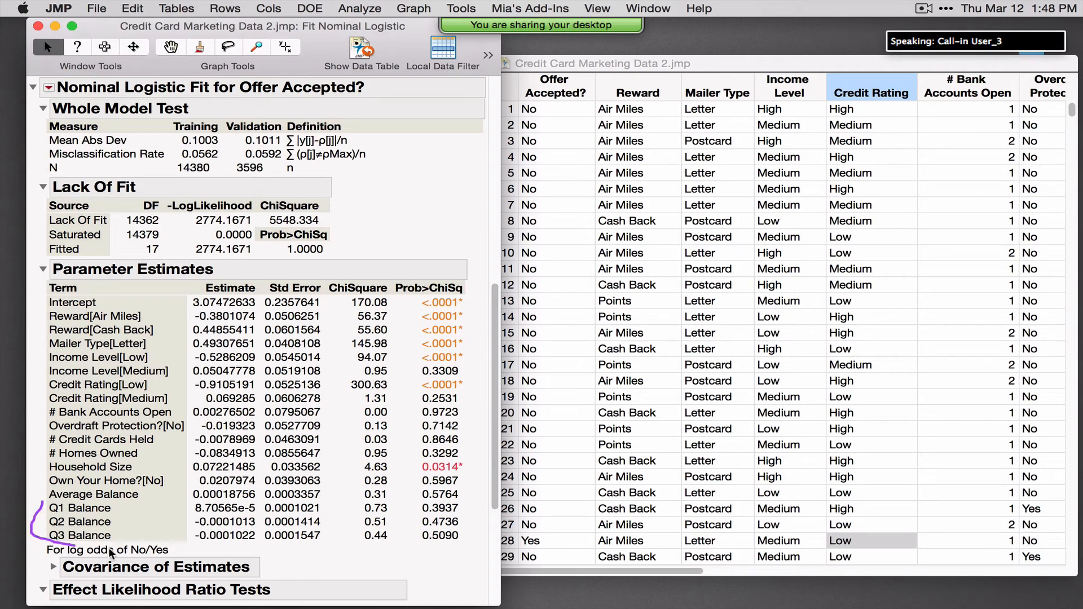
{"action": "scroll", "coordinate": [305, 417], "scroll_direction": "up", "scroll_amount": 10}
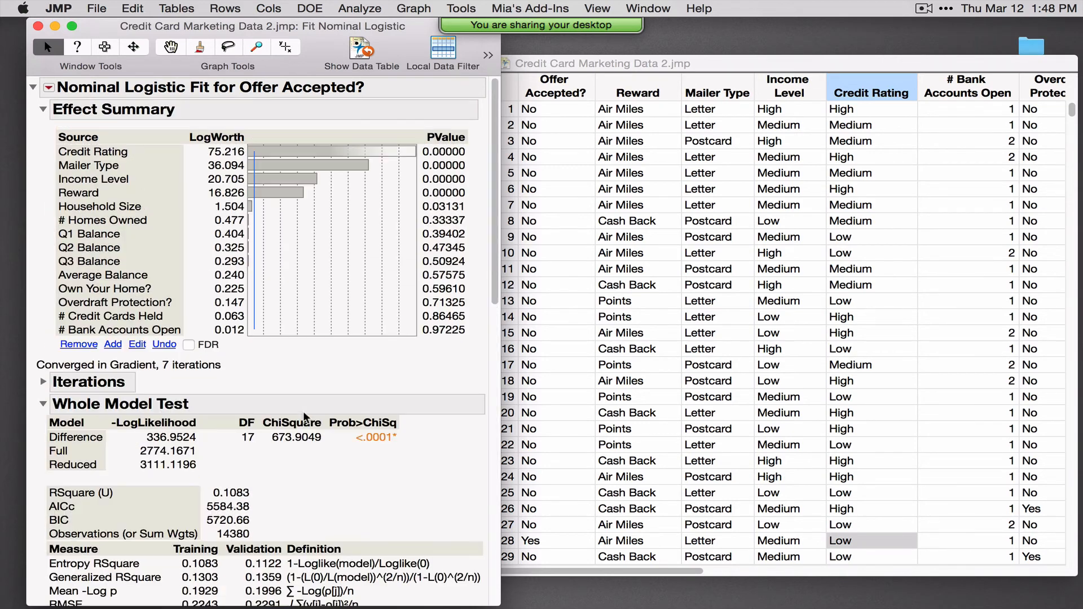
Reduce the model by removing Average Balance through # Bank Accounts Open, Q2 Balance, Q3 Balance and # Homes Owned.
{"action": "left_click_drag", "start_coordinate": [151, 332], "coordinate": [138, 280]}
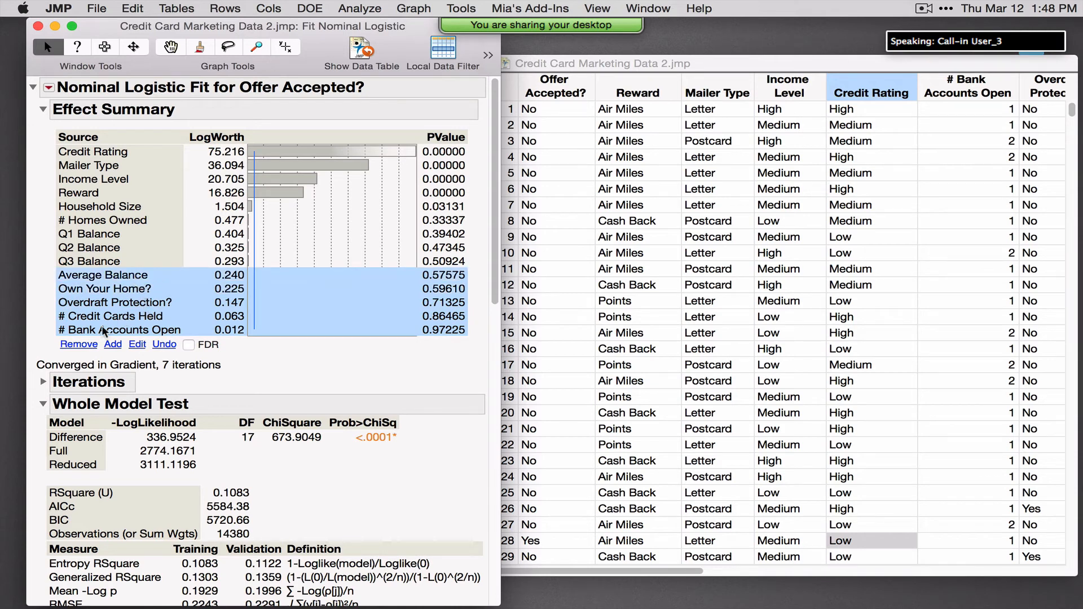
{"action": "left_click", "coordinate": [85, 344]}
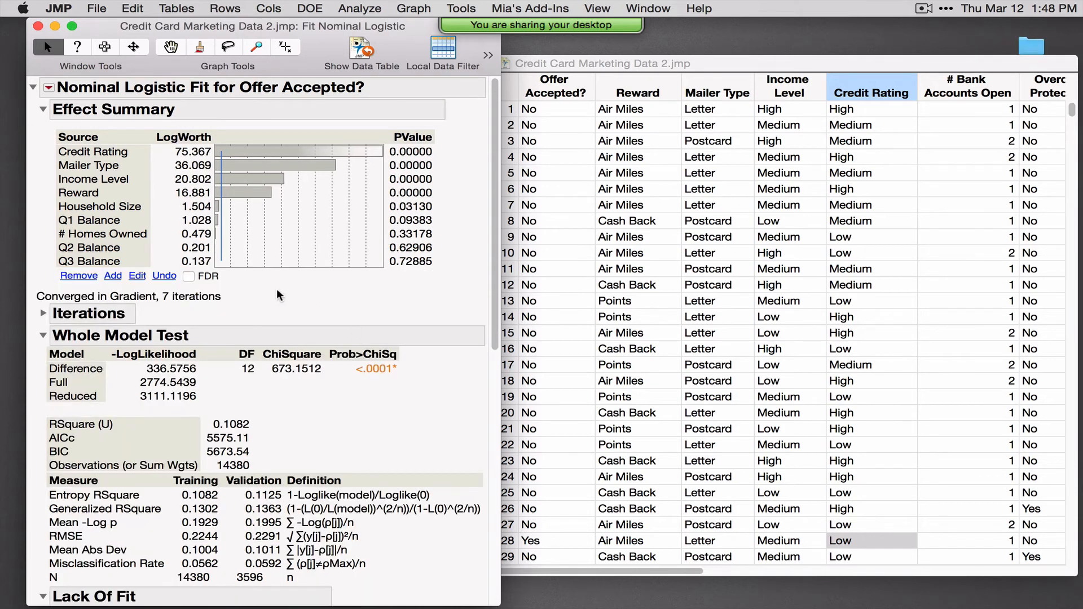
{"action": "left_click_drag", "start_coordinate": [109, 265], "coordinate": [107, 248]}
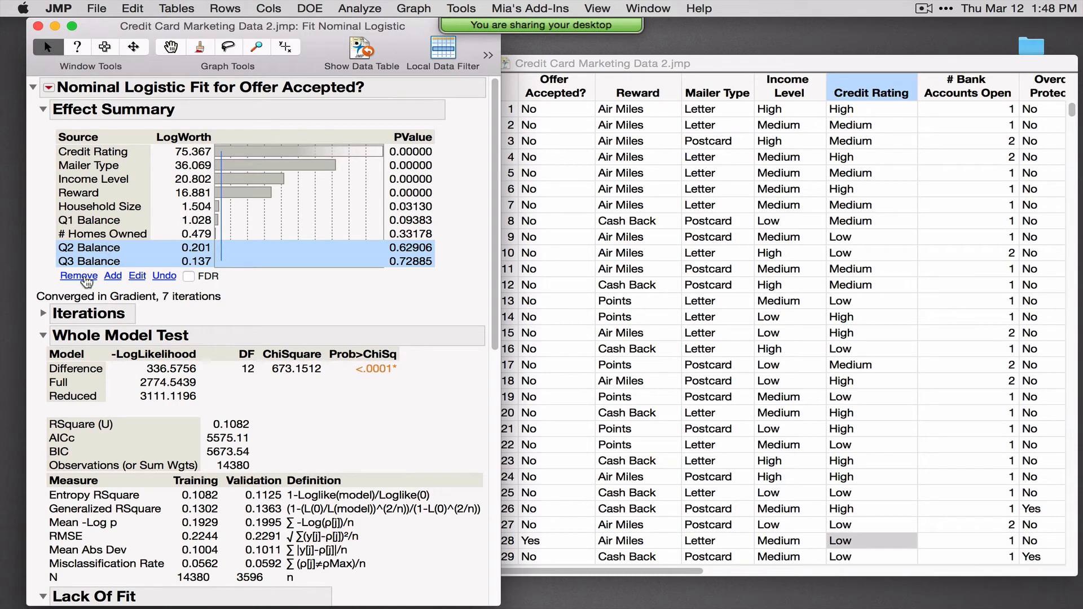
{"action": "left_click", "coordinate": [79, 276]}
{"action": "left_click", "coordinate": [113, 234]}
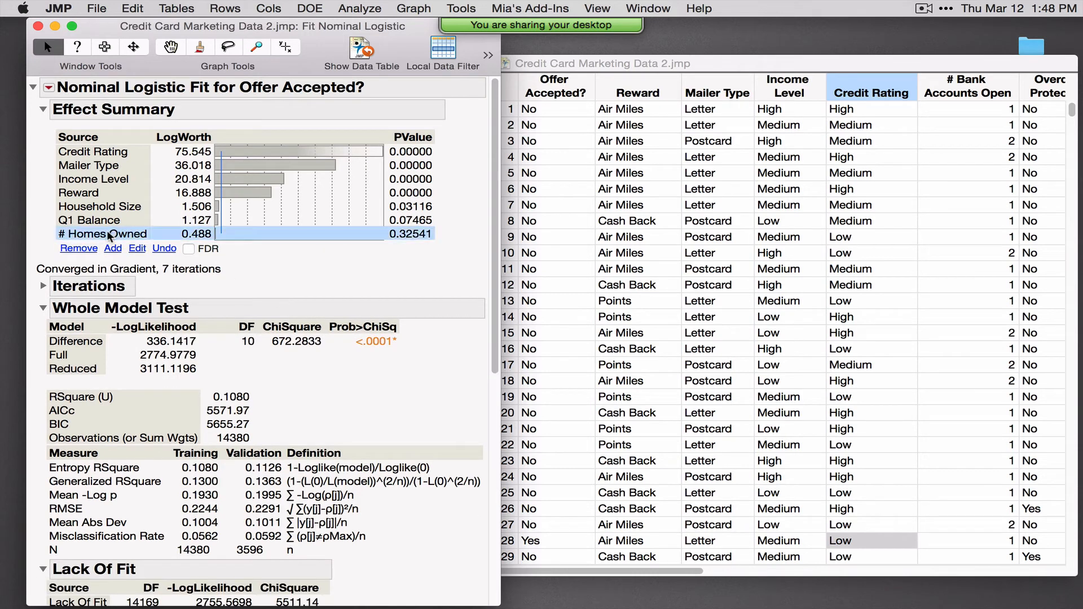
{"action": "left_click", "coordinate": [82, 249]}
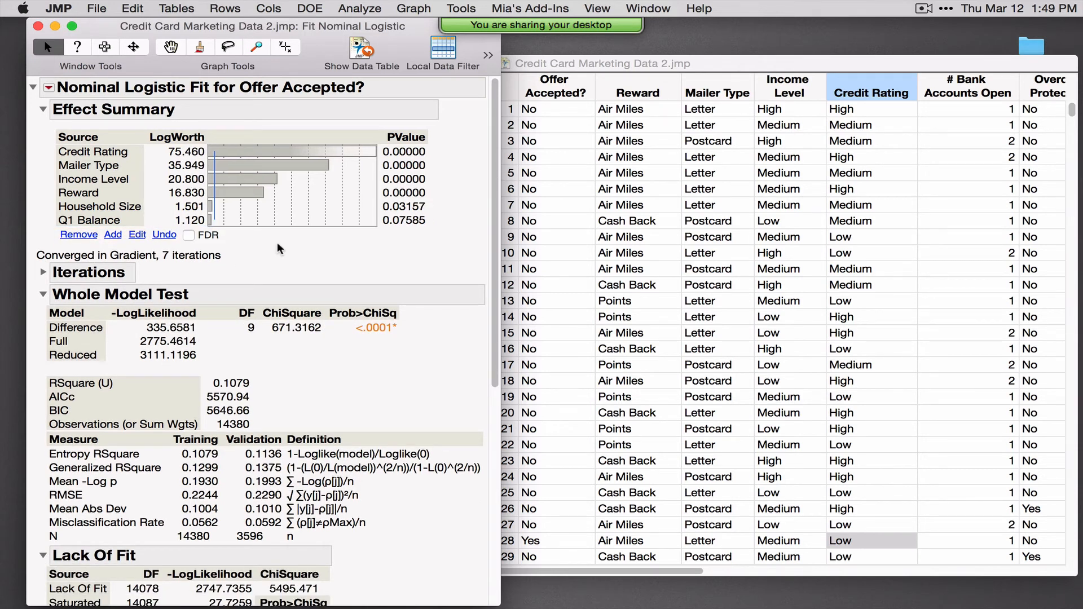
Review the reduced model's estimates, add the Prediction Profiler and set Reward to Points in it.
{"action": "scroll", "coordinate": [284, 248], "scroll_direction": "down", "scroll_amount": 3}
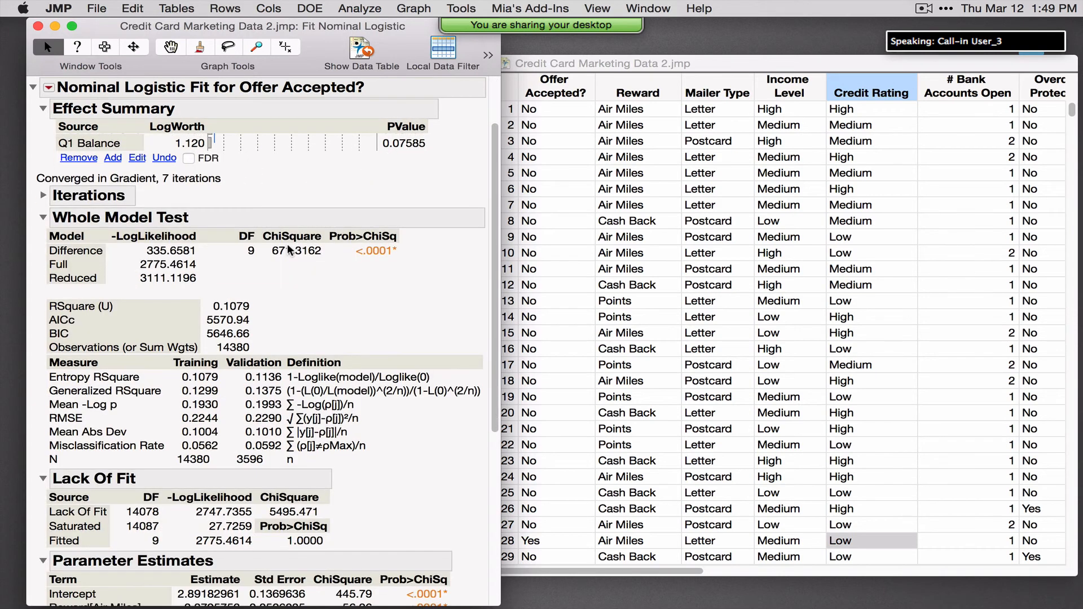
{"action": "scroll", "coordinate": [255, 326], "scroll_direction": "down", "scroll_amount": 1}
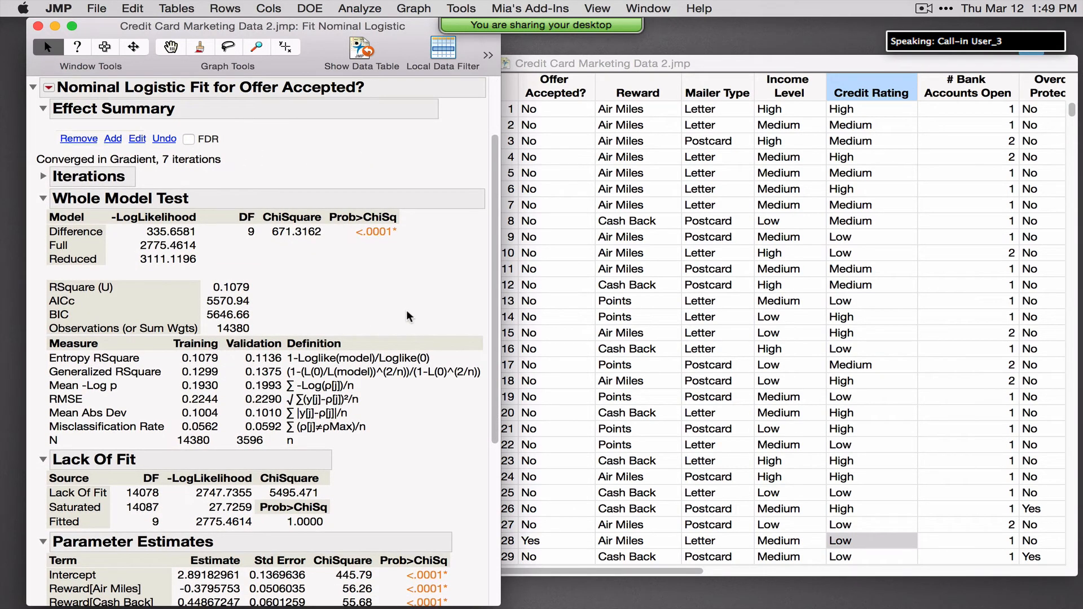
{"action": "scroll", "coordinate": [410, 316], "scroll_direction": "down", "scroll_amount": 10}
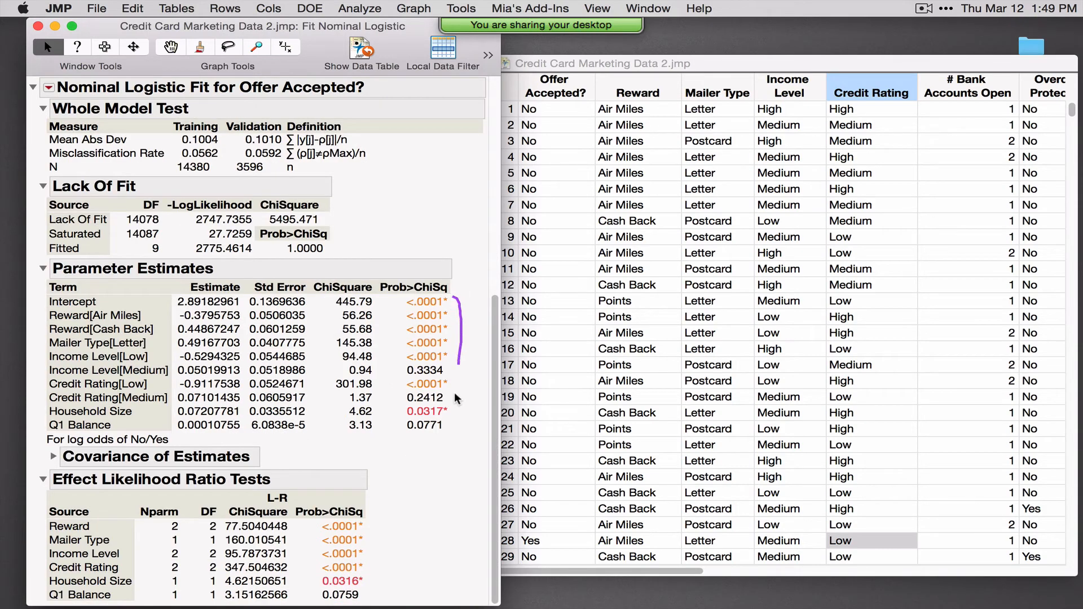
{"action": "left_click", "coordinate": [50, 88]}
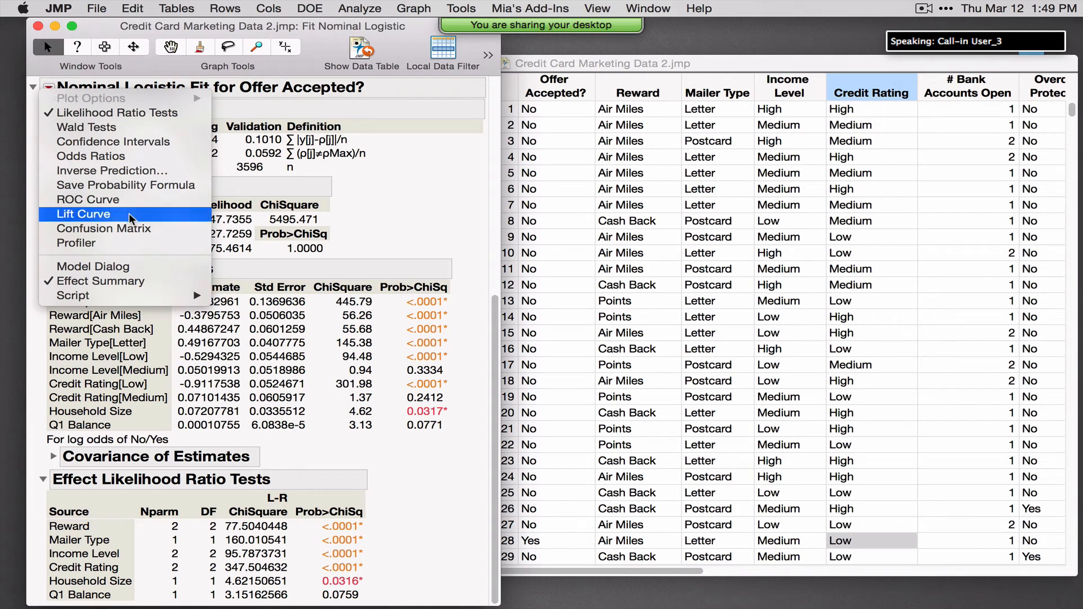
{"action": "left_click", "coordinate": [76, 243]}
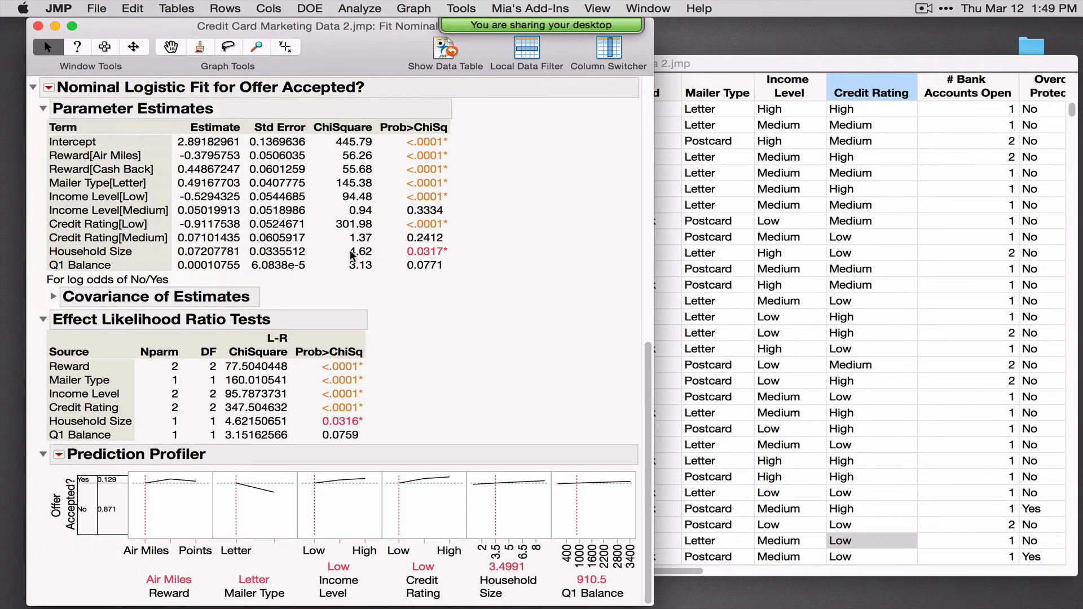
{"action": "left_click_drag", "start_coordinate": [146, 519], "coordinate": [238, 506]}
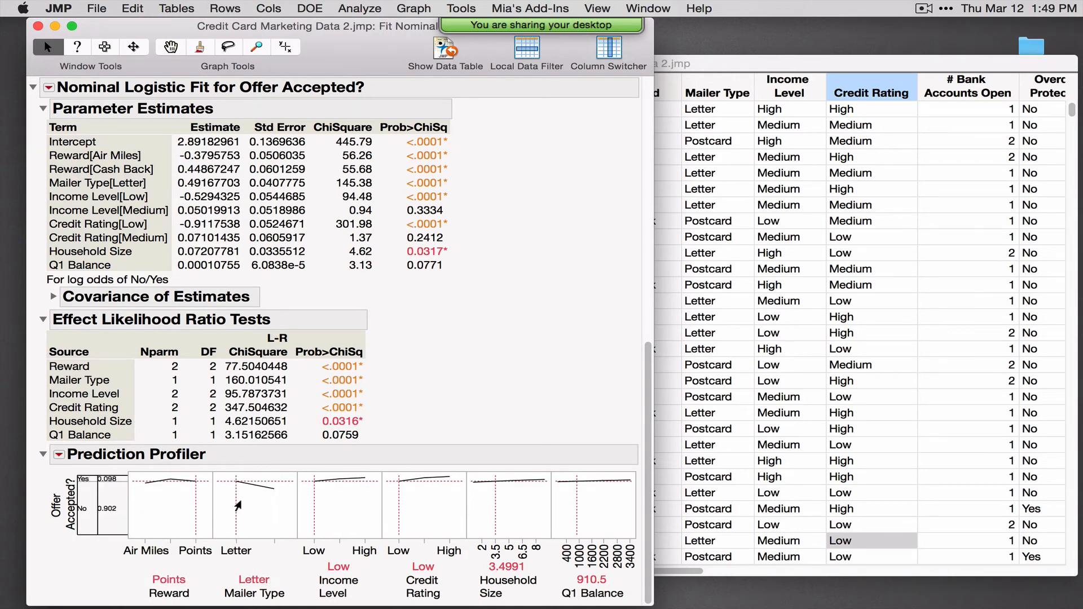
Add the ROC curves for Offer Accepted? to the nominal logistic report.
{"action": "scroll", "coordinate": [424, 324], "scroll_direction": "up", "scroll_amount": 15}
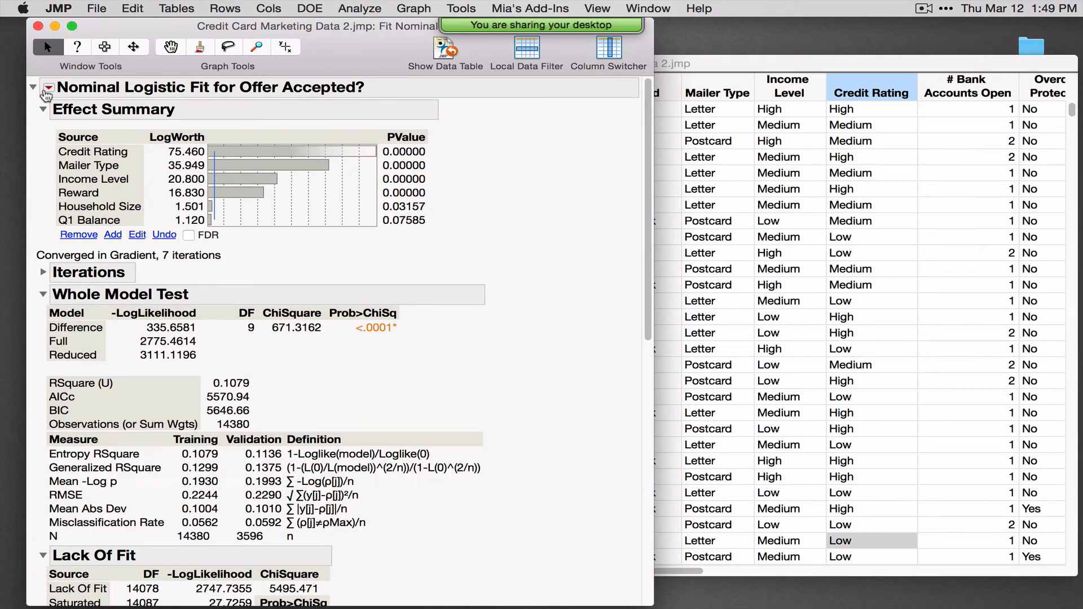
{"action": "left_click", "coordinate": [49, 88]}
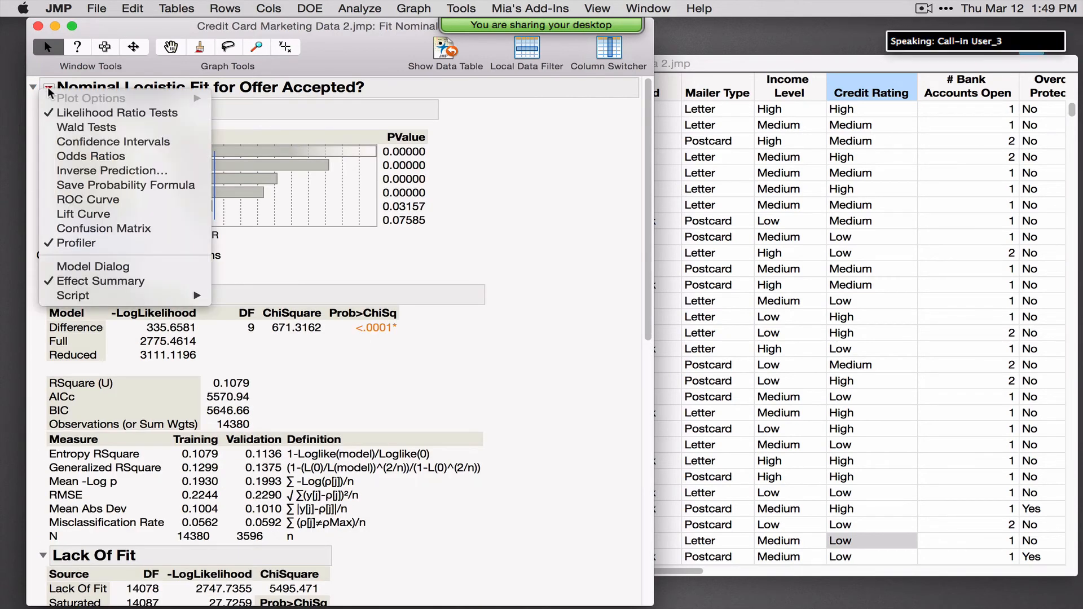
{"action": "left_click", "coordinate": [118, 206]}
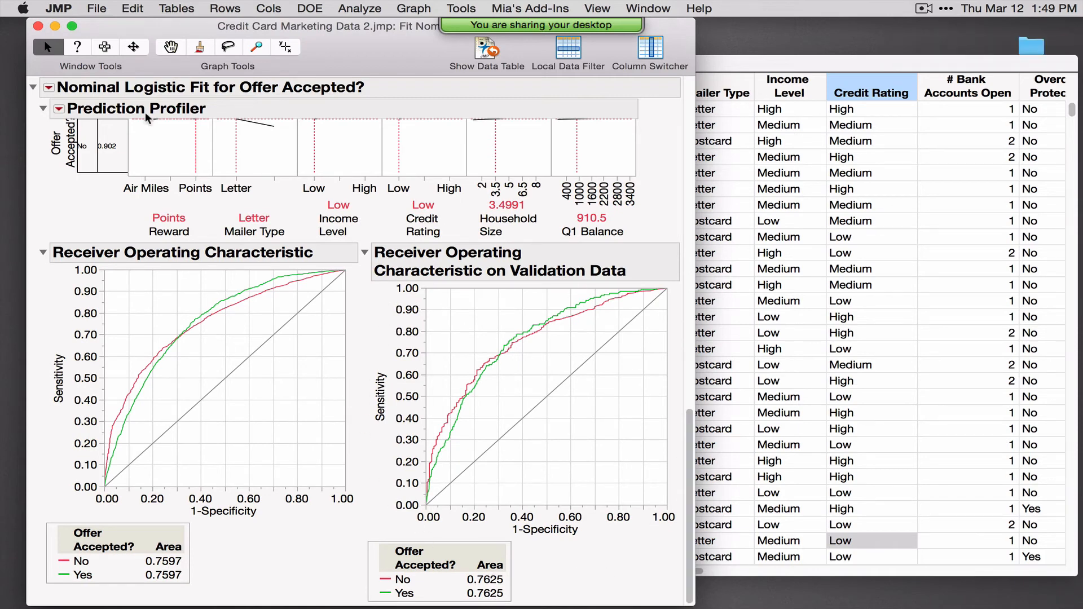
Add the lift curves and rescale the validation plot's lift axis to reach about 6.
{"action": "left_click", "coordinate": [49, 88]}
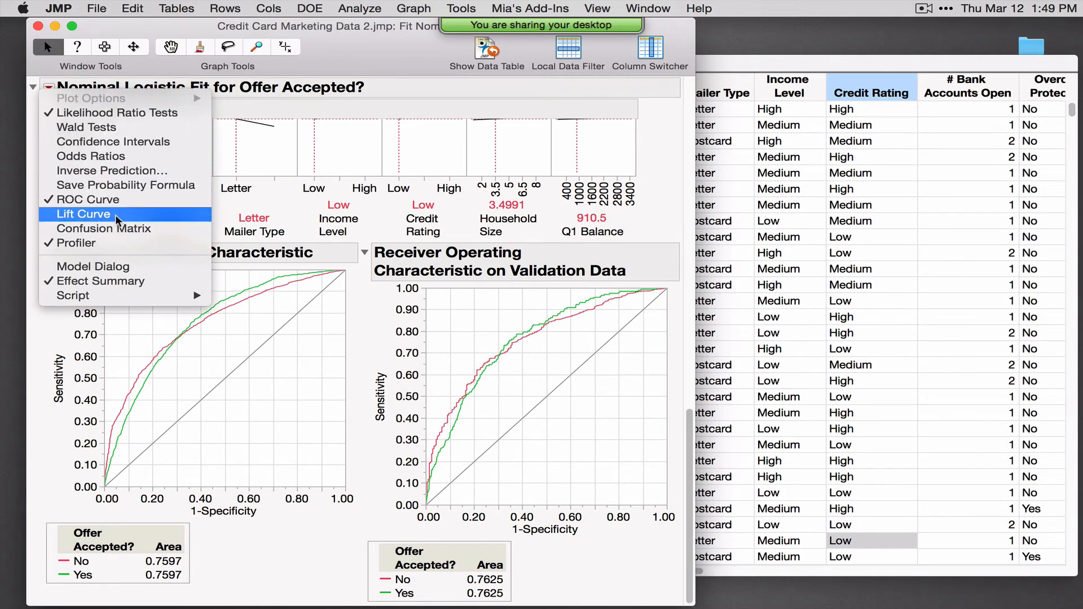
{"action": "left_click", "coordinate": [79, 216]}
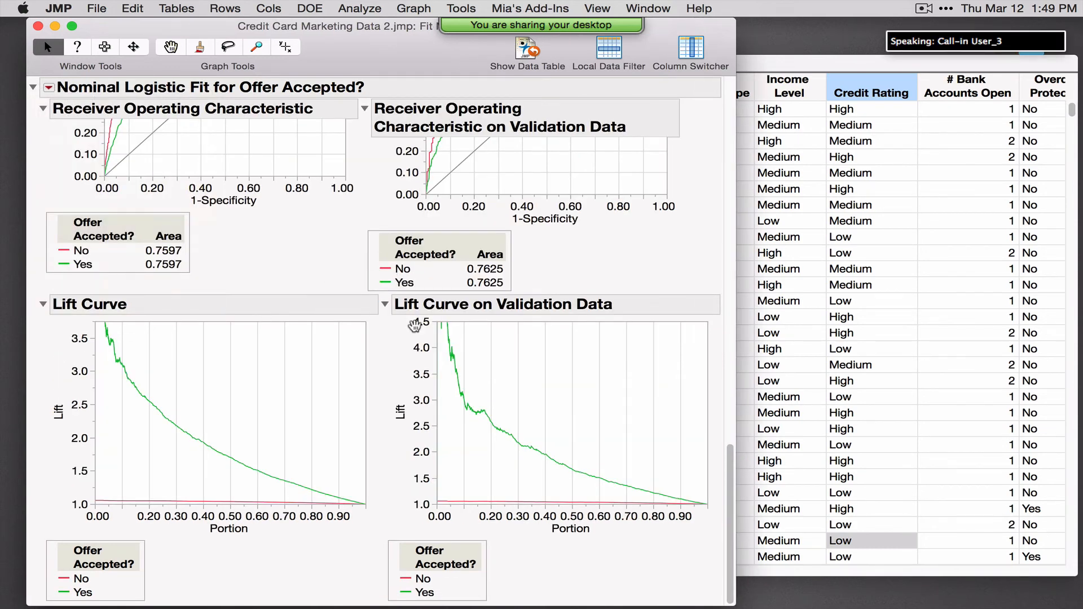
{"action": "left_click_drag", "start_coordinate": [416, 334], "coordinate": [424, 428]}
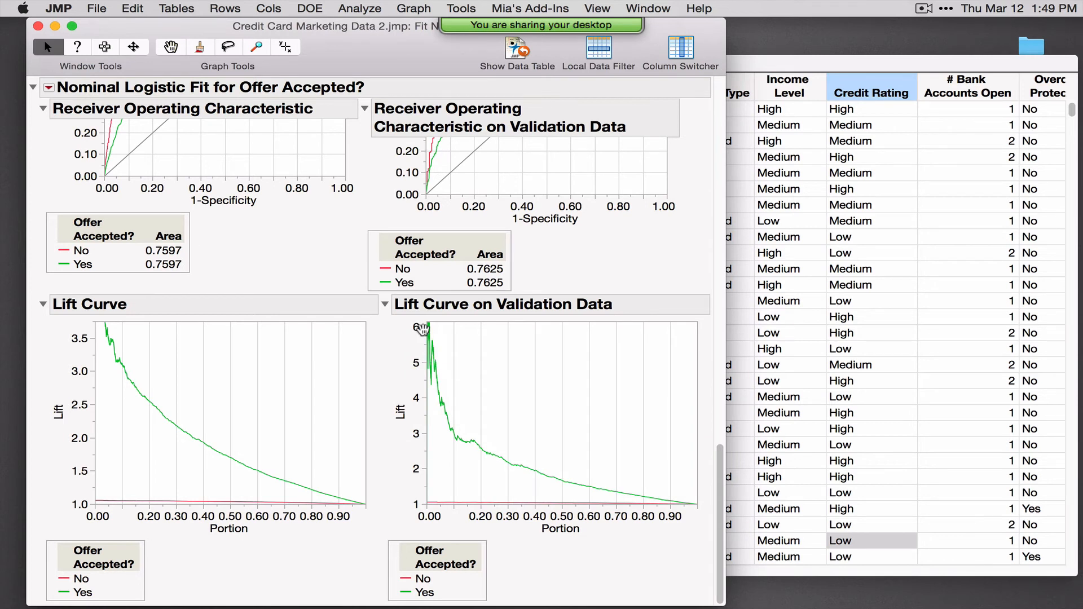
Add the confusion matrix, review its training and validation tables, and close the logistic report.
{"action": "left_click", "coordinate": [50, 88]}
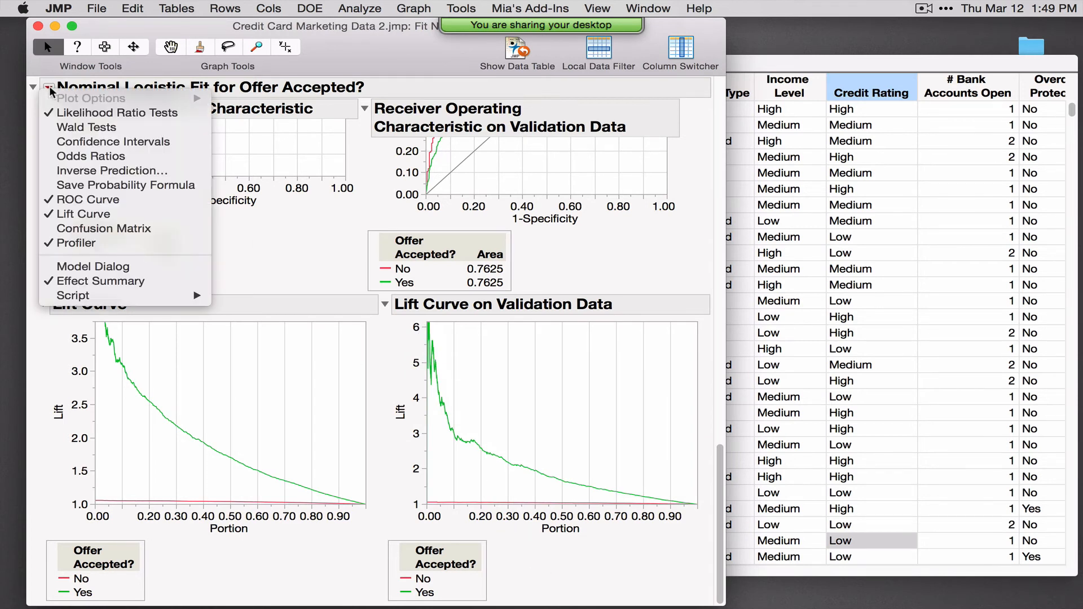
{"action": "left_click", "coordinate": [103, 230]}
{"action": "scroll", "coordinate": [491, 265], "scroll_direction": "down", "scroll_amount": 3}
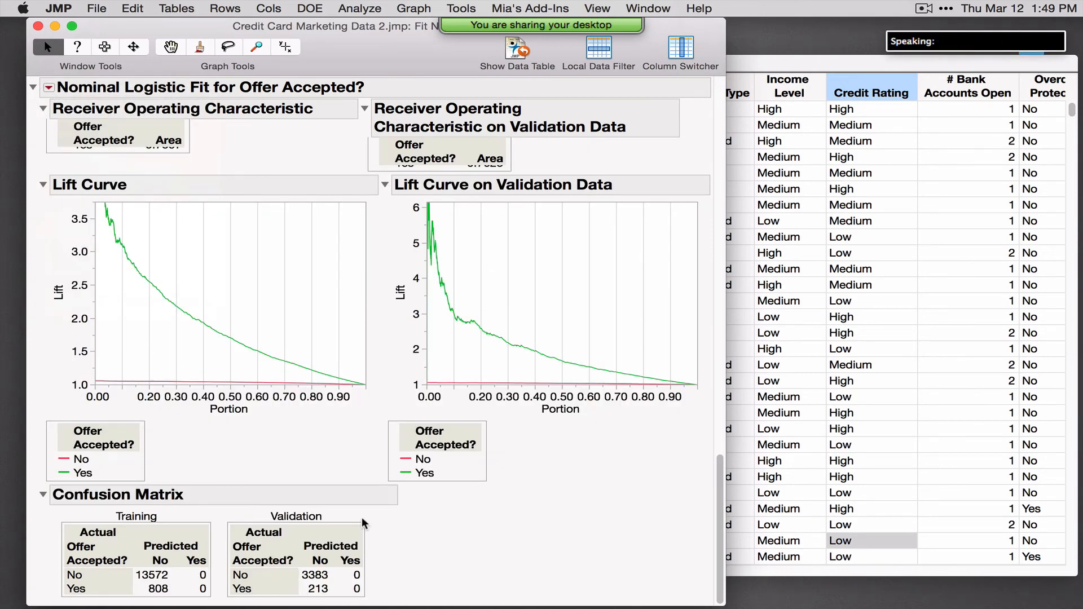
{"action": "mouse_move", "coordinate": [369, 515]}
{"action": "left_mouse_down"}
{"action": "mouse_move", "coordinate": [399, 561]}
{"action": "mouse_move", "coordinate": [378, 600]}
{"action": "left_mouse_up"}
{"action": "left_click", "coordinate": [37, 27]}
Start a Partition analysis with Offer Accepted? as the response and Reward through Q4 Balance as factors.
{"action": "left_click", "coordinate": [360, 8]}
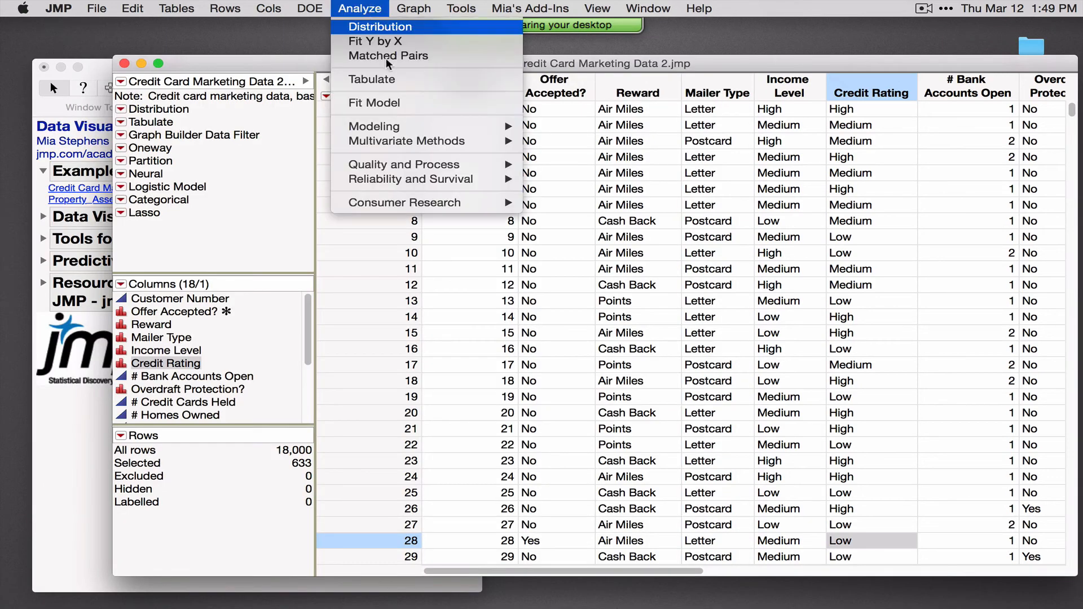
{"action": "mouse_move", "coordinate": [415, 126]}
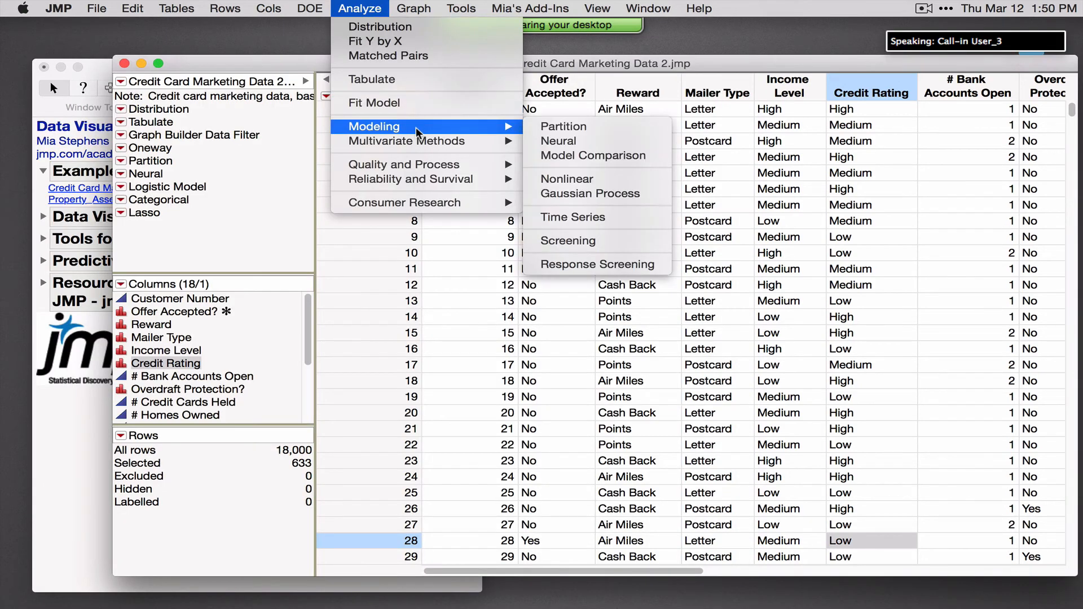
{"action": "left_click", "coordinate": [608, 127]}
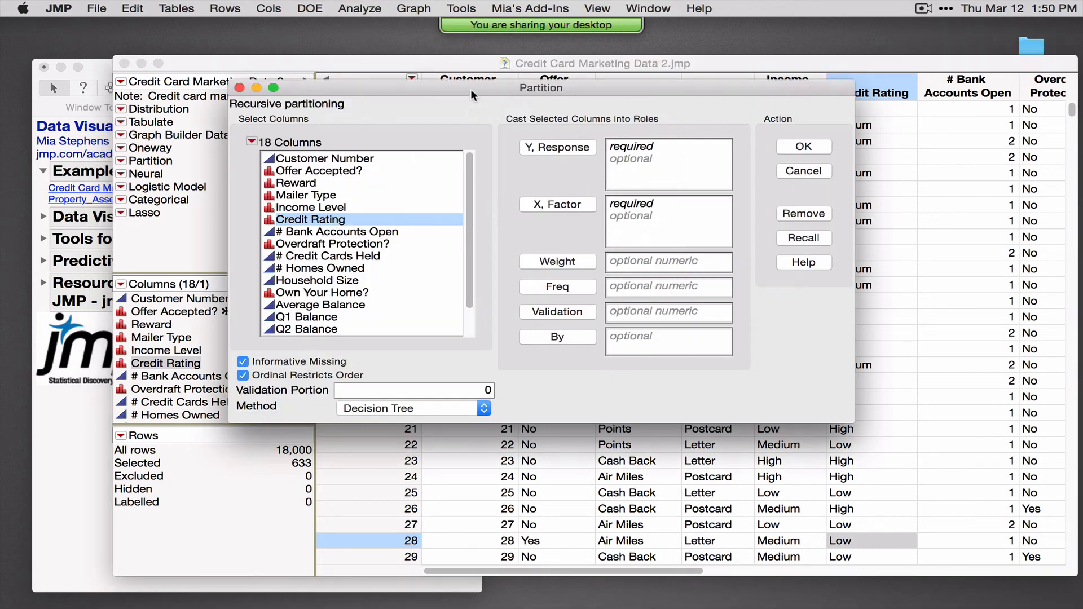
{"action": "left_click_drag", "start_coordinate": [471, 89], "coordinate": [359, 77]}
{"action": "left_click_drag", "start_coordinate": [223, 159], "coordinate": [431, 141]}
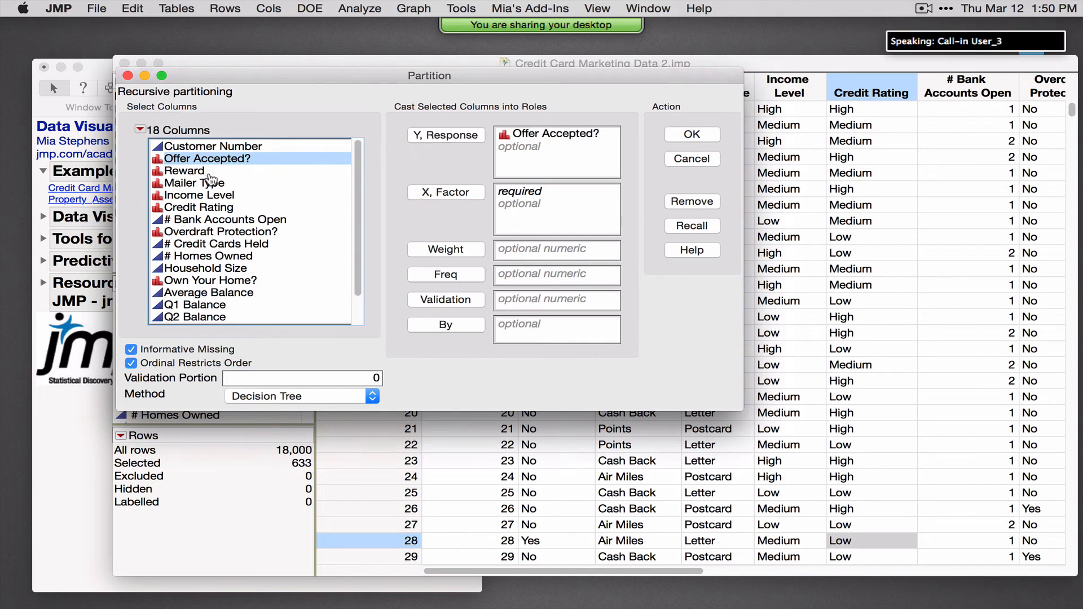
{"action": "left_click_drag", "start_coordinate": [211, 180], "coordinate": [250, 305]}
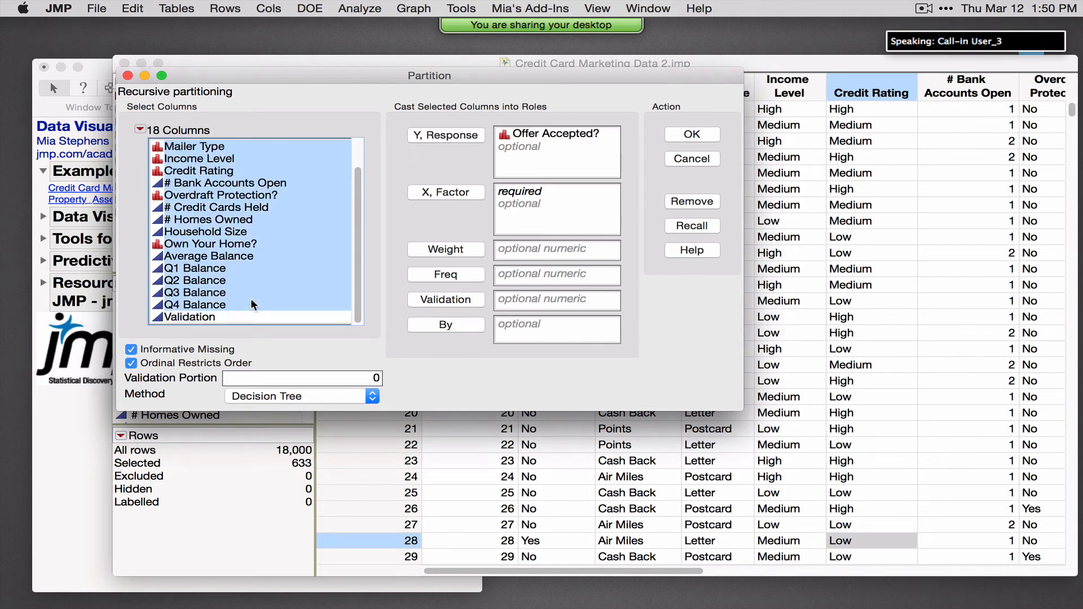
{"action": "left_click", "coordinate": [446, 192]}
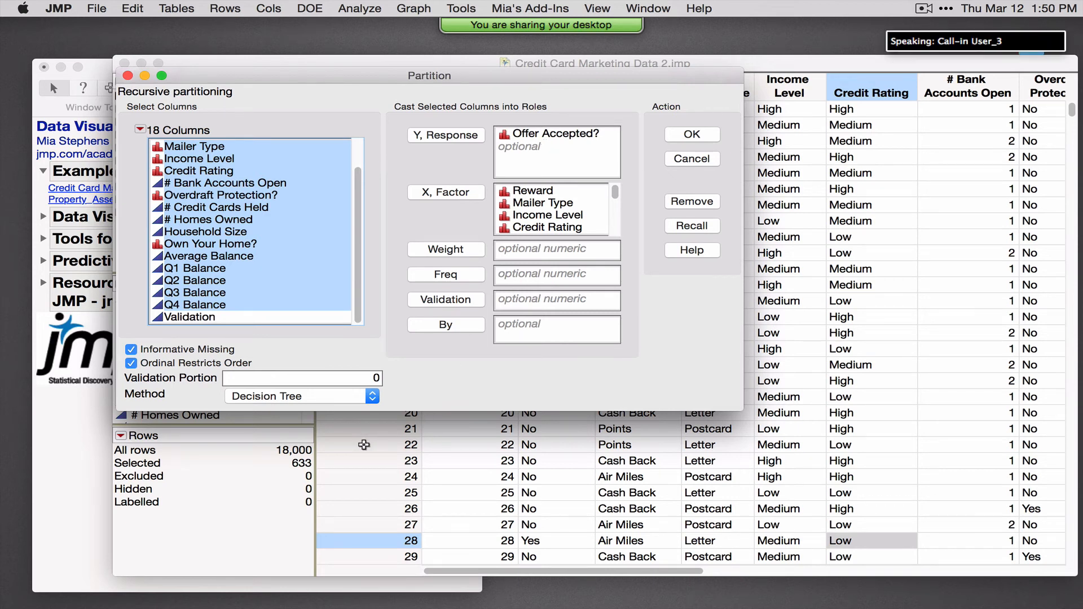
Assign the Validation column as the validation role, keep the Decision Tree method, and run the partition.
{"action": "left_click", "coordinate": [373, 397]}
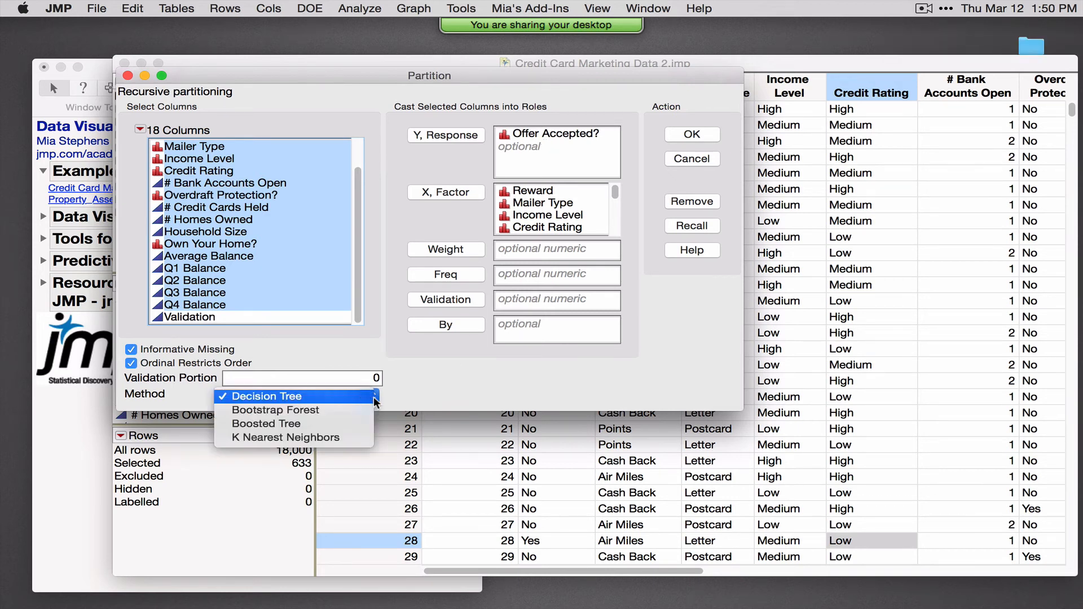
{"action": "left_click", "coordinate": [439, 381]}
{"action": "left_click", "coordinate": [299, 317]}
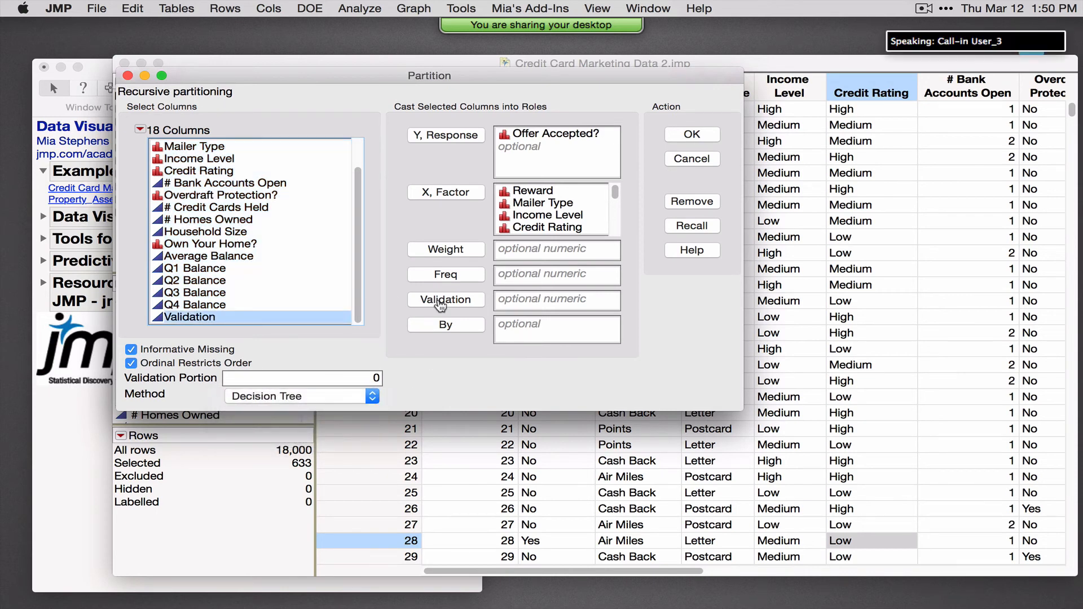
{"action": "left_click", "coordinate": [437, 301]}
{"action": "left_click", "coordinate": [699, 136]}
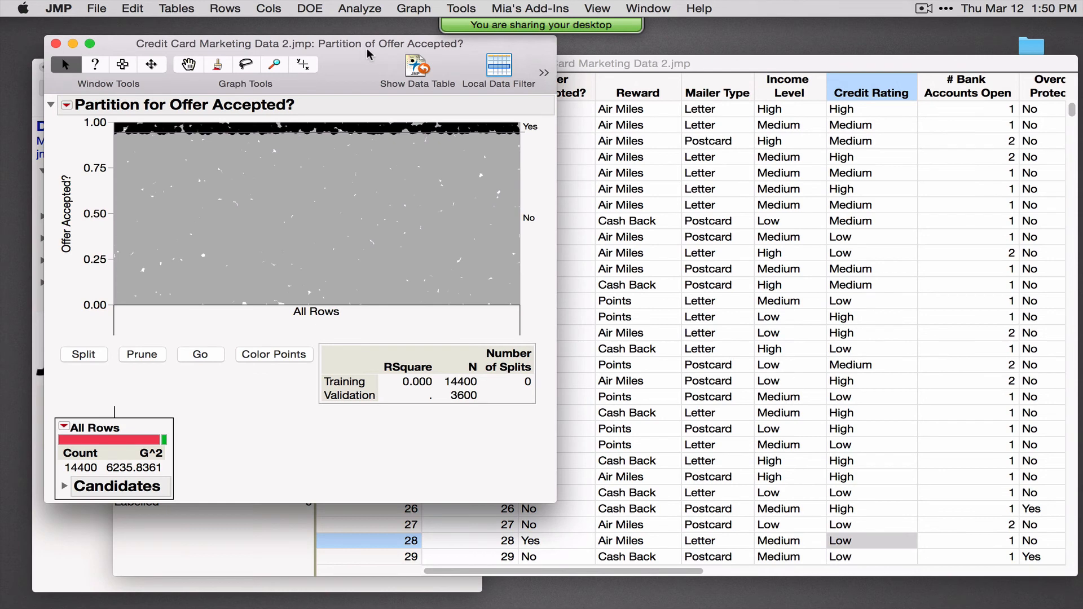
{"action": "left_click_drag", "start_coordinate": [368, 49], "coordinate": [486, 70]}
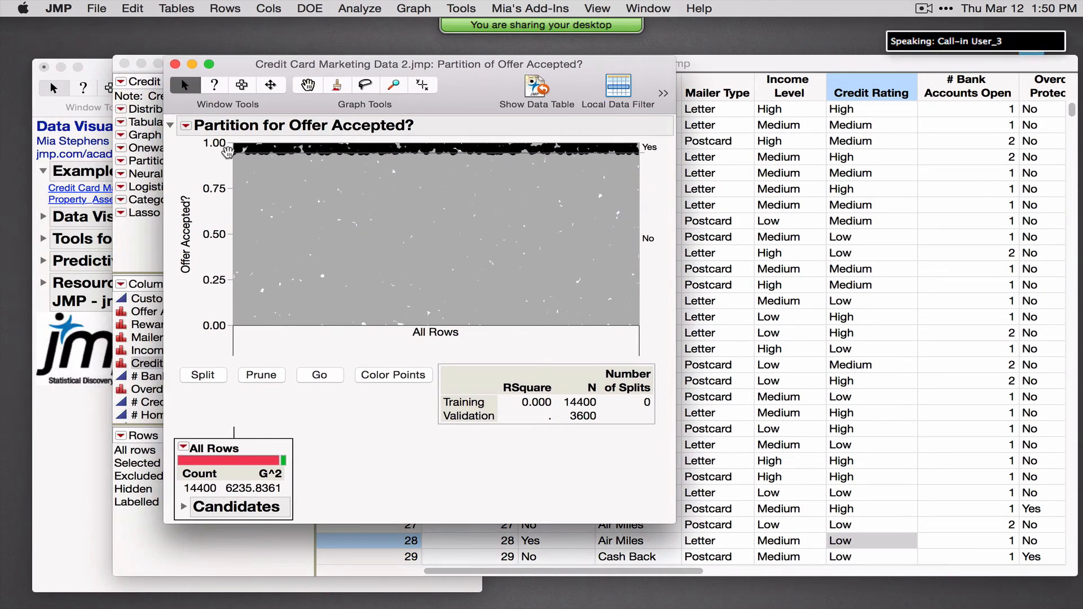
Show the split counts in the nodes of the Offer Accepted? partition tree.
{"action": "left_click", "coordinate": [186, 128]}
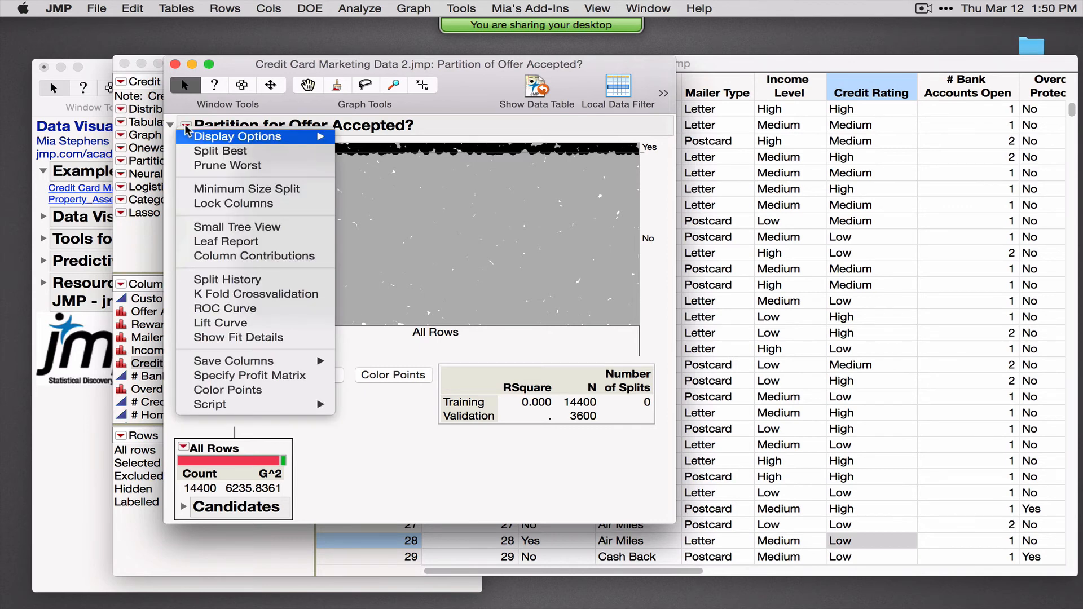
{"action": "mouse_move", "coordinate": [260, 139]}
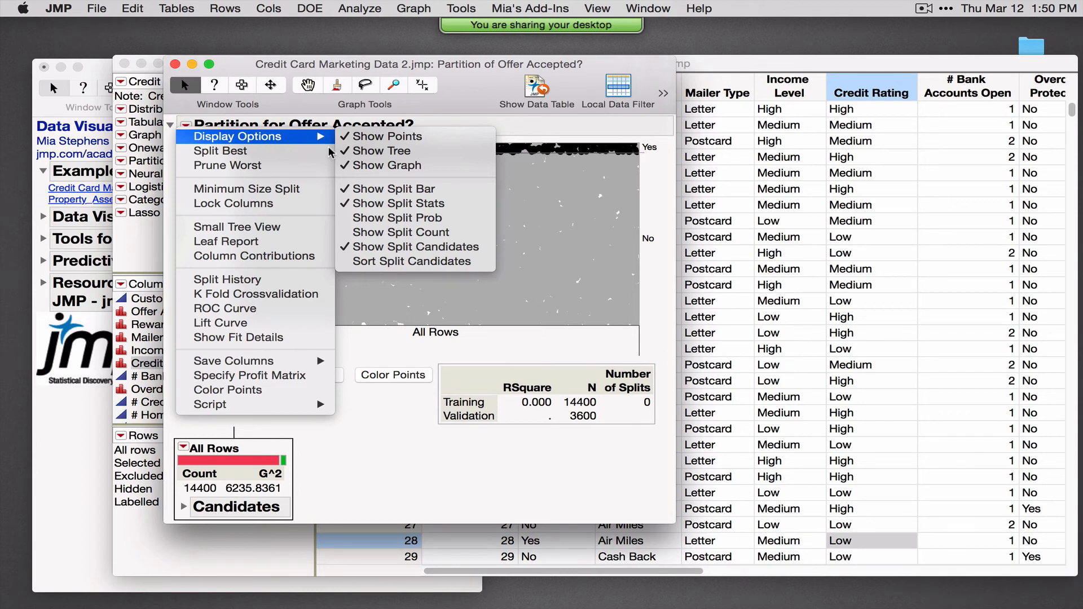
{"action": "mouse_move", "coordinate": [298, 137]}
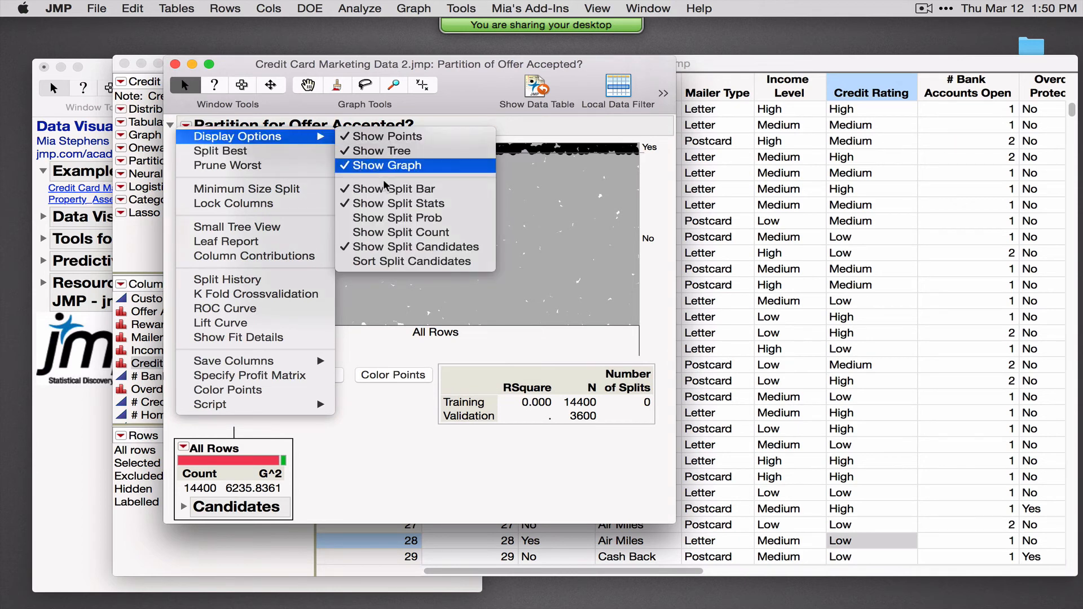
{"action": "left_click", "coordinate": [424, 233]}
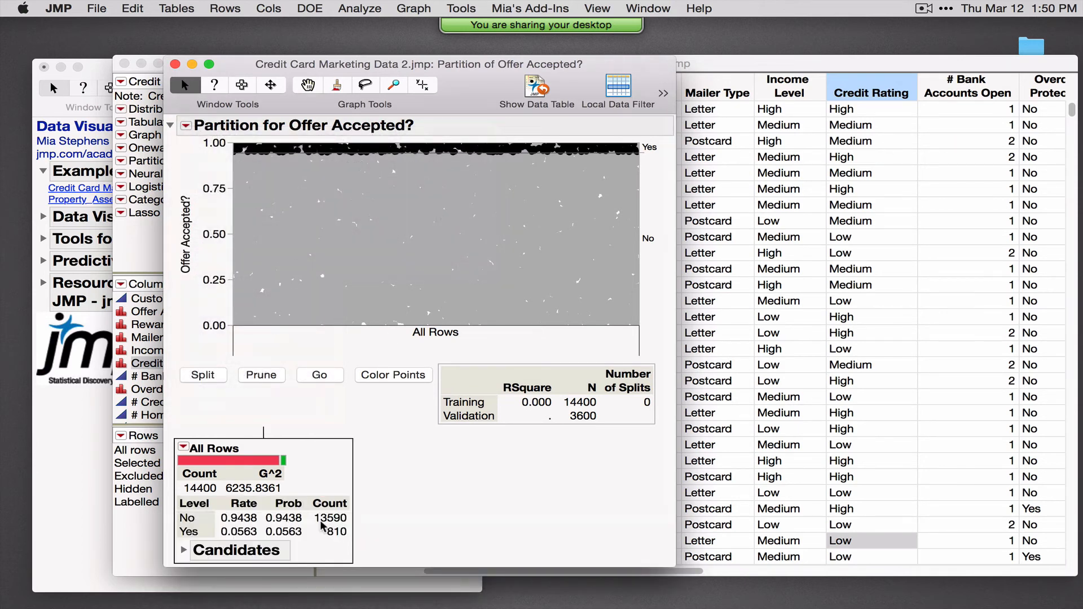
{"action": "mouse_move", "coordinate": [367, 555]}
{"action": "left_mouse_down"}
{"action": "mouse_move", "coordinate": [378, 533]}
{"action": "mouse_move", "coordinate": [357, 493]}
{"action": "left_mouse_up"}
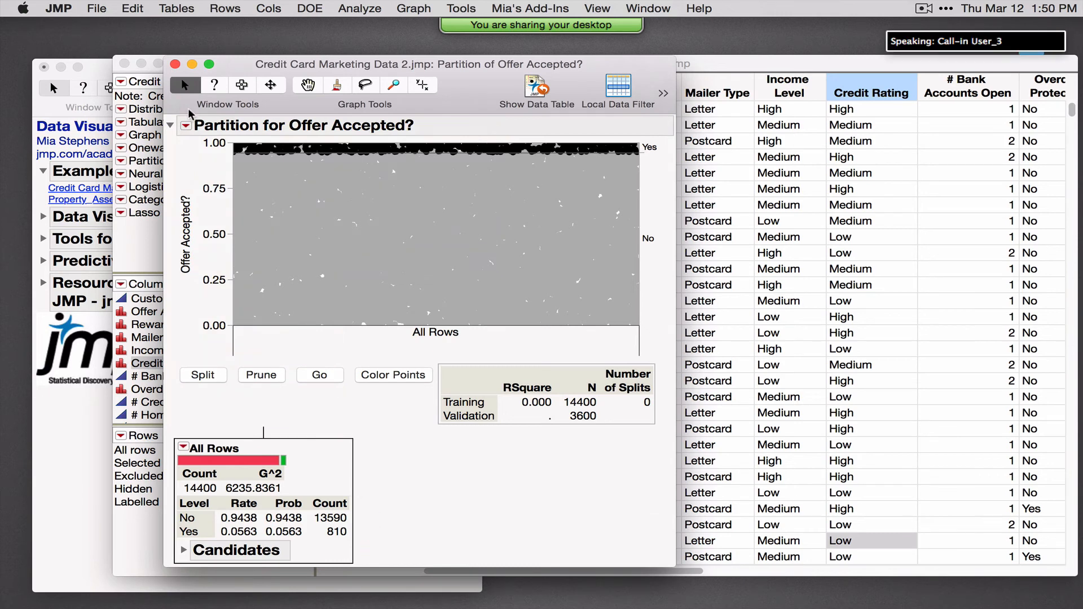
Hide the points in the partition graph and check the remaining display options.
{"action": "left_click", "coordinate": [181, 128]}
{"action": "mouse_move", "coordinate": [196, 142]}
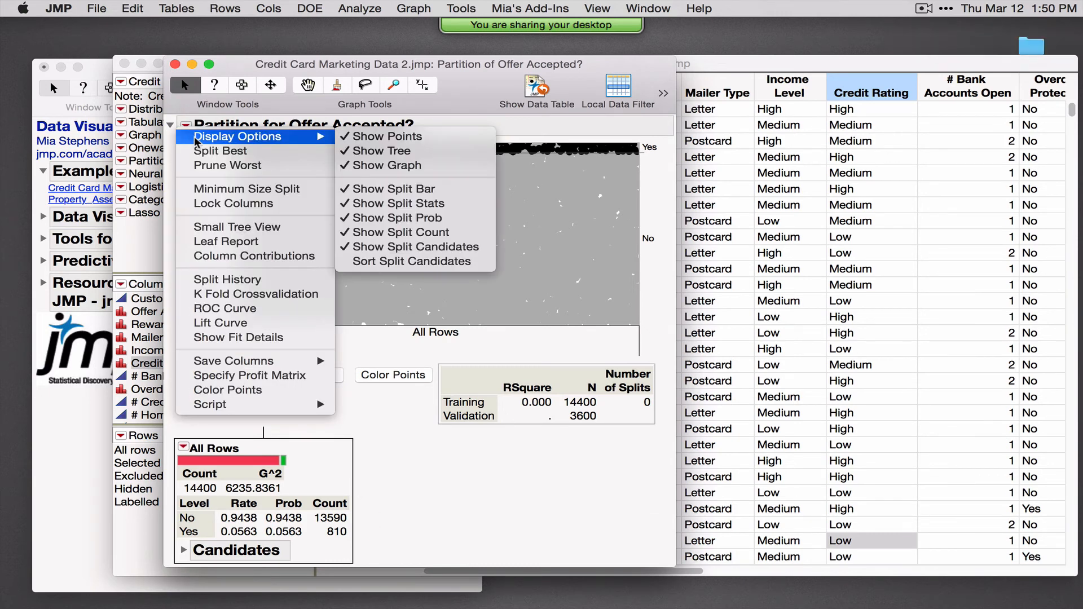
{"action": "left_click", "coordinate": [479, 136]}
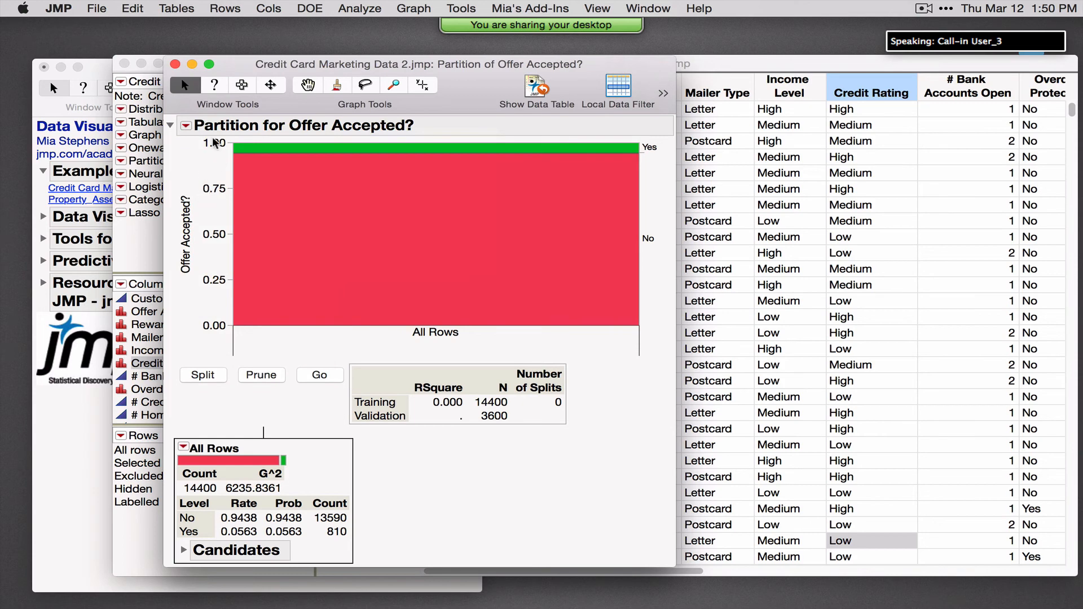
{"action": "left_click", "coordinate": [186, 127]}
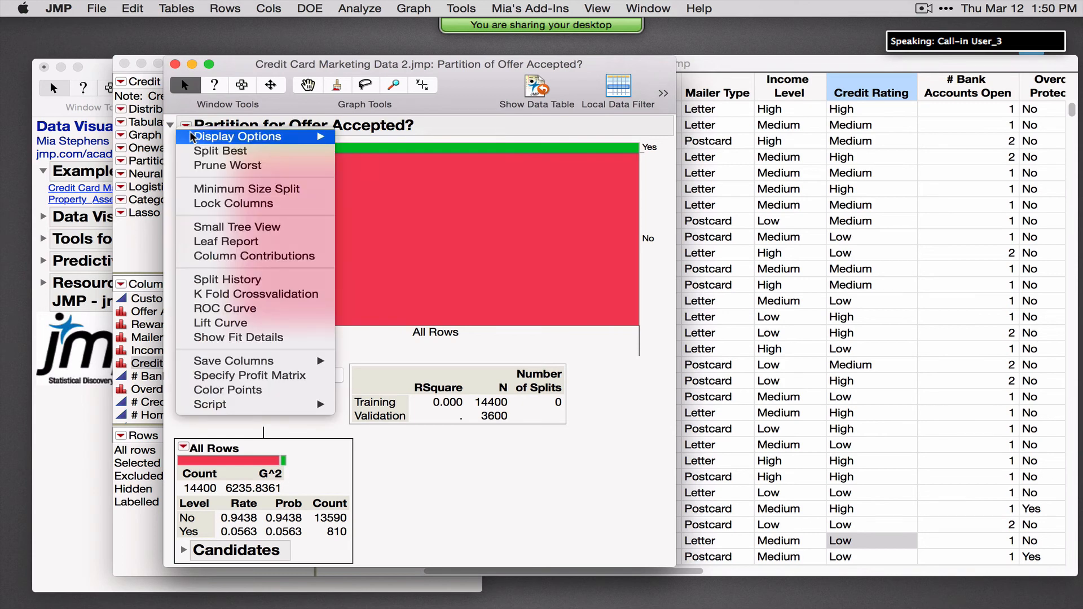
{"action": "mouse_move", "coordinate": [188, 131]}
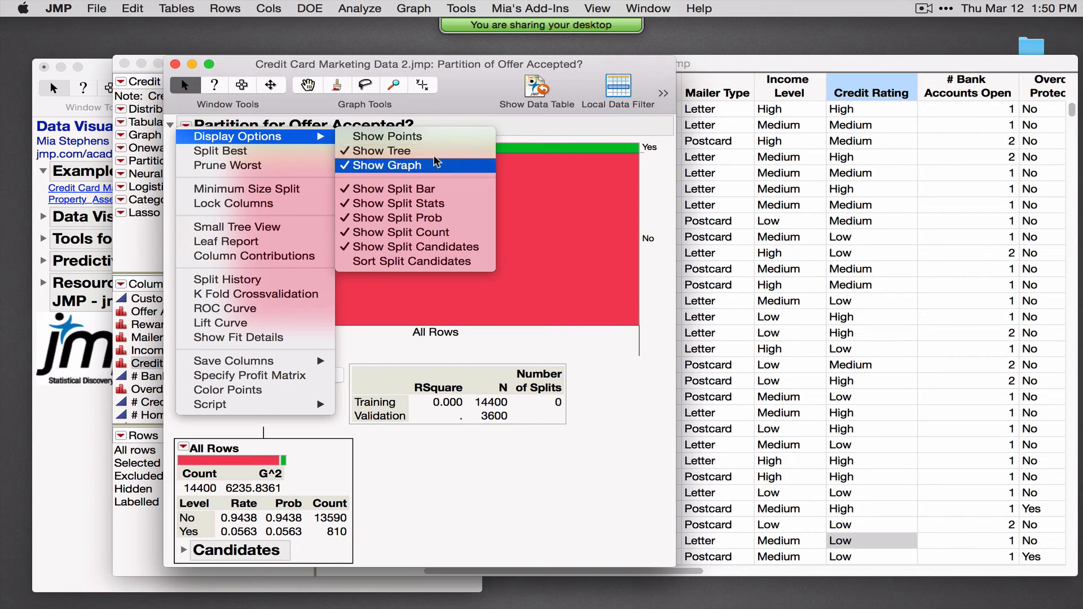
{"action": "left_click", "coordinate": [549, 509]}
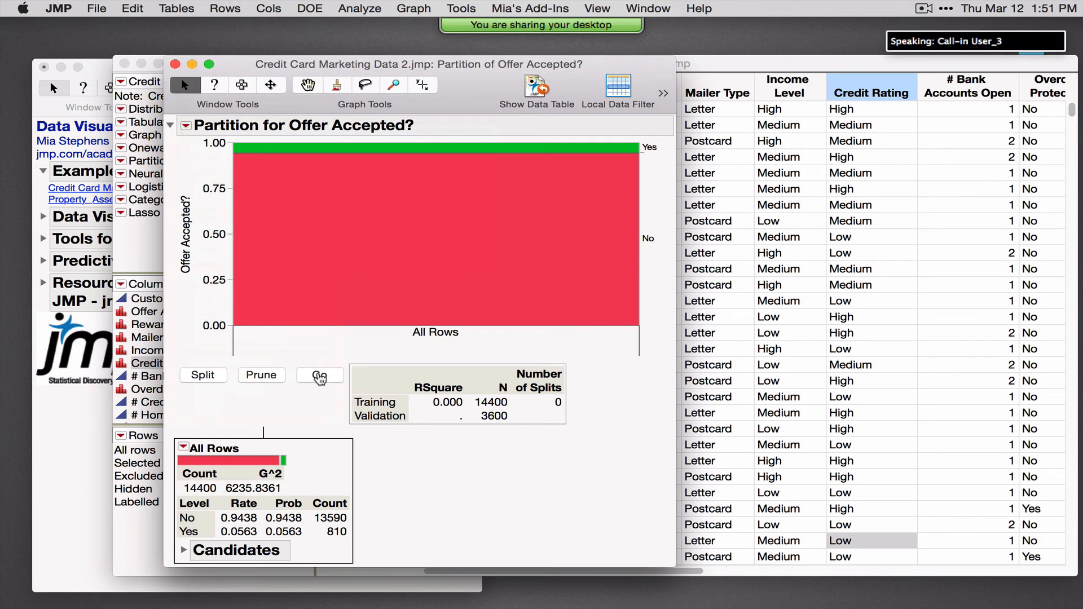
Grow the tree automatically using the validation data and review its nodes and split history.
{"action": "left_click", "coordinate": [319, 376]}
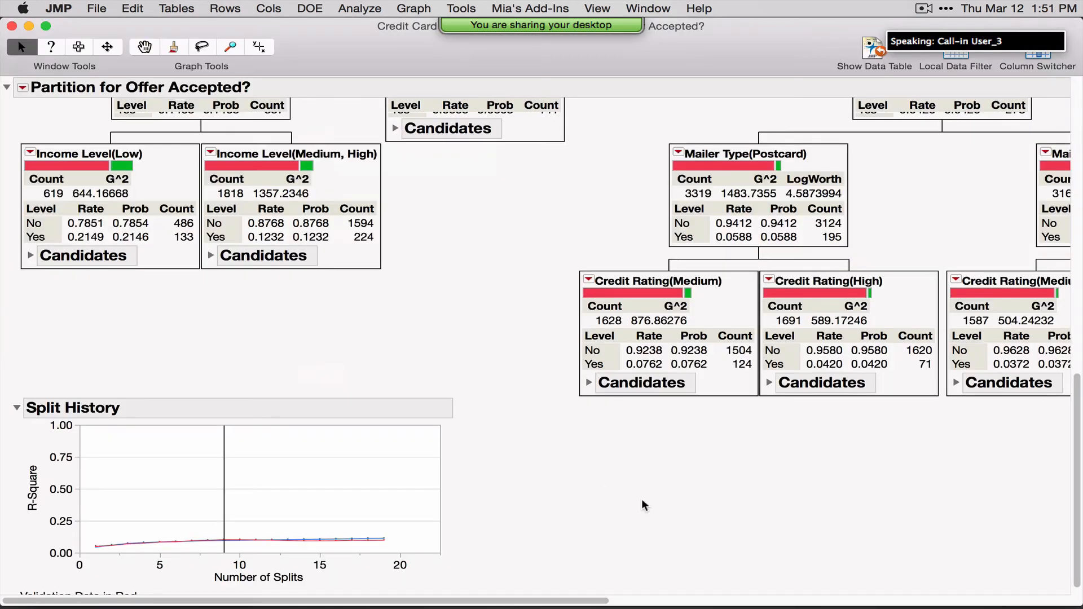
{"action": "scroll", "coordinate": [645, 505], "scroll_direction": "up", "scroll_amount": 11}
{"action": "scroll", "coordinate": [645, 505], "scroll_direction": "down", "scroll_amount": 5}
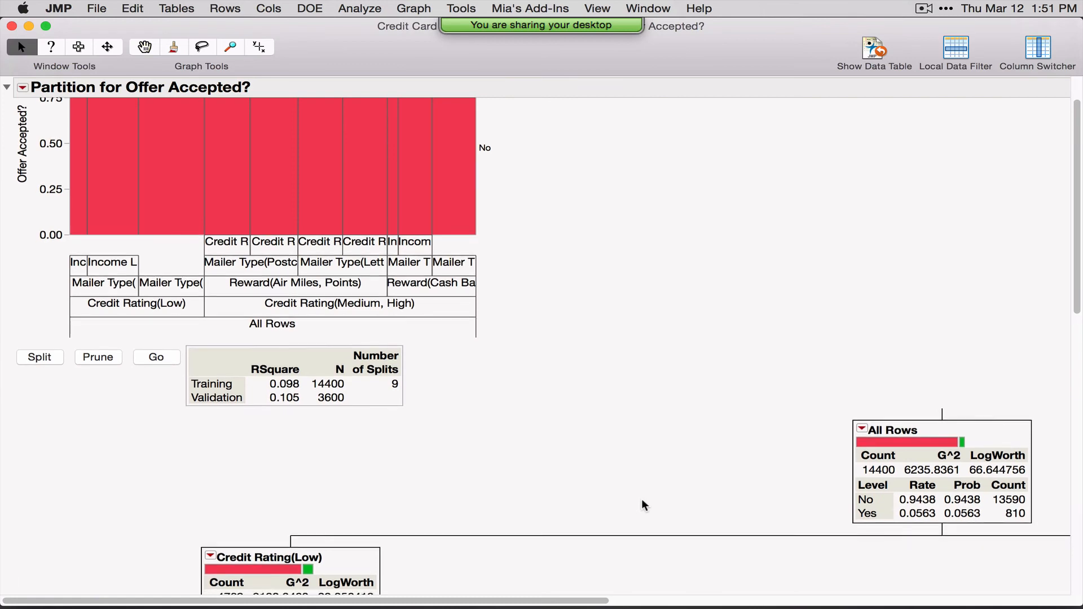
{"action": "scroll", "coordinate": [645, 506], "scroll_direction": "down", "scroll_amount": 7}
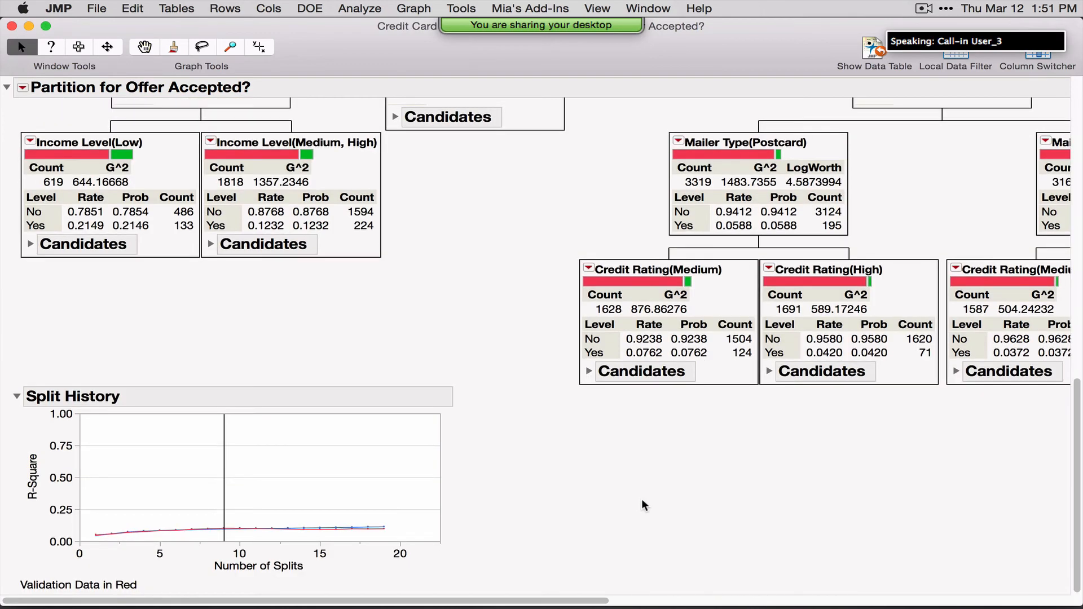
{"action": "scroll", "coordinate": [689, 495], "scroll_direction": "up", "scroll_amount": 6}
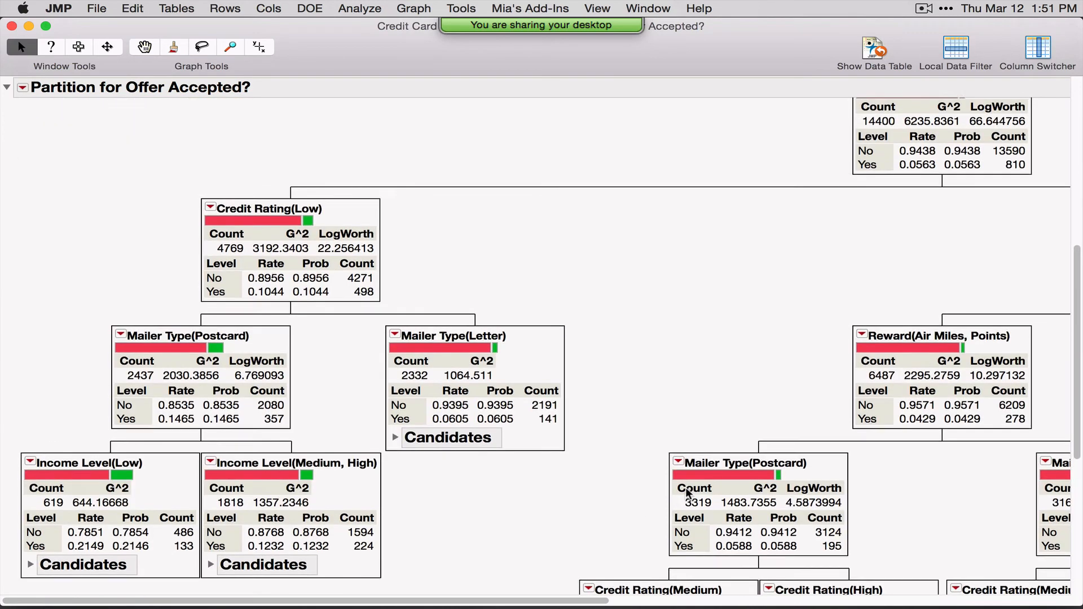
{"action": "scroll", "coordinate": [689, 495], "scroll_direction": "up", "scroll_amount": 7}
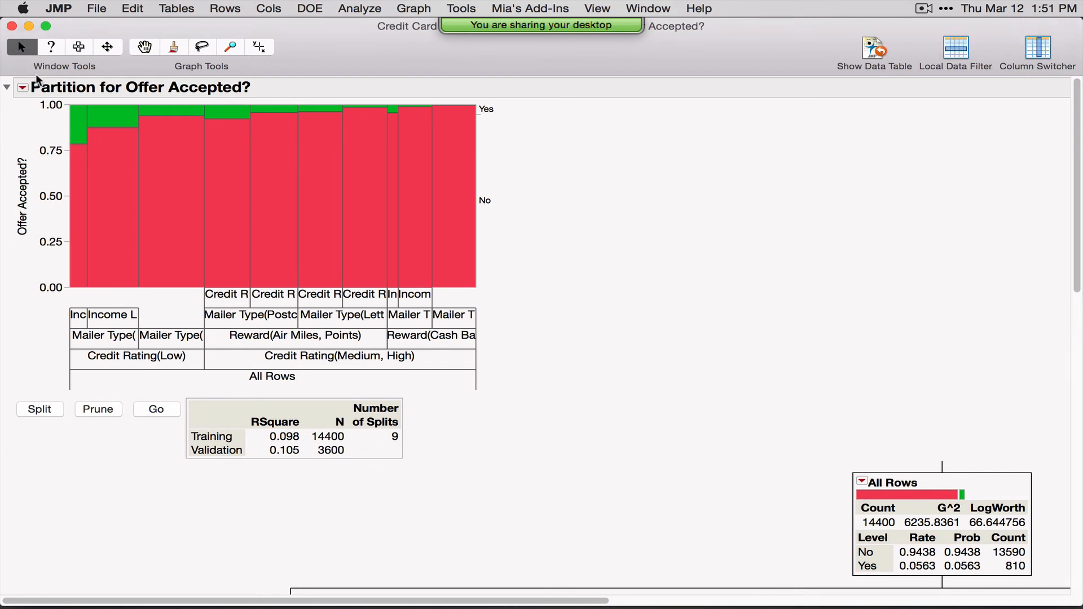
Add the column contributions to the partition report and mark the contributing terms Credit Rating, Mailer Type, Reward and Income Level.
{"action": "left_click", "coordinate": [23, 88]}
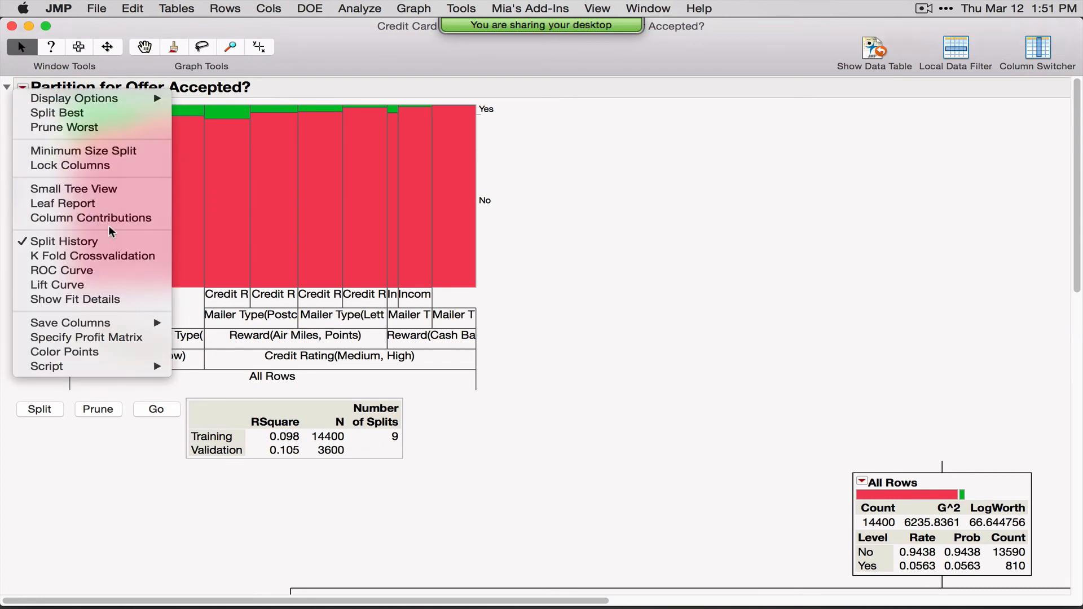
{"action": "left_click", "coordinate": [764, 417]}
{"action": "scroll", "coordinate": [764, 417], "scroll_direction": "down", "scroll_amount": 15}
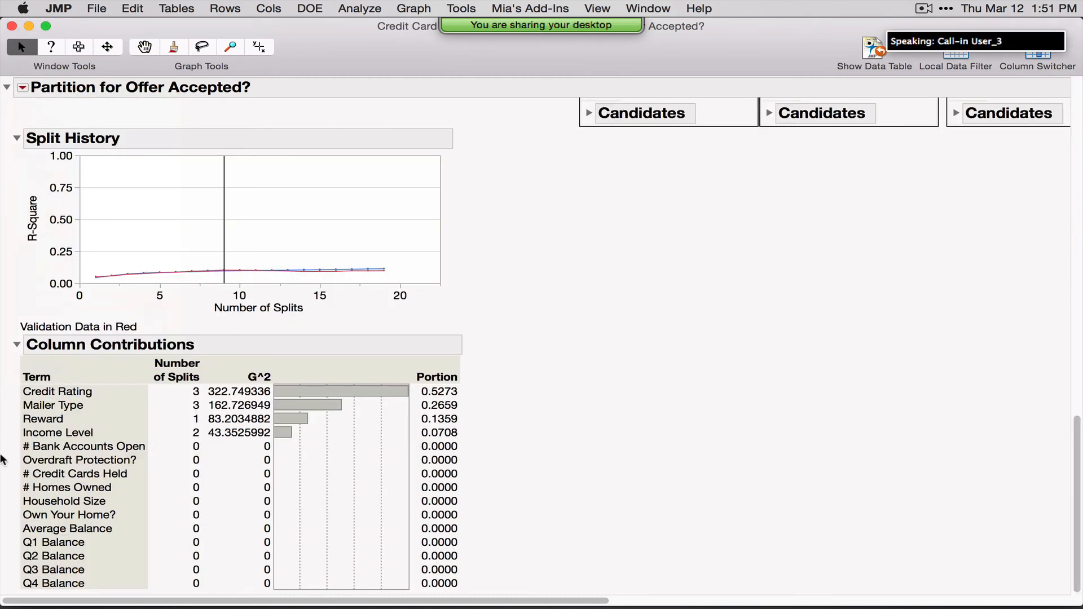
{"action": "left_click_drag", "start_coordinate": [10, 398], "coordinate": [99, 398]}
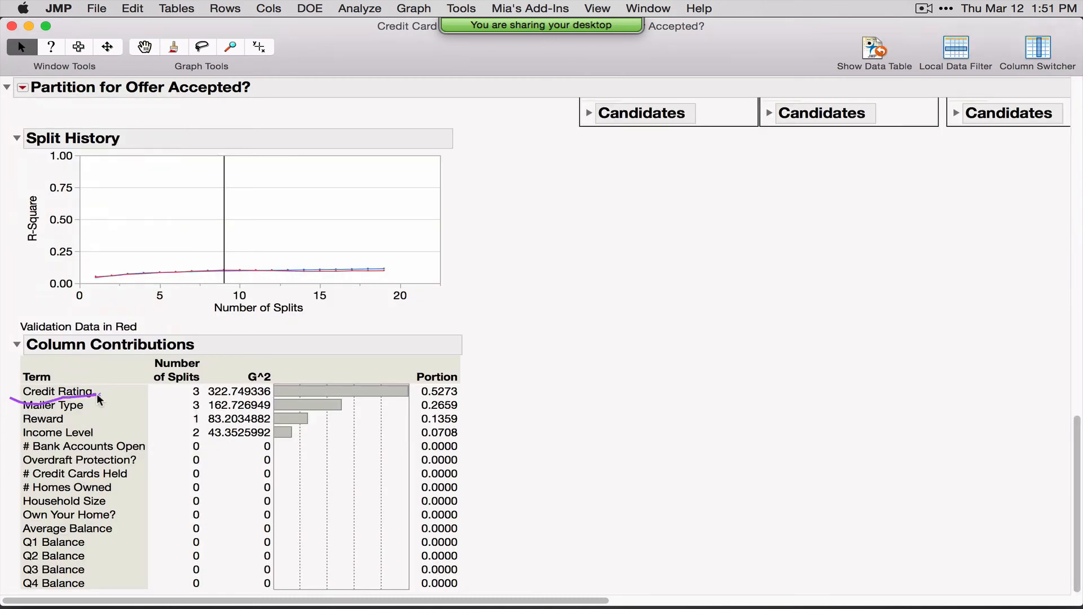
{"action": "left_click_drag", "start_coordinate": [19, 413], "coordinate": [91, 413]}
{"action": "left_click_drag", "start_coordinate": [17, 425], "coordinate": [89, 422]}
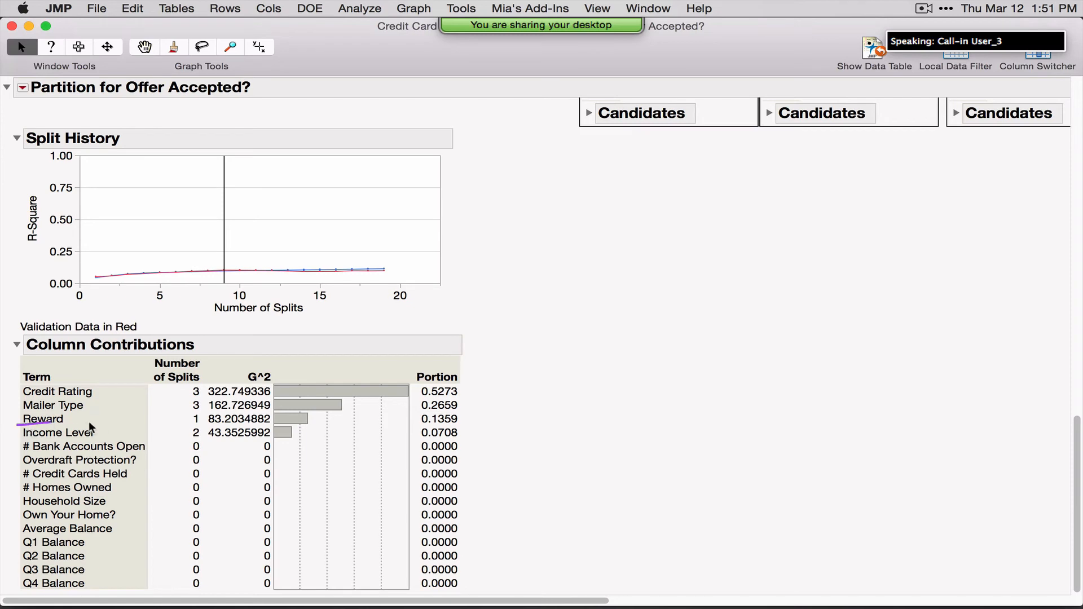
{"action": "left_click", "coordinate": [104, 432]}
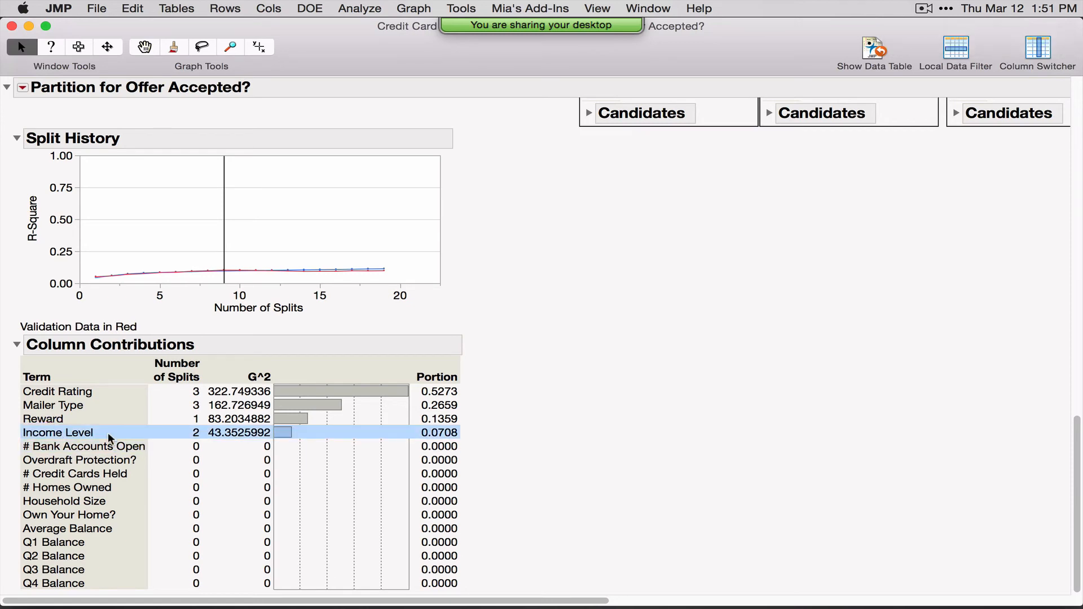
Prune the decision tree one split at a time back to the All Rows node.
{"action": "scroll", "coordinate": [107, 434], "scroll_direction": "up", "scroll_amount": 15}
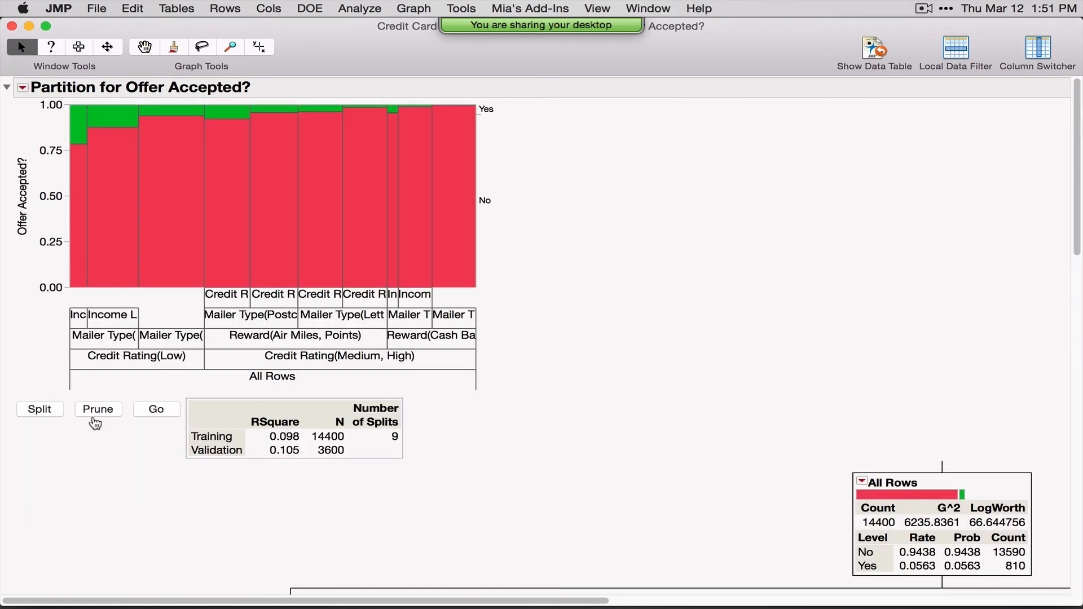
{"action": "left_click", "coordinate": [94, 421]}
{"action": "left_click", "coordinate": [95, 420]}
{"action": "left_click", "coordinate": [94, 420]}
{"action": "left_click", "coordinate": [95, 421]}
{"action": "left_click", "coordinate": [94, 421]}
{"action": "left_click", "coordinate": [94, 420]}
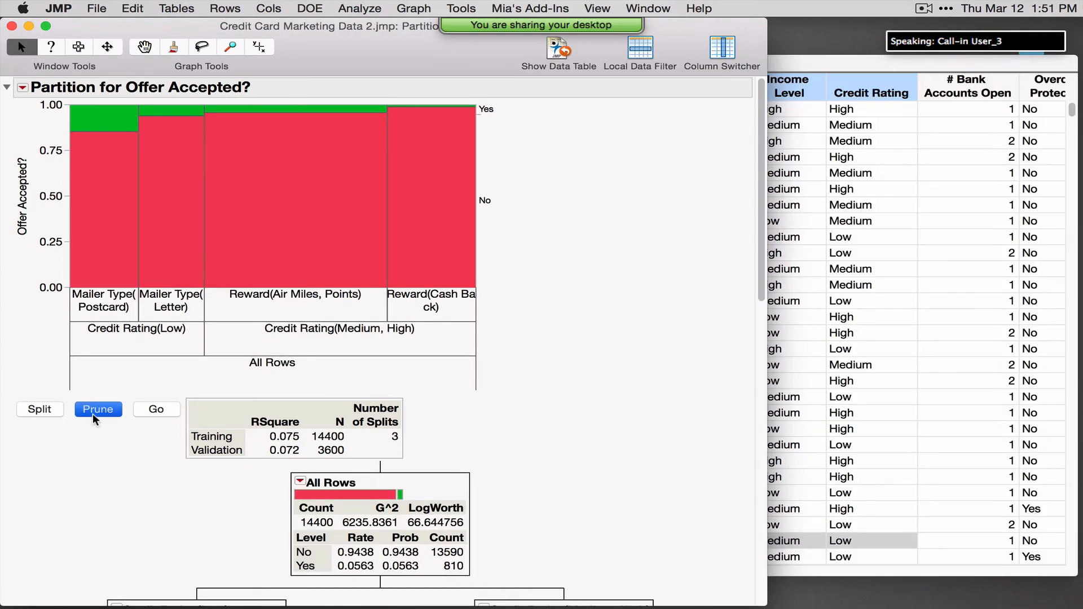
{"action": "left_click", "coordinate": [94, 421]}
{"action": "left_click", "coordinate": [94, 420]}
{"action": "left_click", "coordinate": [95, 420]}
Rebuild the tree manually with three best splits, examining the response rates in the nodes, and close the partition report.
{"action": "left_click_drag", "start_coordinate": [326, 70], "coordinate": [580, 63]}
{"action": "left_click", "coordinate": [294, 409]}
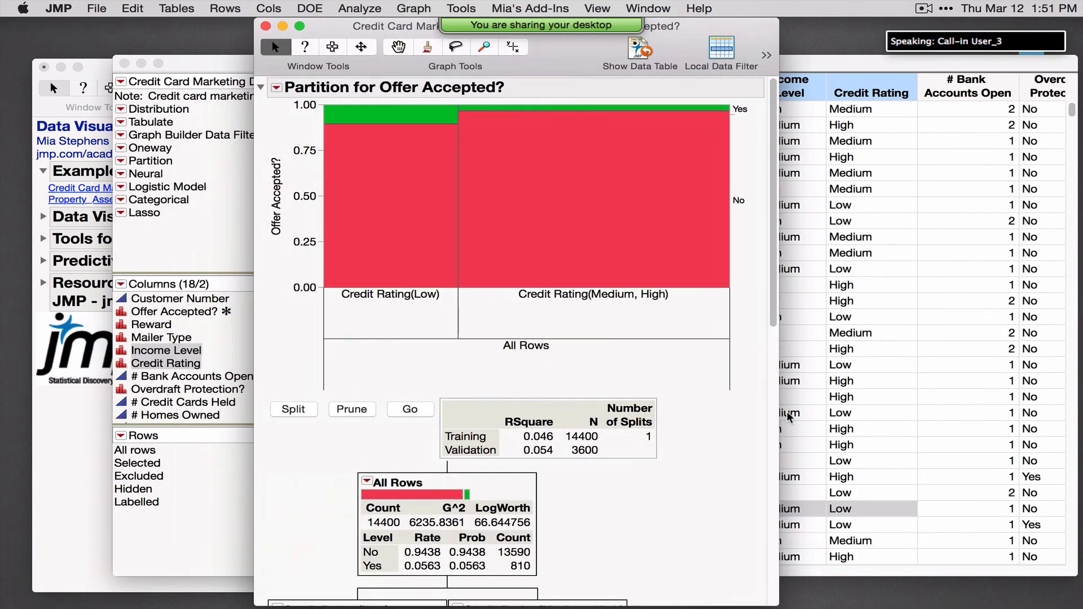
{"action": "scroll", "coordinate": [646, 434], "scroll_direction": "down", "scroll_amount": 10}
{"action": "scroll", "coordinate": [646, 435], "scroll_direction": "up", "scroll_amount": 10}
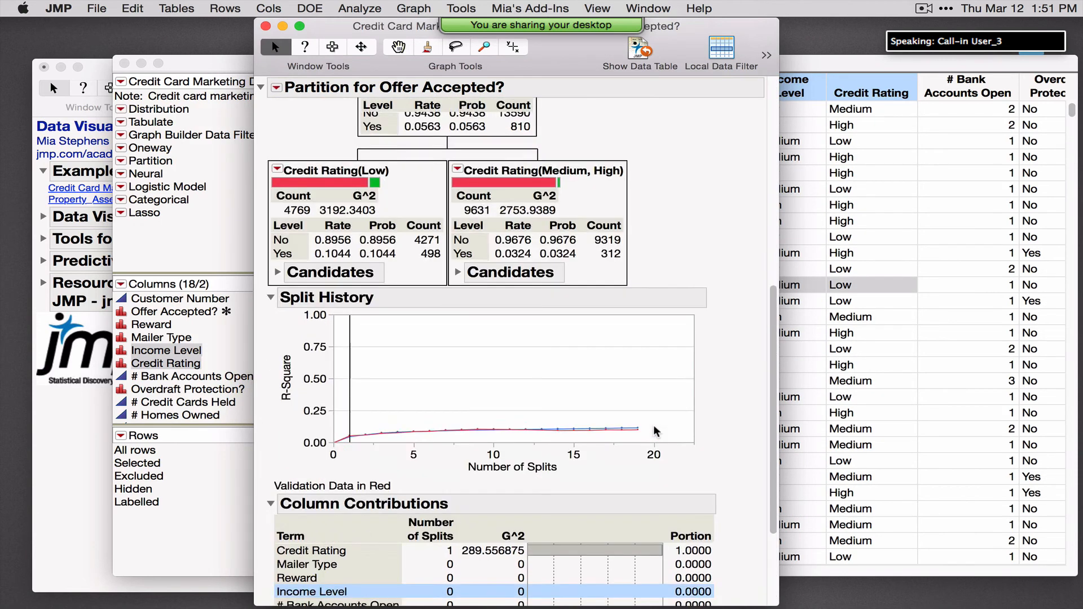
{"action": "scroll", "coordinate": [654, 432], "scroll_direction": "up", "scroll_amount": 2}
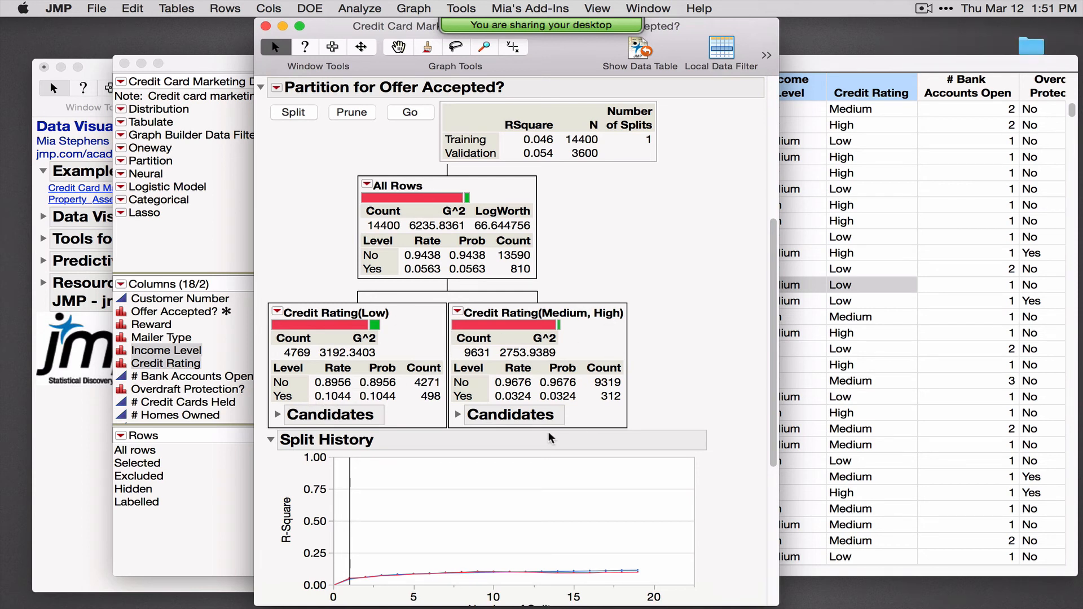
{"action": "left_click", "coordinate": [293, 112]}
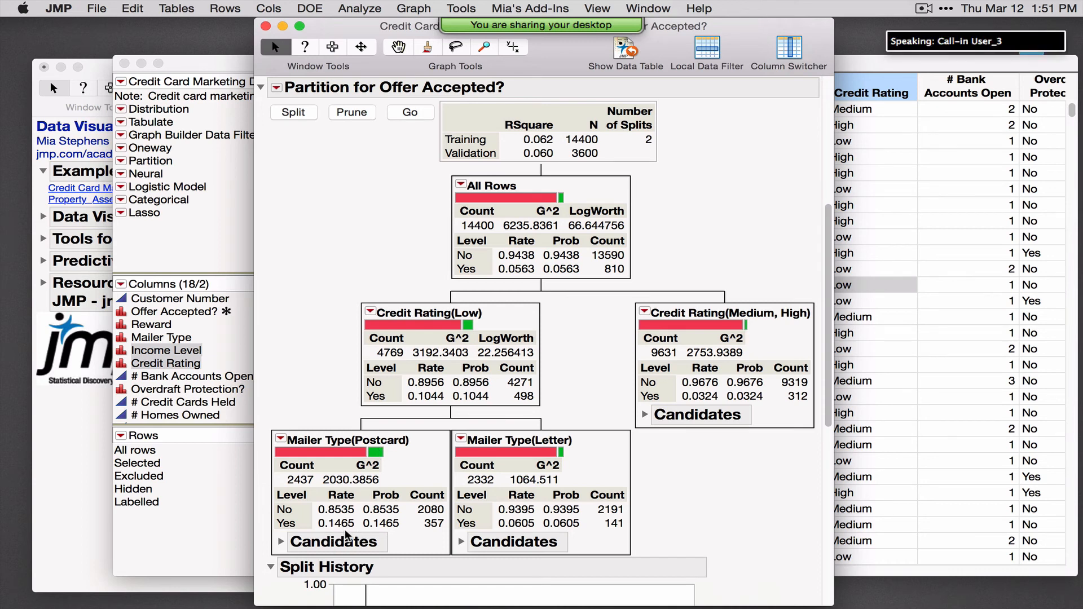
{"action": "left_click", "coordinate": [295, 114]}
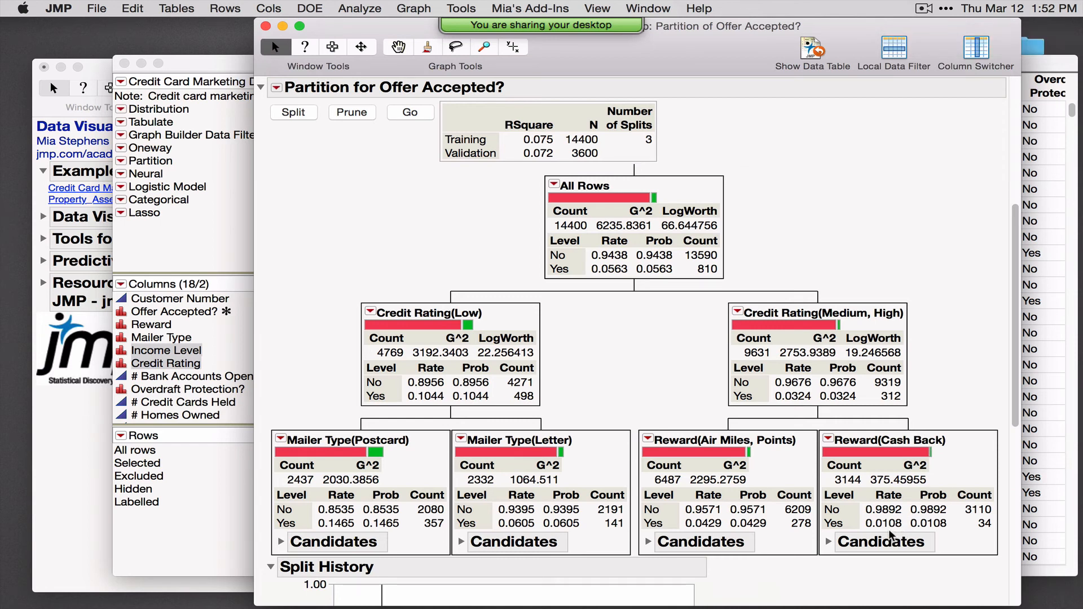
{"action": "left_click", "coordinate": [266, 26]}
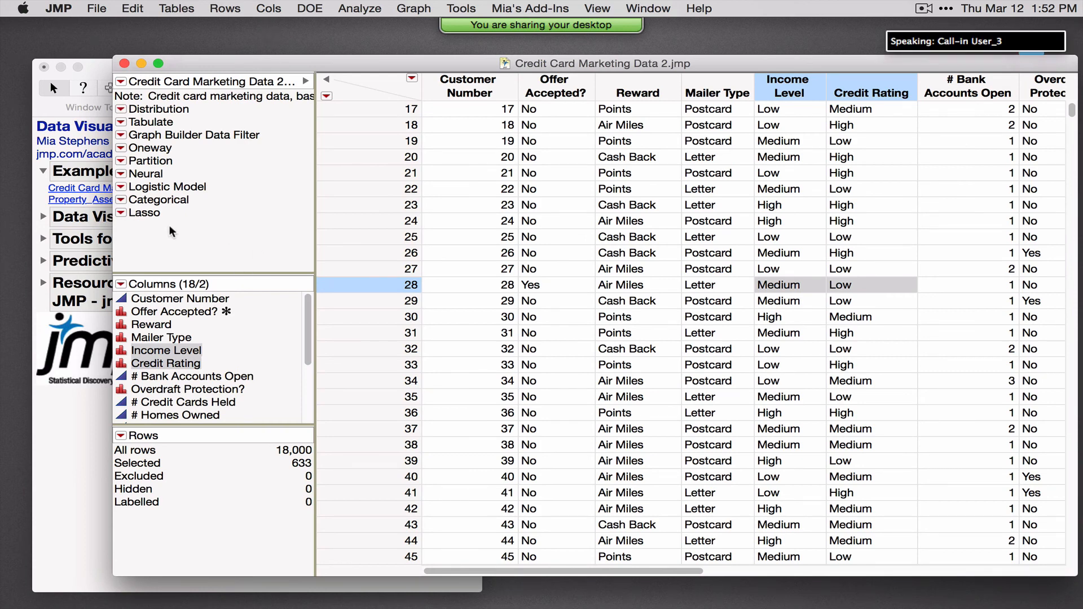
Recall the Fit Model specification for Offer Accepted? with Generalized Regression, view the available response distributions, and close the dialog without running it.
{"action": "left_click", "coordinate": [360, 8]}
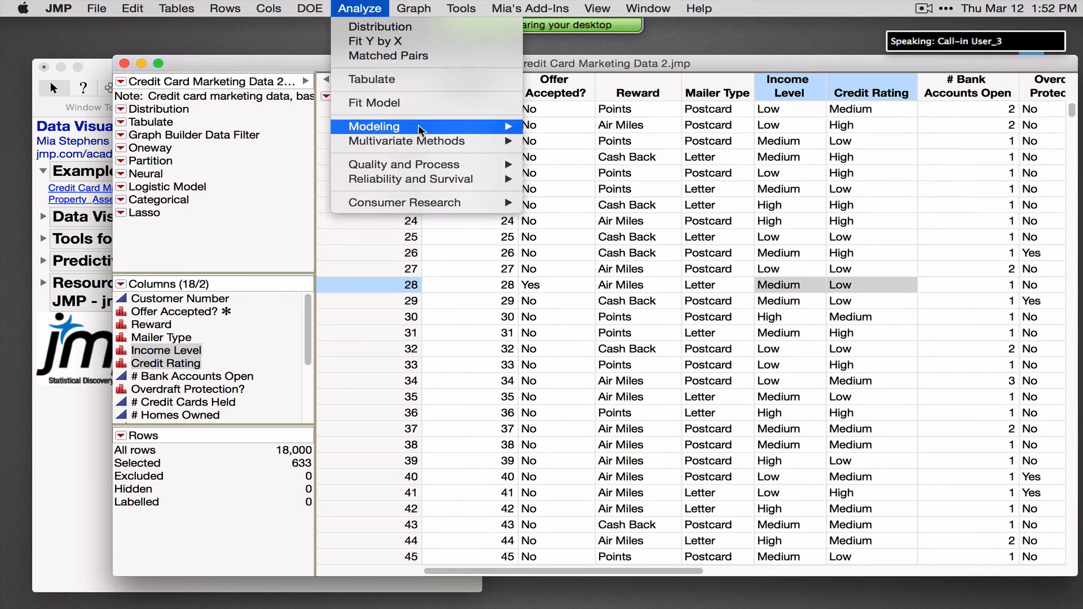
{"action": "left_click", "coordinate": [419, 103]}
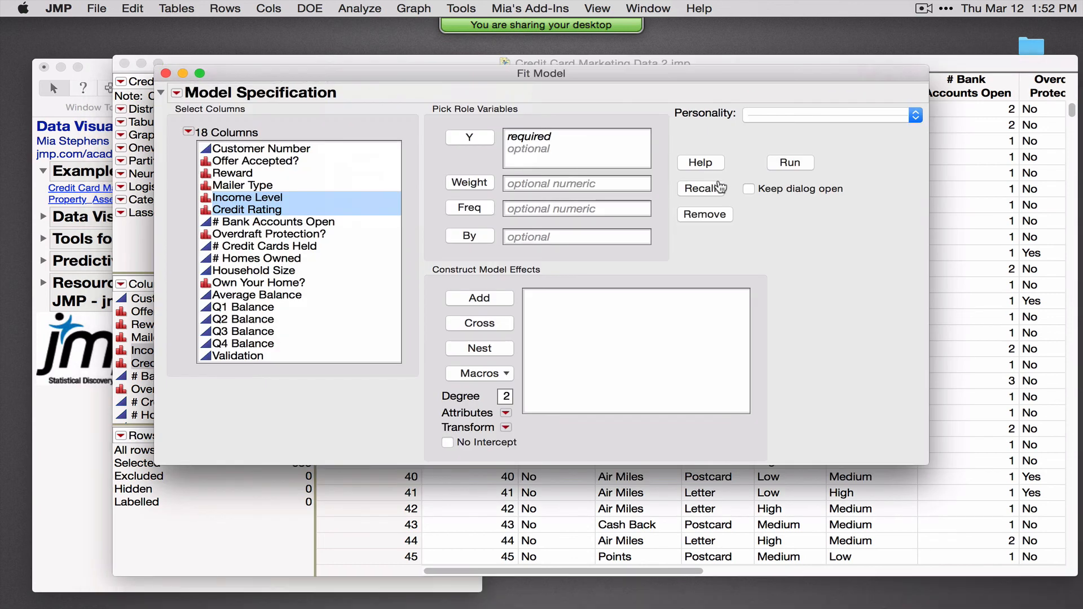
{"action": "left_click", "coordinate": [715, 189]}
{"action": "left_click", "coordinate": [770, 116]}
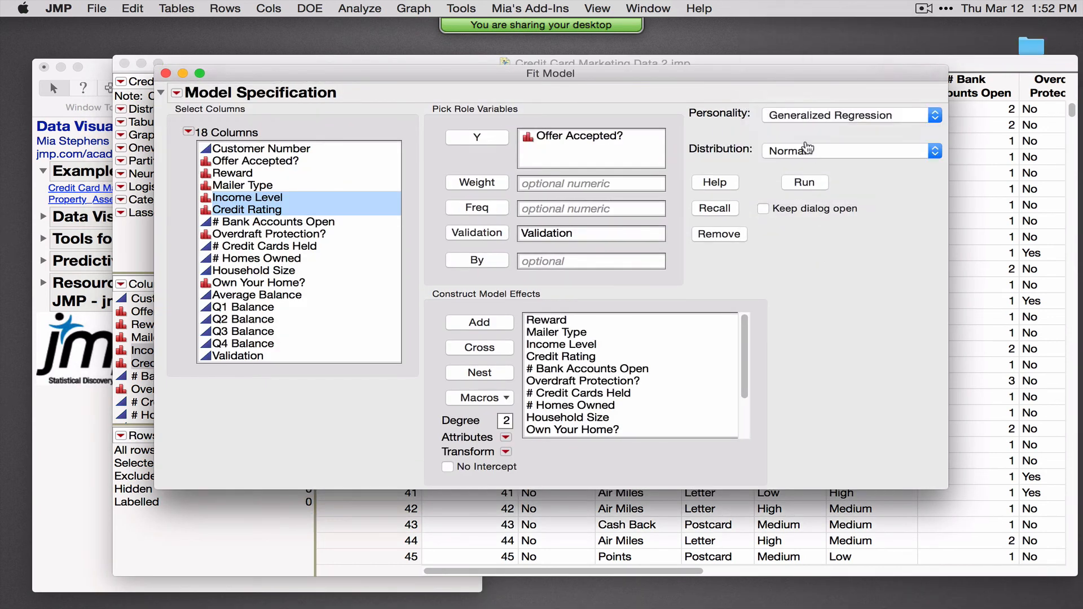
{"action": "left_click", "coordinate": [794, 164]}
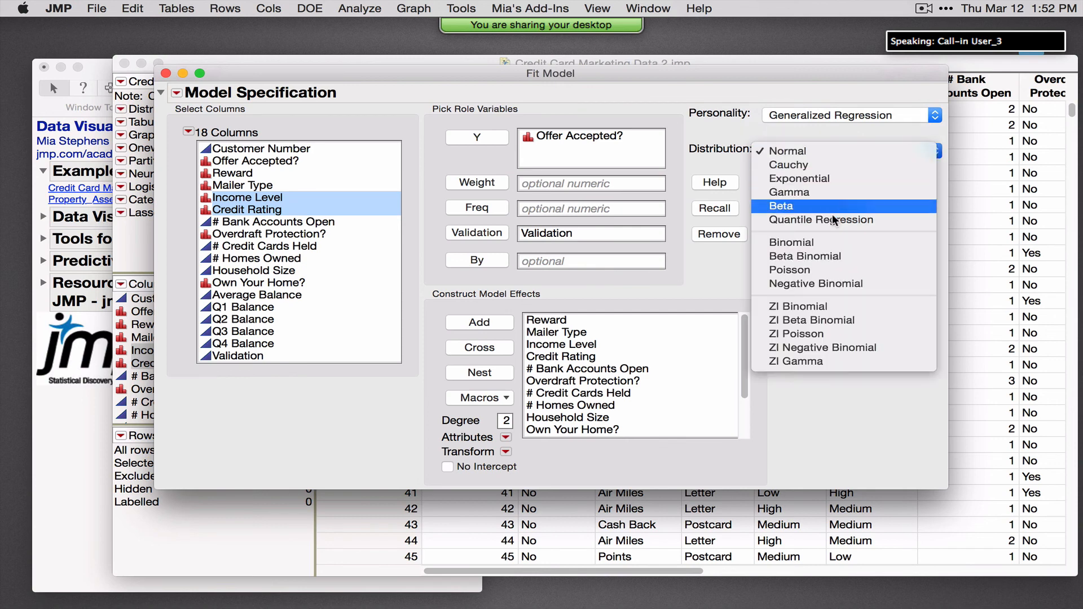
{"action": "left_click", "coordinate": [726, 273]}
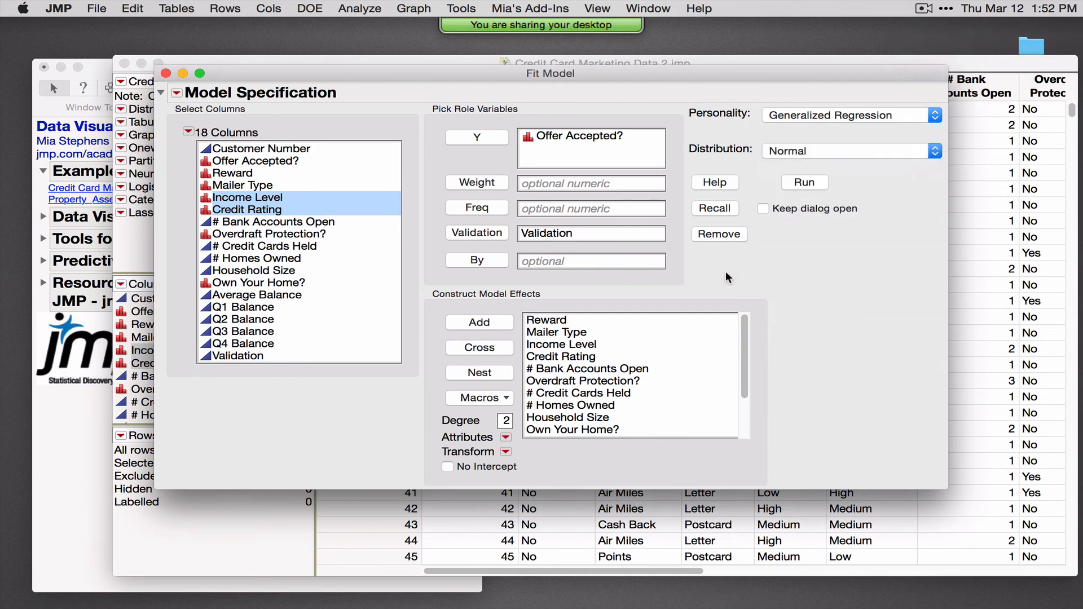
{"action": "left_click", "coordinate": [165, 74]}
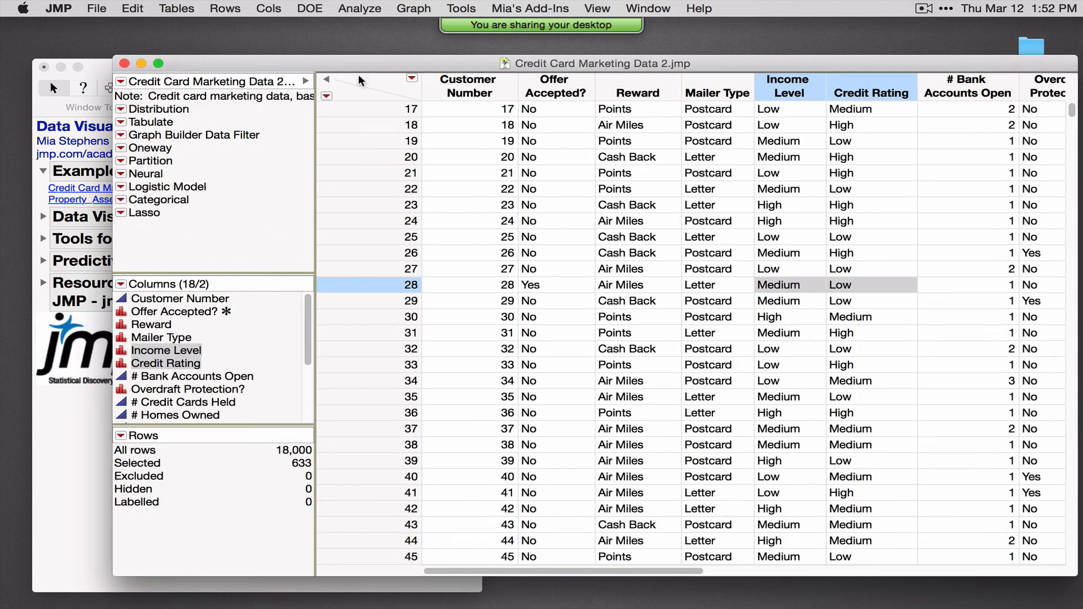
Move the credit card data table aside and close the Property_Assessment_2014 Clean data table.
{"action": "left_click_drag", "start_coordinate": [364, 63], "coordinate": [318, 54]}
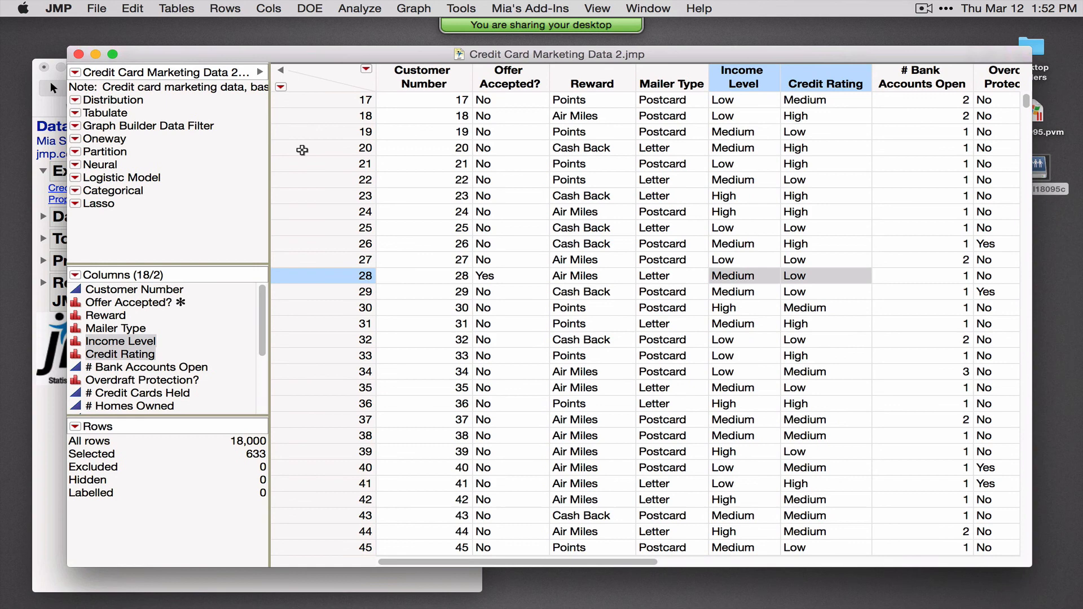
{"action": "left_click", "coordinate": [147, 216]}
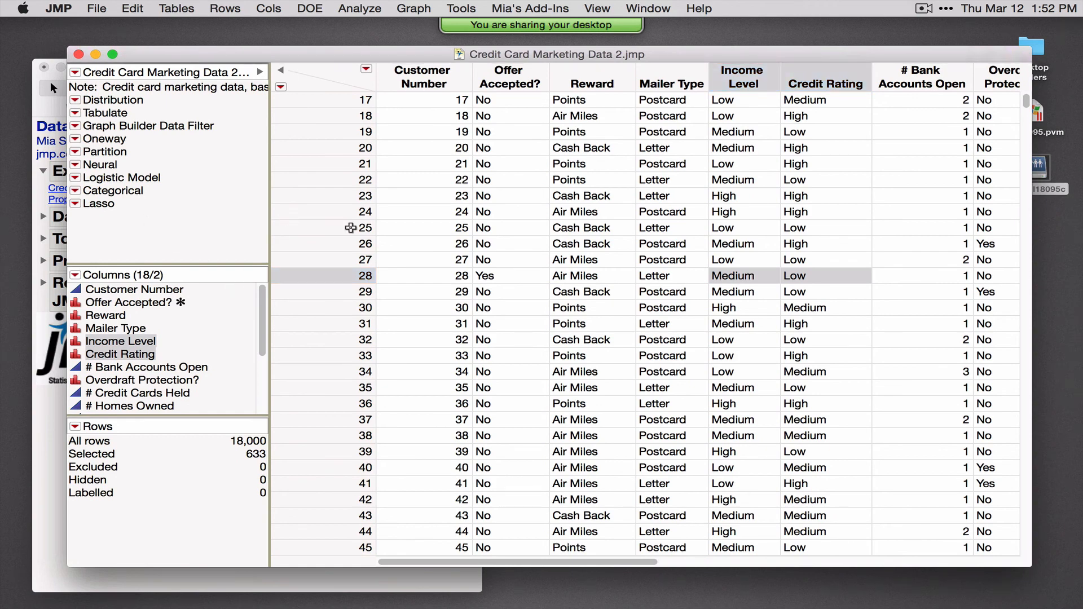
{"action": "left_click_drag", "start_coordinate": [564, 563], "coordinate": [351, 532]}
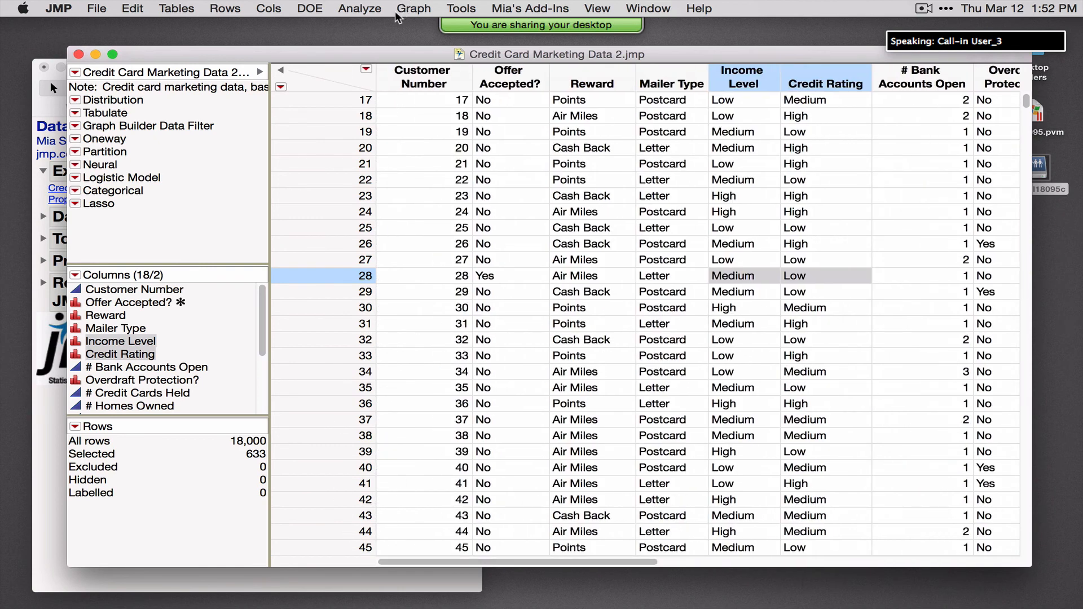
{"action": "left_click", "coordinate": [372, 9]}
{"action": "mouse_move", "coordinate": [430, 127]}
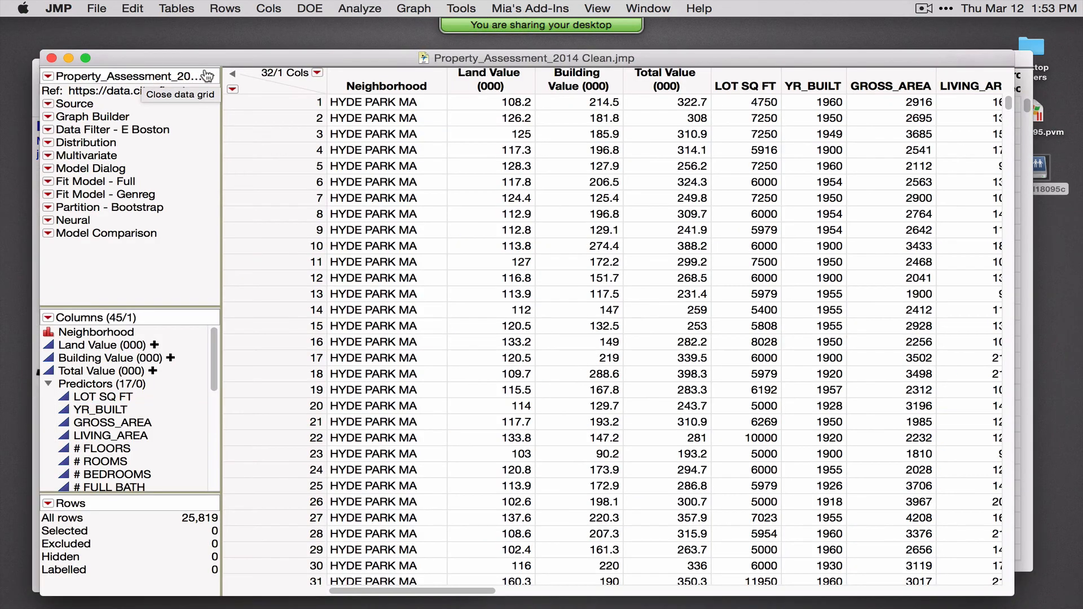
{"action": "left_click", "coordinate": [51, 58]}
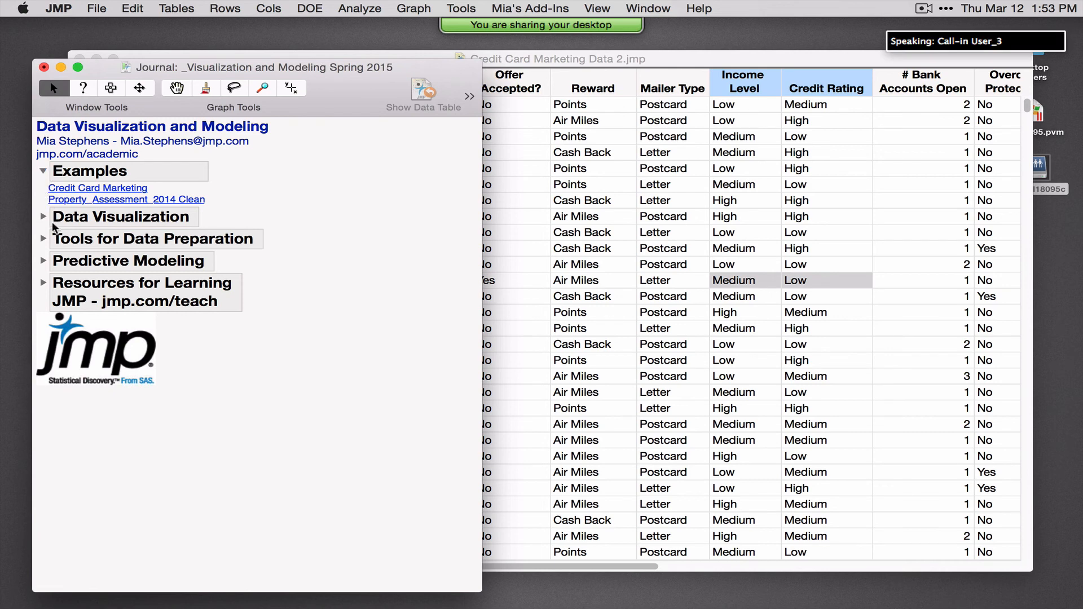
Expand the journal's Data Visualization section and point out its exploration topics, including Columns Viewer, Distribution and Graph Builder.
{"action": "left_click", "coordinate": [44, 218]}
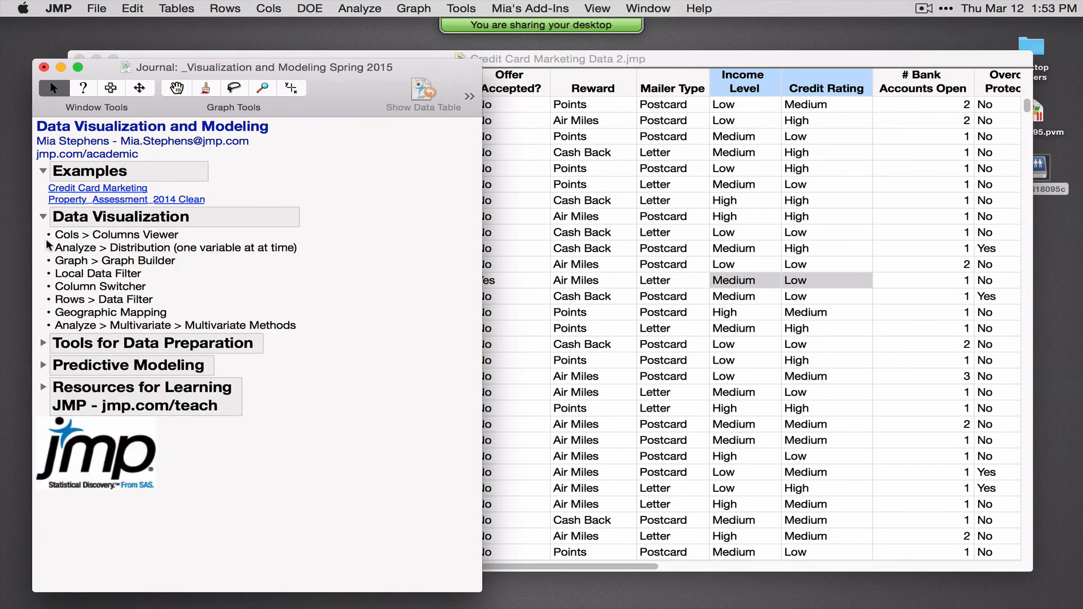
{"action": "mouse_move", "coordinate": [45, 231]}
{"action": "left_mouse_down"}
{"action": "mouse_move", "coordinate": [41, 262]}
{"action": "mouse_move", "coordinate": [117, 272]}
{"action": "mouse_move", "coordinate": [332, 258]}
{"action": "mouse_move", "coordinate": [200, 234]}
{"action": "left_mouse_up"}
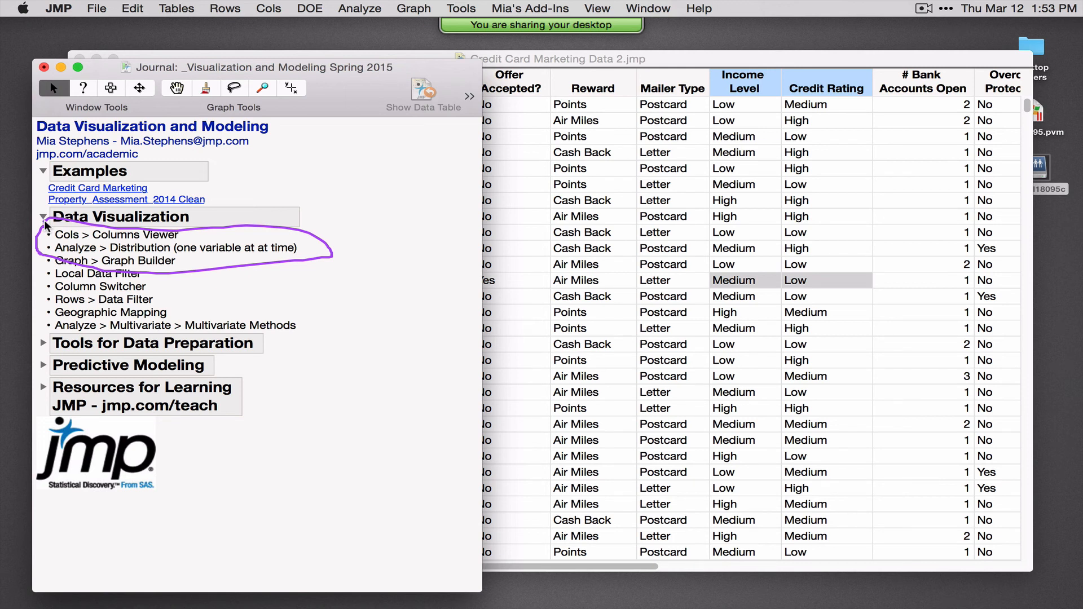
{"action": "key", "text": "Escape"}
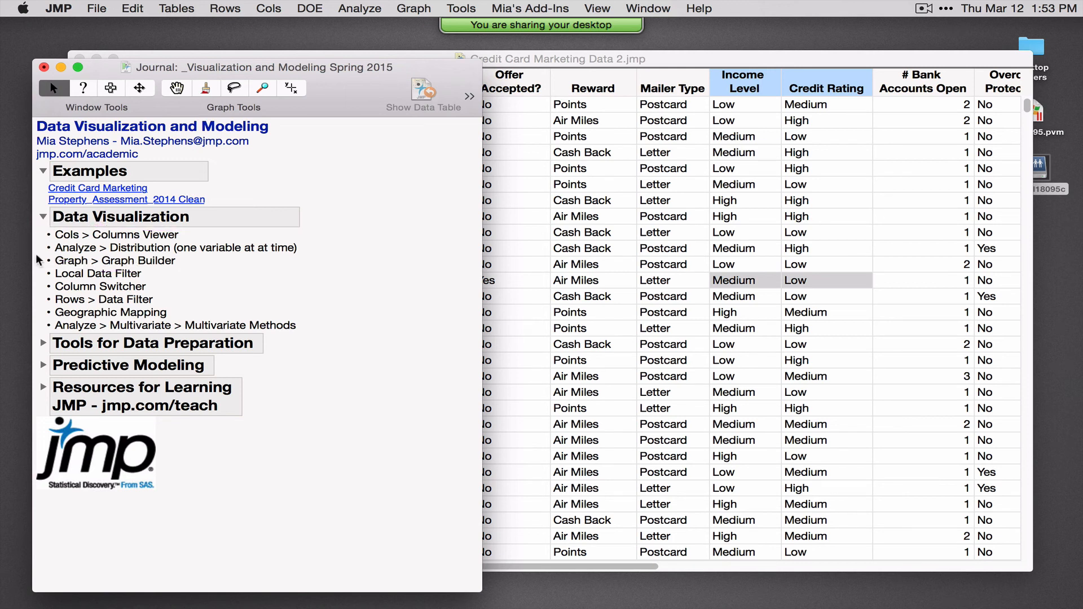
{"action": "left_click_drag", "start_coordinate": [42, 255], "coordinate": [169, 256]}
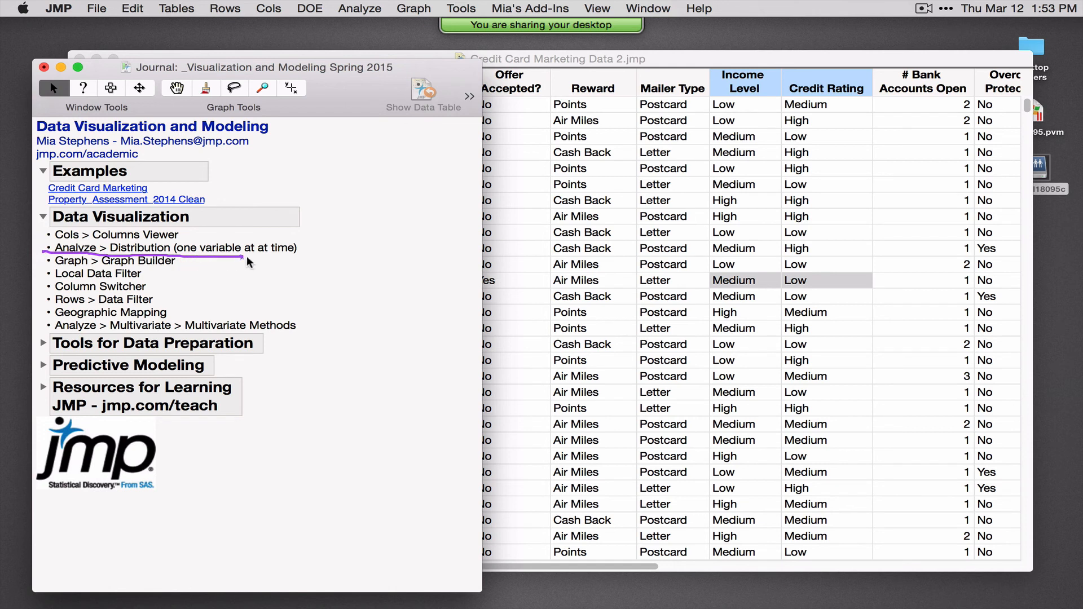
{"action": "mouse_move", "coordinate": [316, 241]}
{"action": "left_mouse_down"}
{"action": "mouse_move", "coordinate": [65, 231]}
{"action": "mouse_move", "coordinate": [41, 249]}
{"action": "left_mouse_up"}
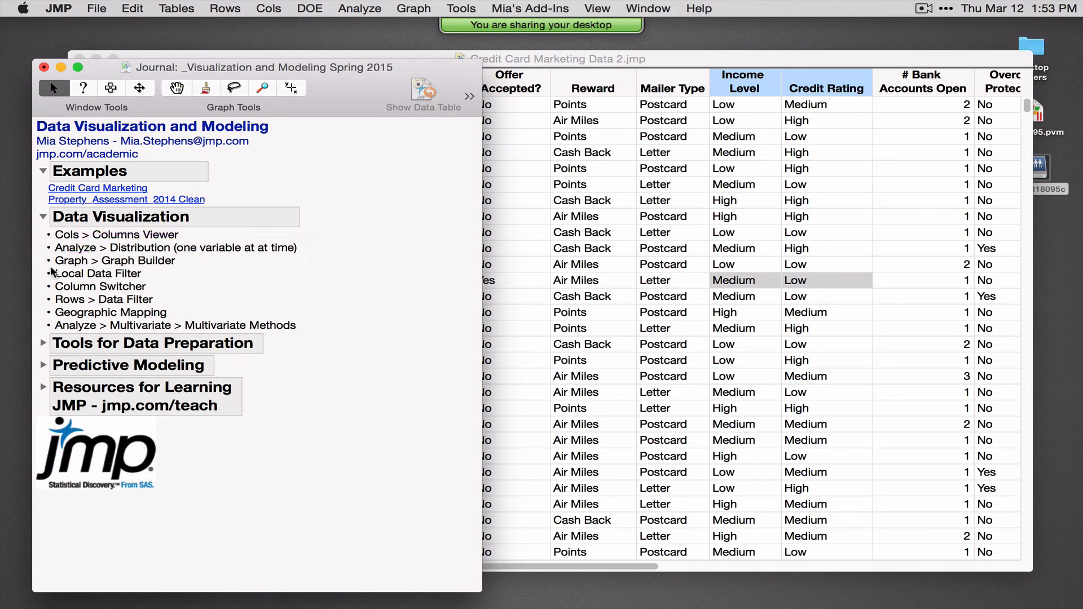
{"action": "mouse_move", "coordinate": [39, 262]}
{"action": "left_mouse_down"}
{"action": "mouse_move", "coordinate": [153, 271]}
{"action": "mouse_move", "coordinate": [117, 243]}
{"action": "mouse_move", "coordinate": [41, 251]}
{"action": "mouse_move", "coordinate": [40, 283]}
{"action": "mouse_move", "coordinate": [58, 298]}
{"action": "mouse_move", "coordinate": [136, 307]}
{"action": "mouse_move", "coordinate": [167, 279]}
{"action": "mouse_move", "coordinate": [96, 255]}
{"action": "mouse_move", "coordinate": [41, 271]}
{"action": "left_mouse_up"}
{"action": "mouse_move", "coordinate": [168, 302]}
{"action": "left_mouse_down"}
{"action": "mouse_move", "coordinate": [59, 307]}
{"action": "mouse_move", "coordinate": [47, 295]}
{"action": "left_mouse_up"}
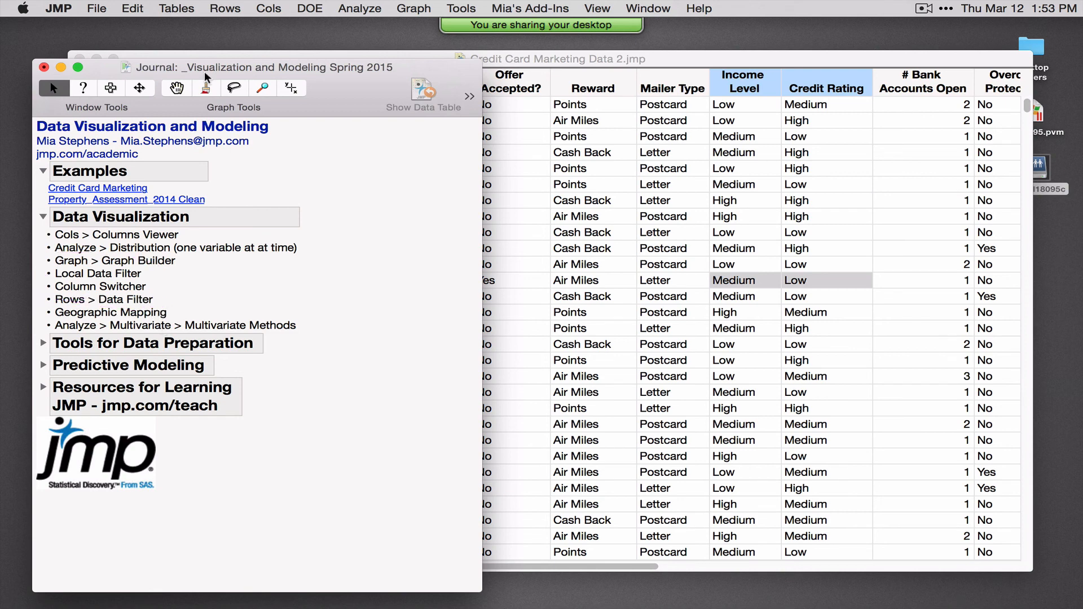
Locate the Data Filter command, mark the Geographic Mapping topic in the journal, and collapse the Data Visualization section.
{"action": "left_click", "coordinate": [226, 11]}
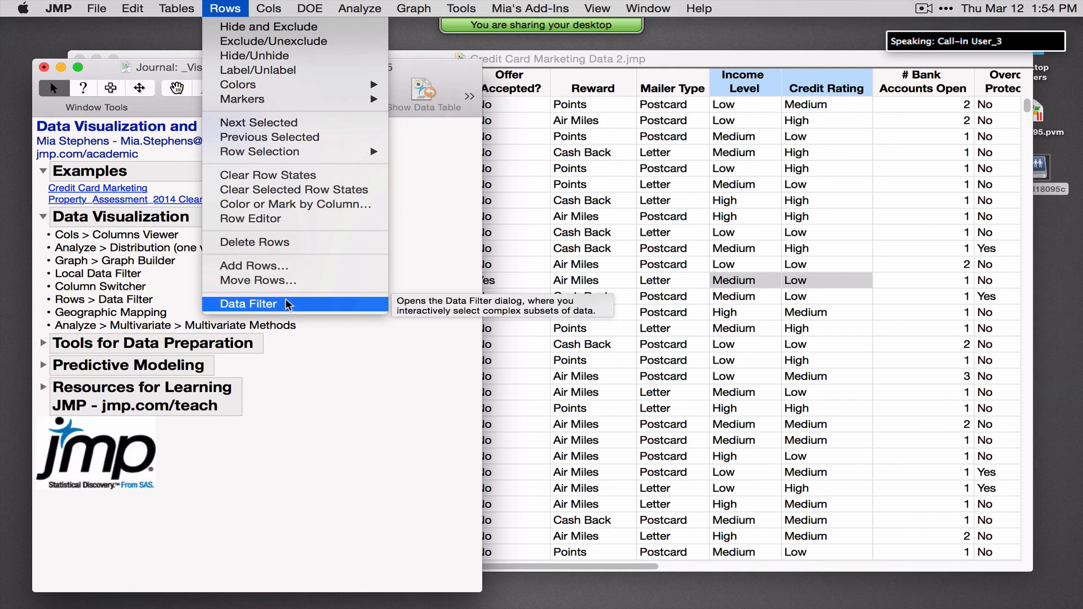
{"action": "left_click", "coordinate": [130, 278]}
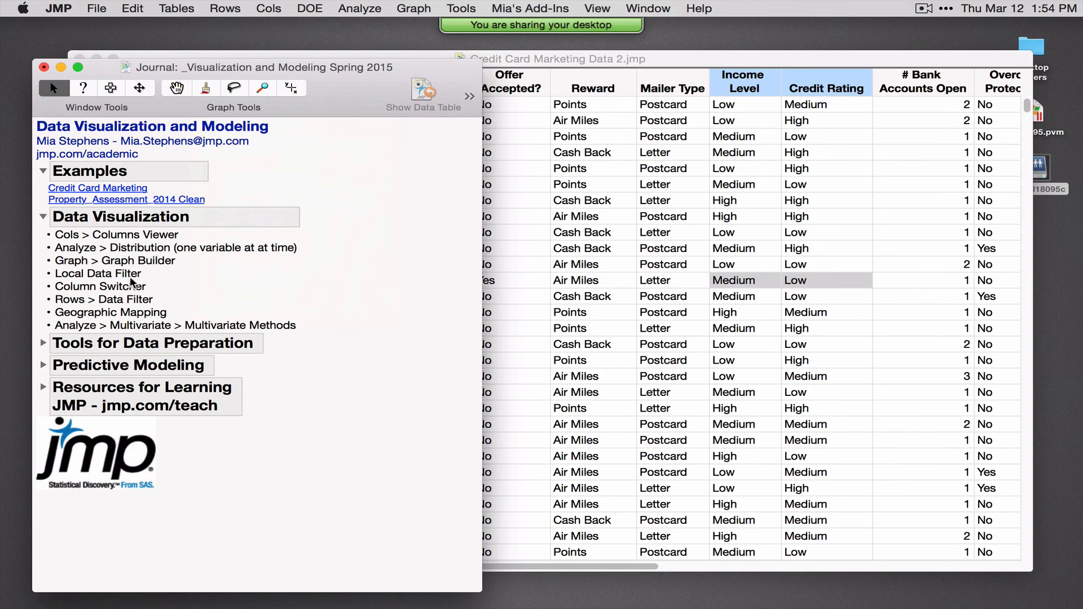
{"action": "mouse_move", "coordinate": [173, 320]}
{"action": "left_mouse_down"}
{"action": "mouse_move", "coordinate": [65, 330]}
{"action": "mouse_move", "coordinate": [55, 296]}
{"action": "mouse_move", "coordinate": [177, 315]}
{"action": "left_mouse_up"}
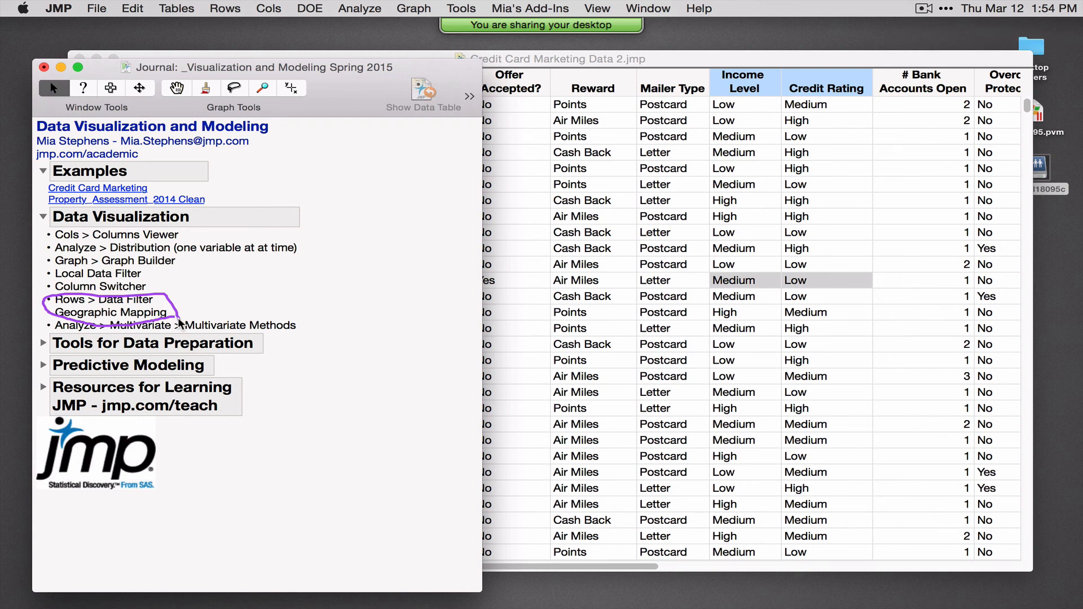
{"action": "key", "text": "Escape"}
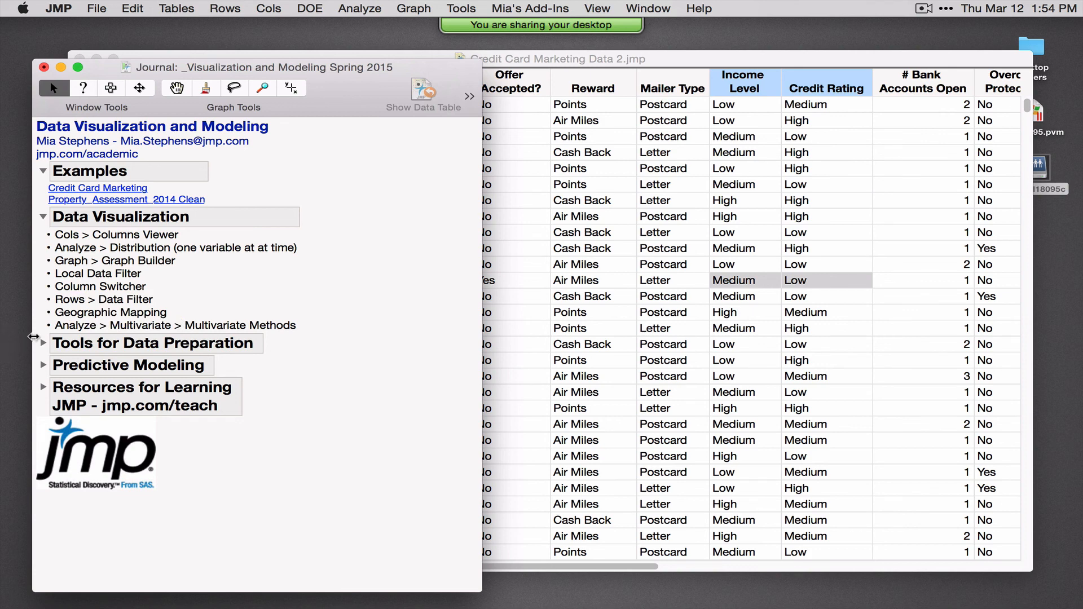
{"action": "left_click_drag", "start_coordinate": [52, 332], "coordinate": [135, 338]}
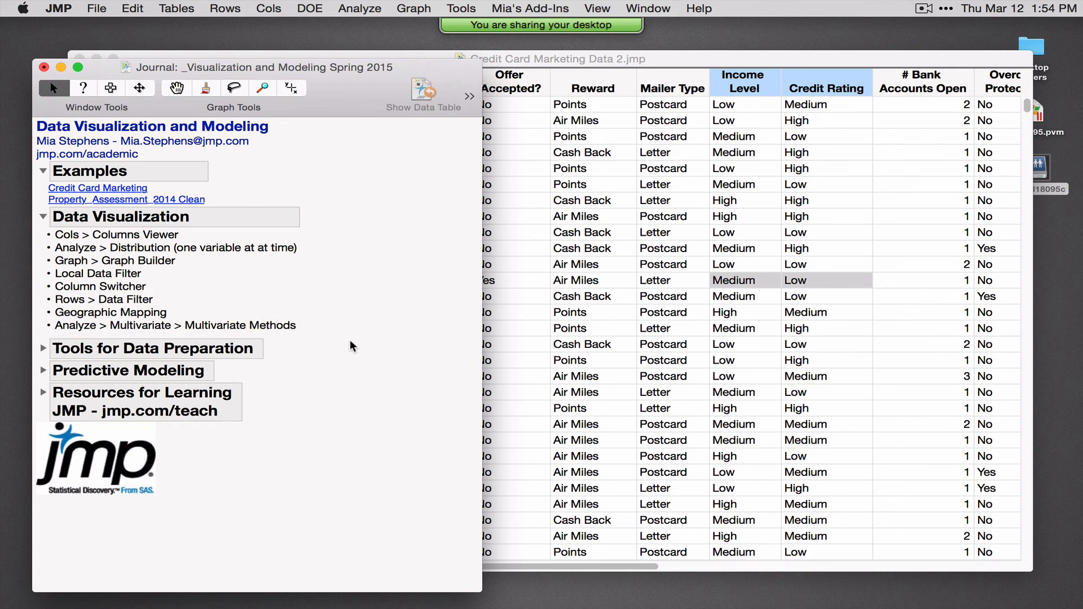
{"action": "left_click", "coordinate": [43, 217]}
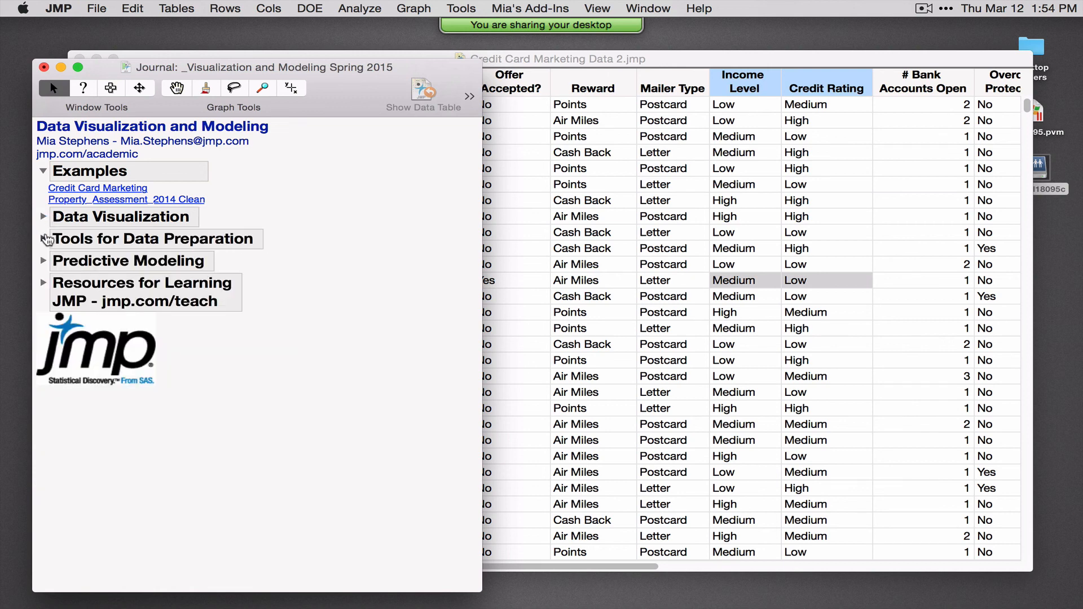
Expand the journal's Tools for Data Preparation section, review its topics, and collapse it.
{"action": "left_click", "coordinate": [43, 239]}
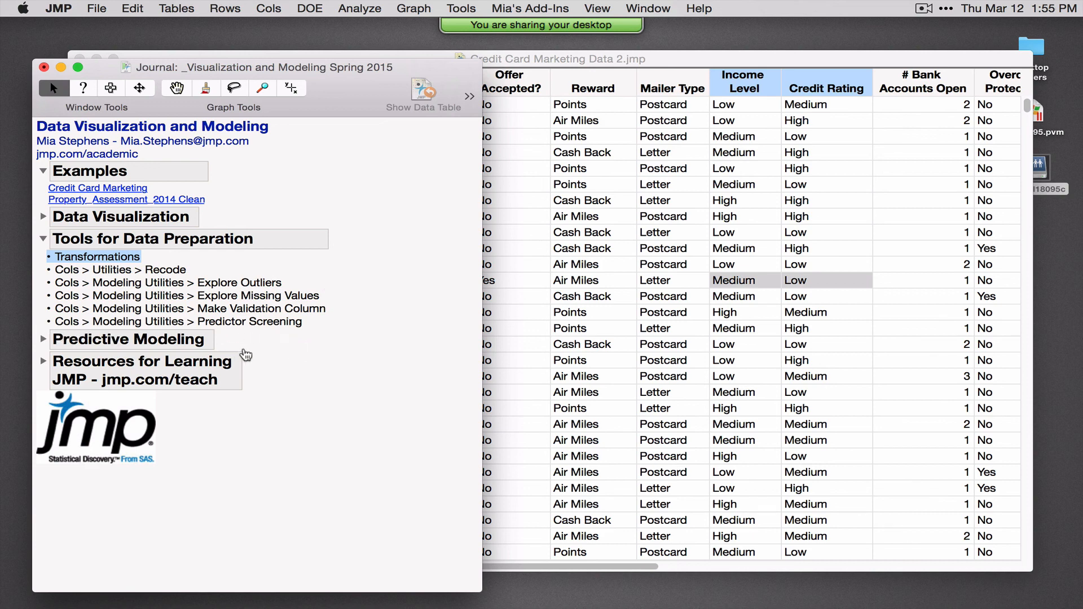
{"action": "mouse_move", "coordinate": [300, 340]}
{"action": "left_mouse_down"}
{"action": "mouse_move", "coordinate": [330, 321]}
{"action": "mouse_move", "coordinate": [147, 303]}
{"action": "mouse_move", "coordinate": [41, 322]}
{"action": "mouse_move", "coordinate": [141, 353]}
{"action": "mouse_move", "coordinate": [303, 349]}
{"action": "mouse_move", "coordinate": [325, 337]}
{"action": "left_mouse_up"}
{"action": "left_click", "coordinate": [44, 243]}
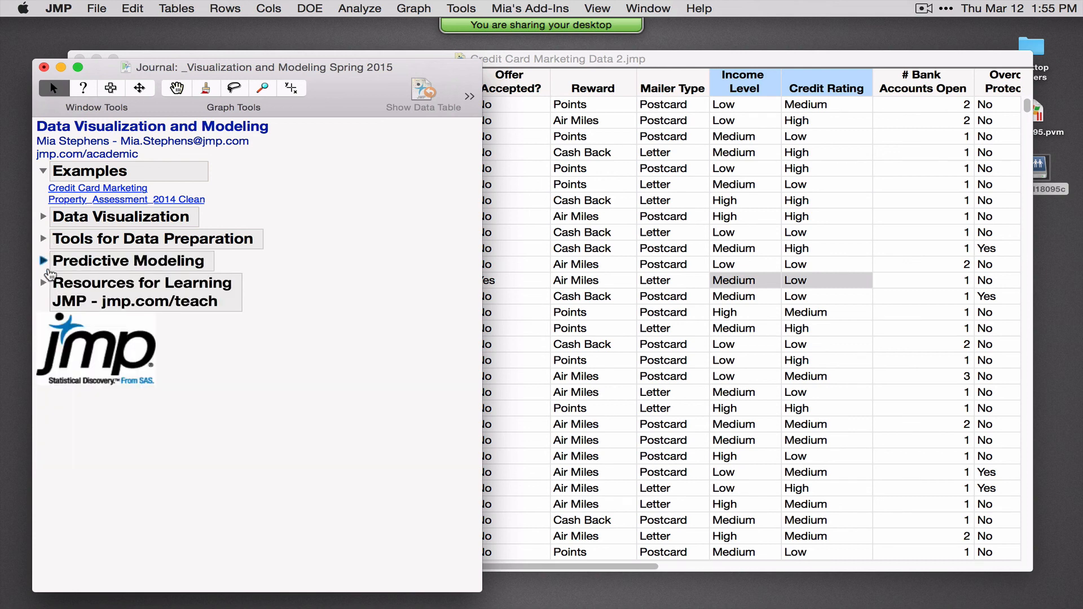
Expand the journal's Predictive Modeling section and review the Fit Model and Recursive Partitioning topics in turn, collapsing each one.
{"action": "left_click", "coordinate": [43, 261]}
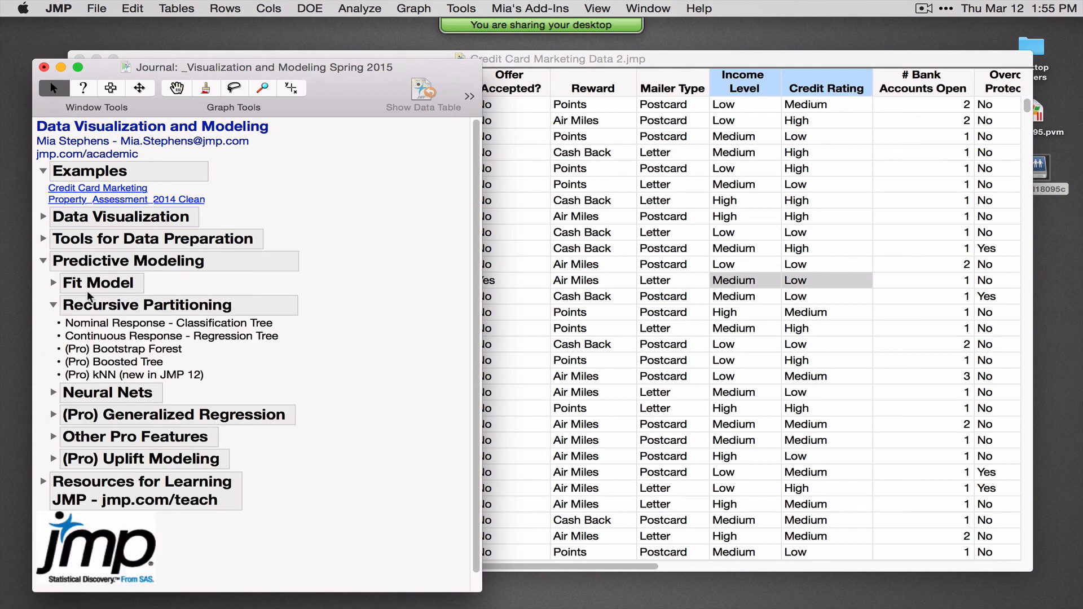
{"action": "left_click", "coordinate": [53, 305]}
{"action": "left_click", "coordinate": [53, 283]}
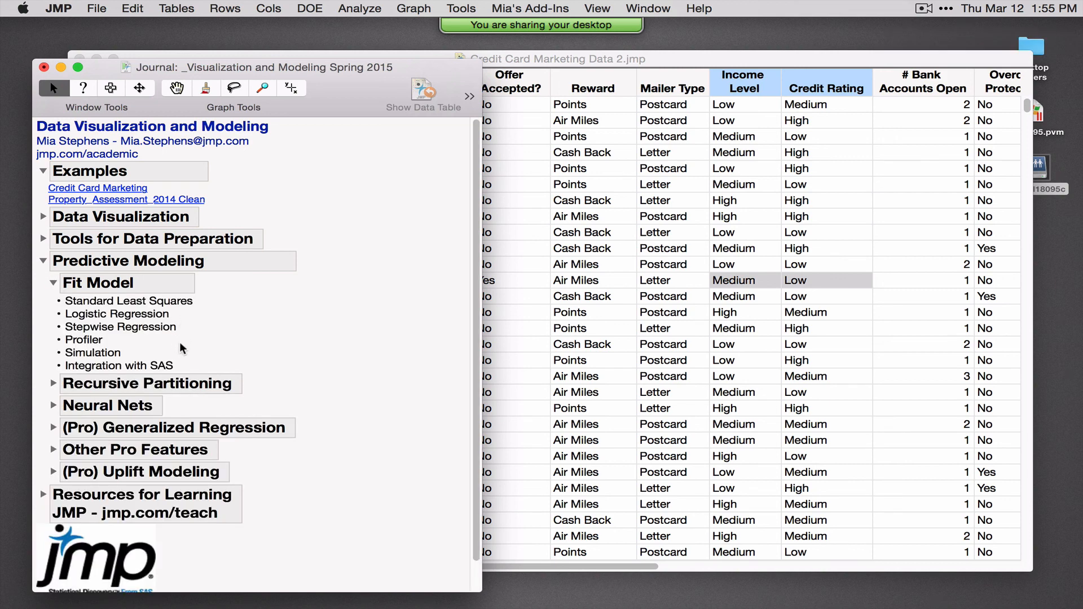
{"action": "left_click", "coordinate": [53, 283]}
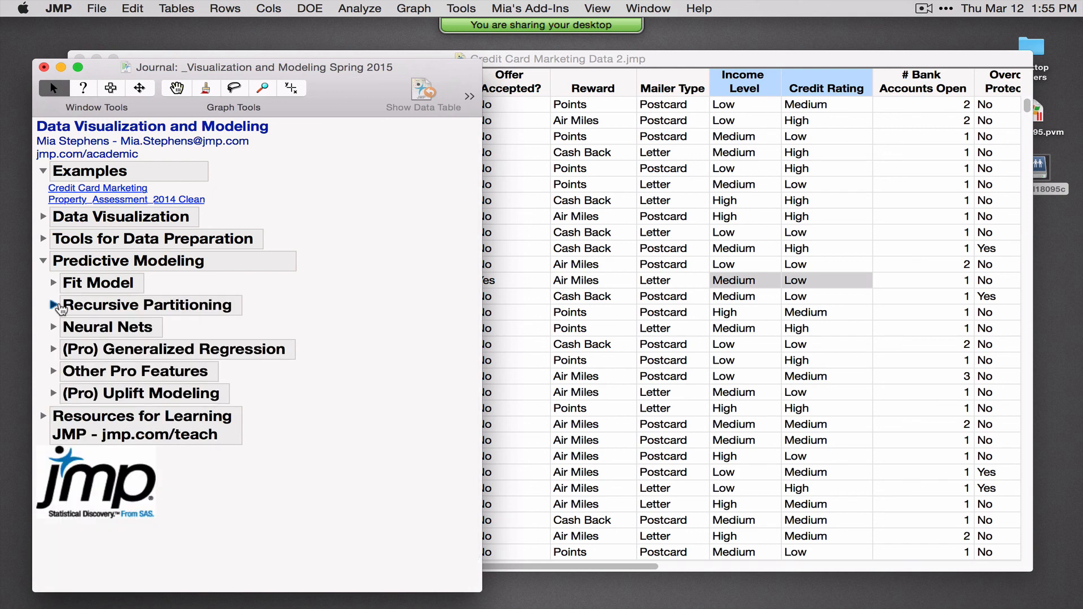
{"action": "left_click", "coordinate": [53, 305]}
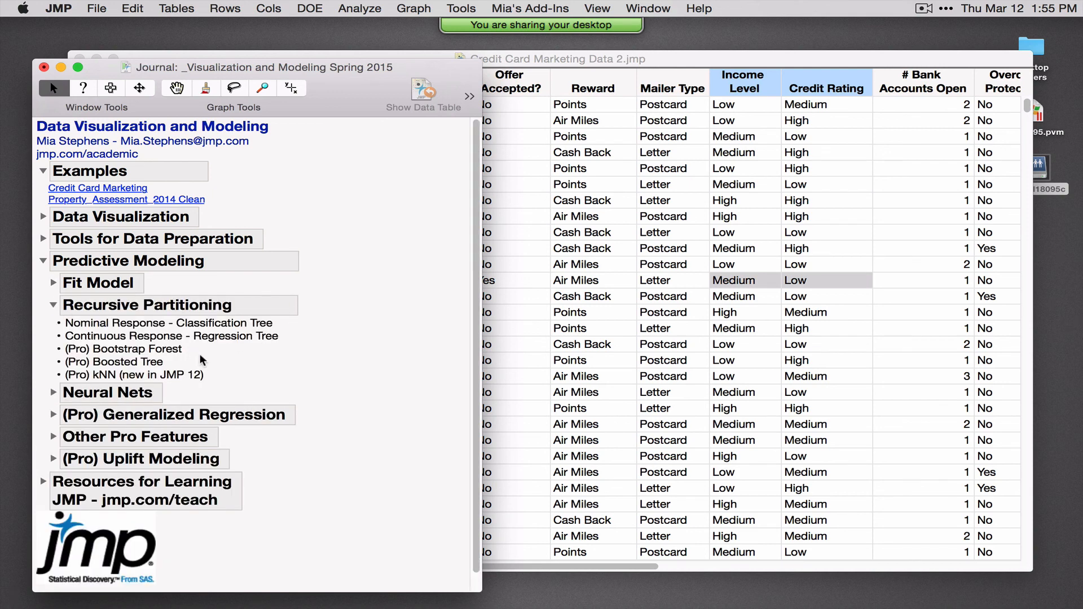
{"action": "left_click", "coordinate": [53, 305]}
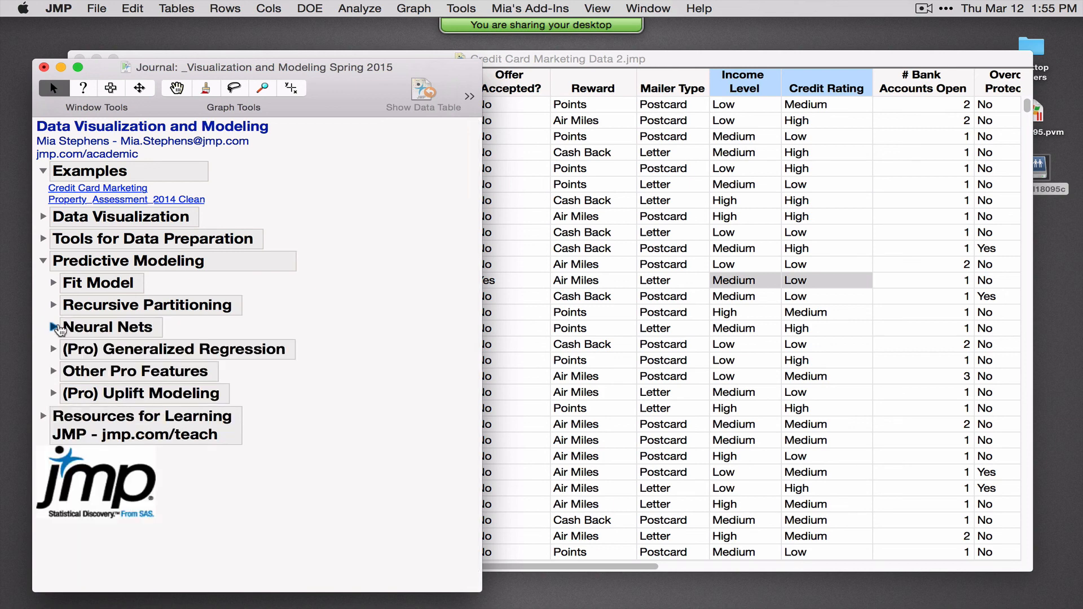
Review the Neural Nets notes under Predictive Modeling, mark the boosting feature, and collapse them.
{"action": "left_click", "coordinate": [53, 328]}
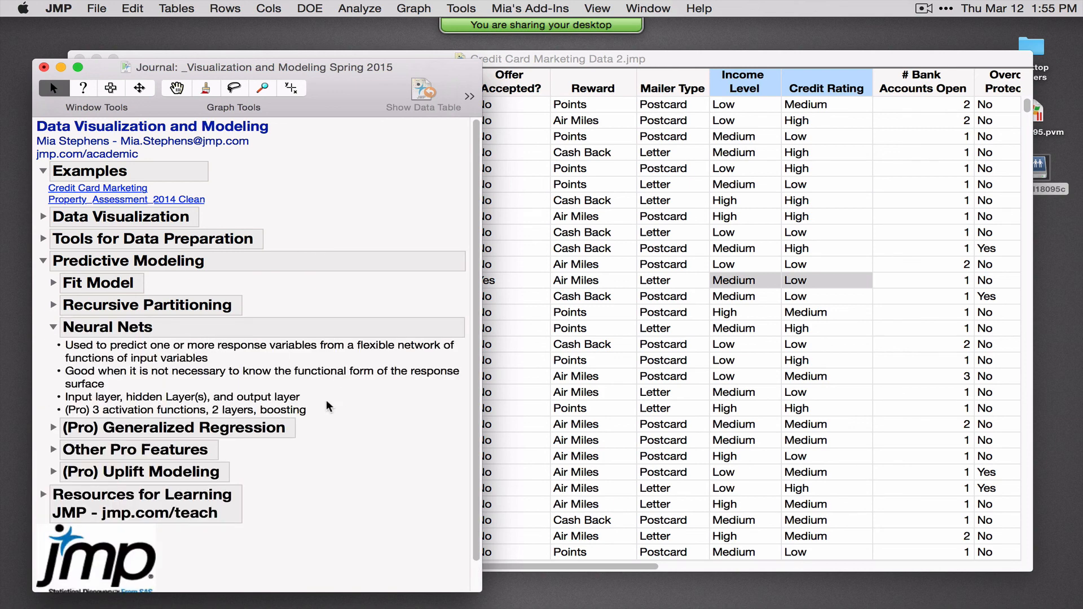
{"action": "mouse_move", "coordinate": [326, 399]}
{"action": "left_mouse_down"}
{"action": "mouse_move", "coordinate": [252, 383]}
{"action": "mouse_move", "coordinate": [51, 385]}
{"action": "mouse_move", "coordinate": [42, 401]}
{"action": "mouse_move", "coordinate": [319, 398]}
{"action": "left_mouse_up"}
{"action": "mouse_move", "coordinate": [260, 416]}
{"action": "left_mouse_down"}
{"action": "mouse_move", "coordinate": [312, 418]}
{"action": "mouse_move", "coordinate": [263, 395]}
{"action": "mouse_move", "coordinate": [256, 414]}
{"action": "left_mouse_up"}
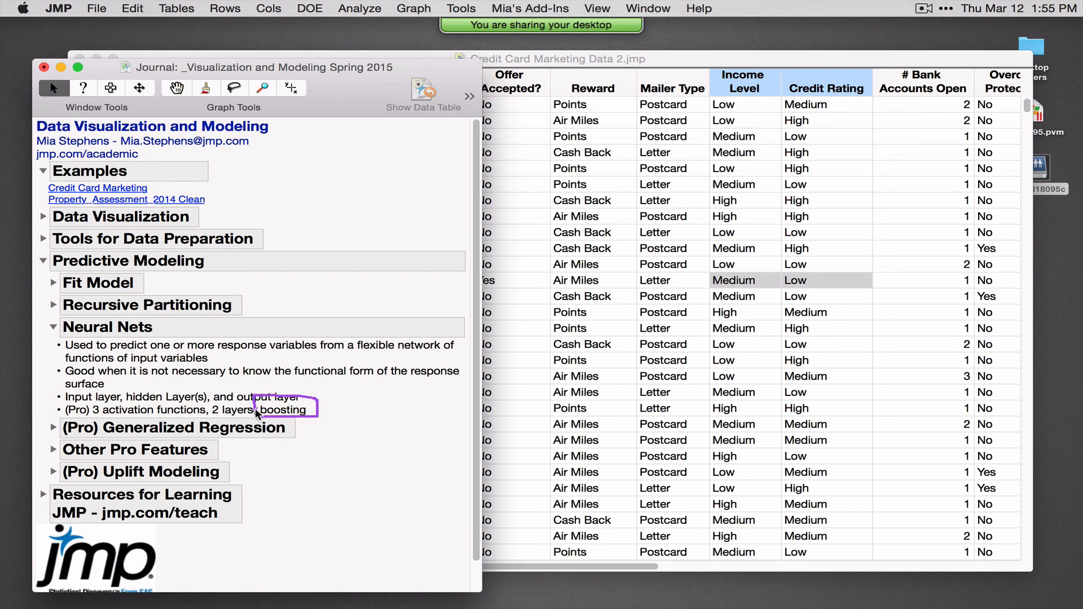
{"action": "left_click", "coordinate": [54, 327]}
Review the (Pro) Generalized Regression estimation methods listed under Predictive Modeling and collapse that section.
{"action": "left_click", "coordinate": [55, 350]}
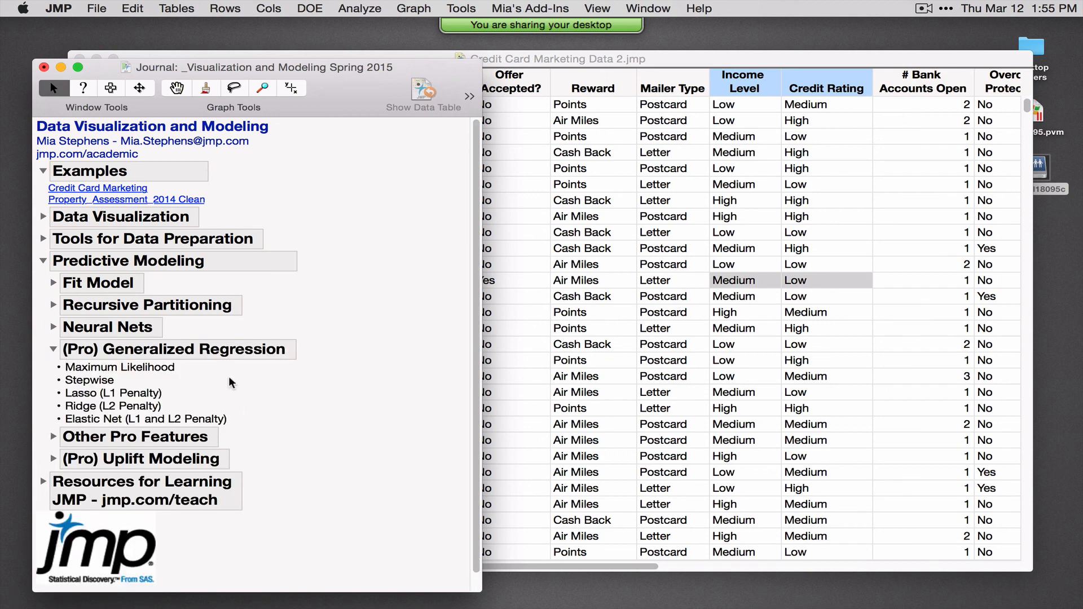
{"action": "left_click_drag", "start_coordinate": [252, 413], "coordinate": [243, 421]}
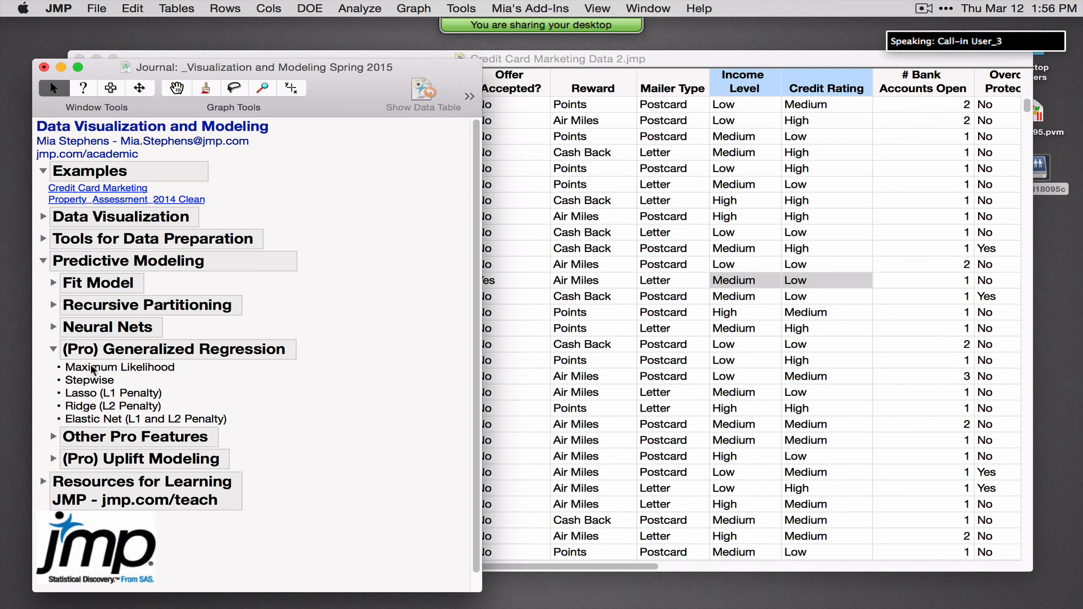
{"action": "left_click", "coordinate": [54, 348]}
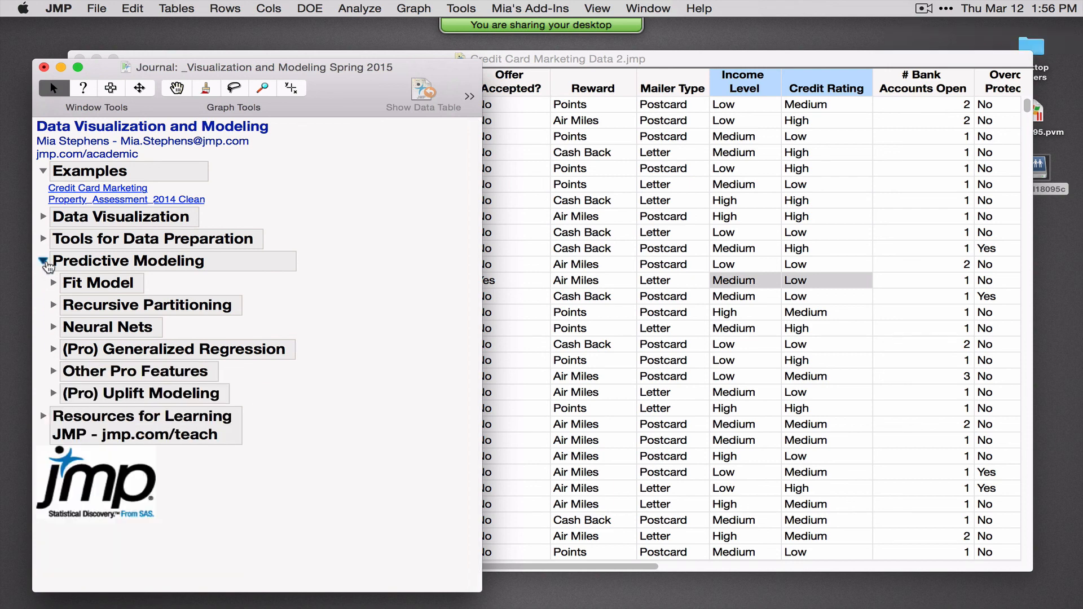